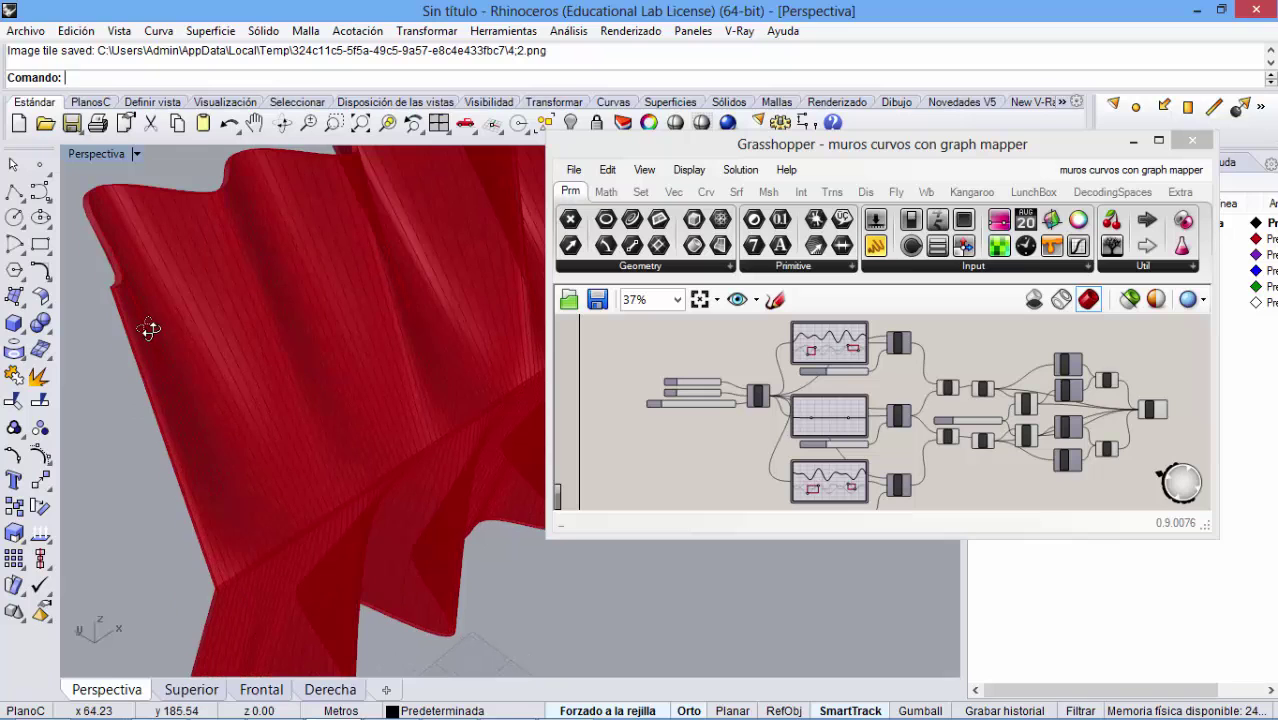
# - Examine the curved wall from several angles and the top graph mapper with the Z coordinate slider that controls its upper edge
pyautogui.moveTo(142, 380); pyautogui.dragTo(167, 380, button='right')
pyautogui.scroll(-5, 185, 356)
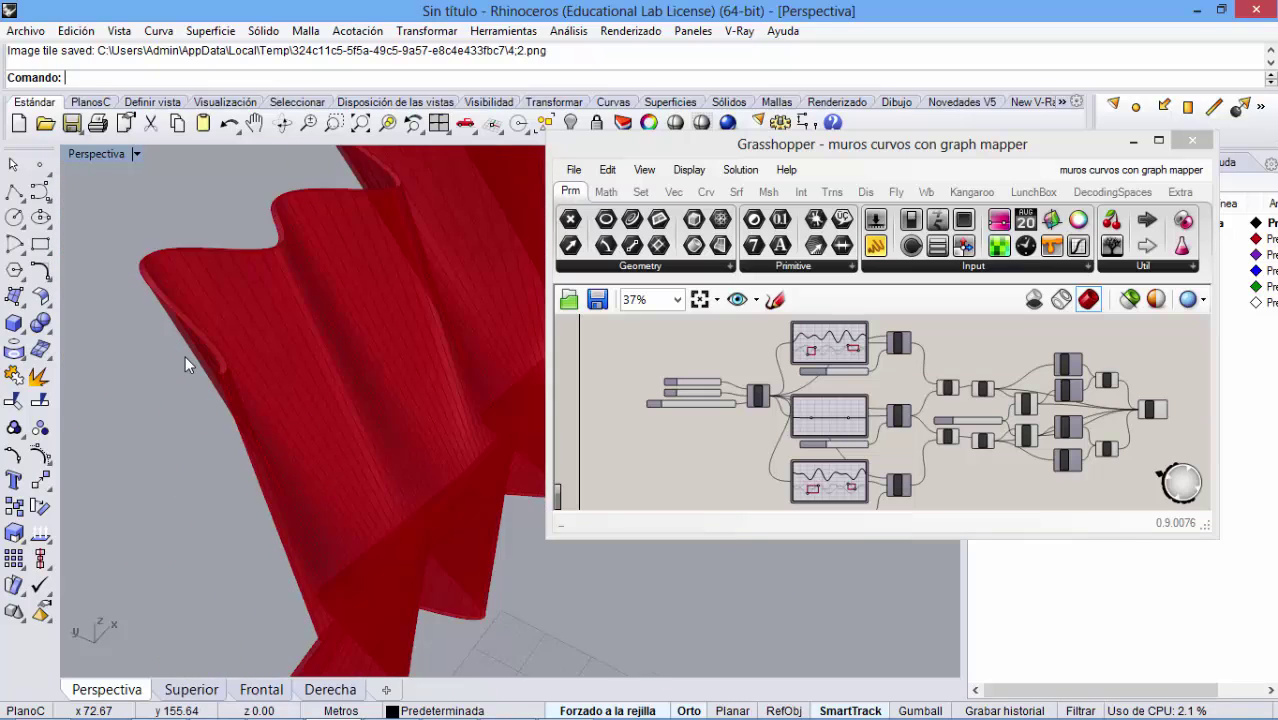
pyautogui.moveTo(205, 452); pyautogui.dragTo(240, 371, button='right')
pyautogui.scroll(-4, 240, 371)
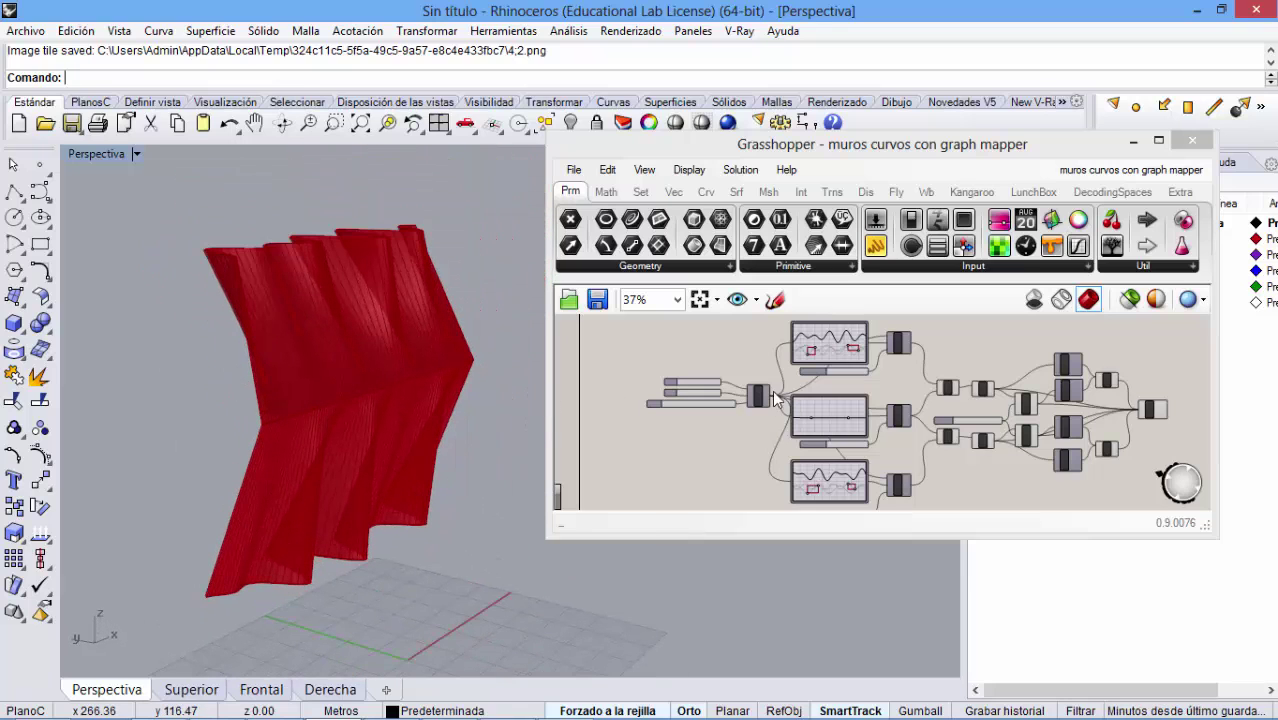
pyautogui.click(849, 379)
pyautogui.scroll(5, 849, 379)
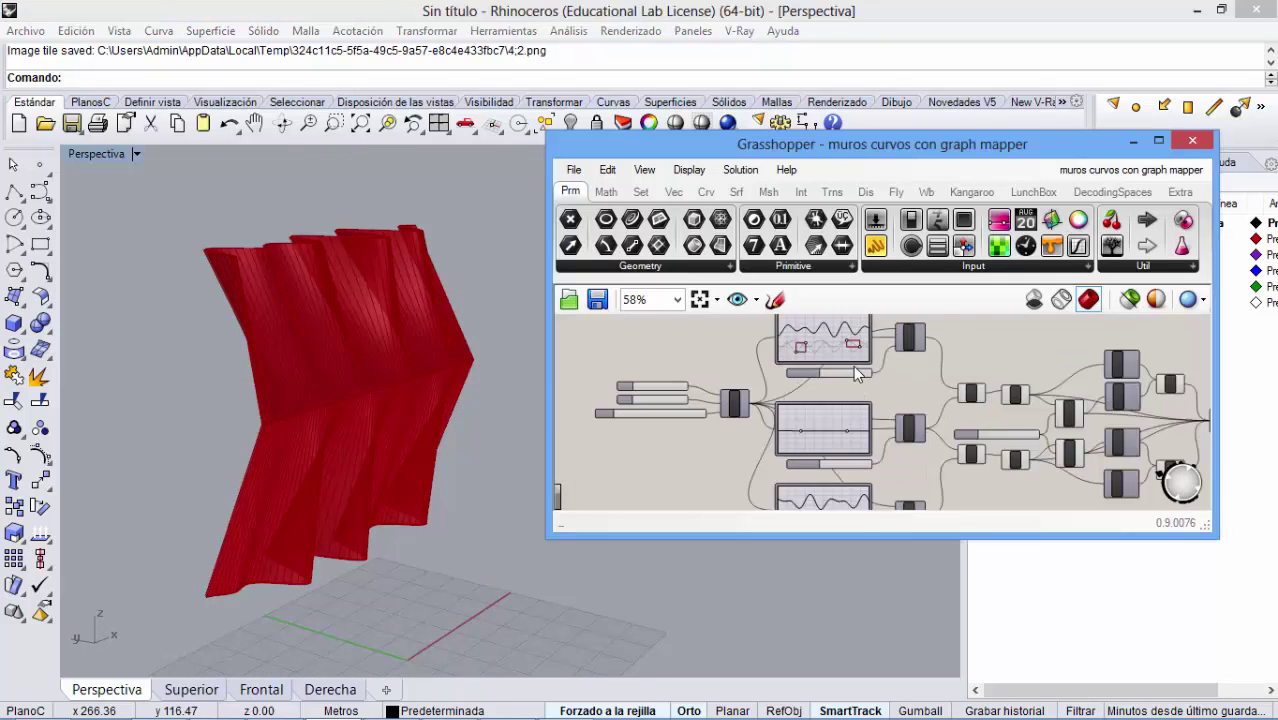
pyautogui.moveTo(850, 408); pyautogui.dragTo(876, 420, button='right')
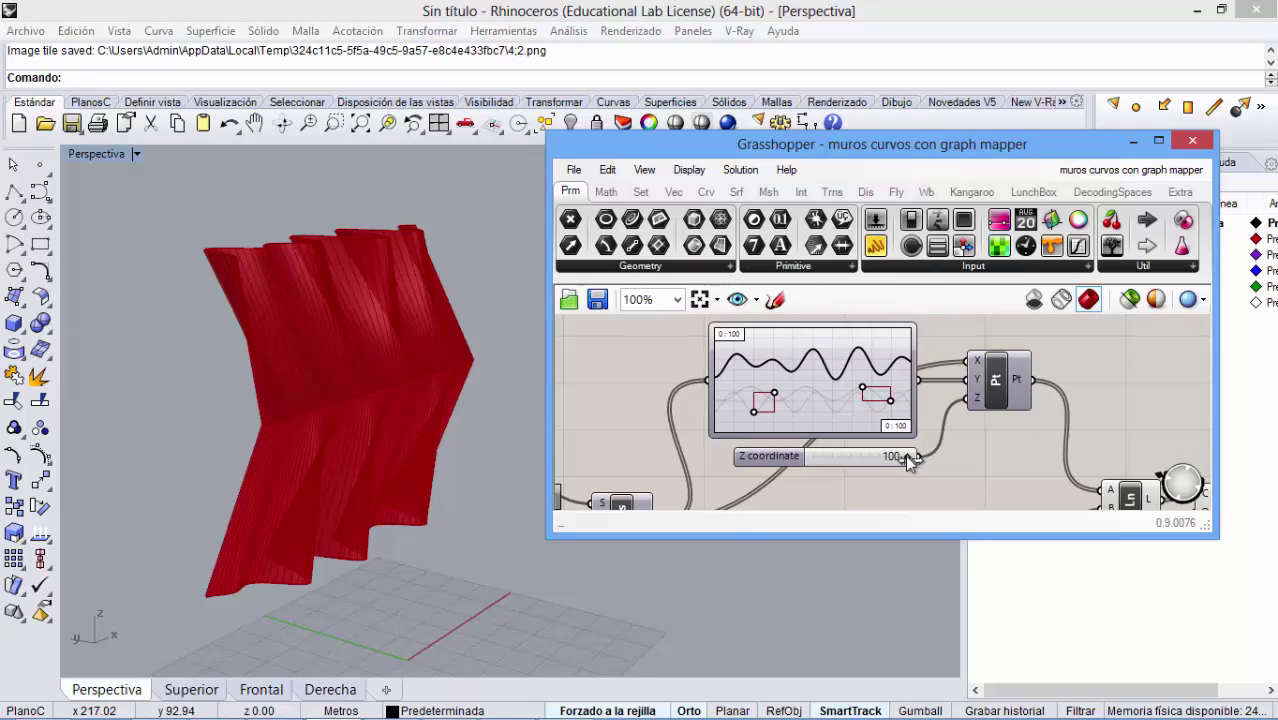
pyautogui.moveTo(905, 455)
pyautogui.mouseDown()
pyautogui.moveTo(862, 456)
pyautogui.moveTo(909, 460)
pyautogui.mouseUp()
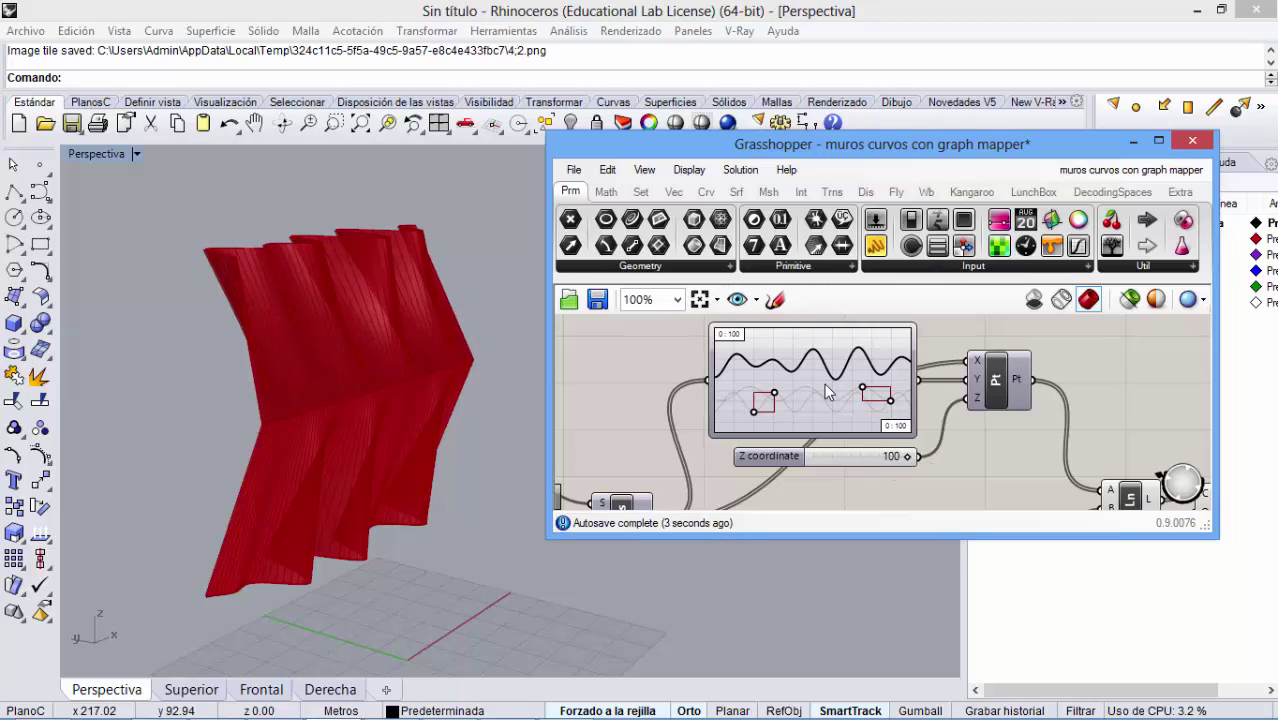
# - Reshape the top graph mapper's sine summation curve with its control handles to alter the folds of the wall's upper edge
pyautogui.moveTo(862, 390)
pyautogui.mouseDown()
pyautogui.moveTo(864, 372)
pyautogui.moveTo(869, 396)
pyautogui.moveTo(861, 382)
pyautogui.mouseUp()
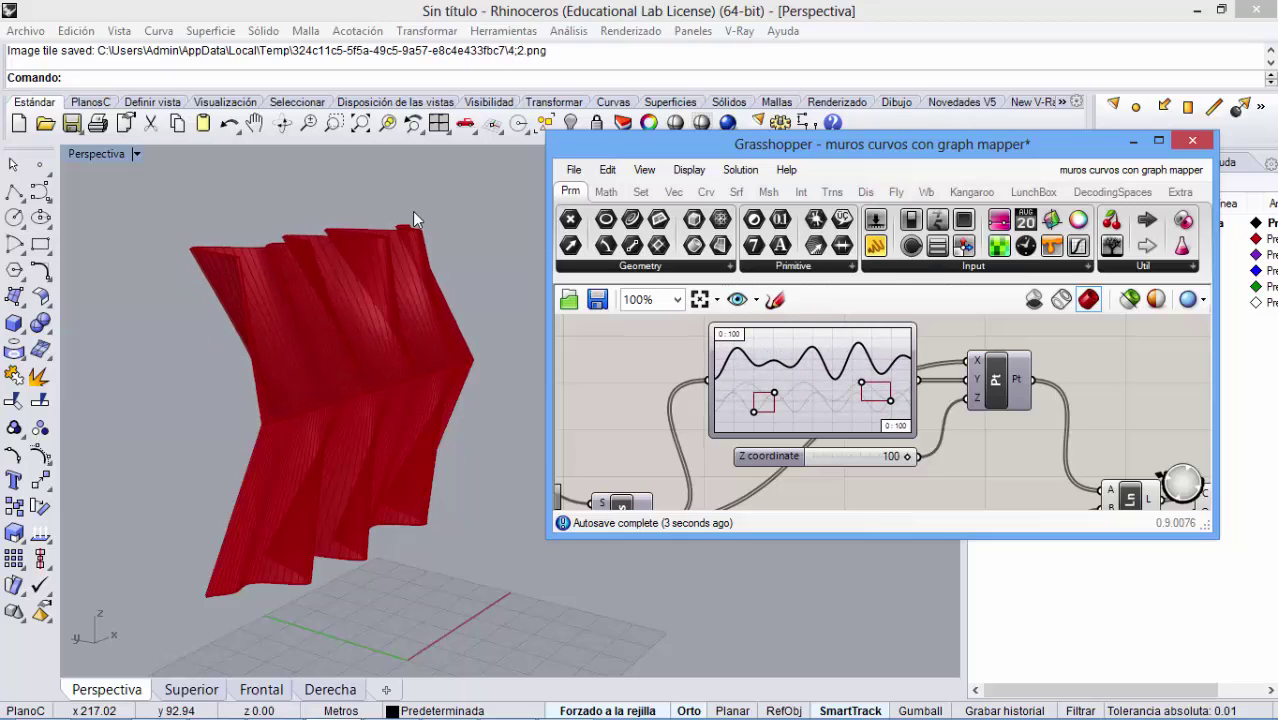
pyautogui.scroll(-5, 640, 394)
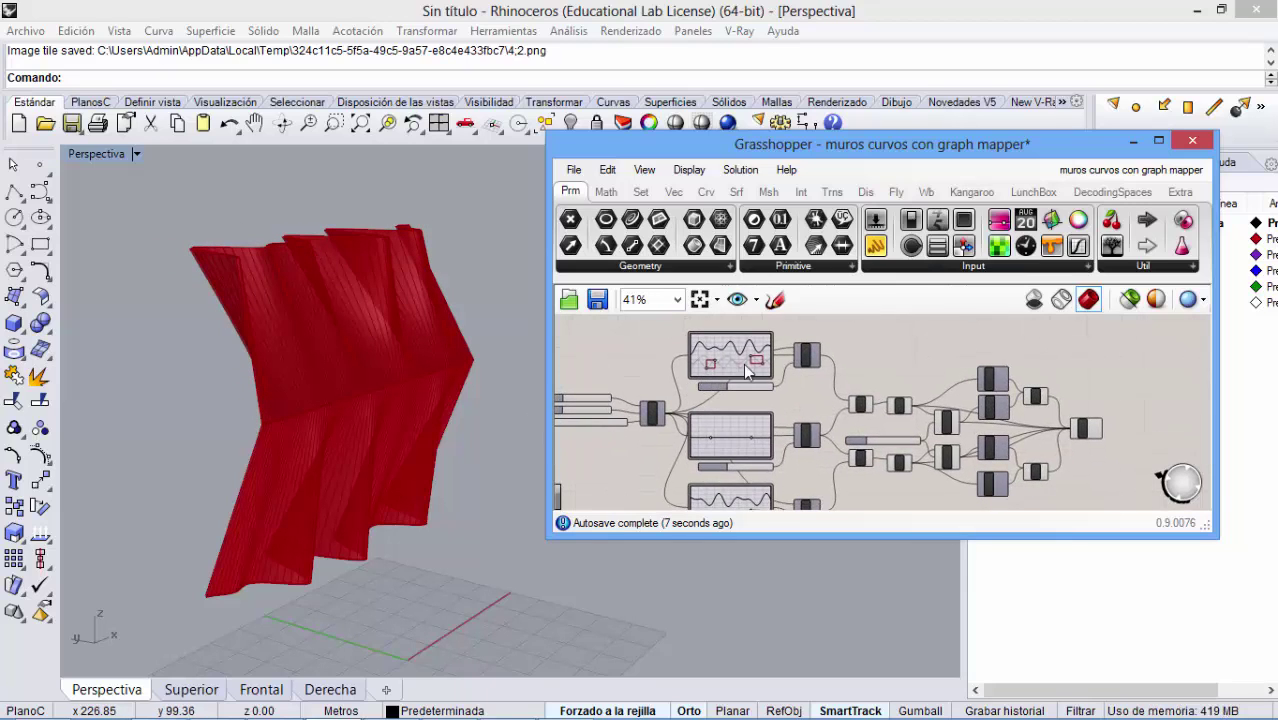
pyautogui.scroll(5, 728, 360)
pyautogui.moveTo(689, 390); pyautogui.dragTo(698, 400)
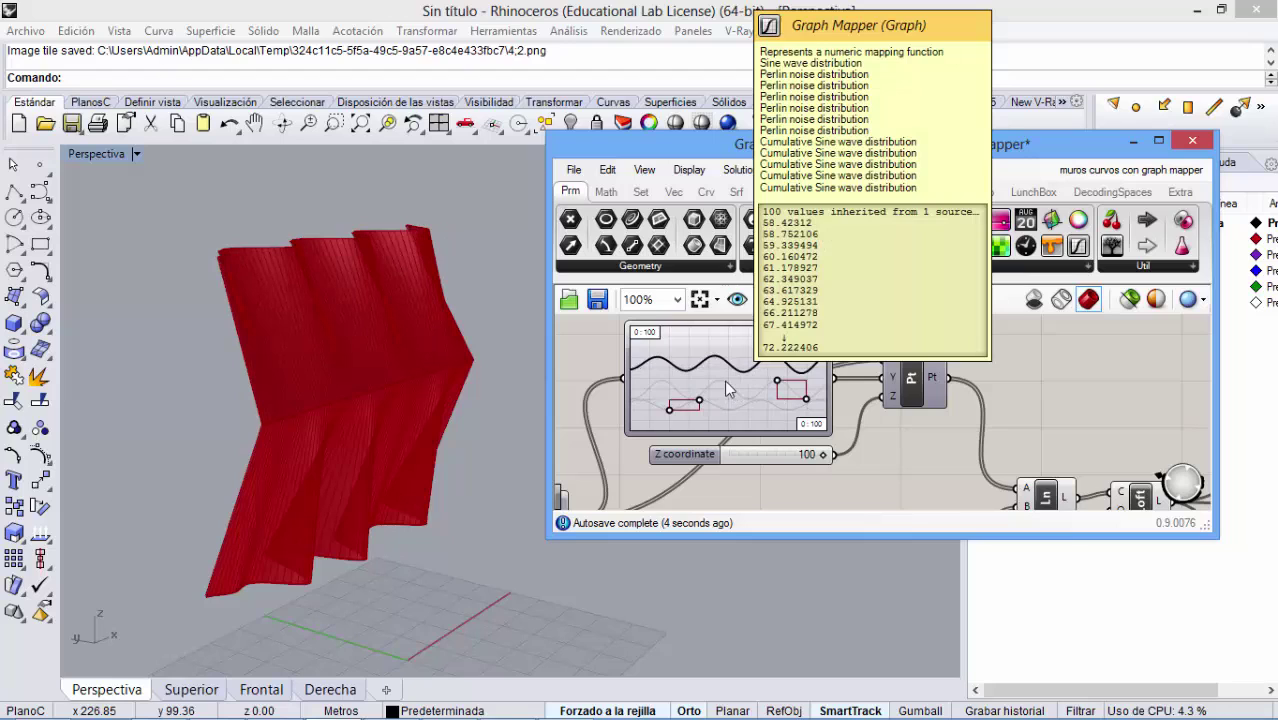
# - Change the top graph mapper's graph type to Sine and shape it into about four repeating waves at roughly half the graph's height
pyautogui.rightClick(727, 382)
pyautogui.moveTo(785, 652)
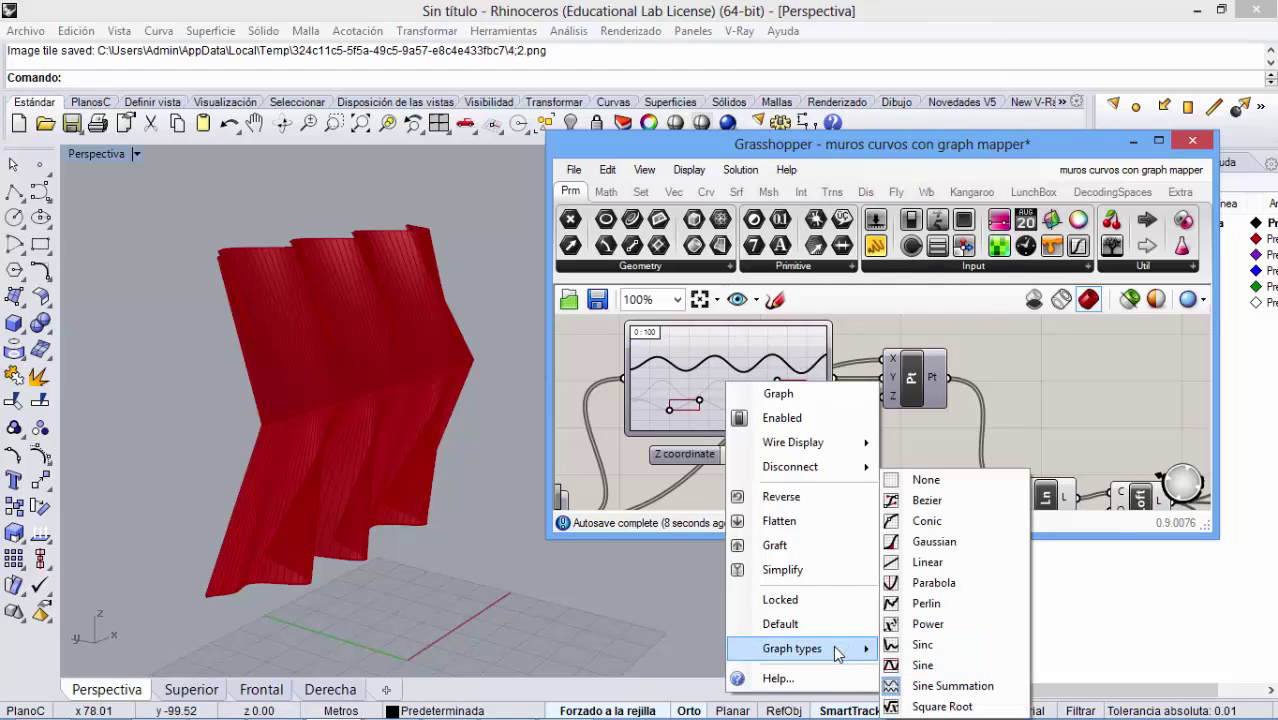
pyautogui.click(920, 666)
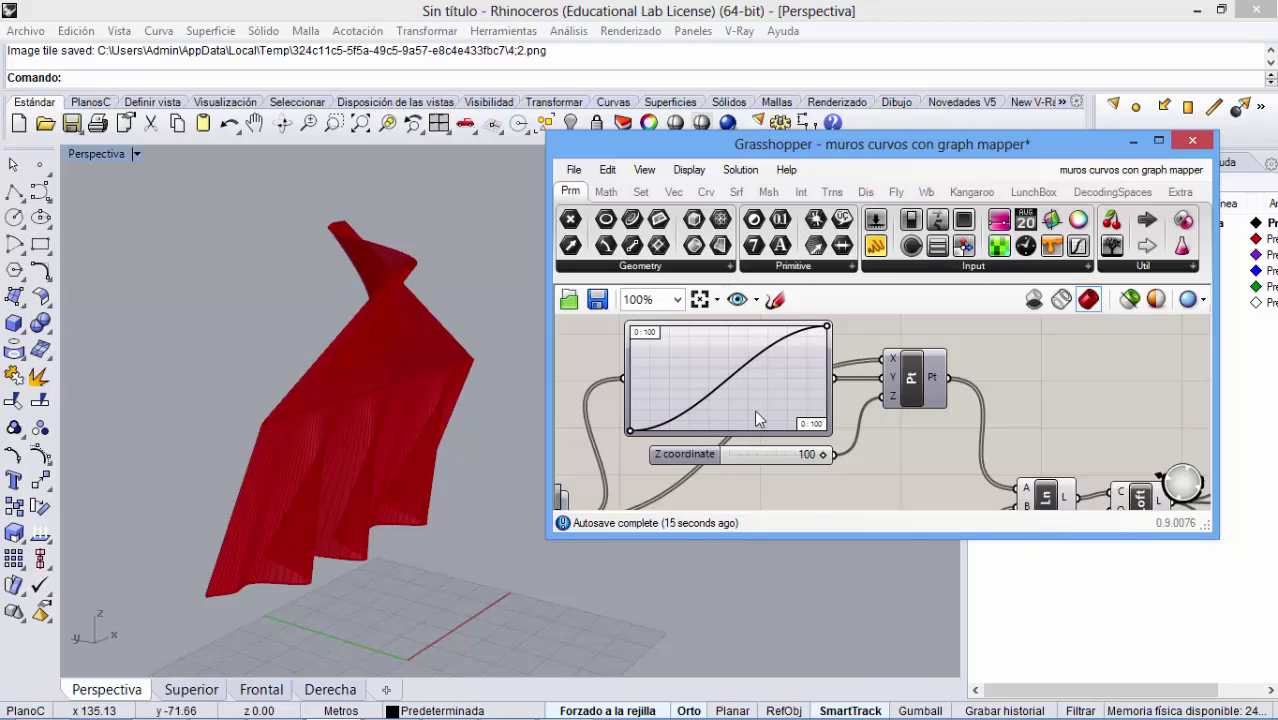
pyautogui.moveTo(826, 327); pyautogui.dragTo(656, 381)
pyautogui.moveTo(325, 308); pyautogui.dragTo(425, 245, button='right')
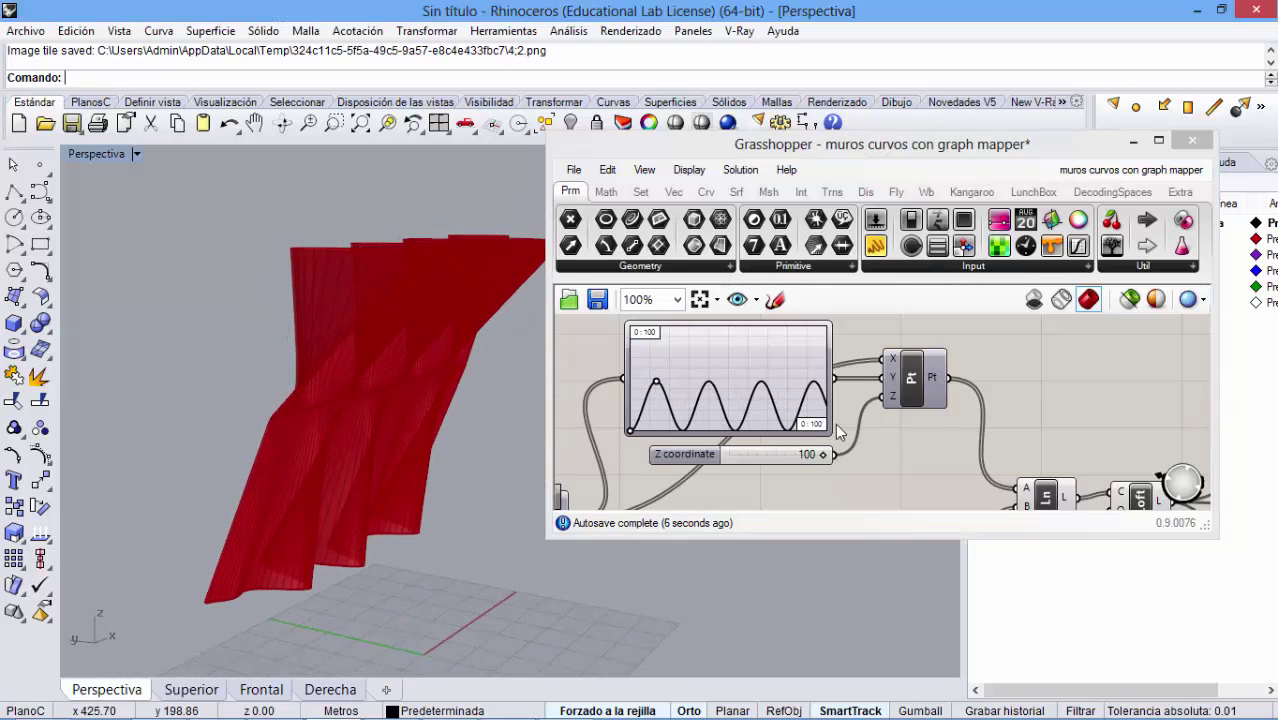
# - Tilt the middle graph mapper's straight line steeply upward and level it back to nearly horizontal
pyautogui.click(790, 305)
pyautogui.scroll(-3, 790, 305)
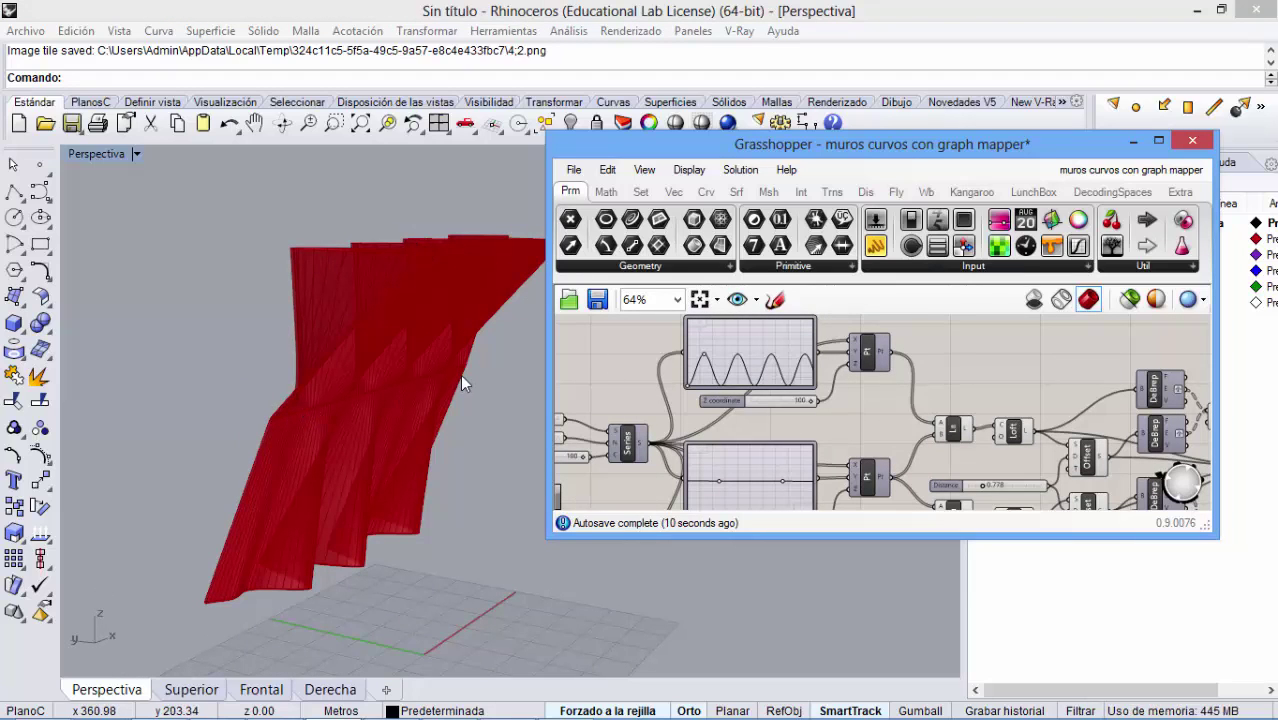
pyautogui.moveTo(776, 478); pyautogui.dragTo(758, 434, button='right')
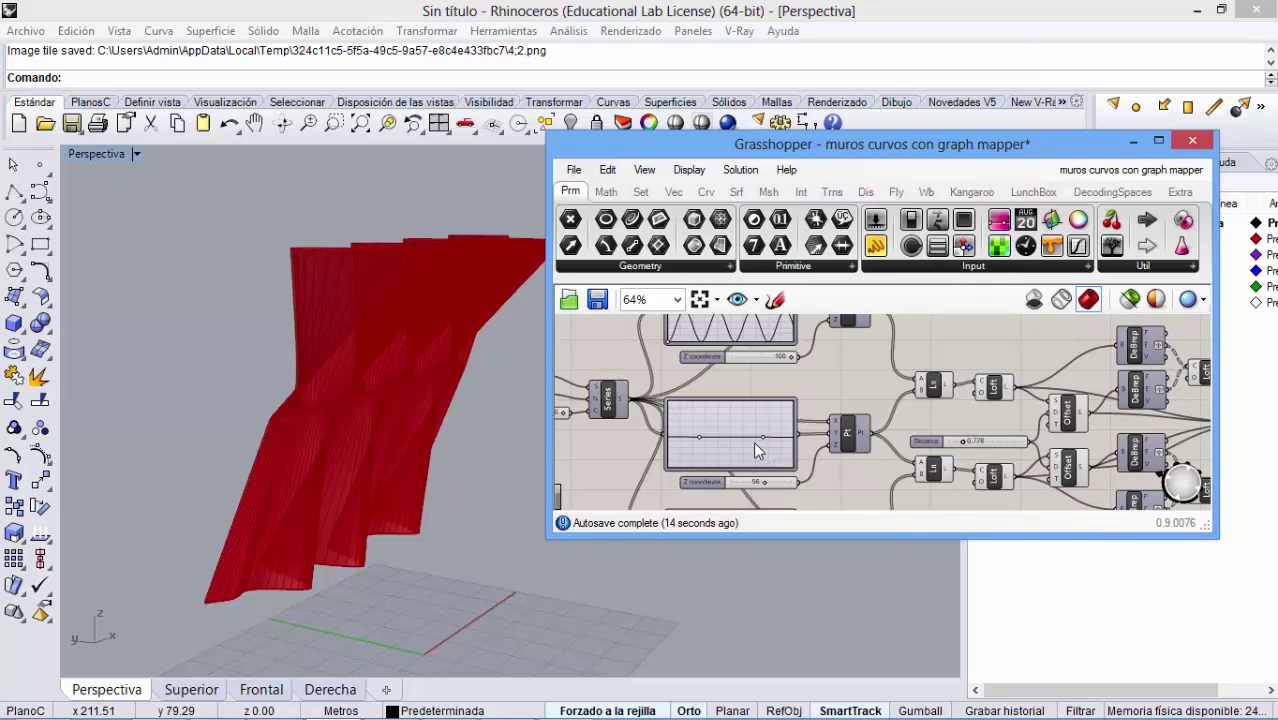
pyautogui.scroll(3, 751, 441)
pyautogui.moveTo(763, 434); pyautogui.dragTo(762, 405)
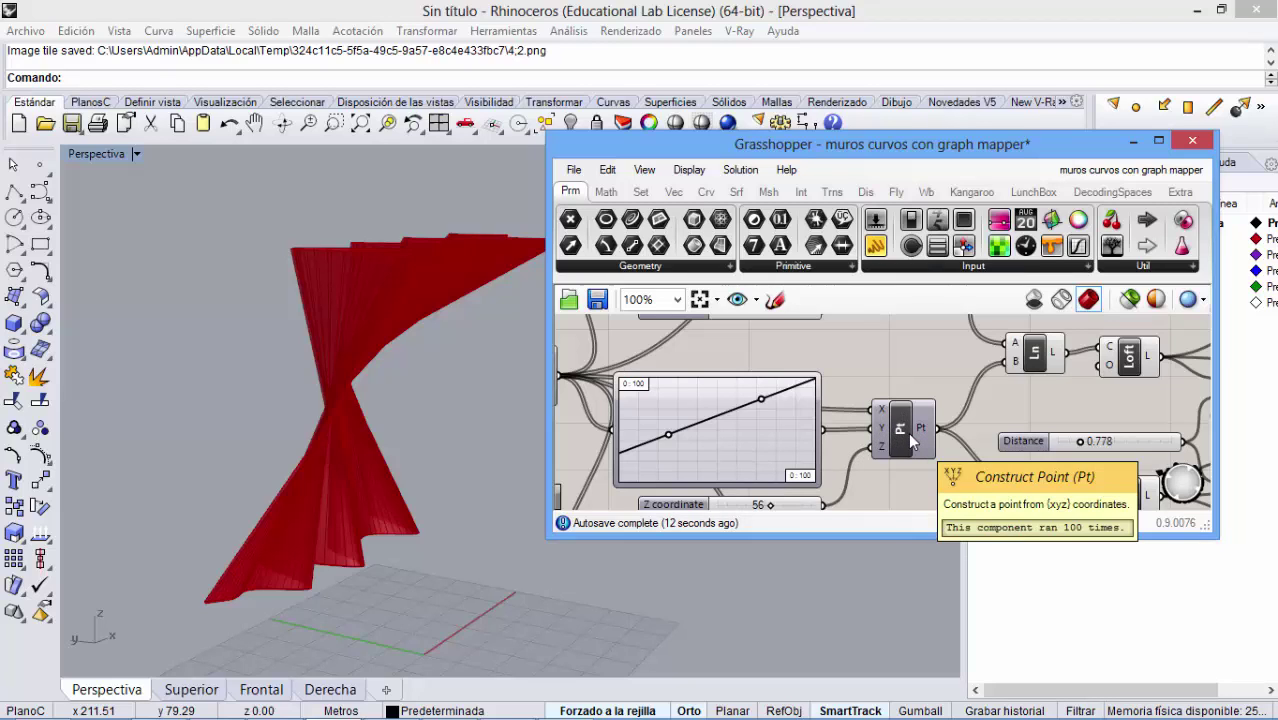
pyautogui.moveTo(782, 431); pyautogui.dragTo(797, 408, button='right')
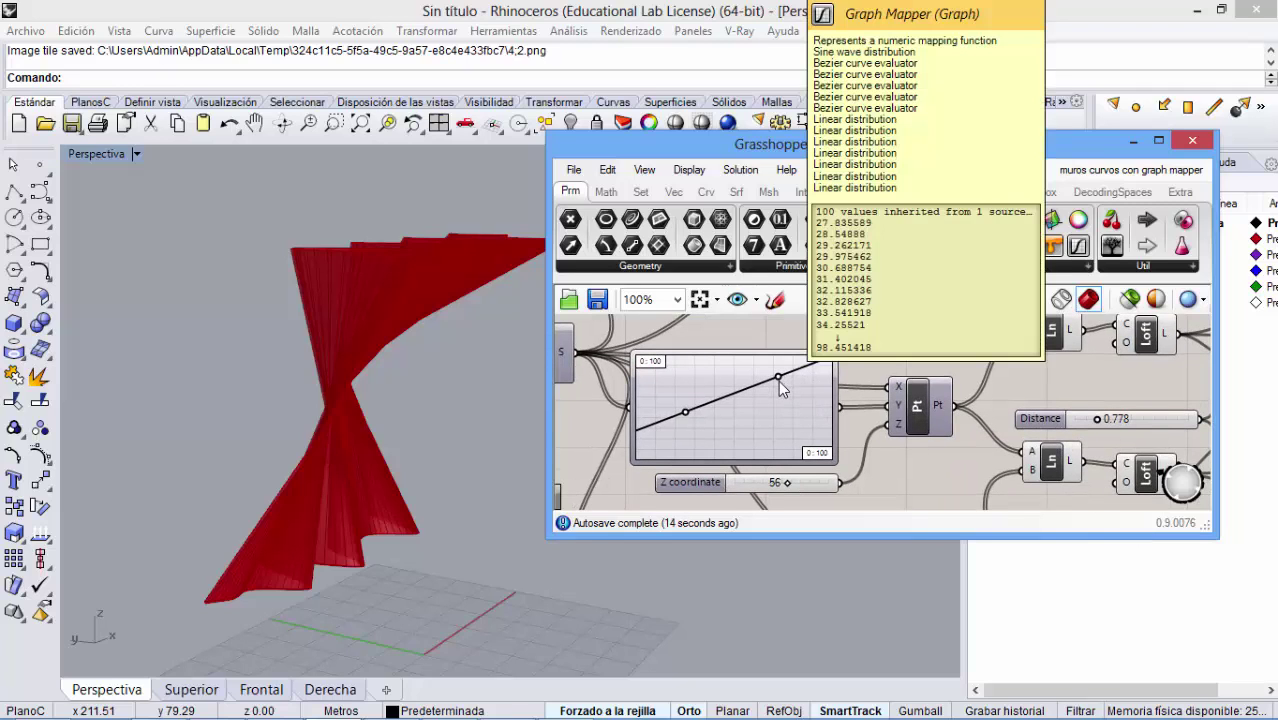
pyautogui.moveTo(778, 378); pyautogui.dragTo(786, 410)
pyautogui.scroll(-5, 761, 443)
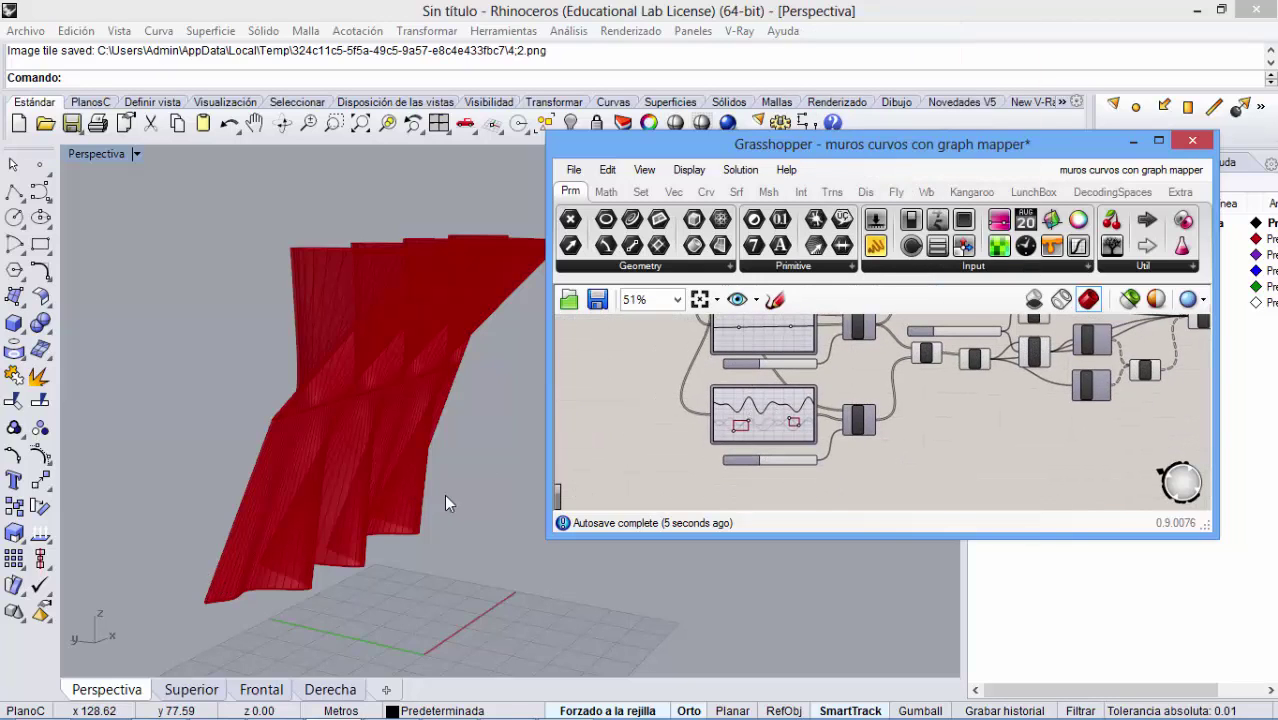
# - Shrink the second handle box of the bottom graph mapper's sine summation to change the waves of the wall's lower edge
pyautogui.scroll(2, 772, 427)
pyautogui.scroll(3, 772, 427)
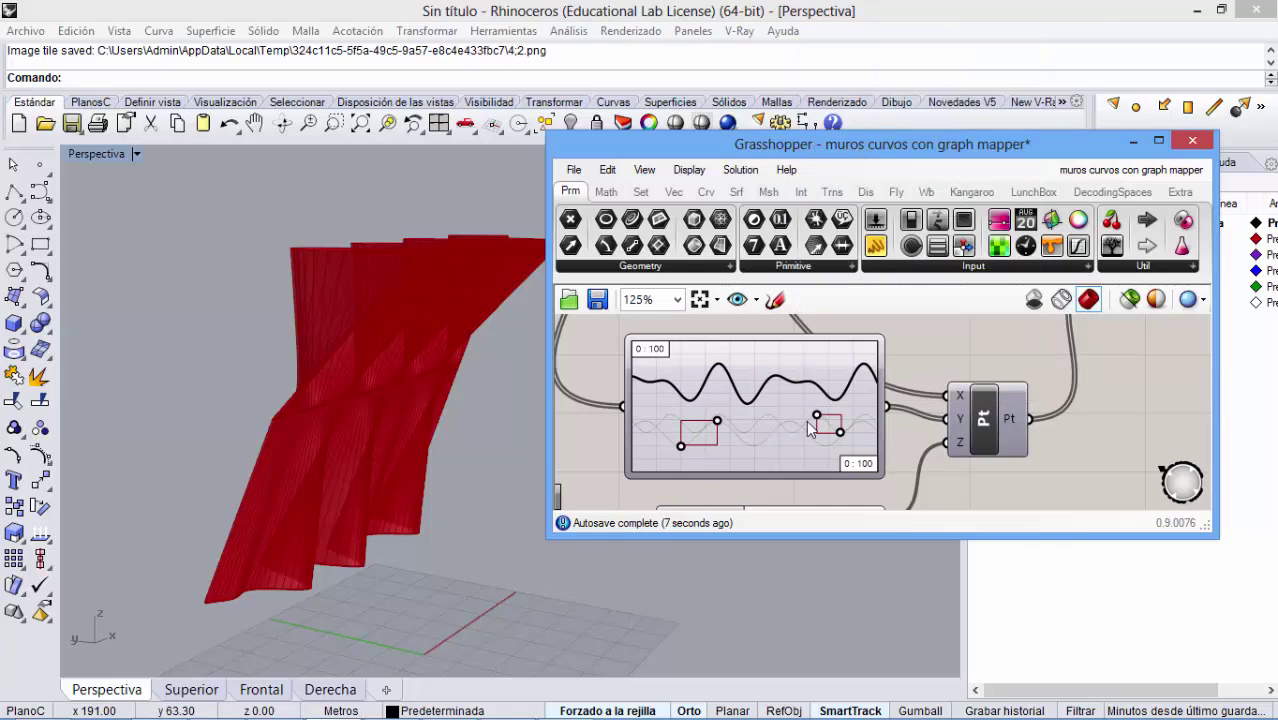
pyautogui.moveTo(815, 417); pyautogui.dragTo(840, 431)
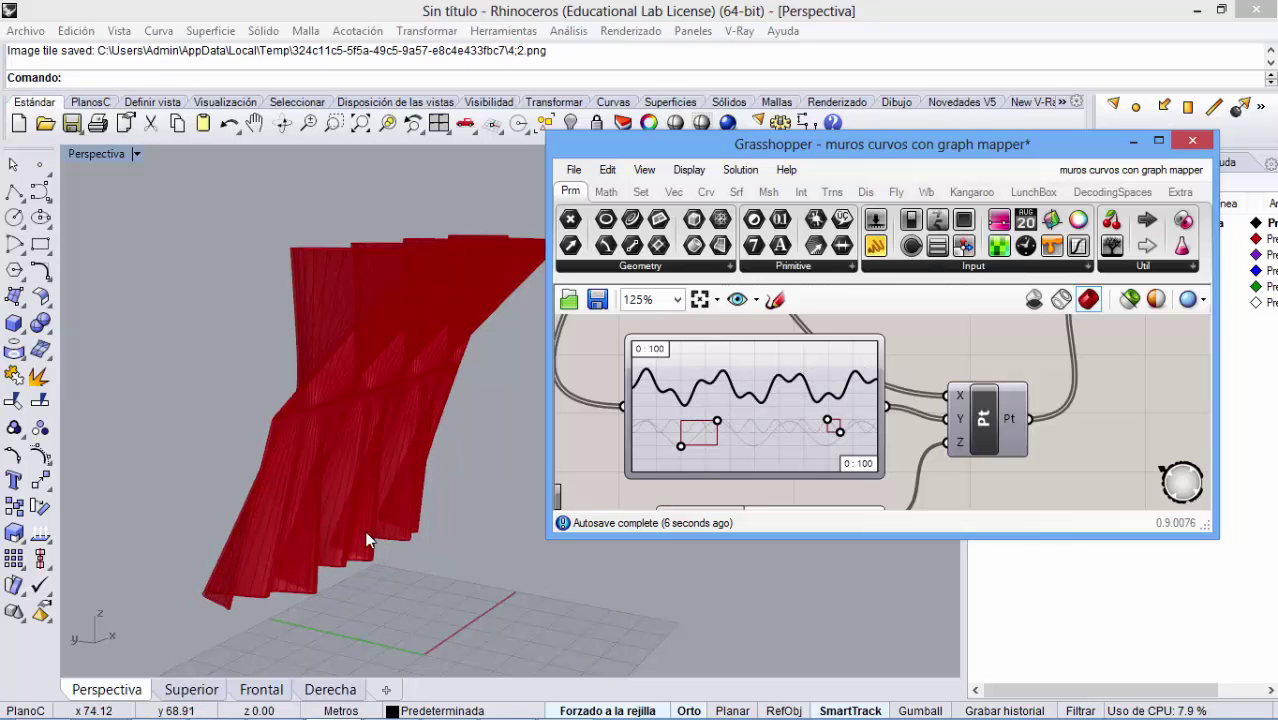
pyautogui.moveTo(370, 540); pyautogui.dragTo(314, 592, button='right')
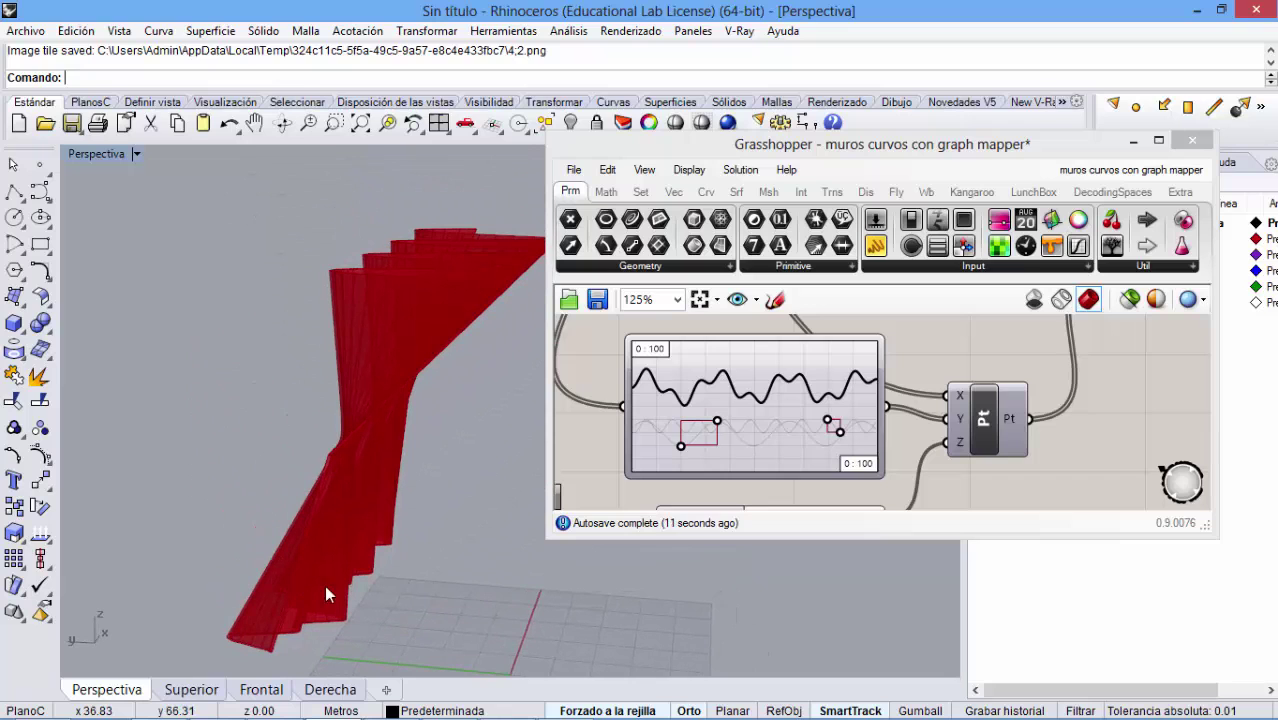
# - Lower the wall's middle fold by setting the Z coordinate slider under the middle graph mapper to 47
pyautogui.moveTo(854, 415); pyautogui.dragTo(792, 443, button='right')
pyautogui.scroll(-5, 792, 443)
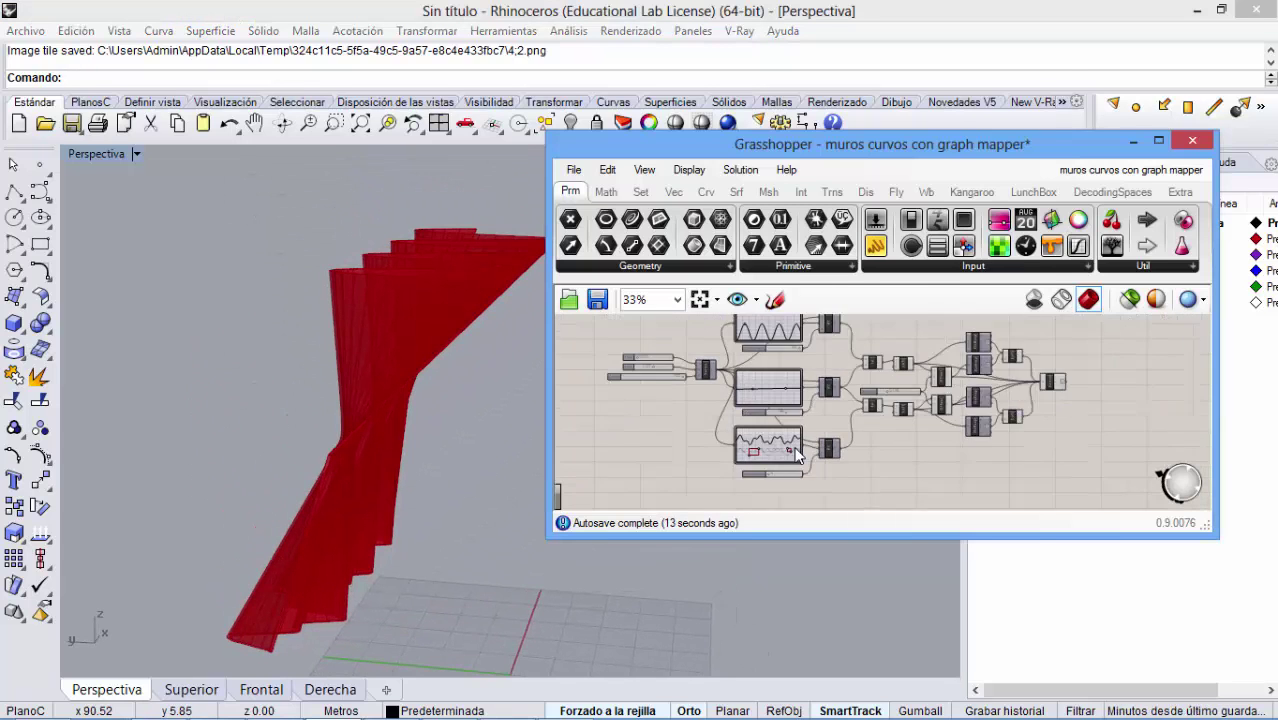
pyautogui.moveTo(680, 437); pyautogui.dragTo(751, 446, button='right')
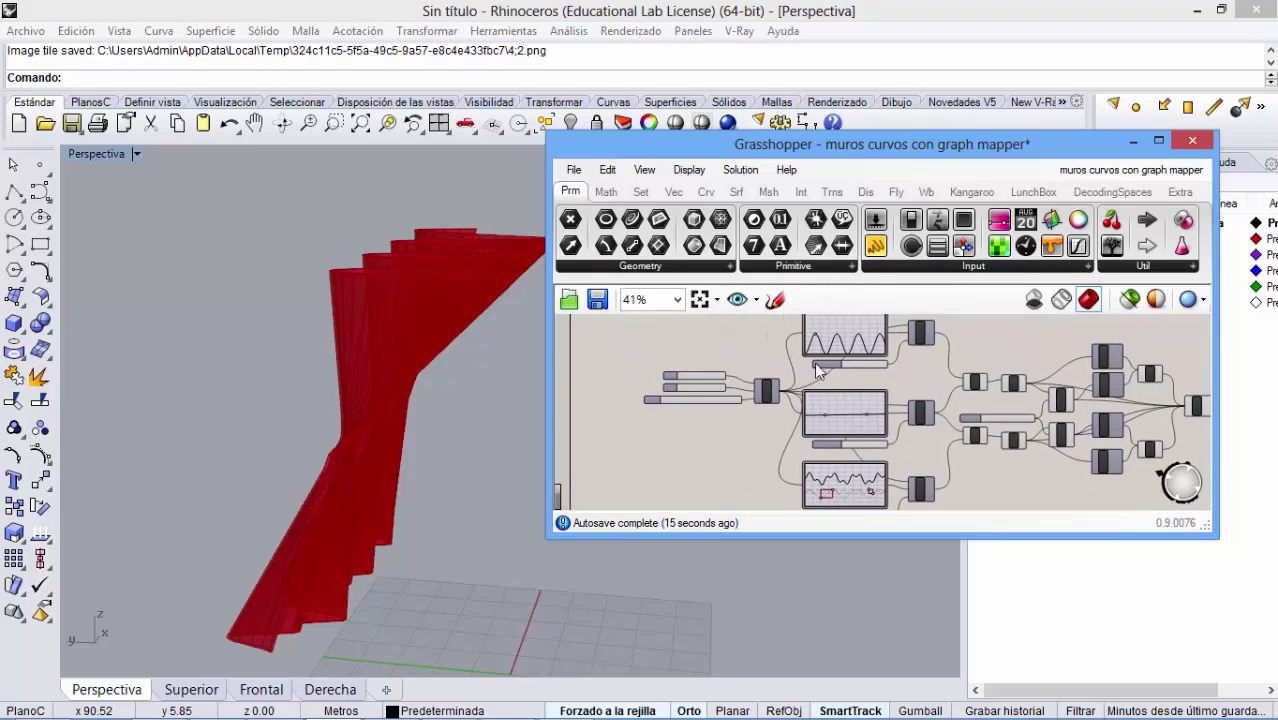
pyautogui.scroll(4, 830, 378)
pyautogui.moveTo(866, 410); pyautogui.dragTo(757, 358, button='right')
pyautogui.scroll(-2, 752, 425)
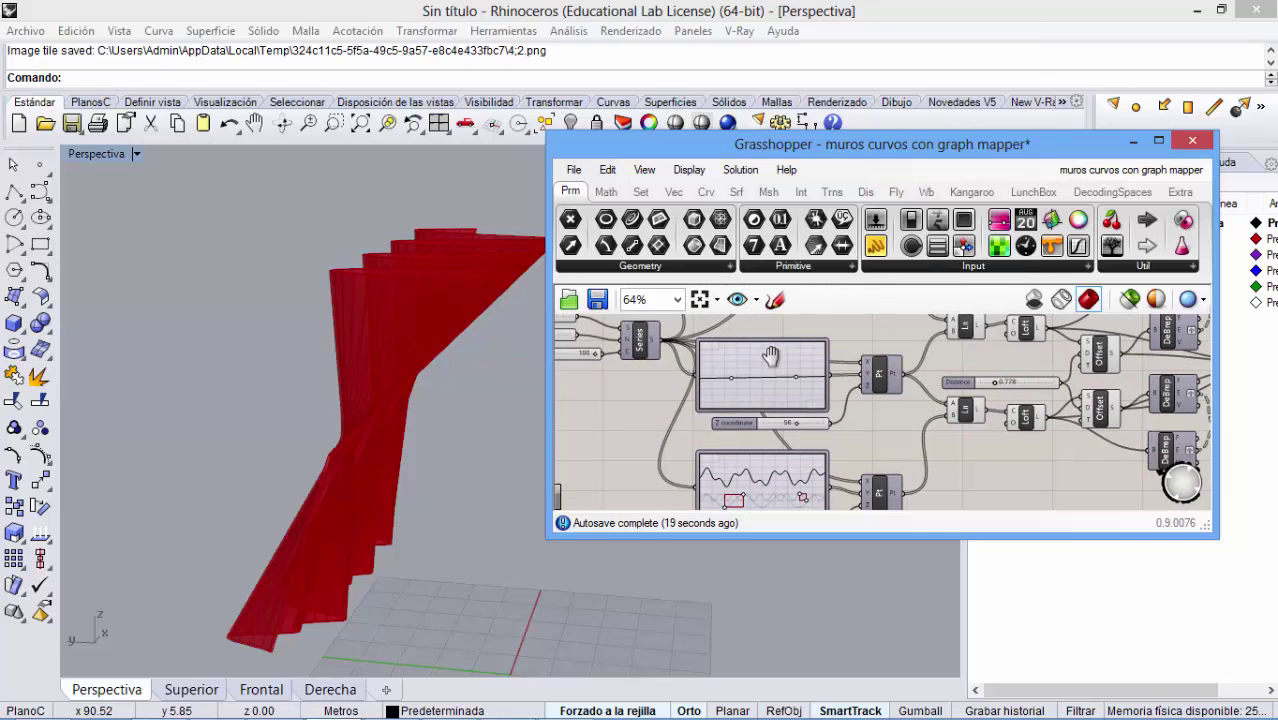
pyautogui.moveTo(365, 438); pyautogui.dragTo(235, 437, button='right')
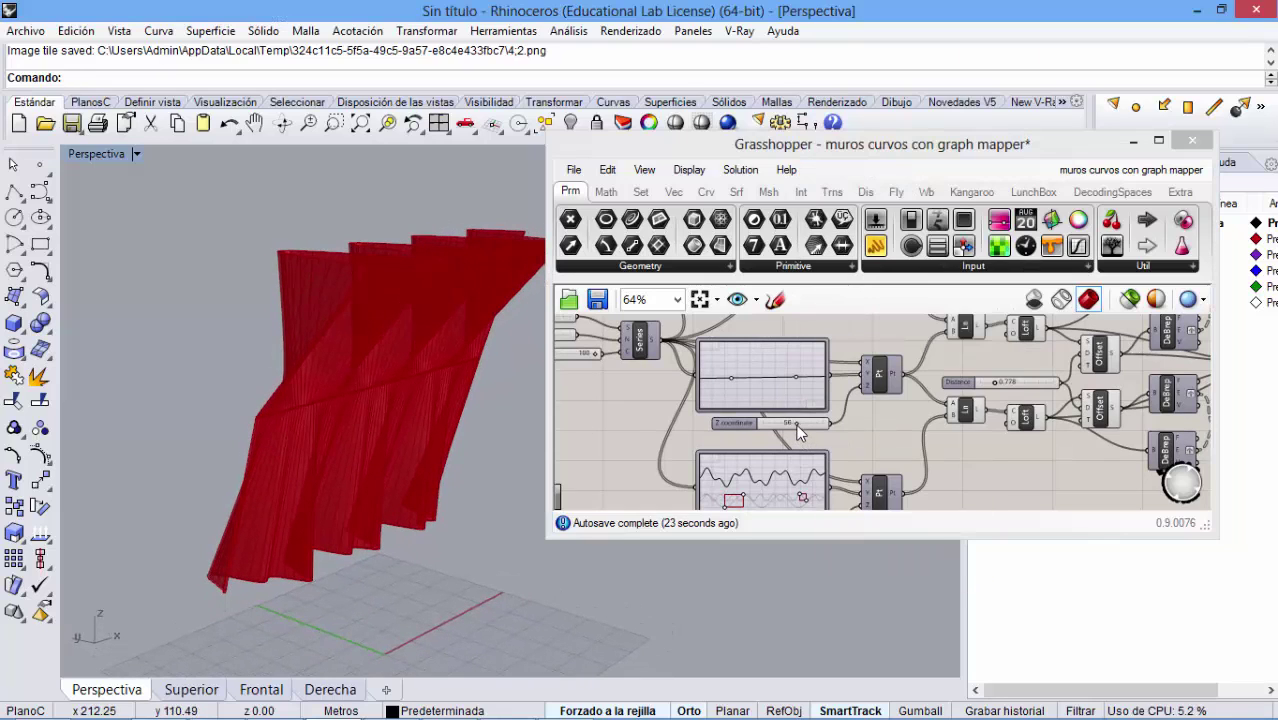
pyautogui.moveTo(796, 425); pyautogui.dragTo(790, 427)
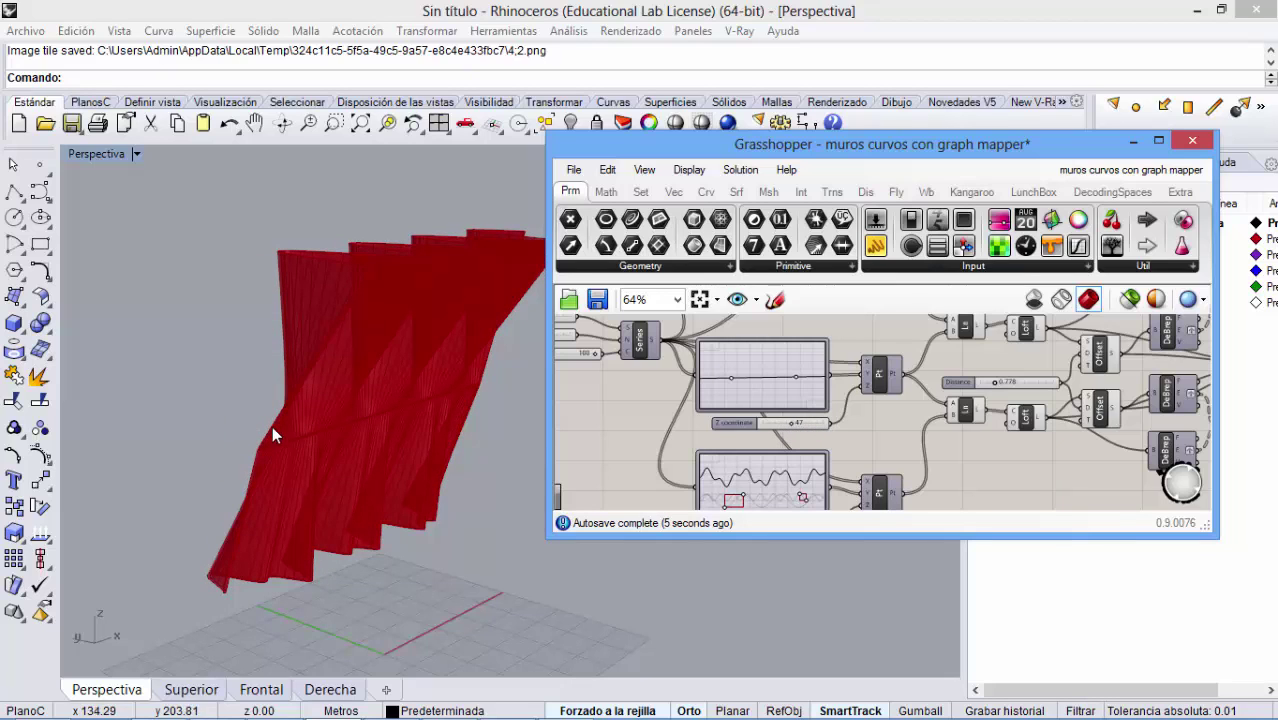
# - Try to lower the Z coordinate slider under the bottom graph mapper
pyautogui.moveTo(864, 389); pyautogui.dragTo(873, 294, button='right')
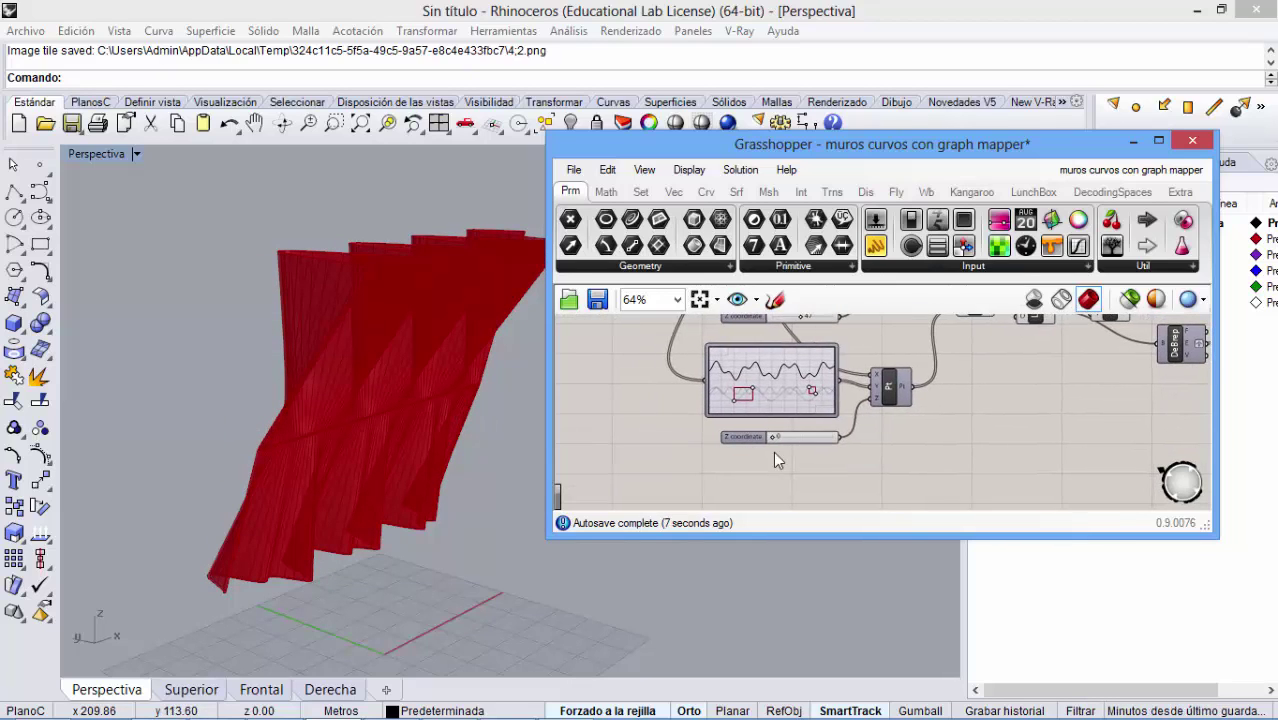
pyautogui.moveTo(776, 436); pyautogui.dragTo(748, 447)
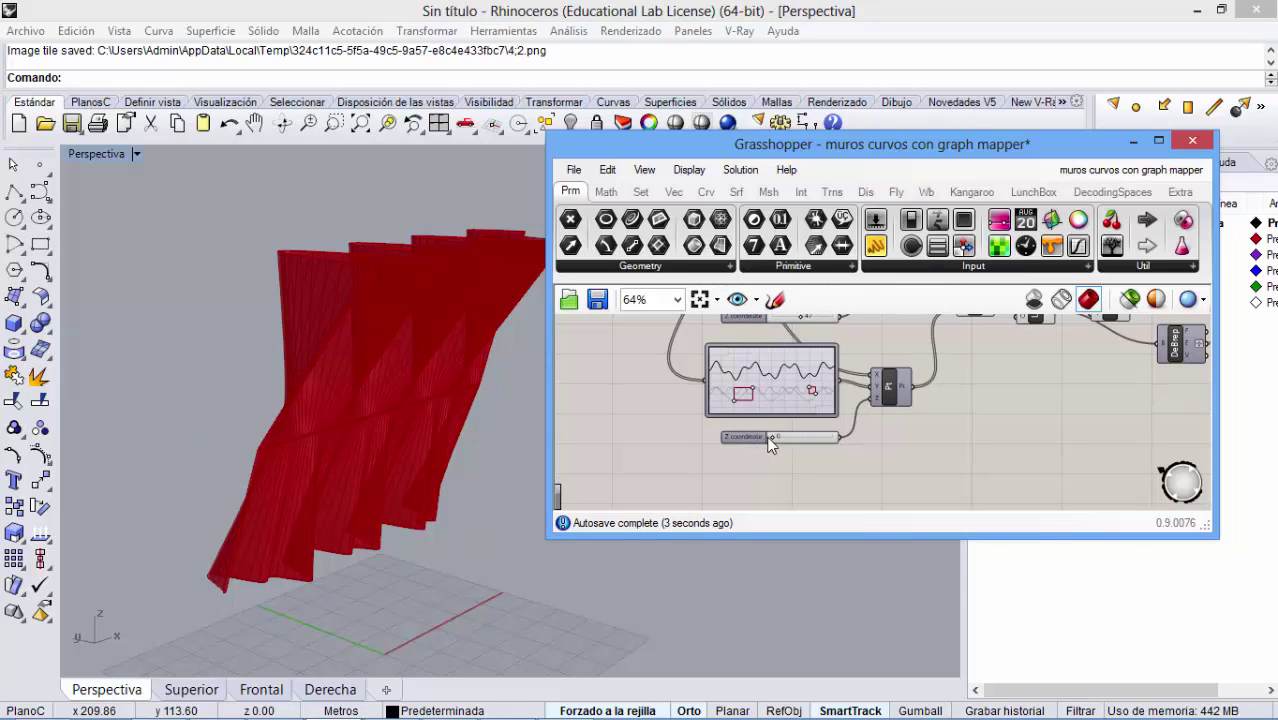
pyautogui.scroll(-3, 772, 446)
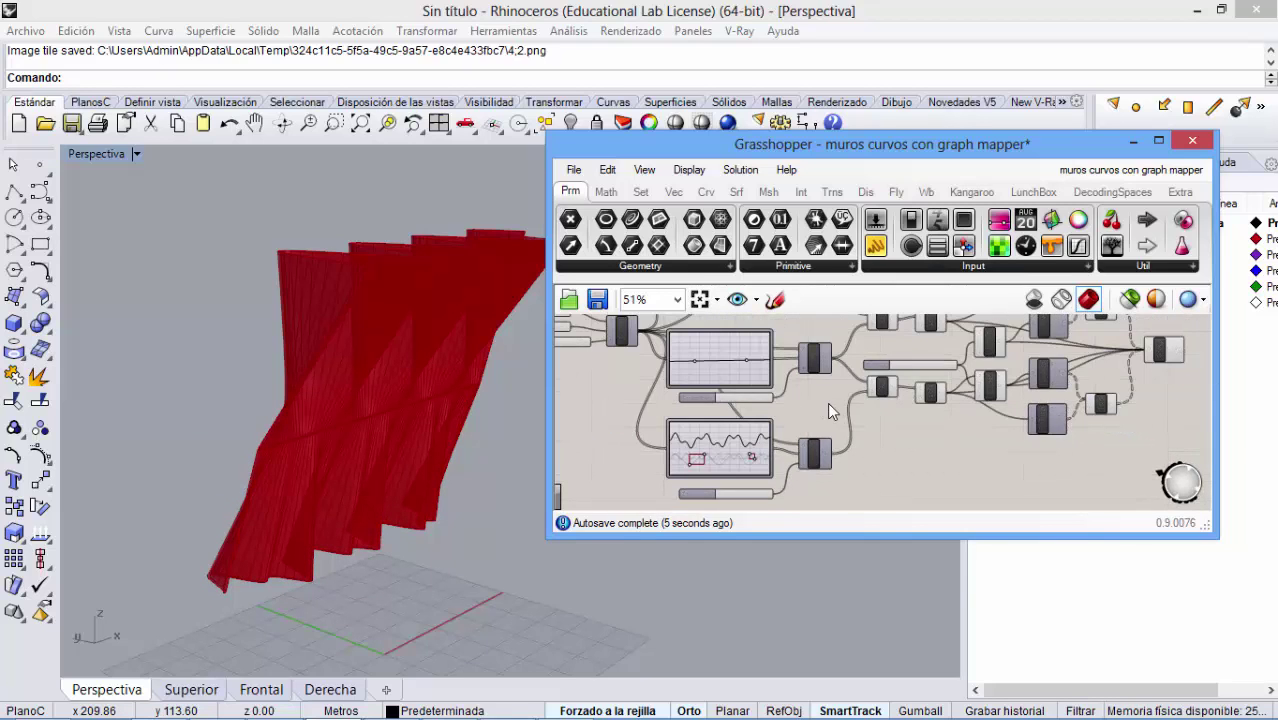
pyautogui.scroll(-4, 827, 402)
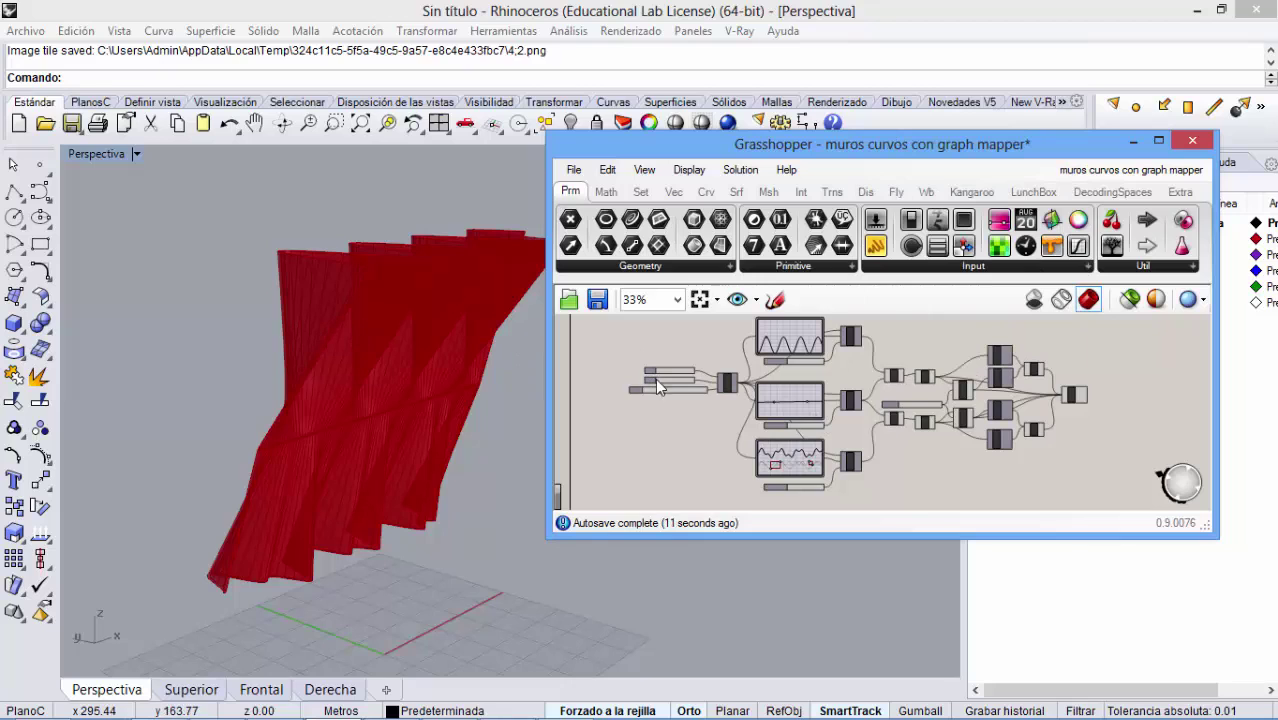
# - Create a new, empty Grasshopper document
pyautogui.click(574, 169)
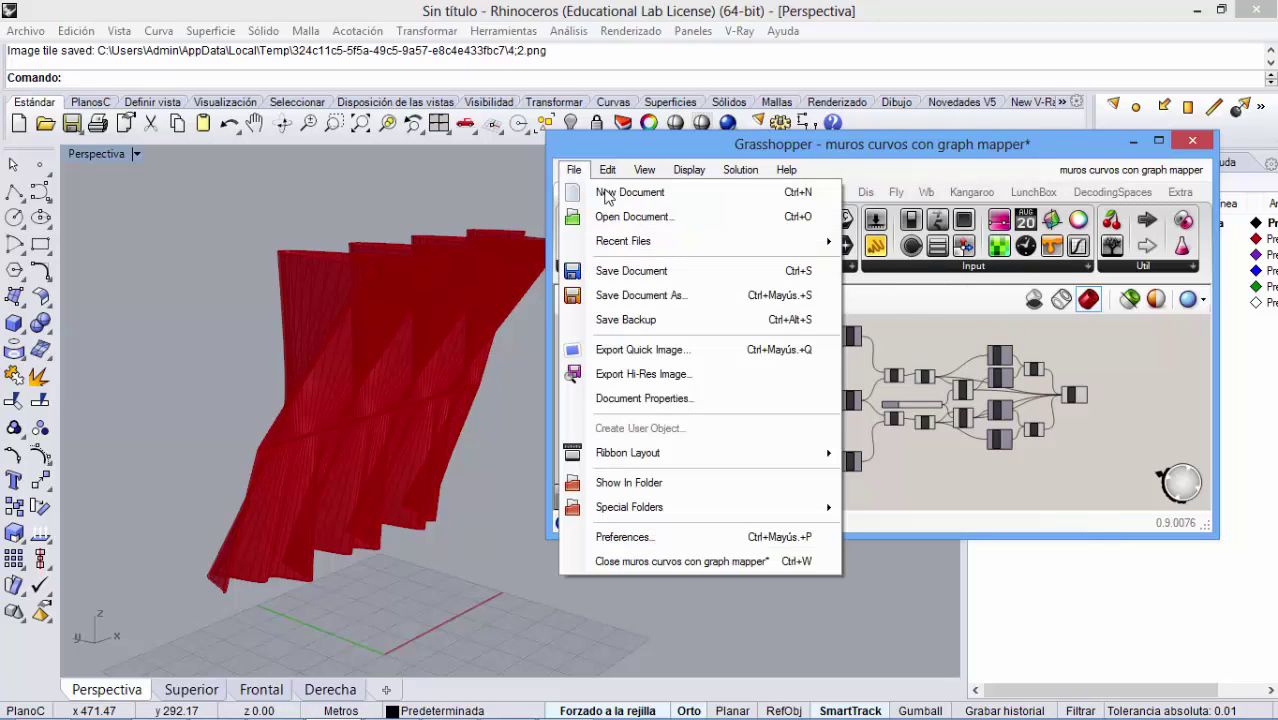
pyautogui.click(611, 193)
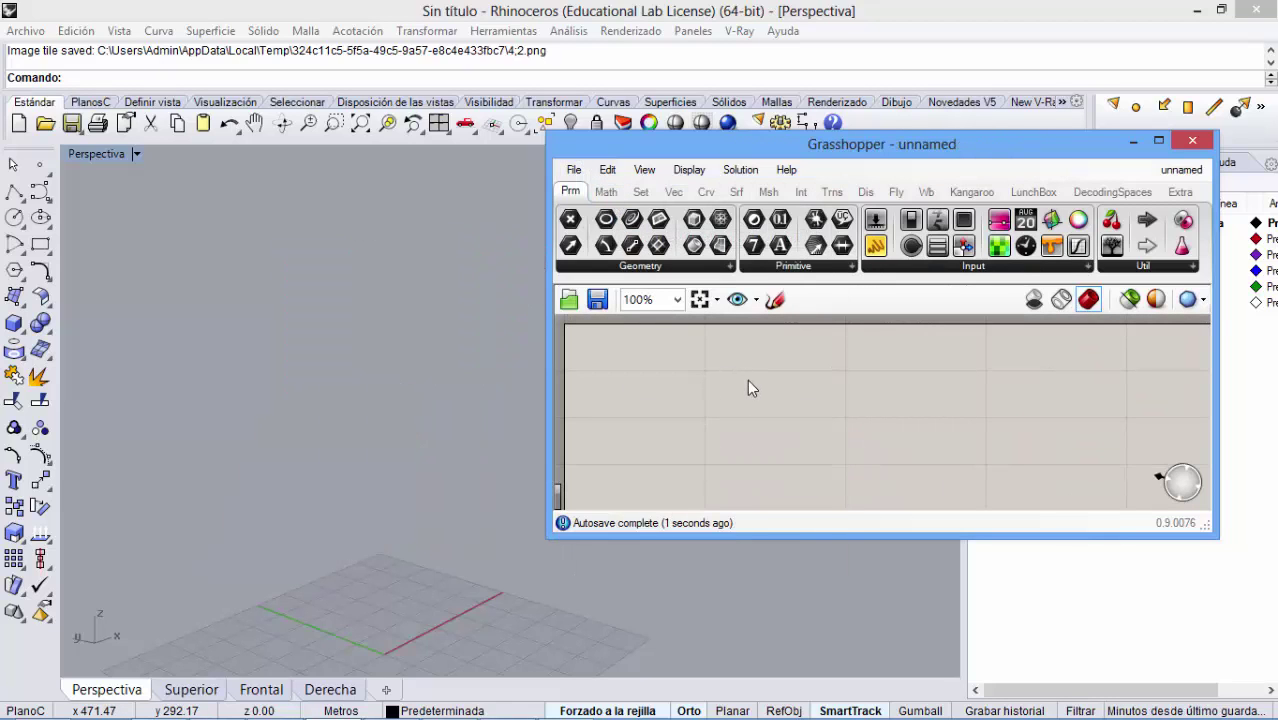
pyautogui.moveTo(747, 379); pyautogui.dragTo(821, 379, button='right')
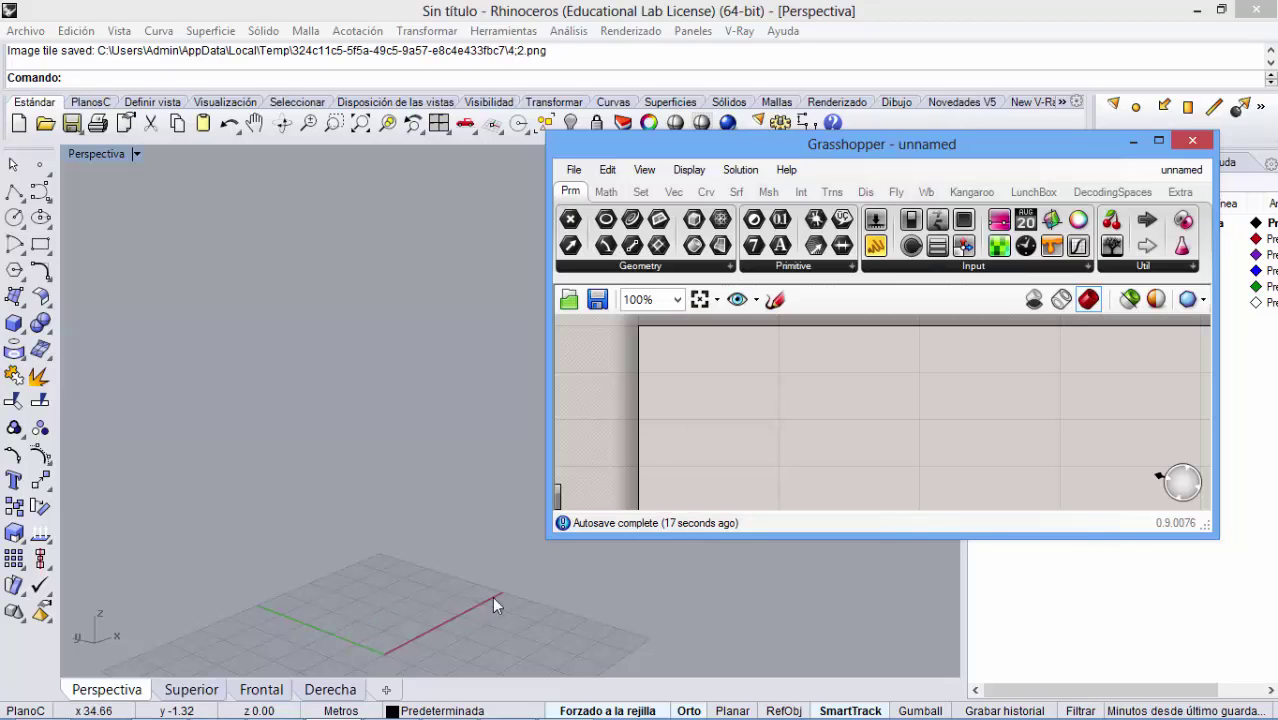
# - Search for "ser" and add a Series component near the upper corner of the empty canvas
pyautogui.doubleClick(742, 401)
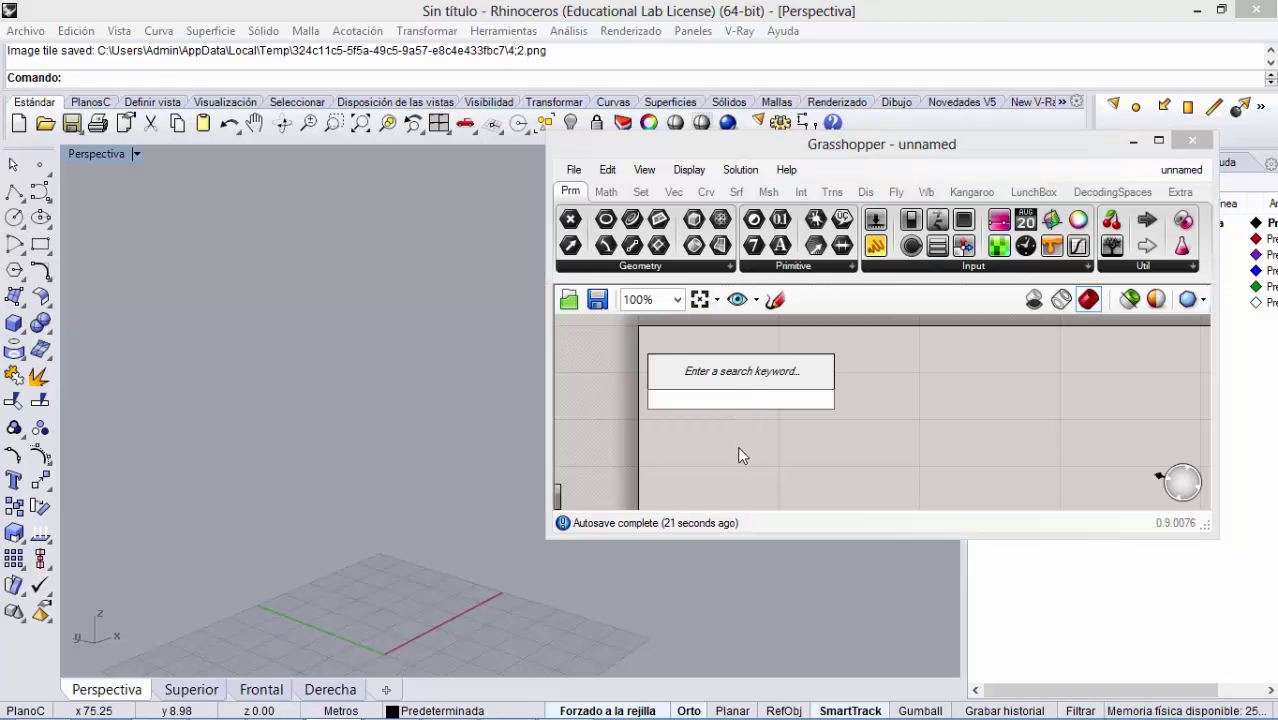
pyautogui.click(737, 446)
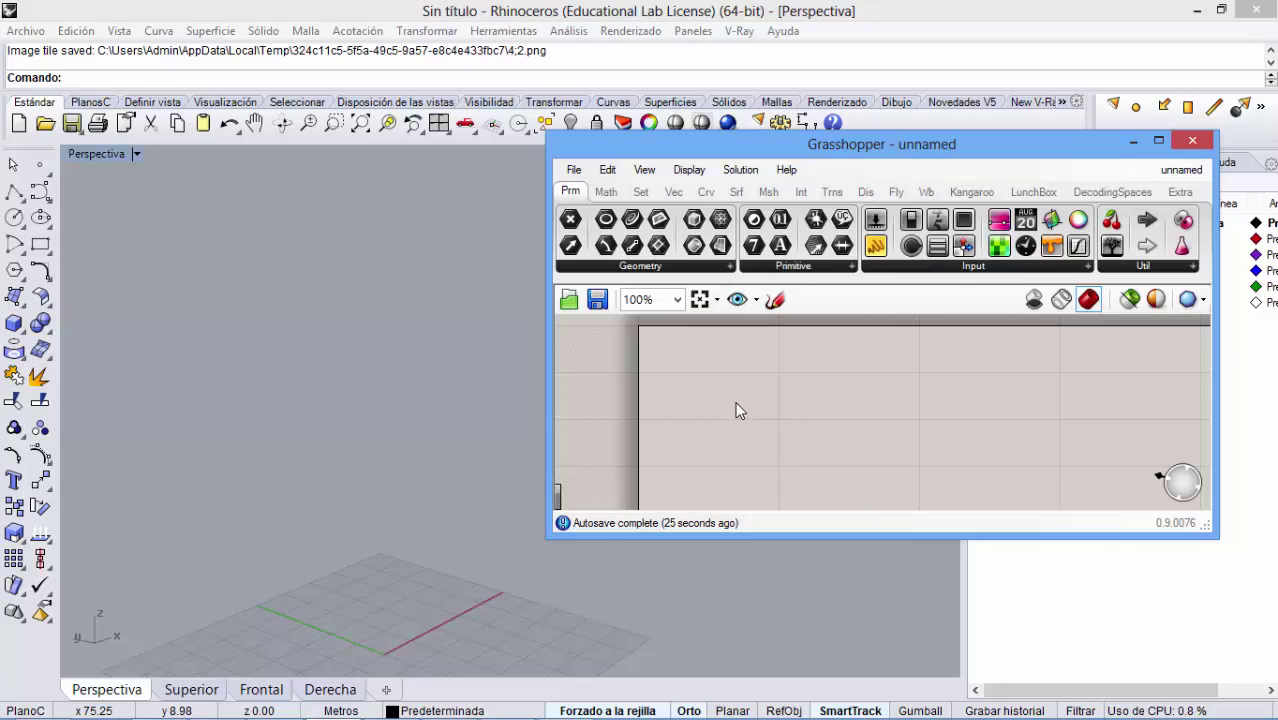
pyautogui.doubleClick(737, 411)
pyautogui.write('ser')
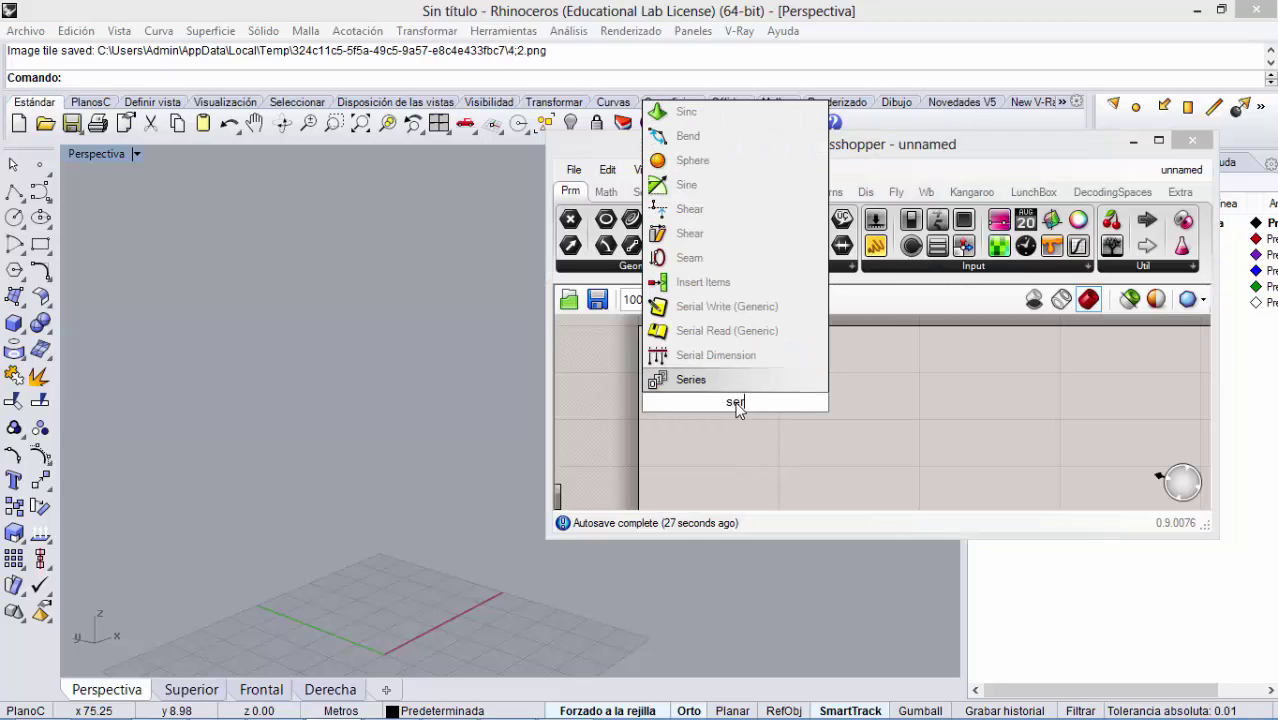
pyautogui.click(703, 379)
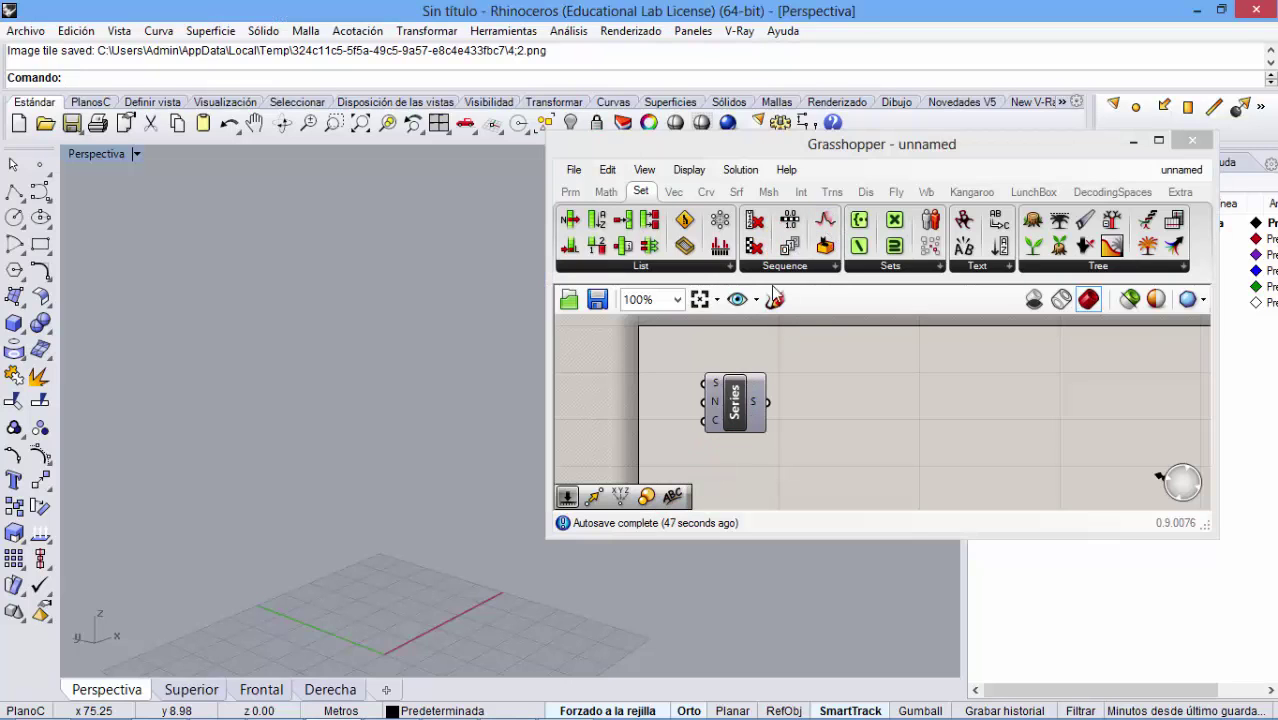
# - Search for "slid", add a Number Slider, and place it on the input side of the Series component
pyautogui.moveTo(735, 414); pyautogui.dragTo(790, 412)
pyautogui.scroll(-1, 790, 412)
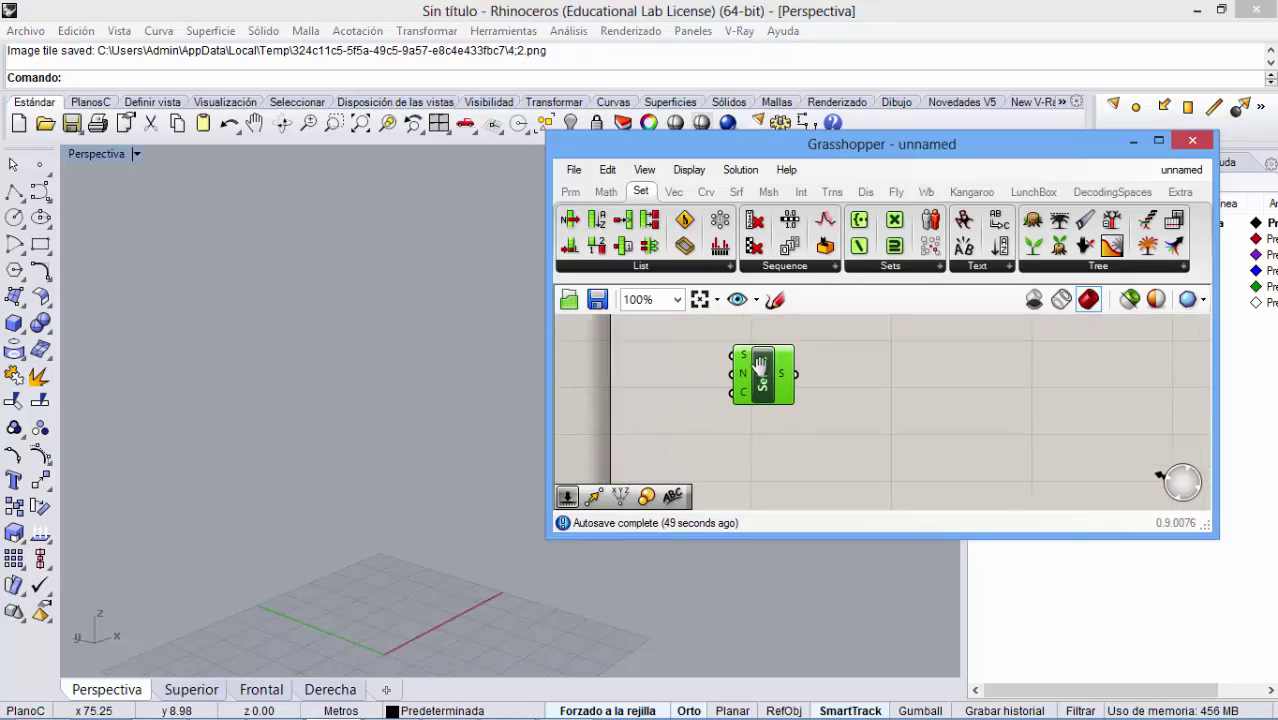
pyautogui.scroll(-1, 790, 385)
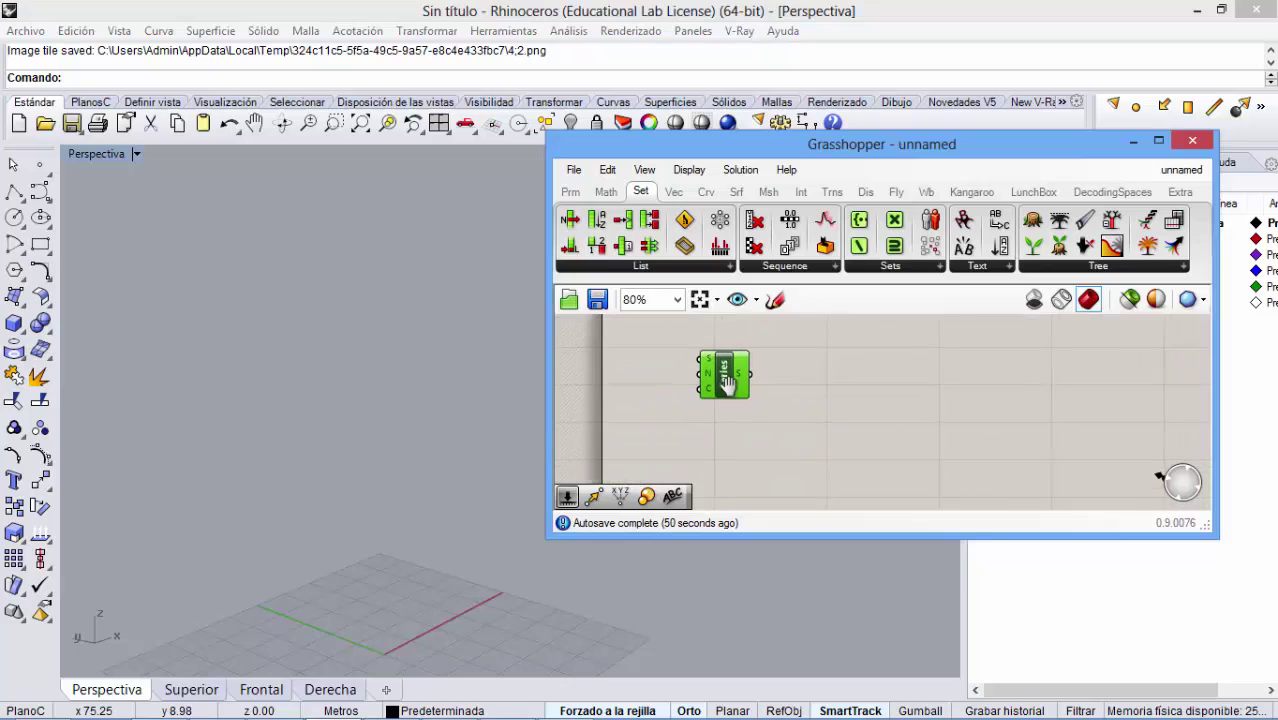
pyautogui.click(826, 369)
pyautogui.doubleClick(827, 371)
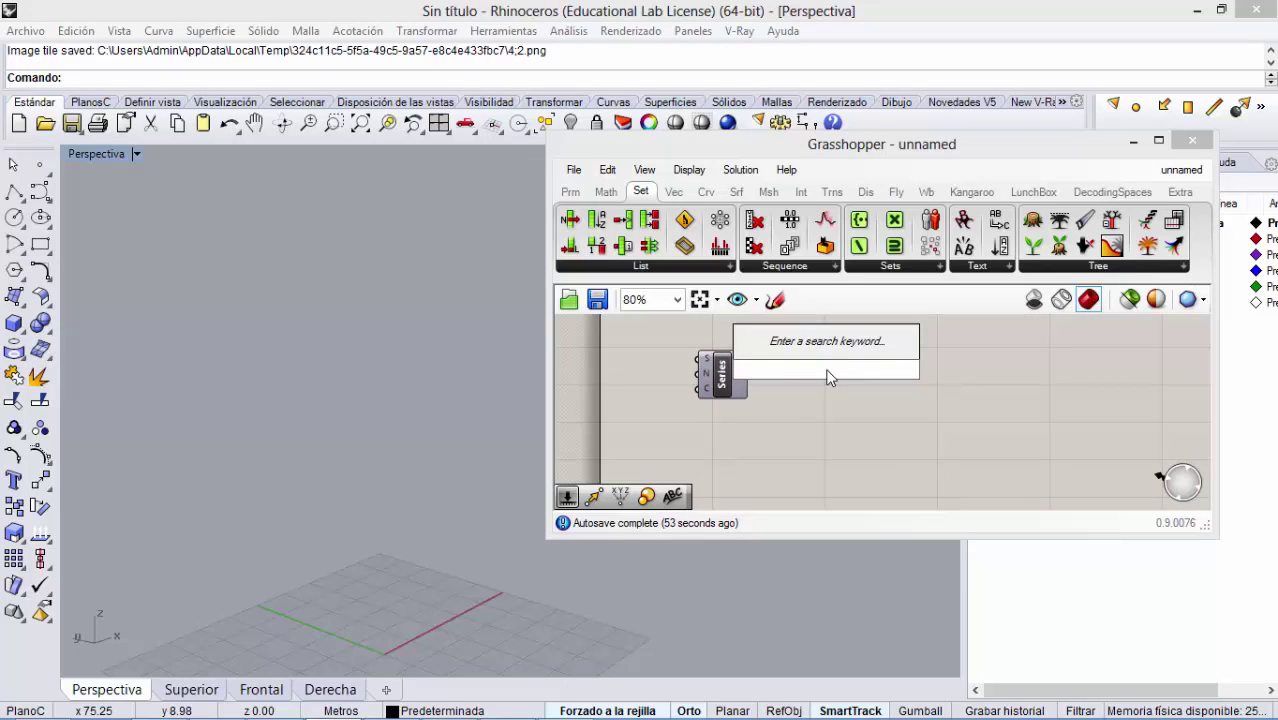
pyautogui.write('slid')
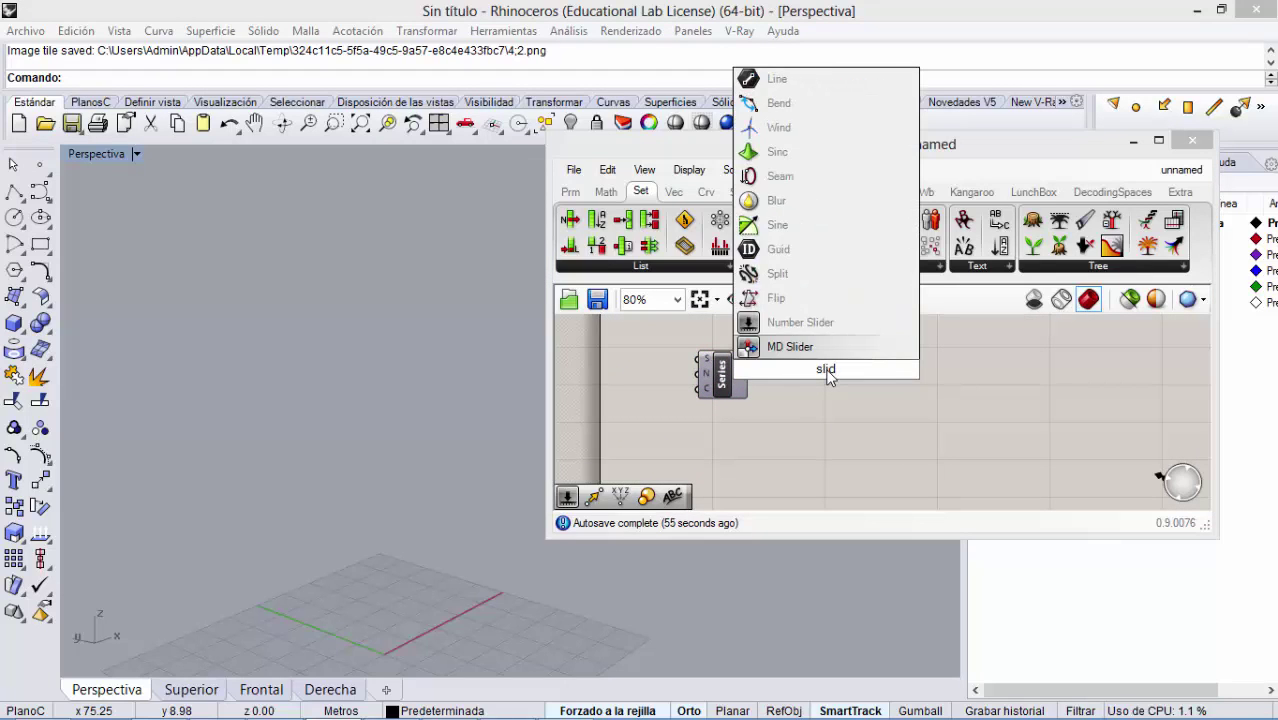
pyautogui.click(796, 326)
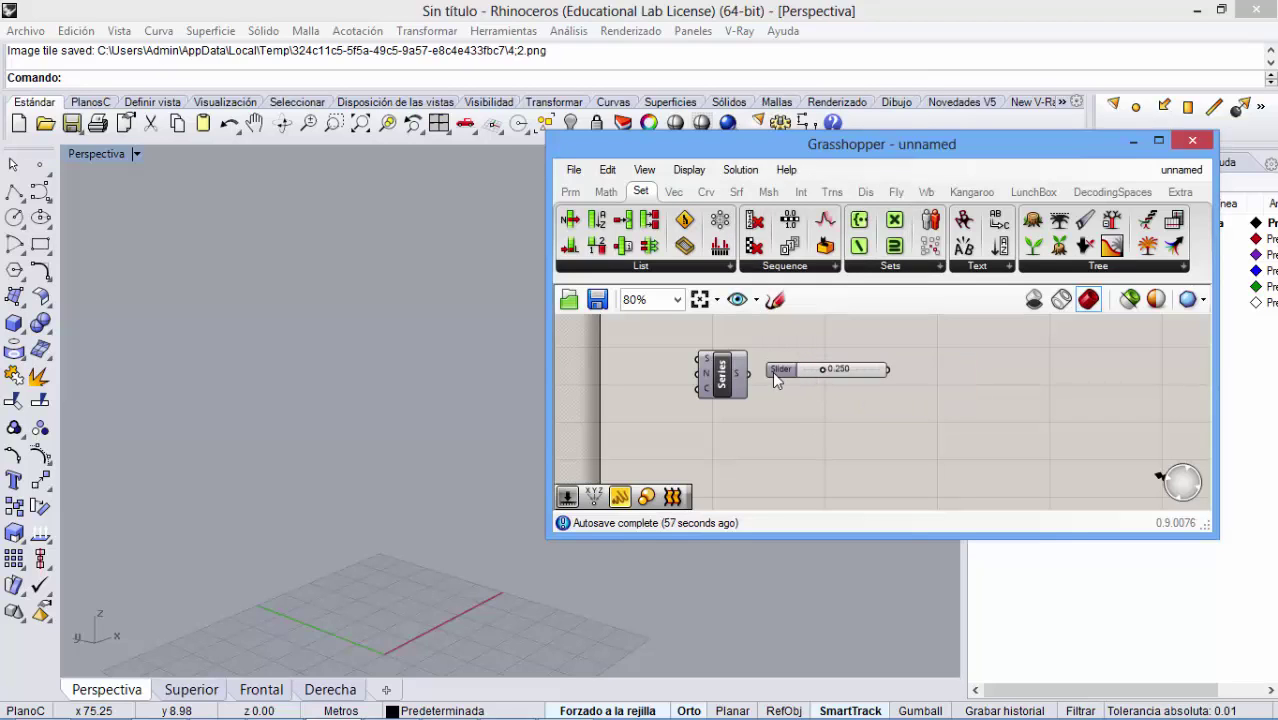
pyautogui.moveTo(774, 372); pyautogui.dragTo(569, 379)
pyautogui.moveTo(752, 445); pyautogui.dragTo(585, 348)
pyautogui.moveTo(722, 380); pyautogui.dragTo(774, 380)
pyautogui.click(570, 192)
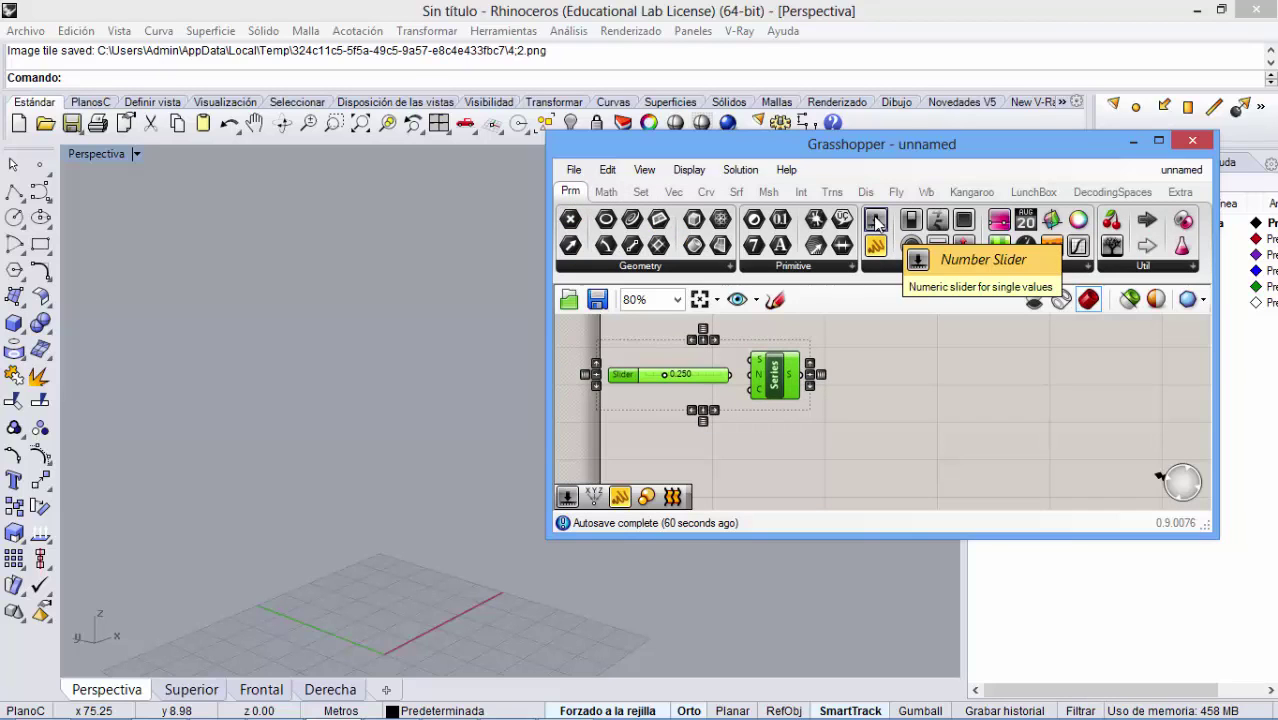
pyautogui.click(726, 396)
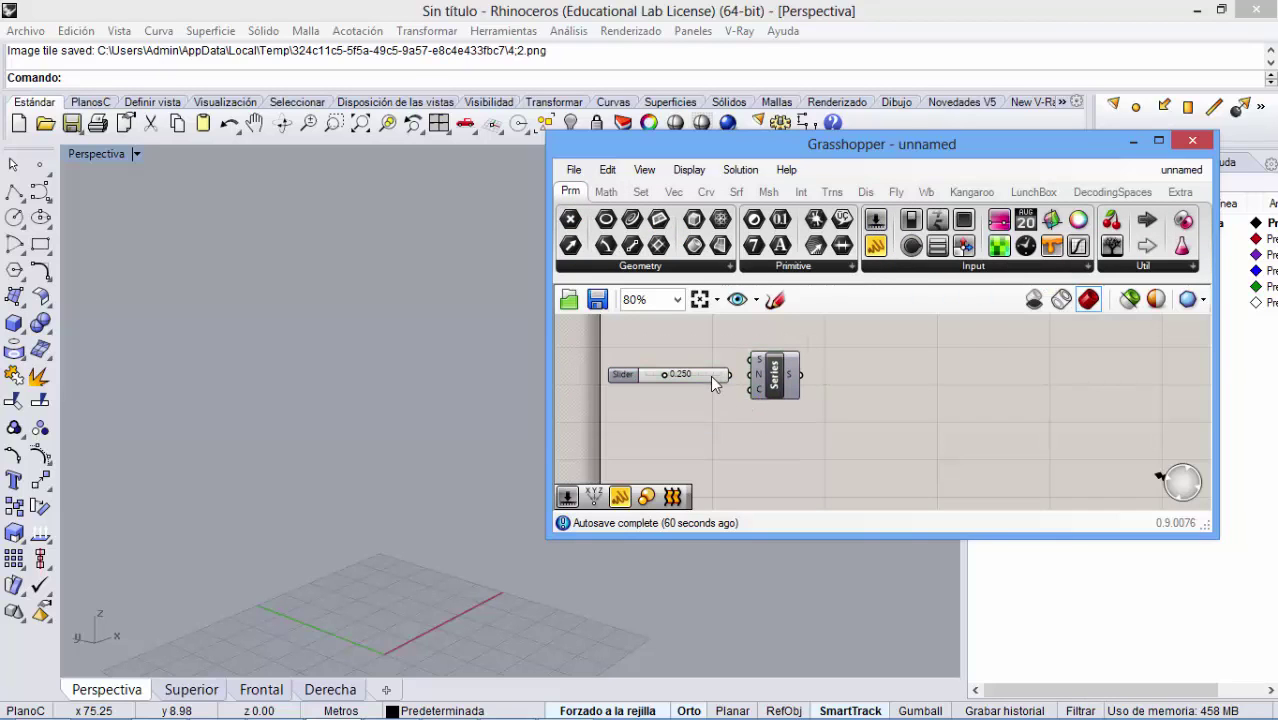
# - Duplicate the number slider twice, connect the three sliders to the Series Start, Step and Count inputs, and line them up beside it
pyautogui.moveTo(712, 378); pyautogui.dragTo(708, 360)
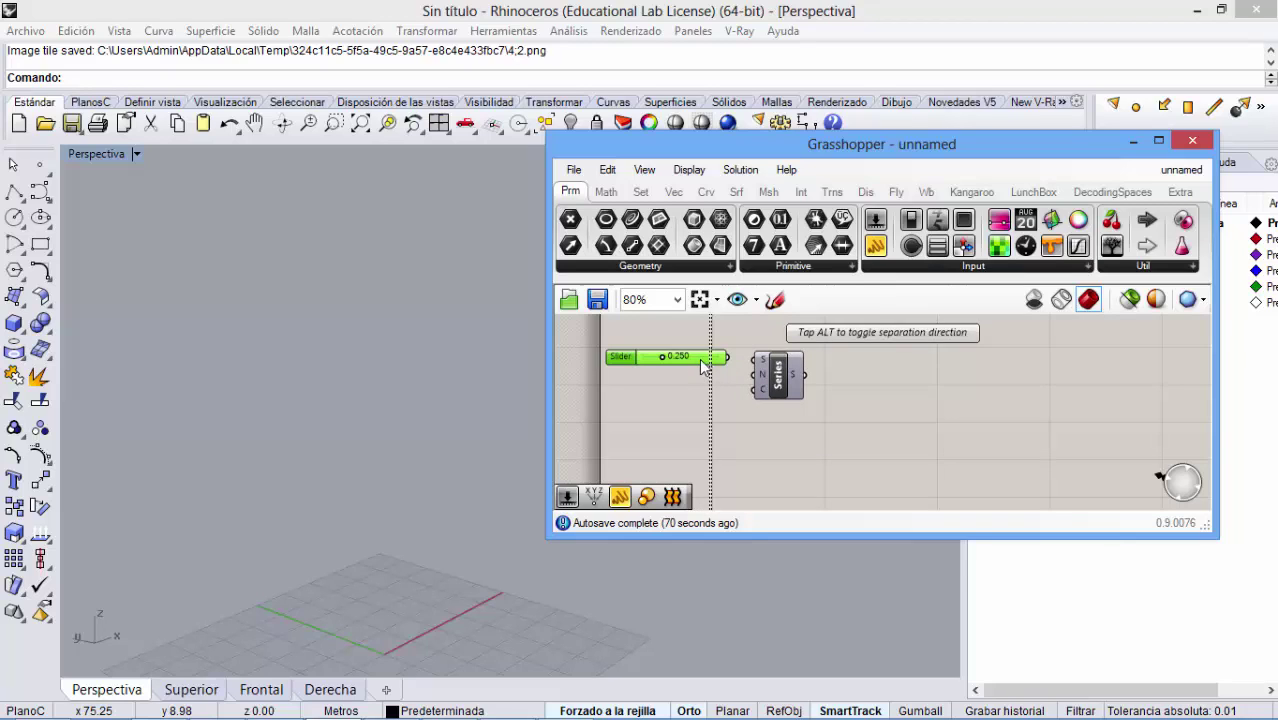
pyautogui.moveTo(702, 360); pyautogui.dragTo(703, 404)
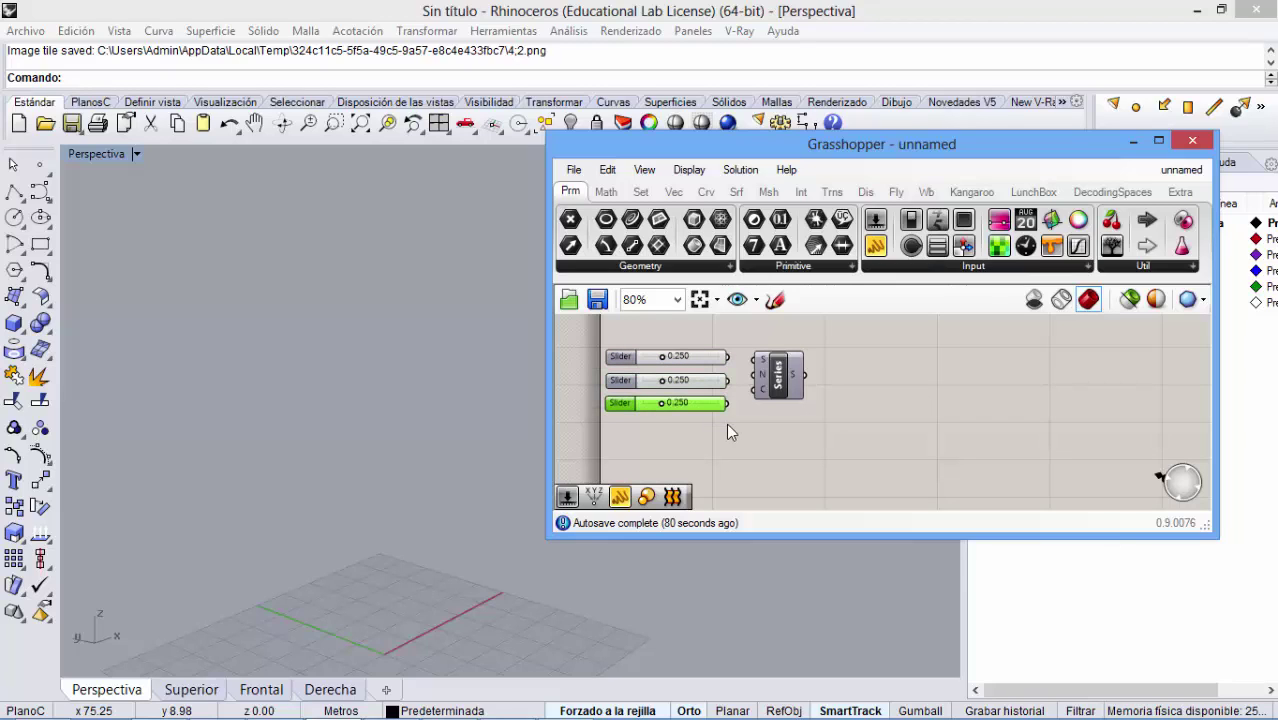
pyautogui.moveTo(727, 357); pyautogui.dragTo(756, 389)
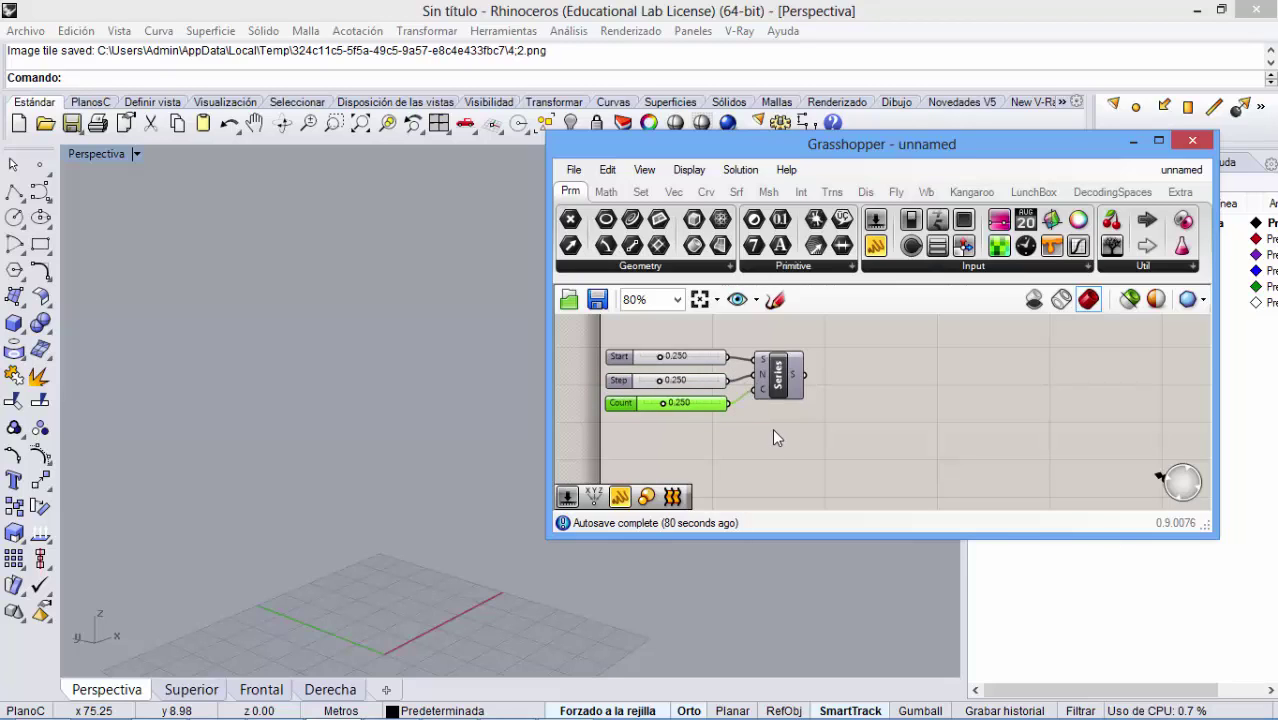
pyautogui.moveTo(730, 442); pyautogui.dragTo(592, 318)
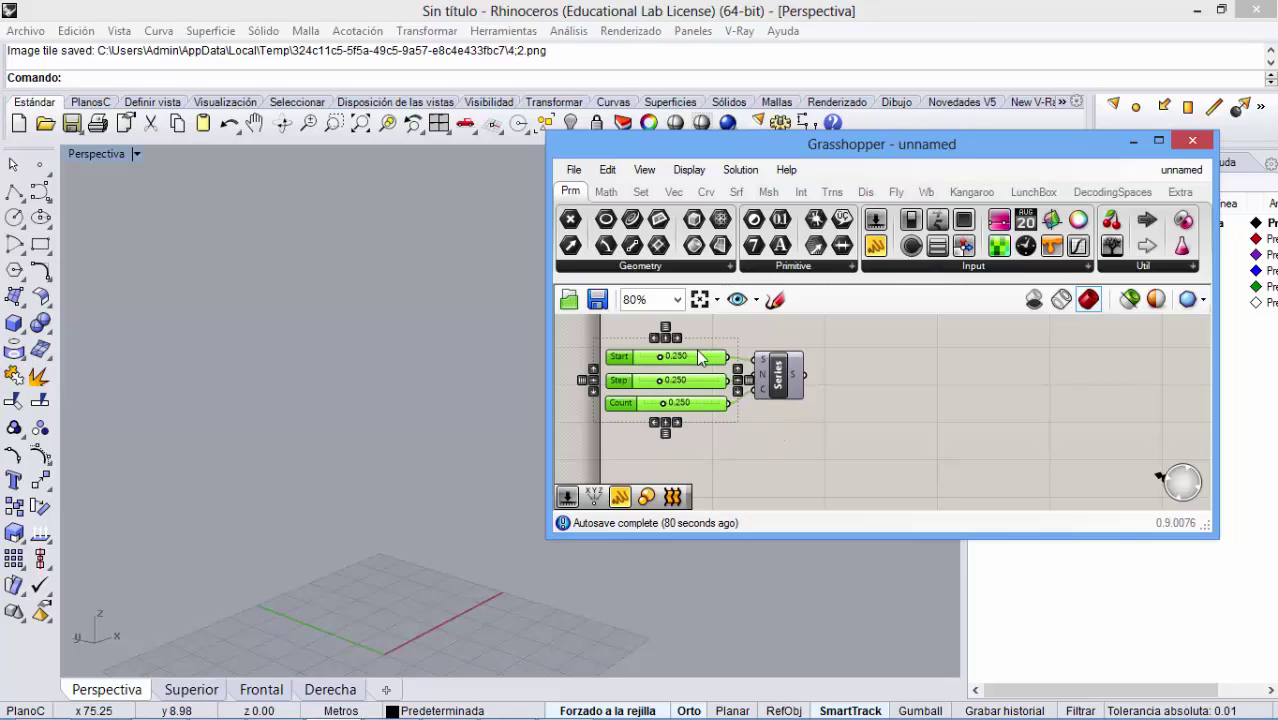
pyautogui.moveTo(702, 358); pyautogui.dragTo(700, 352)
pyautogui.click(720, 428)
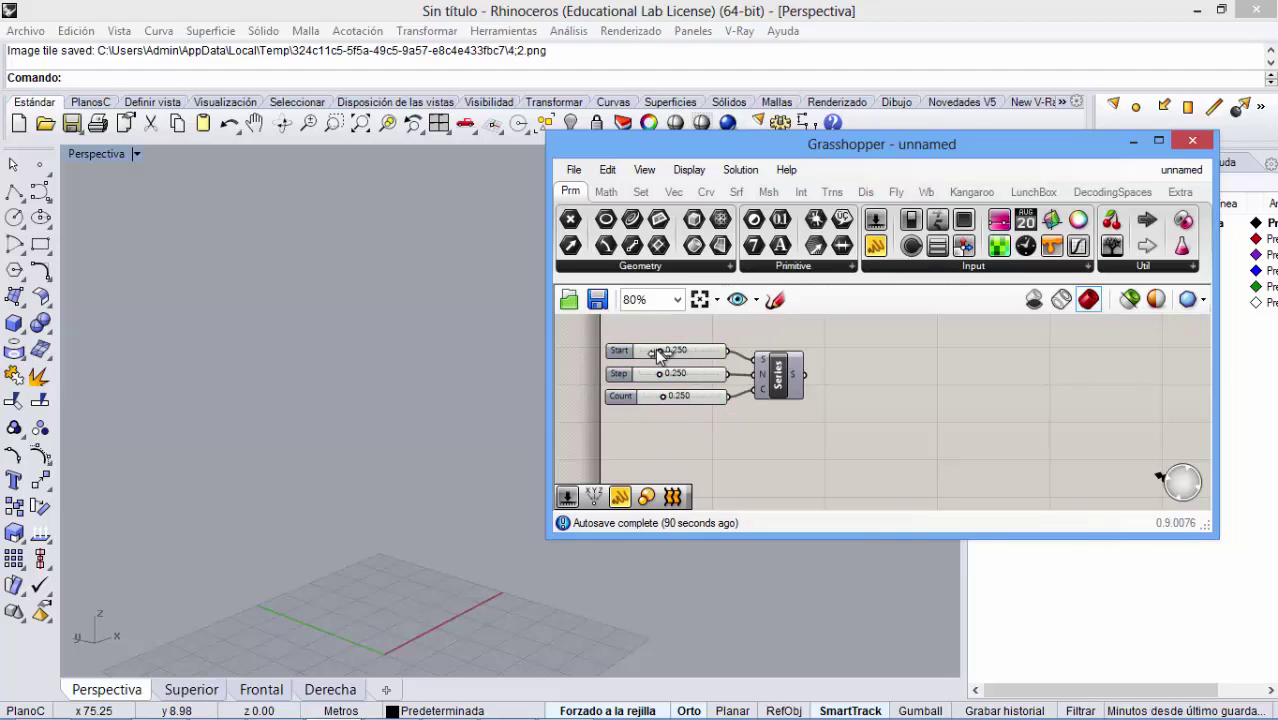
# - Set the Start slider to 0.000 and raise the Step slider's maximum to 5.000
pyautogui.moveTo(660, 351); pyautogui.dragTo(627, 351)
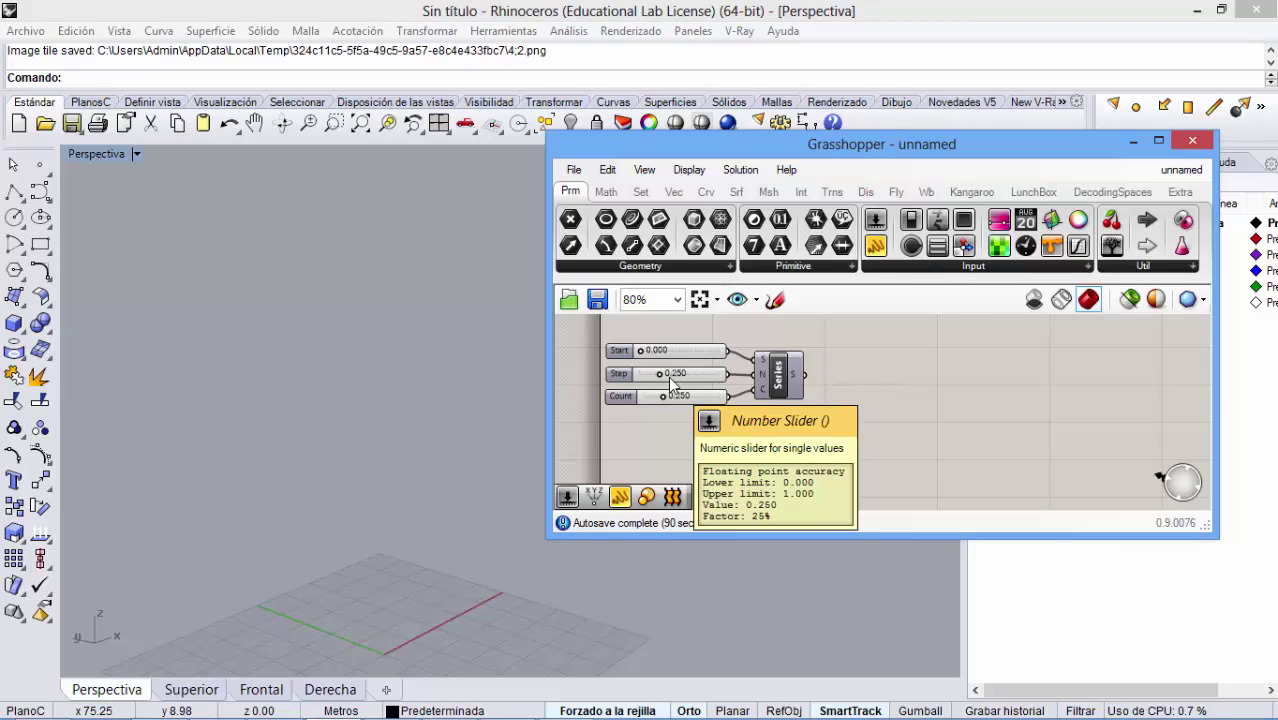
pyautogui.click(620, 377)
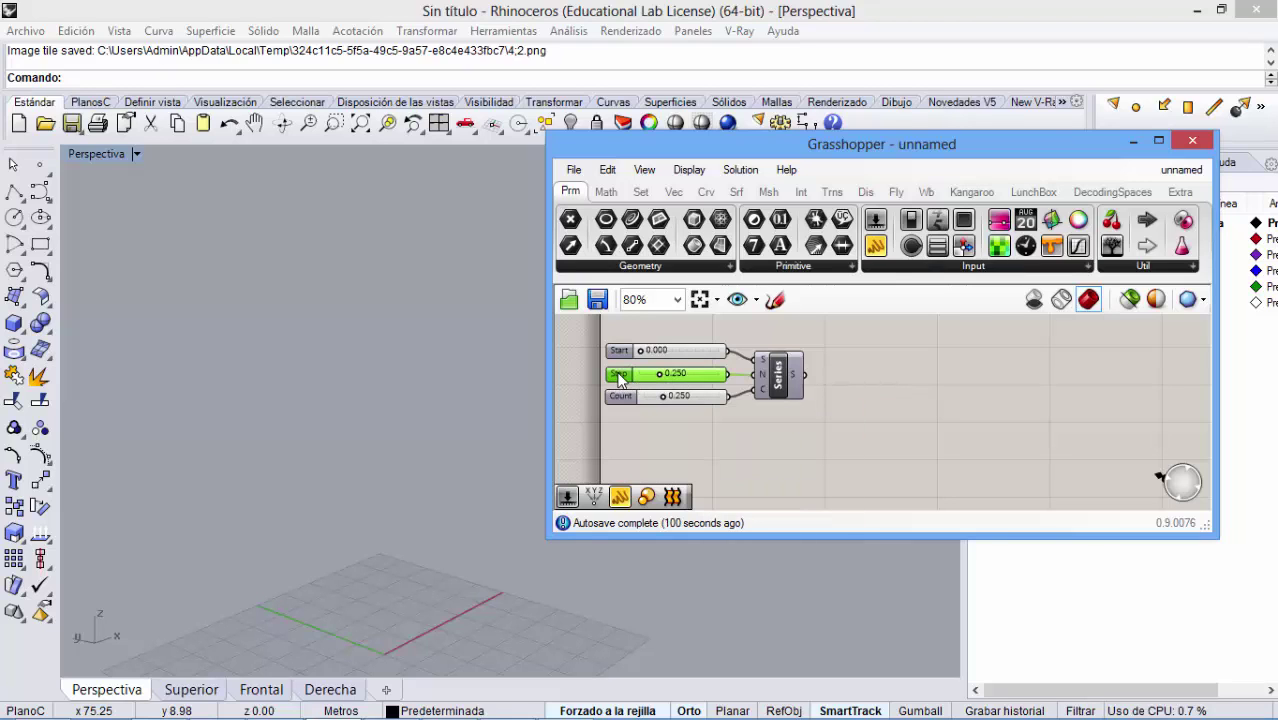
pyautogui.doubleClick(620, 377)
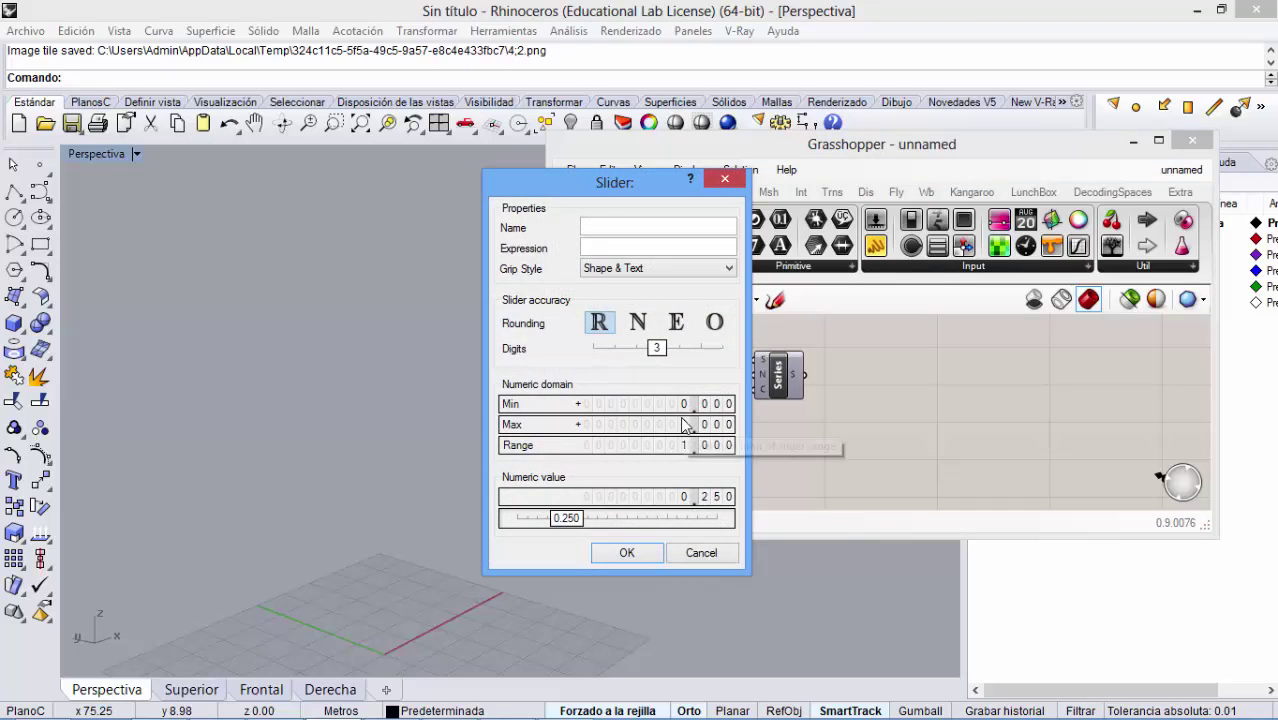
pyautogui.scroll(2, 685, 425)
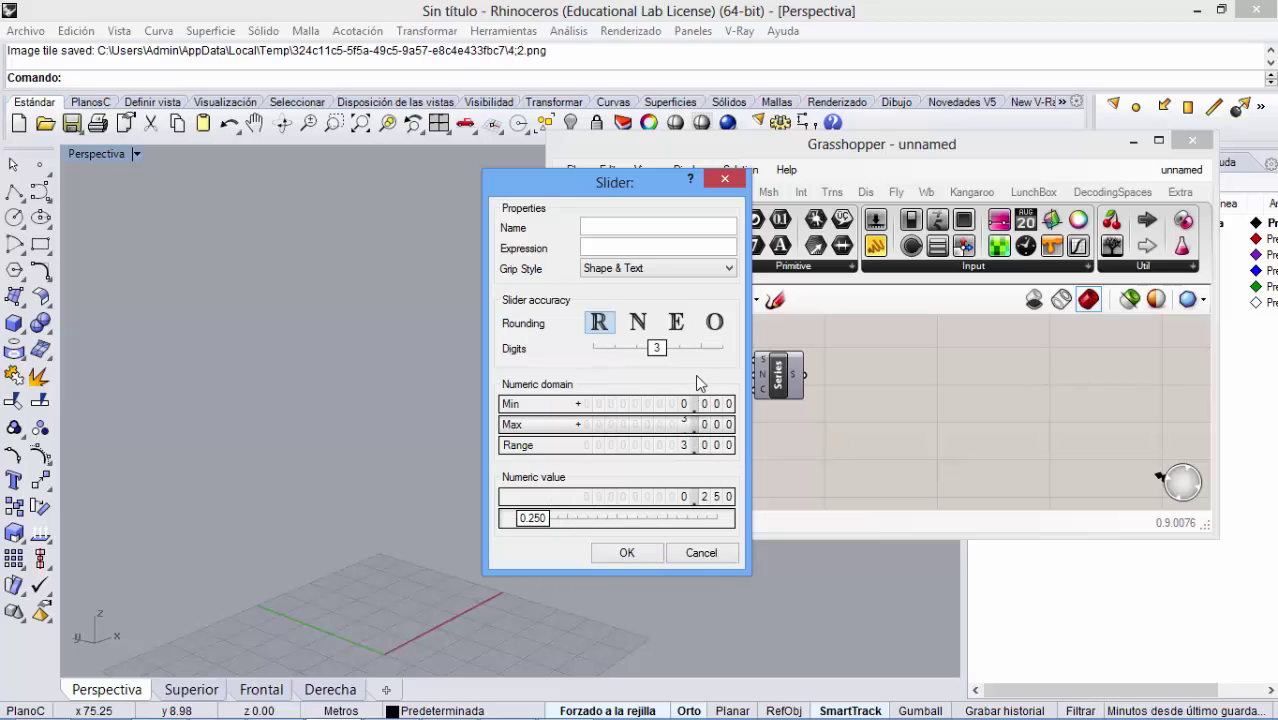
pyautogui.scroll(2, 698, 370)
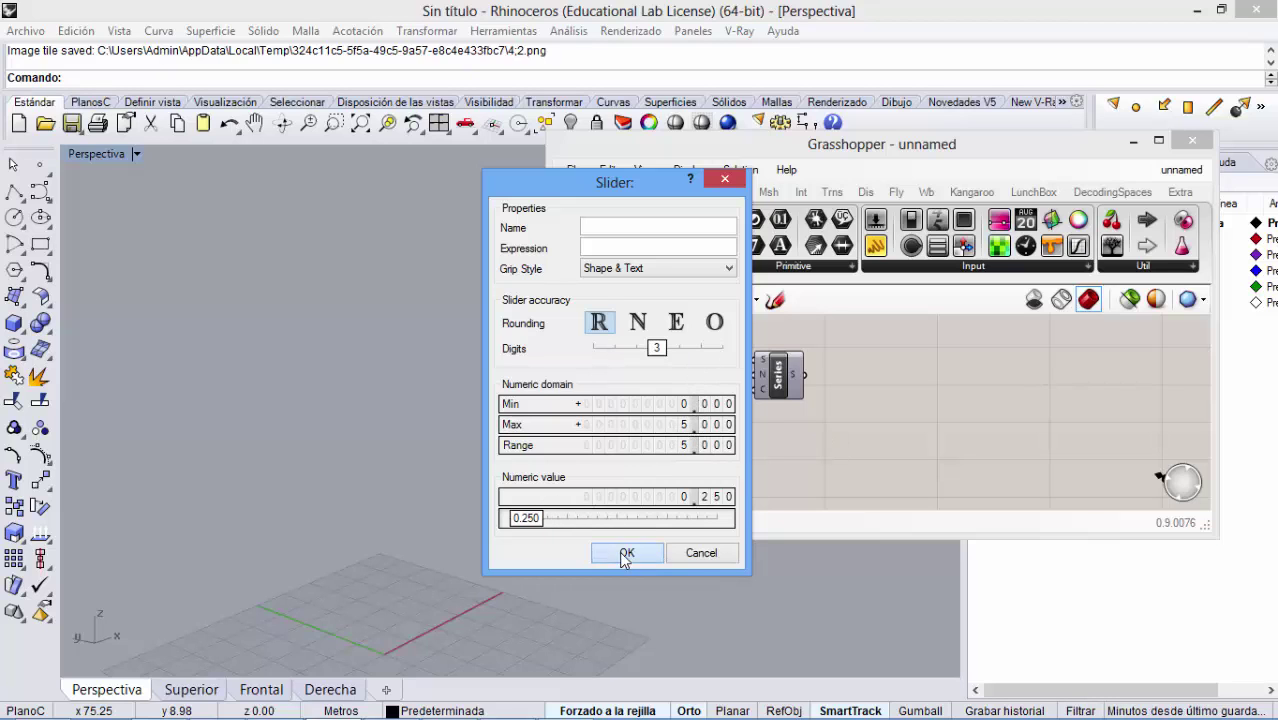
pyautogui.click(624, 554)
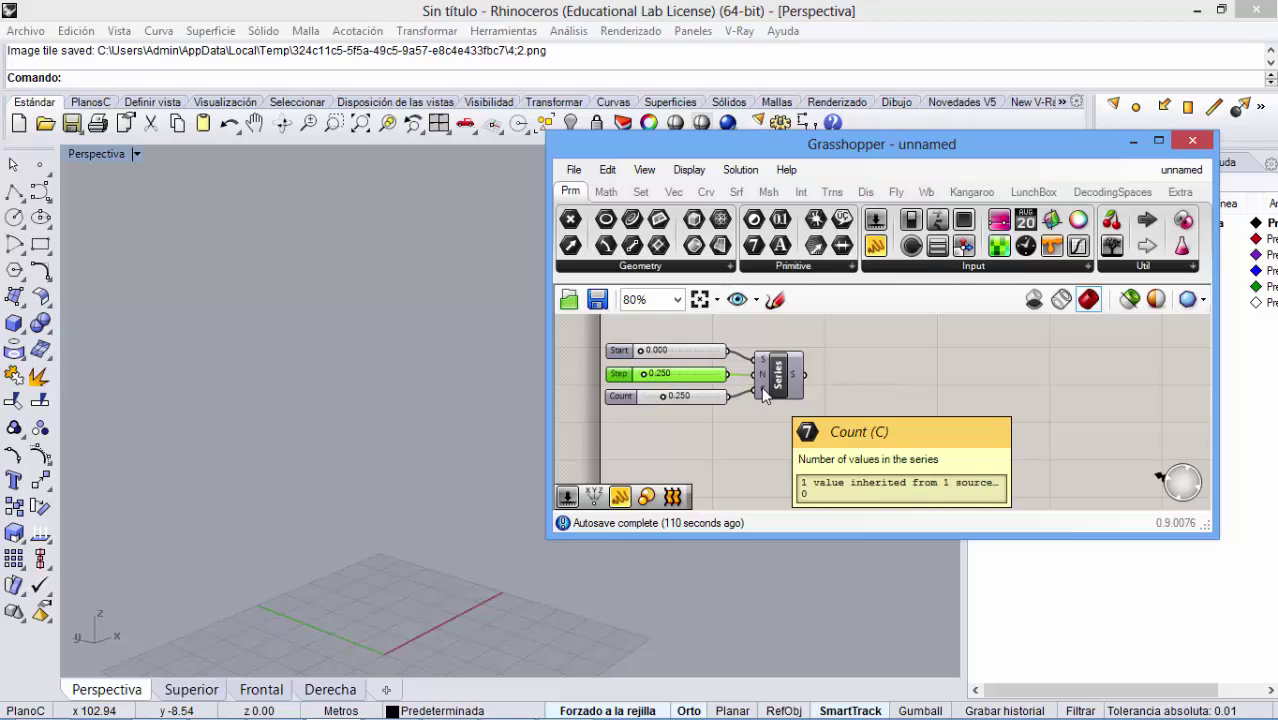
# - Give the Count slider a maximum of 100 with integer rounding, and set its value to 100
pyautogui.click(630, 397)
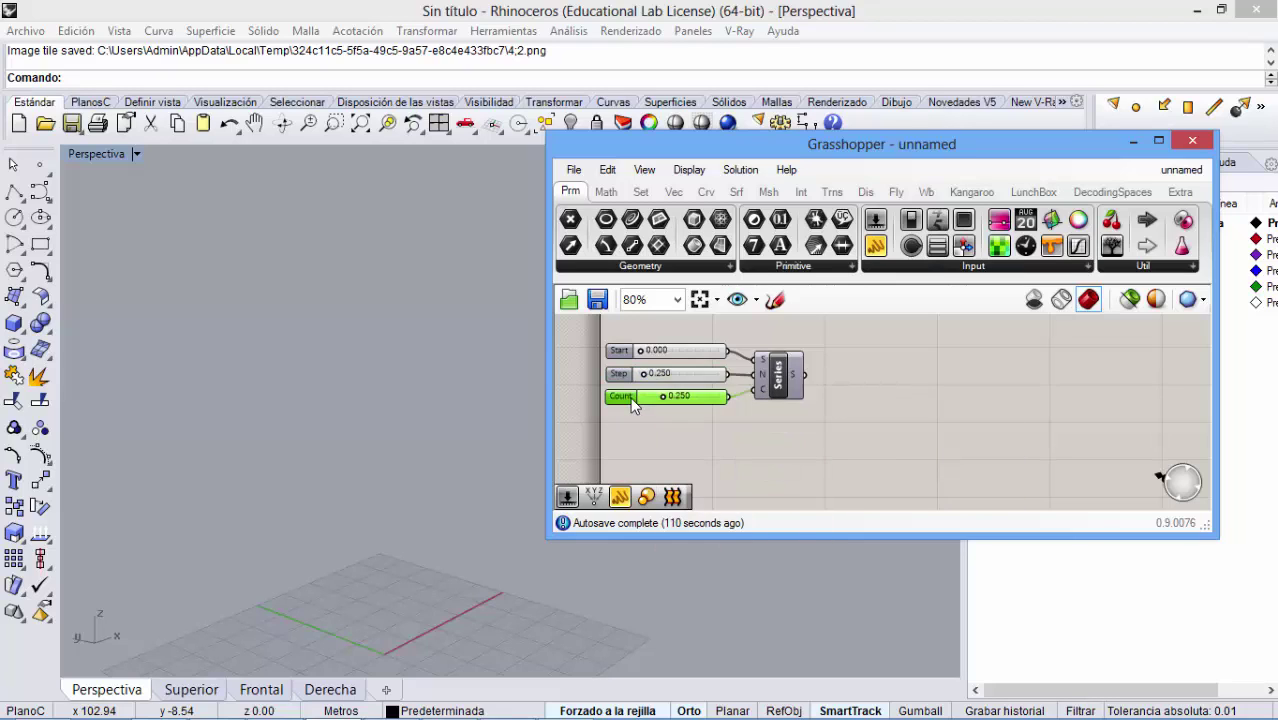
pyautogui.doubleClick(630, 397)
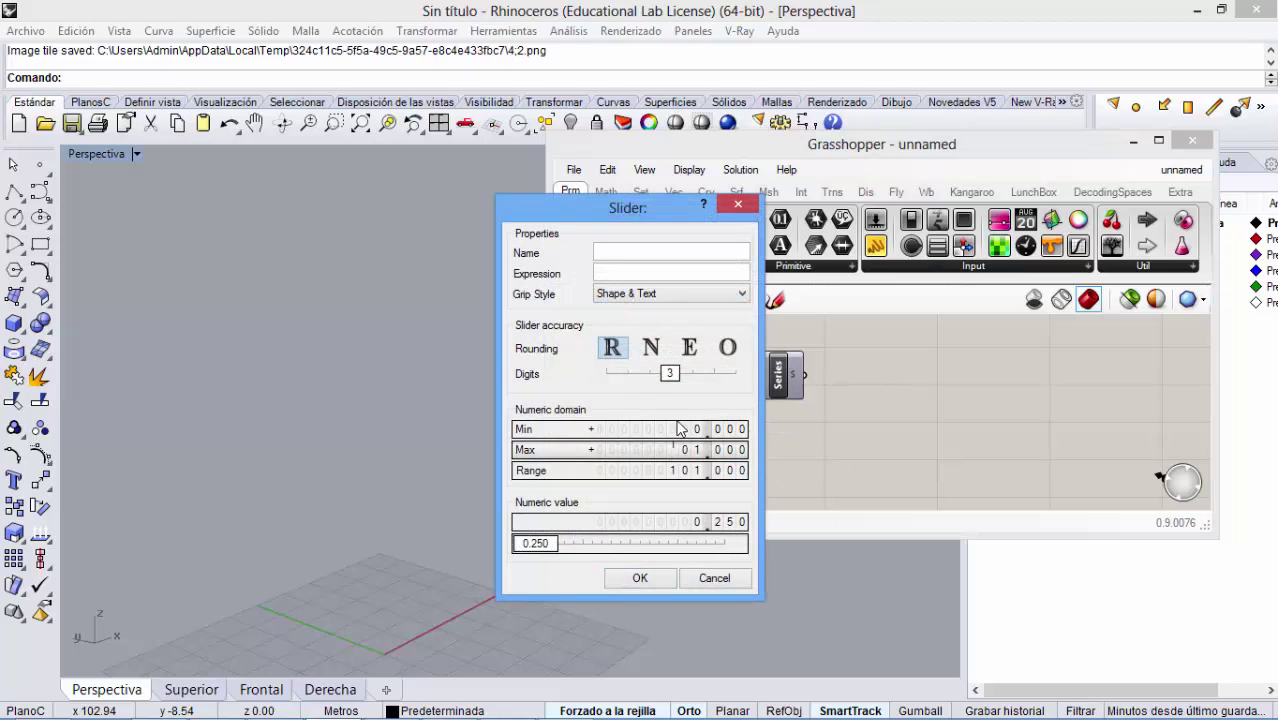
pyautogui.scroll(1, 686, 450)
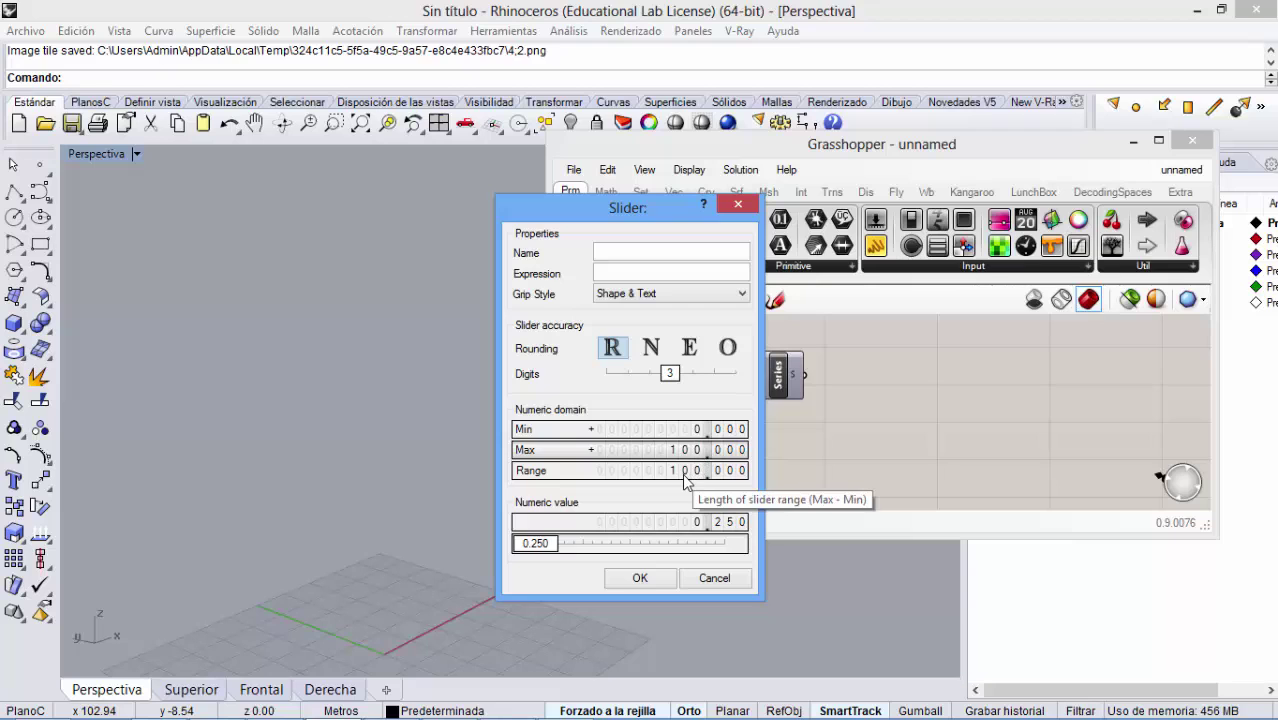
pyautogui.click(650, 579)
pyautogui.moveTo(798, 374)
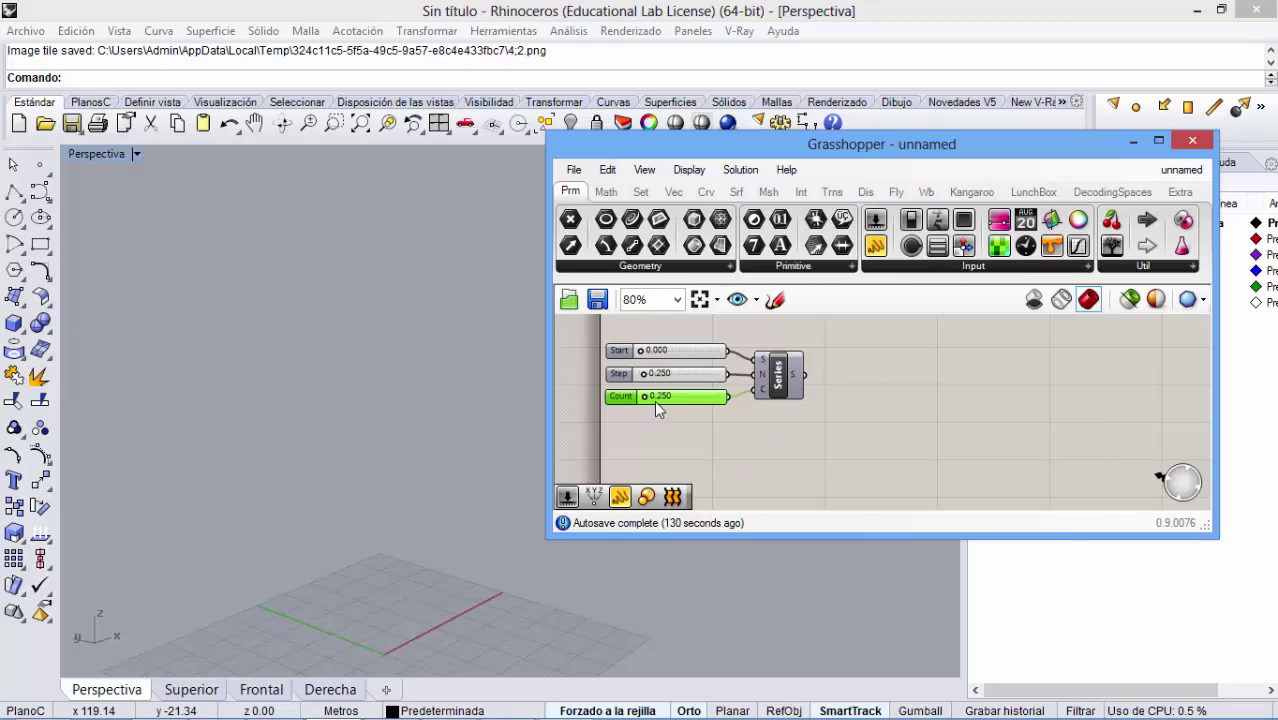
pyautogui.doubleClick(627, 396)
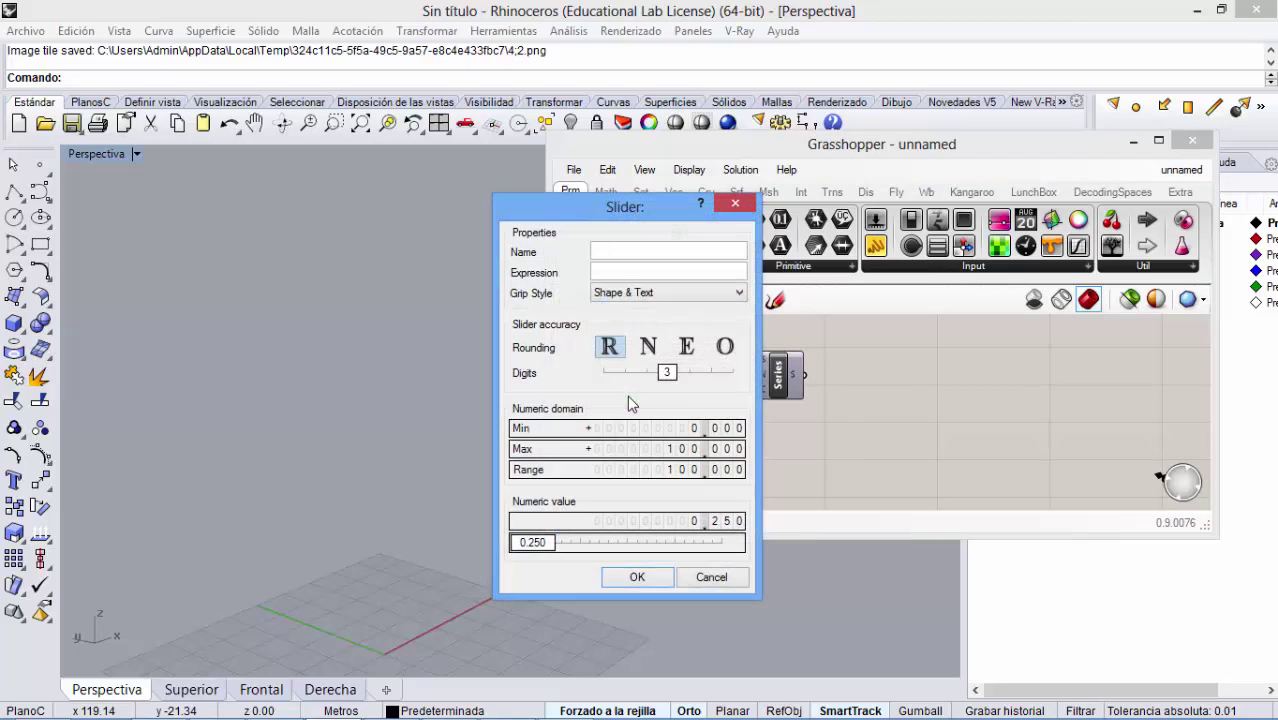
pyautogui.click(648, 346)
pyautogui.click(637, 578)
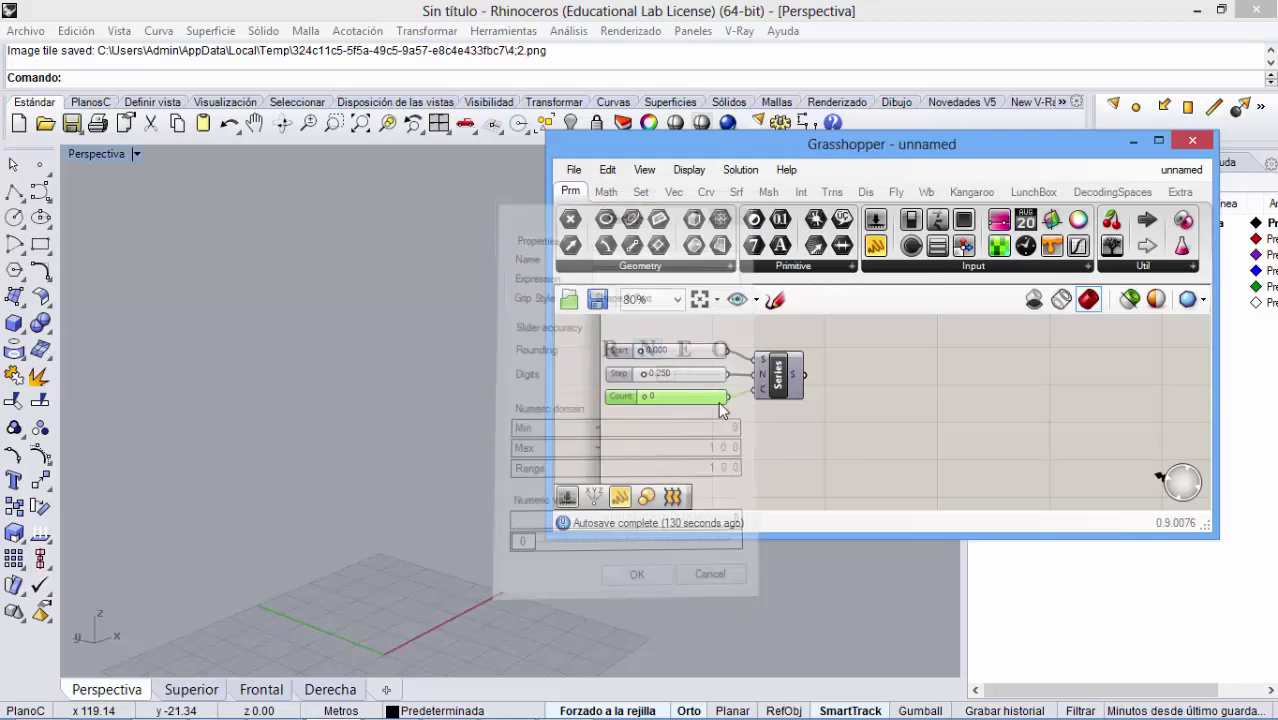
pyautogui.moveTo(645, 394); pyautogui.dragTo(745, 396)
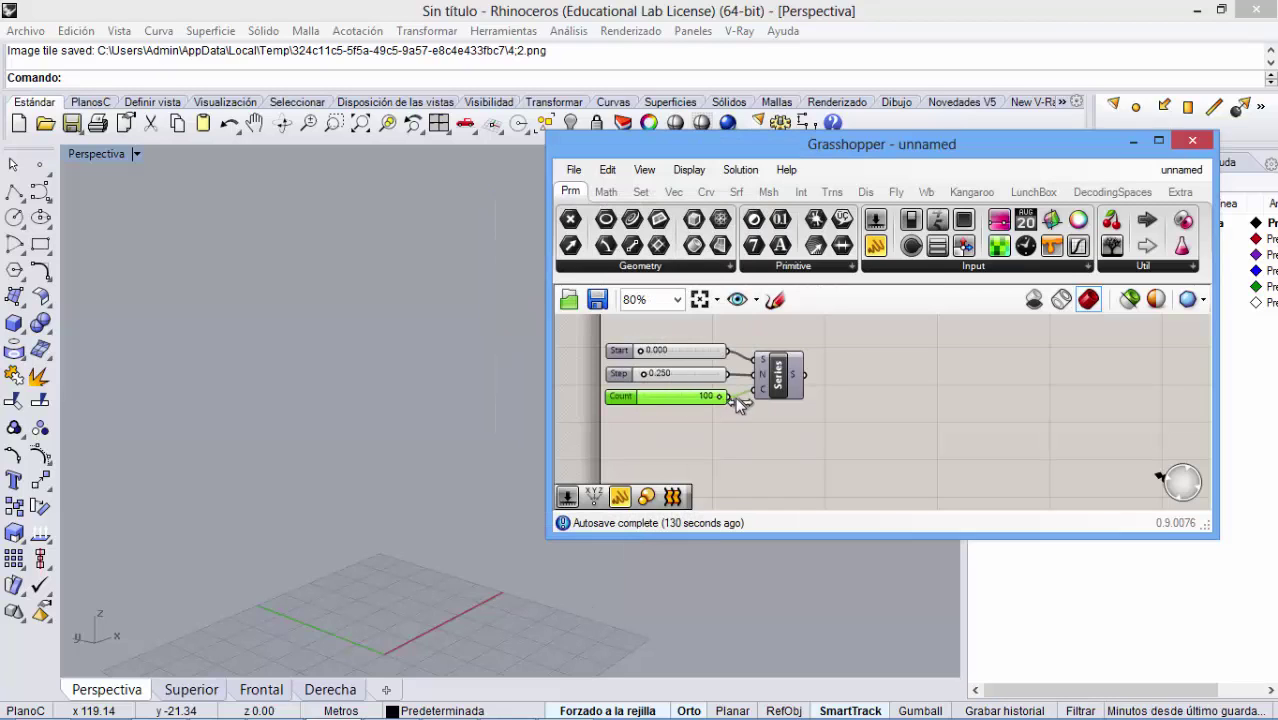
pyautogui.moveTo(797, 377)
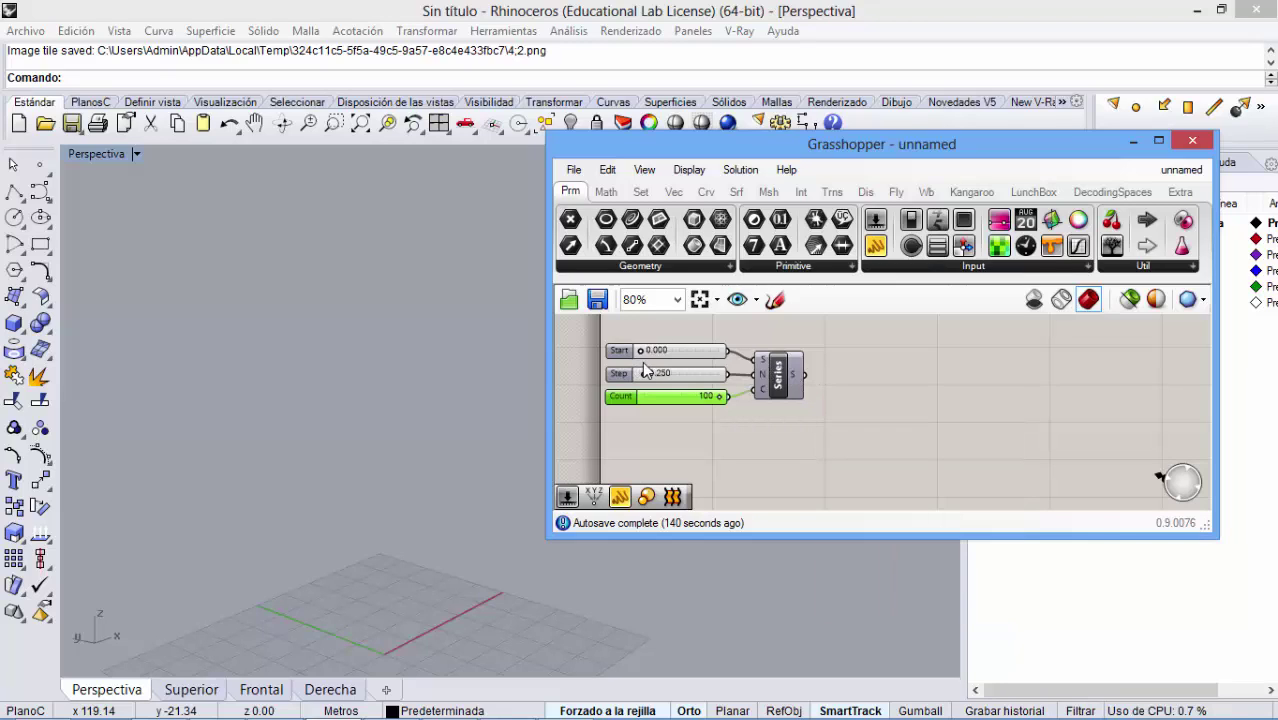
# - Set the Start slider to 0.349 and connect the Series output to a new Panel to inspect the list through its end
pyautogui.moveTo(650, 351); pyautogui.dragTo(677, 357)
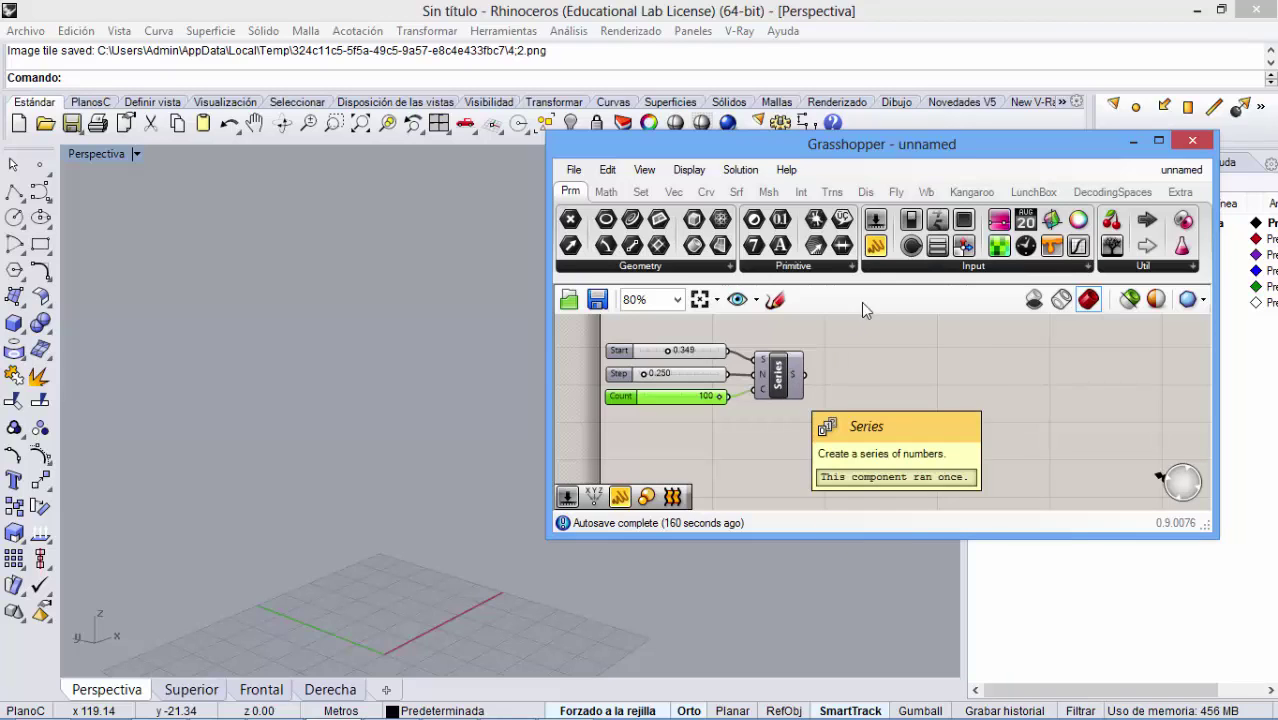
pyautogui.moveTo(876, 245); pyautogui.dragTo(910, 405)
pyautogui.moveTo(801, 371); pyautogui.dragTo(919, 505)
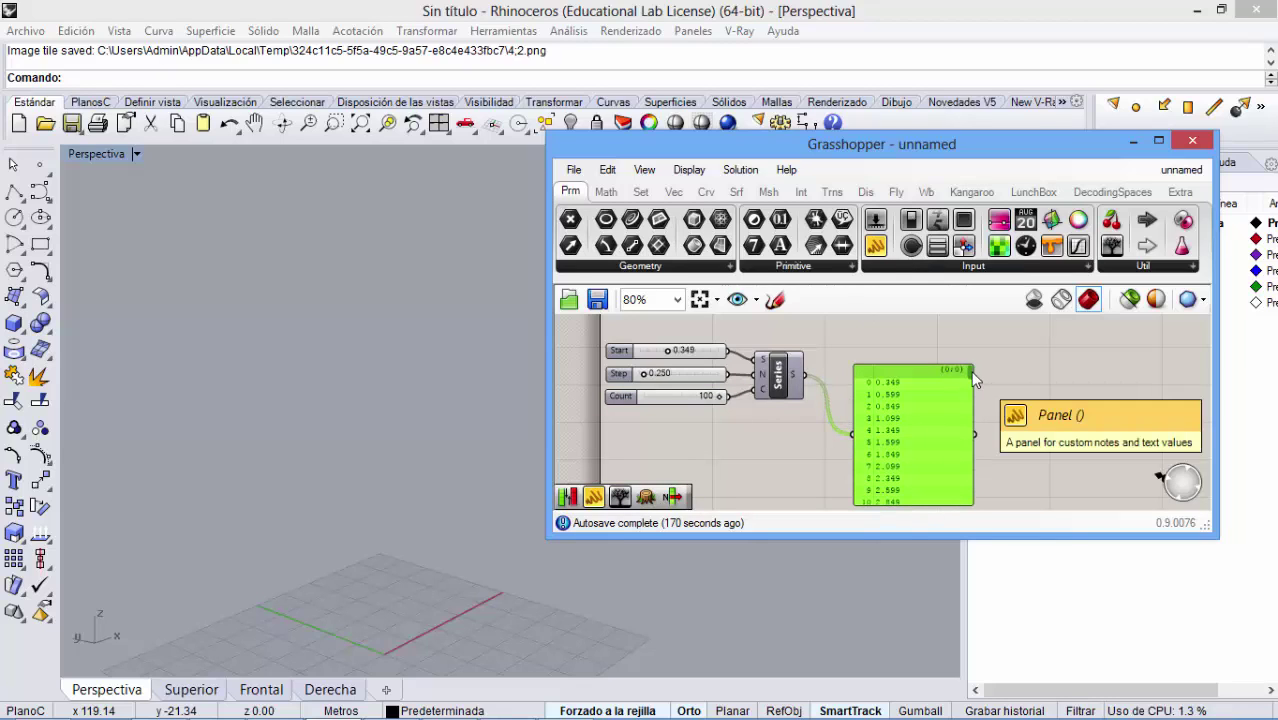
pyautogui.moveTo(975, 378); pyautogui.dragTo(962, 498)
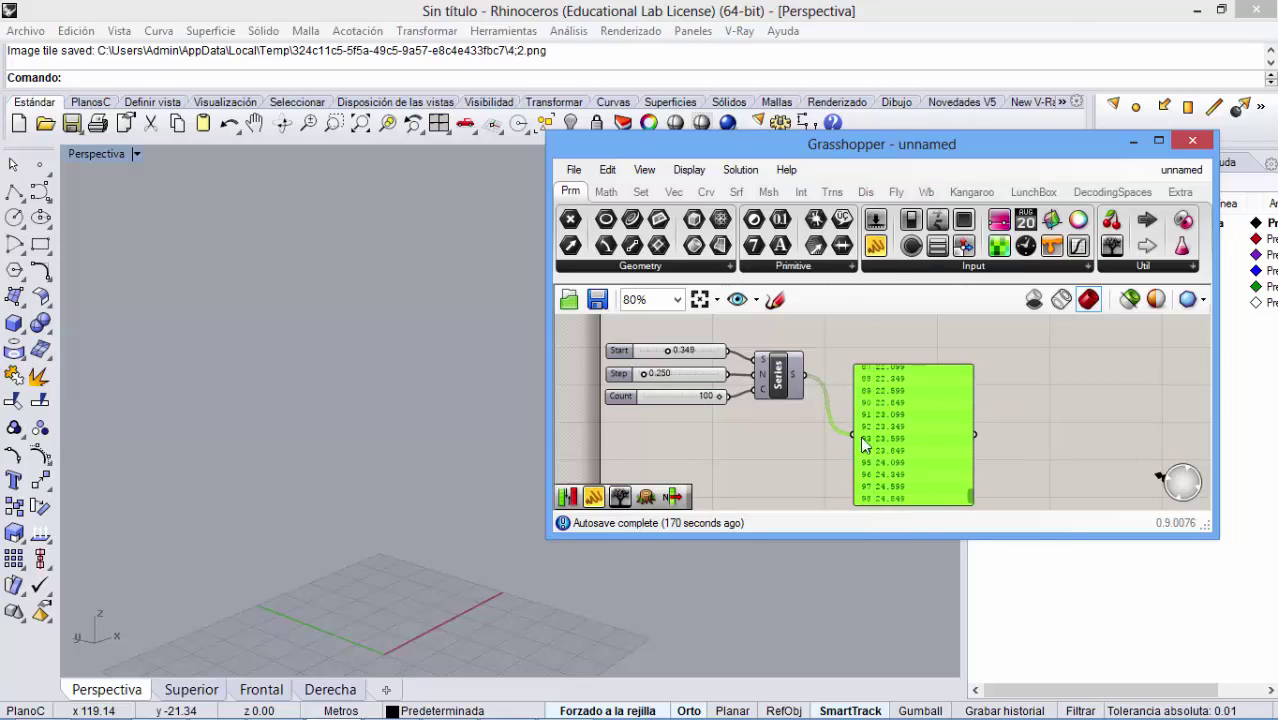
# - Set the Step slider's numeric value to 1.000
pyautogui.doubleClick(682, 371)
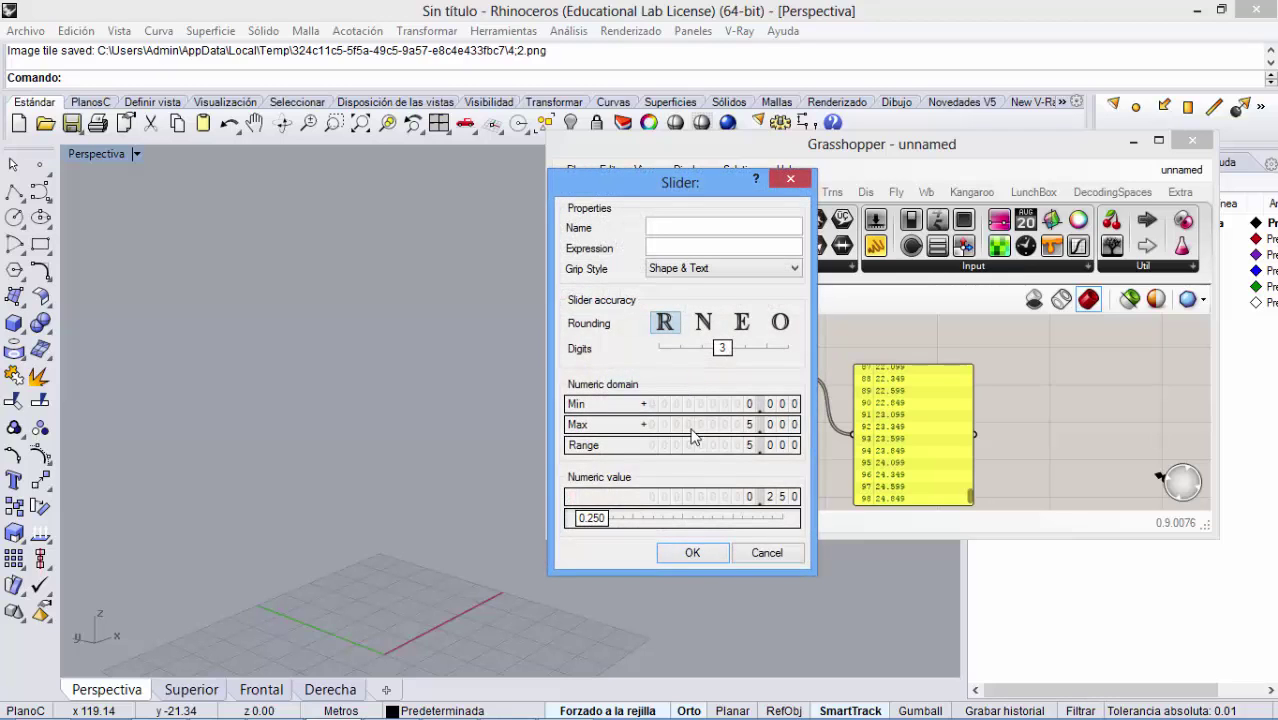
pyautogui.doubleClick(738, 496)
pyautogui.write('1')
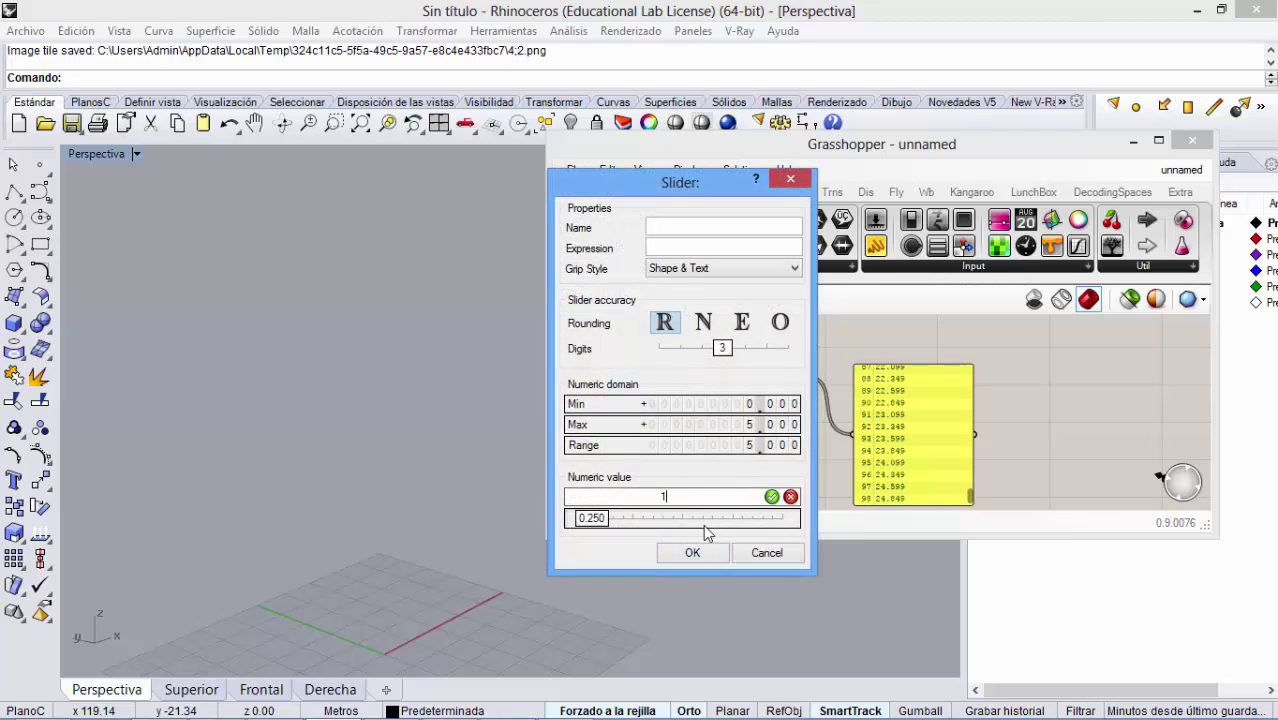
pyautogui.click(775, 498)
pyautogui.click(693, 552)
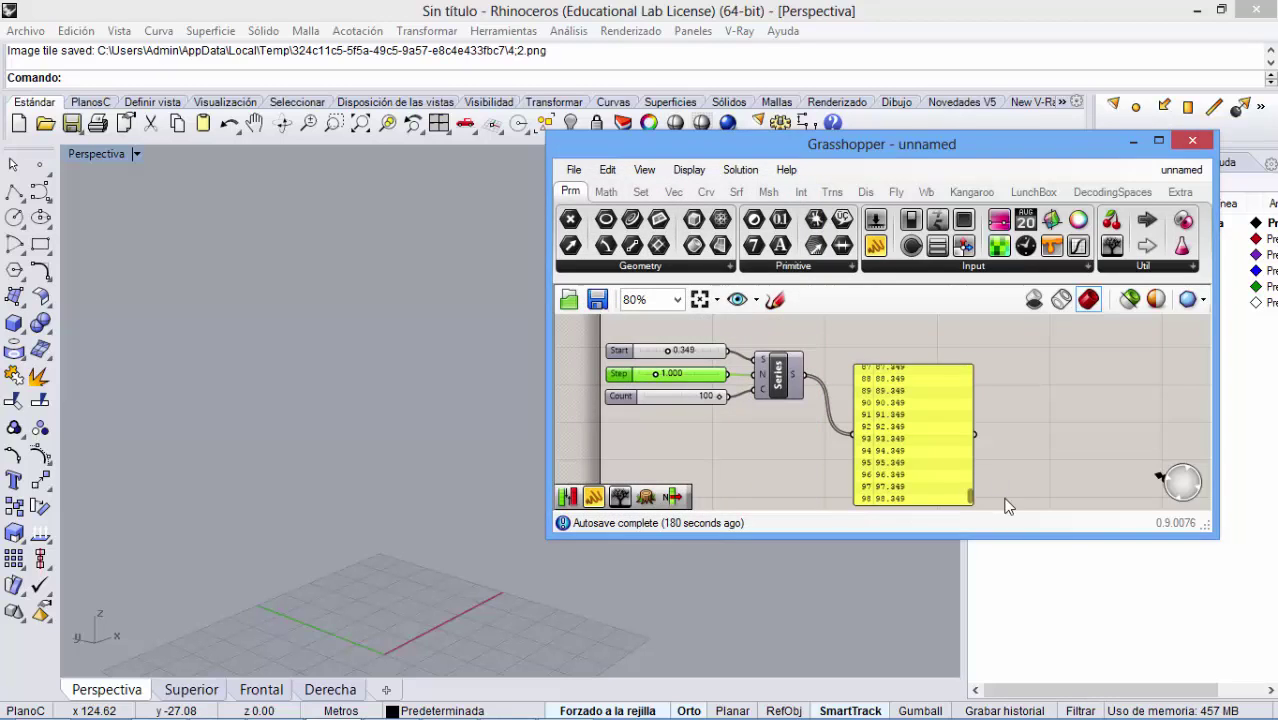
# - Set the Start slider to 0.000 and review the series values from the beginning of the panel list
pyautogui.moveTo(668, 351); pyautogui.dragTo(582, 360)
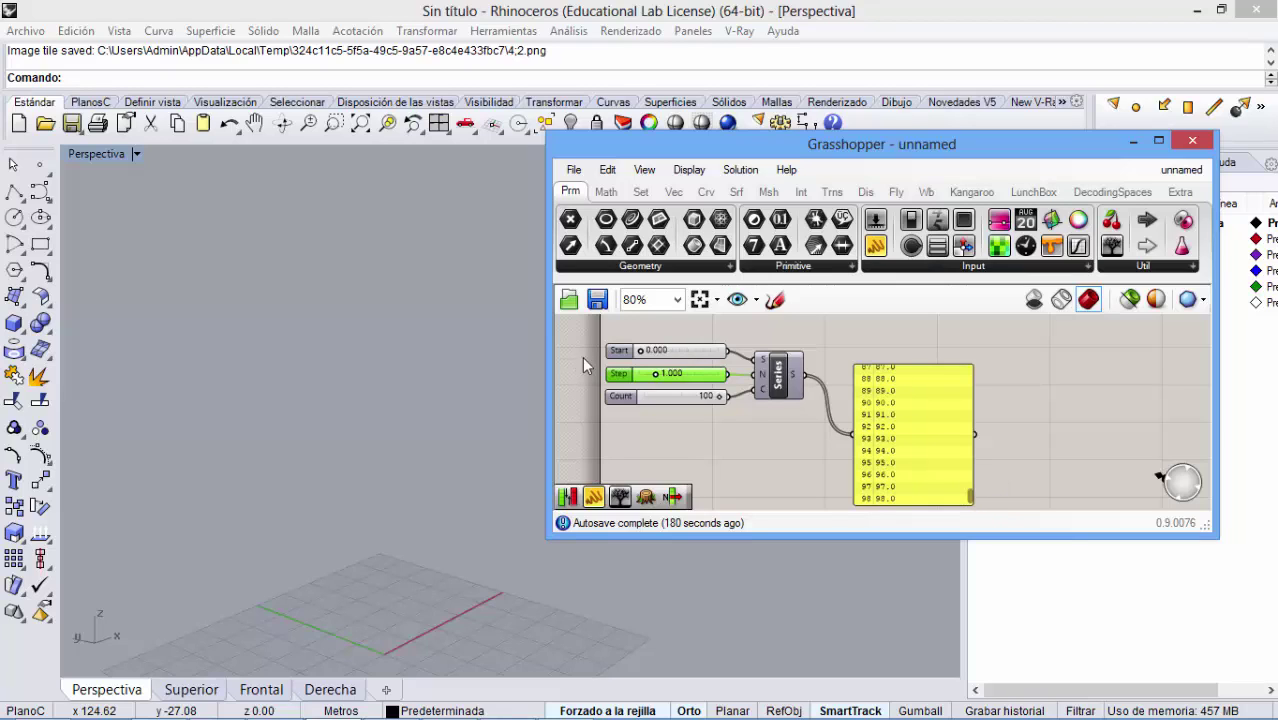
pyautogui.click(976, 508)
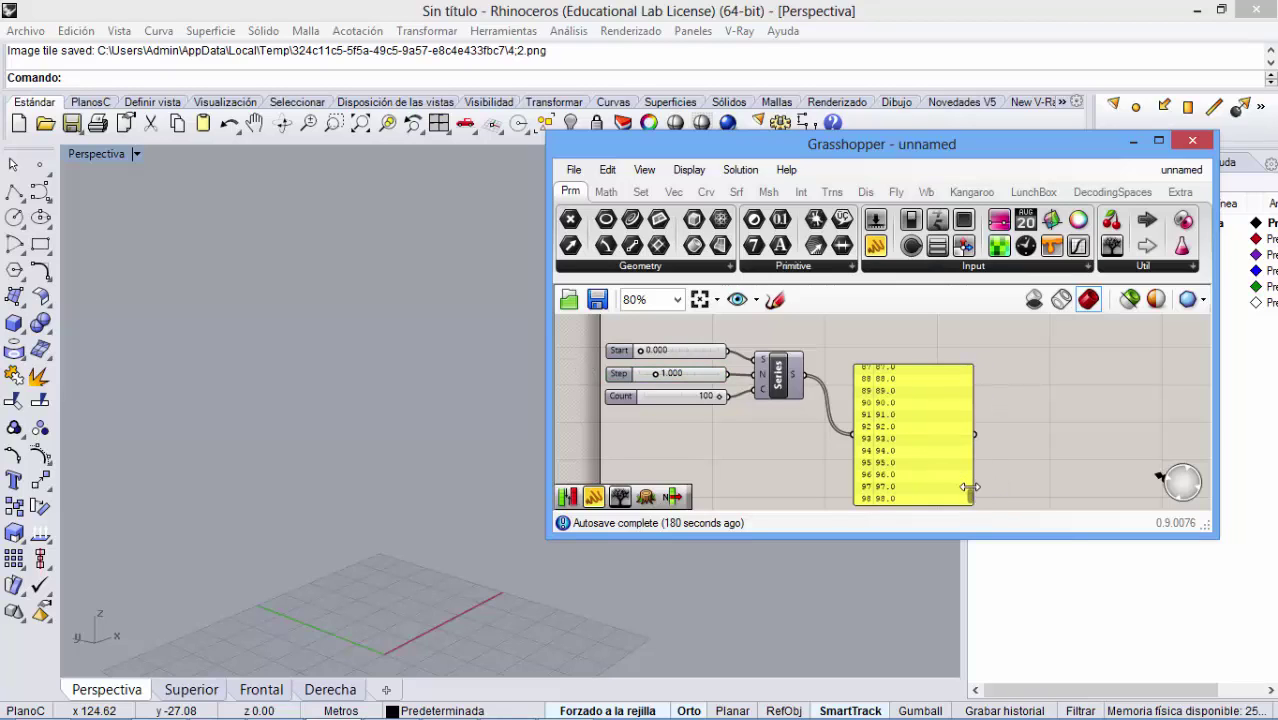
pyautogui.moveTo(969, 489); pyautogui.dragTo(976, 365)
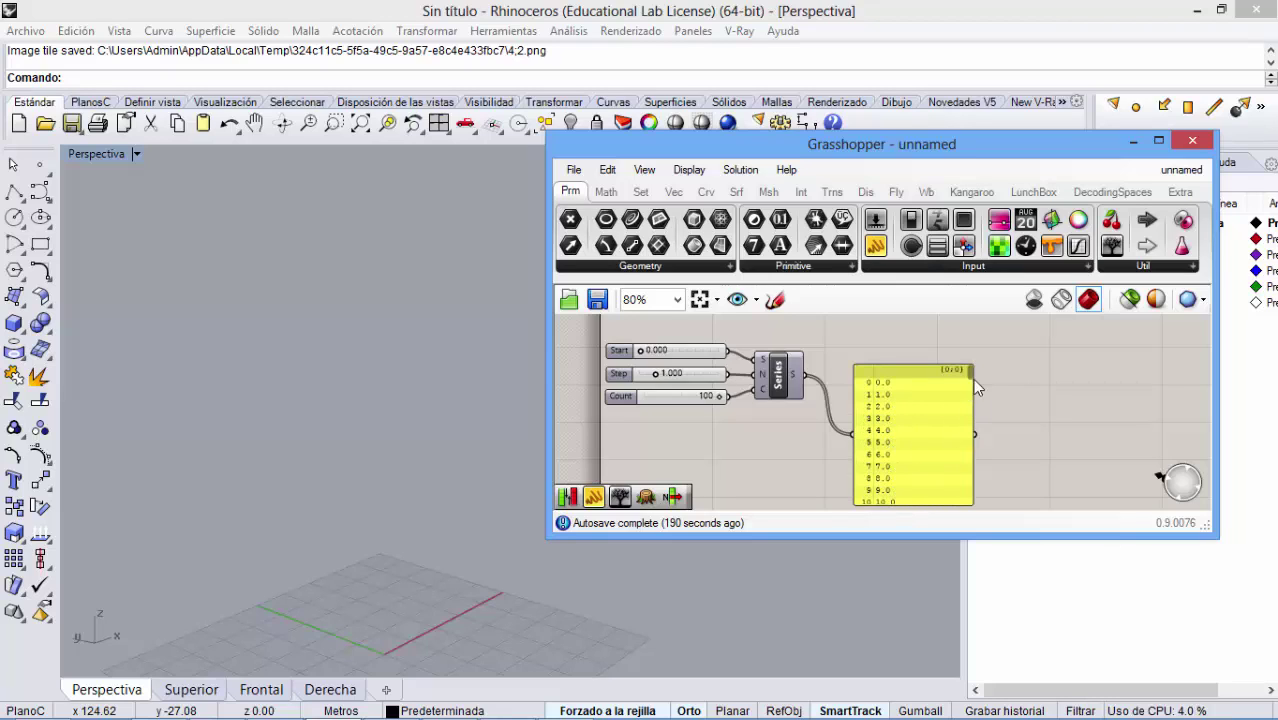
# - Review the series values through to the end of the list and delete the panel attached to the Series output
pyautogui.moveTo(966, 371); pyautogui.dragTo(966, 511)
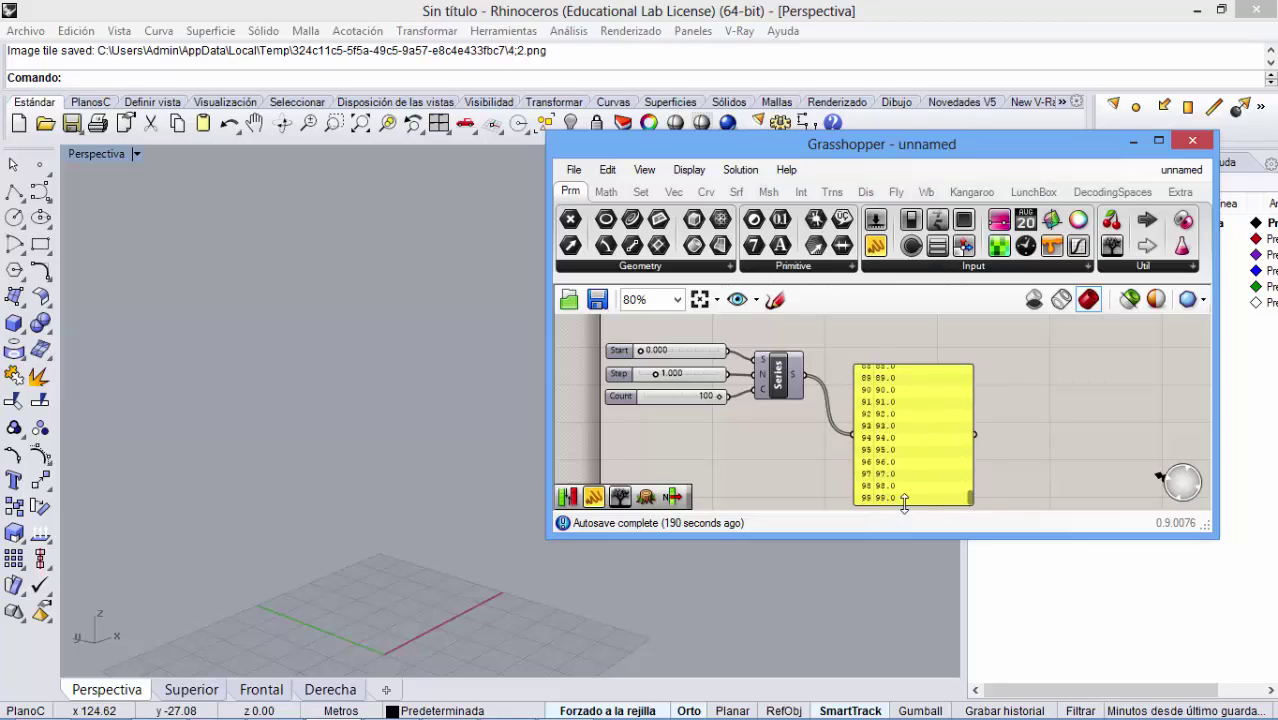
pyautogui.moveTo(969, 497); pyautogui.dragTo(981, 367)
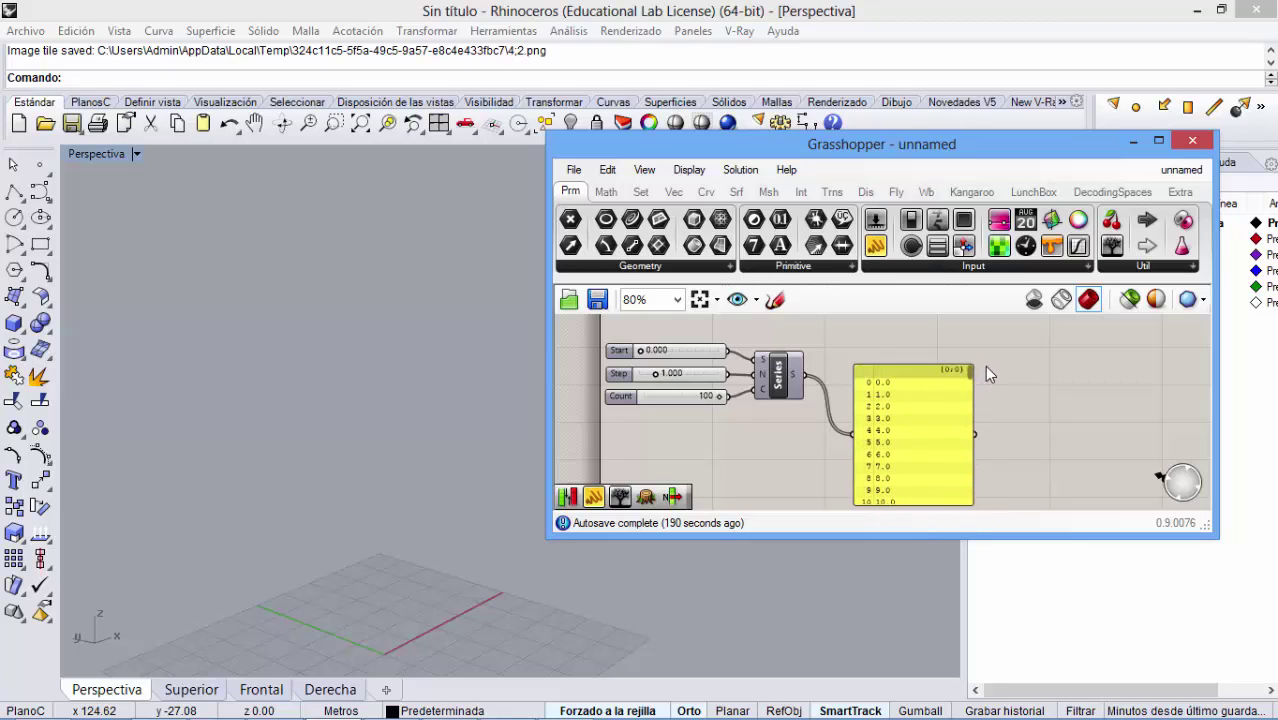
pyautogui.click(883, 437)
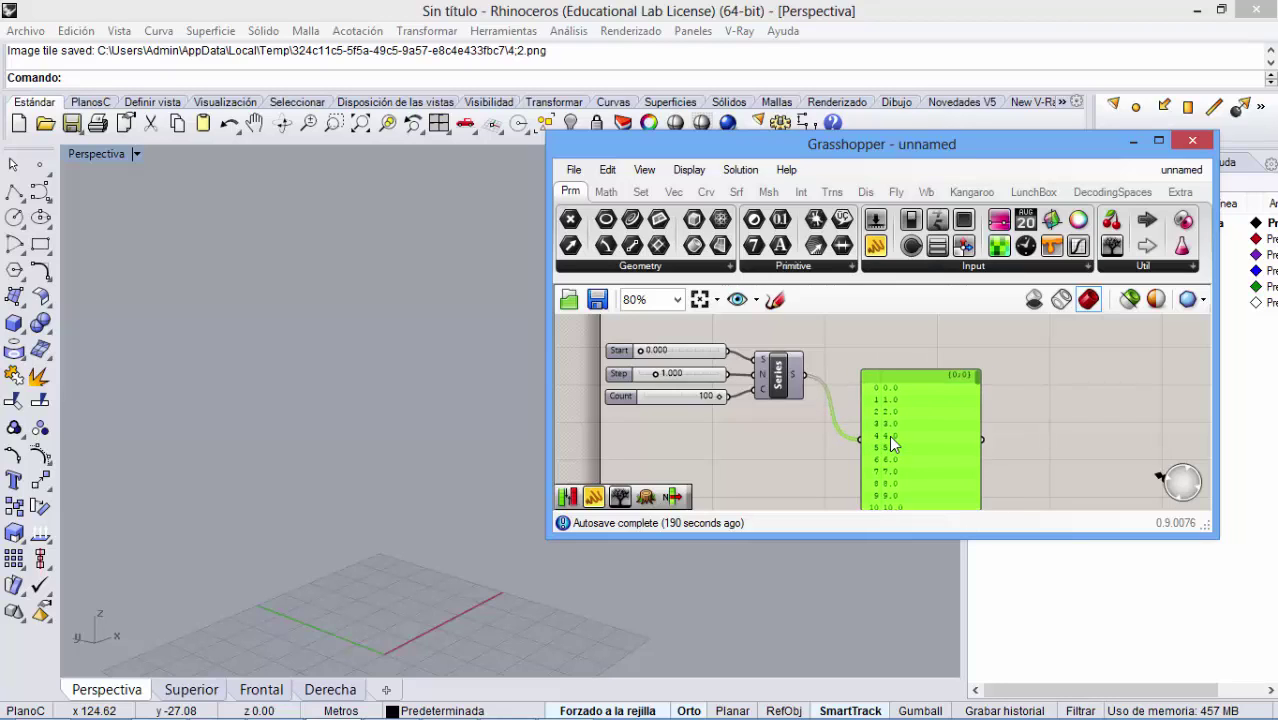
pyautogui.press('Delete')
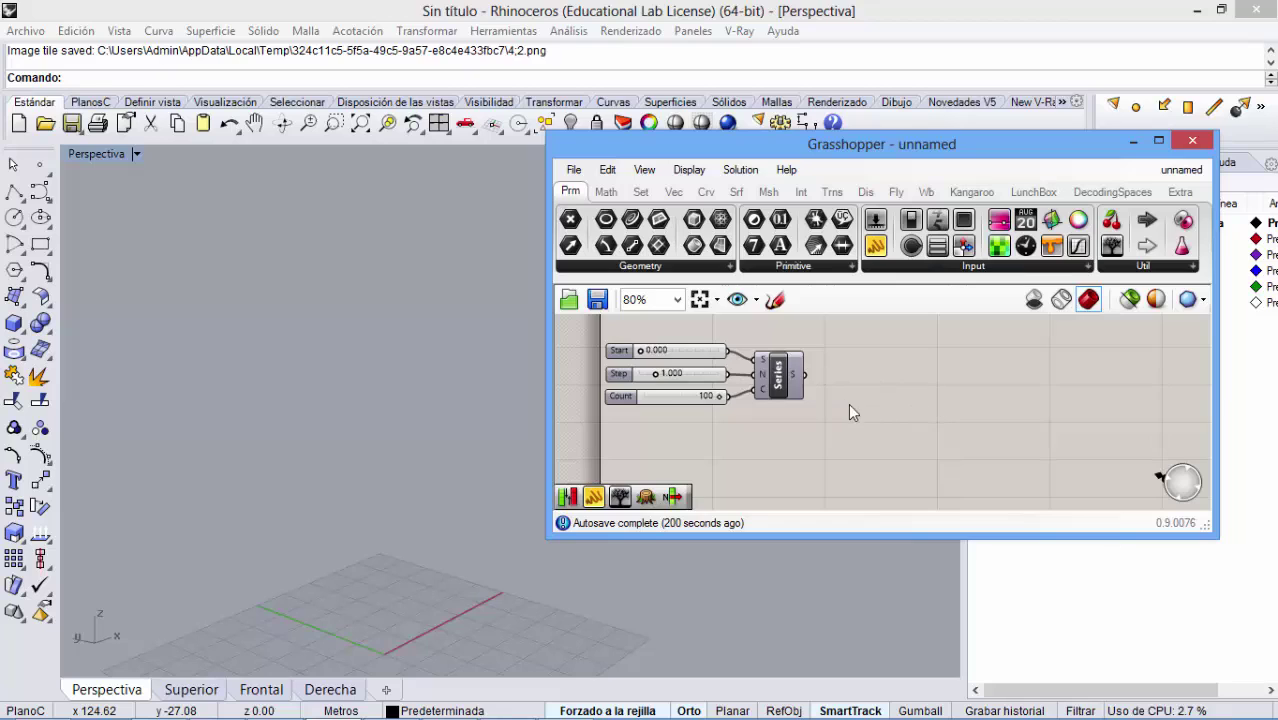
# - Enlarge the Grasshopper window in width and height to make more room on the canvas
pyautogui.moveTo(850, 404); pyautogui.dragTo(879, 422, button='right')
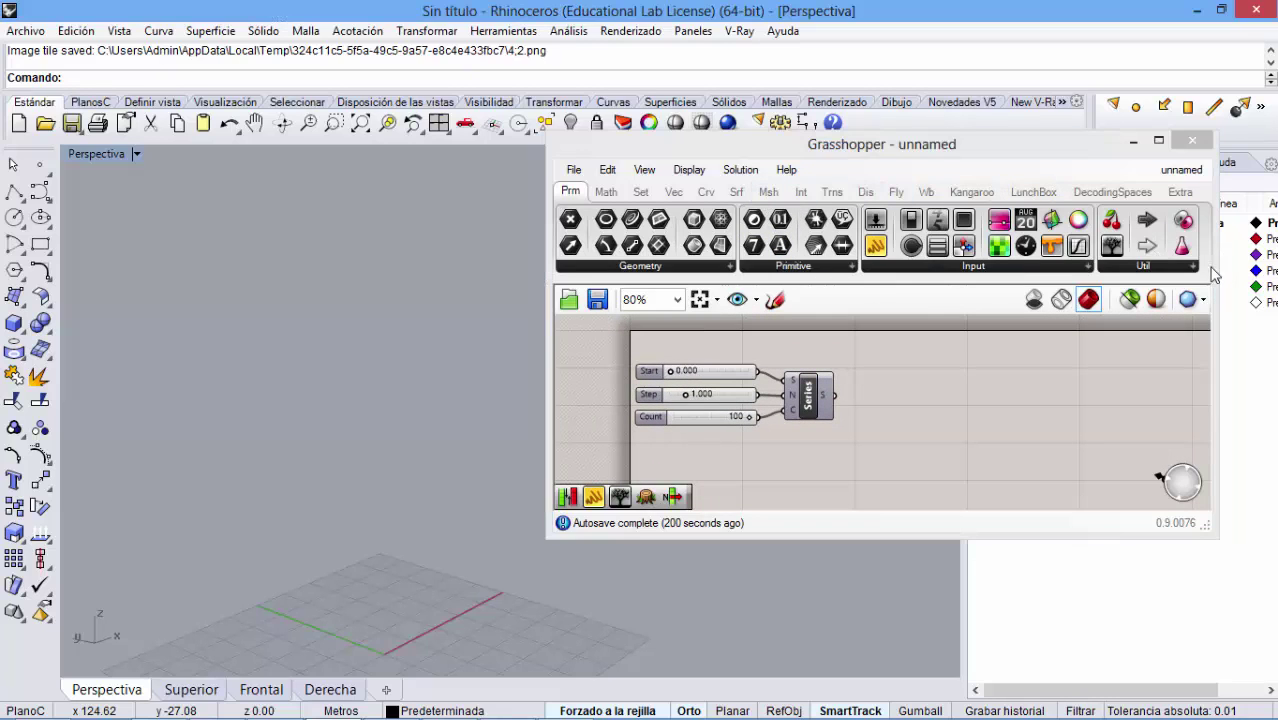
pyautogui.moveTo(1218, 260); pyautogui.dragTo(1277, 260)
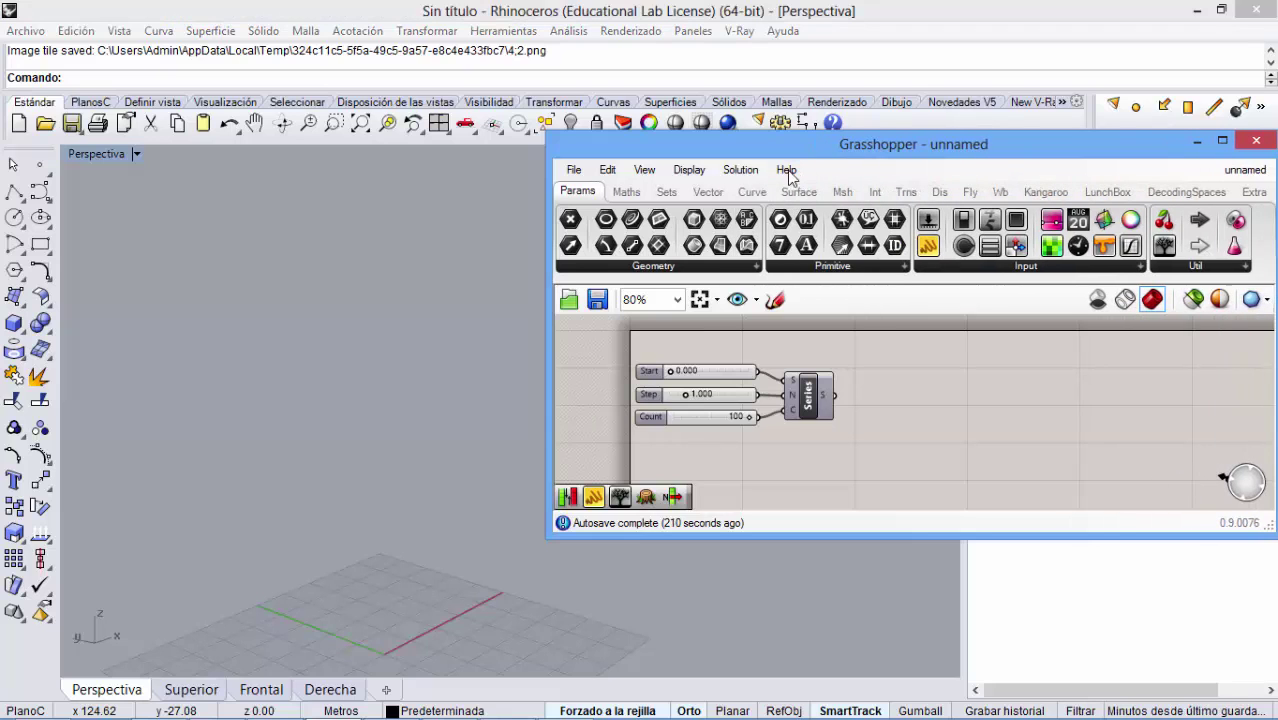
pyautogui.moveTo(547, 250); pyautogui.dragTo(523, 250)
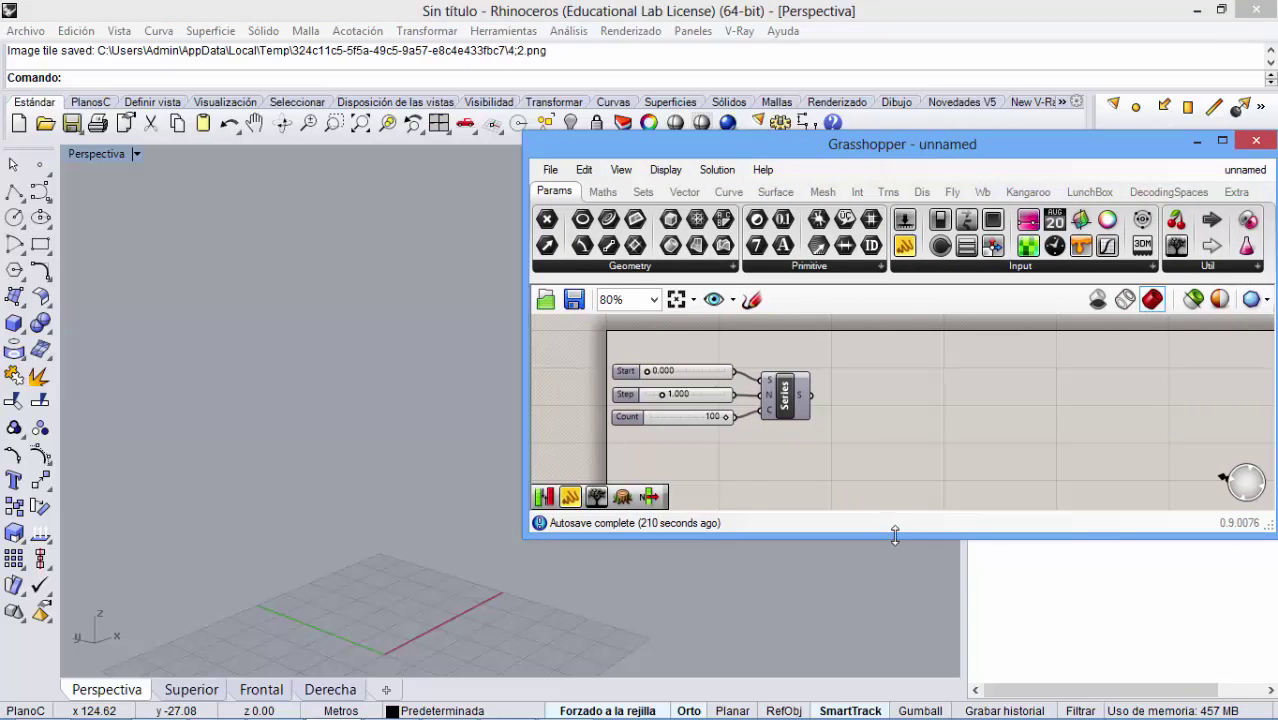
pyautogui.moveTo(895, 538); pyautogui.dragTo(897, 620)
# - Add a Construct Point component, connect the Series output to its X input, and inspect its X and Pt data
pyautogui.click(736, 194)
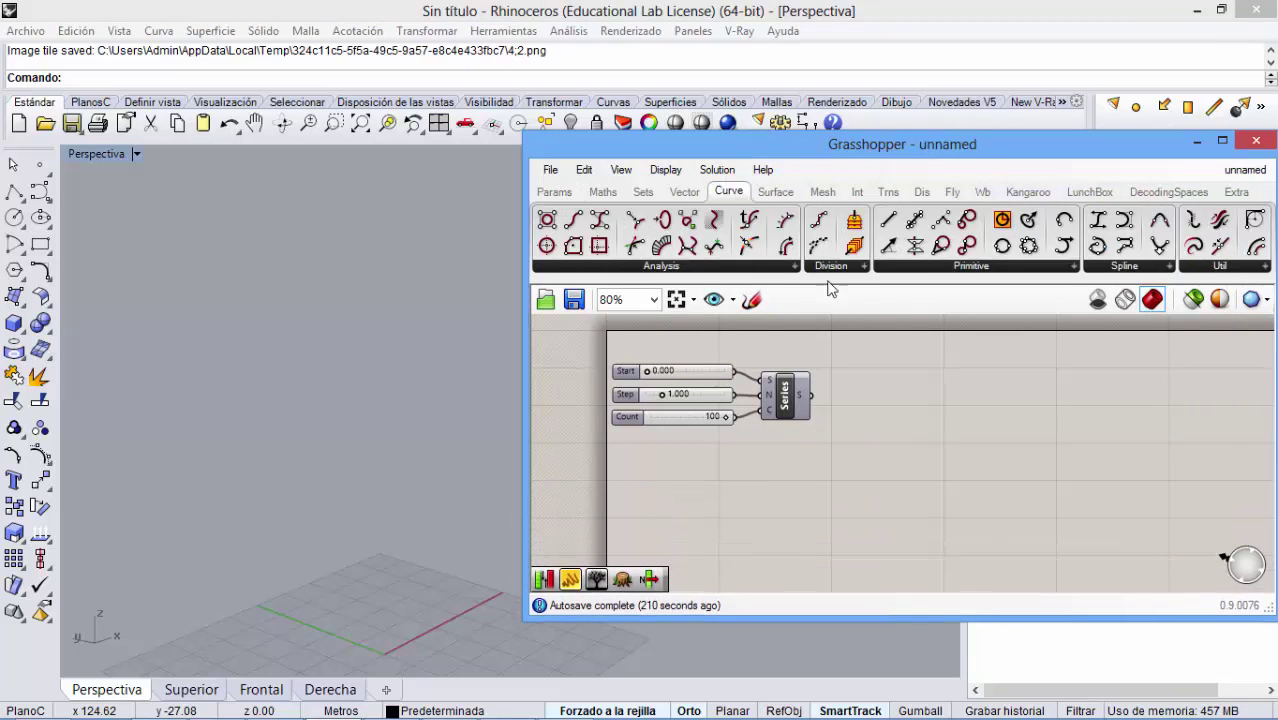
pyautogui.click(686, 192)
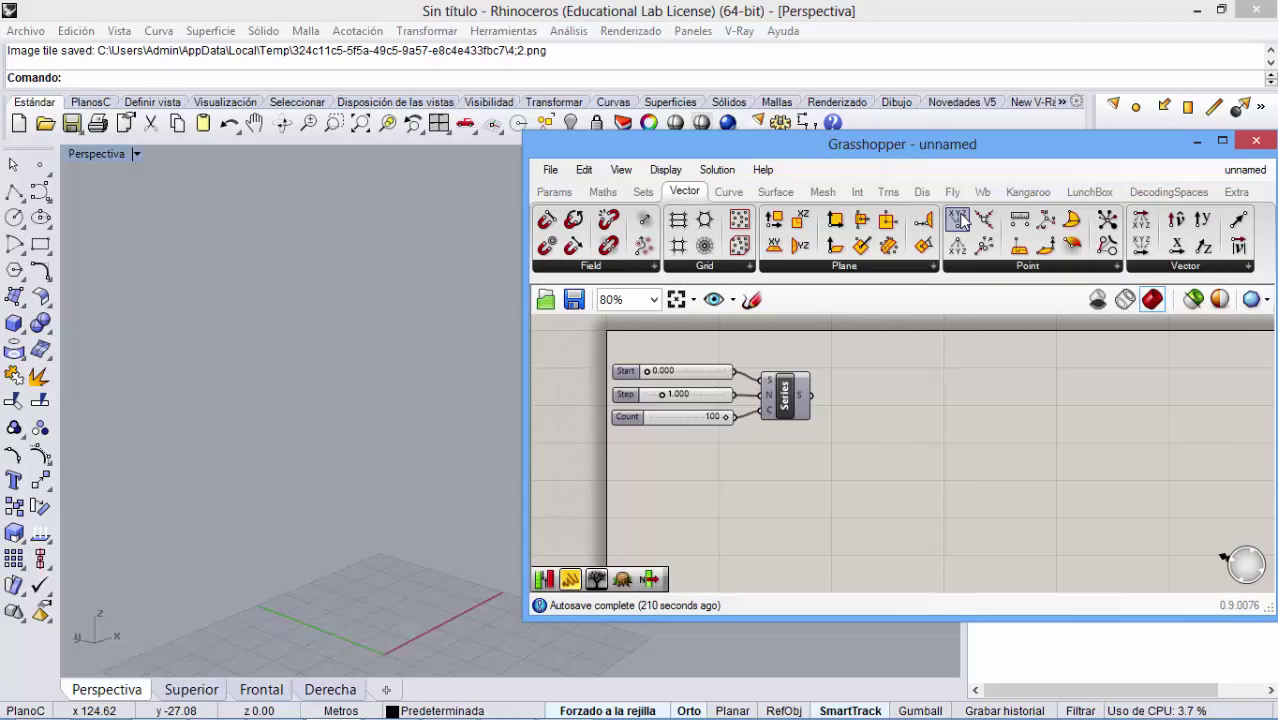
pyautogui.moveTo(958, 220); pyautogui.dragTo(890, 400)
pyautogui.moveTo(812, 396); pyautogui.dragTo(896, 393)
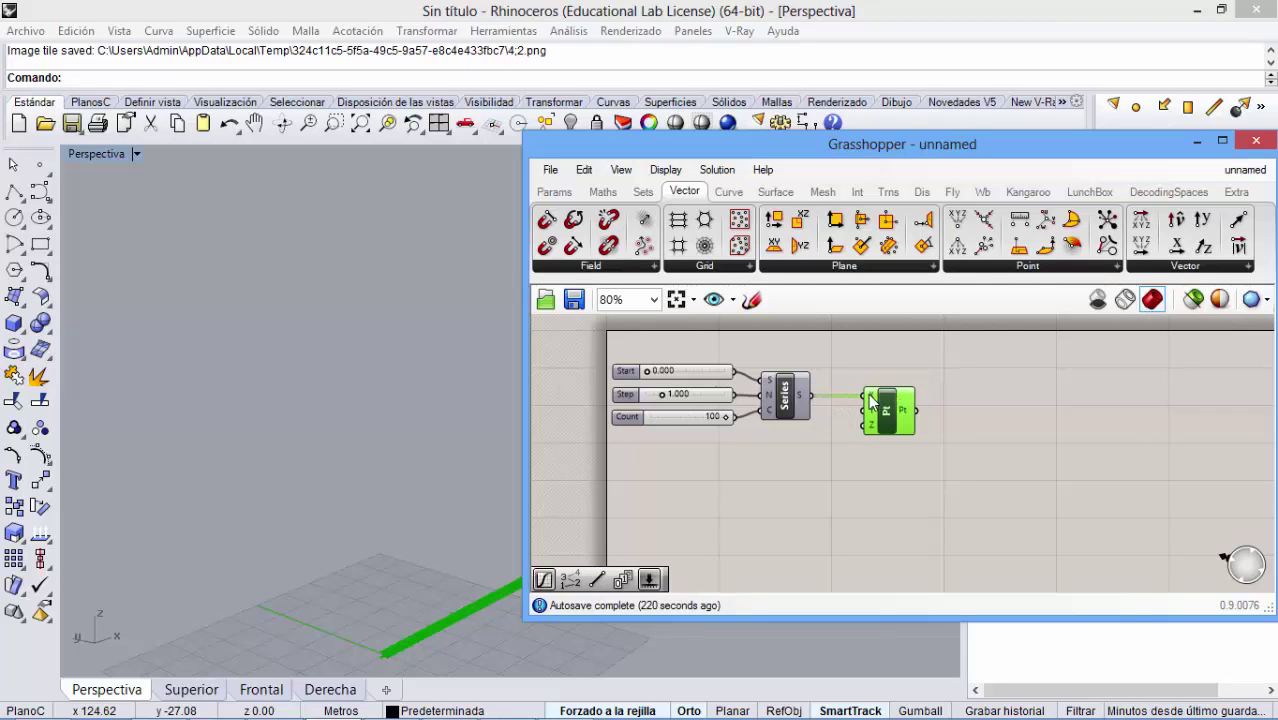
pyautogui.moveTo(872, 402)
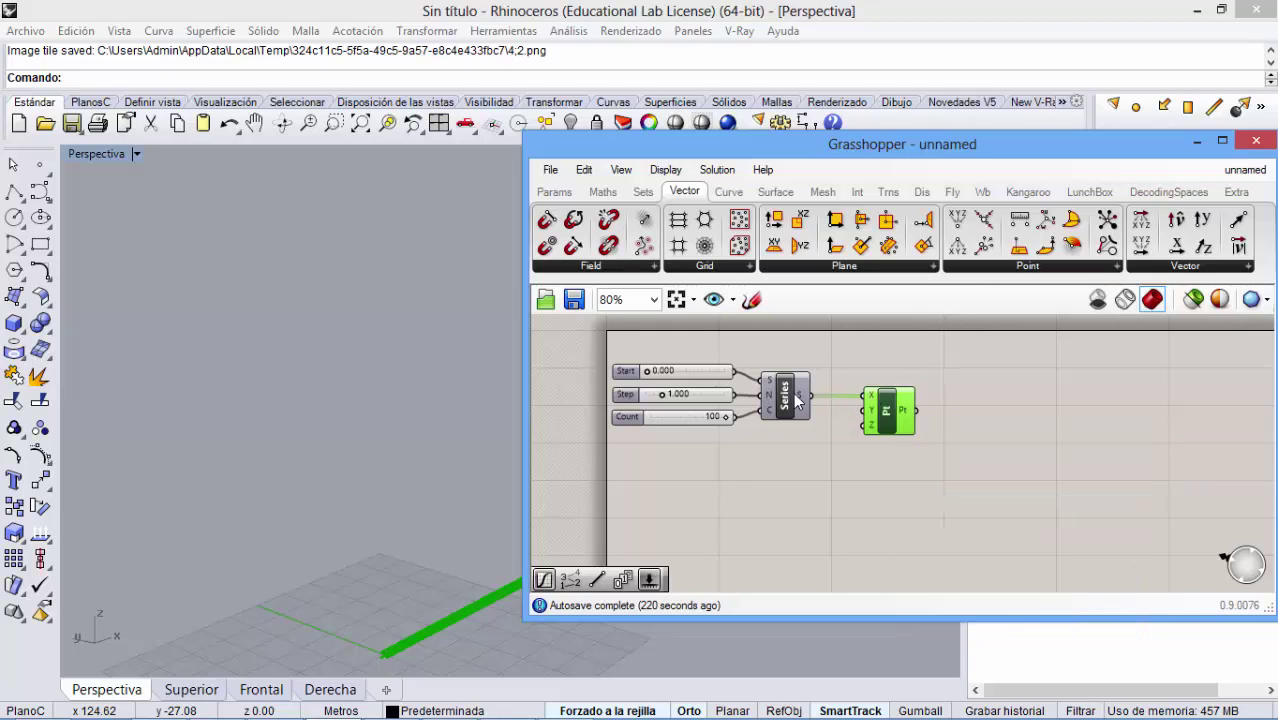
pyautogui.moveTo(801, 401)
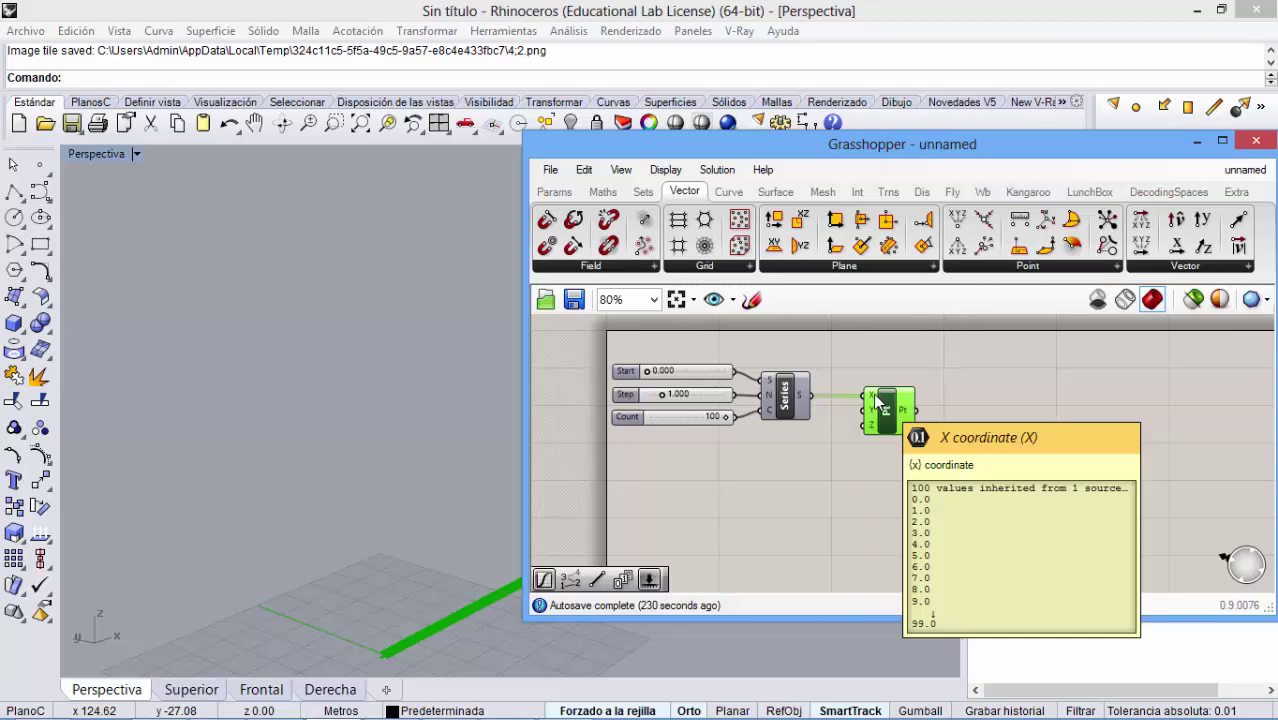
pyautogui.moveTo(906, 414)
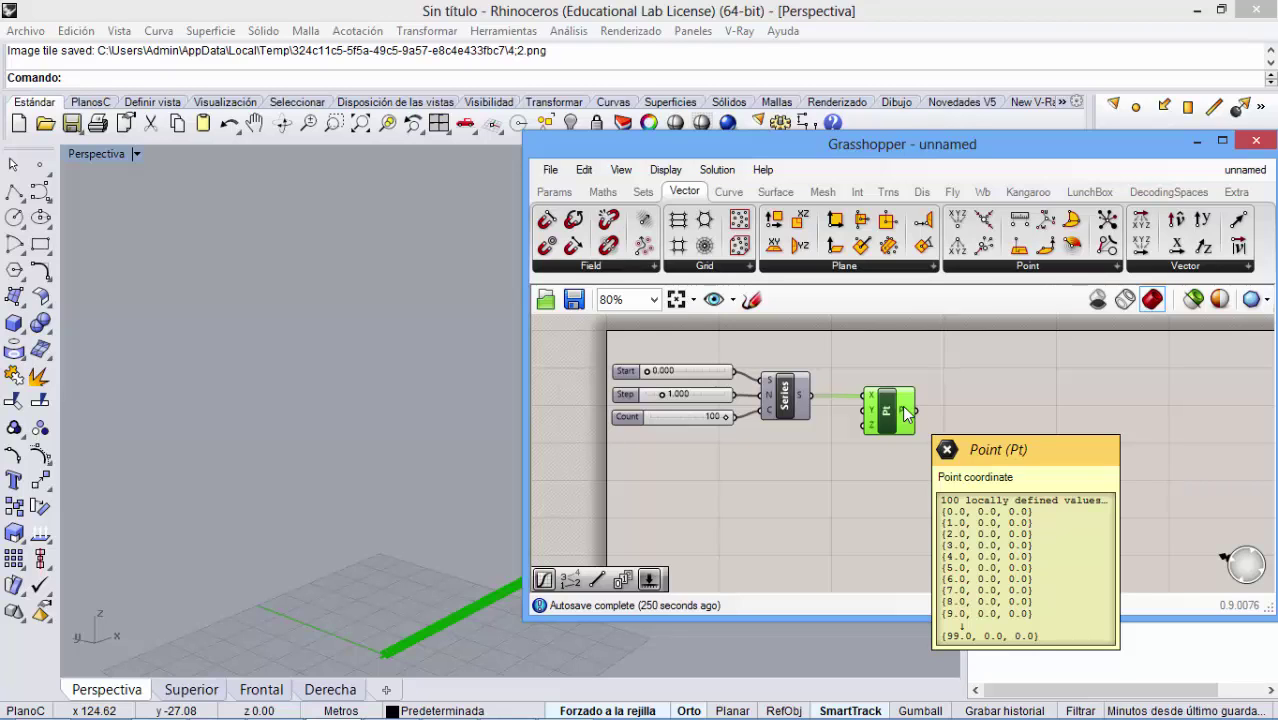
# - Add a Panel and connect the Pt output to it to read the point coordinates
pyautogui.click(554, 191)
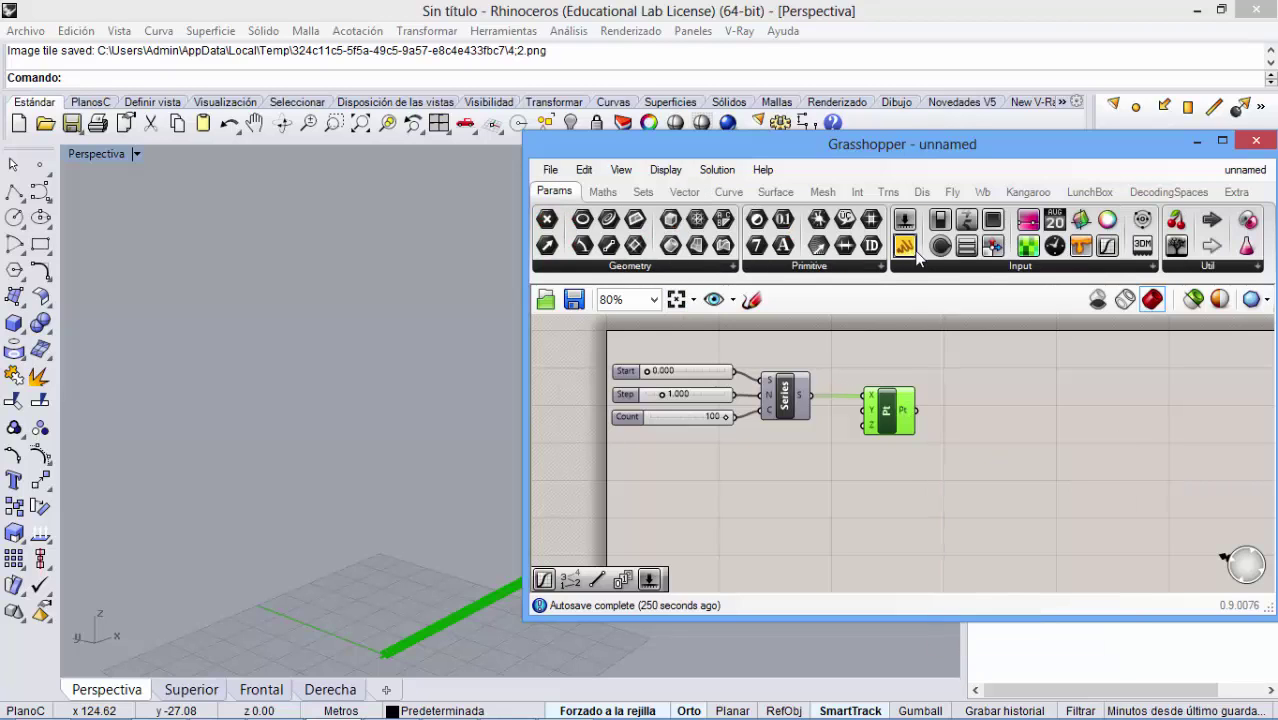
pyautogui.moveTo(912, 252); pyautogui.dragTo(1052, 475)
pyautogui.moveTo(916, 410); pyautogui.dragTo(995, 477)
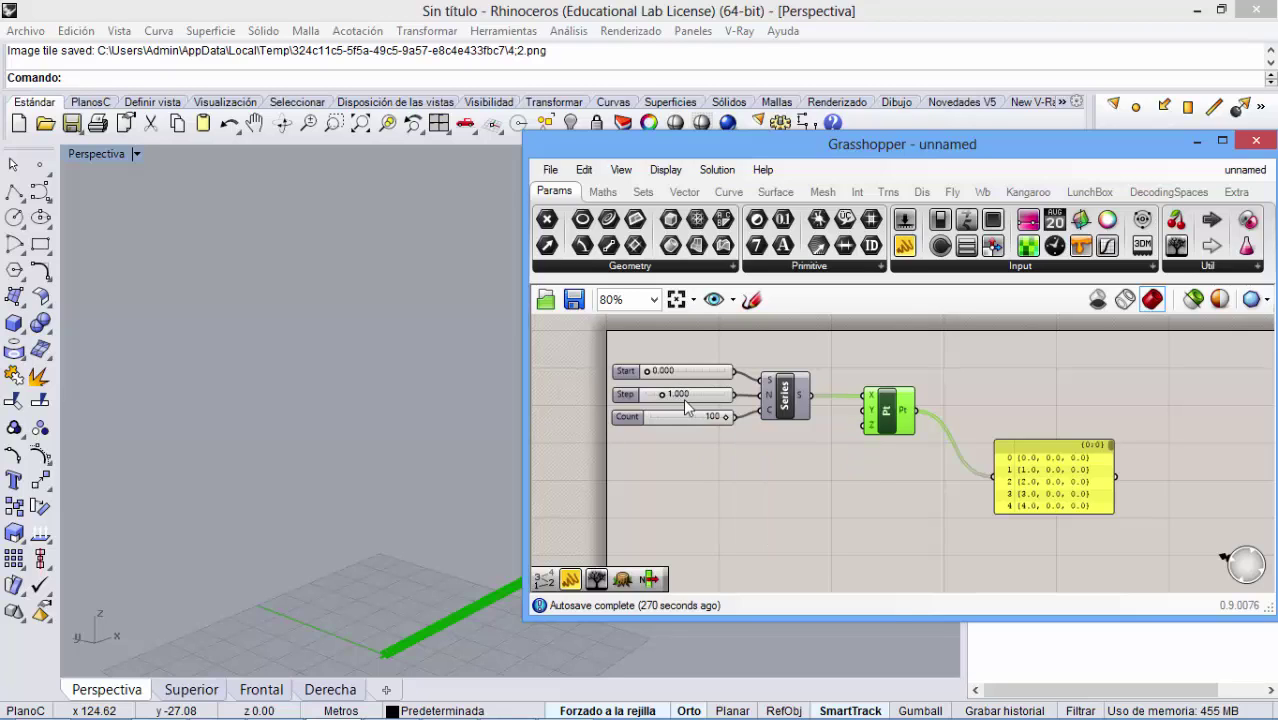
pyautogui.click(1031, 481)
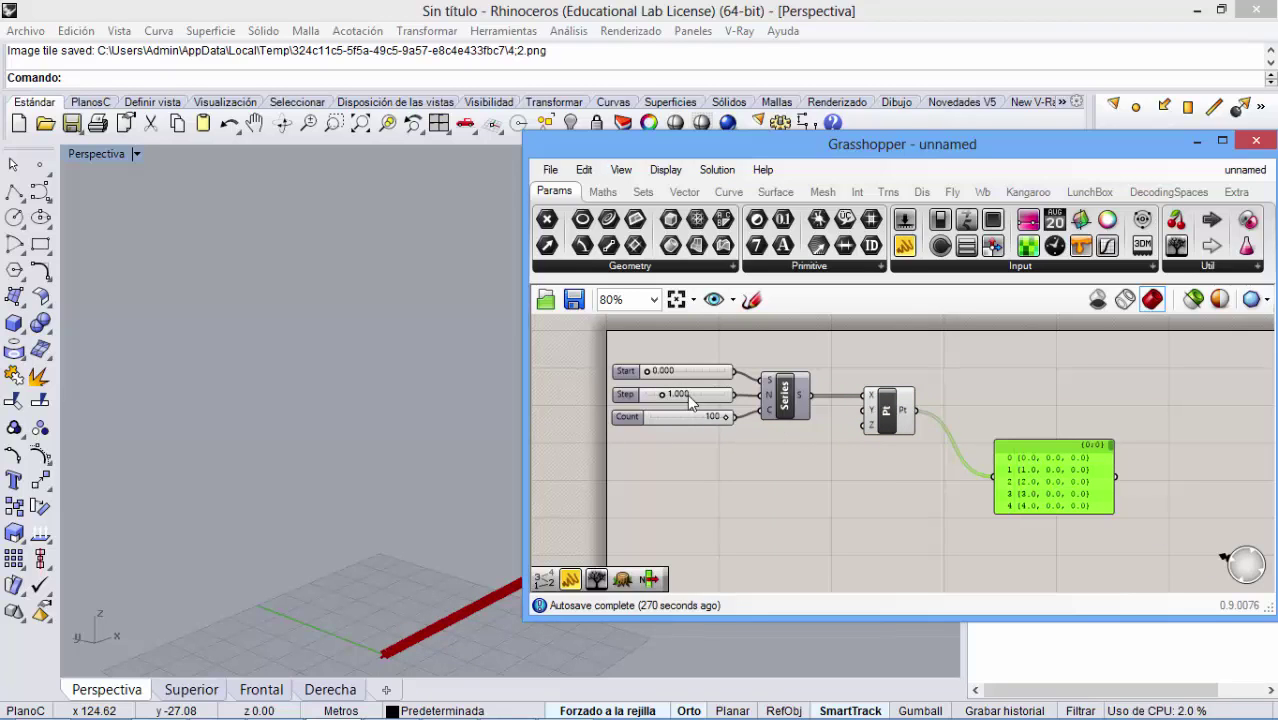
pyautogui.moveTo(688, 401)
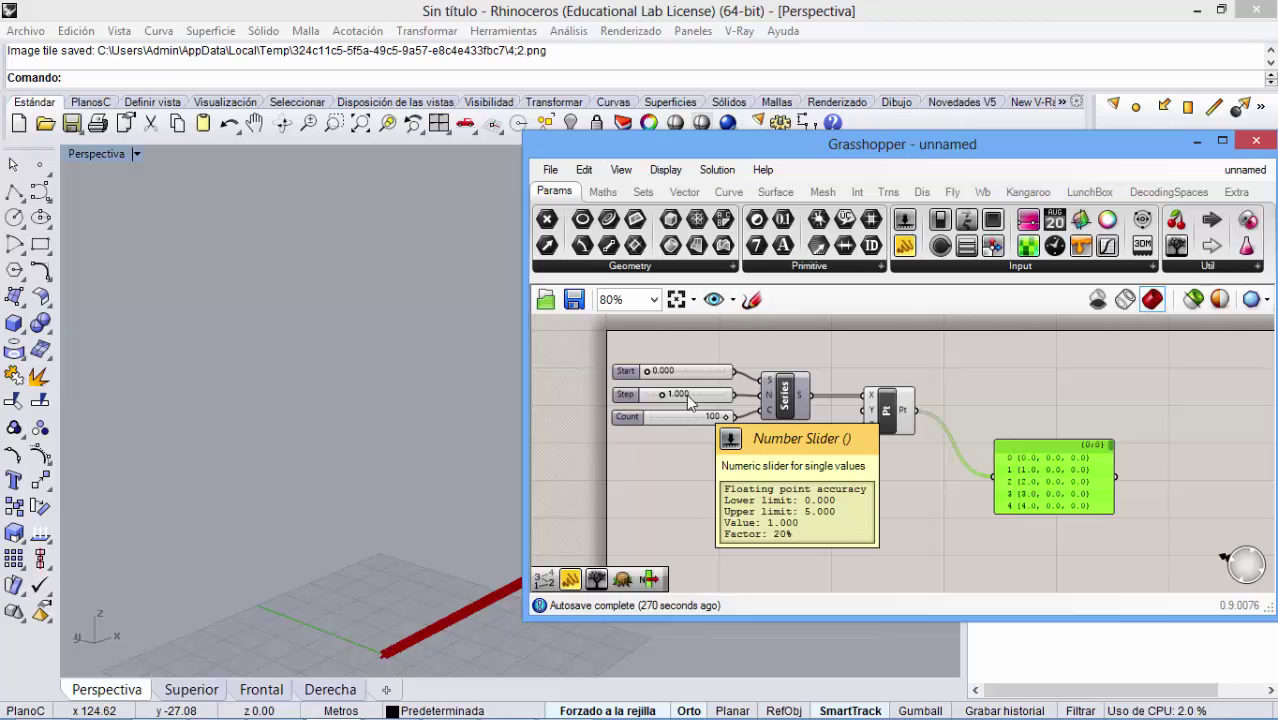
pyautogui.click(962, 490)
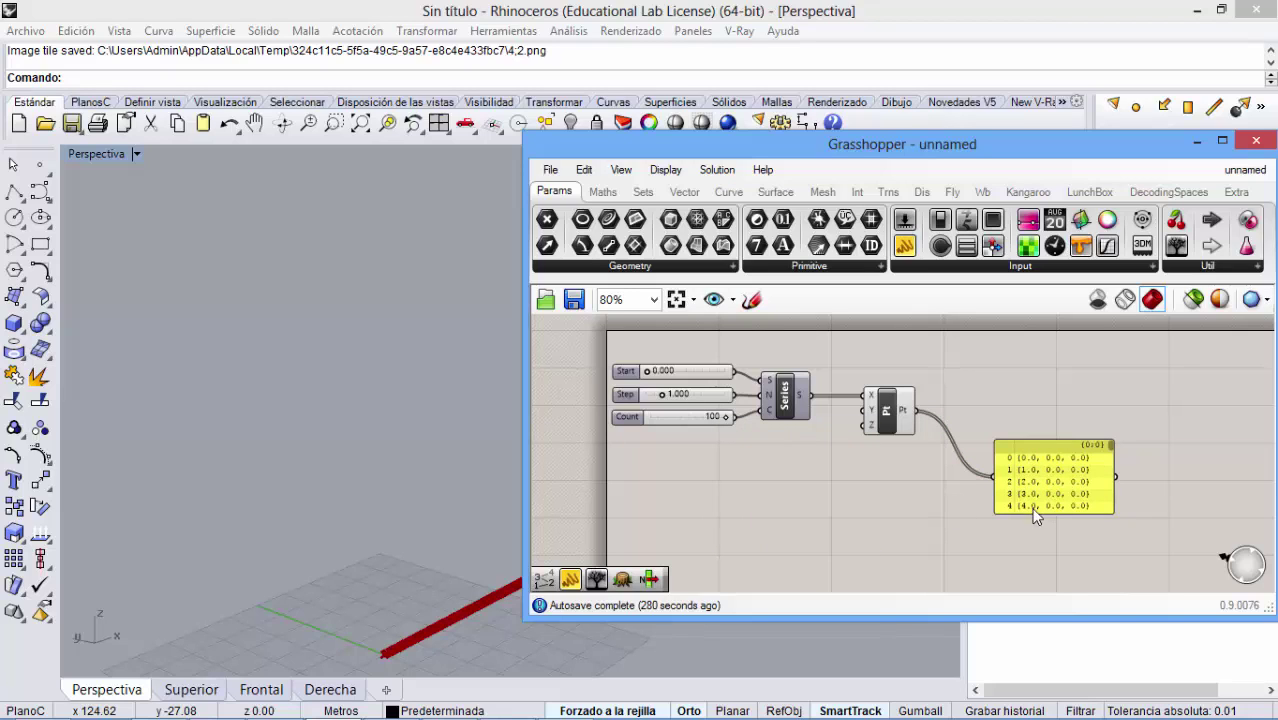
# - Lengthen the coordinates panel, review the point list through to its end, and delete the panel
pyautogui.moveTo(1028, 514); pyautogui.dragTo(1020, 580)
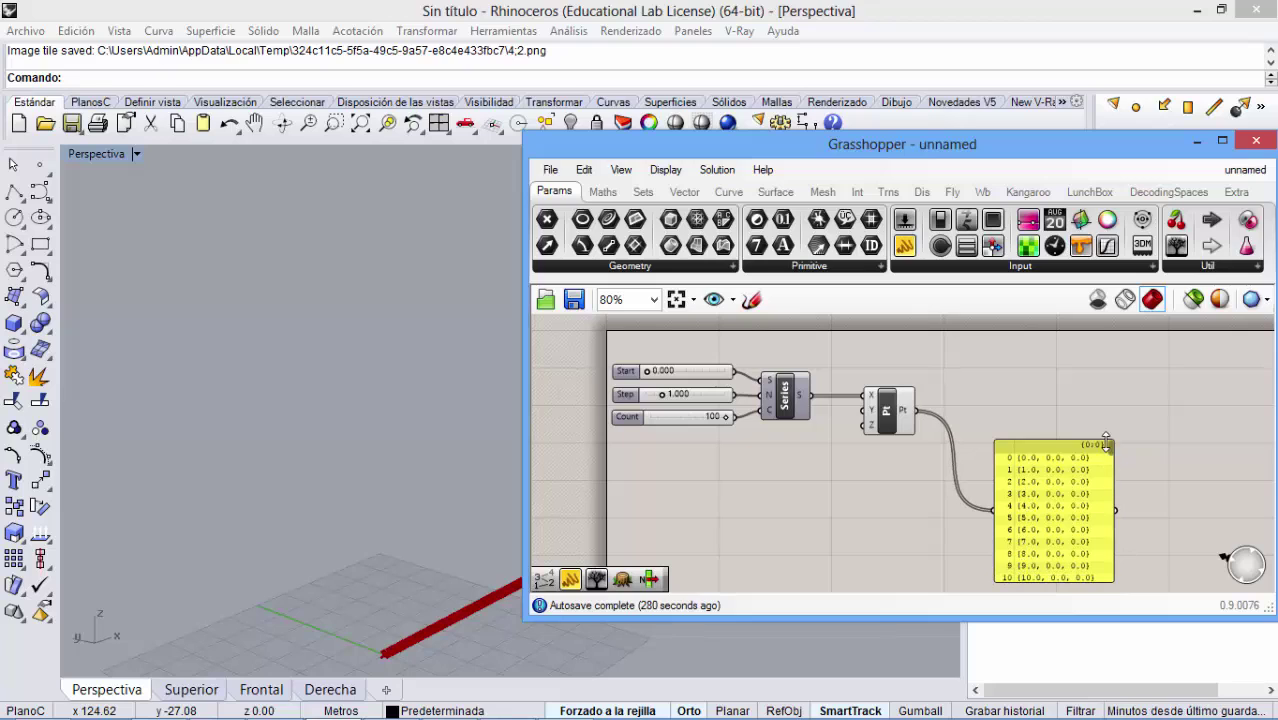
pyautogui.moveTo(1110, 450); pyautogui.dragTo(1043, 577)
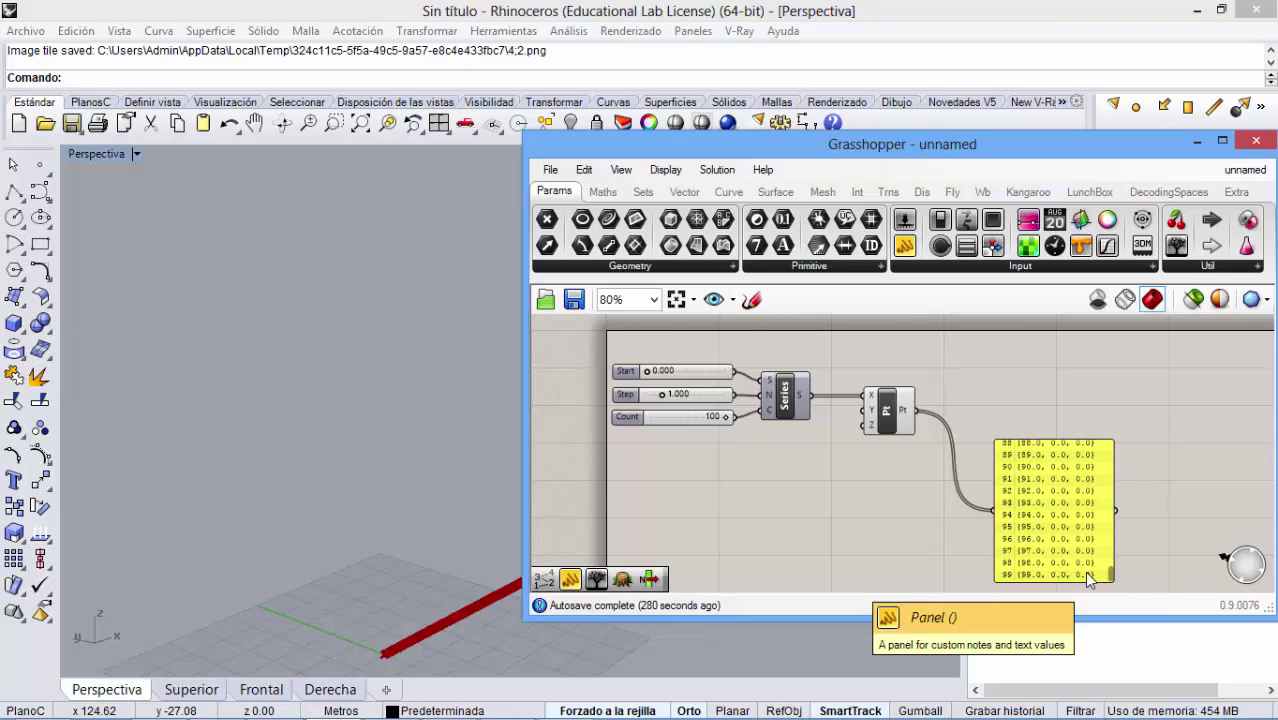
pyautogui.moveTo(874, 412)
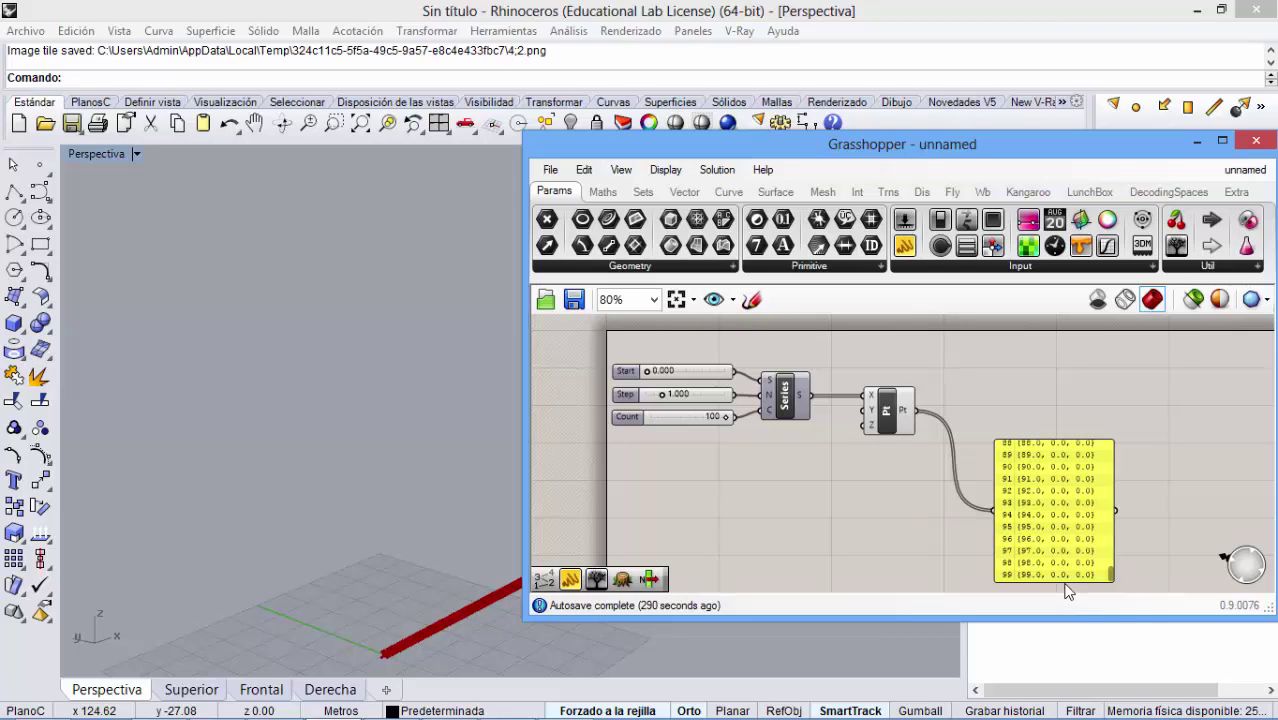
pyautogui.moveTo(1111, 571); pyautogui.dragTo(1130, 456)
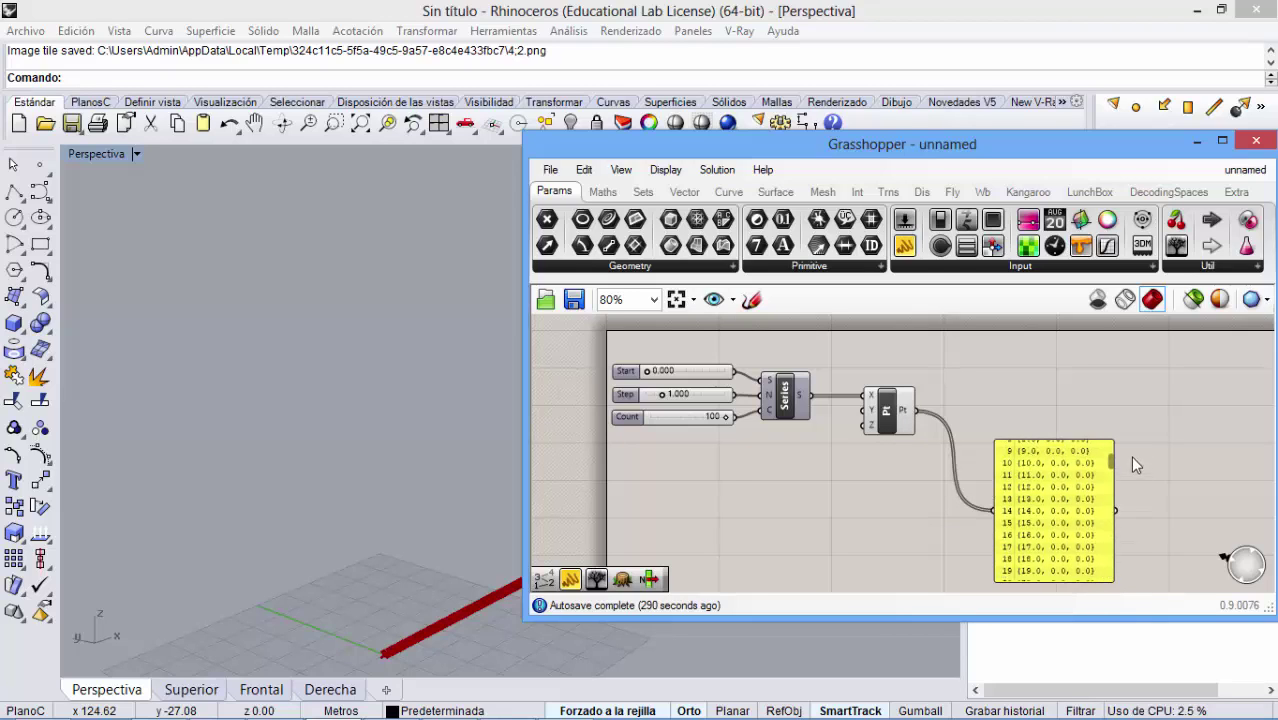
pyautogui.click(1051, 498)
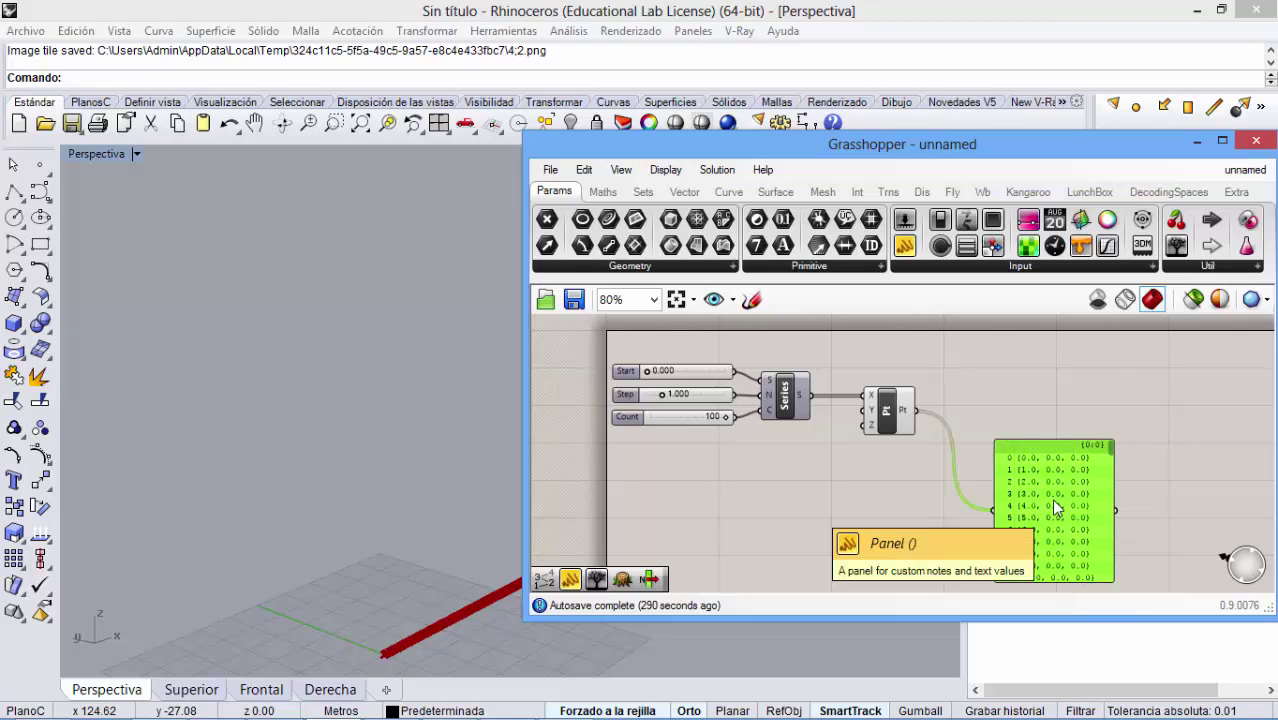
pyautogui.press('Delete')
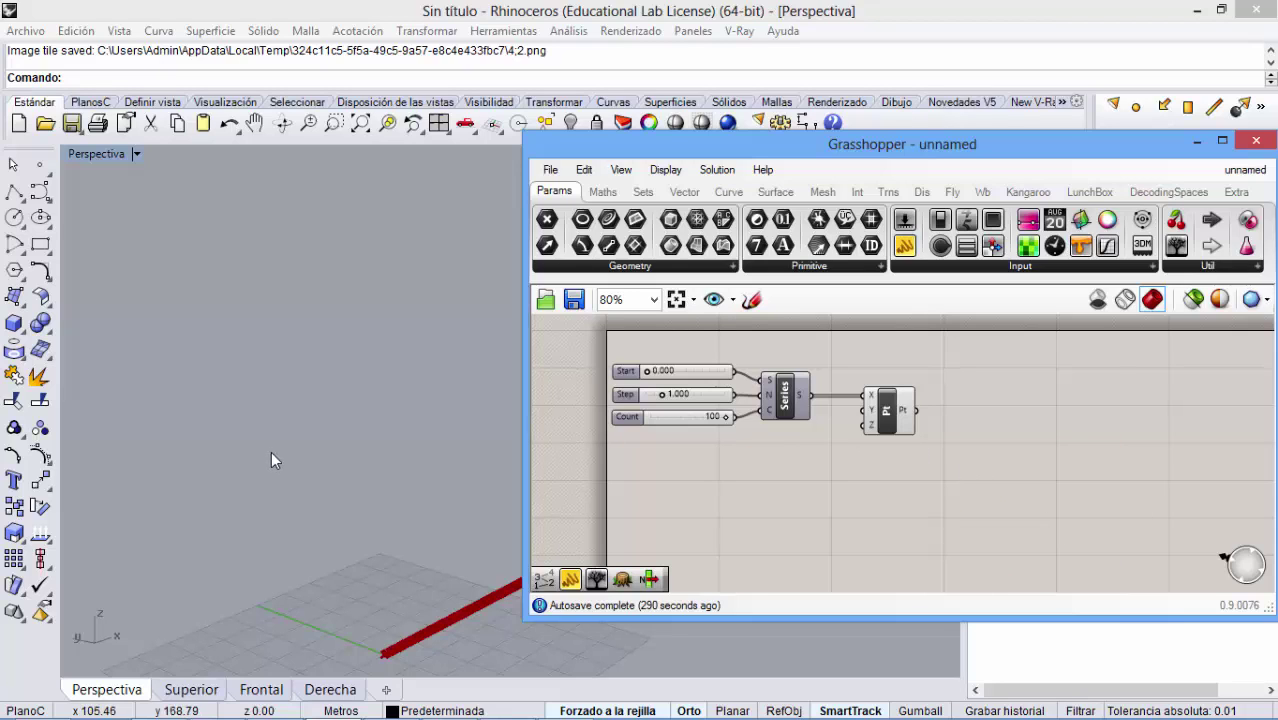
# - Examine the row of points along the X axis in the Rhino perspective view, with the point component selected to highlight them
pyautogui.click(340, 492)
pyautogui.moveTo(367, 508); pyautogui.dragTo(257, 493, button='right')
pyautogui.scroll(5, 250, 550)
pyautogui.scroll(4, 211, 605)
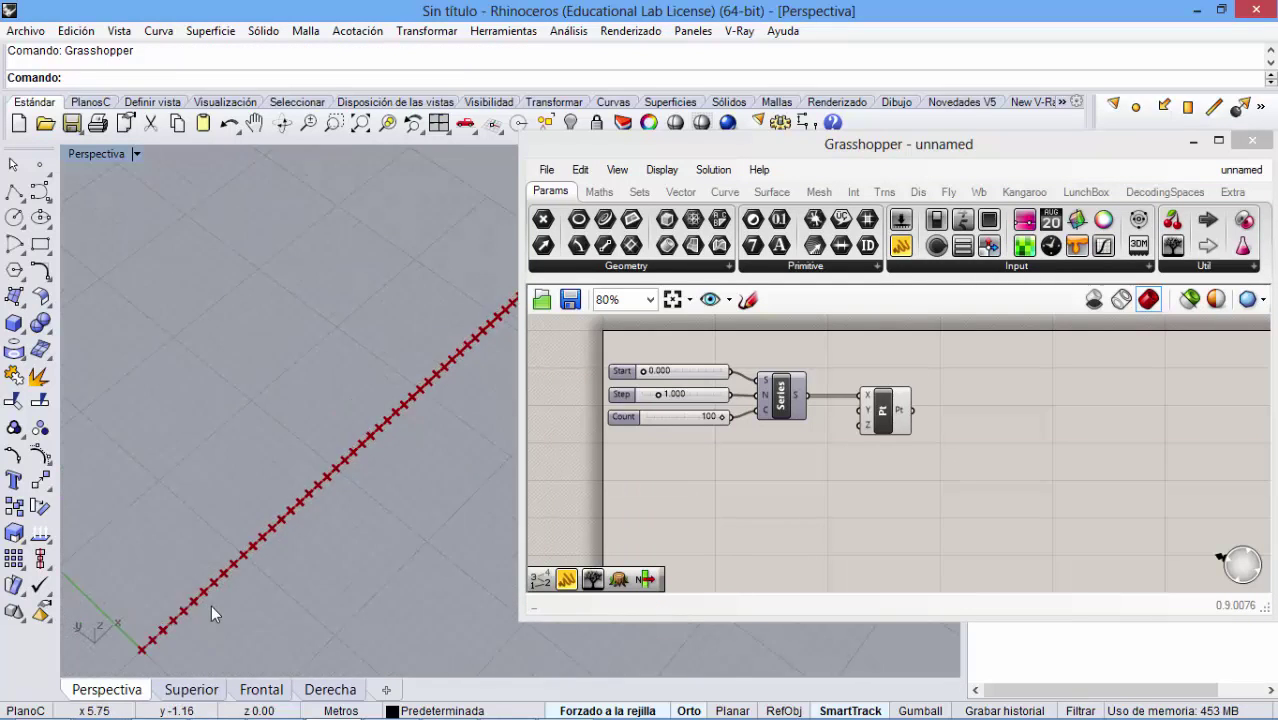
pyautogui.click(884, 414)
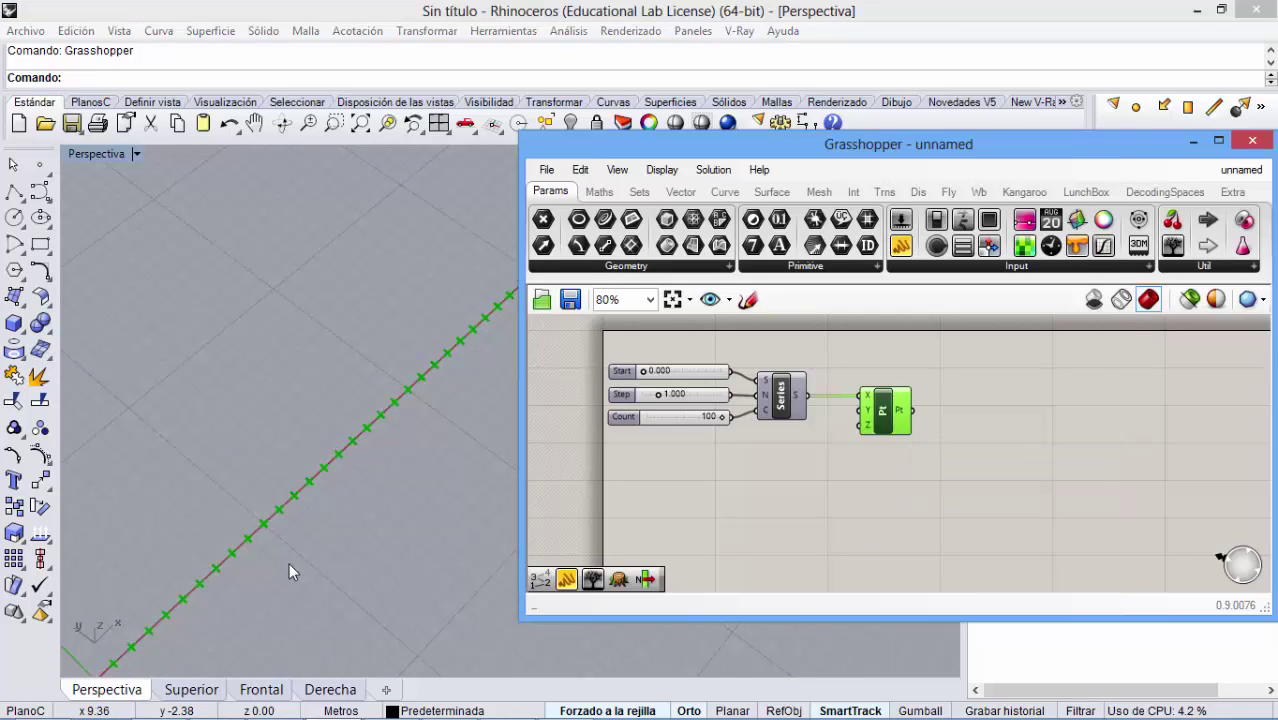
pyautogui.moveTo(272, 577); pyautogui.dragTo(357, 428, button='right')
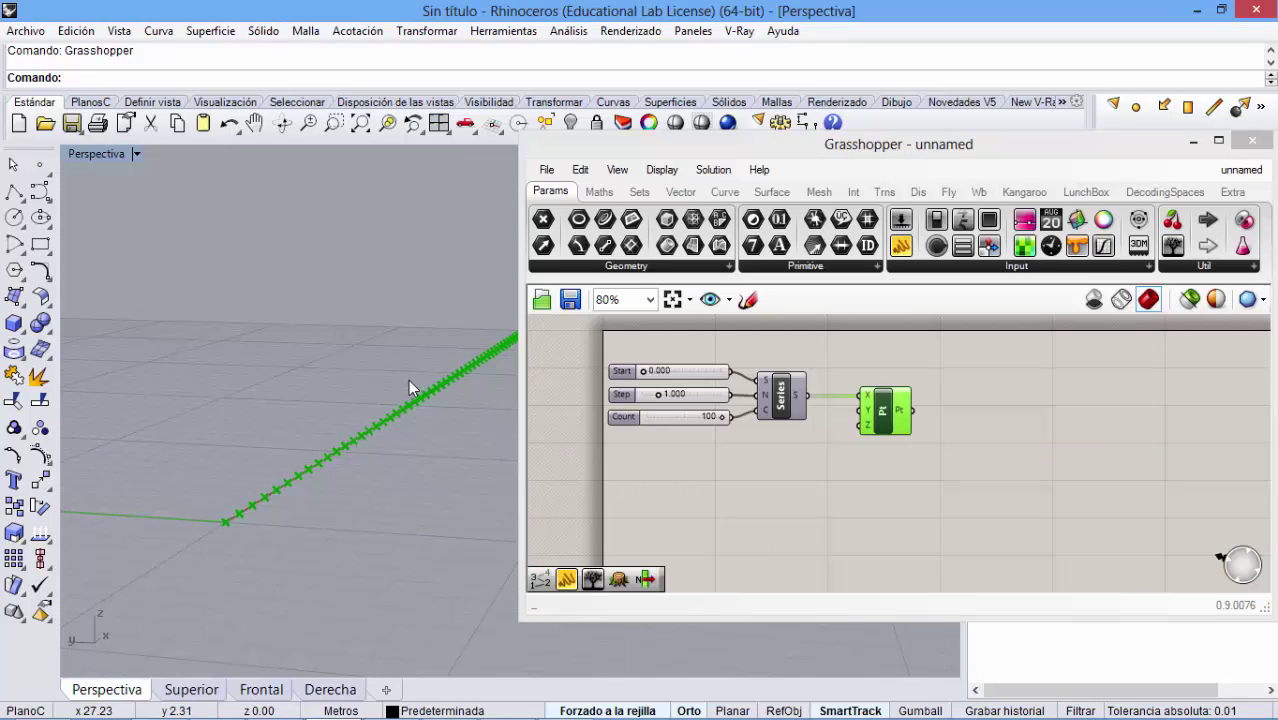
pyautogui.moveTo(264, 529)
pyautogui.mouseDown(button='right')
pyautogui.moveTo(177, 608)
pyautogui.moveTo(132, 597)
pyautogui.moveTo(247, 542)
pyautogui.mouseUp(button='right')
pyautogui.scroll(5, 255, 540)
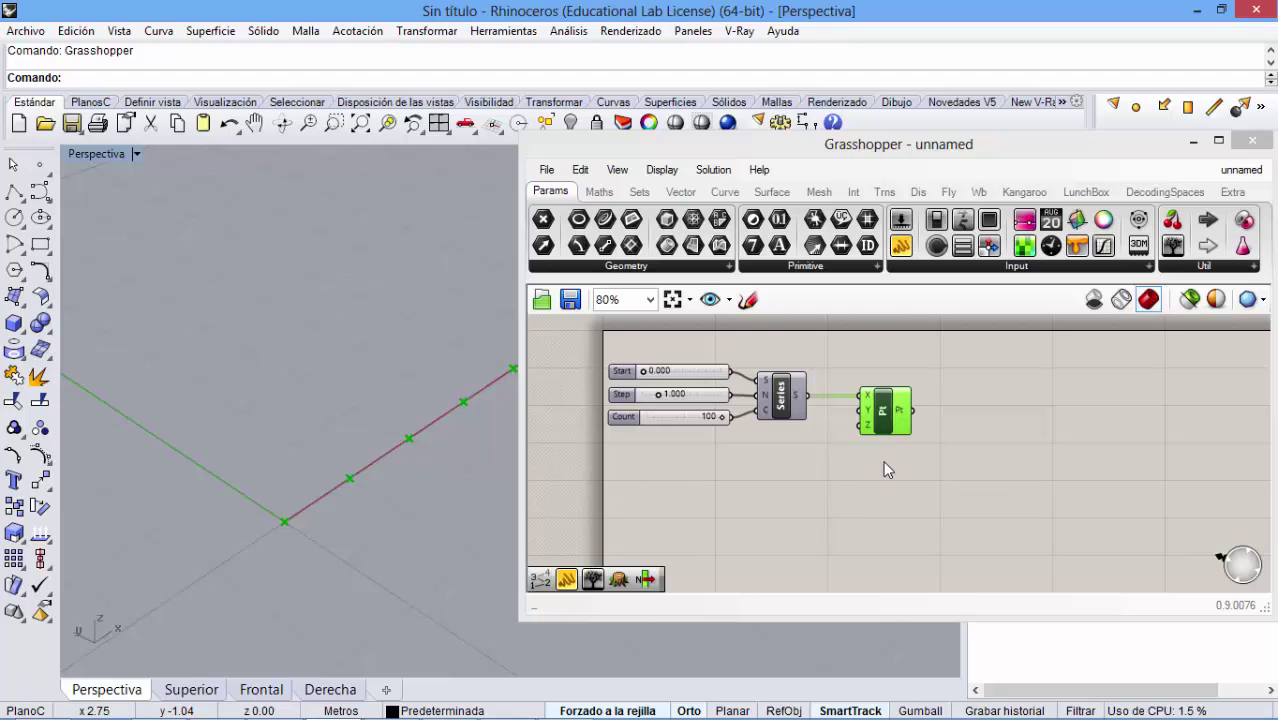
# - Add a Graph Mapper below the Series, feed it the Series output, and connect its output to the point component's Y input
pyautogui.moveTo(885, 420); pyautogui.dragTo(932, 420)
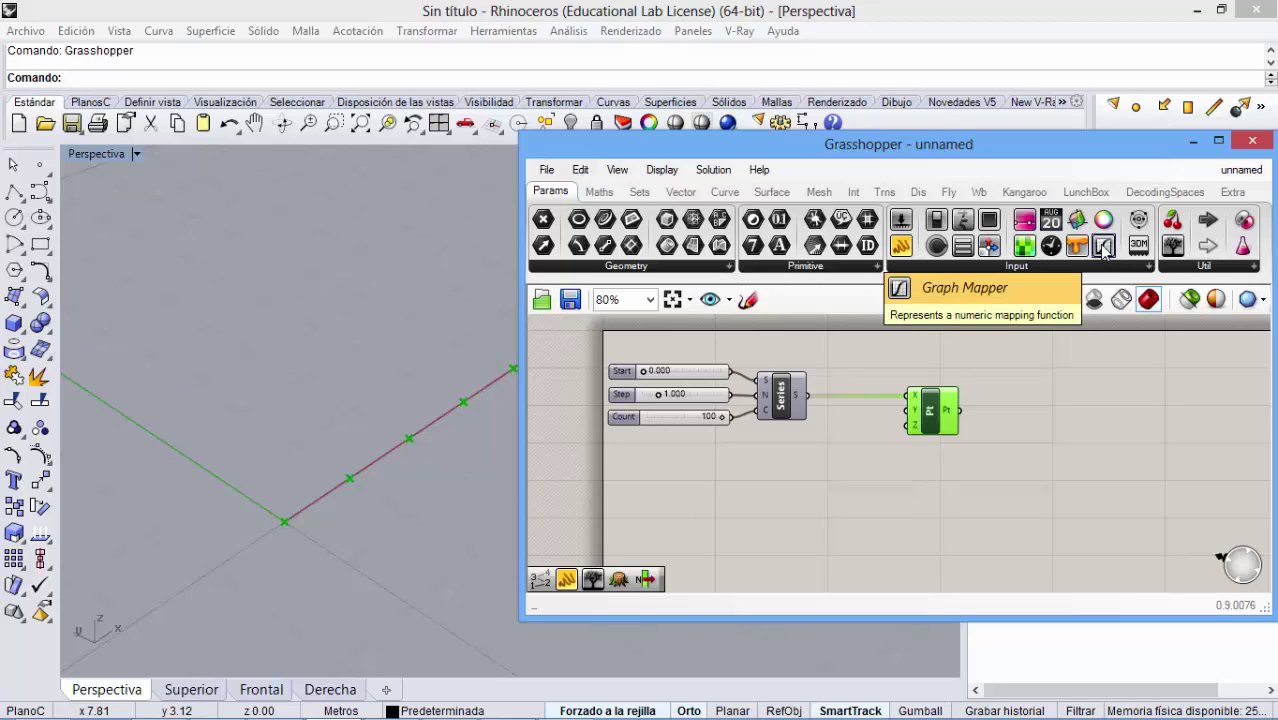
pyautogui.moveTo(1104, 248); pyautogui.dragTo(834, 501)
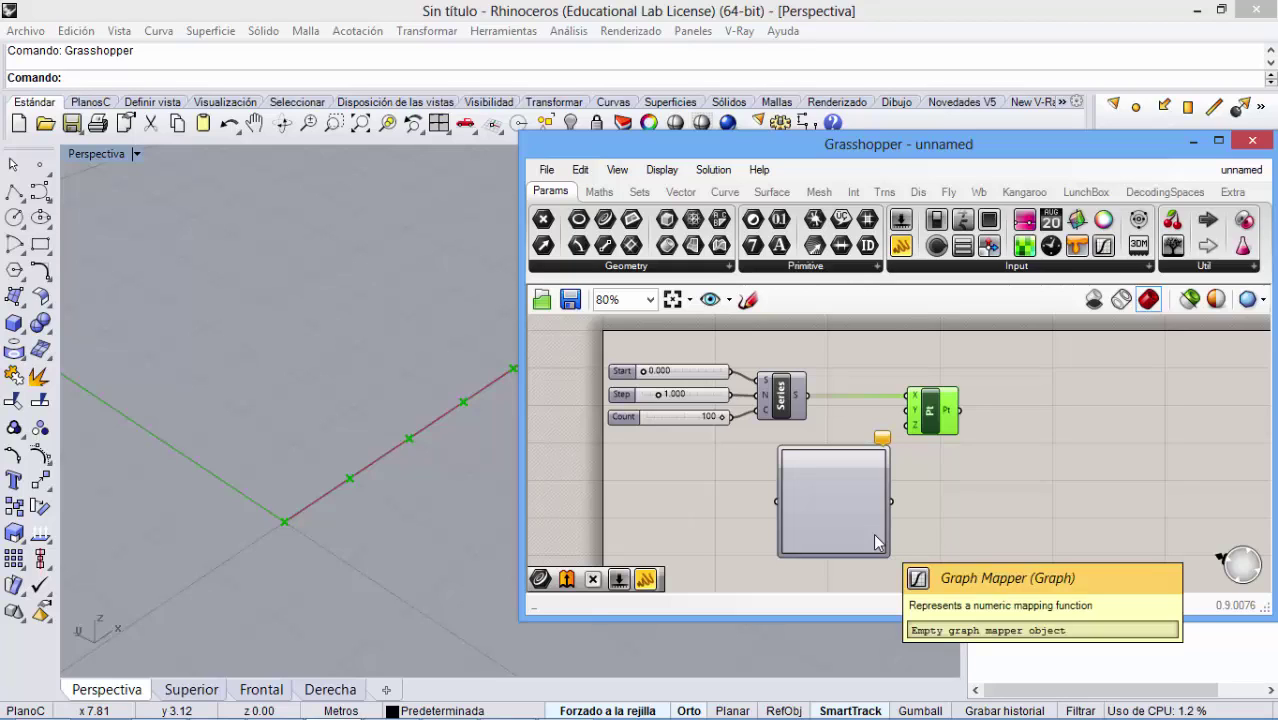
pyautogui.moveTo(806, 395); pyautogui.dragTo(769, 494)
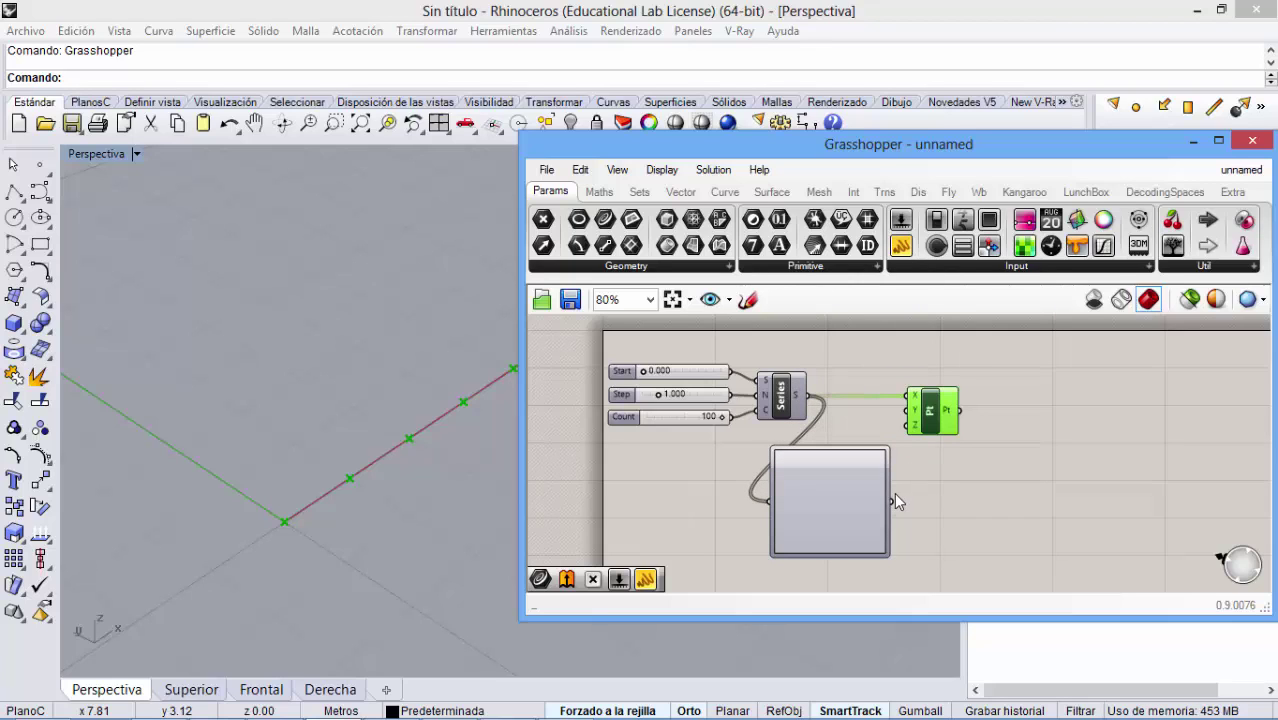
pyautogui.moveTo(891, 494); pyautogui.dragTo(909, 411)
pyautogui.moveTo(362, 467); pyautogui.dragTo(228, 488, button='right')
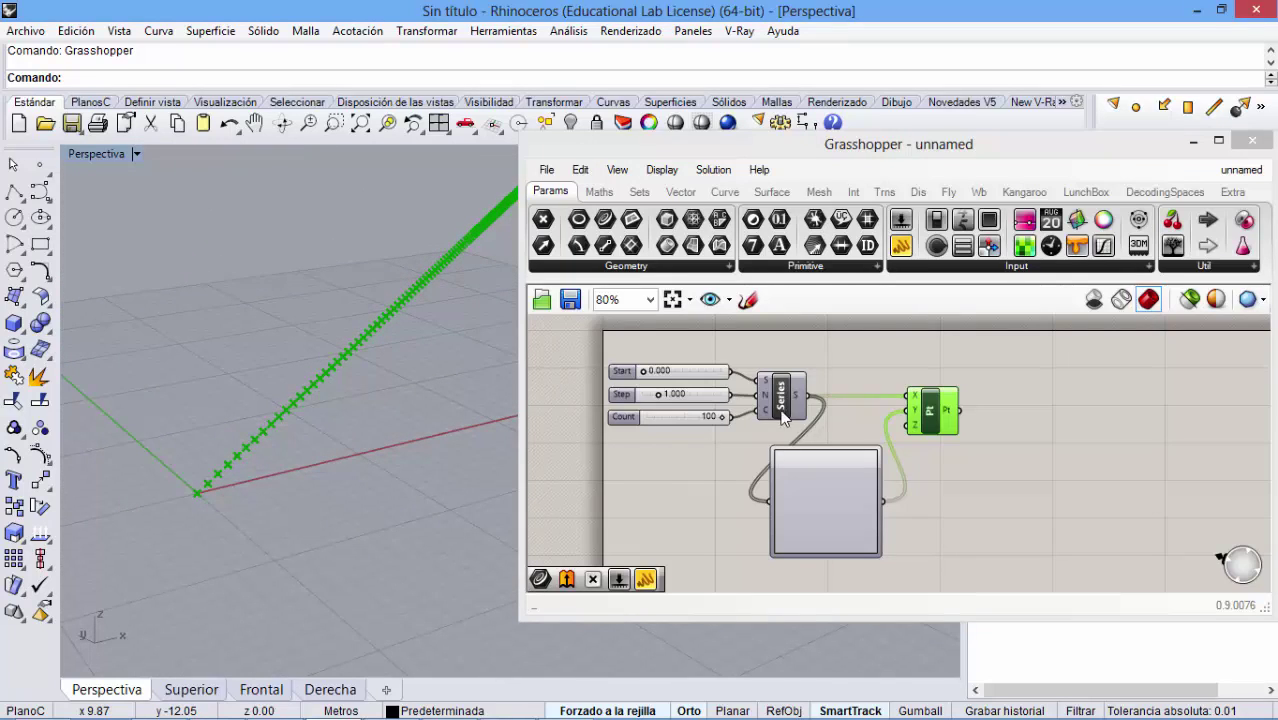
pyautogui.moveTo(800, 398)
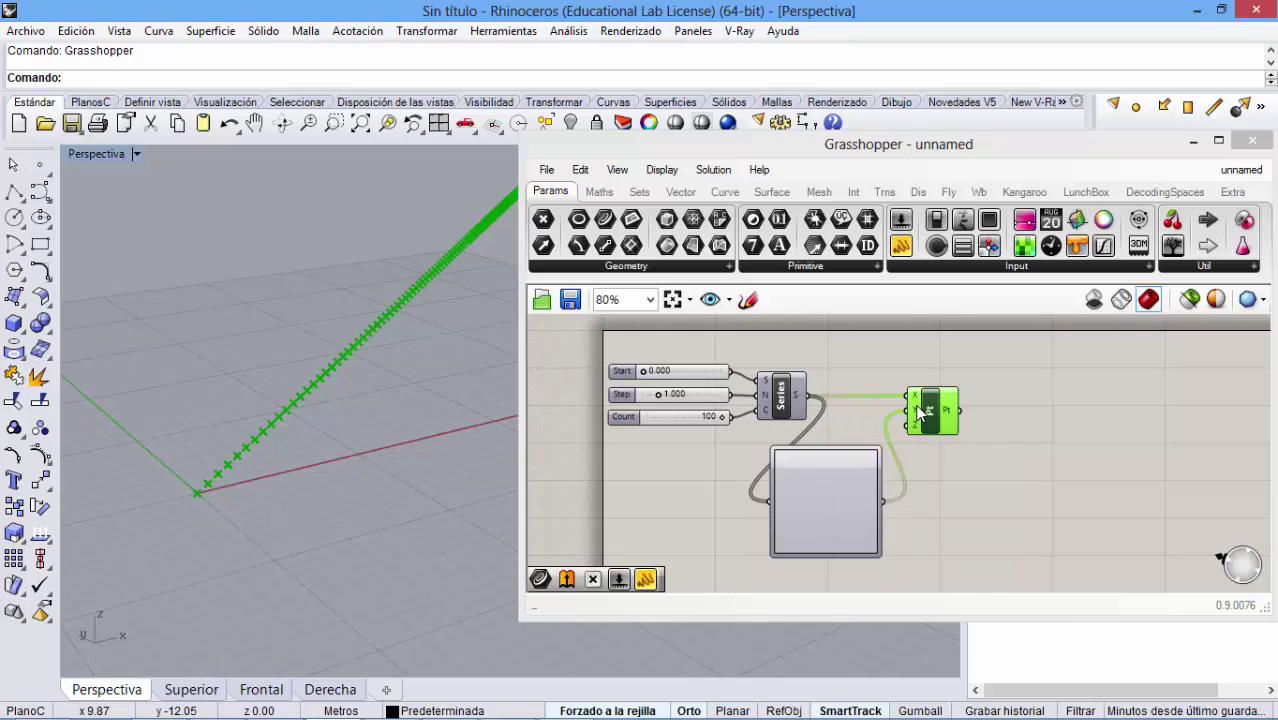
pyautogui.moveTo(920, 413)
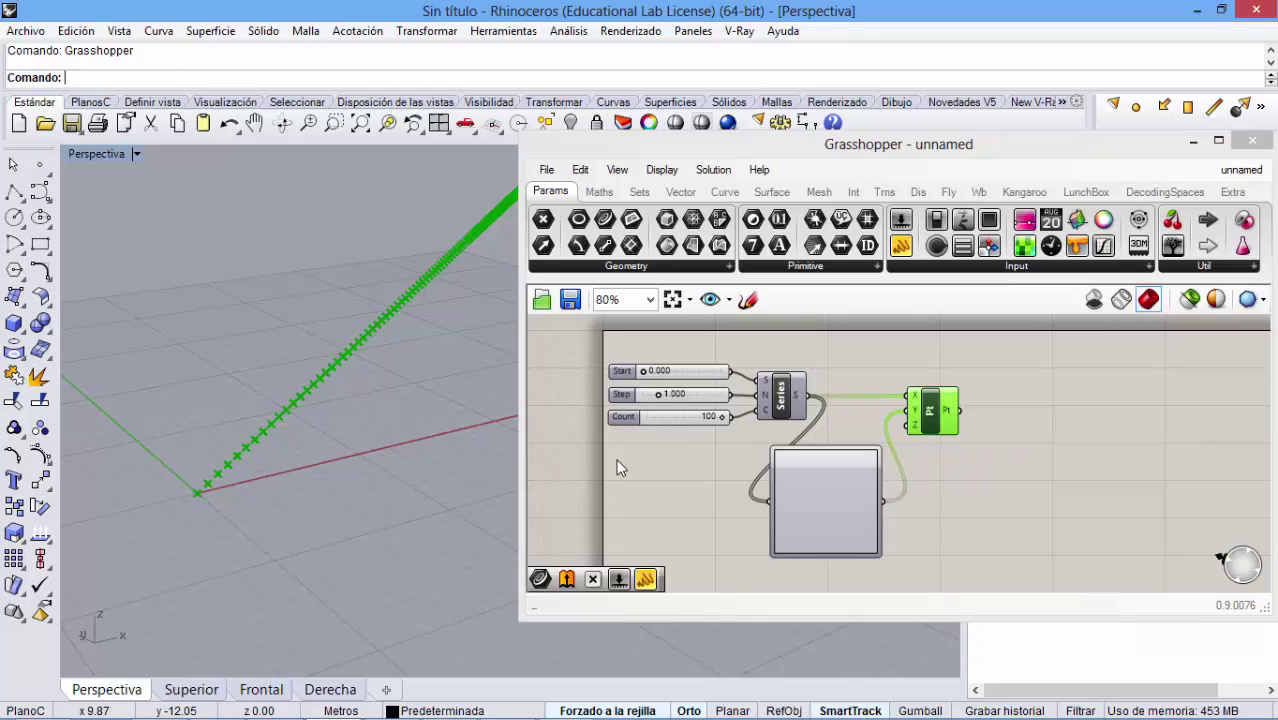
pyautogui.moveTo(442, 491); pyautogui.dragTo(462, 475, button='right')
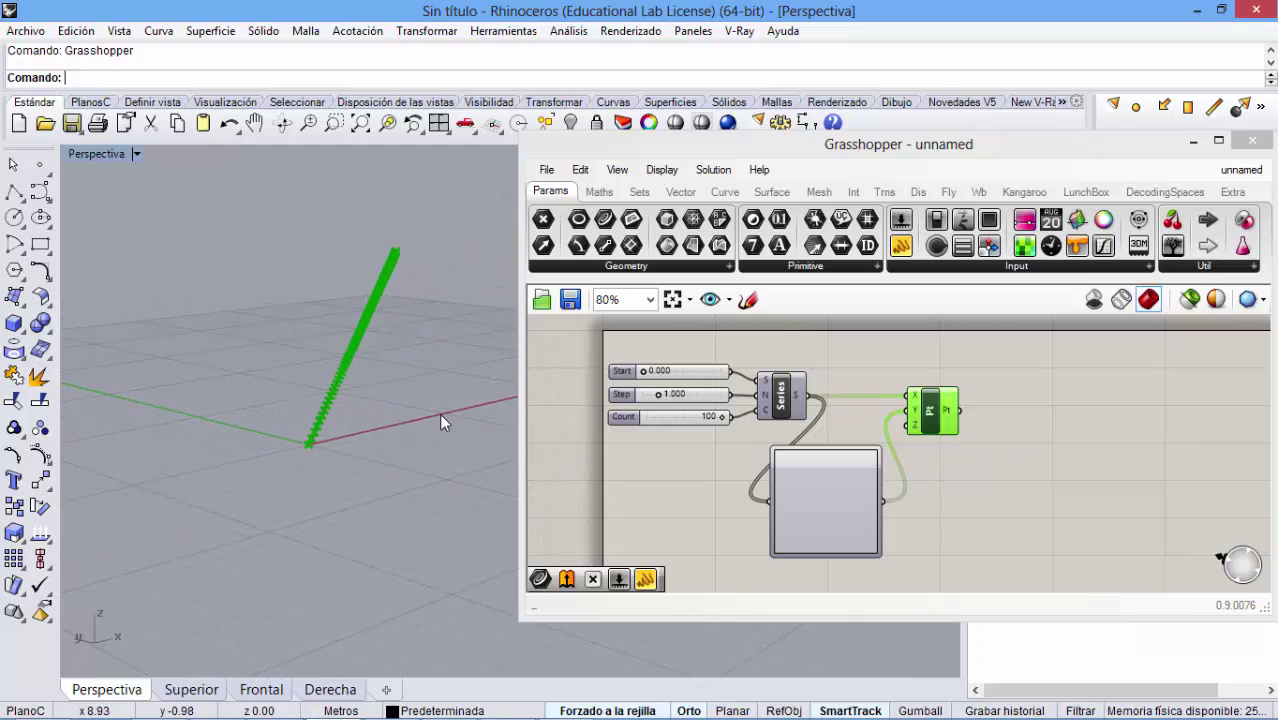
# - Examine the diagonal row of points in the Rhino perspective view, starting from the origin
pyautogui.moveTo(442, 419); pyautogui.dragTo(281, 587, button='right')
pyautogui.scroll(-5, 365, 422)
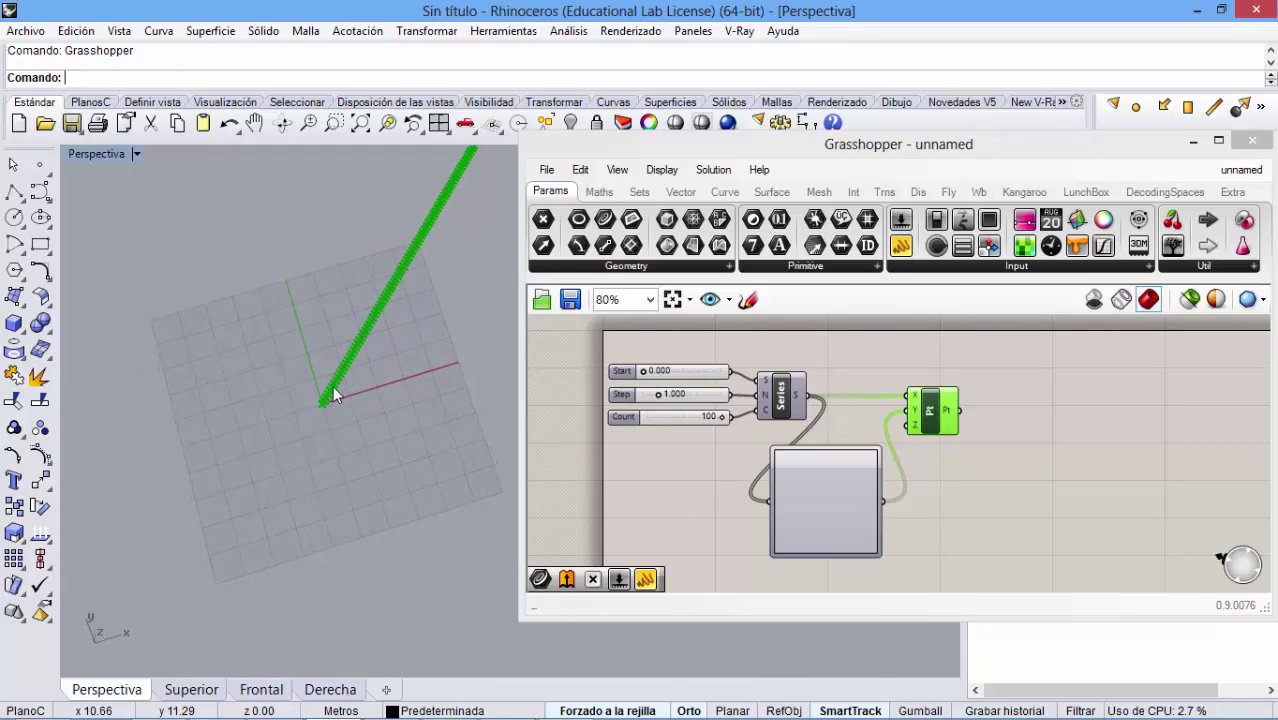
pyautogui.scroll(5, 324, 395)
pyautogui.scroll(2, 347, 386)
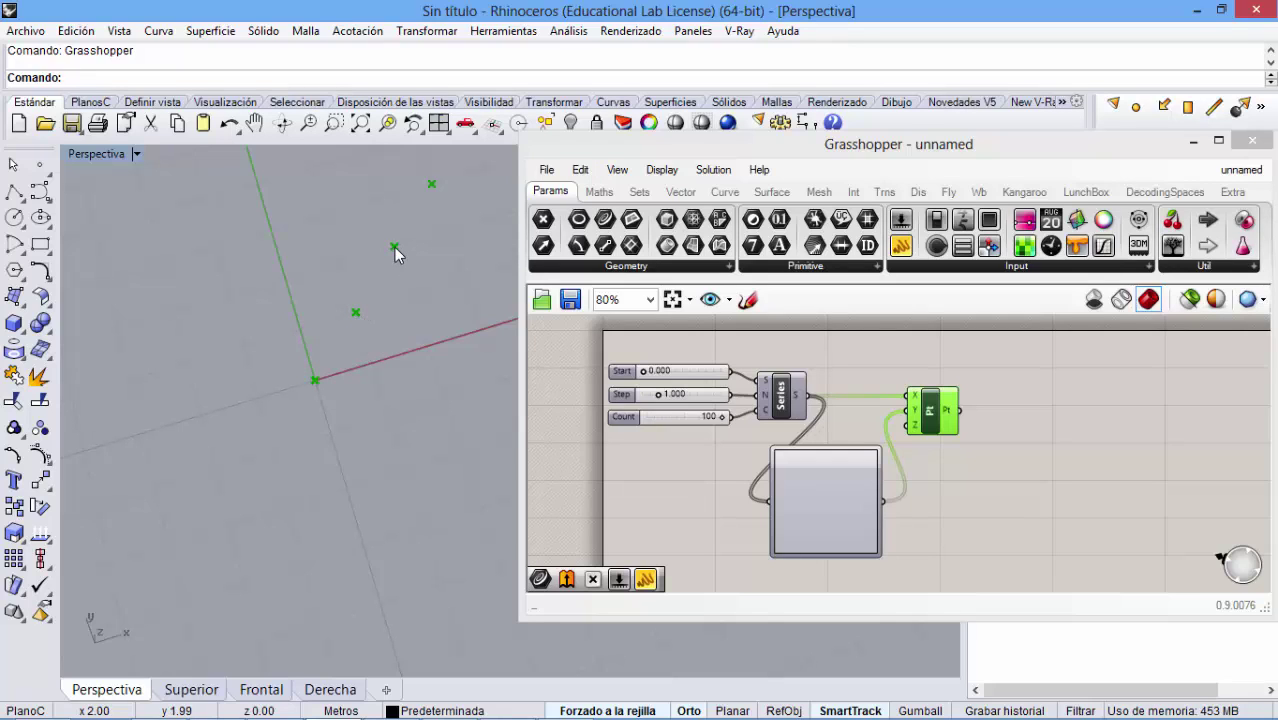
pyautogui.moveTo(378, 359); pyautogui.dragTo(400, 310, button='right')
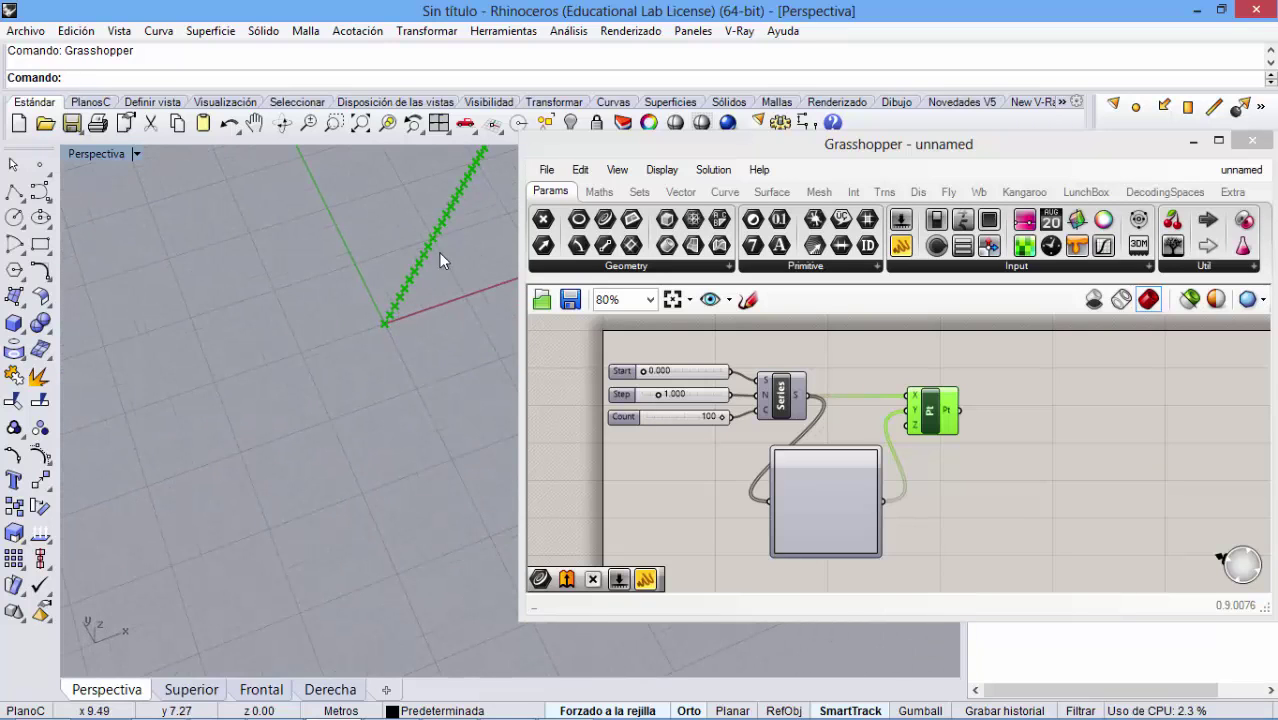
pyautogui.keyDown('shift'); pyautogui.moveTo(441, 260); pyautogui.dragTo(285, 434, button='right'); pyautogui.keyUp('shift')
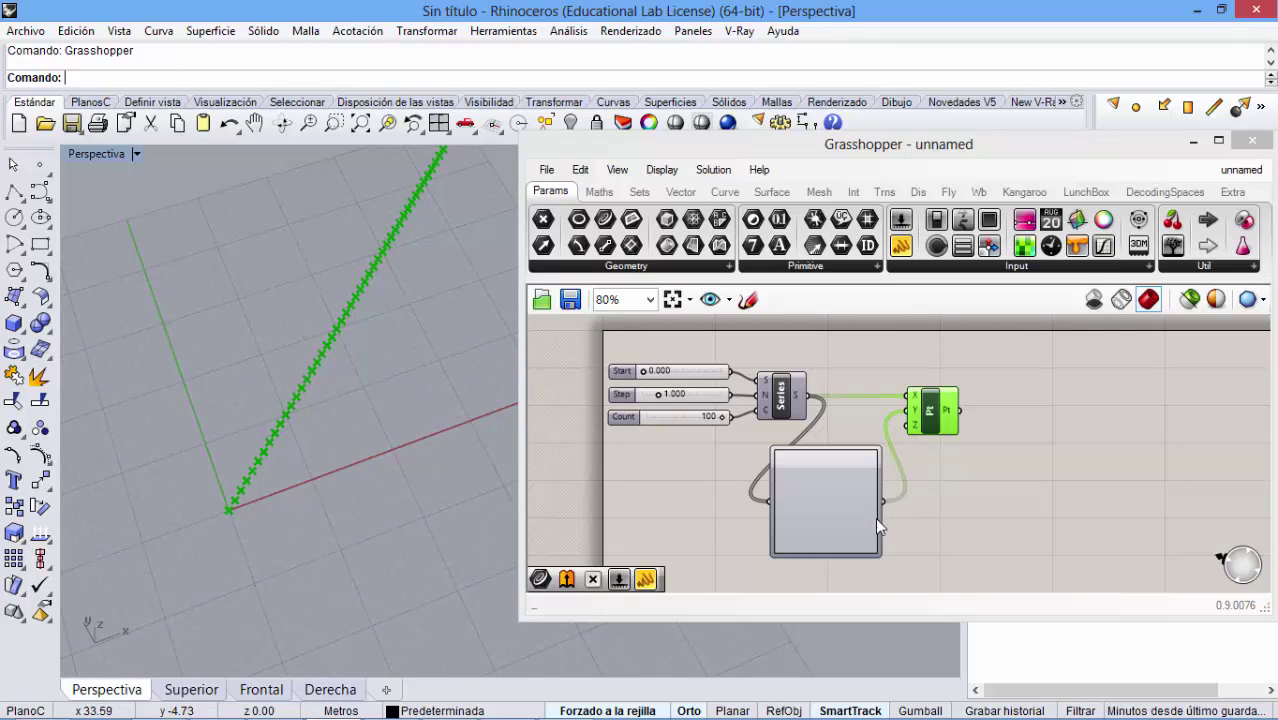
# - Check the values reaching the point component's Y input and set the Graph Mapper's graph type to Bezier
pyautogui.click(831, 499)
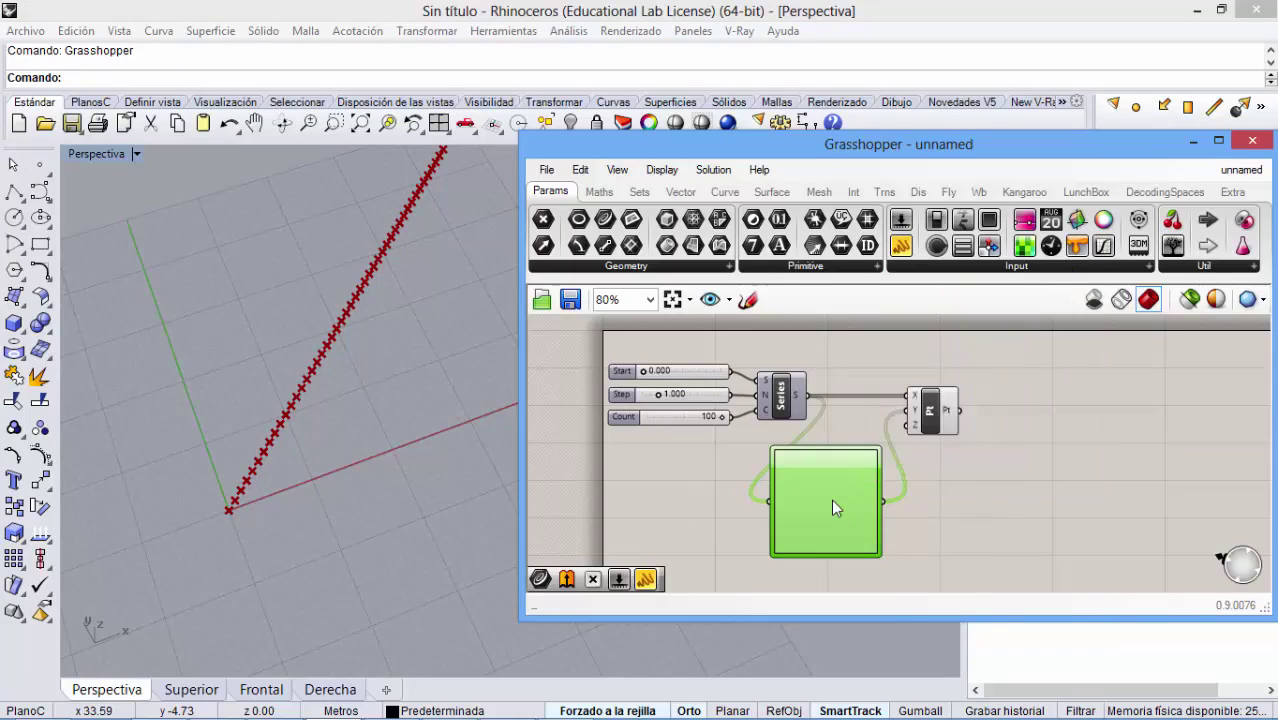
pyautogui.rightClick(831, 499)
pyautogui.moveTo(884, 678)
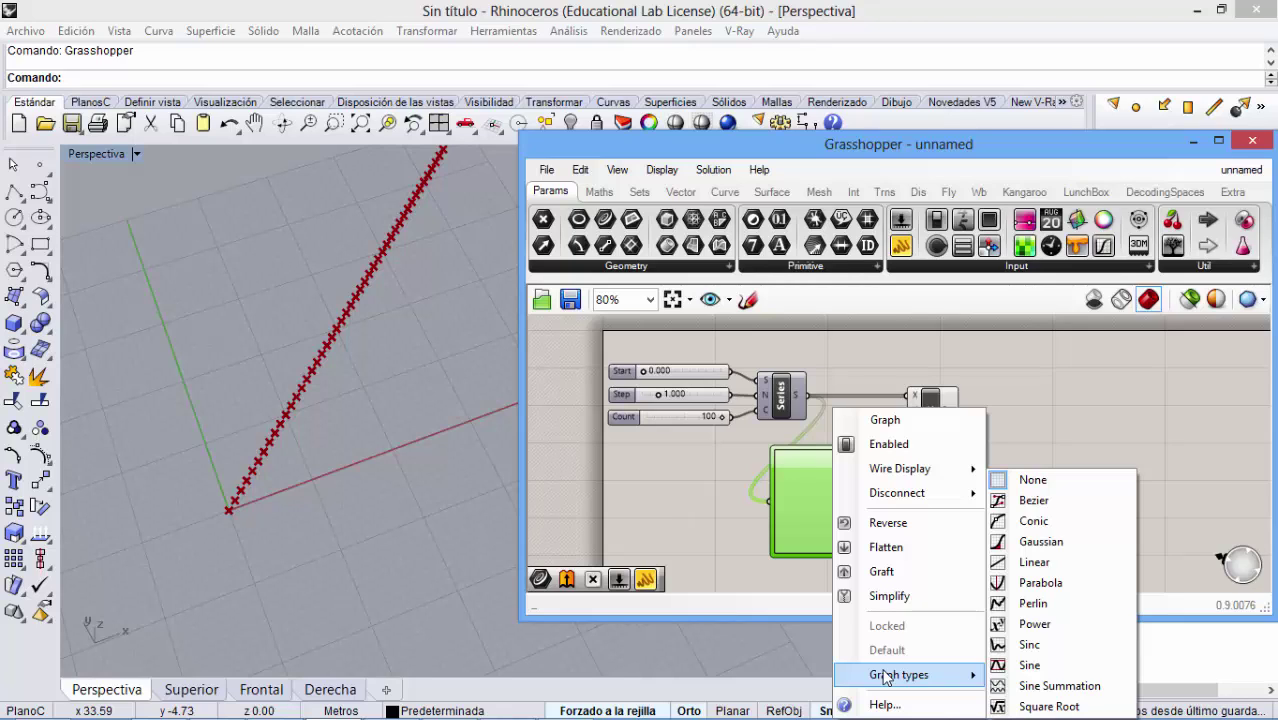
pyautogui.click(814, 404)
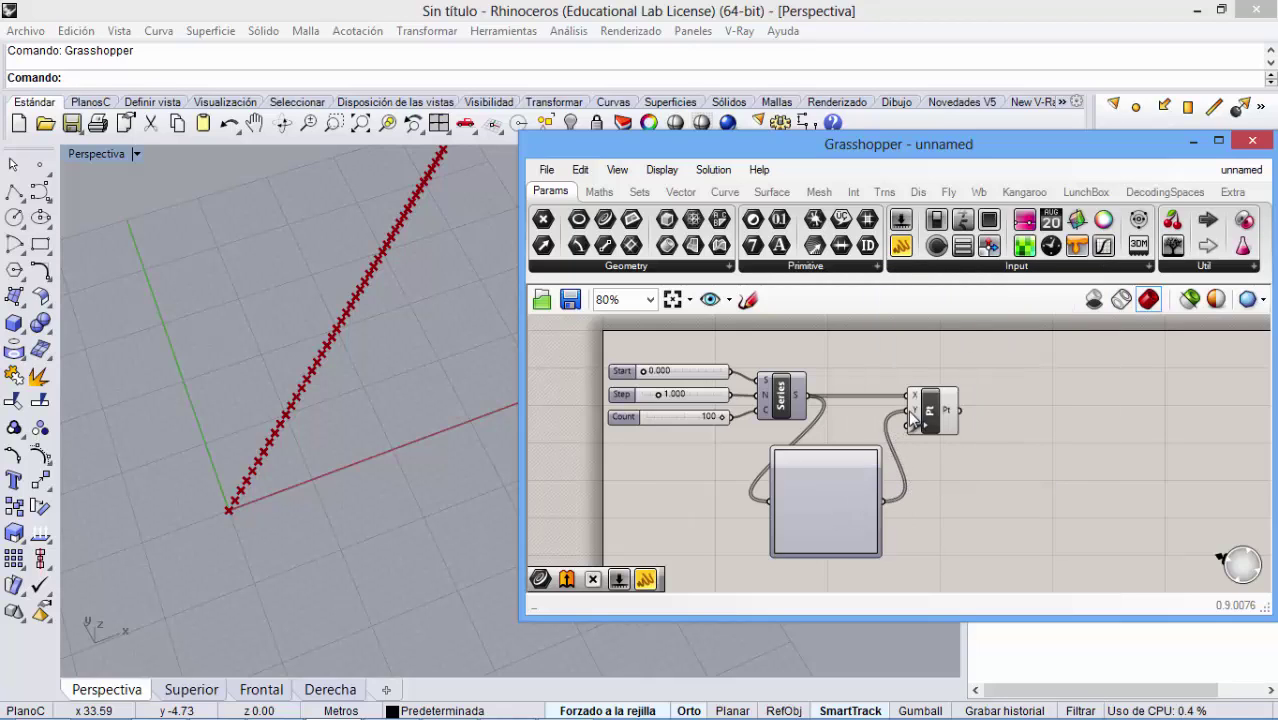
pyautogui.moveTo(918, 418)
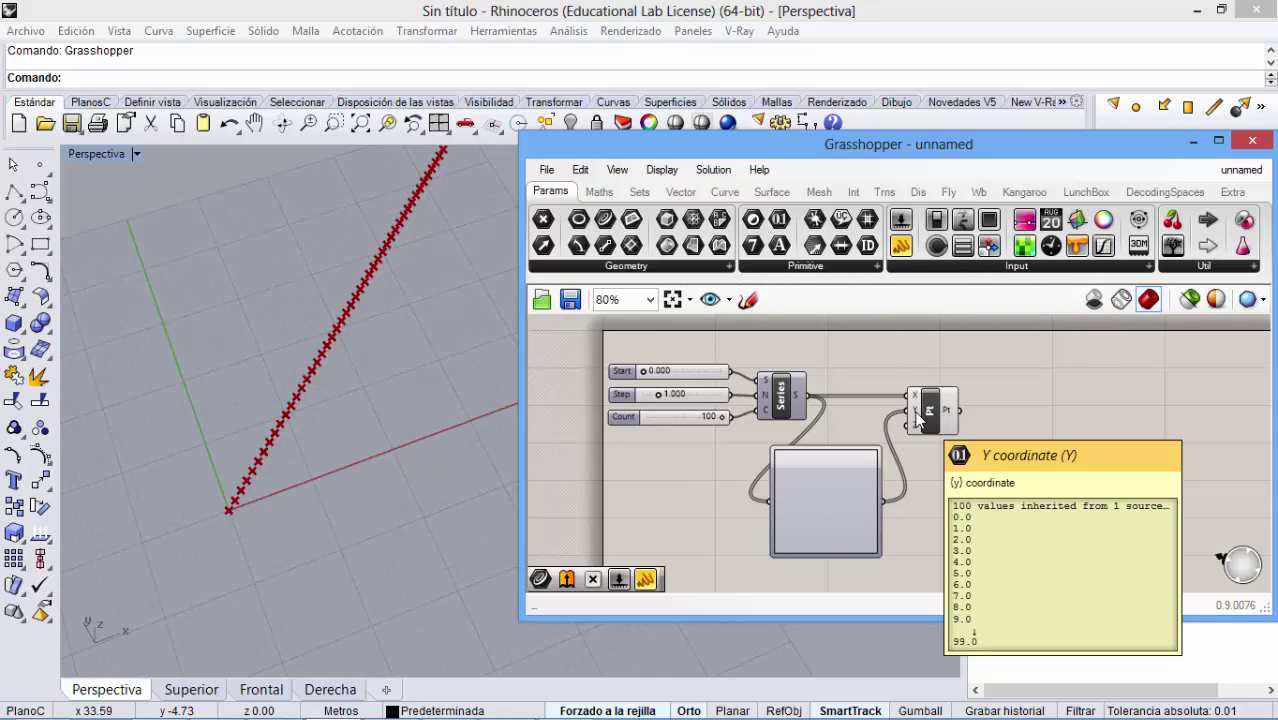
pyautogui.rightClick(826, 492)
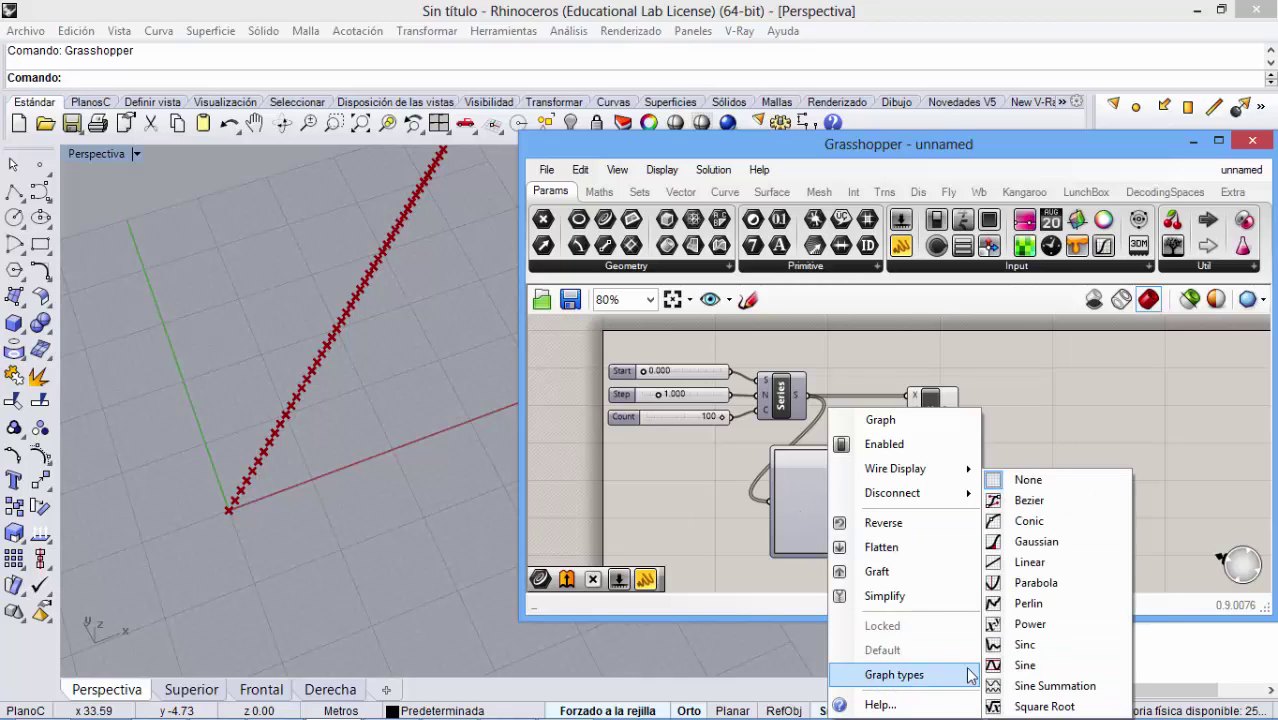
pyautogui.click(1029, 501)
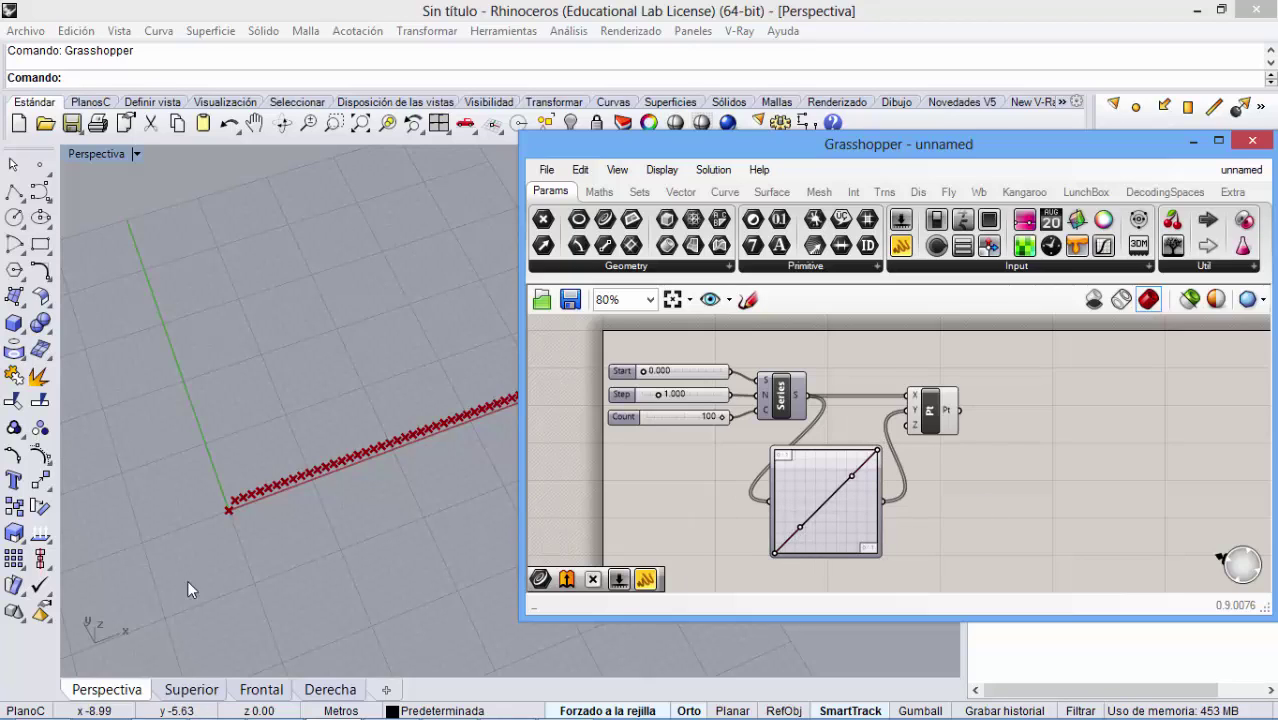
# - Compare the Graph Mapper's domain limits with the resulting point row in the Rhino view, from the origin to its far end
pyautogui.moveTo(193, 569); pyautogui.dragTo(203, 584, button='right')
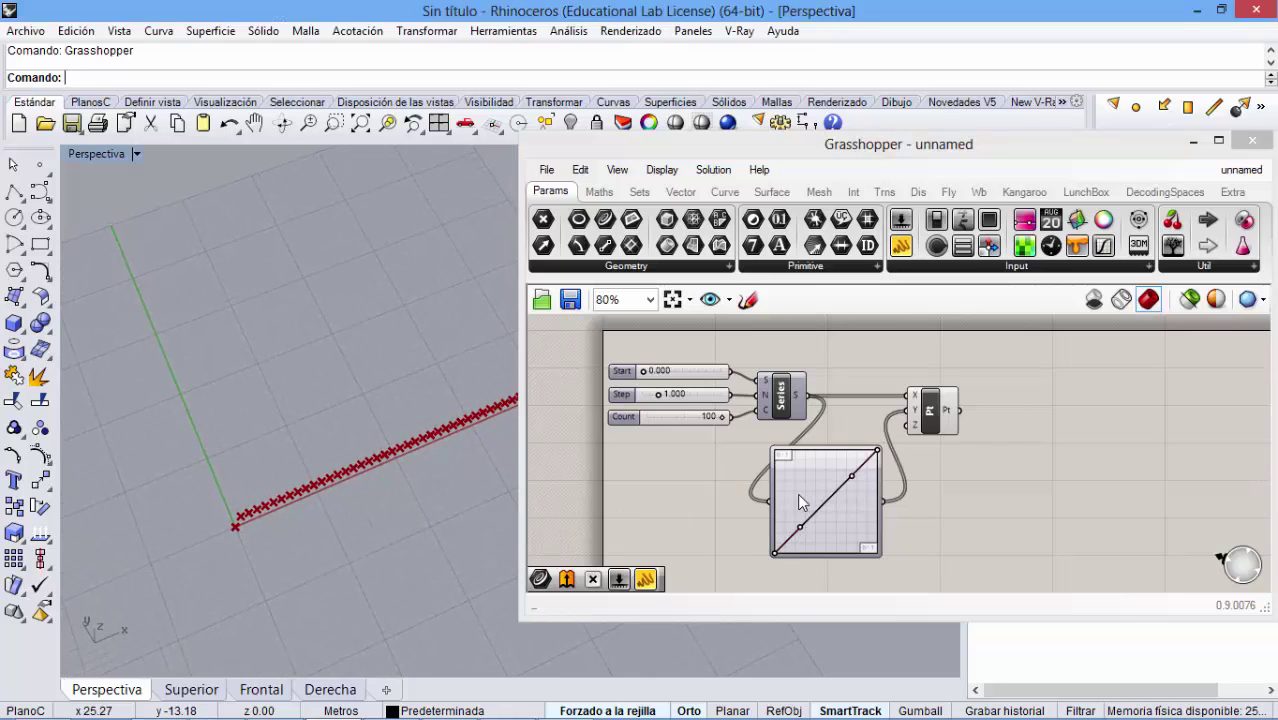
pyautogui.click(691, 495)
pyautogui.scroll(4, 782, 478)
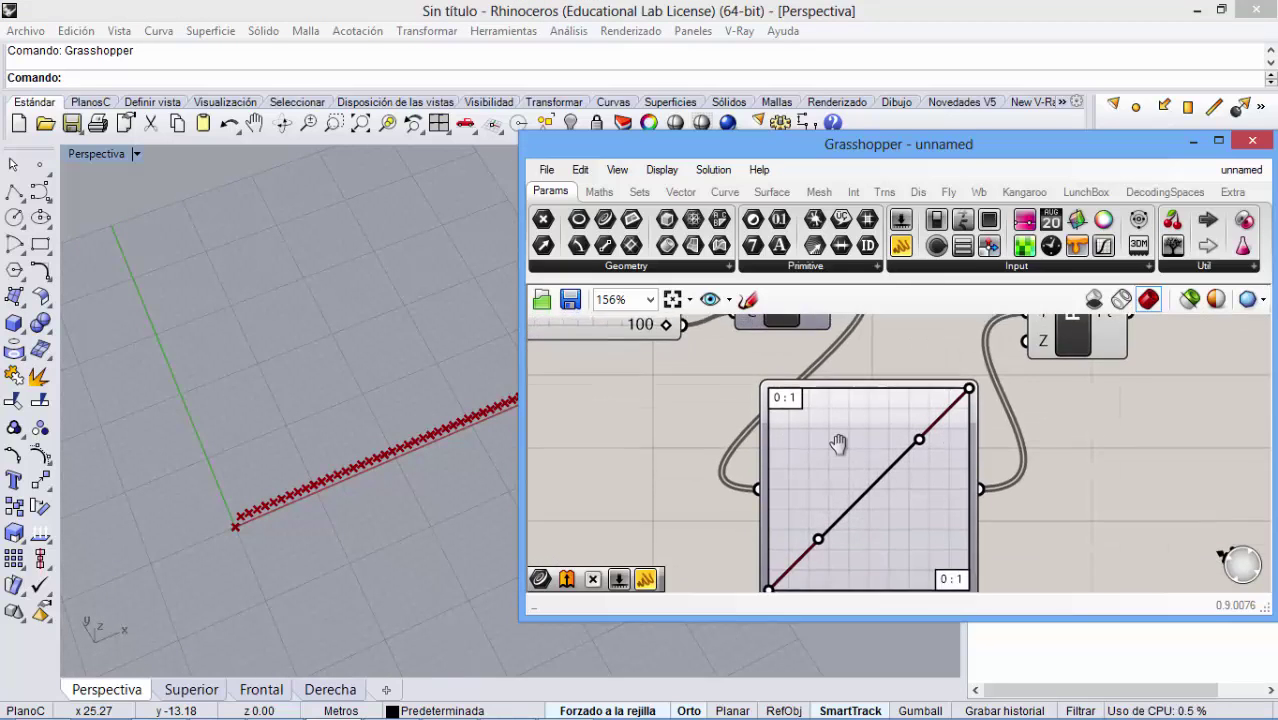
pyautogui.moveTo(838, 444); pyautogui.dragTo(825, 420, button='right')
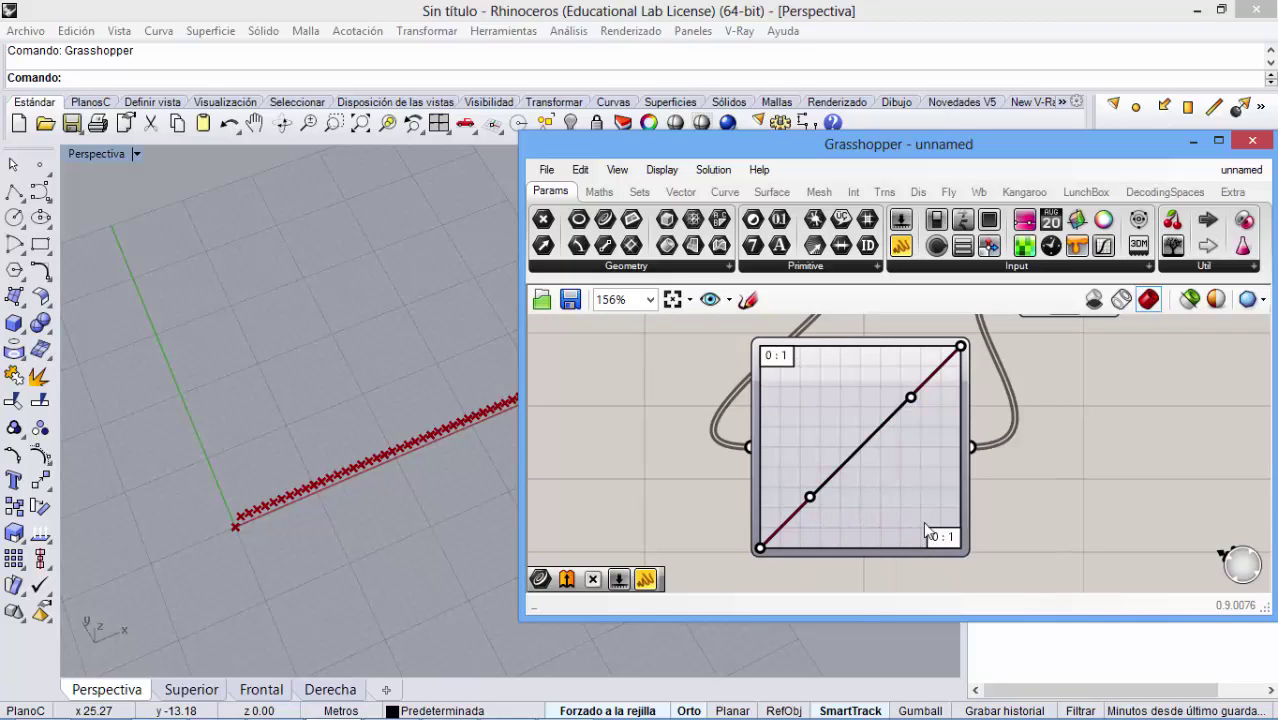
pyautogui.click(236, 530)
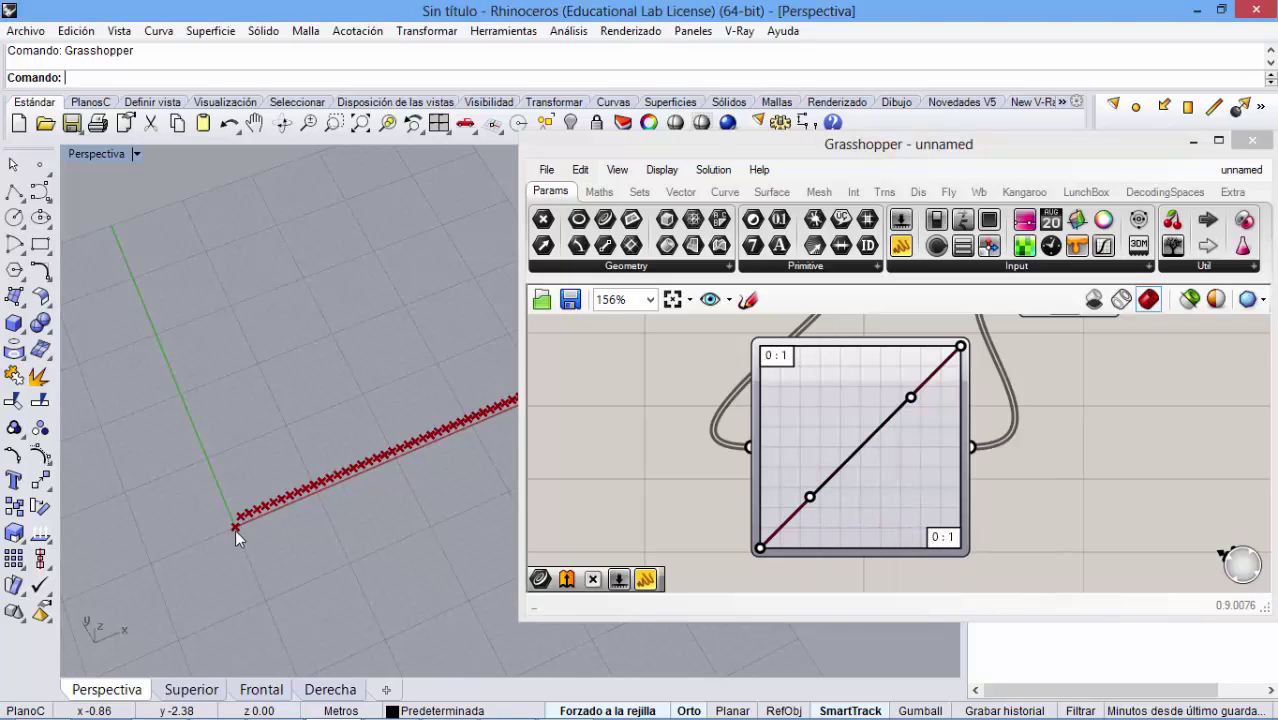
pyautogui.scroll(5, 235, 529)
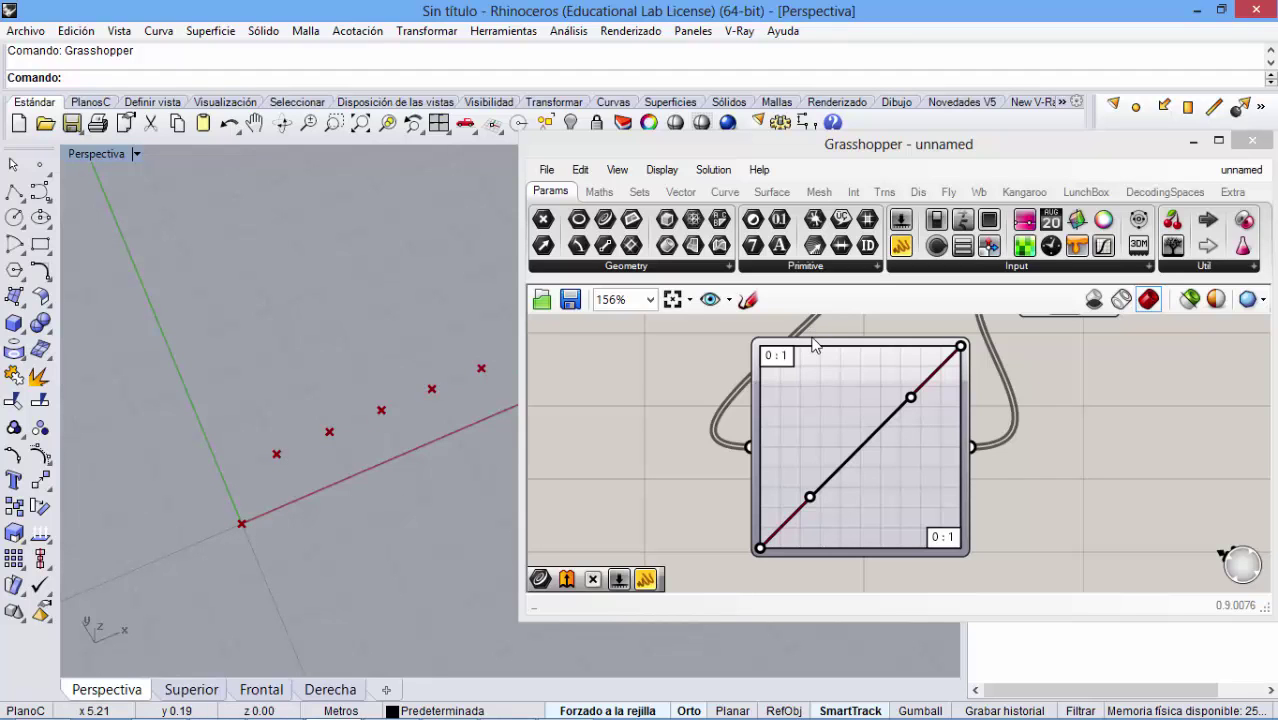
pyautogui.moveTo(271, 490); pyautogui.dragTo(379, 447, button='right')
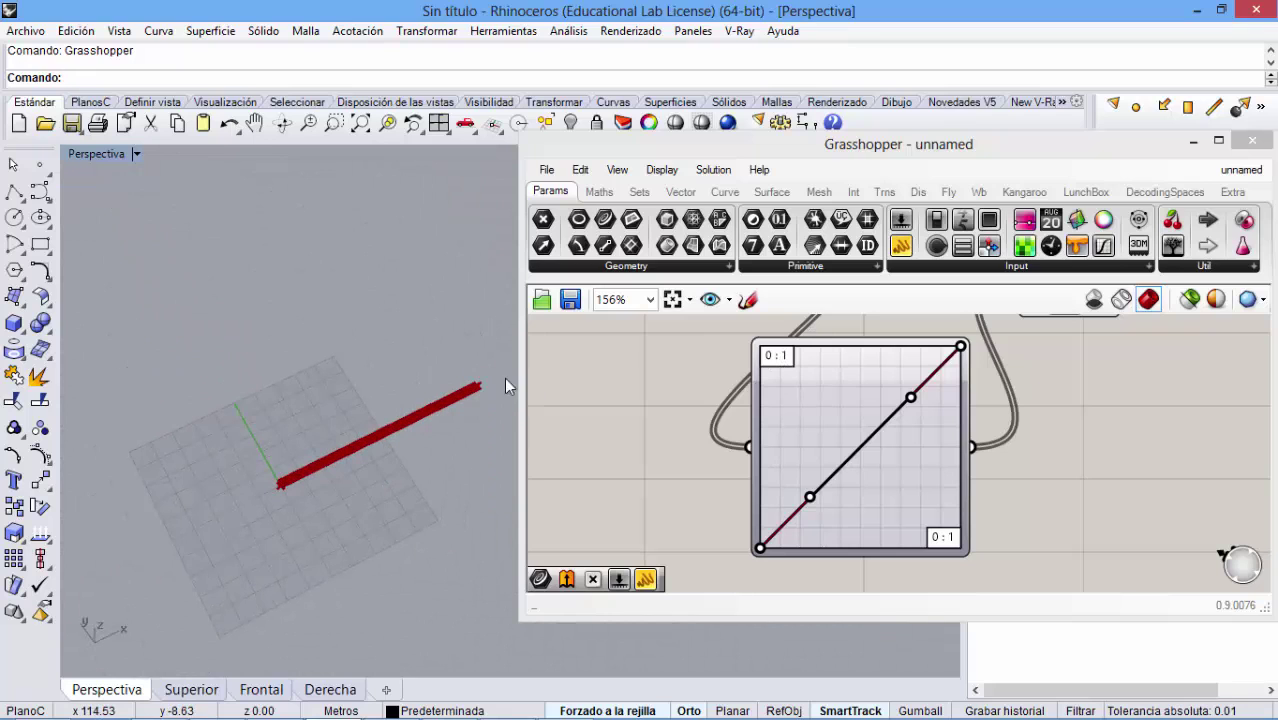
# - Set the Graph Mapper's upper X and Y domain limits to 100 in the Graph Editor
pyautogui.doubleClick(789, 369)
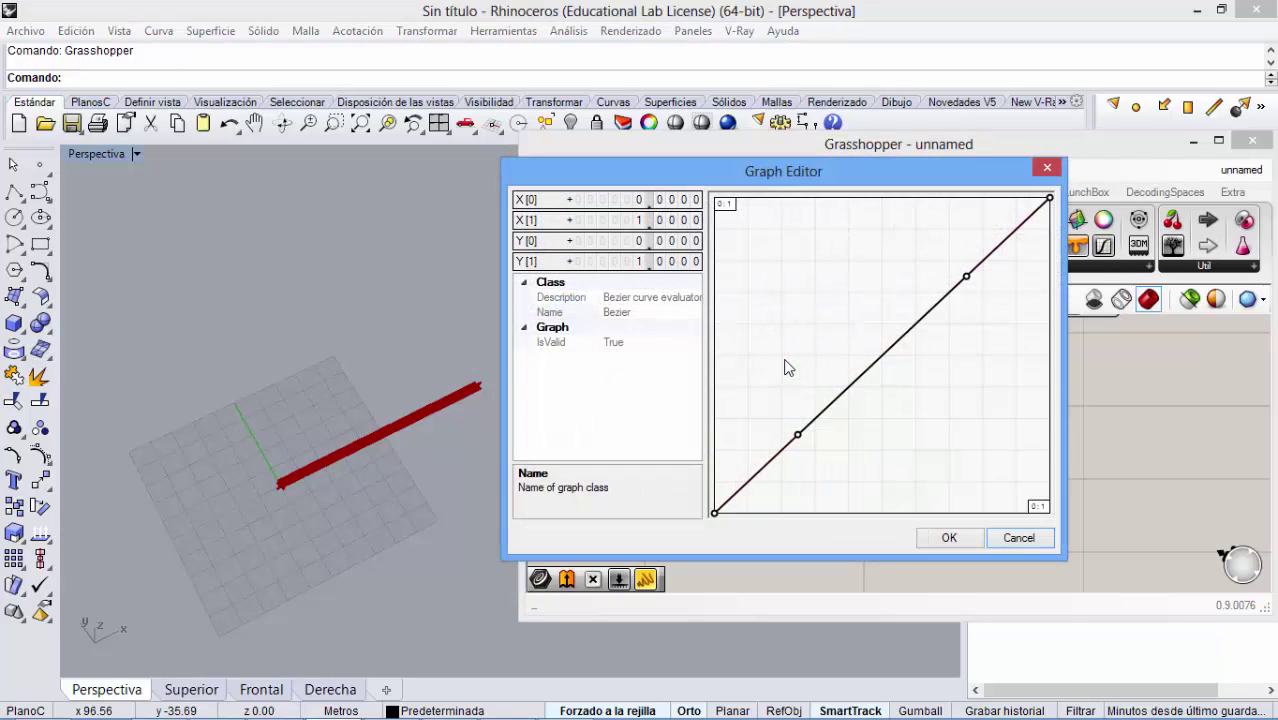
pyautogui.doubleClick(612, 222)
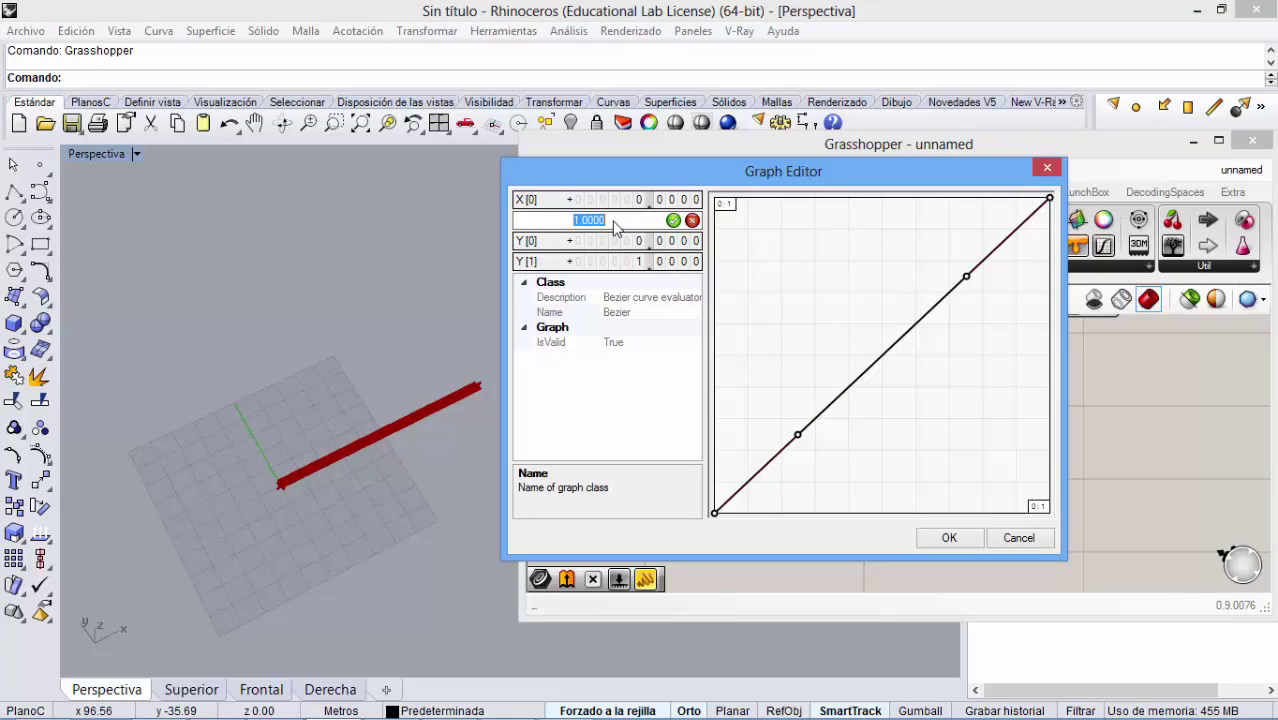
pyautogui.write('1')
pyautogui.doubleClick(638, 262)
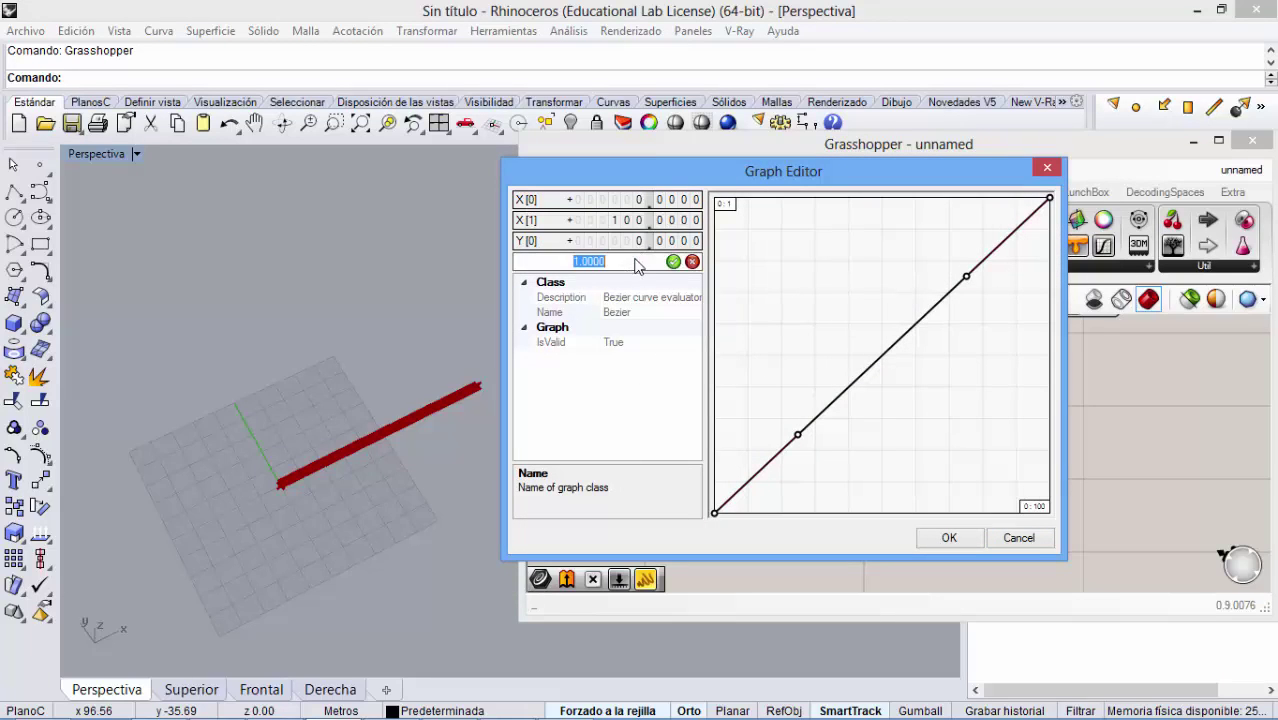
pyautogui.write('100')
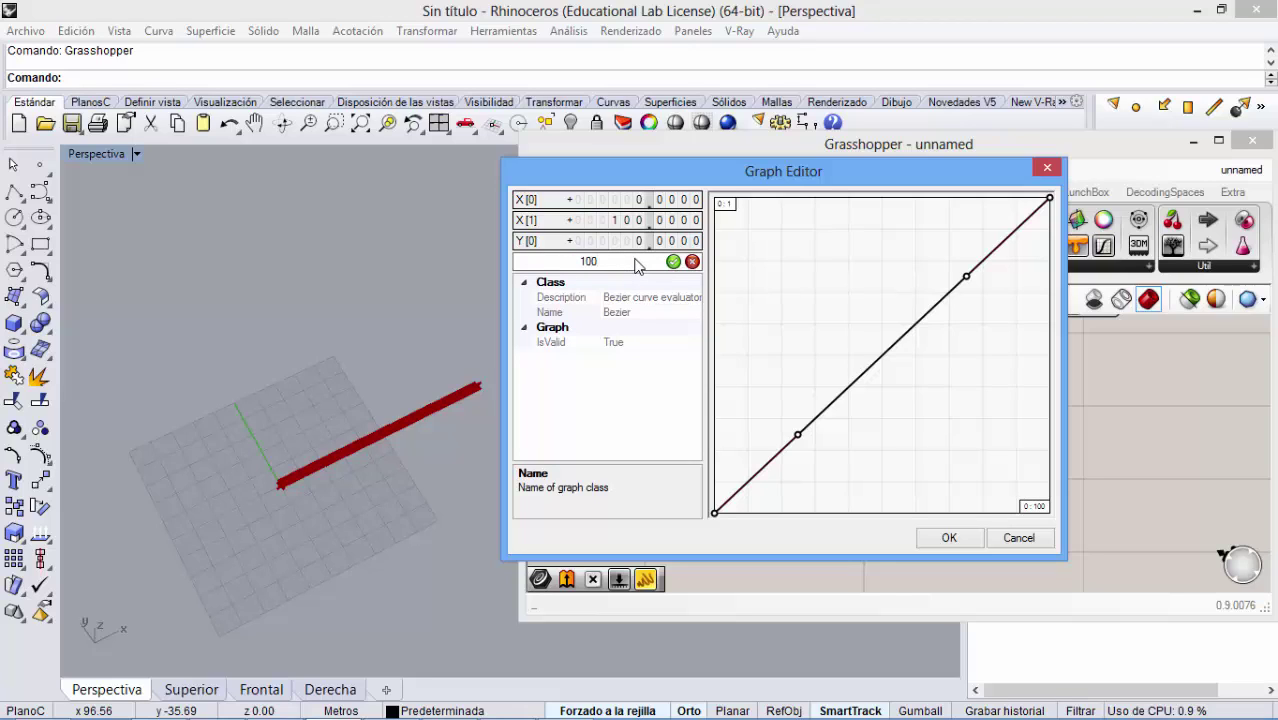
pyautogui.click(645, 394)
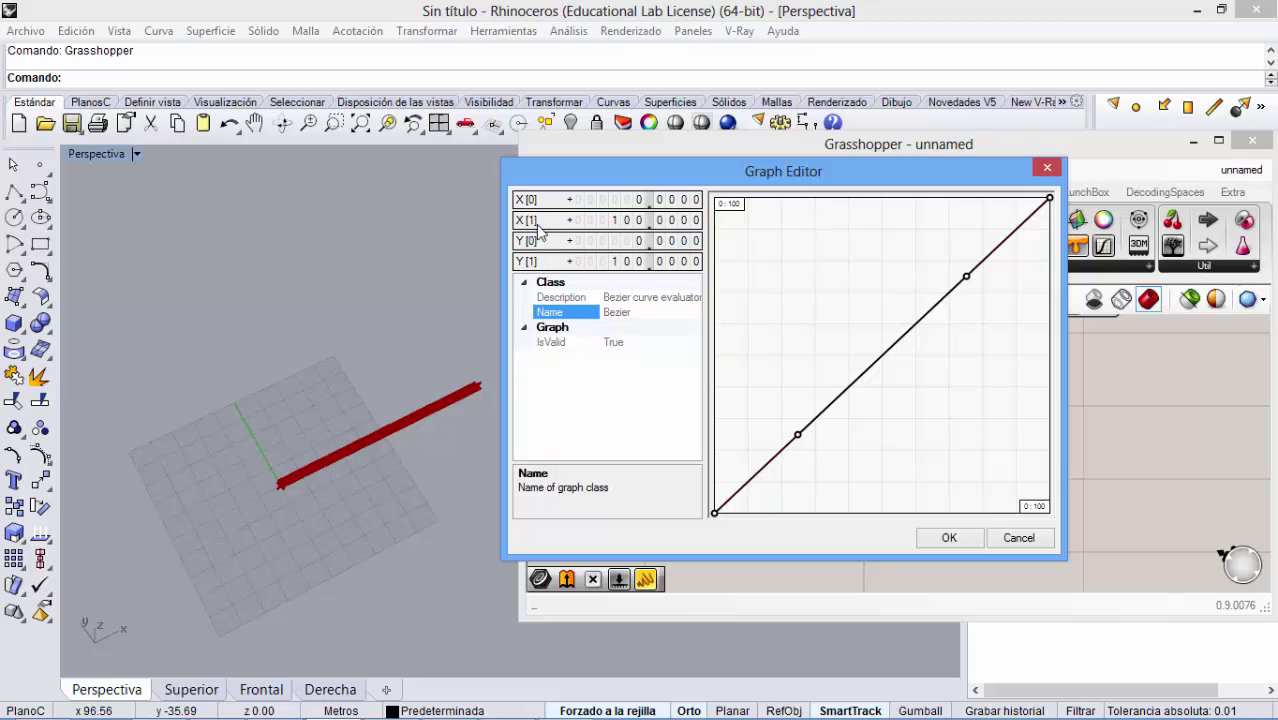
pyautogui.click(962, 538)
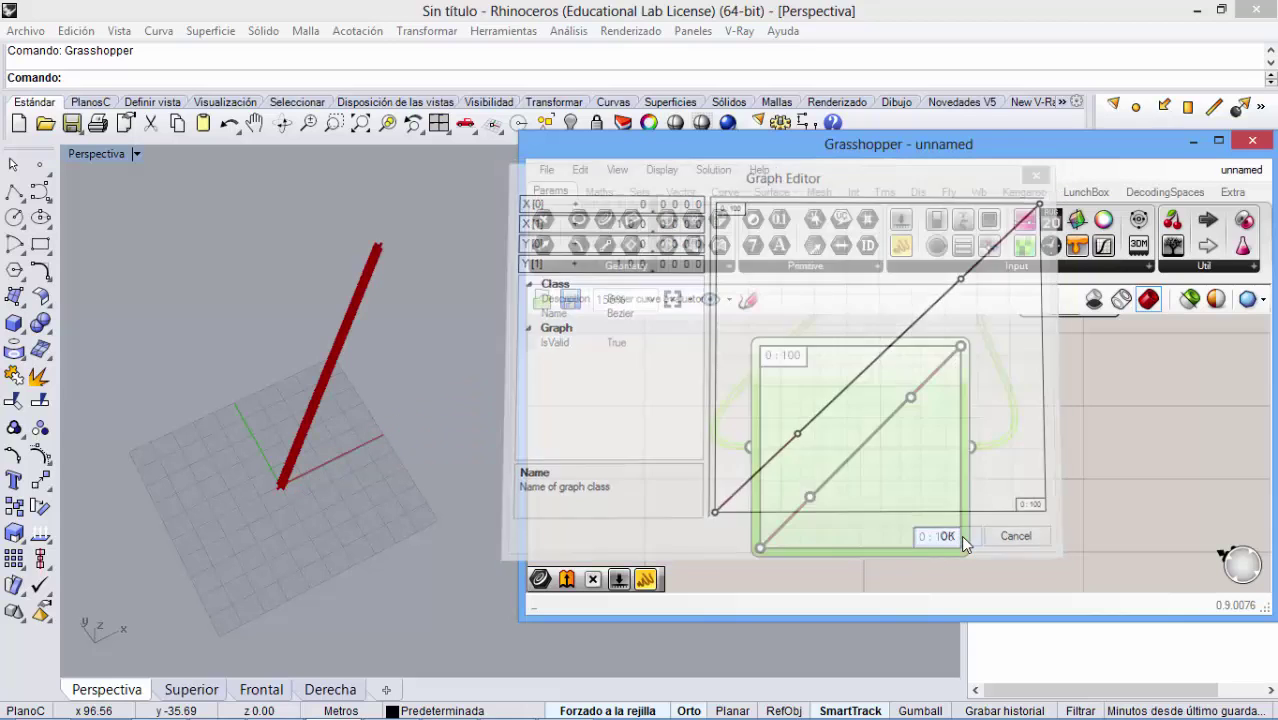
# - Bend the Bezier graph into an S-curve by raising the start handle steeply and lowering the end handle well below its endpoint
pyautogui.click(314, 489)
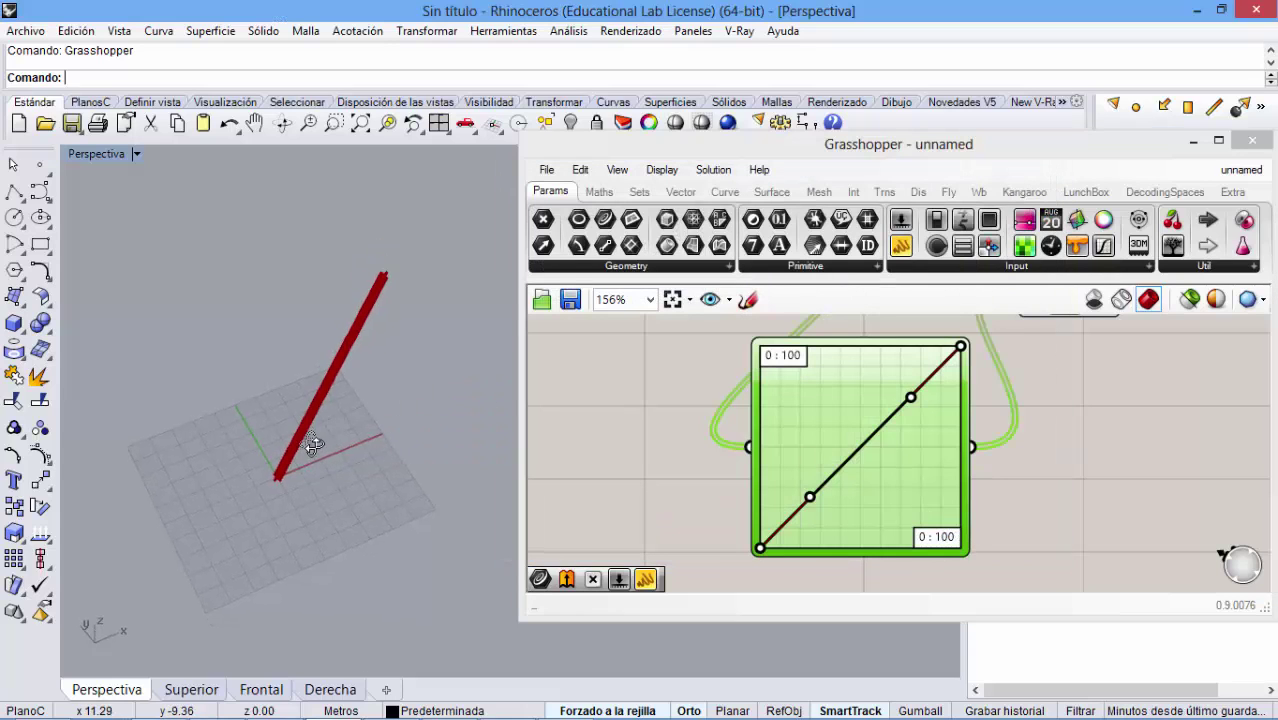
pyautogui.moveTo(313, 445); pyautogui.dragTo(397, 295, button='right')
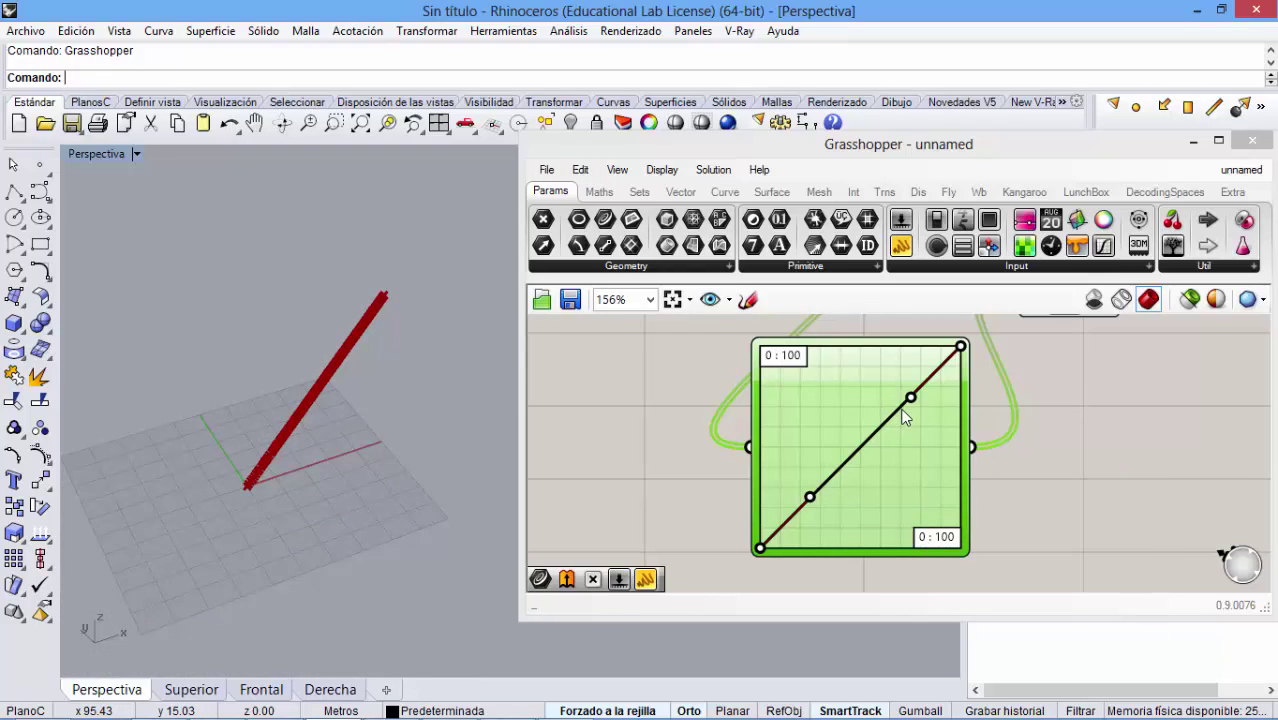
pyautogui.moveTo(300, 442)
pyautogui.mouseDown(button='right')
pyautogui.moveTo(344, 375)
pyautogui.moveTo(293, 461)
pyautogui.mouseUp(button='right')
pyautogui.moveTo(368, 426); pyautogui.dragTo(331, 362, button='right')
pyautogui.moveTo(276, 407); pyautogui.dragTo(274, 456, button='right')
pyautogui.scroll(2, 270, 455)
pyautogui.moveTo(811, 497); pyautogui.dragTo(773, 451)
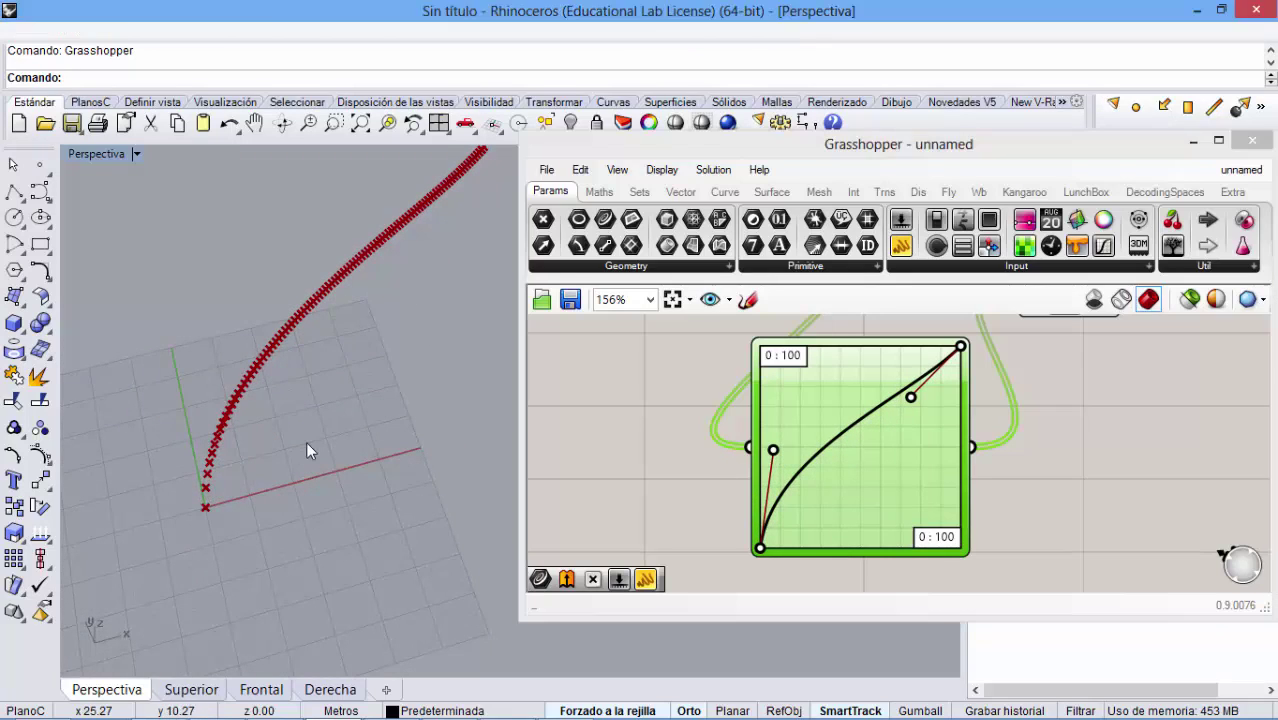
pyautogui.moveTo(308, 448); pyautogui.dragTo(325, 388, button='right')
pyautogui.moveTo(909, 401); pyautogui.dragTo(952, 488)
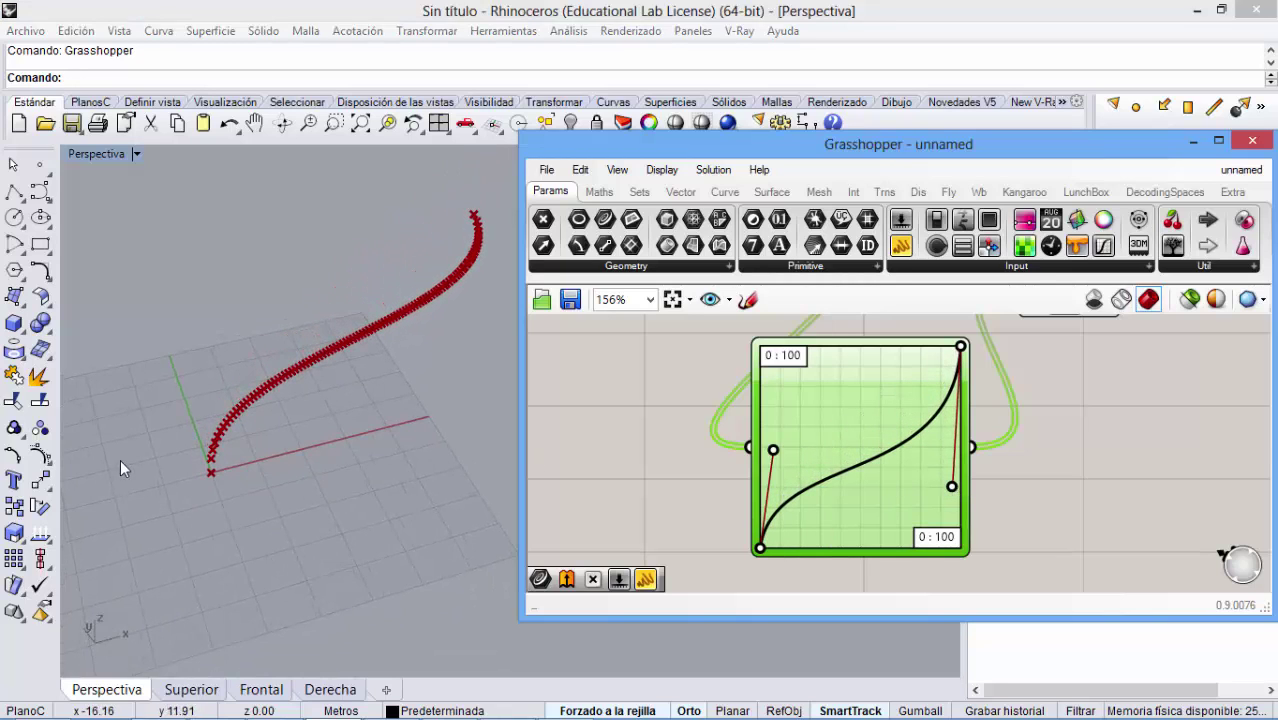
pyautogui.moveTo(377, 494); pyautogui.dragTo(372, 411, button='right')
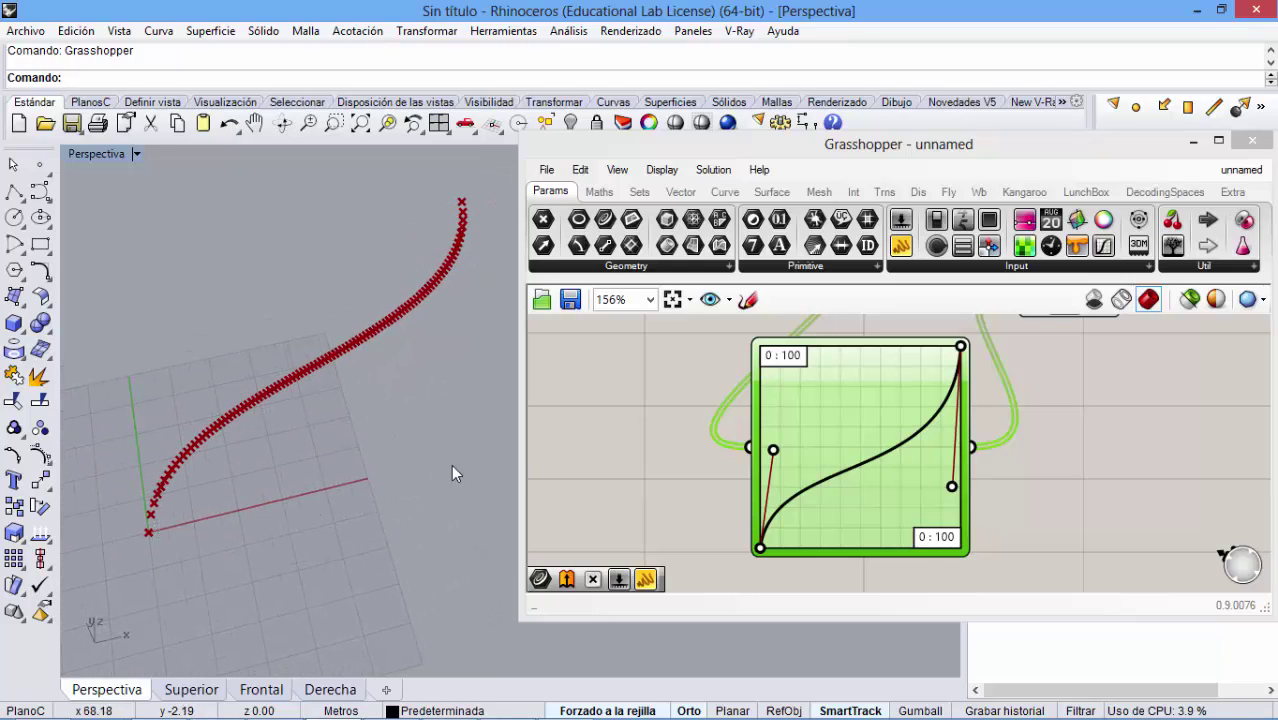
pyautogui.scroll(-5, 340, 505)
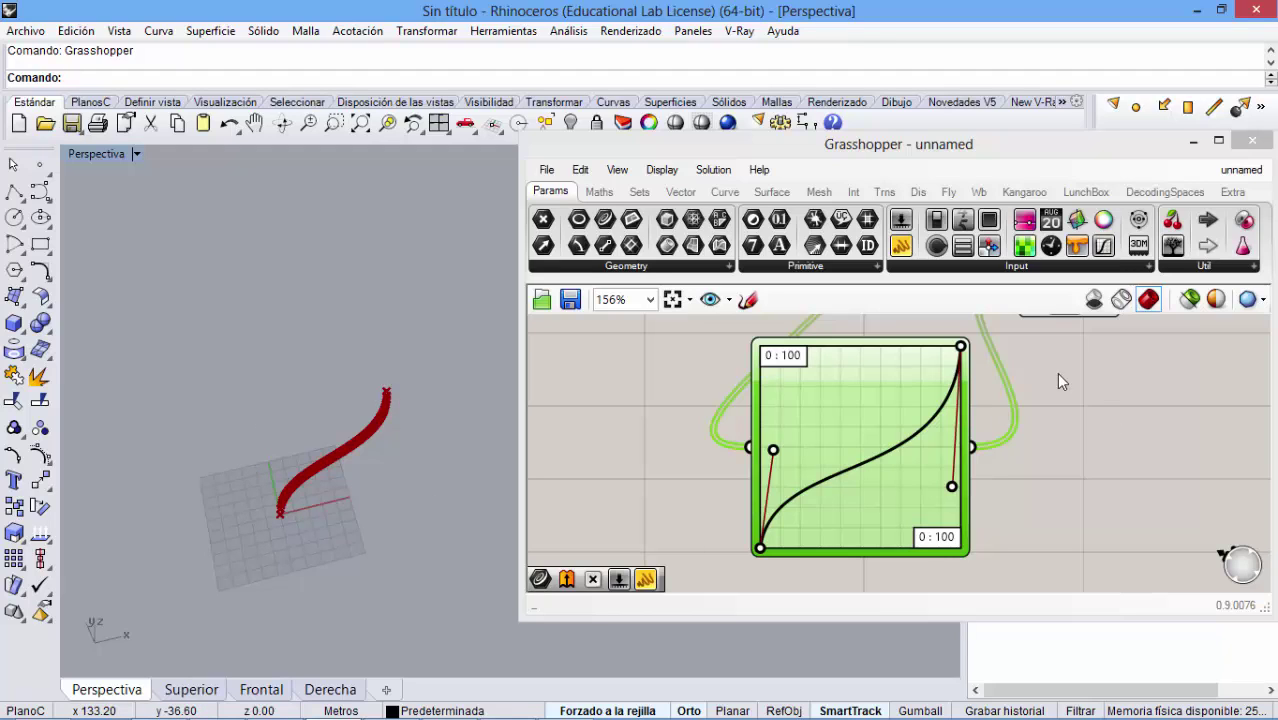
# - Soften the upper part of the S-curve by moving the Bezier end handle slightly inward and upward
pyautogui.moveTo(951, 488); pyautogui.dragTo(920, 466)
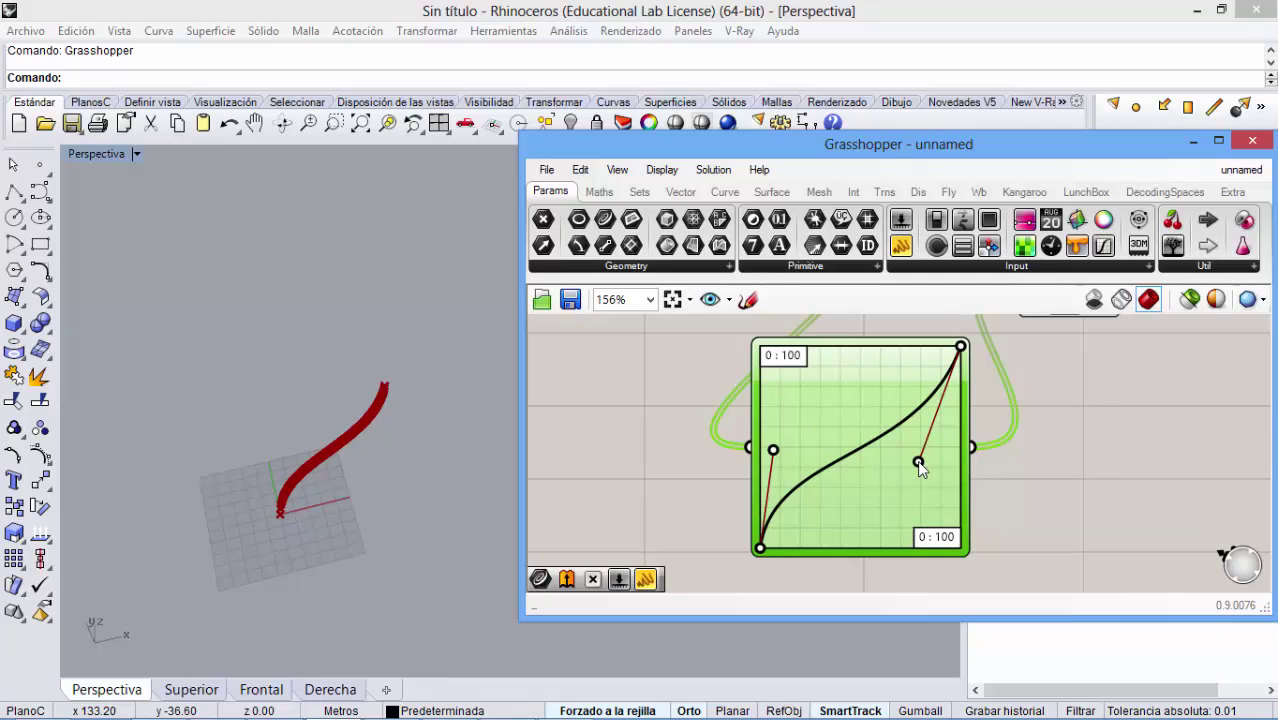
pyautogui.click(353, 489)
pyautogui.scroll(2, 356, 491)
pyautogui.moveTo(356, 490)
pyautogui.mouseDown(button='right')
pyautogui.moveTo(354, 425)
pyautogui.moveTo(357, 486)
pyautogui.mouseUp(button='right')
# - Rearrange the definition by moving the point component farther from the Series and placing the Graph Mapper above their connecting wire
pyautogui.moveTo(860, 430); pyautogui.dragTo(846, 481)
pyautogui.scroll(-5, 846, 481)
pyautogui.scroll(2, 846, 481)
pyautogui.moveTo(925, 429); pyautogui.dragTo(958, 421)
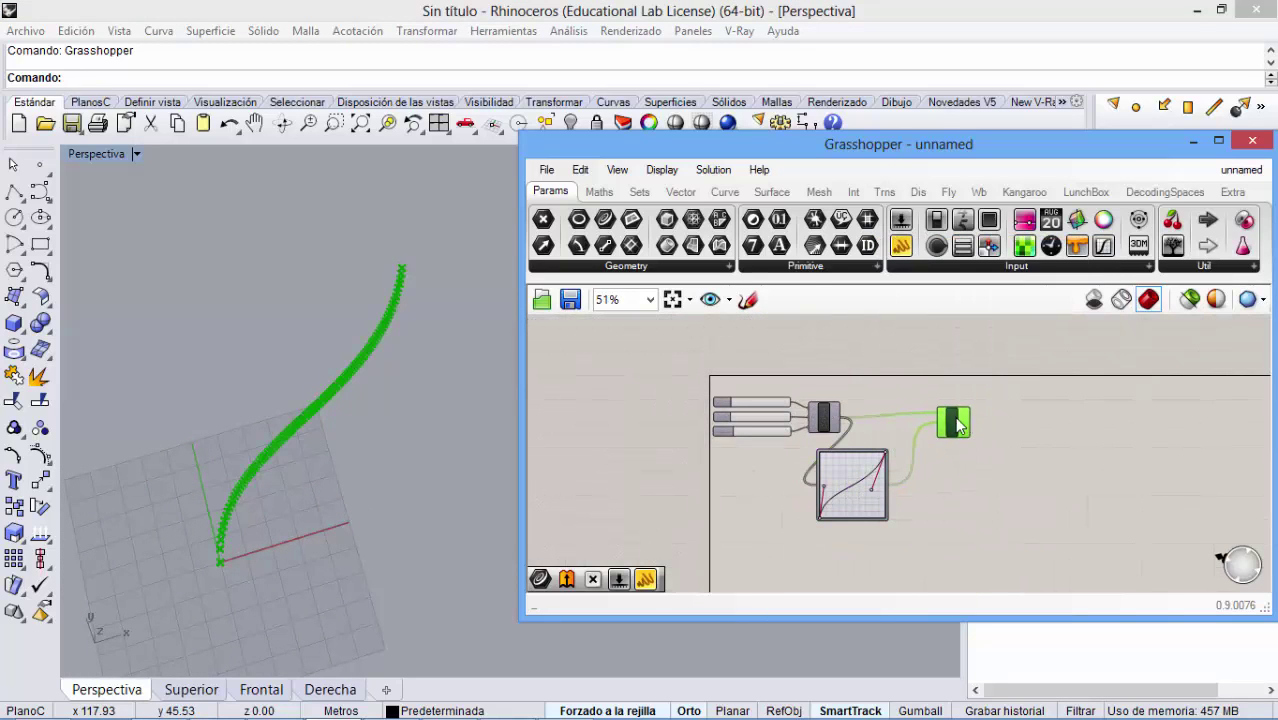
pyautogui.moveTo(854, 486); pyautogui.dragTo(890, 467)
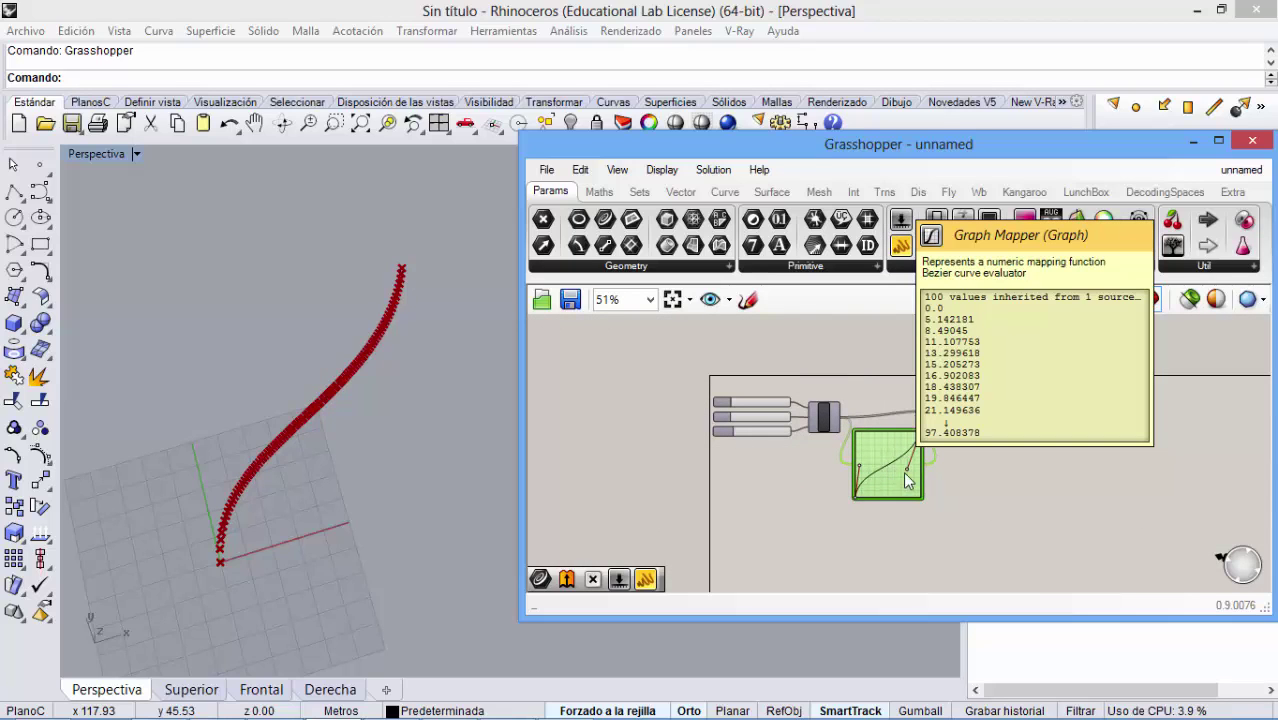
pyautogui.moveTo(907, 468); pyautogui.dragTo(905, 364)
# - Duplicate the Count slider into the free space below the Series and set the copy's rounding to real numbers (R)
pyautogui.scroll(5, 758, 428)
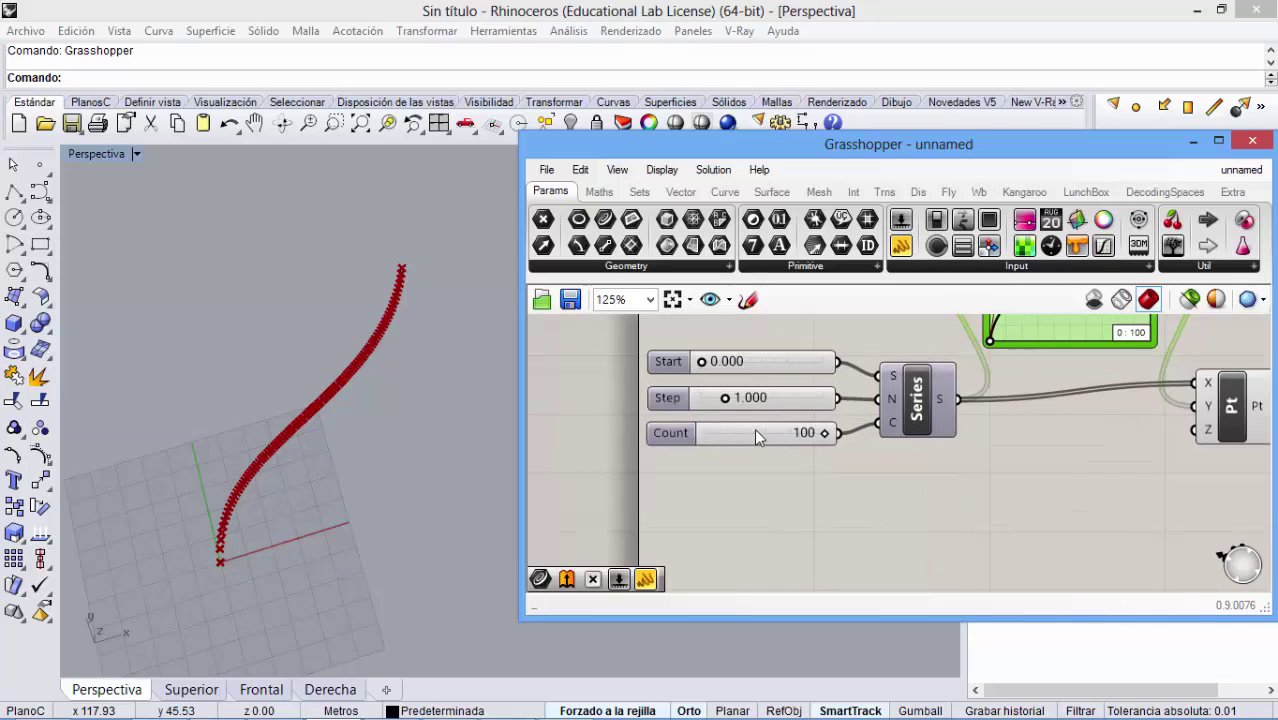
pyautogui.click(692, 433)
pyautogui.keyDown('alt'); pyautogui.moveTo(710, 452); pyautogui.dragTo(978, 510); pyautogui.keyUp('alt')
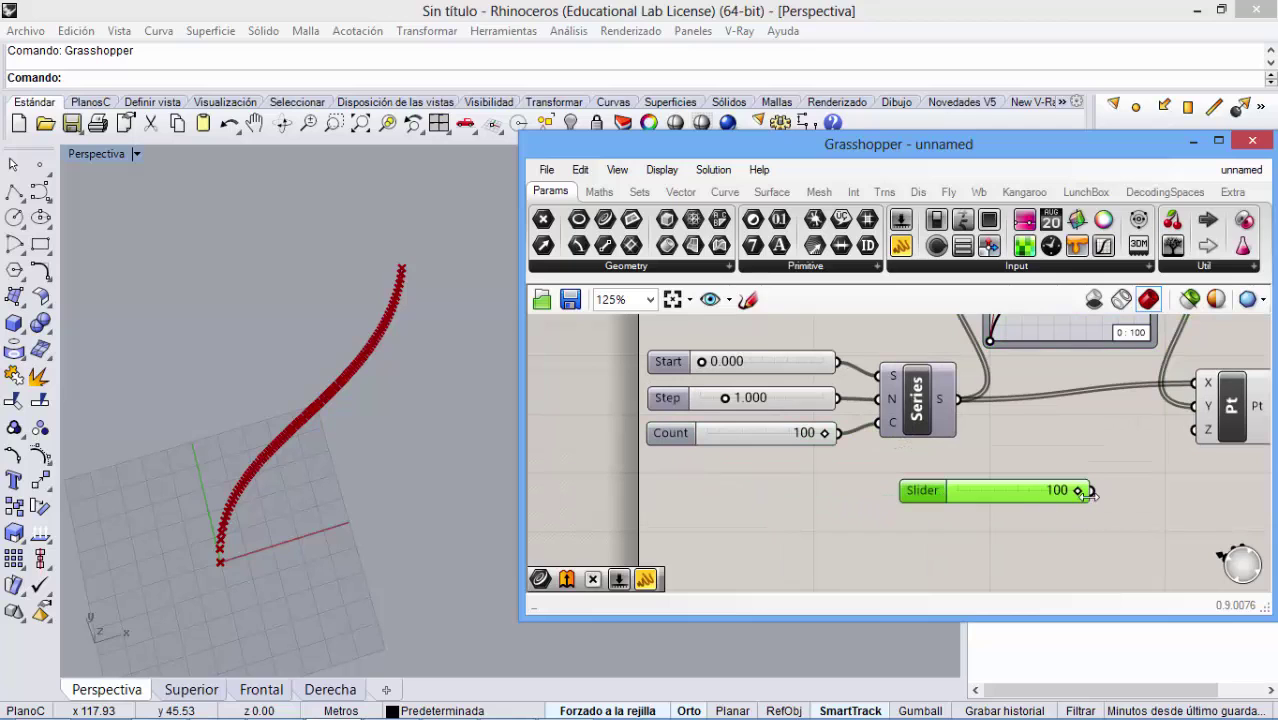
pyautogui.doubleClick(924, 492)
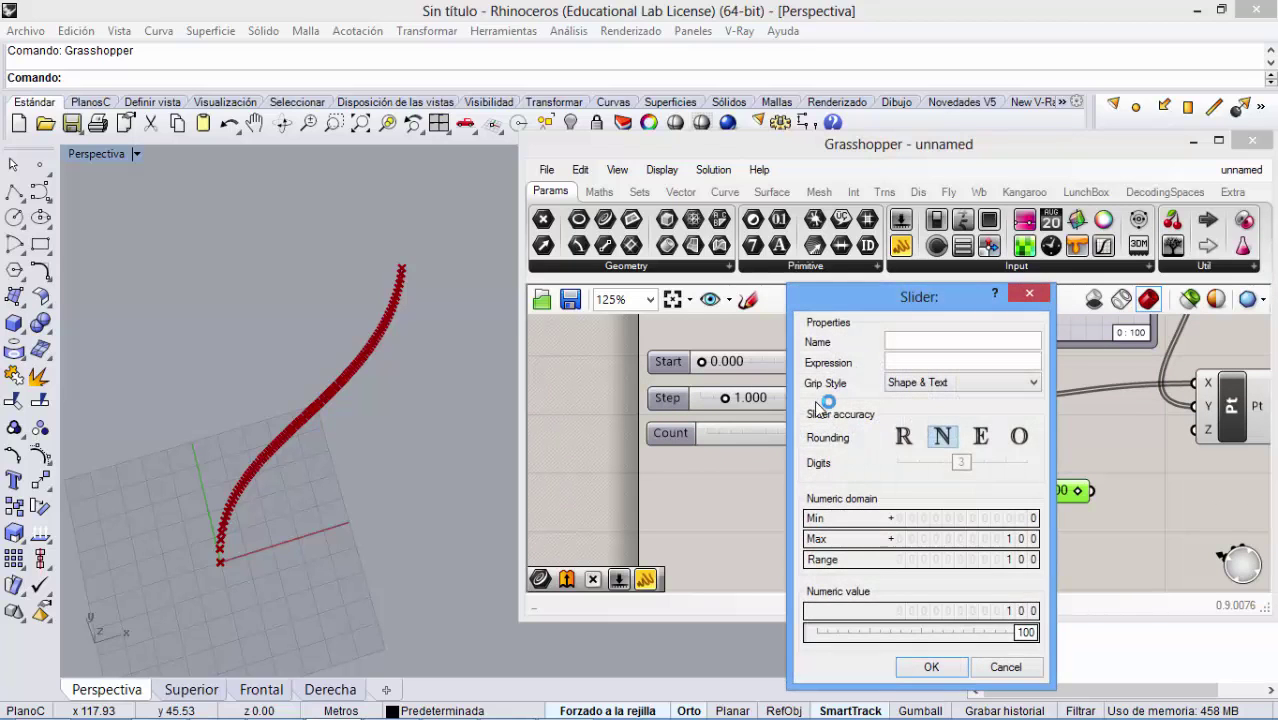
pyautogui.click(903, 437)
pyautogui.click(930, 668)
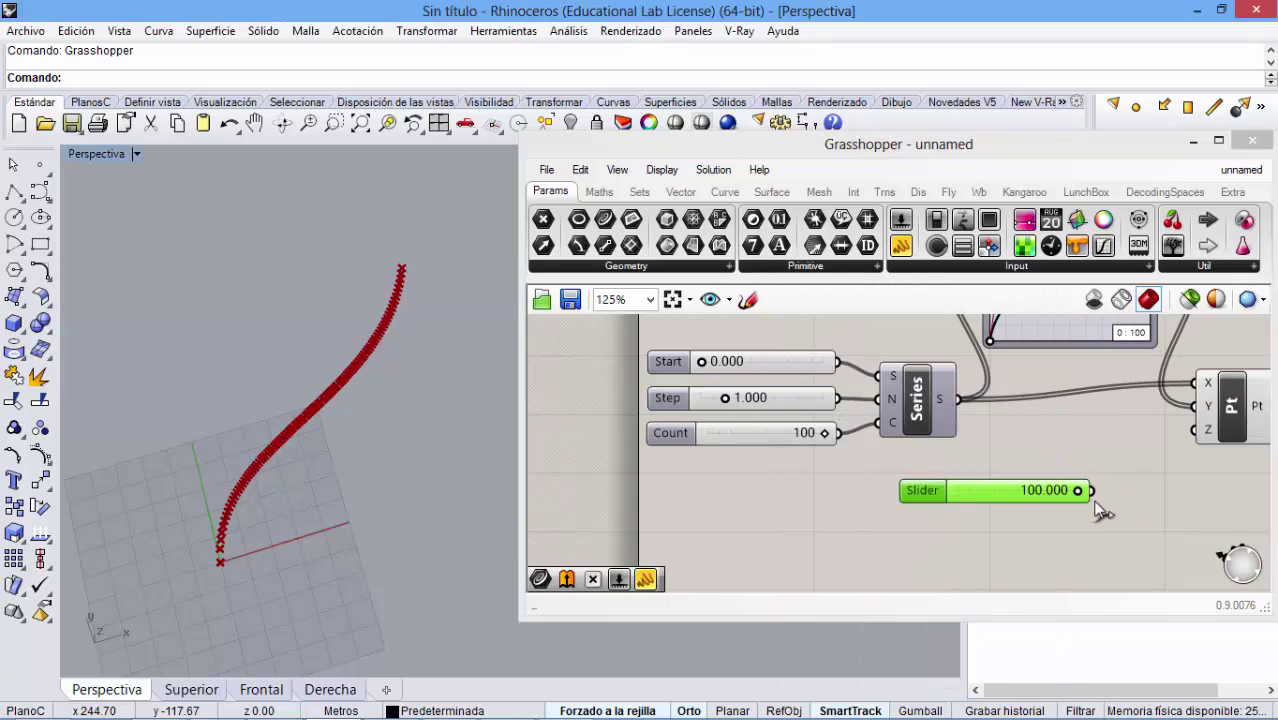
# - Wire the copied slider into the point component's Z input and set the Z coordinate to 0
pyautogui.moveTo(1093, 490); pyautogui.dragTo(1205, 431)
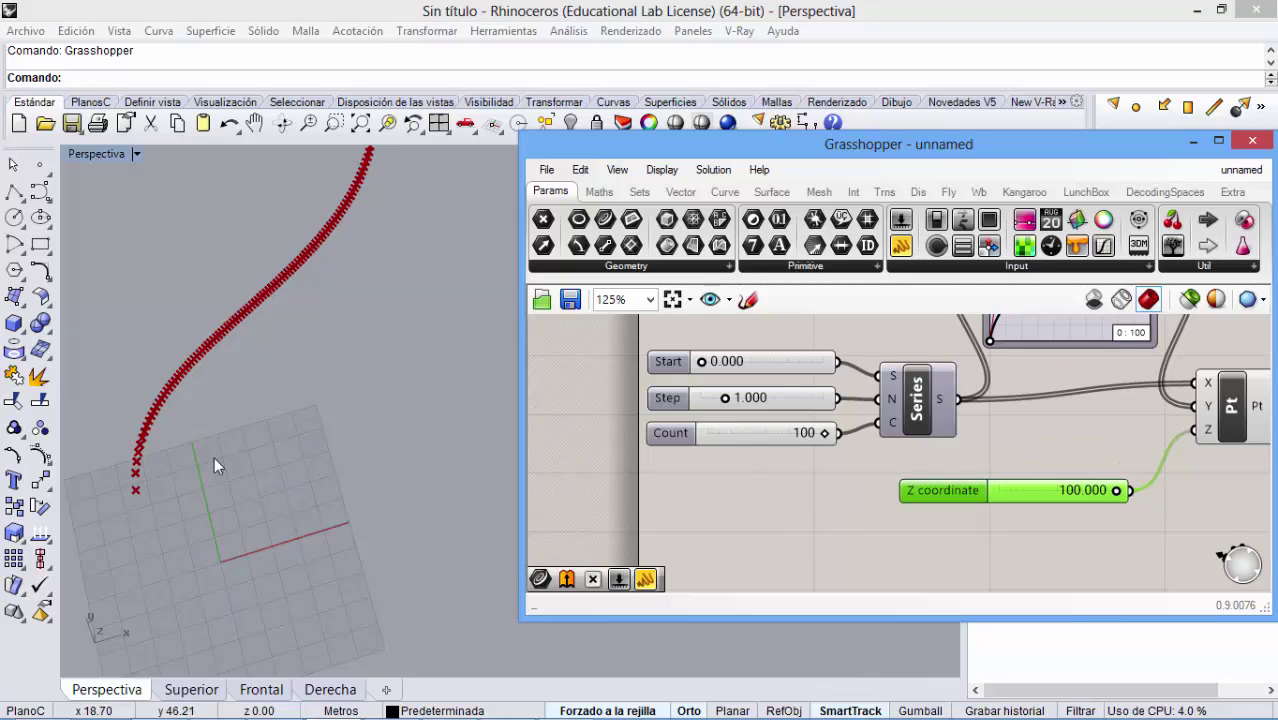
pyautogui.moveTo(251, 522)
pyautogui.mouseDown(button='right')
pyautogui.moveTo(342, 379)
pyautogui.moveTo(334, 288)
pyautogui.moveTo(314, 408)
pyautogui.moveTo(385, 304)
pyautogui.mouseUp(button='right')
pyautogui.scroll(-5, 338, 382)
pyautogui.scroll(-2, 338, 382)
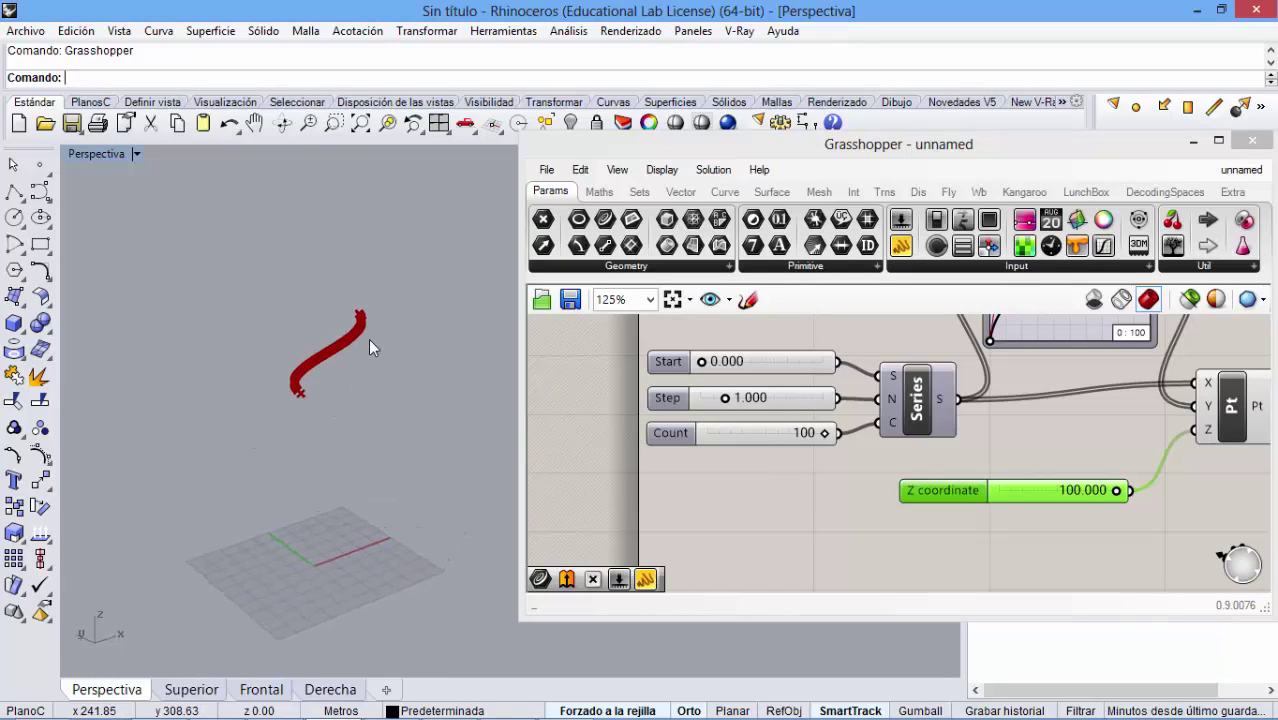
pyautogui.moveTo(1117, 490); pyautogui.dragTo(978, 516)
pyautogui.moveTo(452, 548); pyautogui.dragTo(380, 545, button='right')
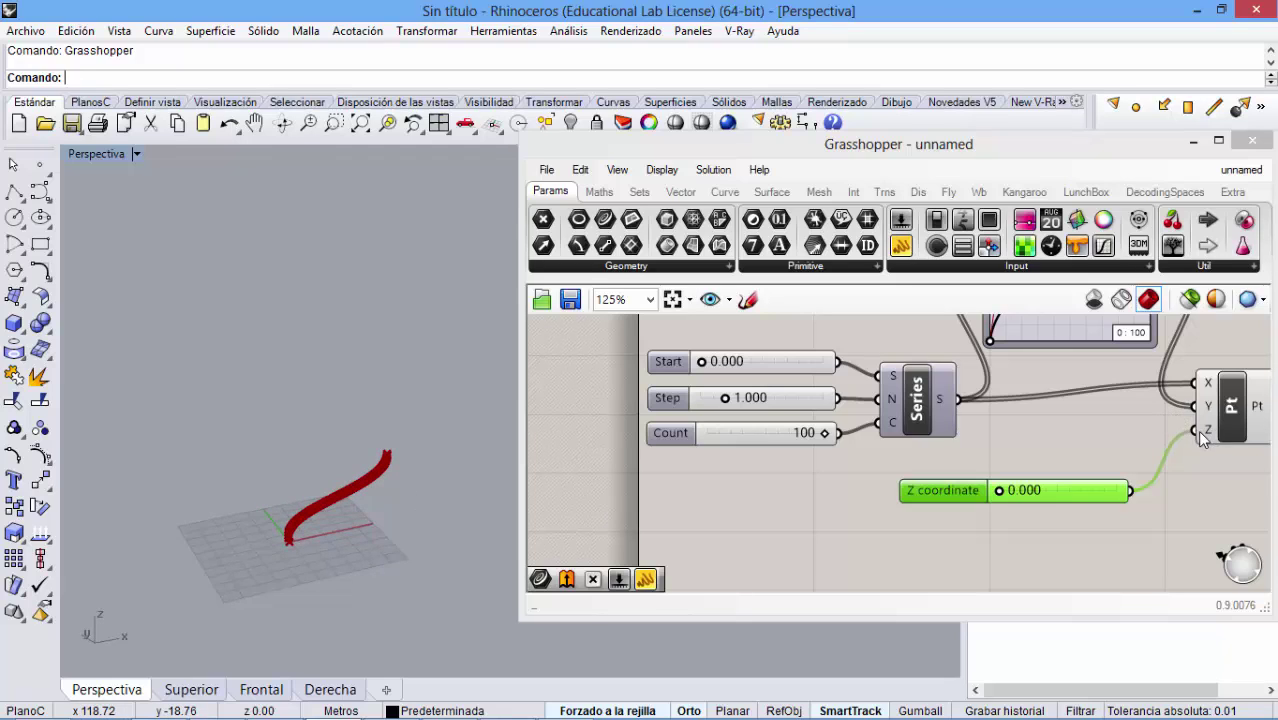
pyautogui.moveTo(1209, 432)
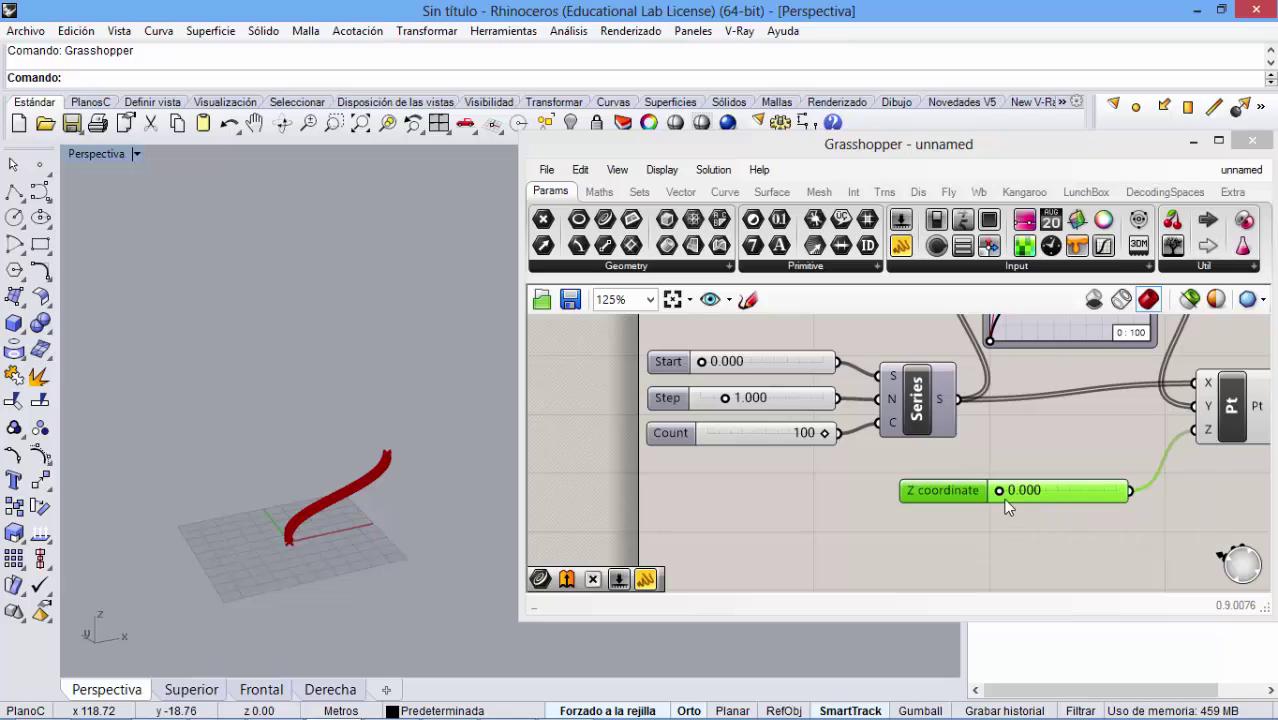
pyautogui.moveTo(1004, 500)
pyautogui.mouseDown()
pyautogui.moveTo(1044, 492)
pyautogui.moveTo(993, 503)
pyautogui.mouseUp()
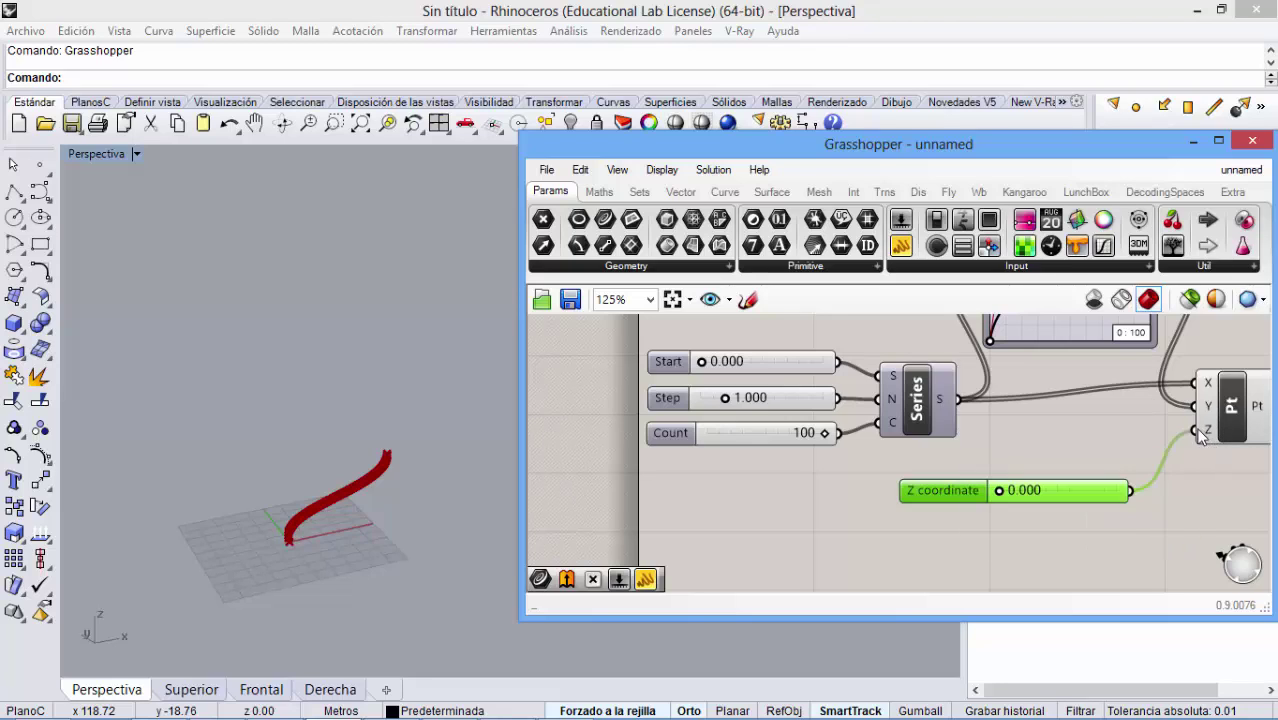
# - Duplicate the whole definition, including its sliders, Series, Graph Mapper and point component, into the free space below the original
pyautogui.scroll(-4, 1136, 466)
pyautogui.moveTo(1133, 458); pyautogui.dragTo(973, 485, button='right')
pyautogui.moveTo(352, 545); pyautogui.dragTo(395, 503, button='right')
pyautogui.scroll(5, 371, 494)
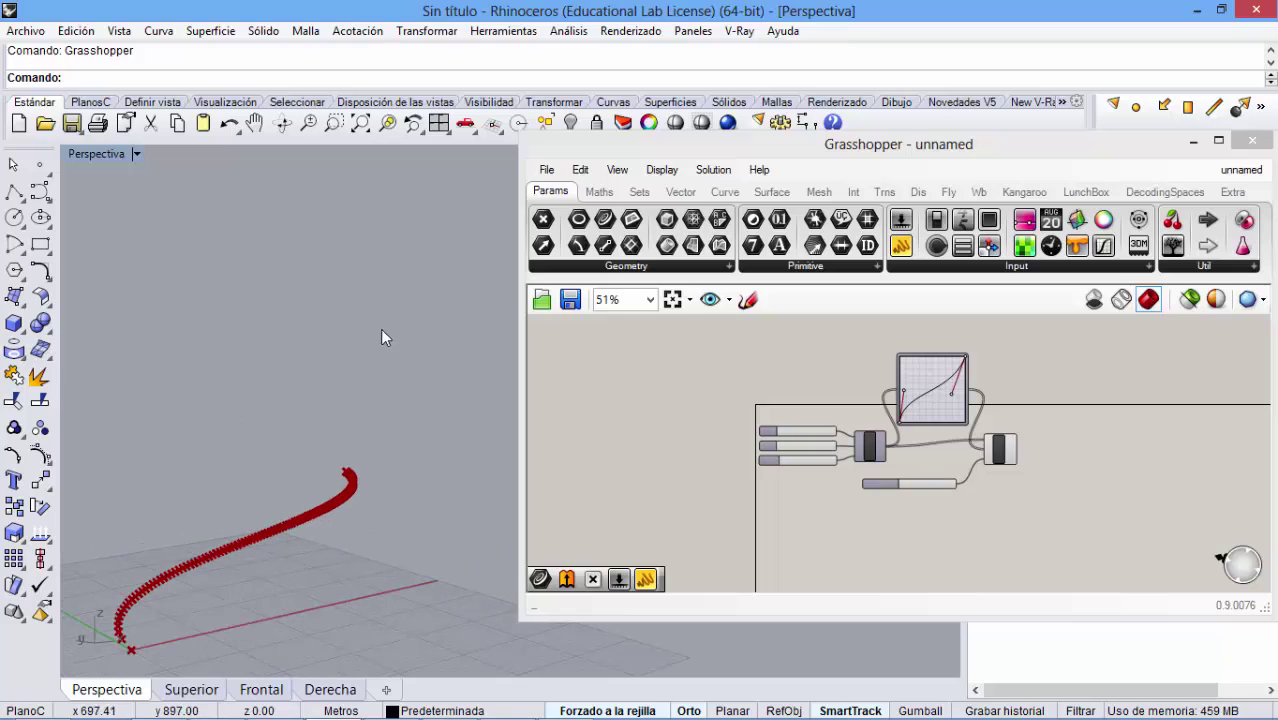
pyautogui.scroll(-5, 262, 400)
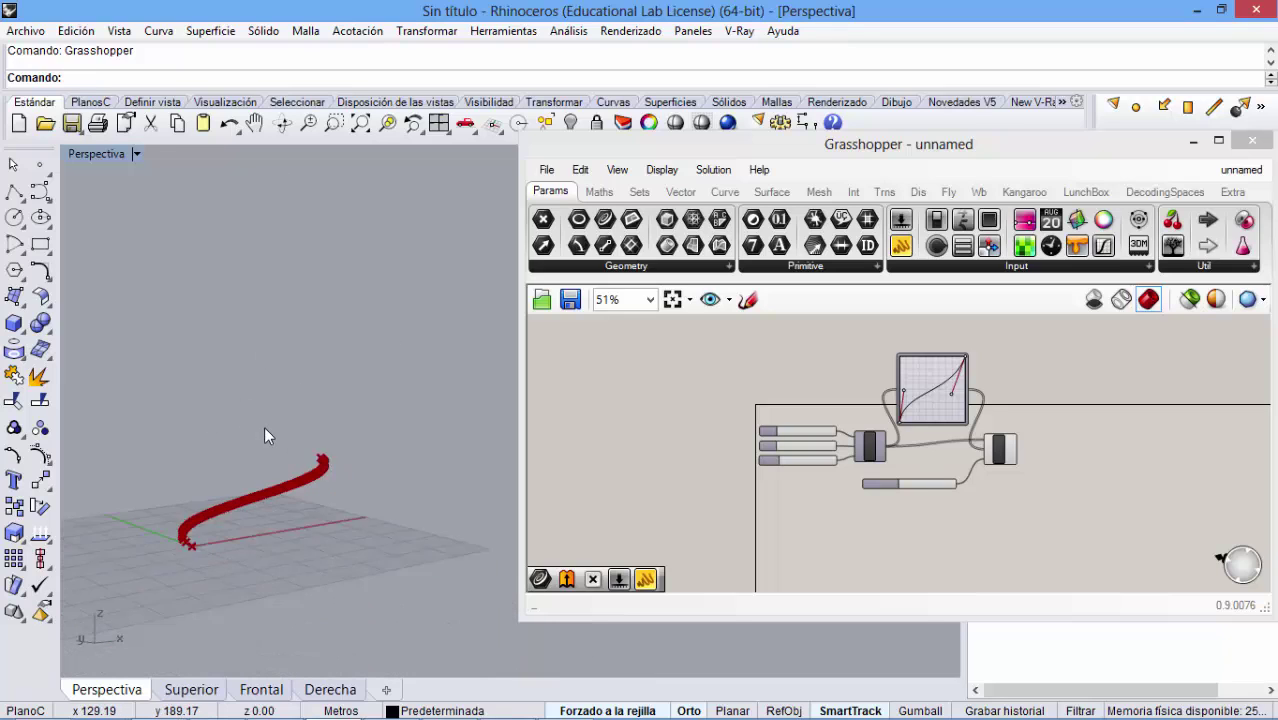
pyautogui.moveTo(1054, 531); pyautogui.dragTo(668, 332)
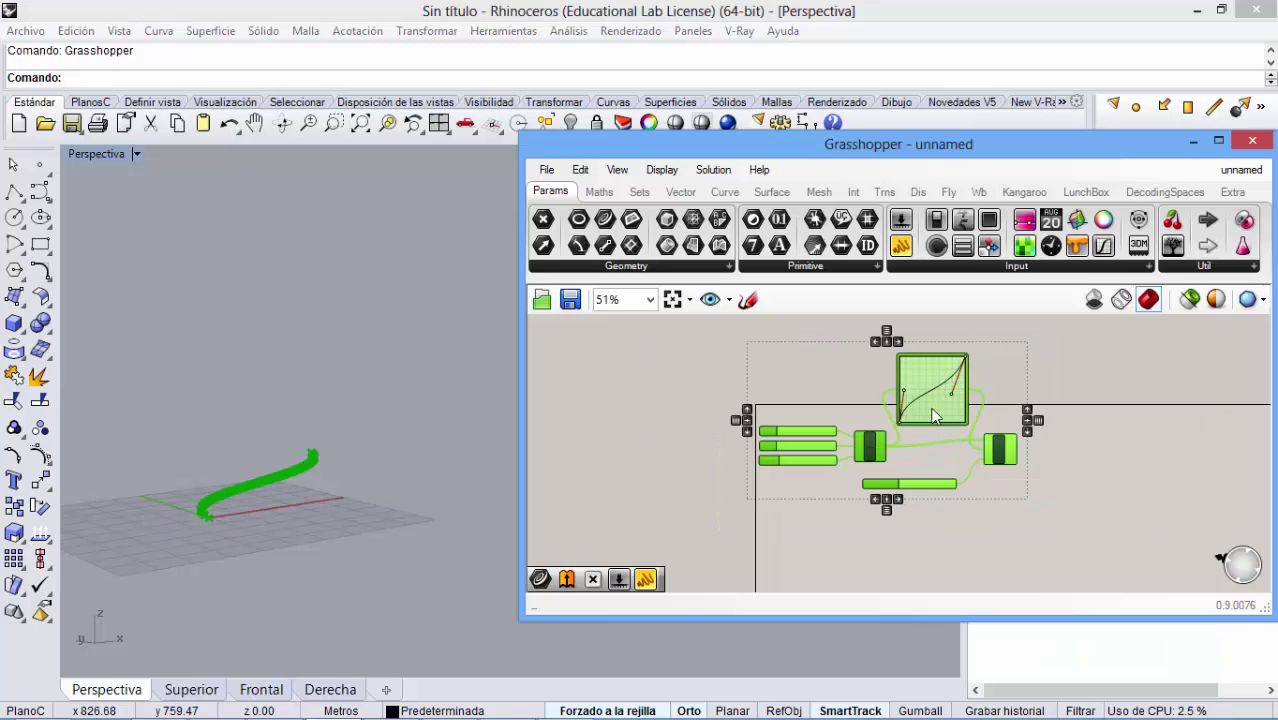
pyautogui.moveTo(932, 415); pyautogui.dragTo(932, 555)
pyautogui.moveTo(979, 500); pyautogui.dragTo(951, 363, button='right')
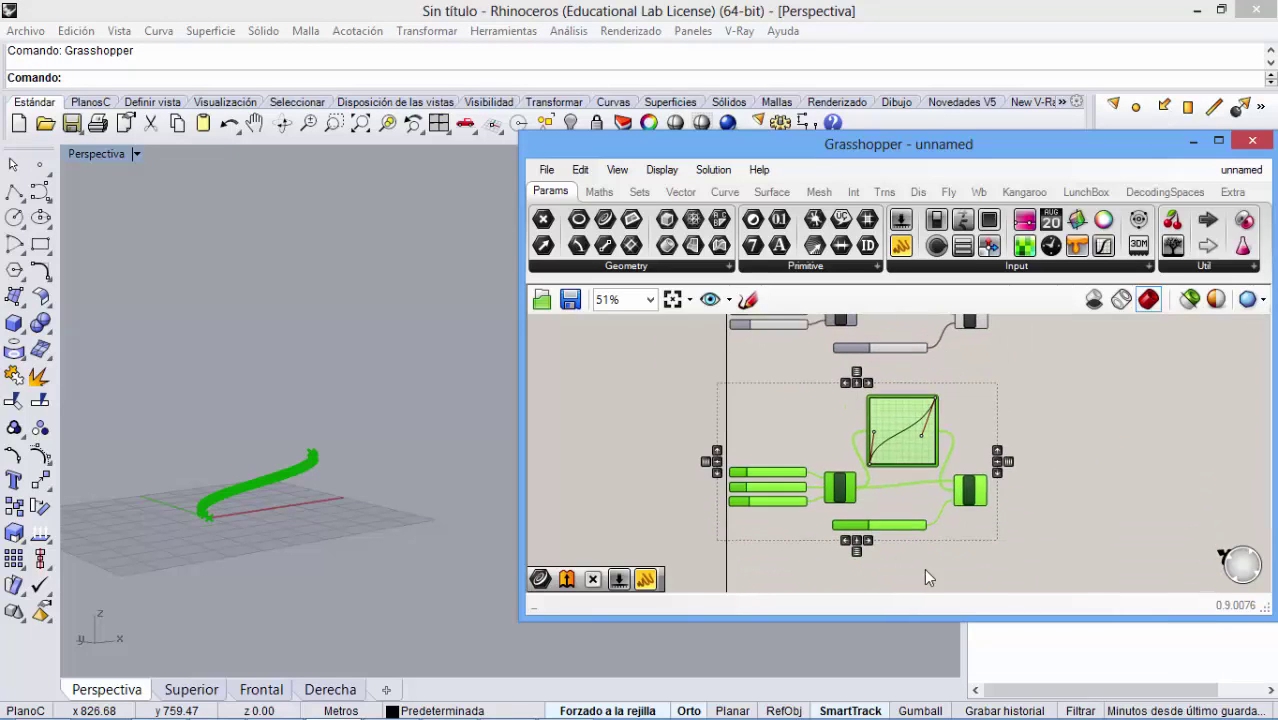
# - Set the Z coordinate slider of the duplicated definition to 36
pyautogui.click(924, 568)
pyautogui.scroll(5, 895, 534)
pyautogui.moveTo(832, 512); pyautogui.dragTo(888, 517)
# - Duplicate the second definition group directly below itself to make a third set of points
pyautogui.scroll(-5, 885, 517)
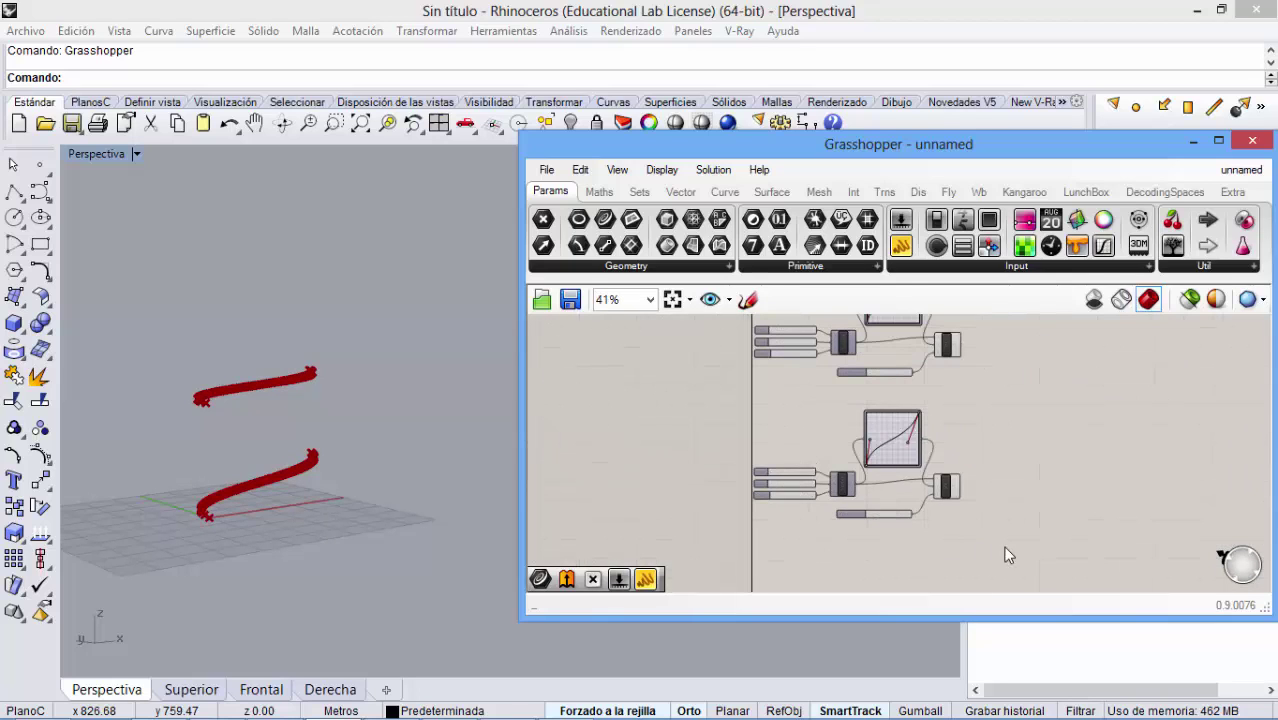
pyautogui.moveTo(998, 546); pyautogui.dragTo(778, 422)
pyautogui.moveTo(897, 443); pyautogui.dragTo(900, 560)
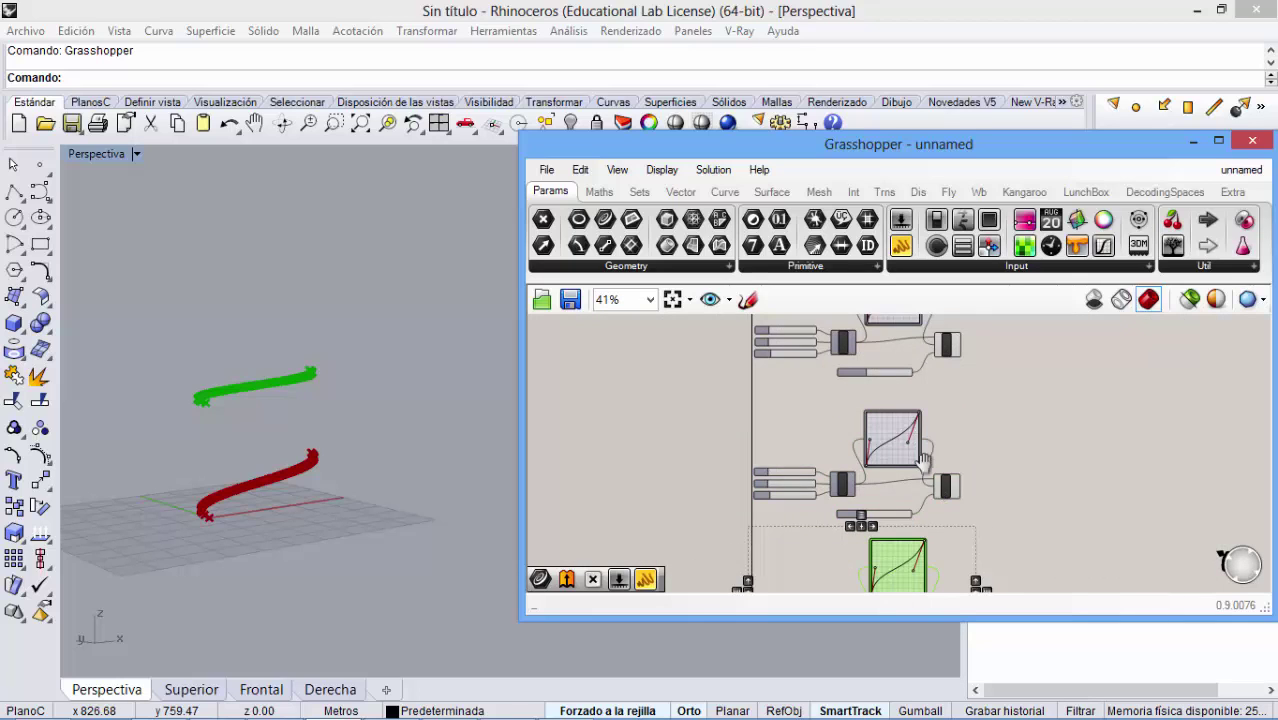
pyautogui.scroll(-3, 890, 510)
pyautogui.scroll(3, 885, 505)
pyautogui.scroll(3, 885, 505)
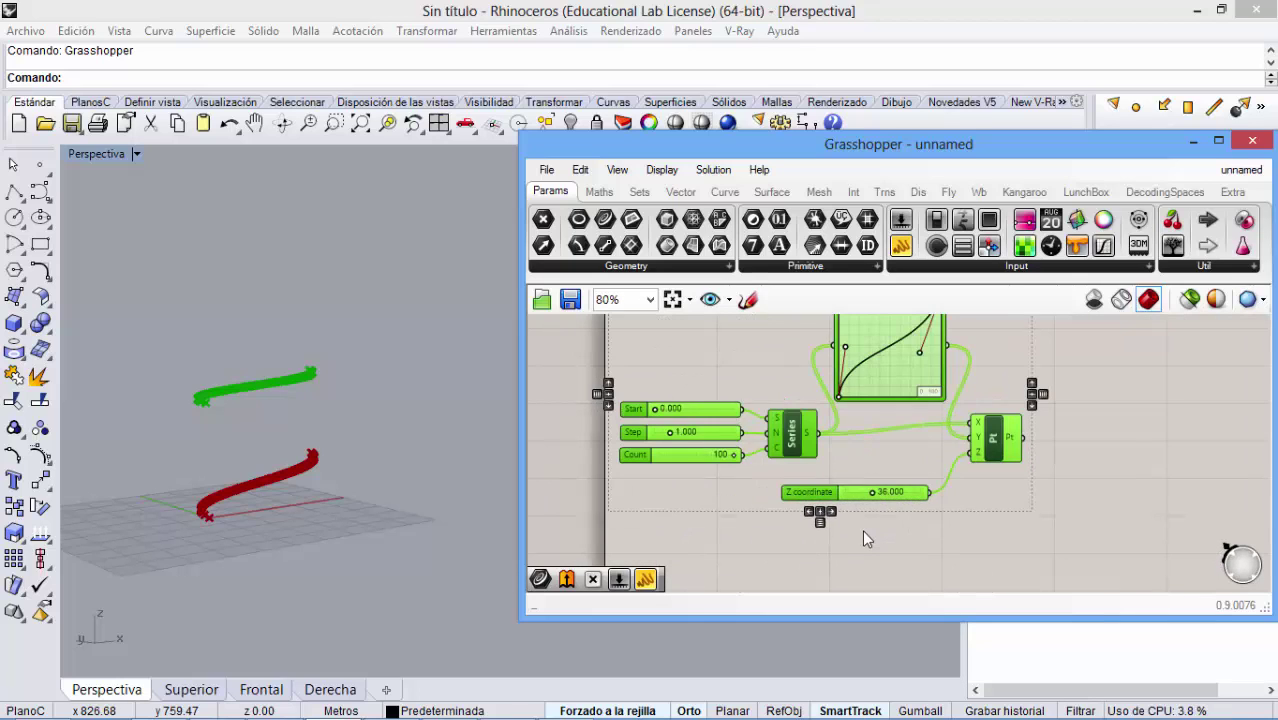
# - Set the third group's Z coordinate slider to 100
pyautogui.click(862, 530)
pyautogui.moveTo(868, 494); pyautogui.dragTo(930, 497)
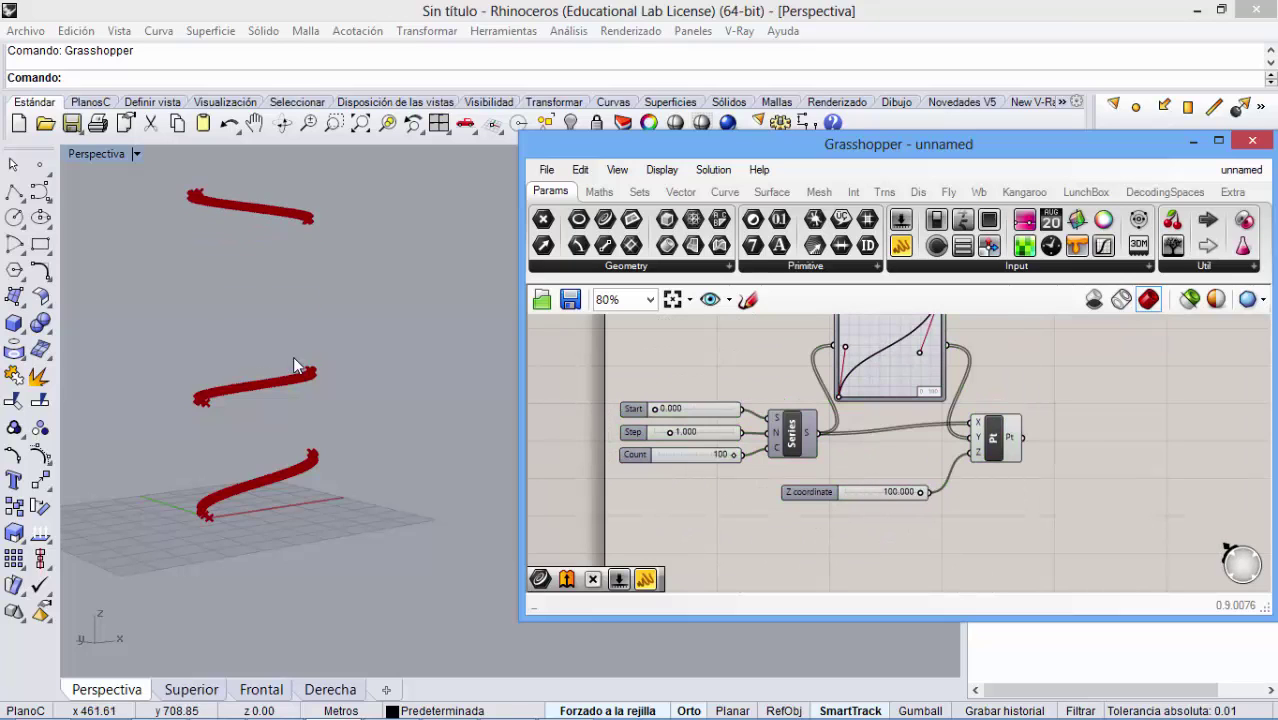
pyautogui.moveTo(294, 363)
pyautogui.mouseDown(button='right')
pyautogui.moveTo(294, 450)
pyautogui.moveTo(297, 378)
pyautogui.mouseUp(button='right')
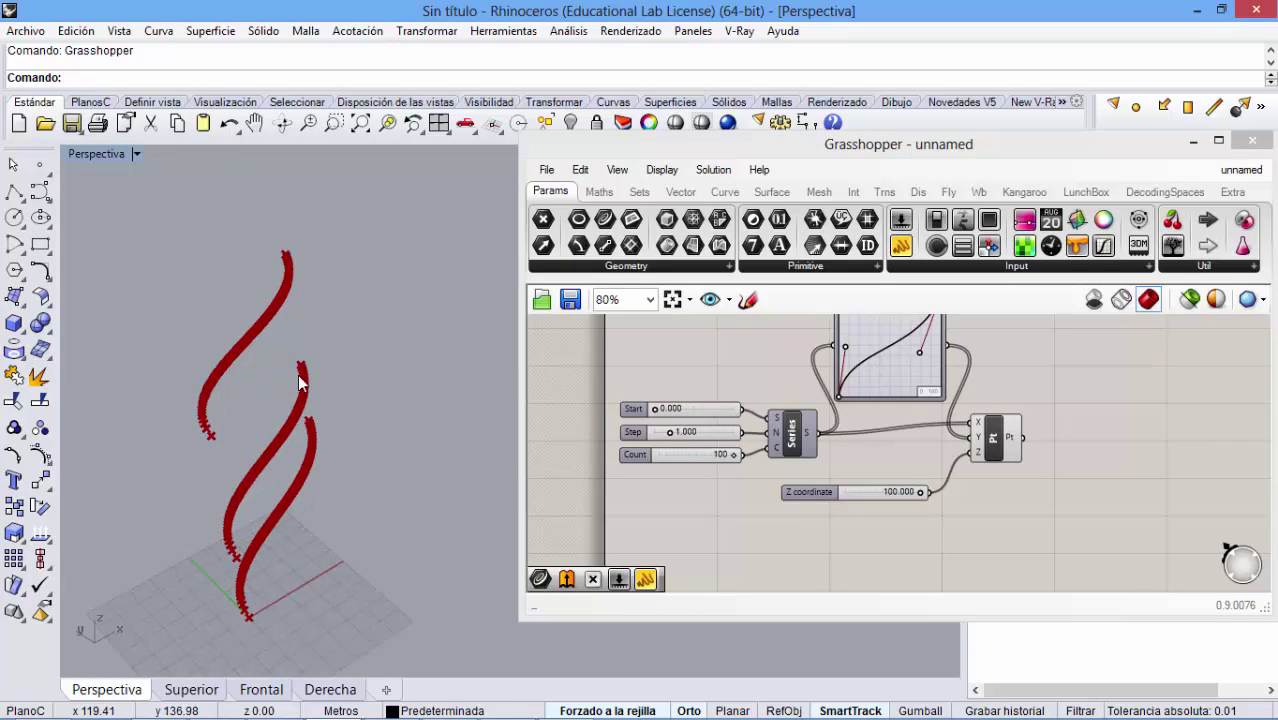
pyautogui.scroll(-3, 848, 372)
pyautogui.scroll(-2, 872, 490)
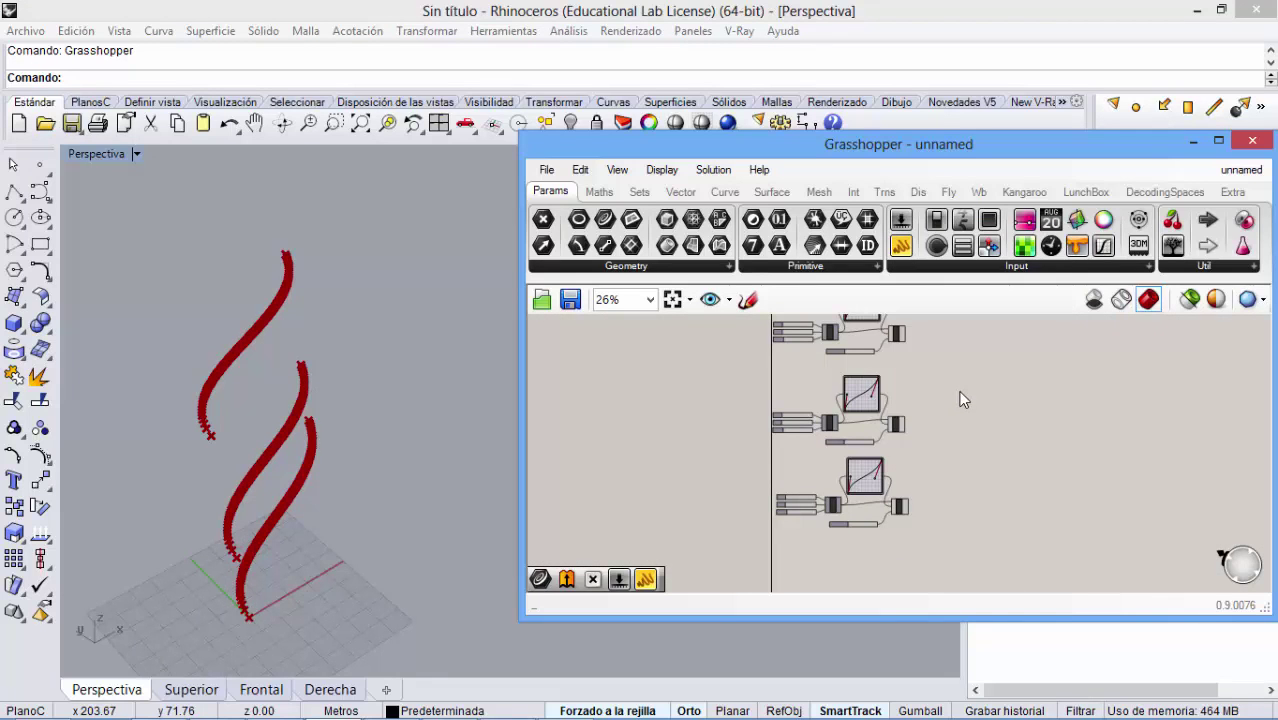
# - Highlight the three point components one after another to match each with its row of points in the perspective view
pyautogui.moveTo(350, 520); pyautogui.dragTo(259, 503, button='right')
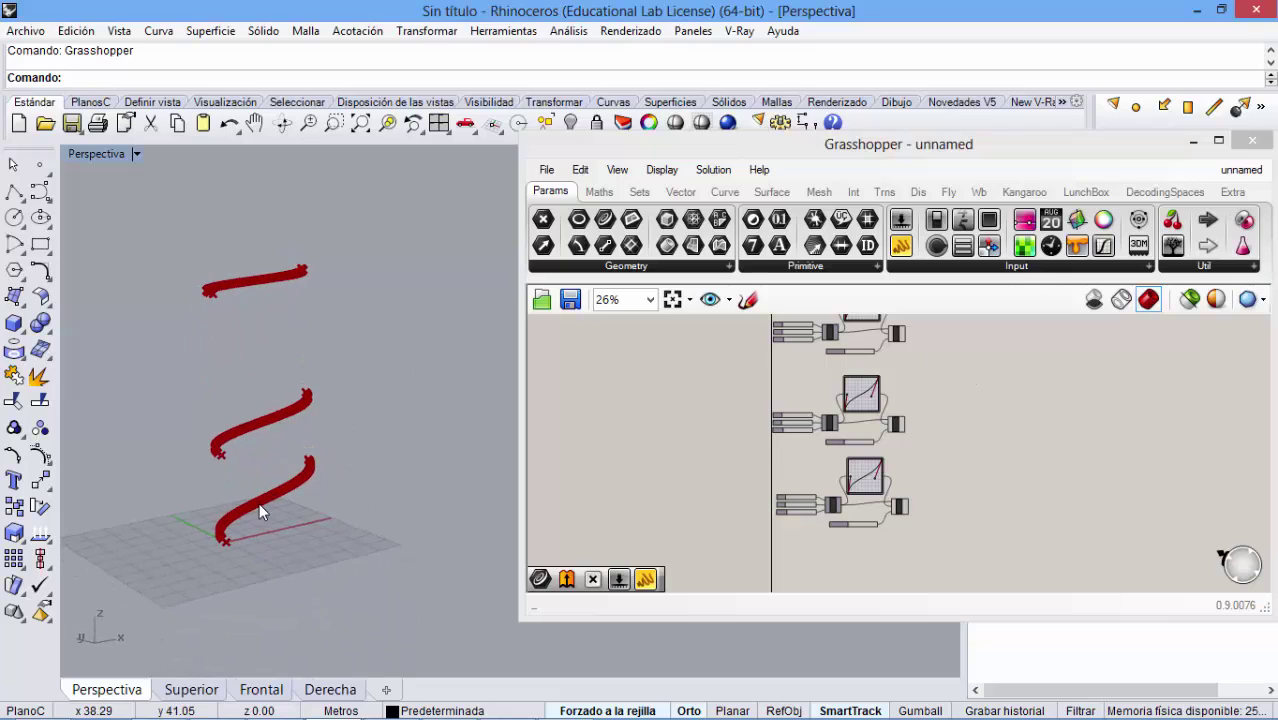
pyautogui.click(875, 318)
pyautogui.click(897, 334)
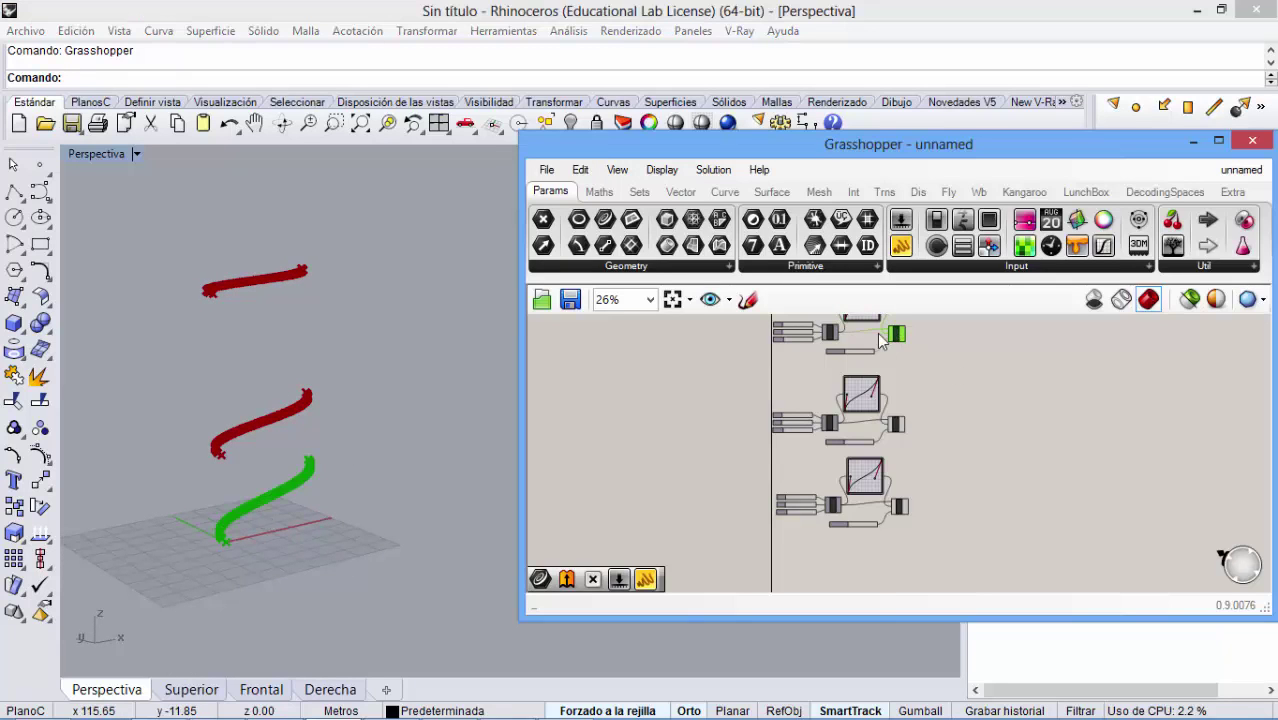
pyautogui.click(896, 426)
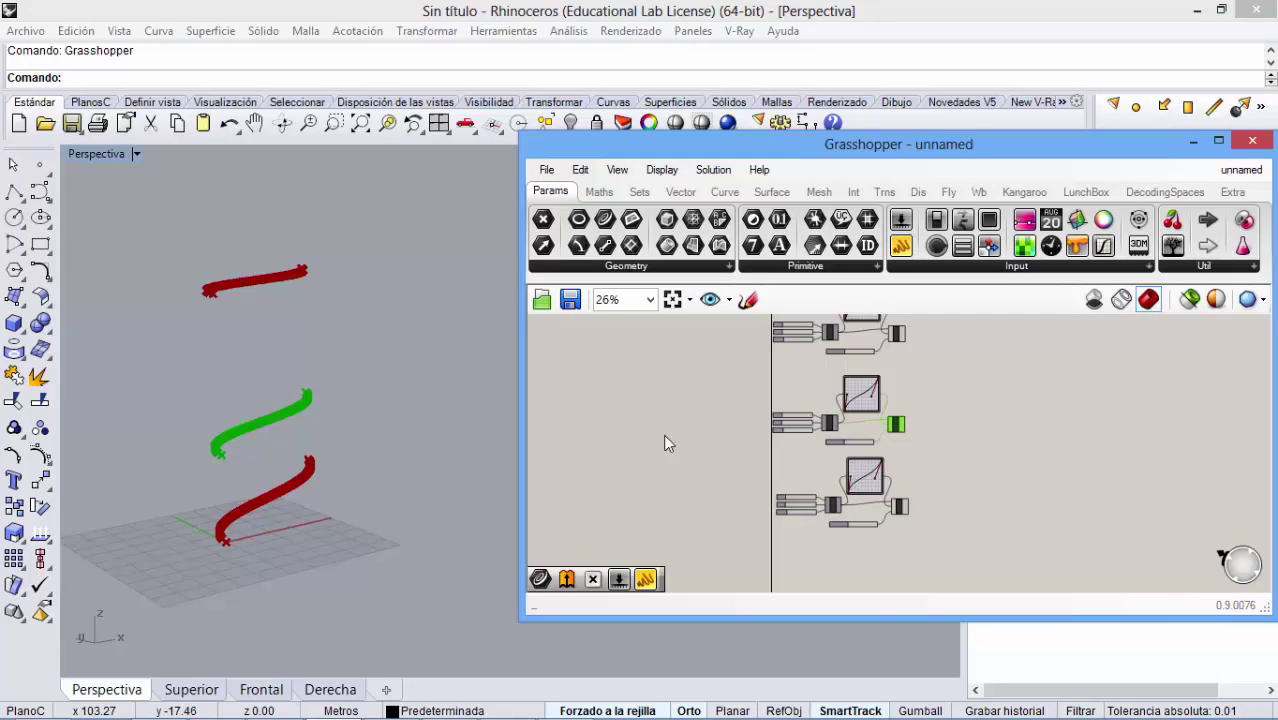
pyautogui.click(899, 507)
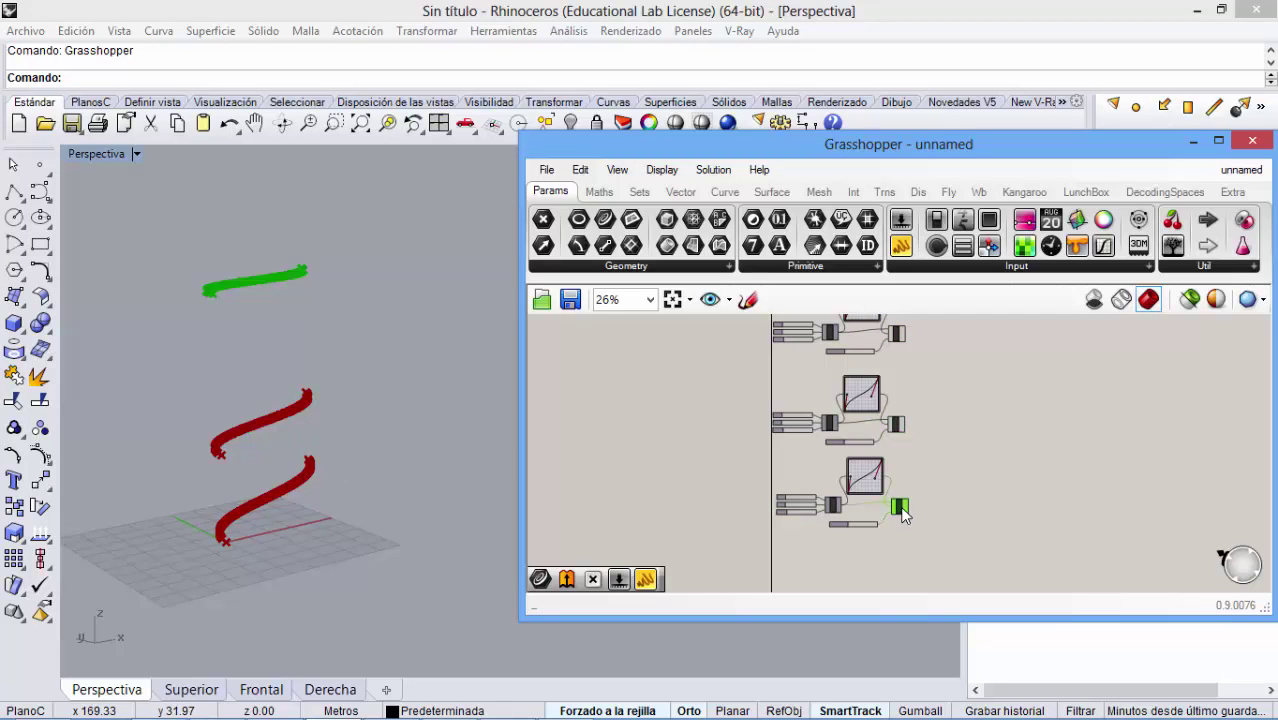
# - Add a Line component and connect the first group's points to input A and the second group's points to input B
pyautogui.moveTo(963, 396); pyautogui.dragTo(922, 444, button='right')
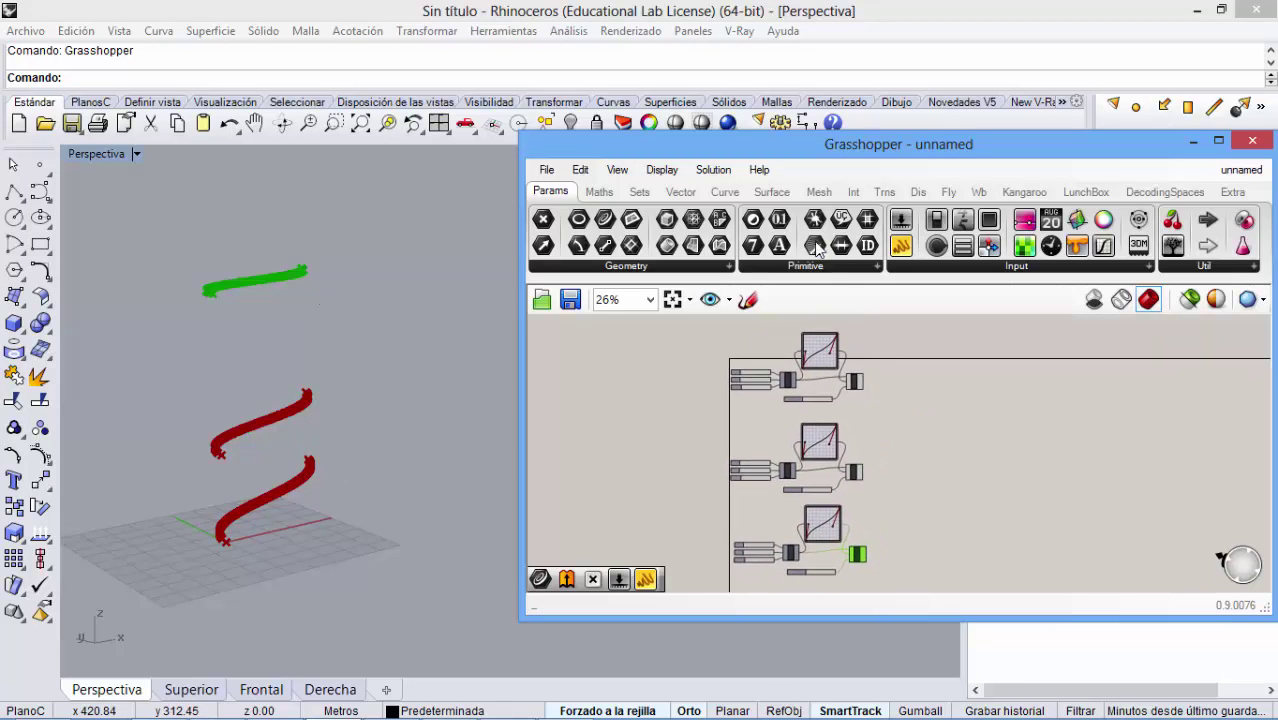
pyautogui.click(725, 191)
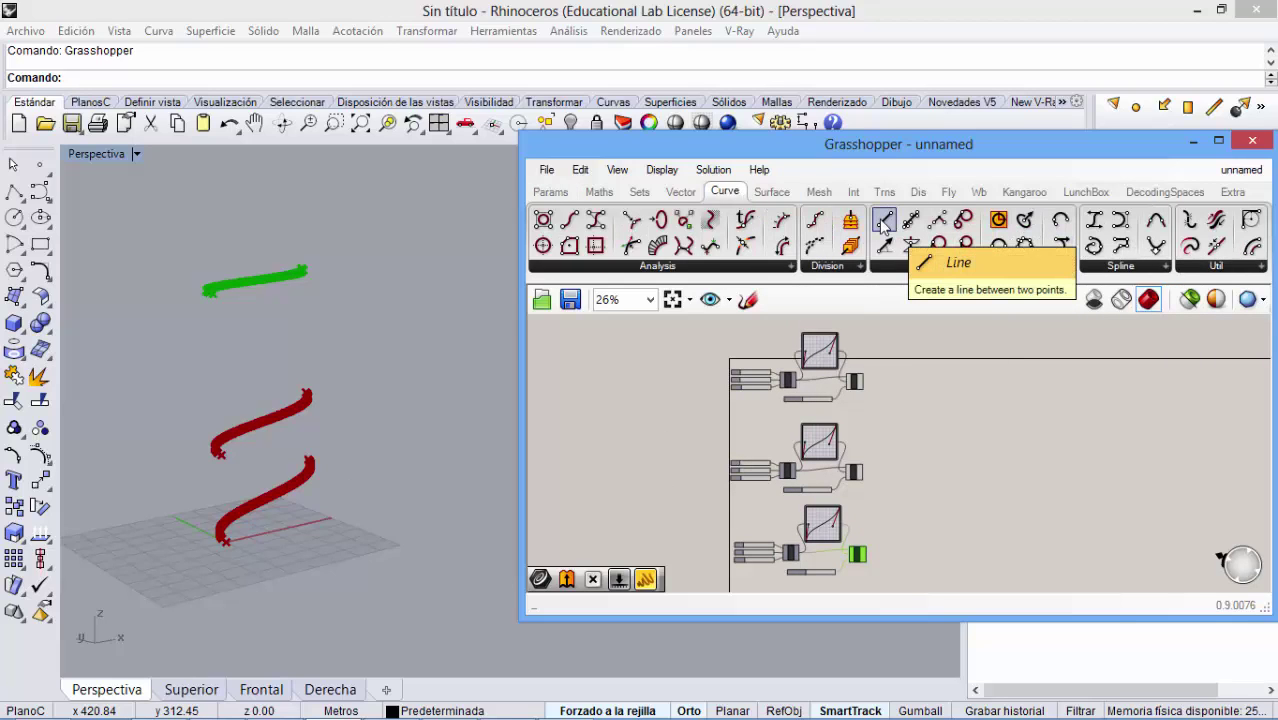
pyautogui.moveTo(884, 226); pyautogui.dragTo(913, 402)
pyautogui.scroll(2, 889, 429)
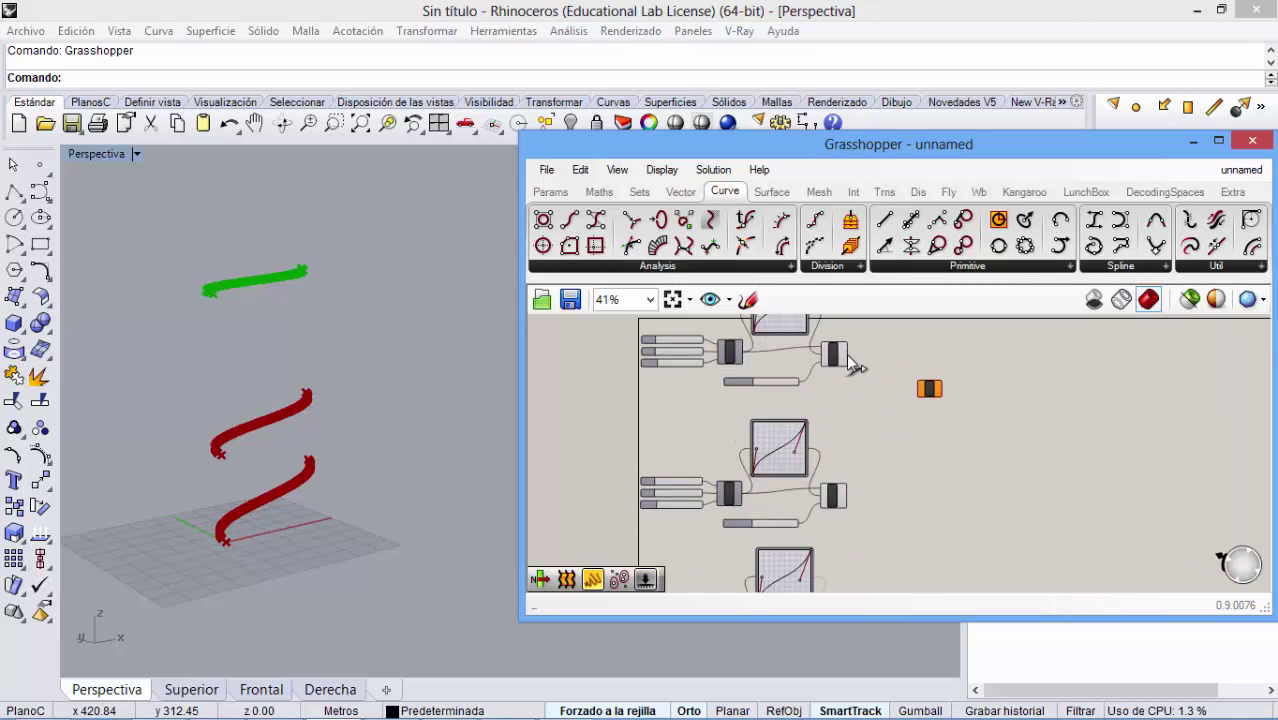
pyautogui.moveTo(849, 356); pyautogui.dragTo(919, 388)
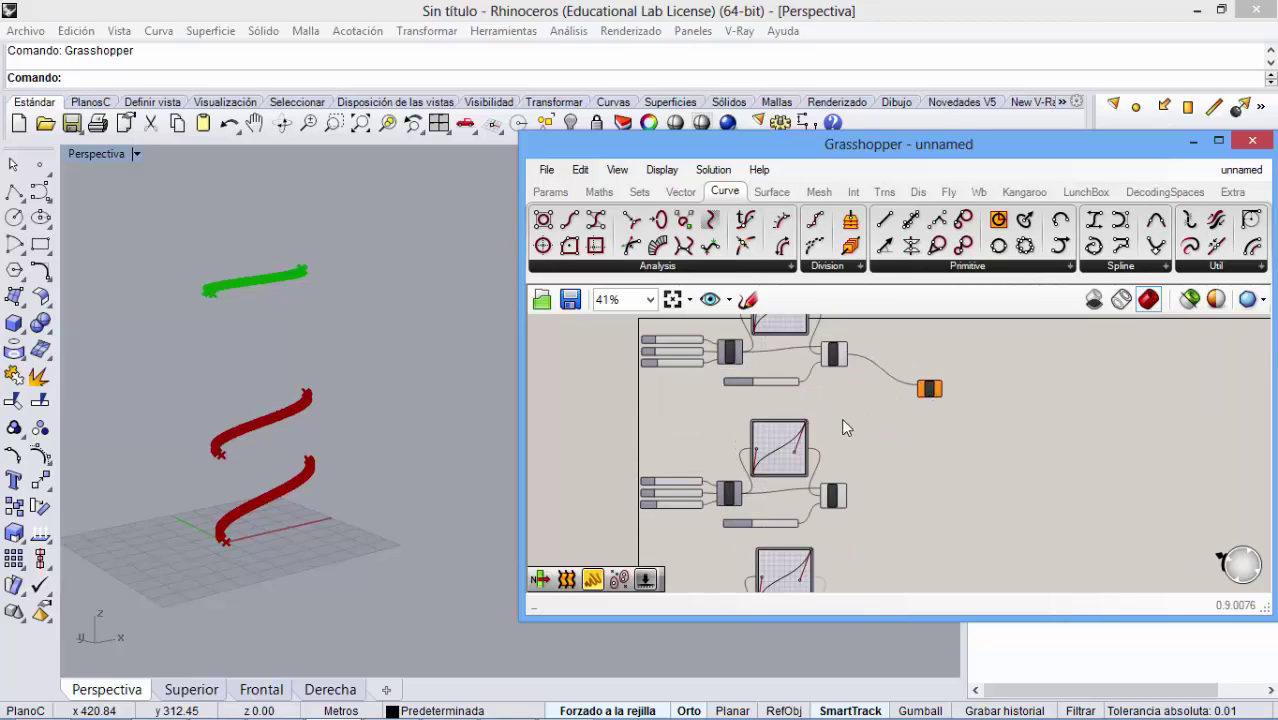
pyautogui.moveTo(853, 498); pyautogui.dragTo(918, 394)
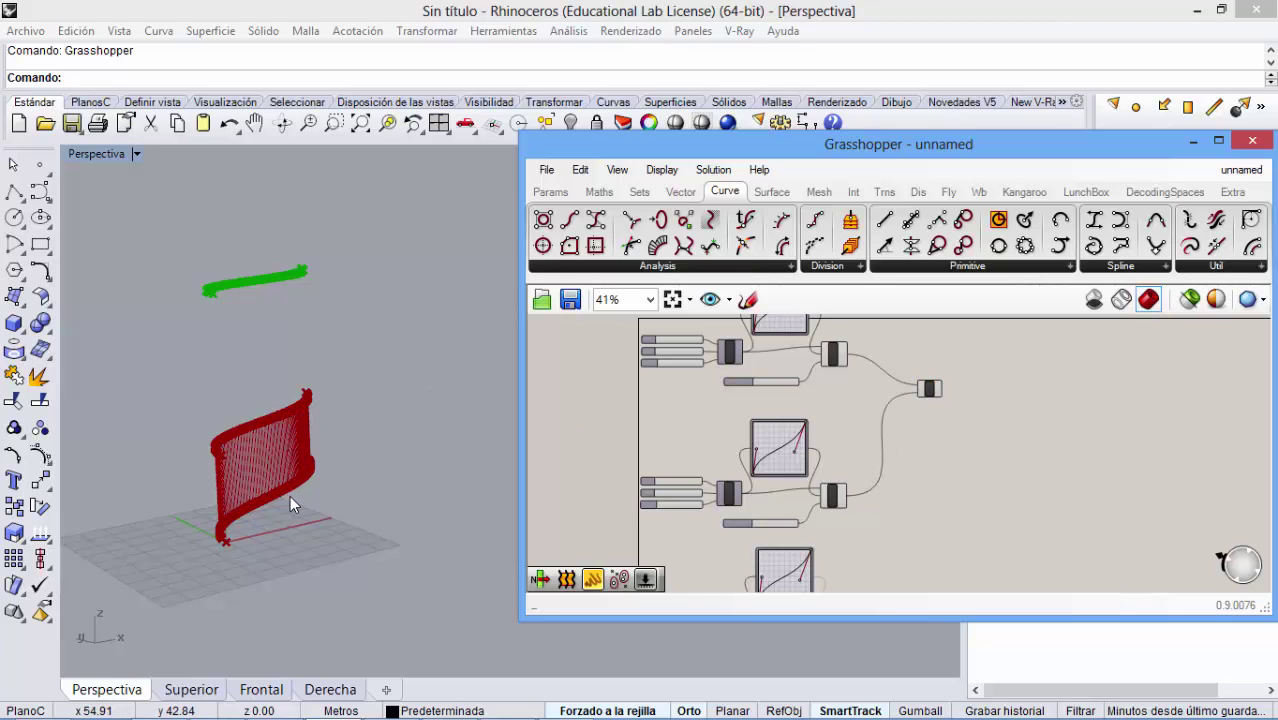
# - Check which point components supply the start and end points of the lines by highlighting the second and first rows
pyautogui.moveTo(999, 475); pyautogui.dragTo(993, 508, button='right')
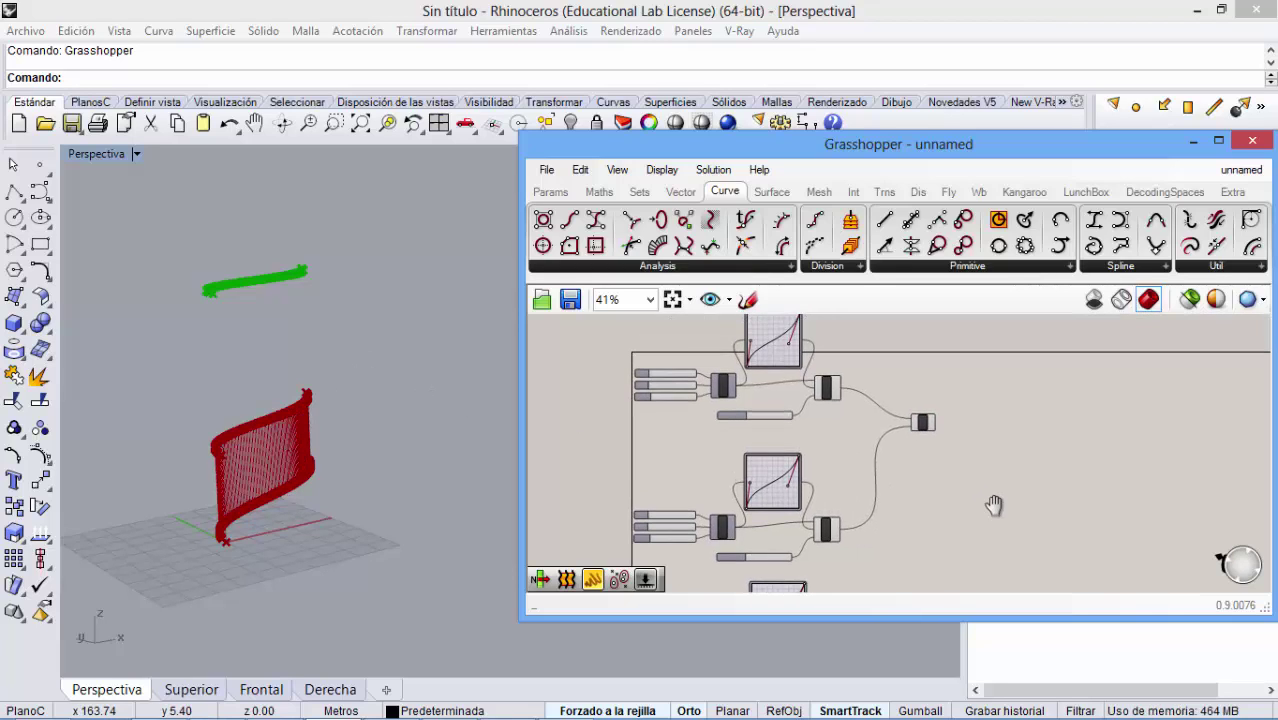
pyautogui.click(785, 358)
pyautogui.scroll(2, 866, 448)
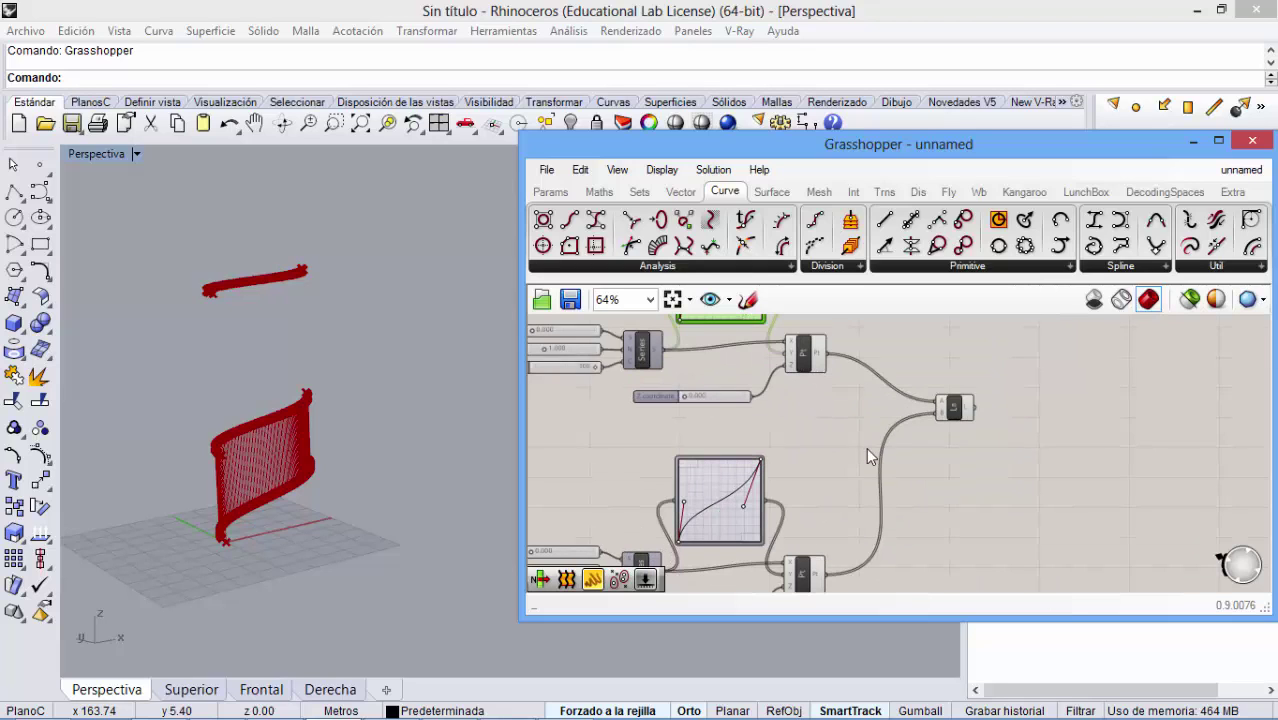
pyautogui.scroll(-1, 866, 447)
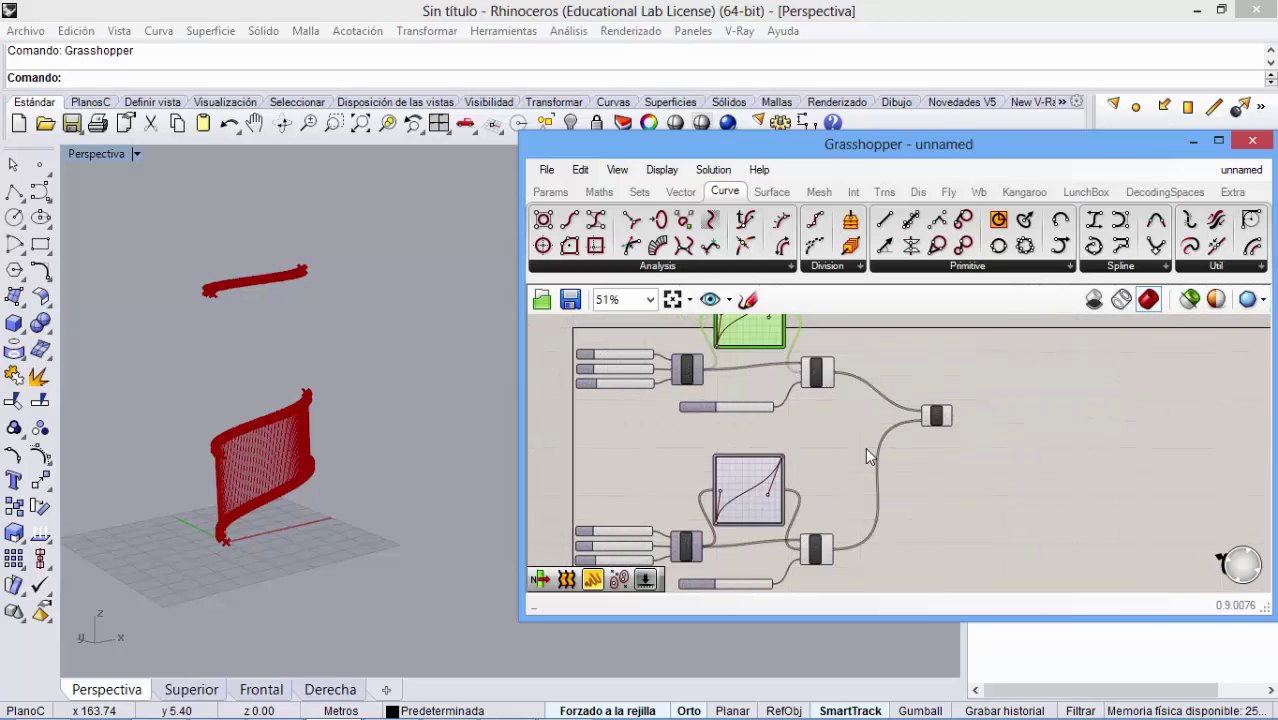
pyautogui.click(808, 563)
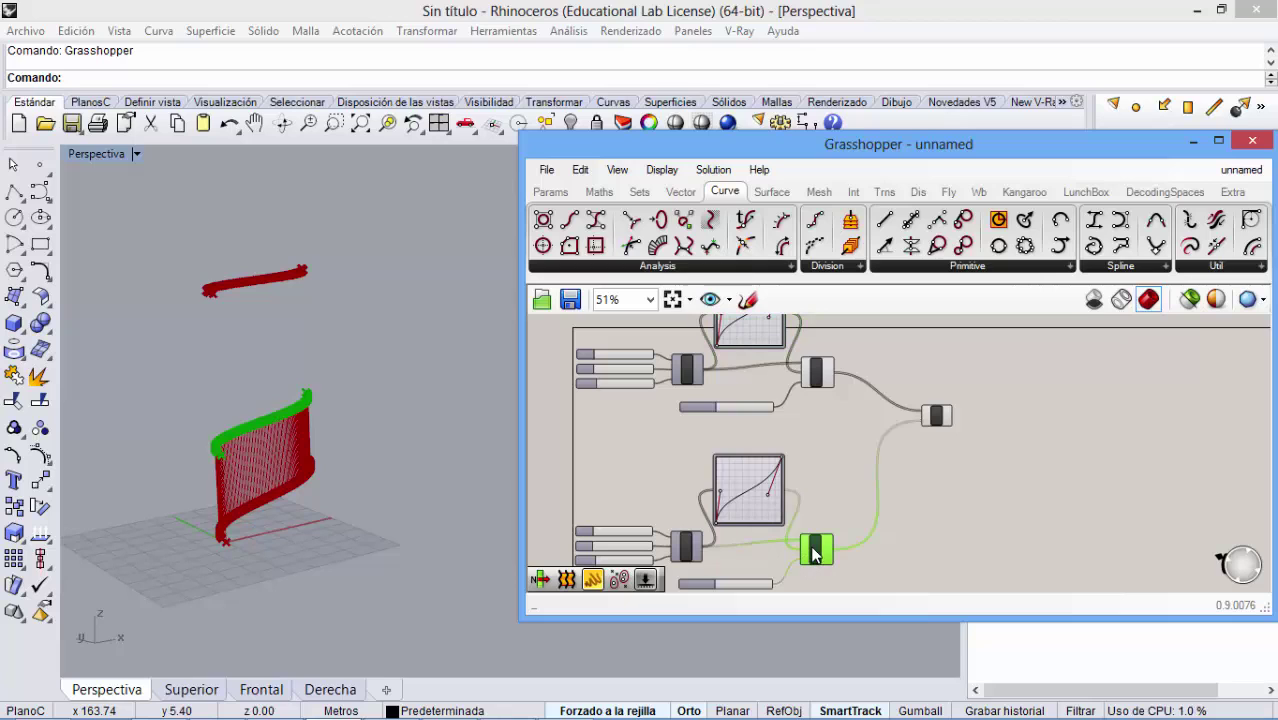
pyautogui.click(816, 376)
pyautogui.scroll(5, 967, 483)
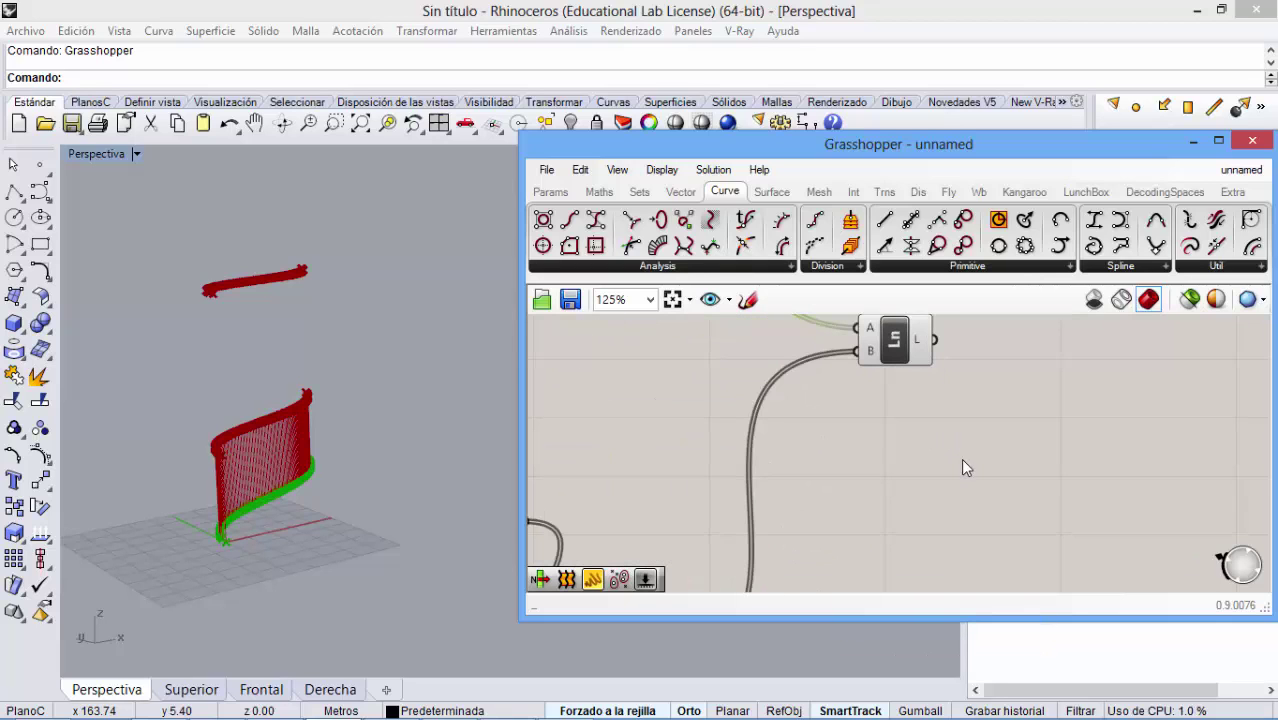
pyautogui.scroll(-5, 902, 428)
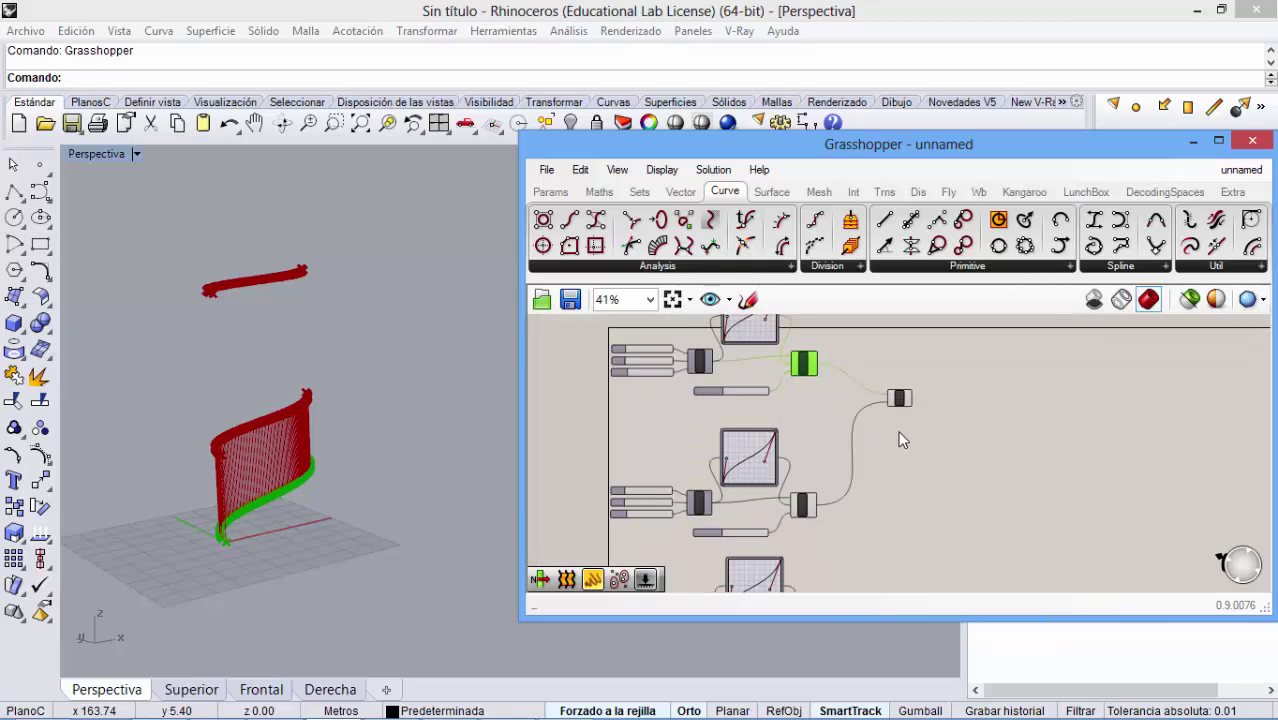
# - Inspect the first group's Z coordinate slider, Graph Mapper and points, and compare its row with the second group's points
pyautogui.moveTo(902, 428); pyautogui.dragTo(921, 471, button='right')
pyautogui.scroll(-1, 828, 440)
pyautogui.scroll(6, 747, 432)
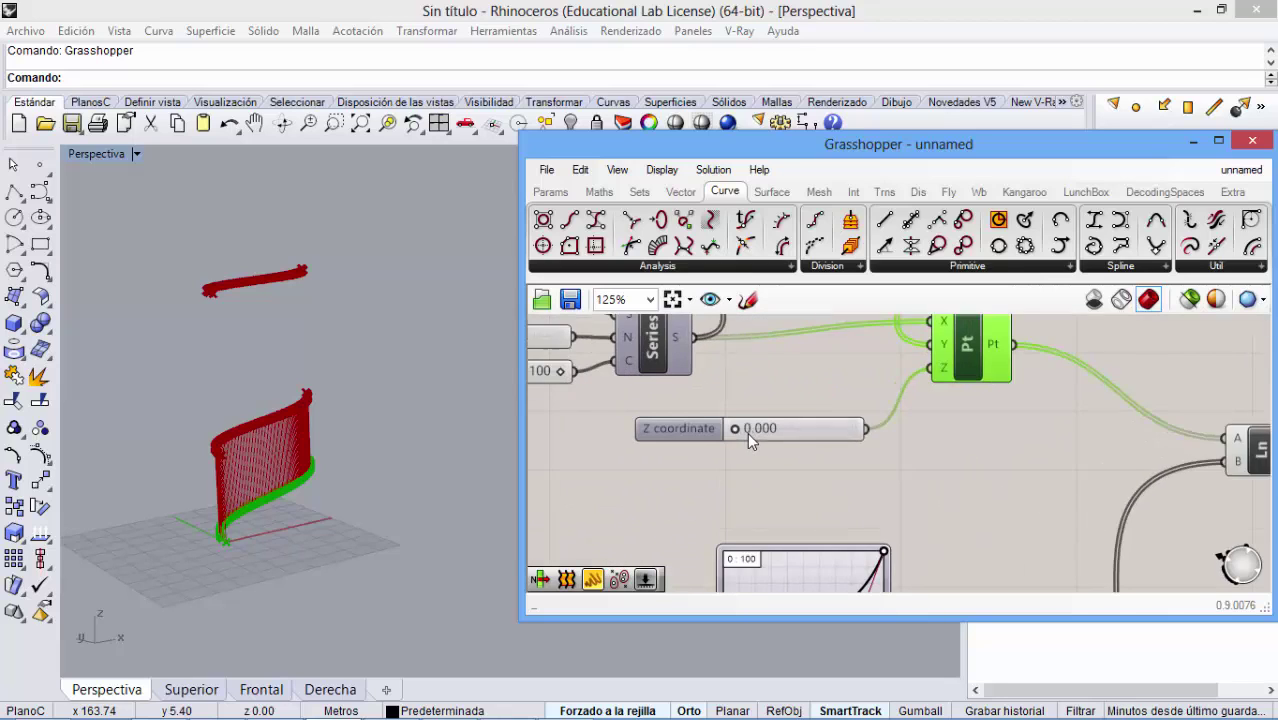
pyautogui.scroll(-3, 753, 443)
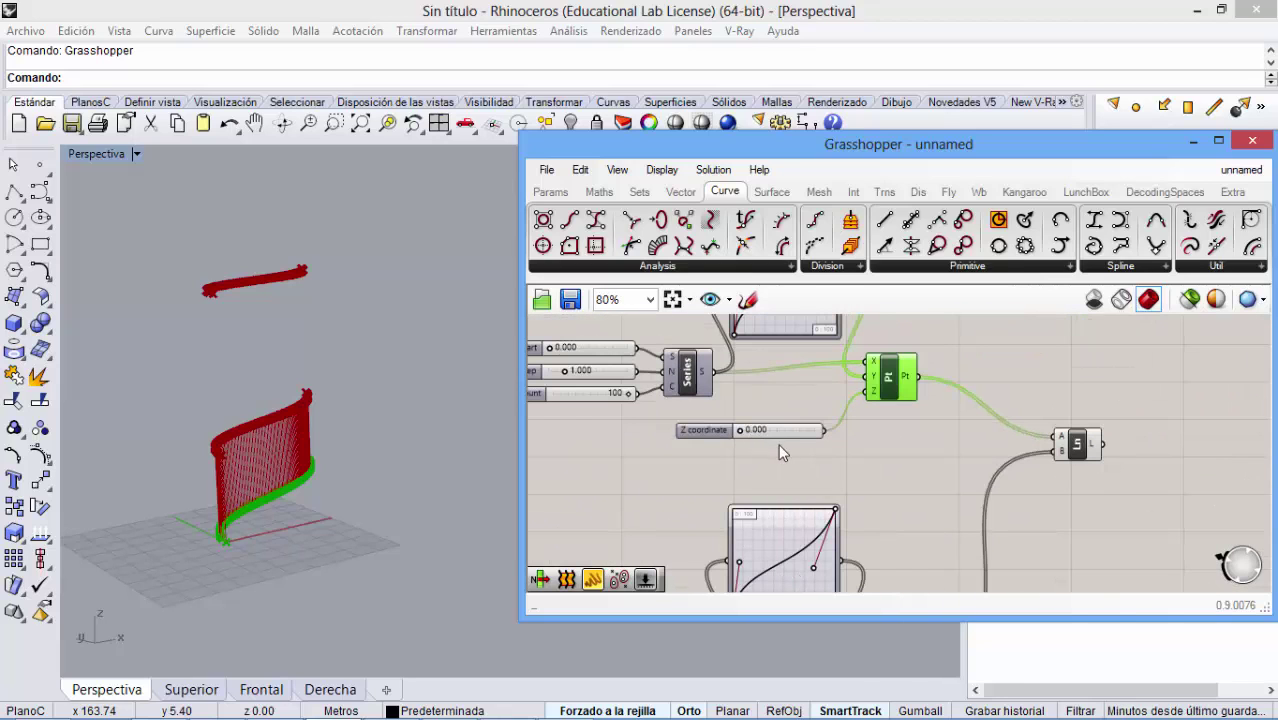
pyautogui.click(784, 325)
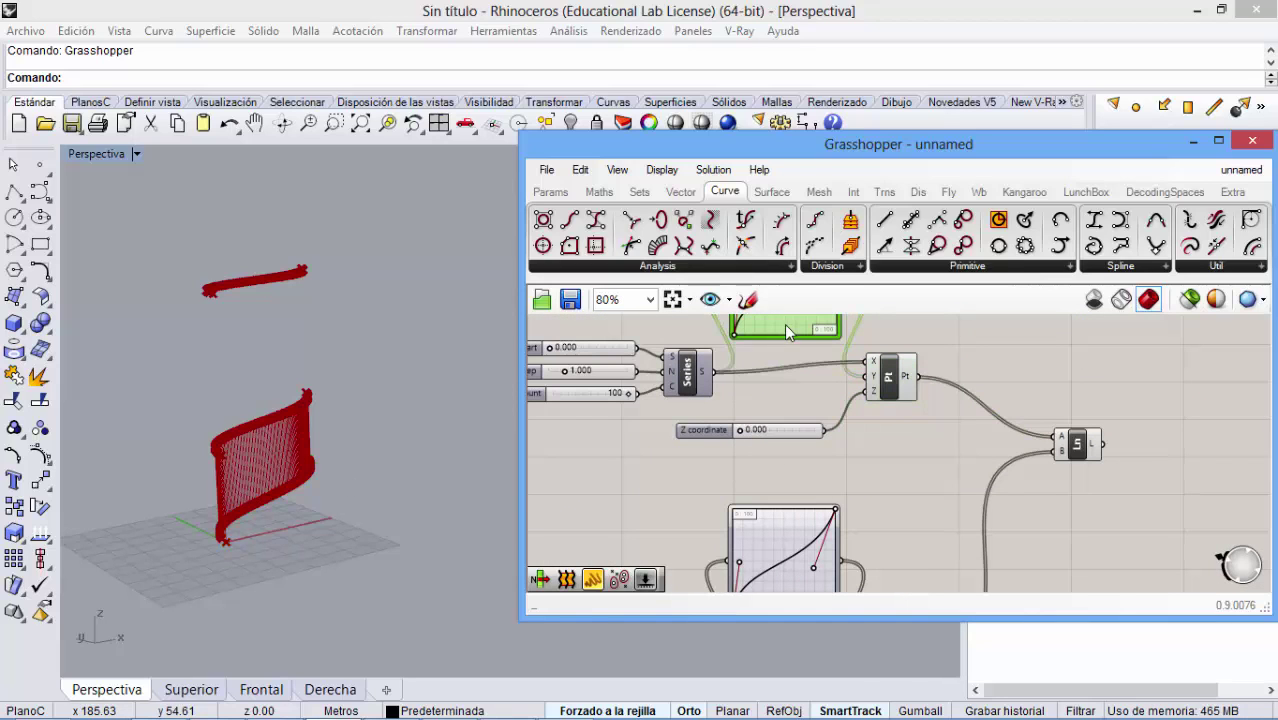
pyautogui.click(886, 390)
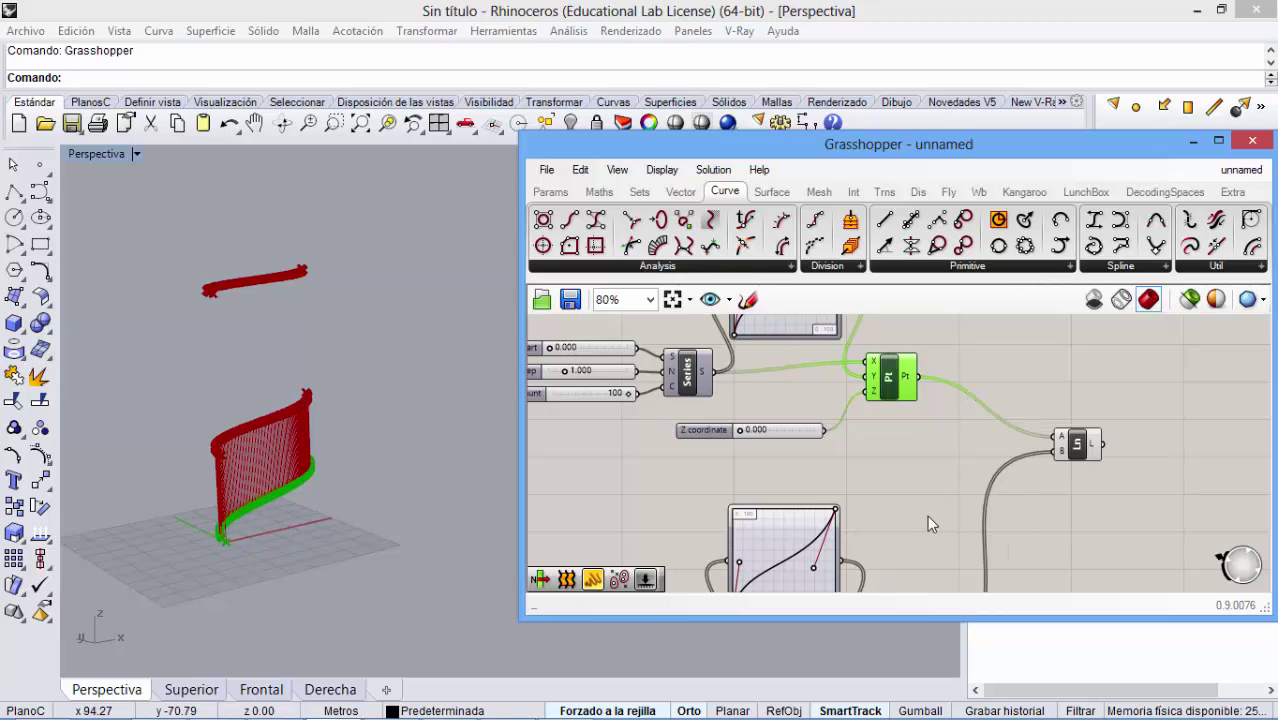
pyautogui.moveTo(927, 515); pyautogui.dragTo(937, 473, button='right')
pyautogui.click(892, 557)
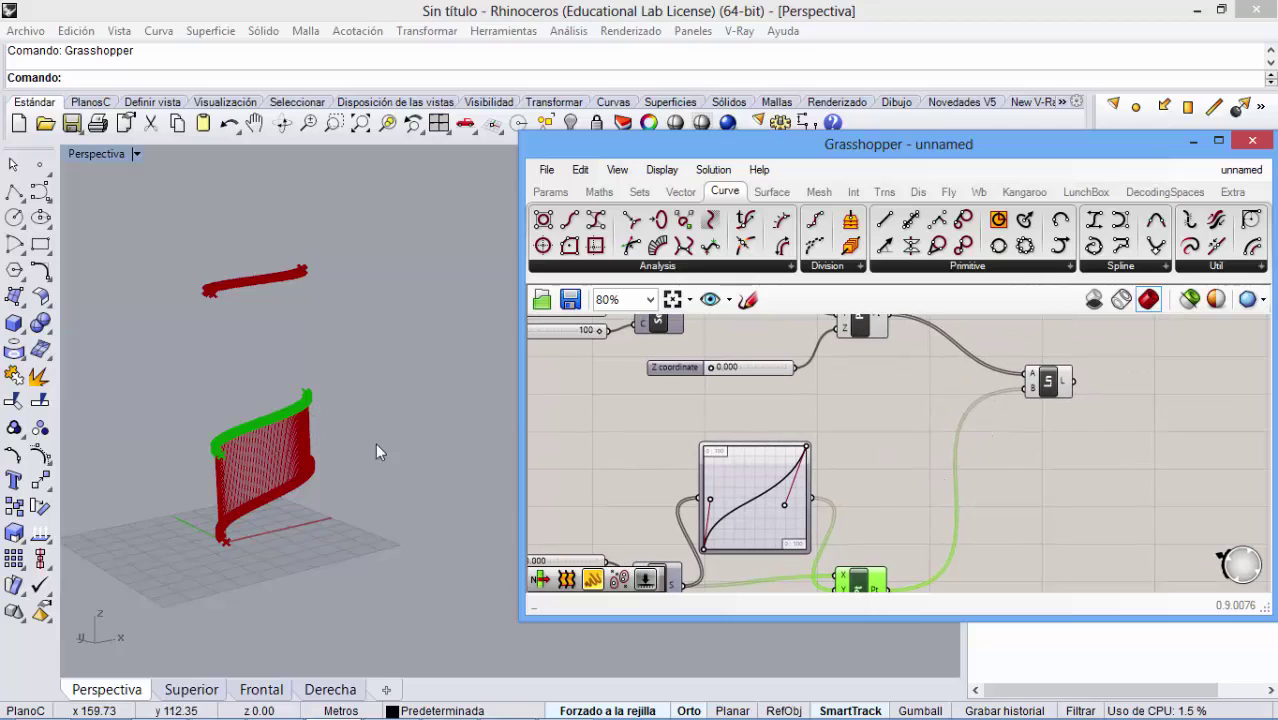
# - Duplicate the Line component and connect the second group's points to input A and the third group's points to input B
pyautogui.moveTo(876, 502); pyautogui.dragTo(862, 467, button='right')
pyautogui.scroll(-3, 860, 458)
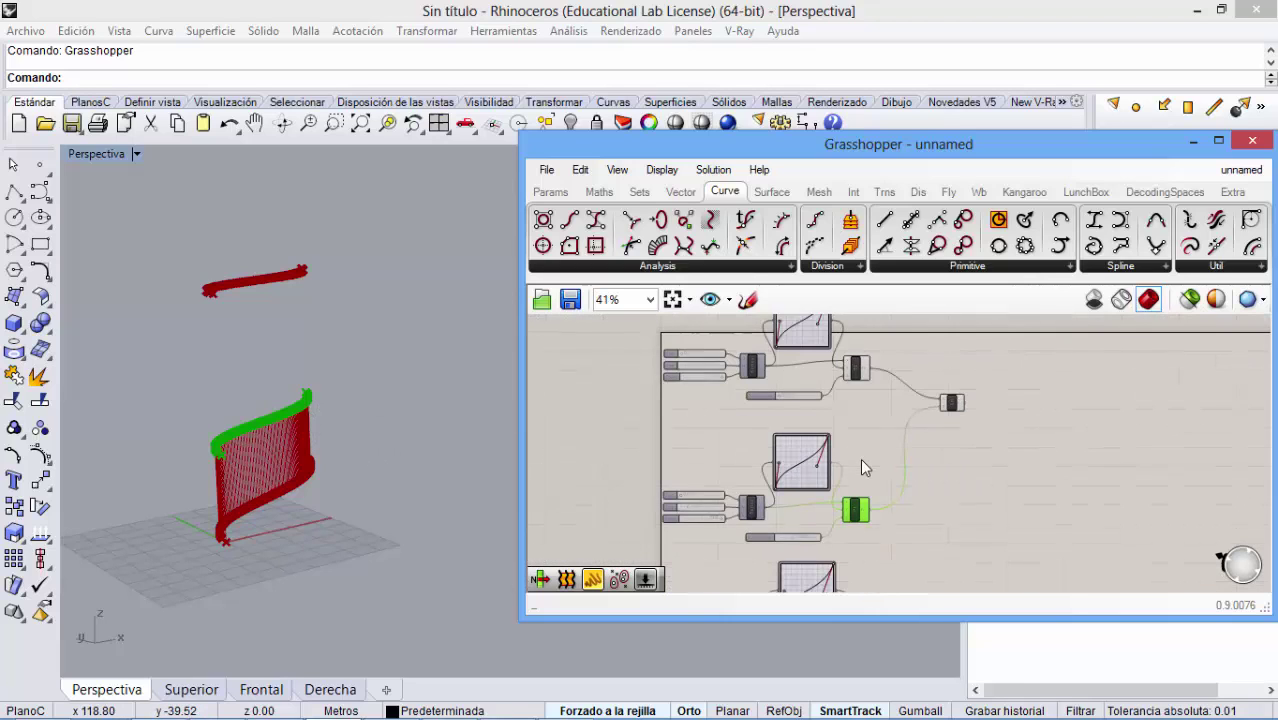
pyautogui.scroll(-1, 880, 440)
pyautogui.click(948, 388)
pyautogui.moveTo(948, 388); pyautogui.dragTo(958, 534)
pyautogui.moveTo(847, 370); pyautogui.dragTo(760, 390, button='right')
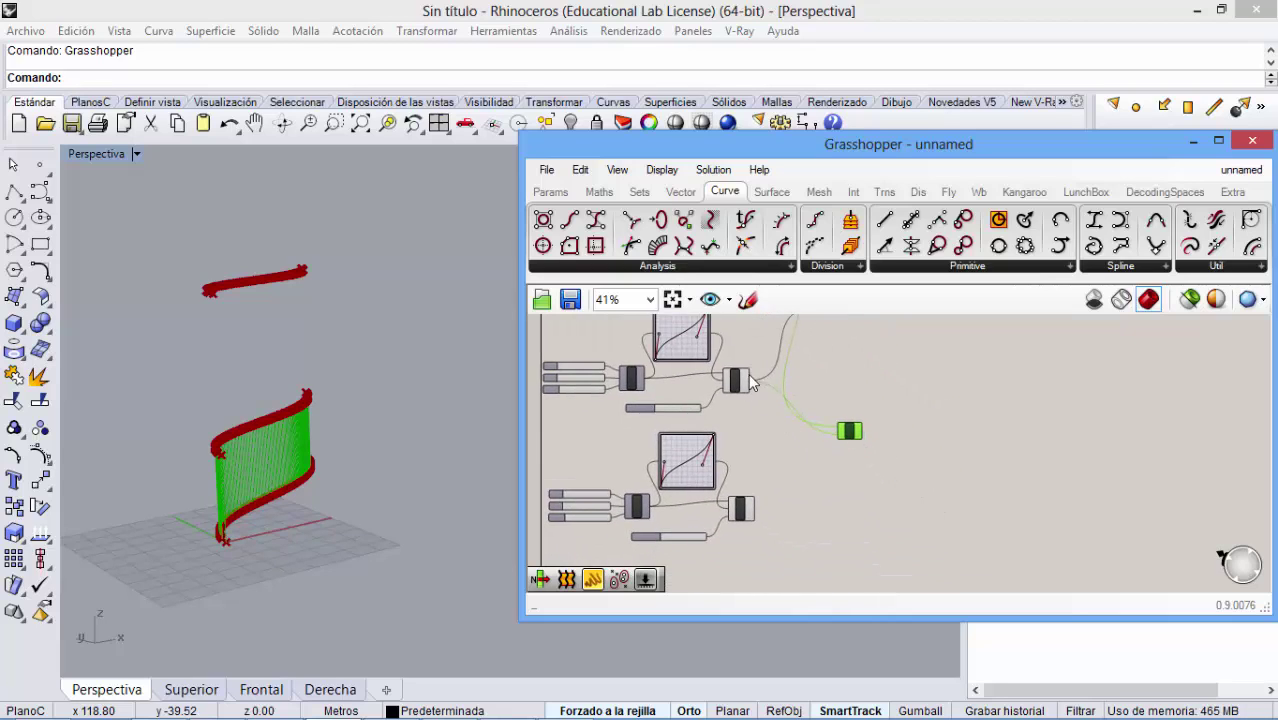
pyautogui.moveTo(758, 392); pyautogui.dragTo(837, 431)
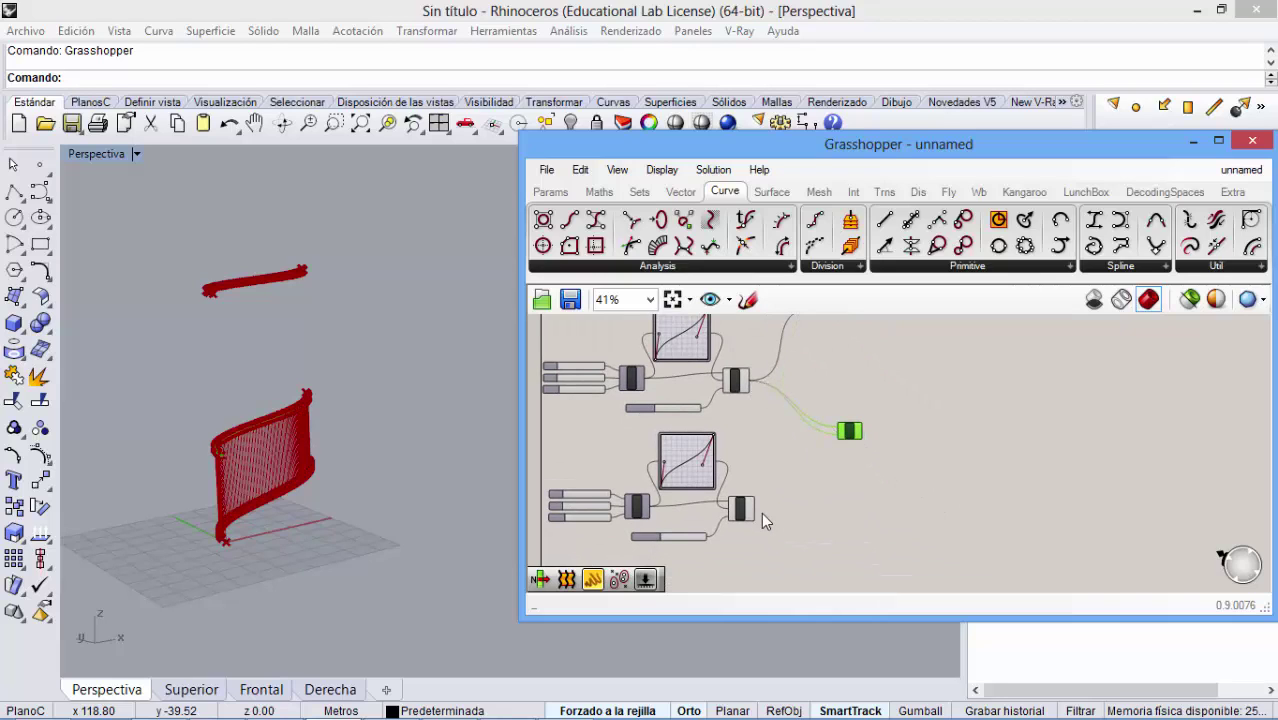
pyautogui.keyDown('shift'); pyautogui.moveTo(752, 510); pyautogui.dragTo(838, 432); pyautogui.keyUp('shift')
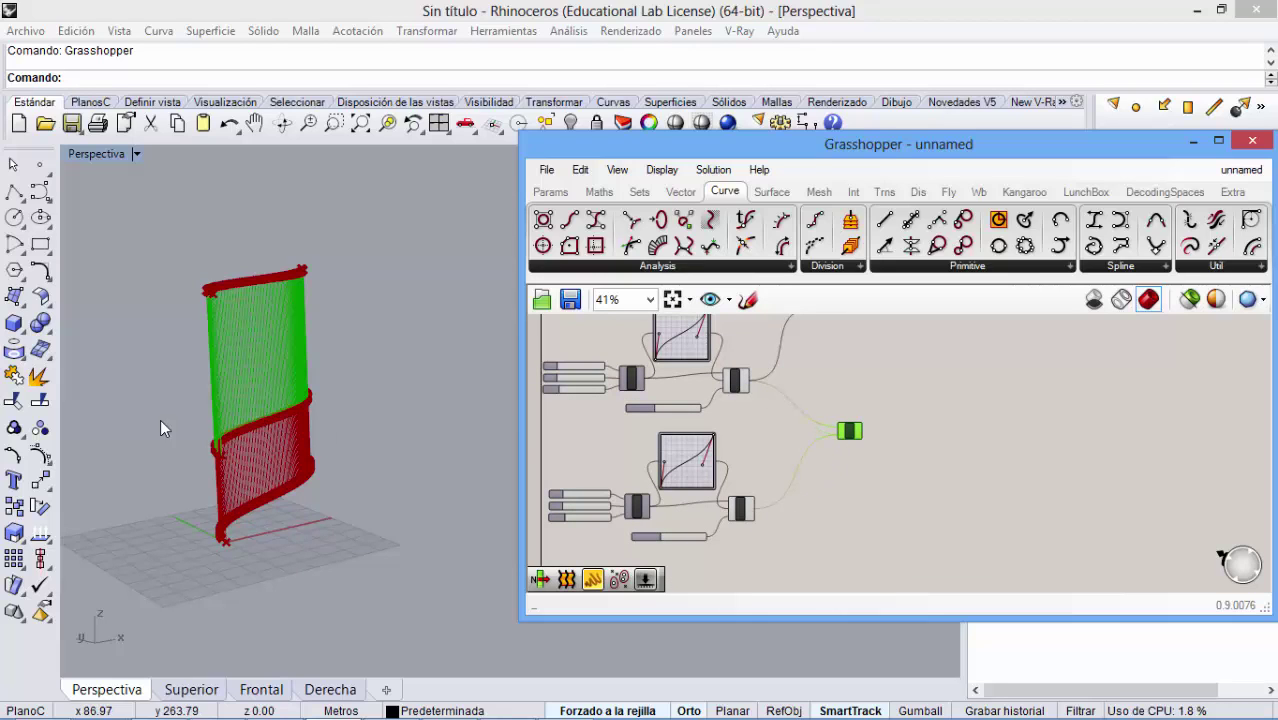
pyautogui.click(763, 516)
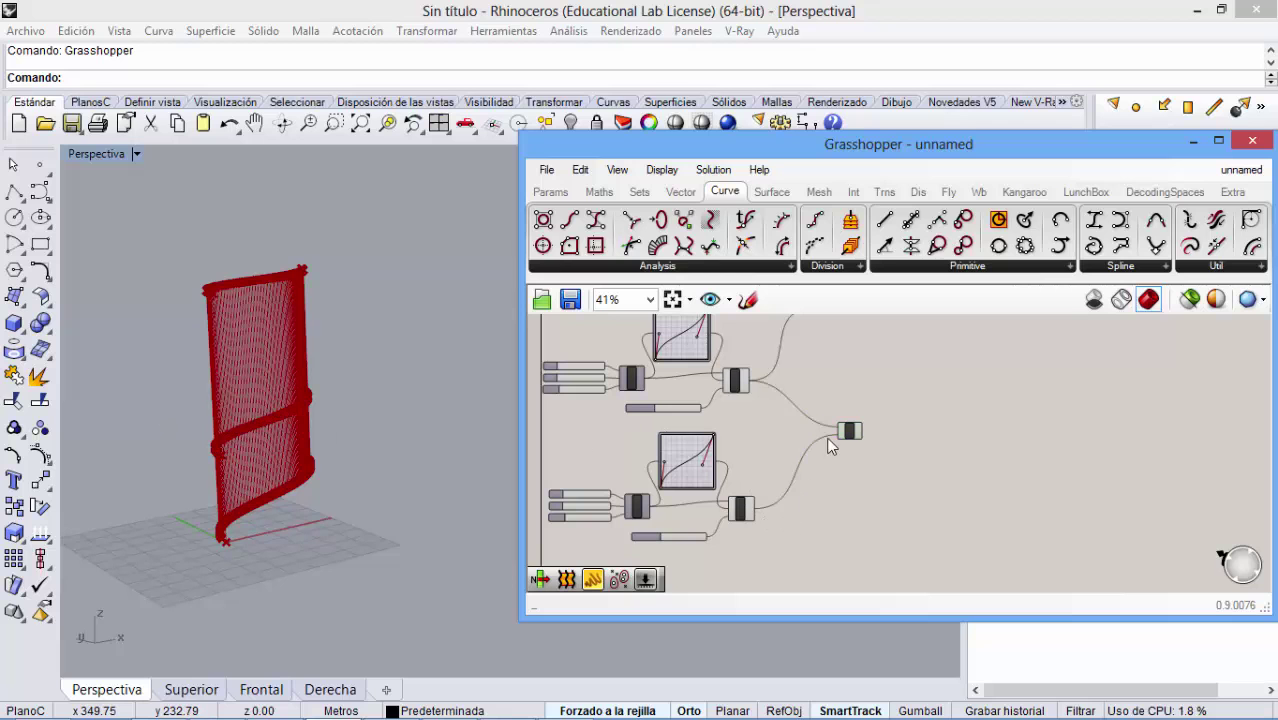
# - Reposition the two Line components closer to the point components, one above the other
pyautogui.moveTo(221, 433); pyautogui.dragTo(341, 466, button='right')
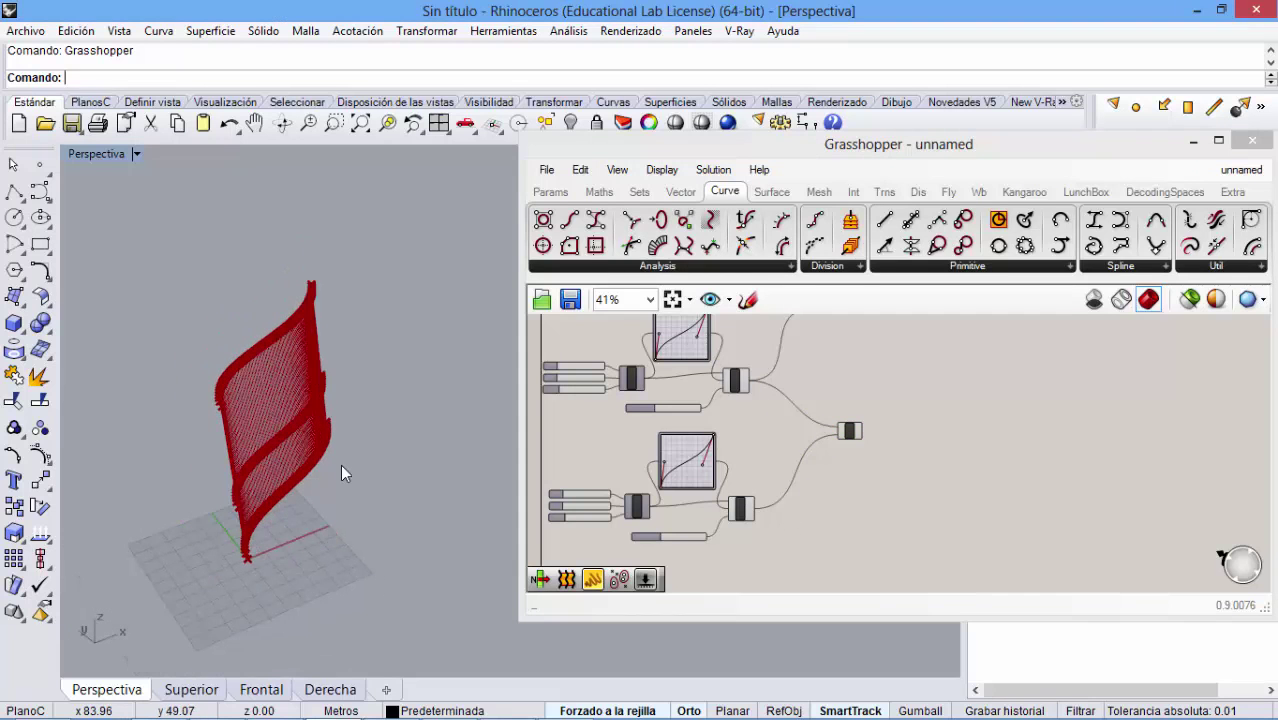
pyautogui.scroll(4, 285, 414)
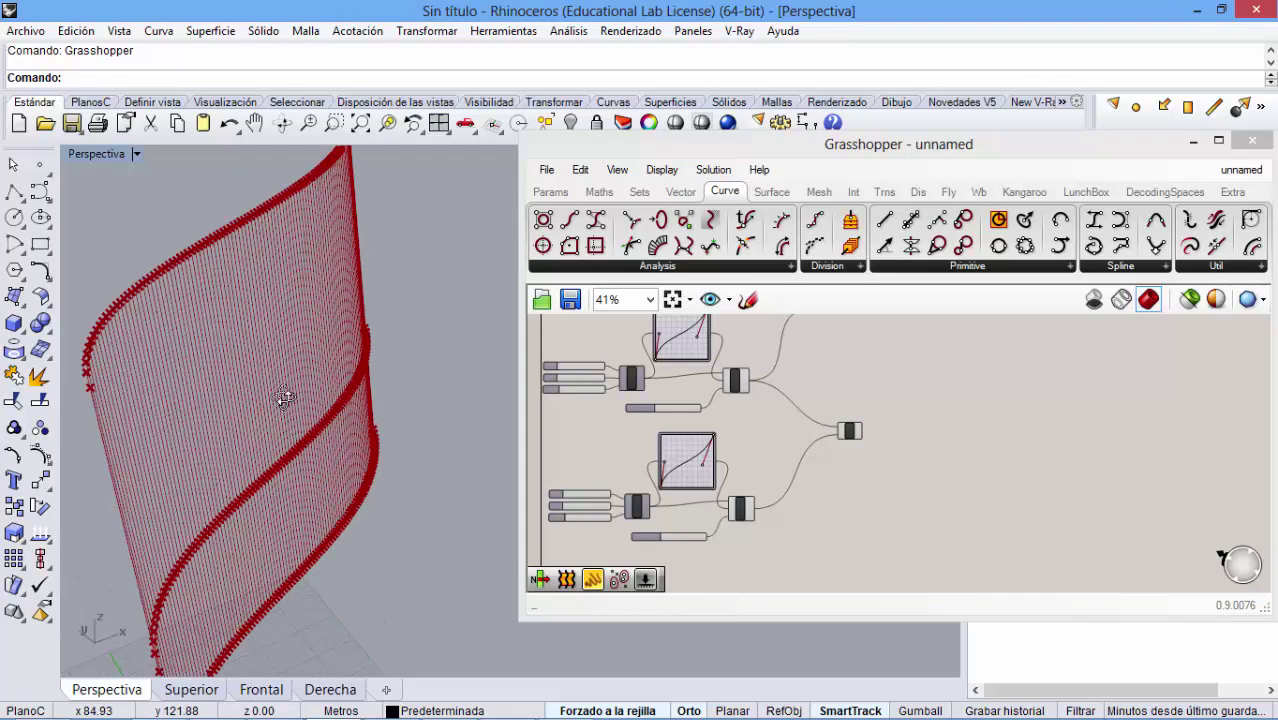
pyautogui.moveTo(277, 394); pyautogui.dragTo(234, 411, button='right')
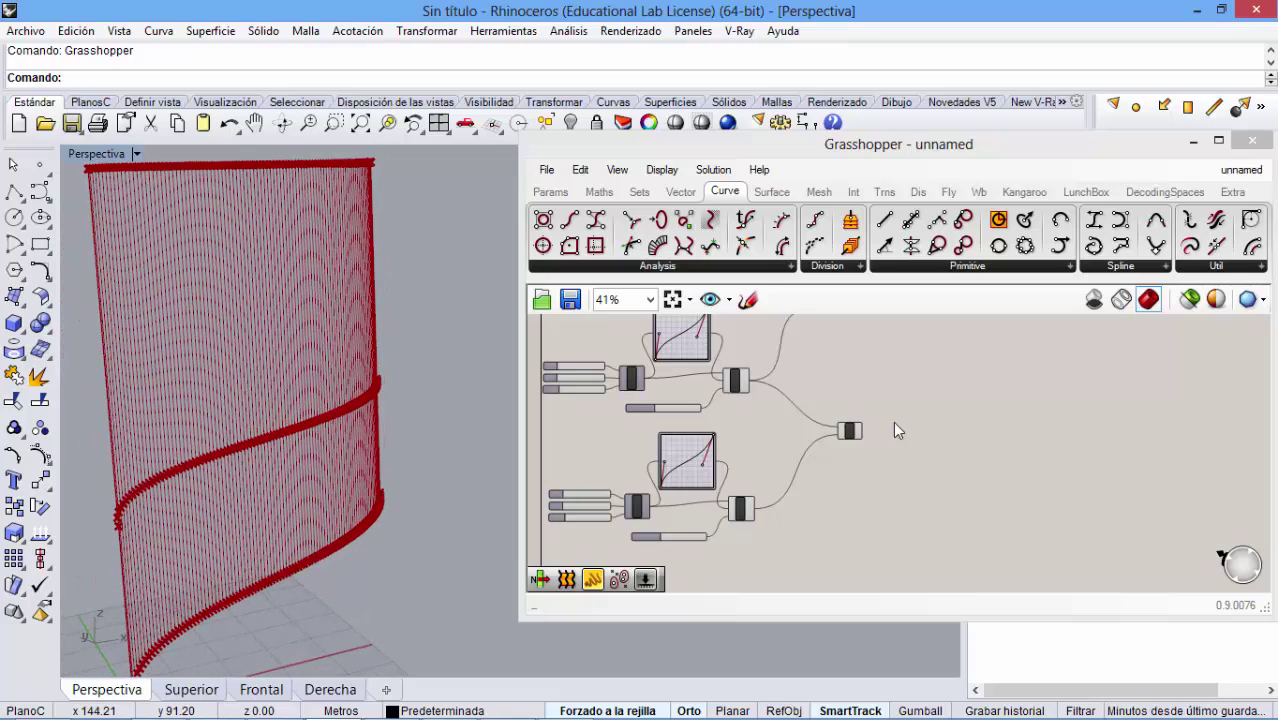
pyautogui.moveTo(893, 430); pyautogui.dragTo(773, 456, button='right')
pyautogui.moveTo(853, 495); pyautogui.dragTo(797, 509)
pyautogui.click(812, 372)
pyautogui.moveTo(813, 376); pyautogui.dragTo(781, 379)
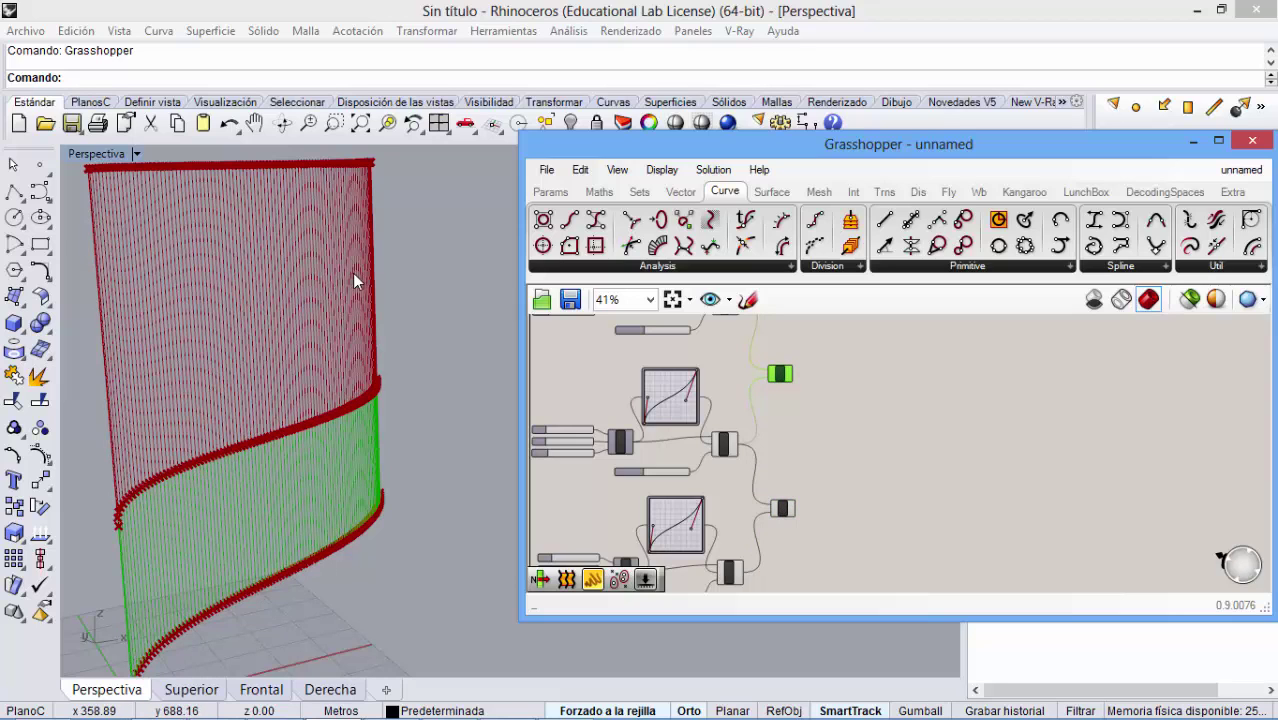
pyautogui.moveTo(355, 275); pyautogui.dragTo(420, 300, button='right')
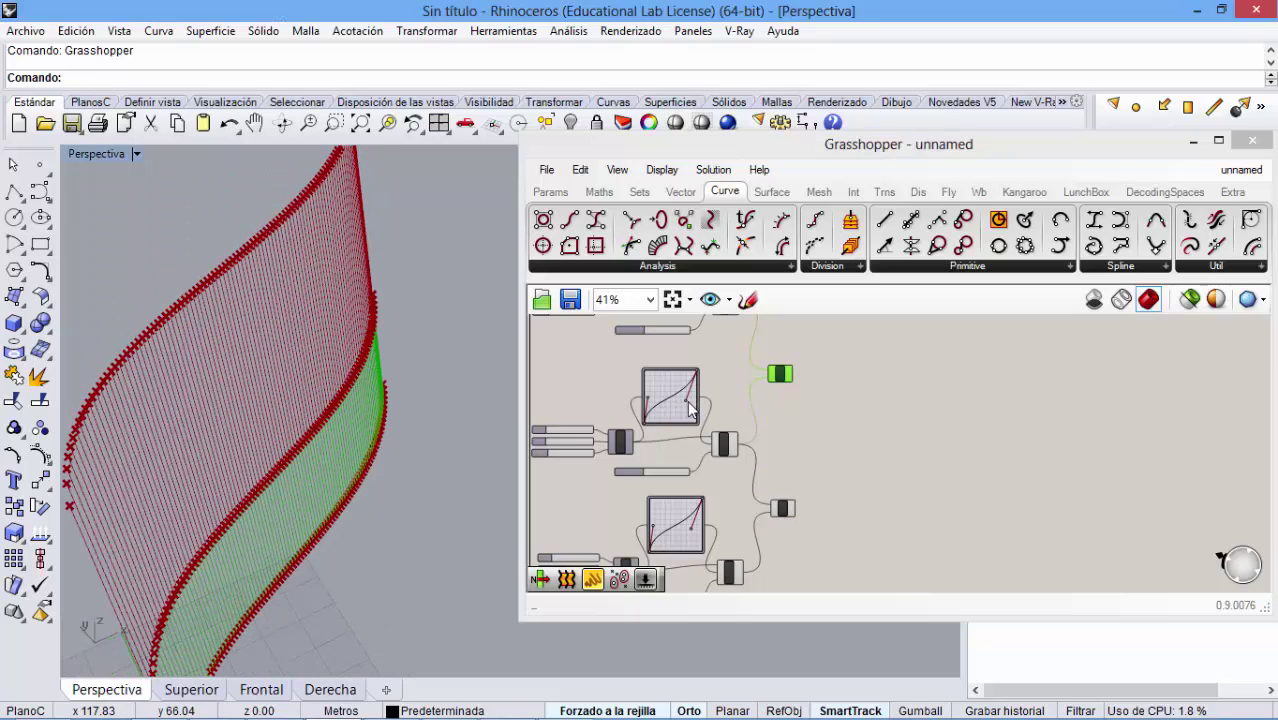
# - Change the first group's Graph Mapper to the Sine type and shorten its wavelength and lower its peak
pyautogui.moveTo(688, 400)
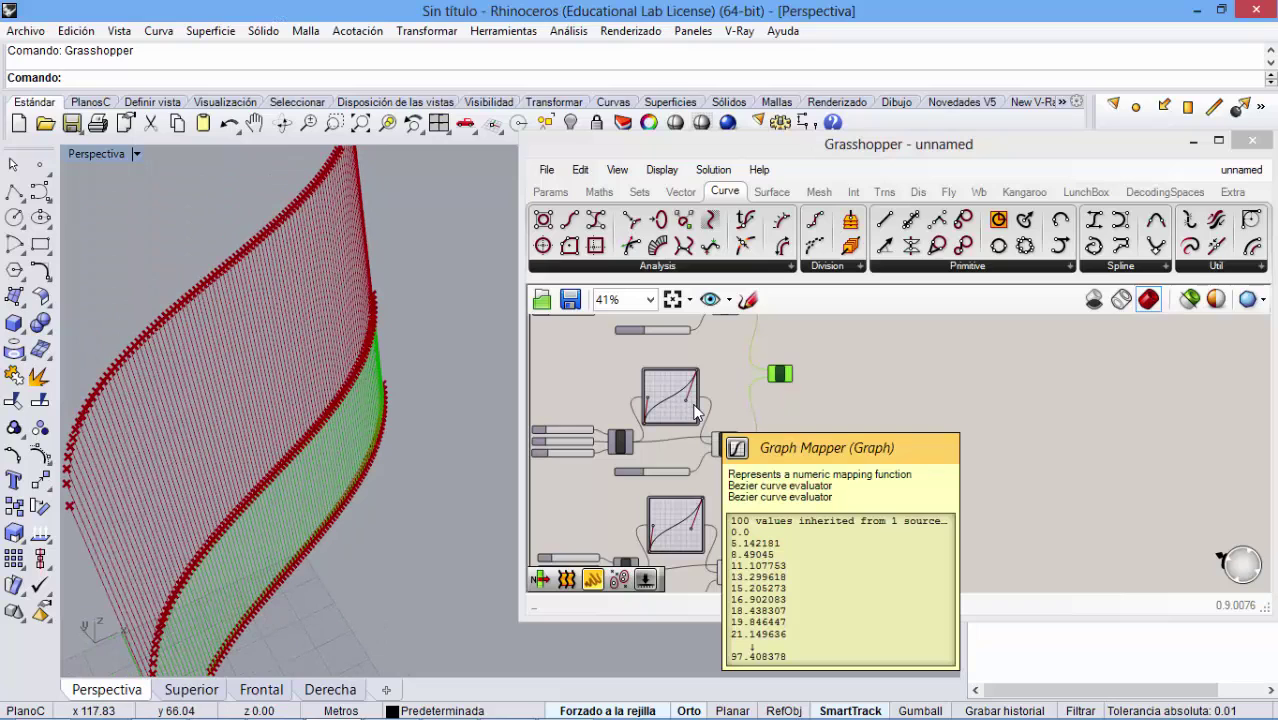
pyautogui.moveTo(696, 409); pyautogui.dragTo(743, 413, button='right')
pyautogui.scroll(4, 742, 397)
pyautogui.rightClick(722, 366)
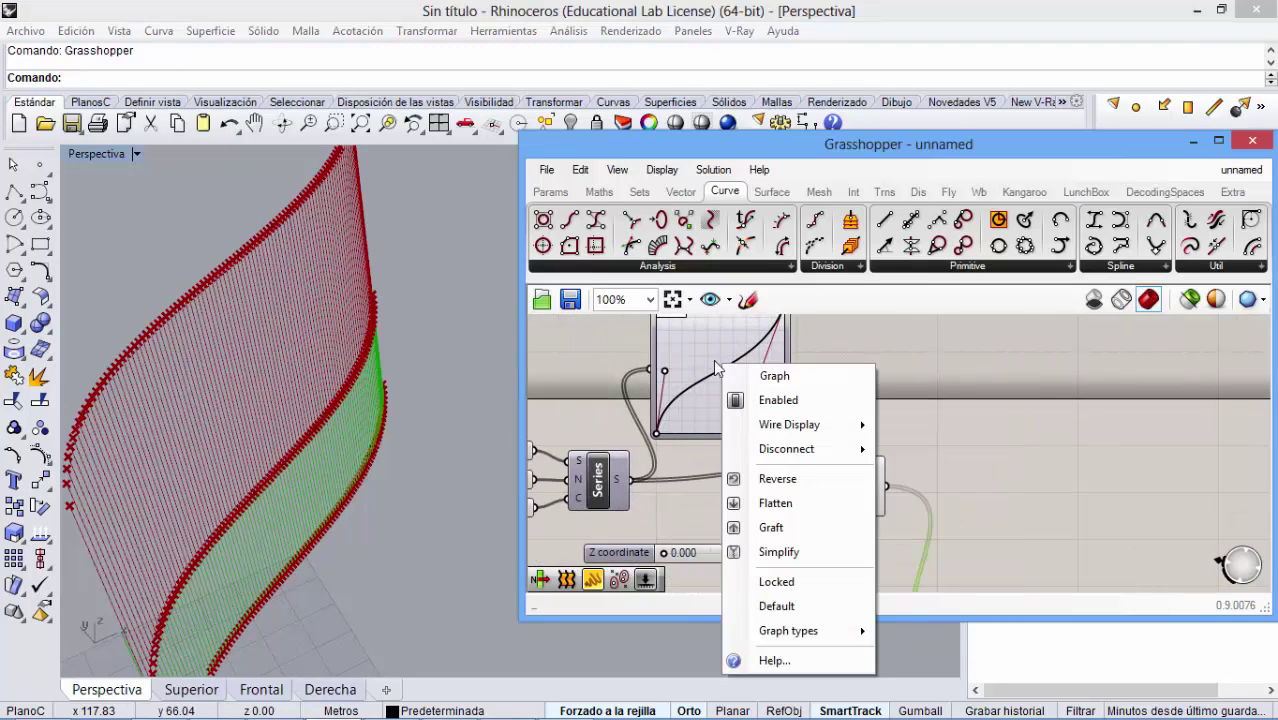
pyautogui.moveTo(770, 630)
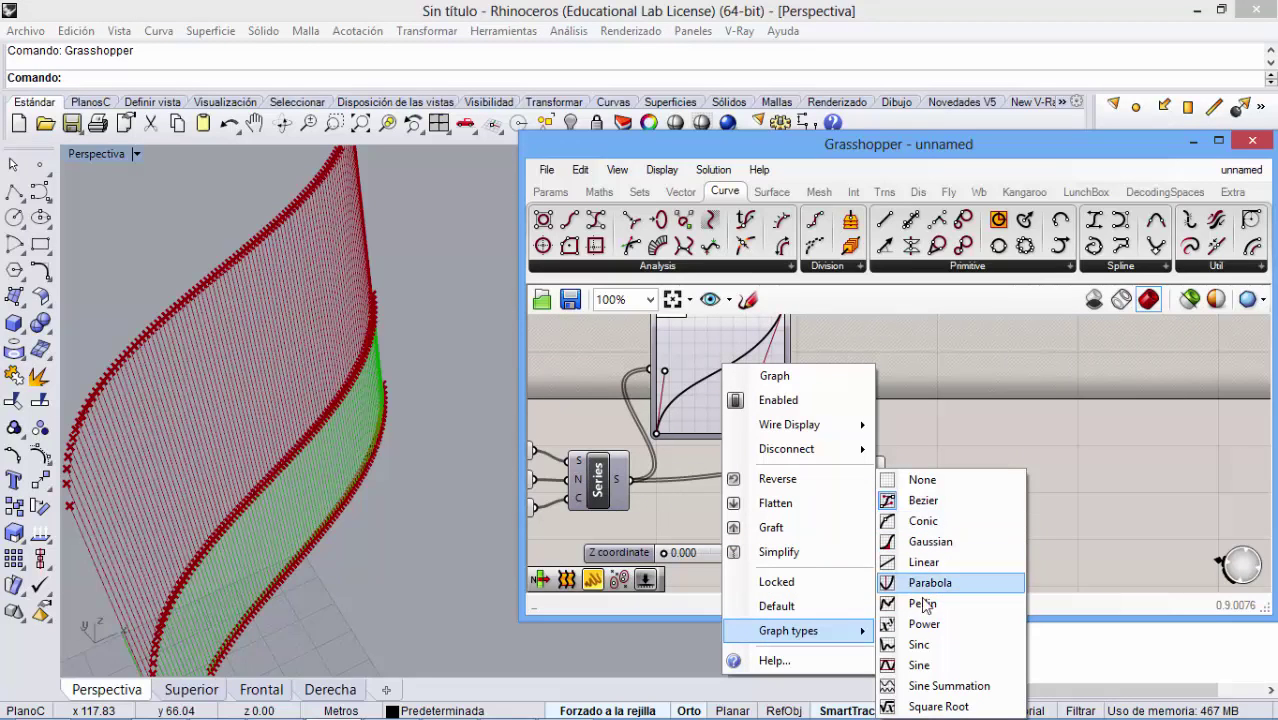
pyautogui.click(918, 665)
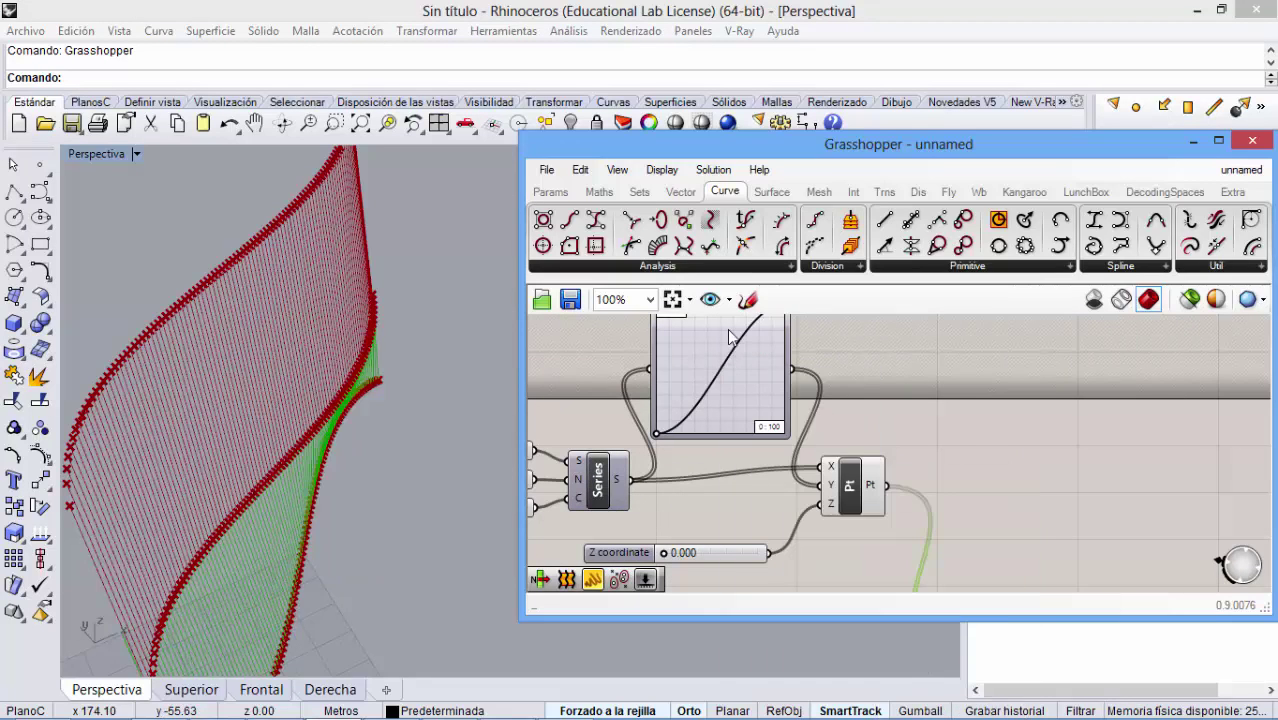
pyautogui.moveTo(775, 333); pyautogui.dragTo(787, 383, button='right')
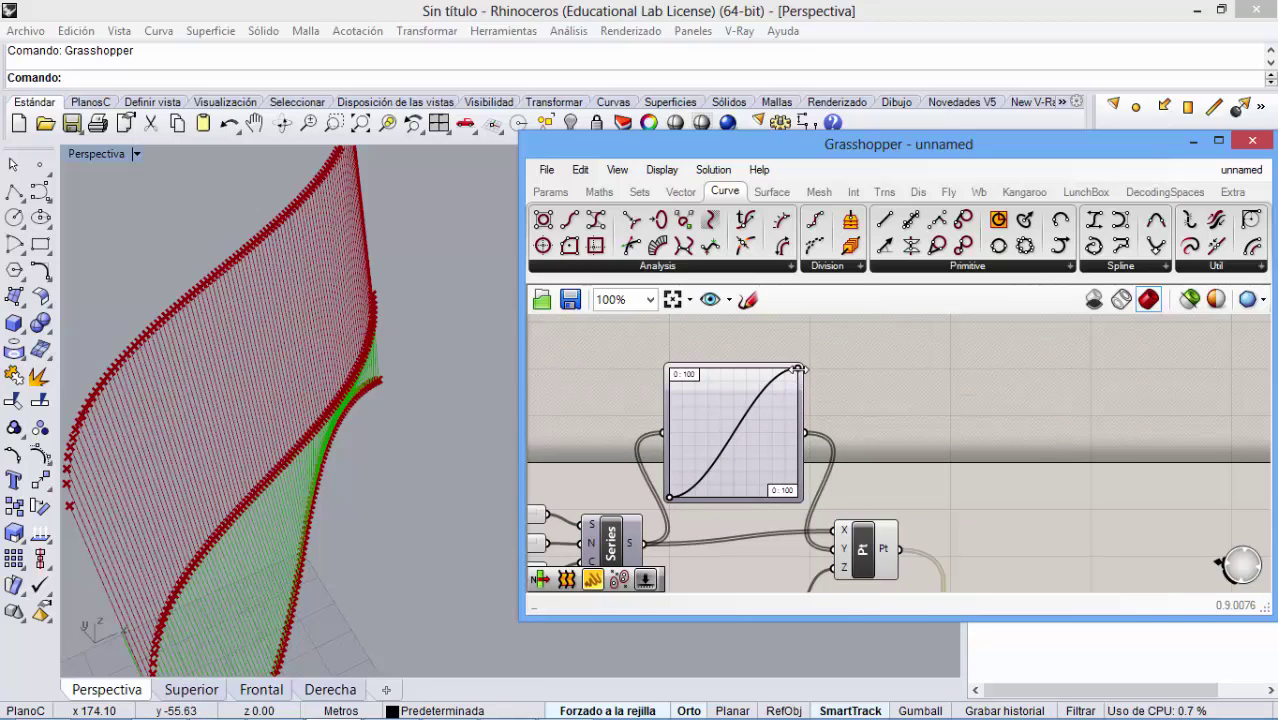
pyautogui.moveTo(799, 369); pyautogui.dragTo(711, 446)
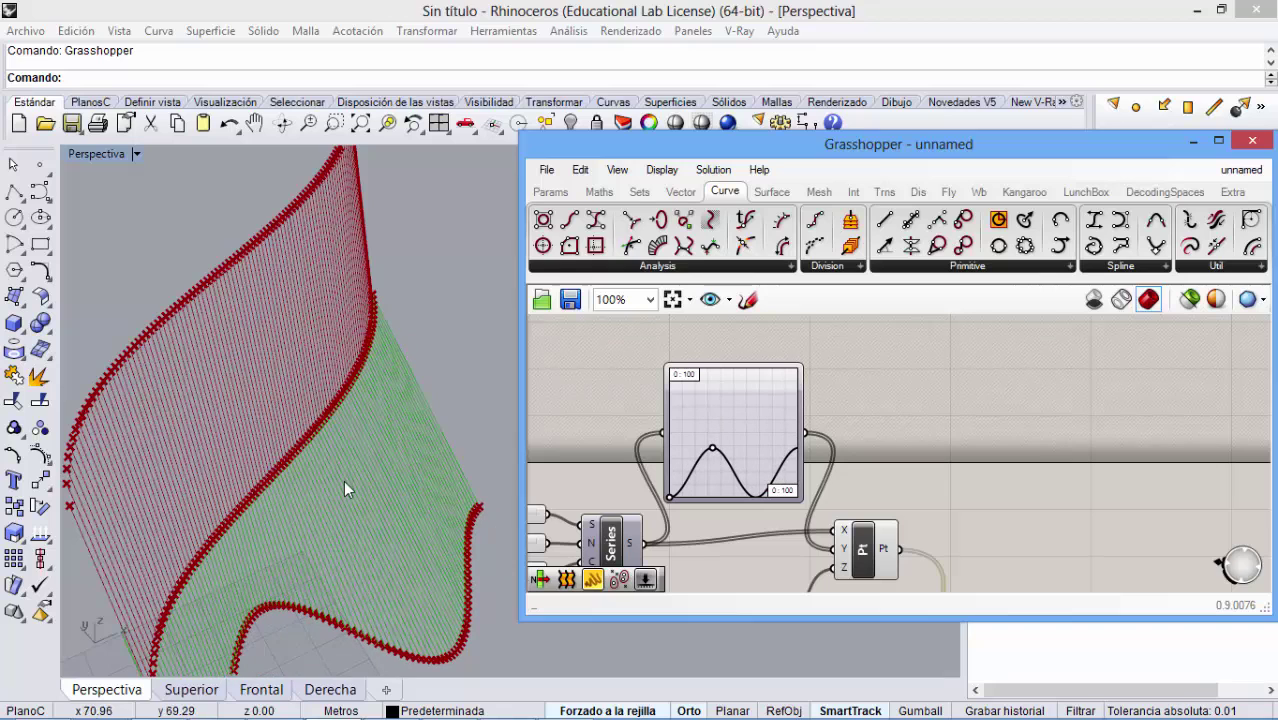
# - Tighten the first group's sine graph into three lower waves, with its row of points highlighted
pyautogui.scroll(-5, 348, 362)
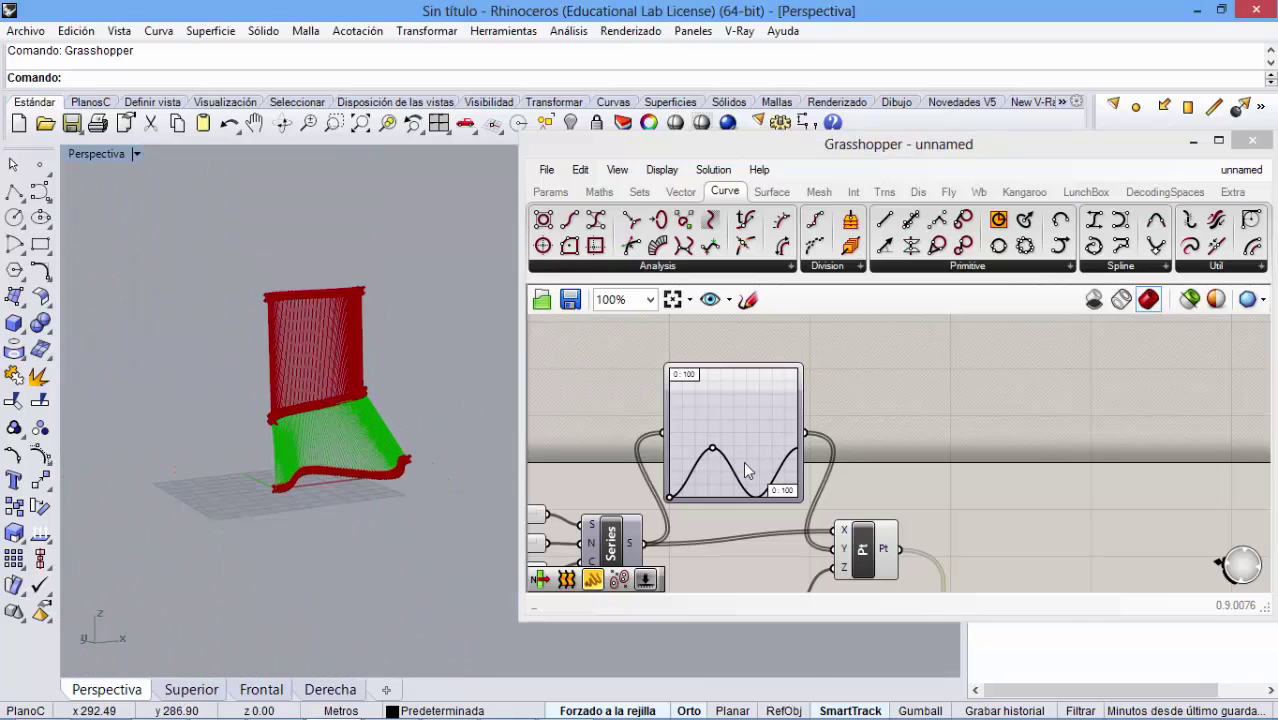
pyautogui.click(743, 461)
pyautogui.scroll(-4, 763, 423)
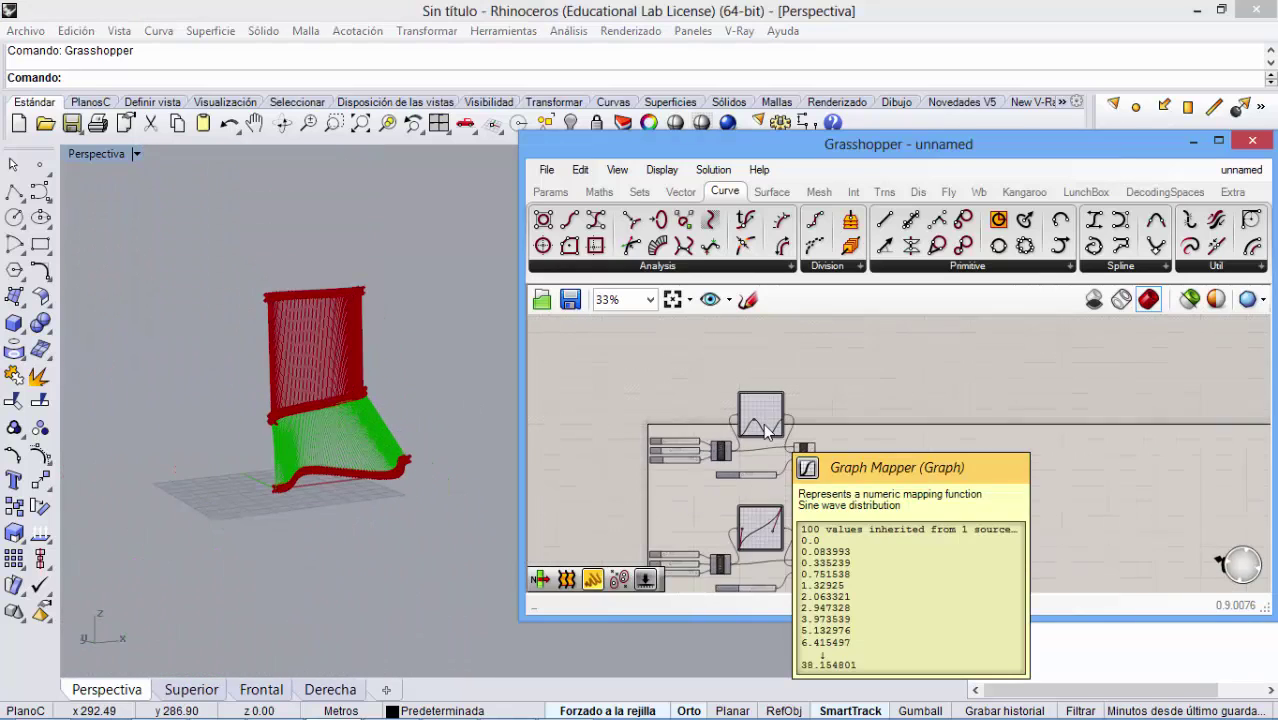
pyautogui.scroll(4, 782, 438)
pyautogui.click(838, 466)
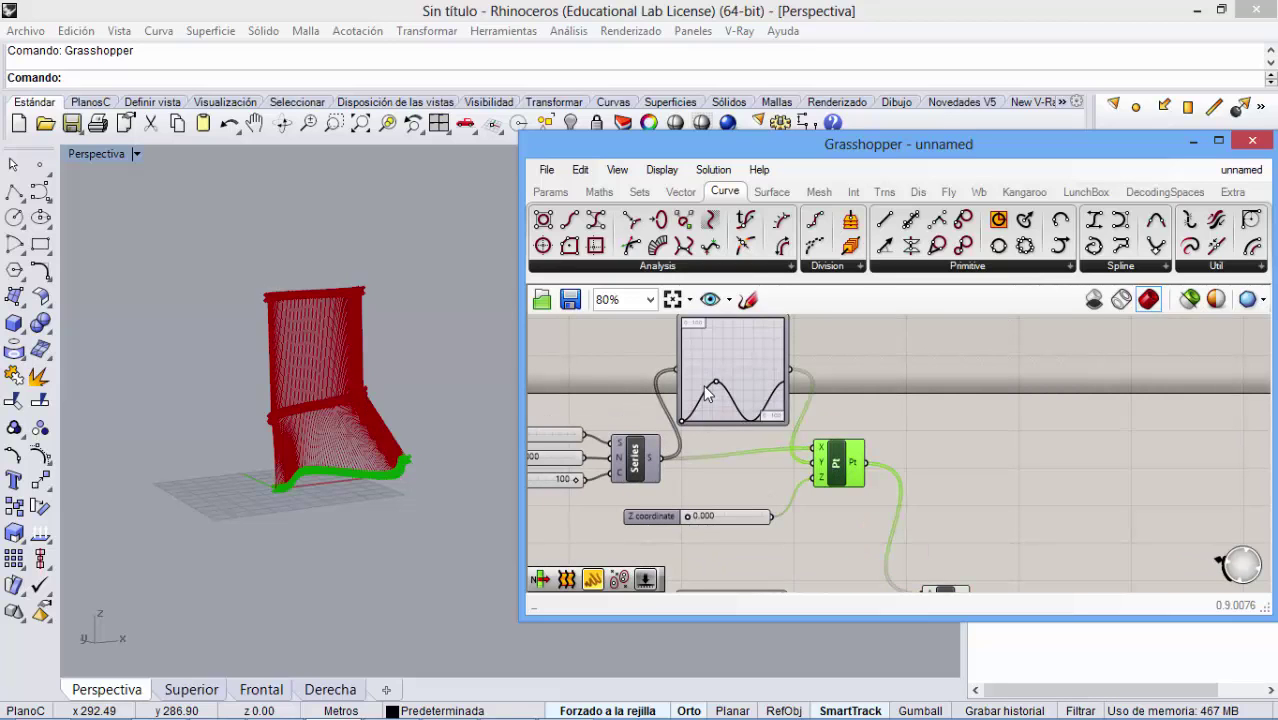
pyautogui.moveTo(718, 390); pyautogui.dragTo(703, 400)
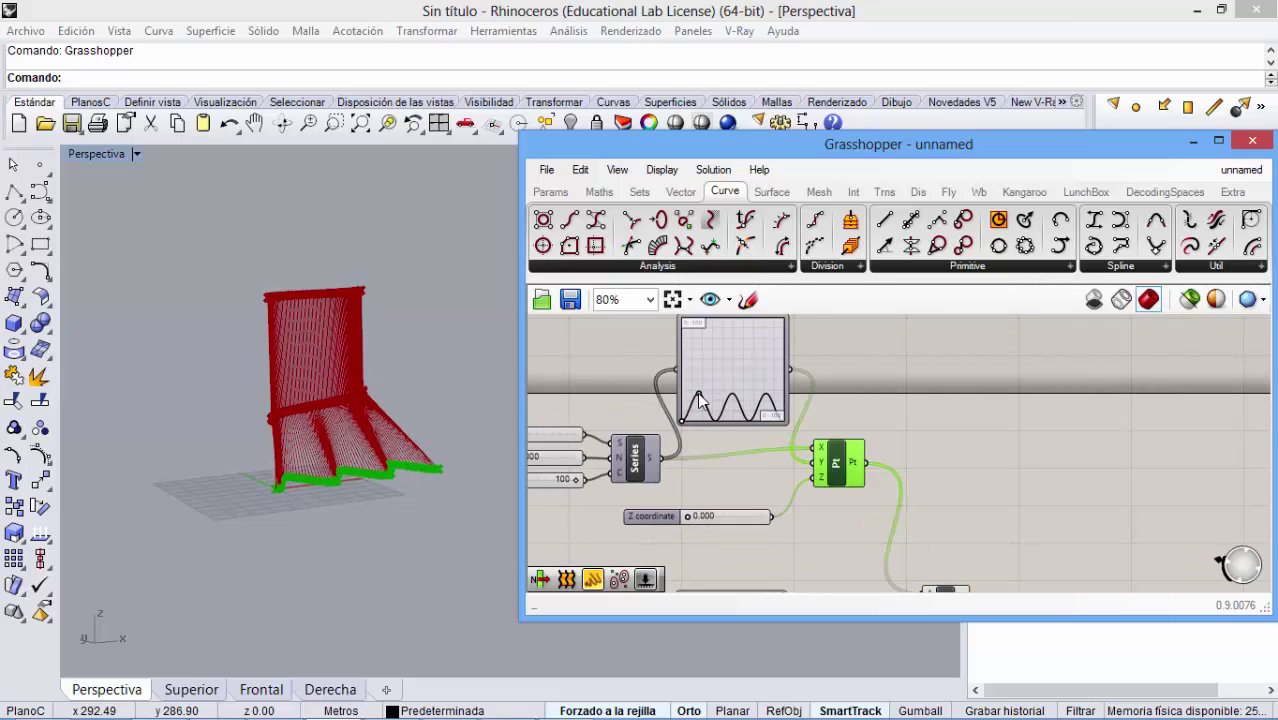
# - Change the second group's Graph Mapper to Sine Summation and reshape its curve into small, frequent waves
pyautogui.moveTo(771, 462); pyautogui.dragTo(771, 391, button='right')
pyautogui.scroll(-3, 754, 422)
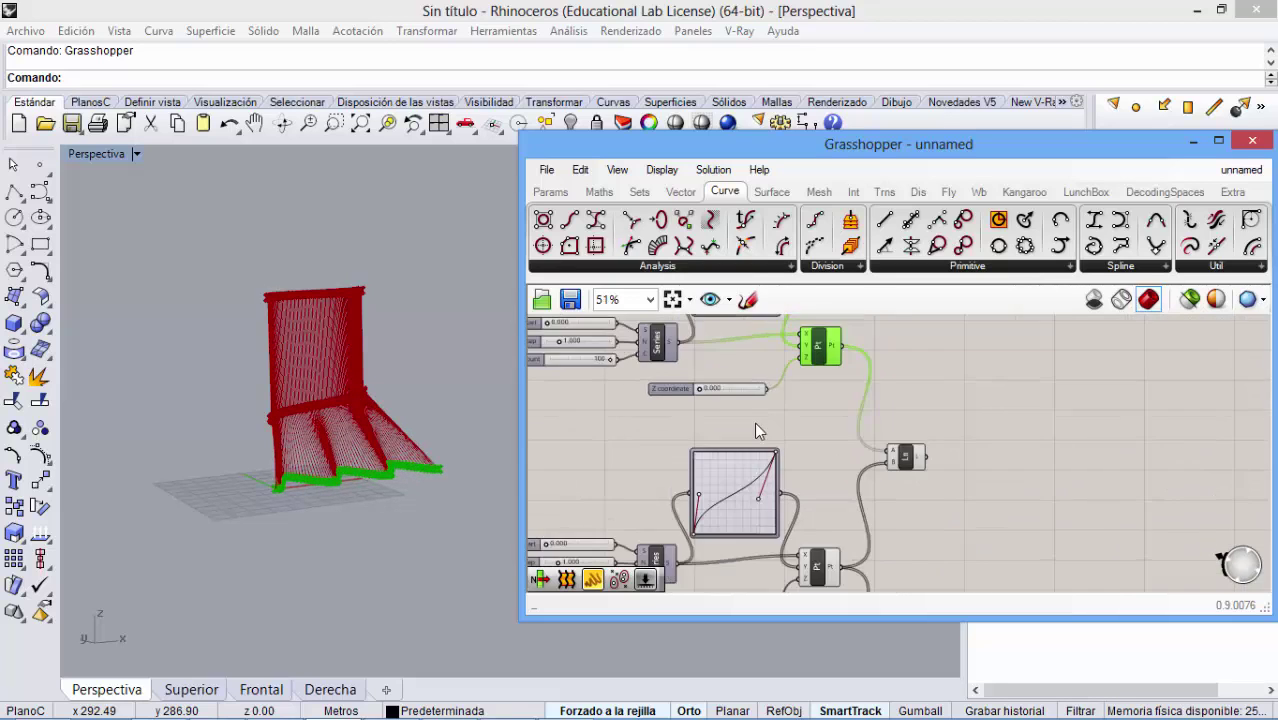
pyautogui.rightClick(742, 485)
pyautogui.moveTo(865, 675)
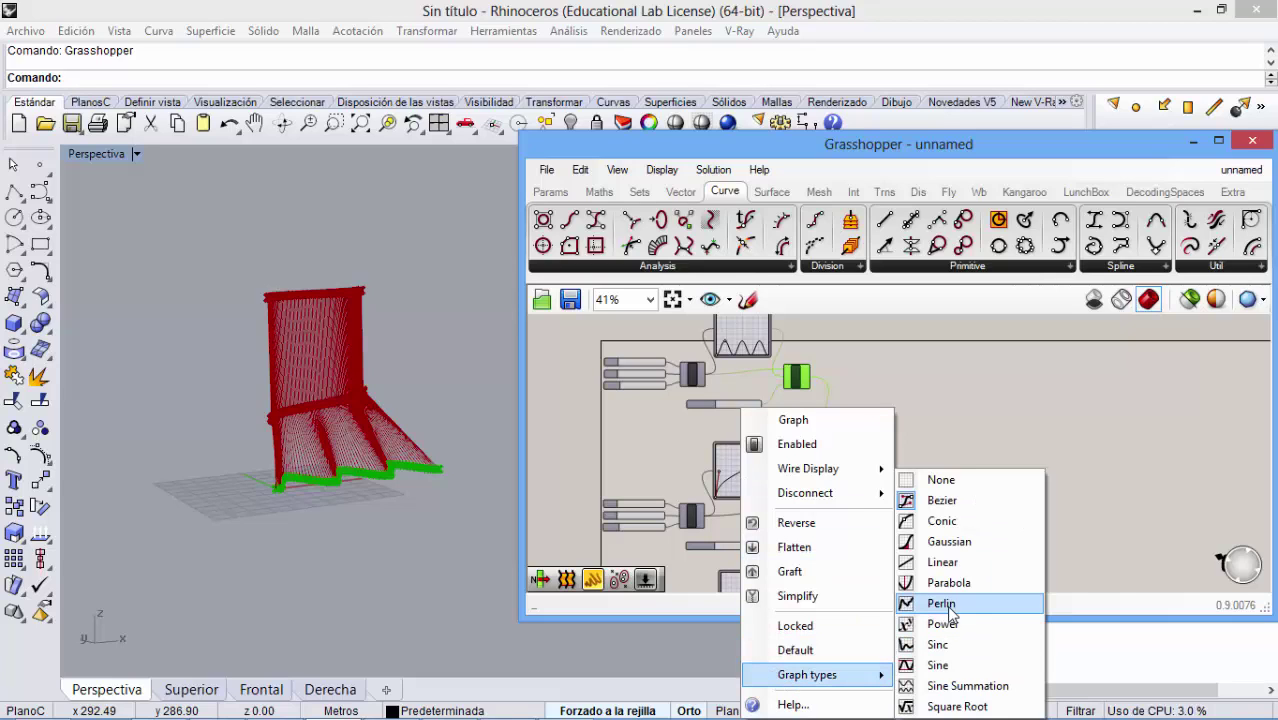
pyautogui.click(962, 686)
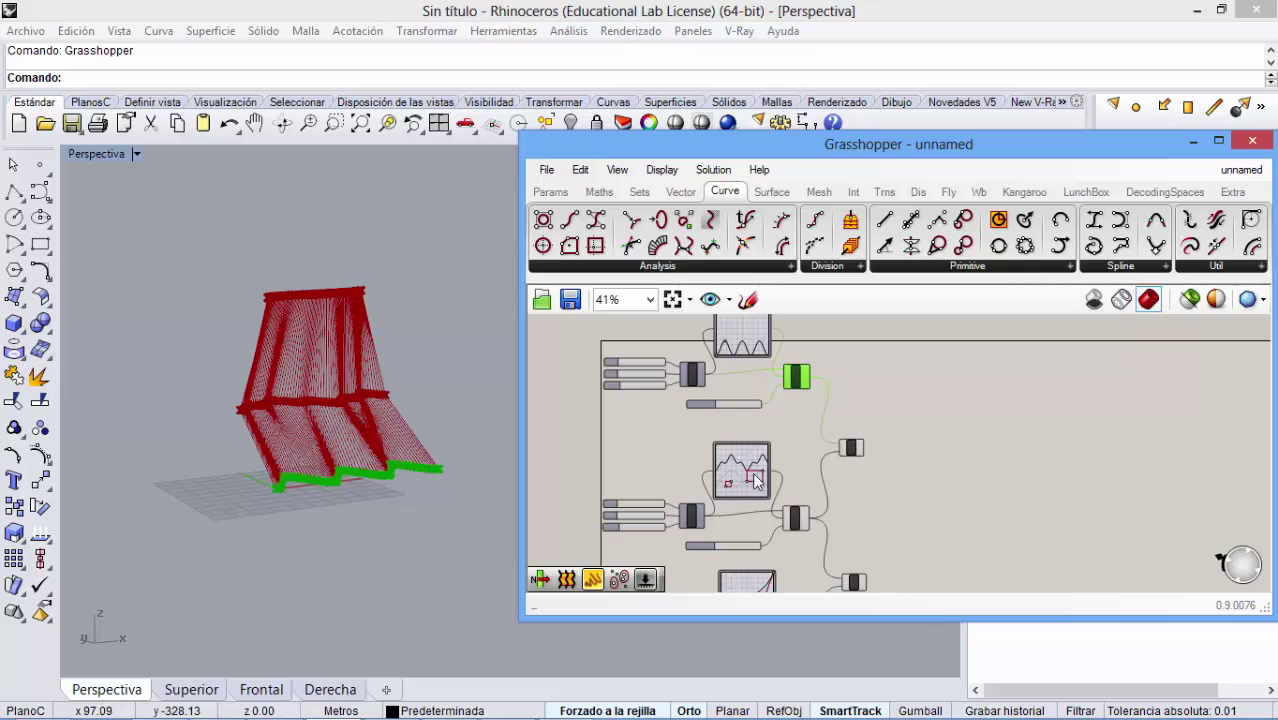
pyautogui.scroll(5, 730, 454)
pyautogui.moveTo(823, 502); pyautogui.dragTo(714, 543)
pyautogui.moveTo(320, 430)
pyautogui.mouseDown(button='right')
pyautogui.moveTo(389, 427)
pyautogui.moveTo(370, 394)
pyautogui.moveTo(245, 362)
pyautogui.mouseUp(button='right')
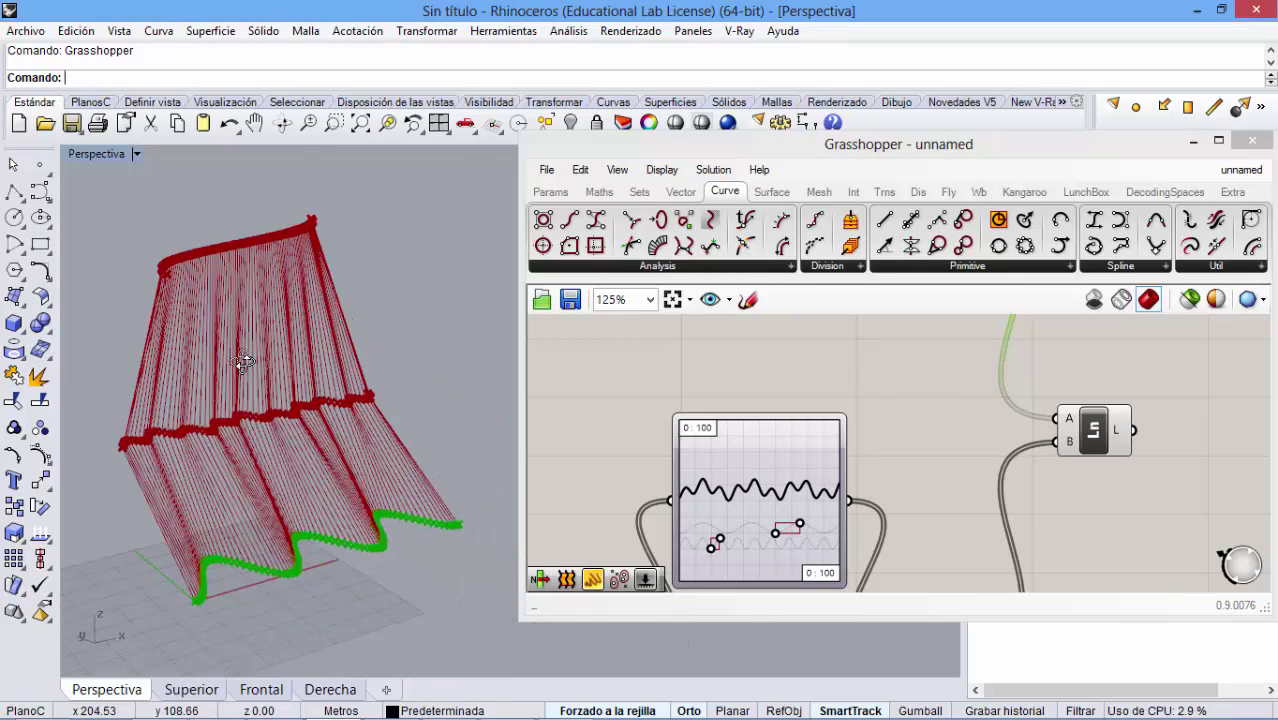
# - Change the third group's Graph Mapper to Sine and compress its curve into about five low waves
pyautogui.moveTo(861, 436); pyautogui.dragTo(894, 341, button='right')
pyautogui.scroll(-5, 850, 450)
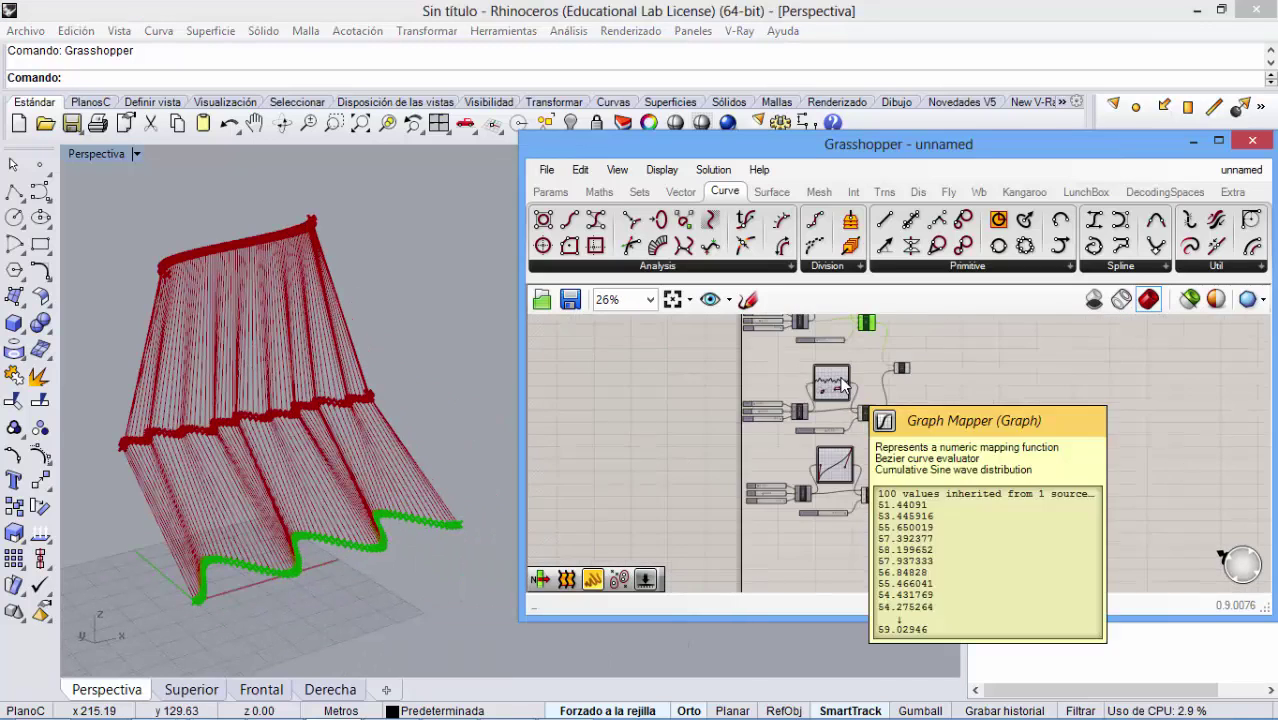
pyautogui.scroll(5, 822, 453)
pyautogui.rightClick(824, 459)
pyautogui.moveTo(885, 676)
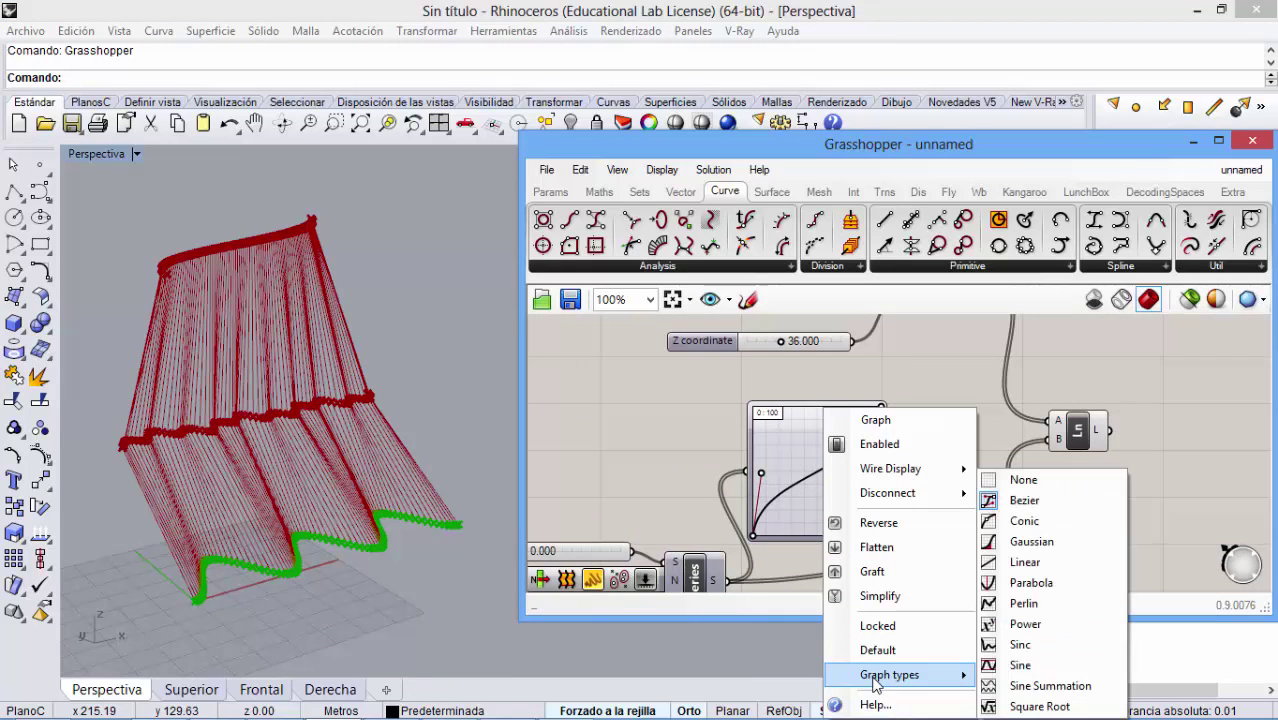
pyautogui.click(1038, 665)
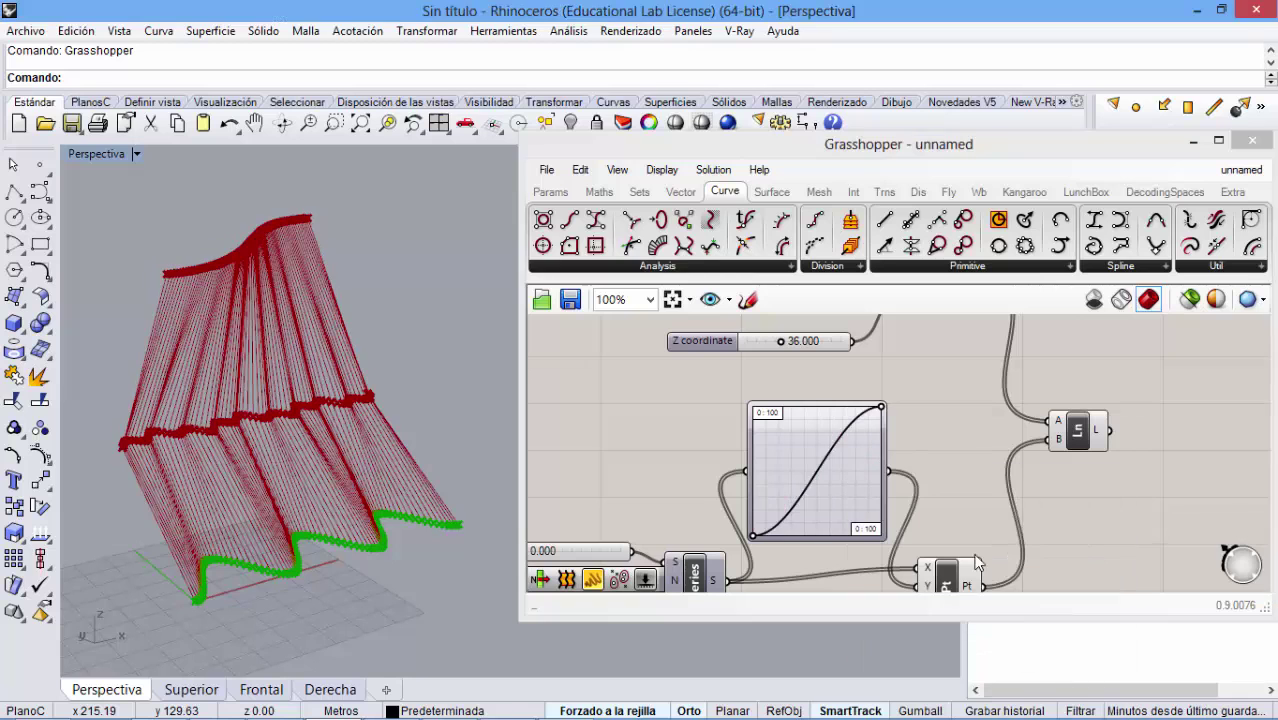
pyautogui.moveTo(881, 410); pyautogui.dragTo(765, 502)
pyautogui.moveTo(324, 418); pyautogui.dragTo(362, 410, button='right')
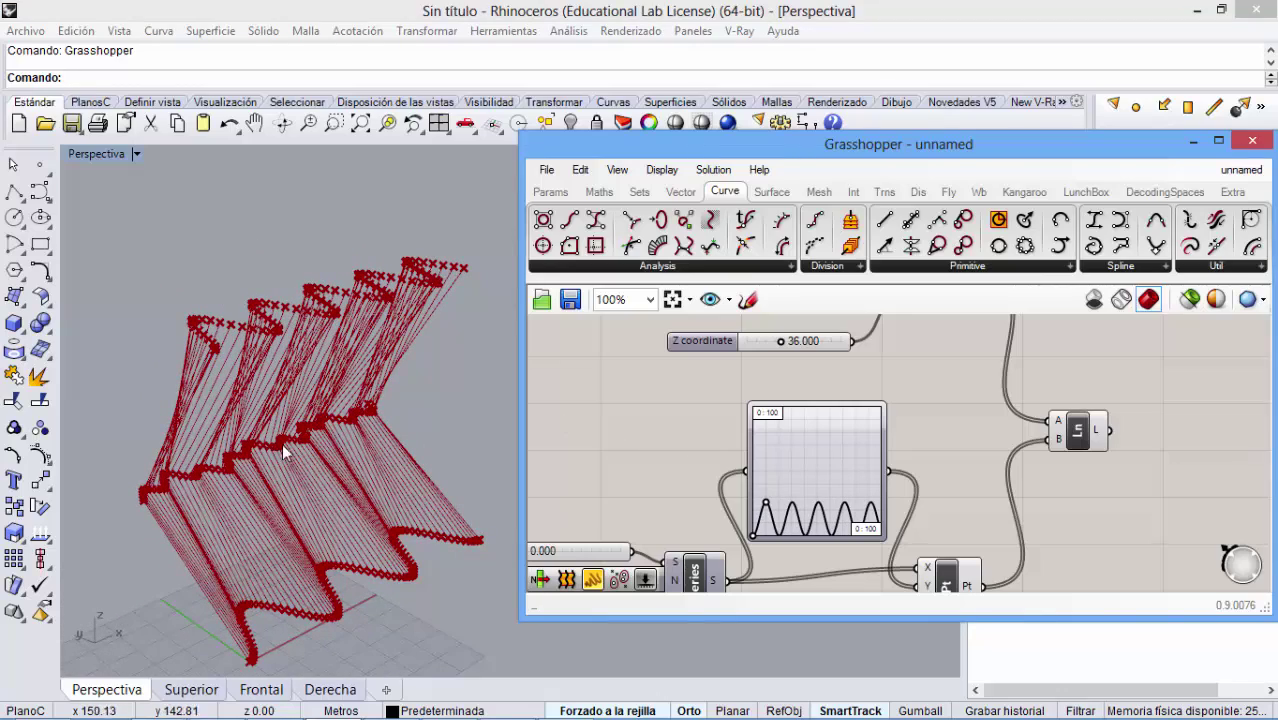
pyautogui.moveTo(285, 449); pyautogui.dragTo(285, 428, button='right')
pyautogui.scroll(-3, 296, 428)
pyautogui.scroll(5, 330, 416)
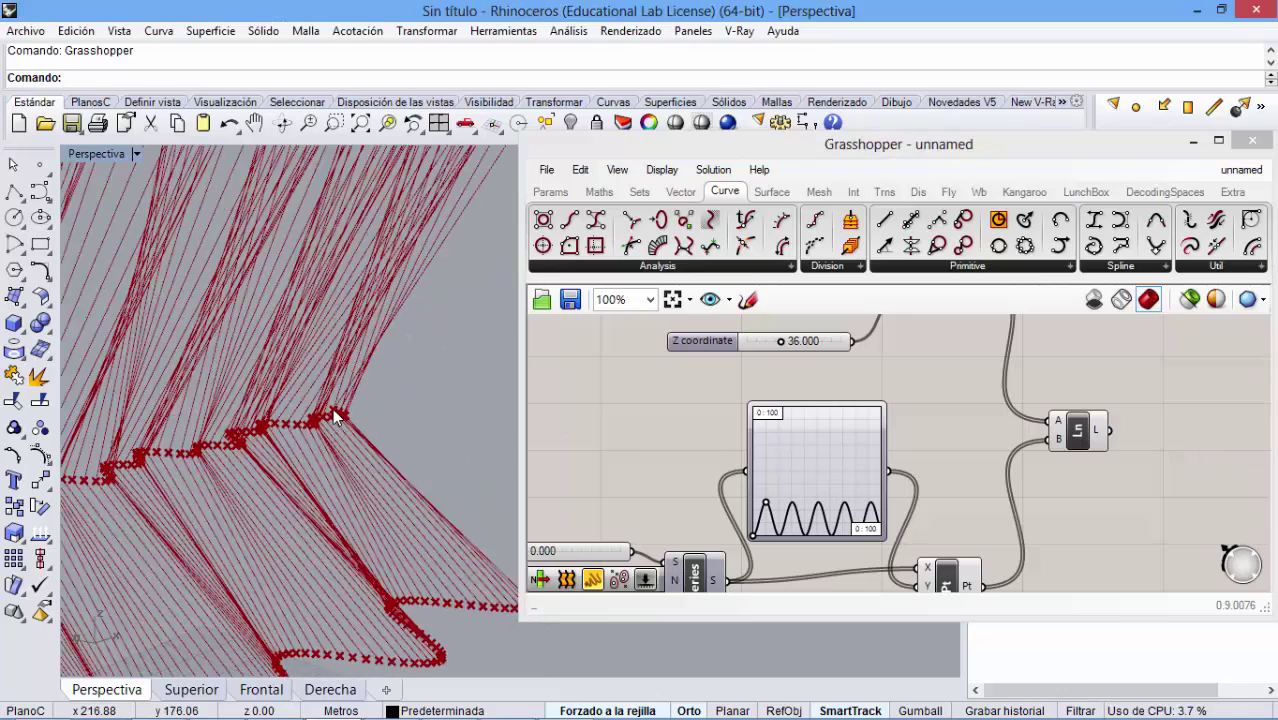
pyautogui.scroll(-3, 338, 414)
# - Adjust the handles of the second group's Sine Summation graph to form about four tall, regular waves
pyautogui.moveTo(703, 444); pyautogui.dragTo(743, 541, button='right')
pyautogui.scroll(-2, 898, 407)
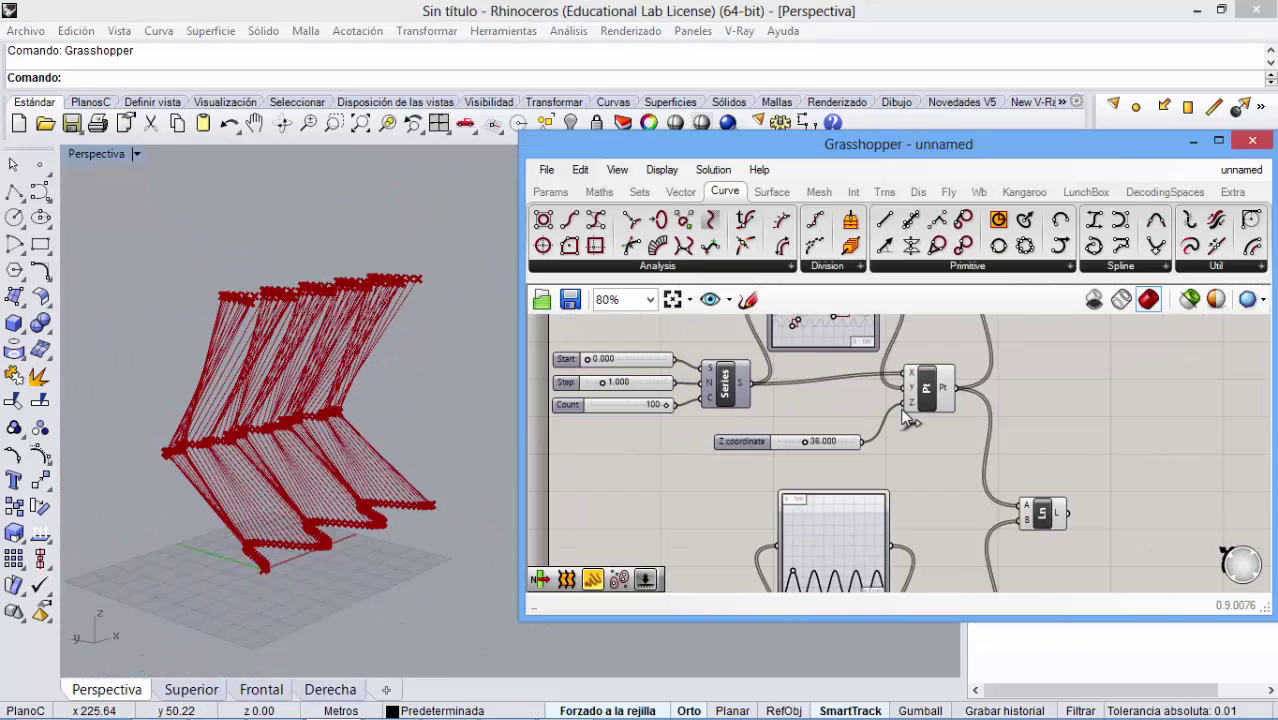
pyautogui.moveTo(896, 407); pyautogui.dragTo(872, 468, button='right')
pyautogui.scroll(1, 872, 468)
pyautogui.scroll(-5, 832, 435)
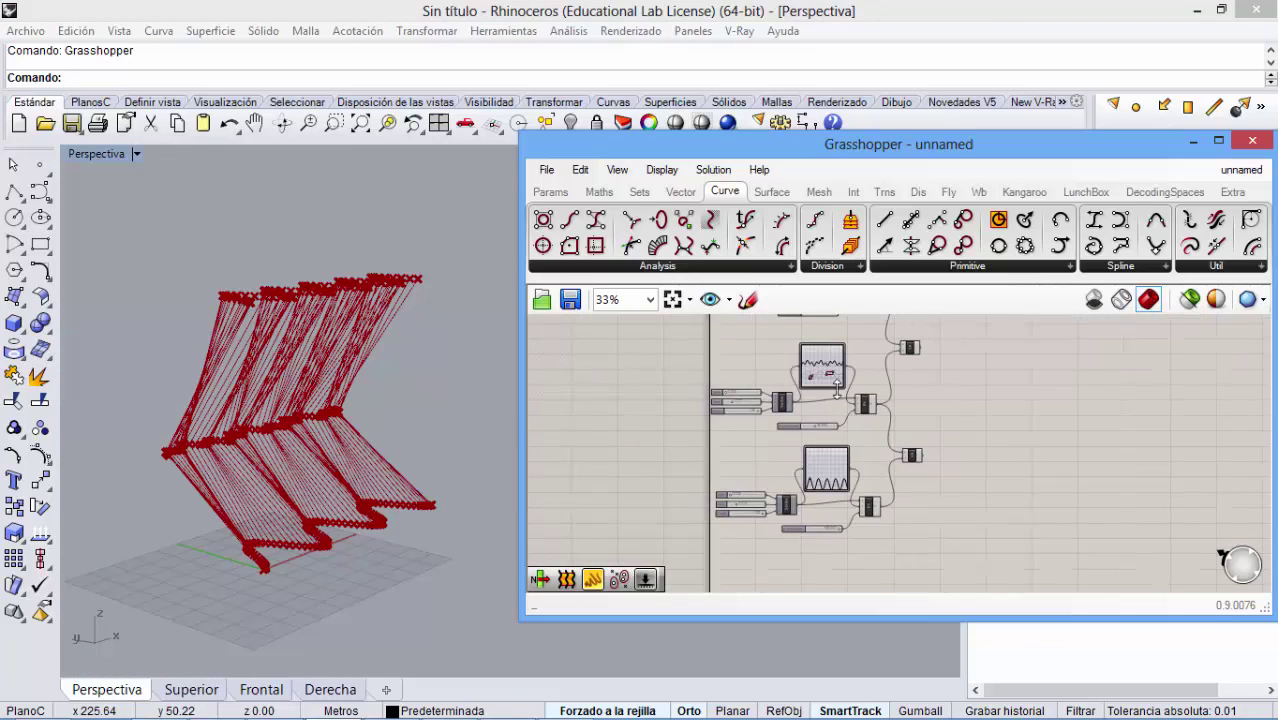
pyautogui.scroll(8, 832, 435)
pyautogui.scroll(-1, 828, 455)
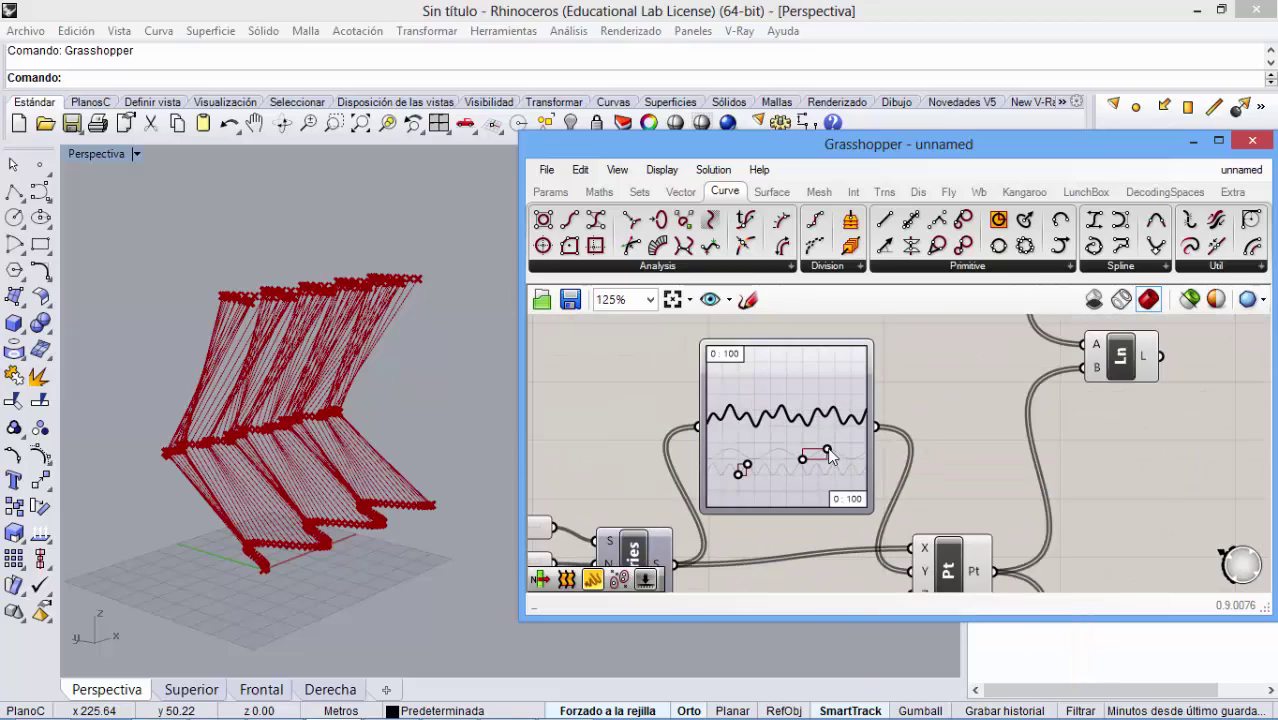
pyautogui.moveTo(826, 453); pyautogui.dragTo(838, 456)
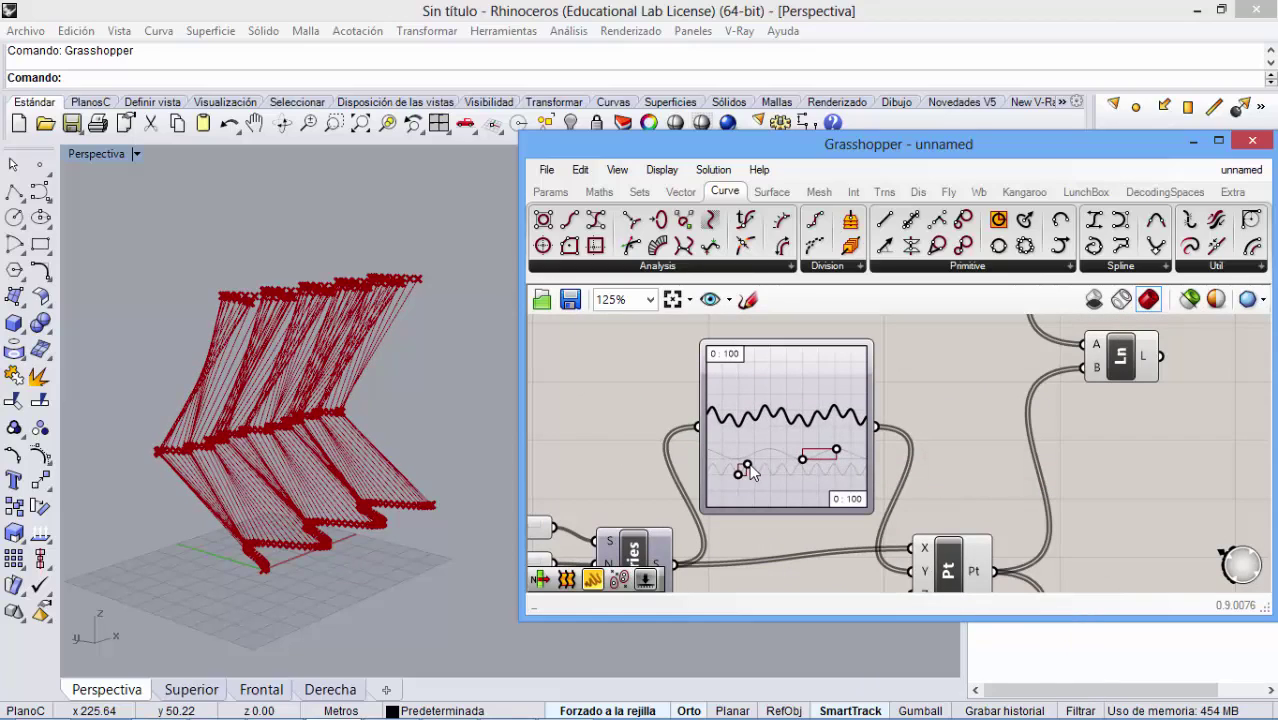
pyautogui.moveTo(752, 473)
pyautogui.mouseDown()
pyautogui.moveTo(756, 463)
pyautogui.moveTo(742, 485)
pyautogui.moveTo(731, 476)
pyautogui.moveTo(803, 468)
pyautogui.moveTo(812, 508)
pyautogui.moveTo(795, 503)
pyautogui.mouseUp()
pyautogui.moveTo(836, 450); pyautogui.dragTo(813, 456)
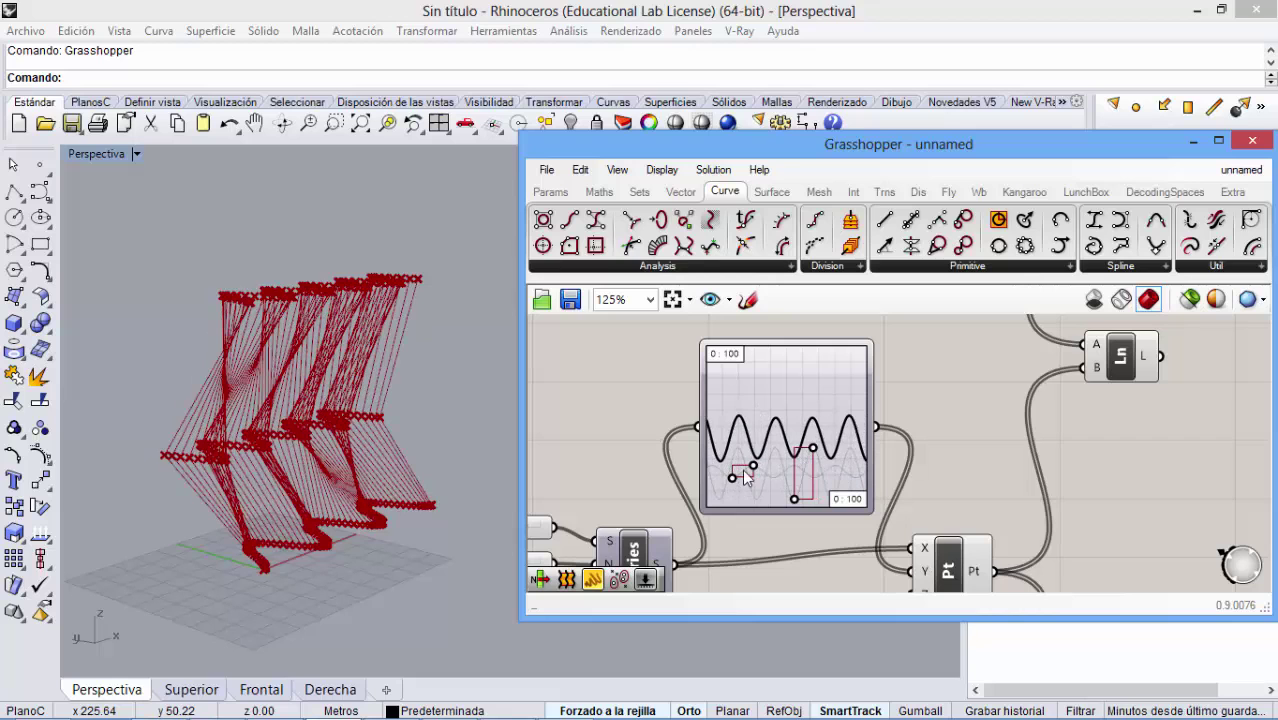
pyautogui.moveTo(745, 478)
pyautogui.mouseDown()
pyautogui.moveTo(733, 482)
pyautogui.moveTo(752, 484)
pyautogui.moveTo(758, 505)
pyautogui.moveTo(736, 461)
pyautogui.moveTo(736, 476)
pyautogui.mouseUp()
pyautogui.moveTo(470, 460); pyautogui.dragTo(380, 448, button='right')
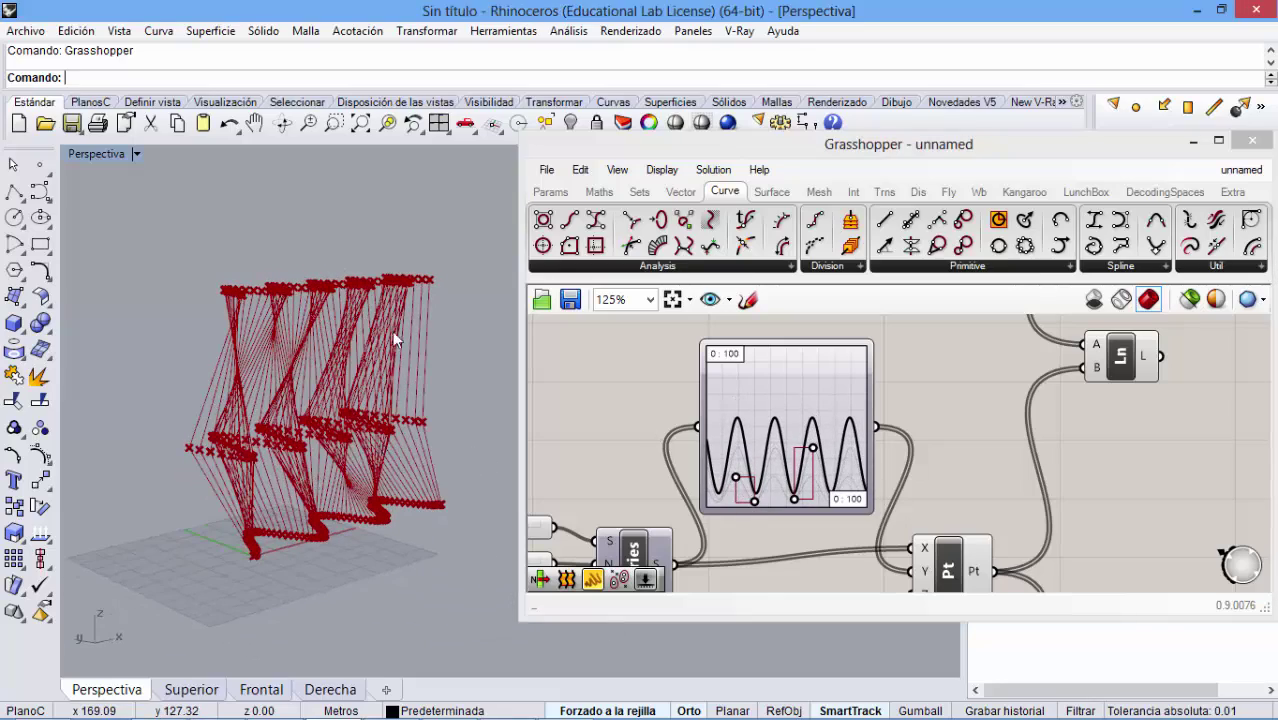
# - Examine the three-row line structure in perspective and the Line component joining the first and second point groups
pyautogui.moveTo(392, 340)
pyautogui.mouseDown(button='right')
pyautogui.moveTo(365, 465)
pyautogui.moveTo(377, 466)
pyautogui.moveTo(412, 392)
pyautogui.moveTo(430, 400)
pyautogui.mouseUp(button='right')
pyautogui.moveTo(758, 451); pyautogui.dragTo(790, 400, button='right')
pyautogui.scroll(-1, 790, 380)
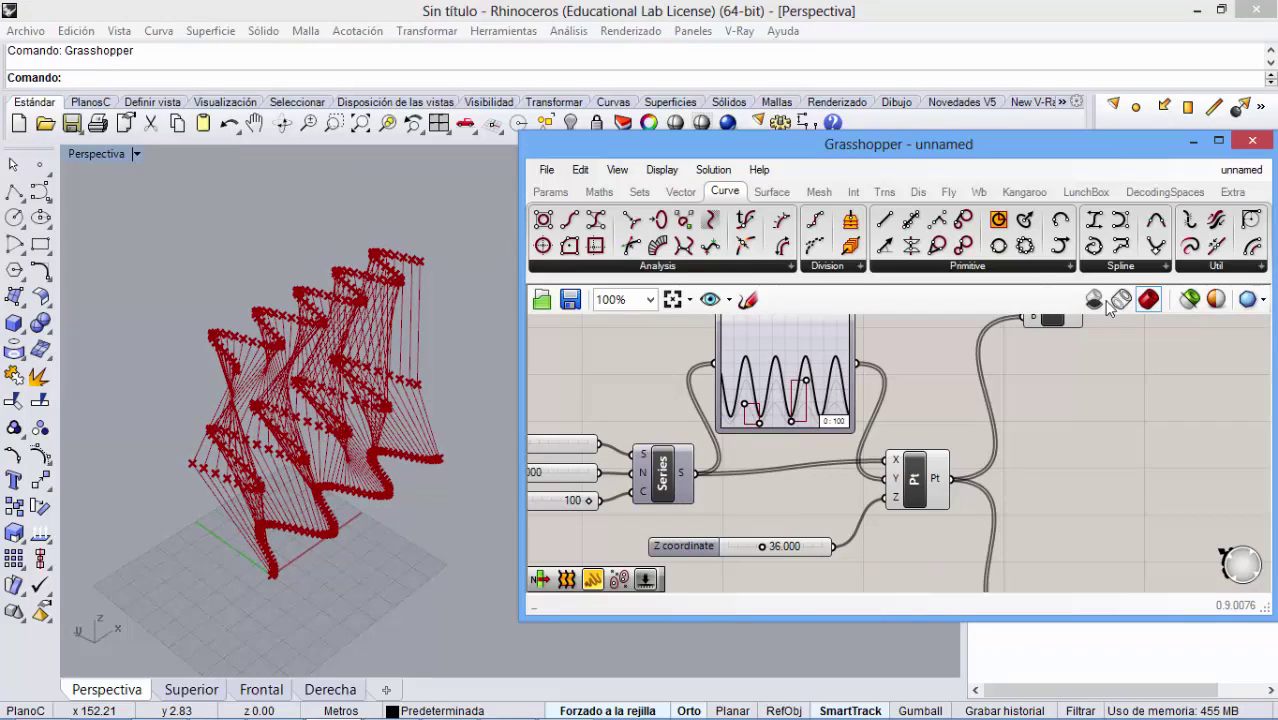
pyautogui.moveTo(1010, 382); pyautogui.dragTo(818, 465, button='right')
pyautogui.scroll(-2, 819, 465)
pyautogui.scroll(-2, 905, 390)
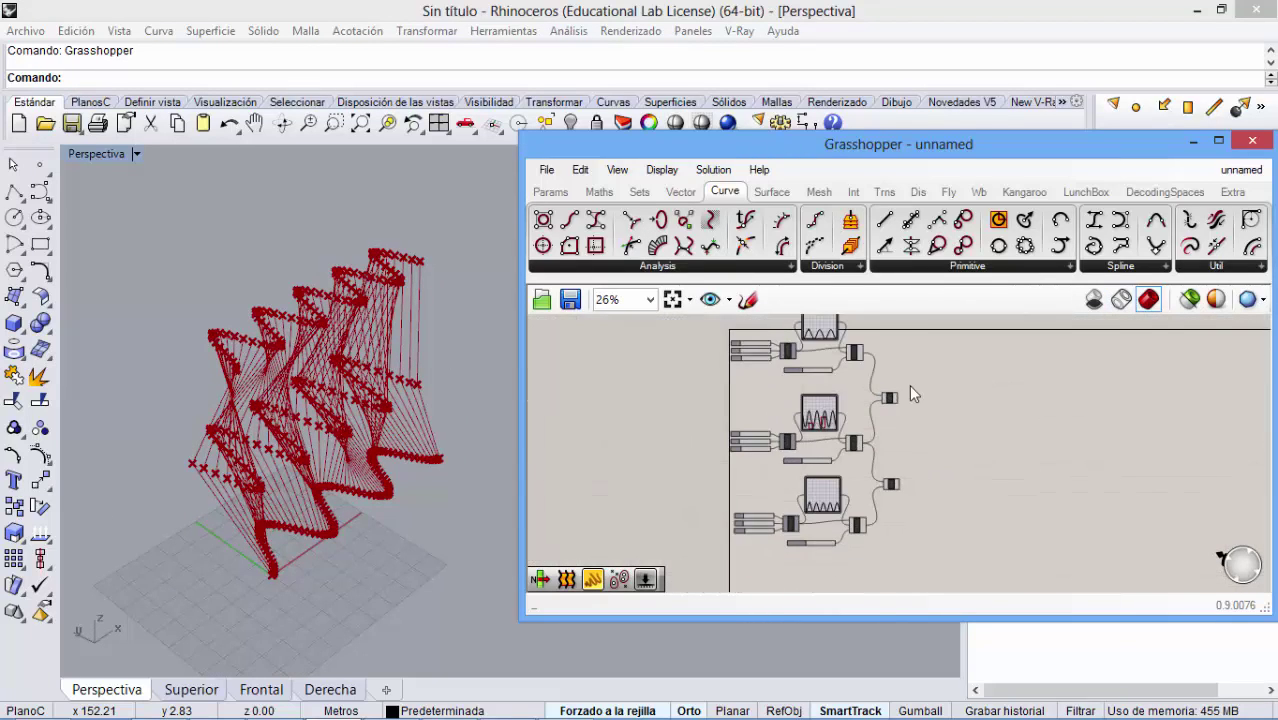
pyautogui.scroll(2, 832, 440)
pyautogui.scroll(3, 832, 440)
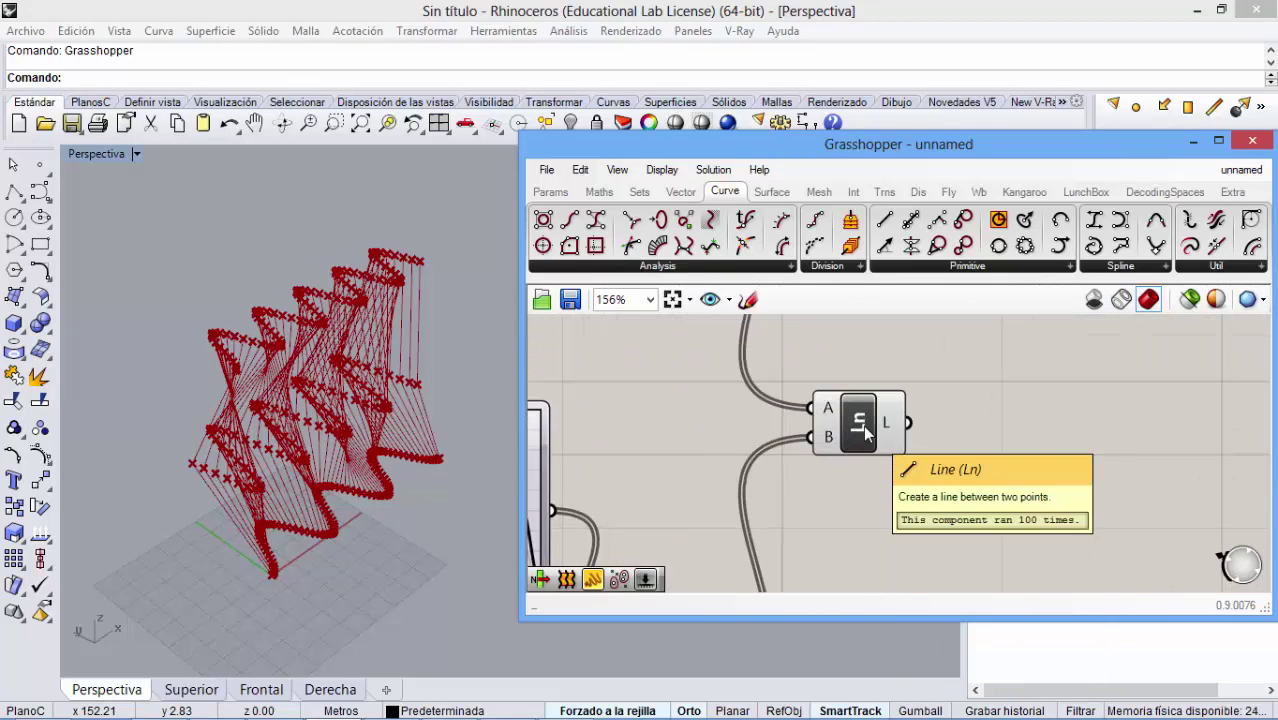
pyautogui.moveTo(856, 420); pyautogui.dragTo(832, 430, button='right')
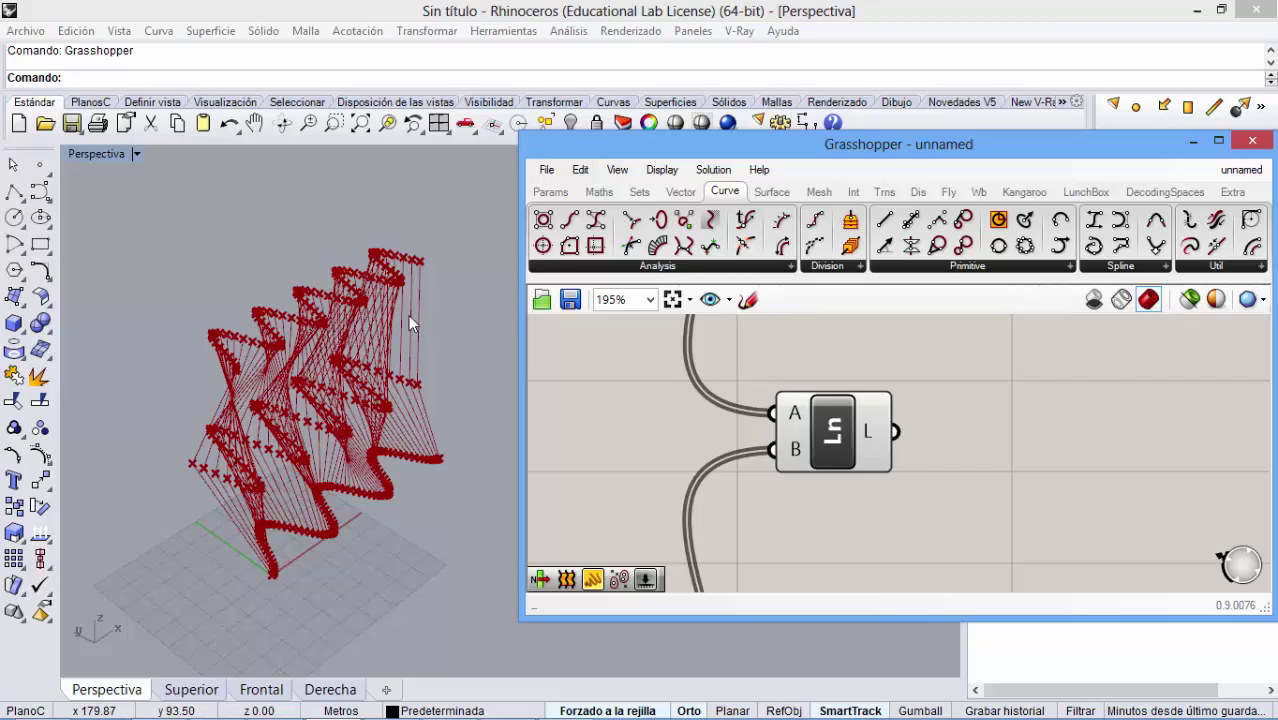
# - Add a Loft component beside the first Line component and connect the line output to its curves input
pyautogui.doubleClick(1038, 440)
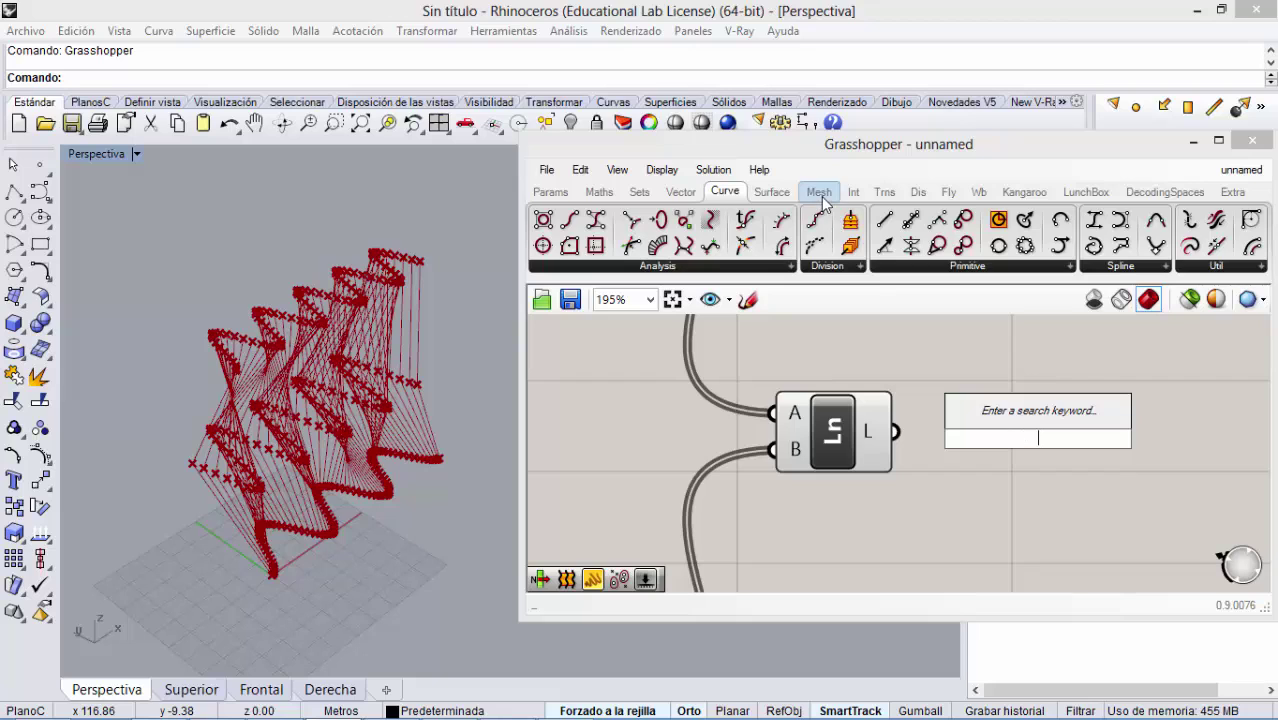
pyautogui.click(772, 191)
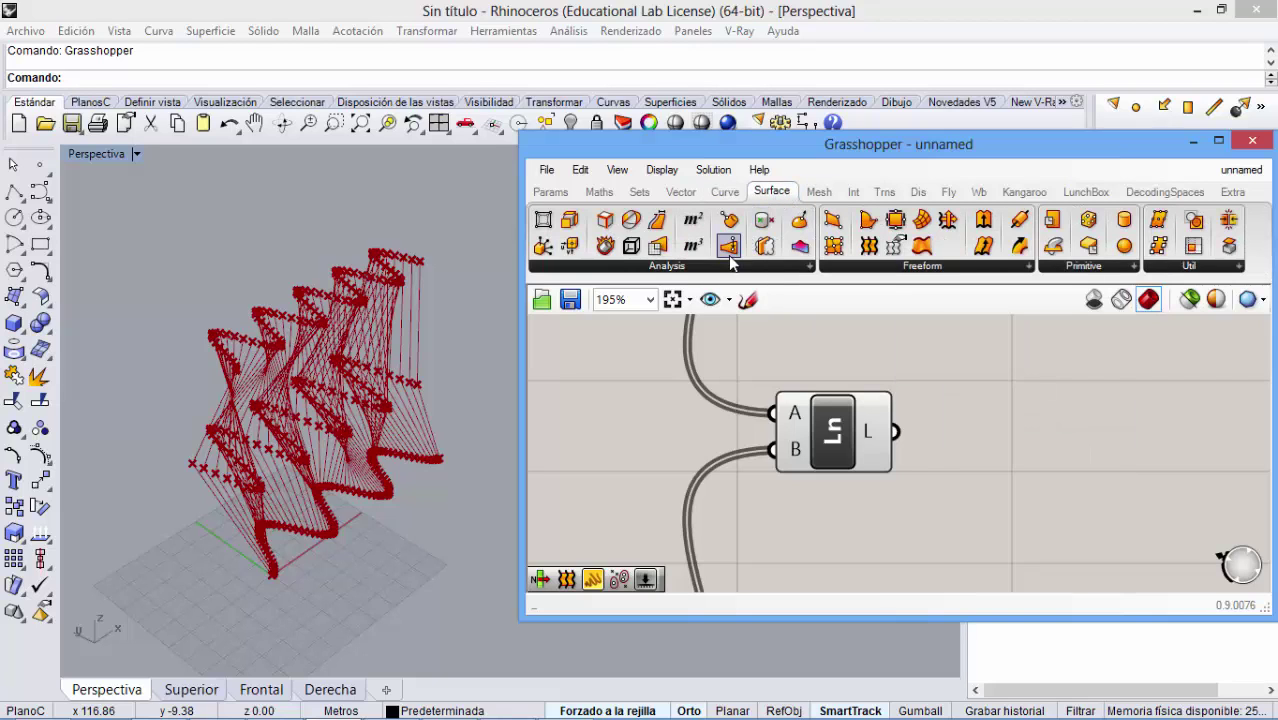
pyautogui.click(1187, 268)
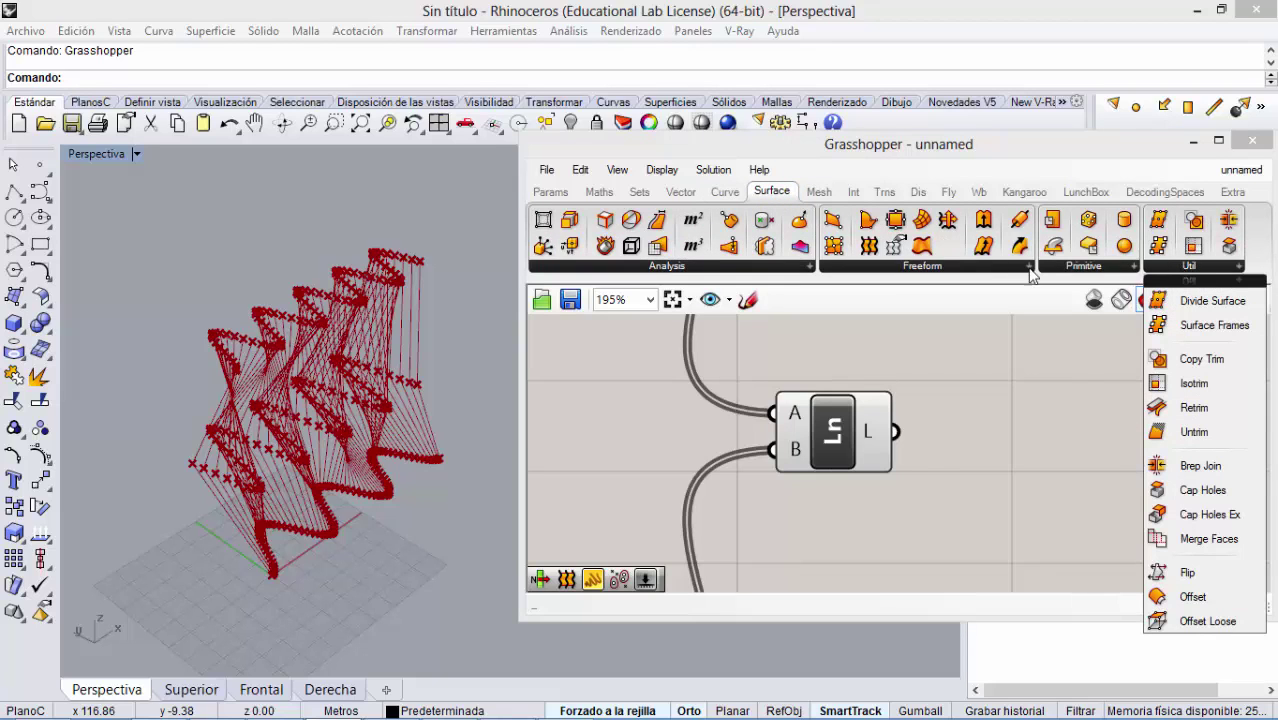
pyautogui.click(760, 266)
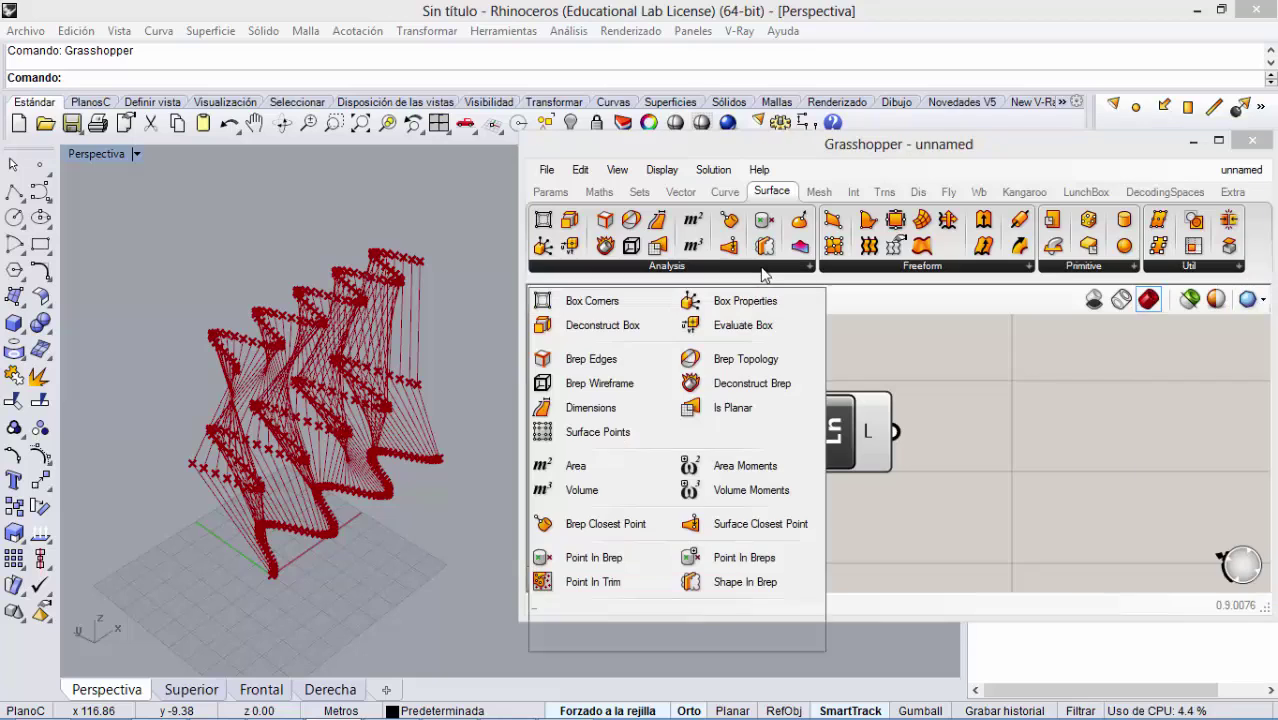
pyautogui.click(934, 266)
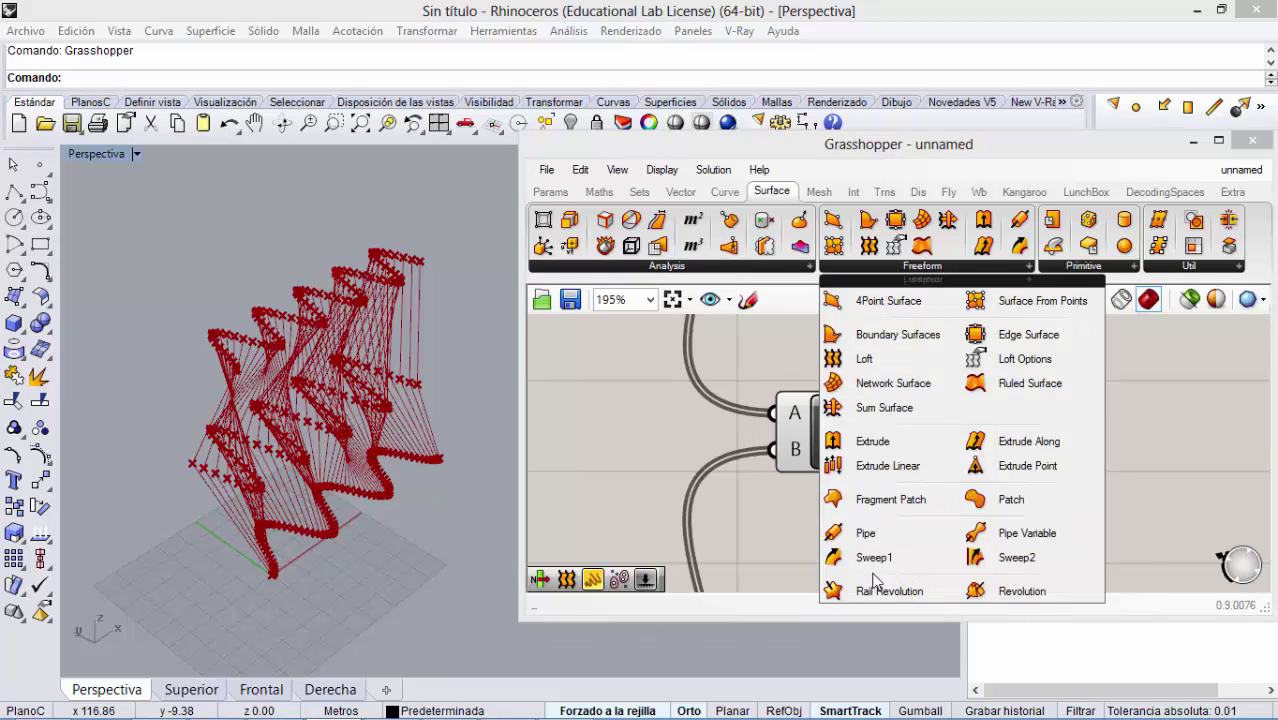
pyautogui.moveTo(862, 360); pyautogui.dragTo(965, 457)
pyautogui.moveTo(897, 432); pyautogui.dragTo(929, 421)
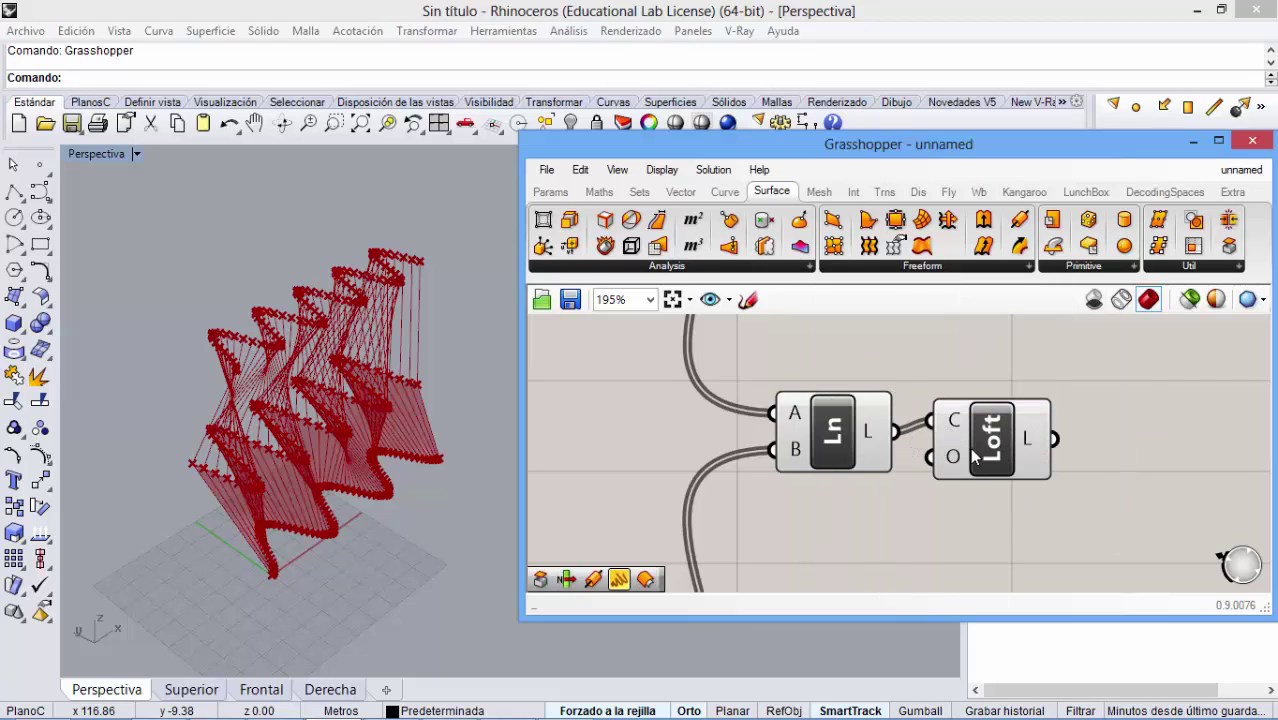
pyautogui.moveTo(994, 453); pyautogui.dragTo(1004, 468)
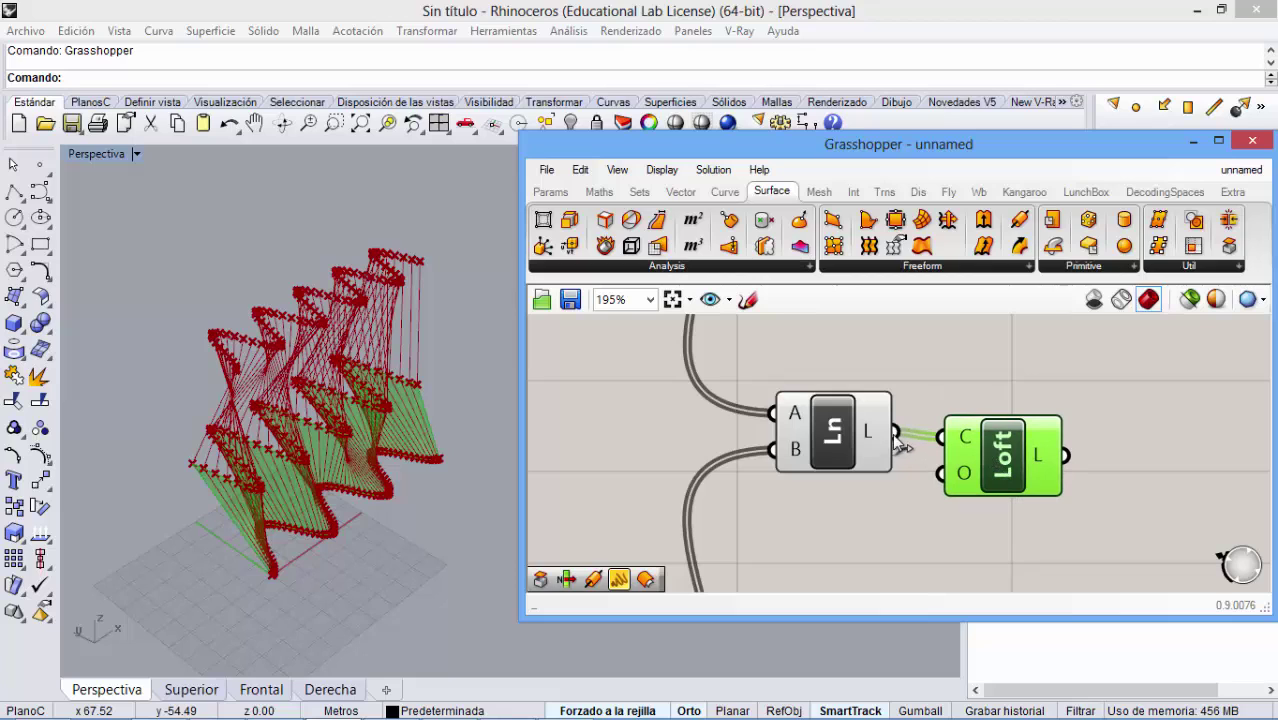
# - Inspect the first Line component's output list and how it feeds the Loft component
pyautogui.moveTo(868, 440)
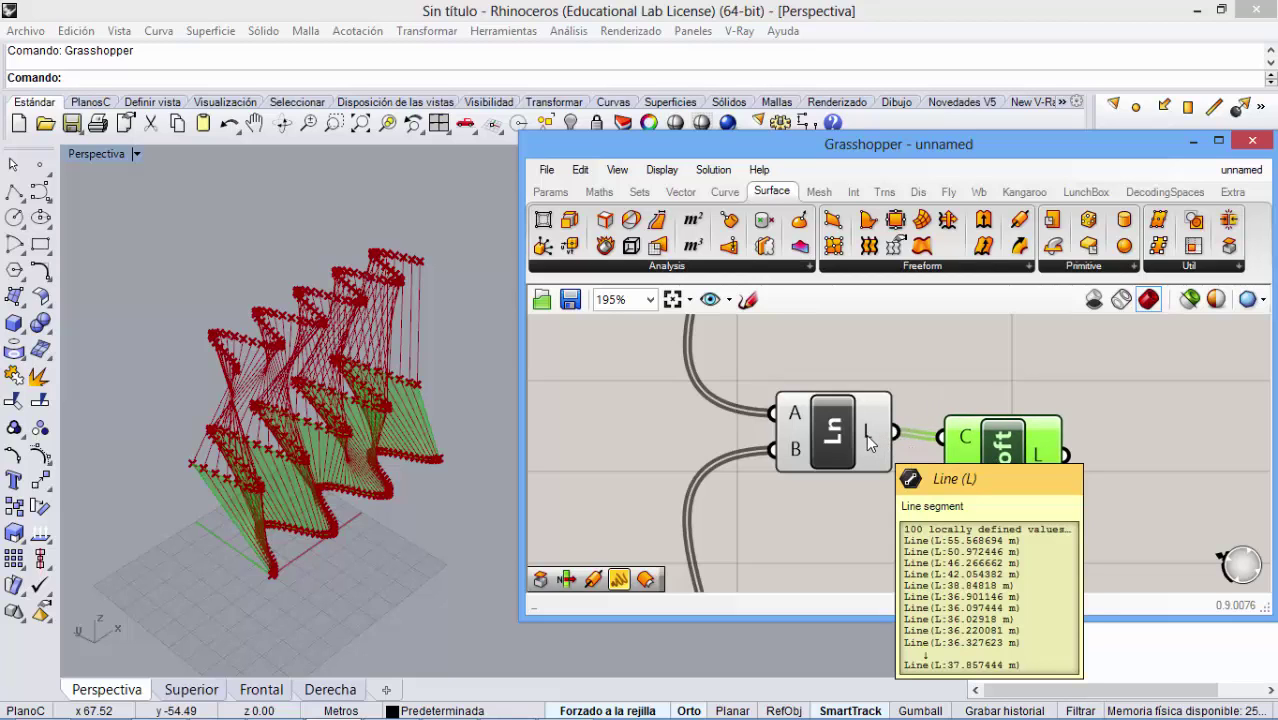
pyautogui.click(836, 527)
pyautogui.scroll(-6, 837, 527)
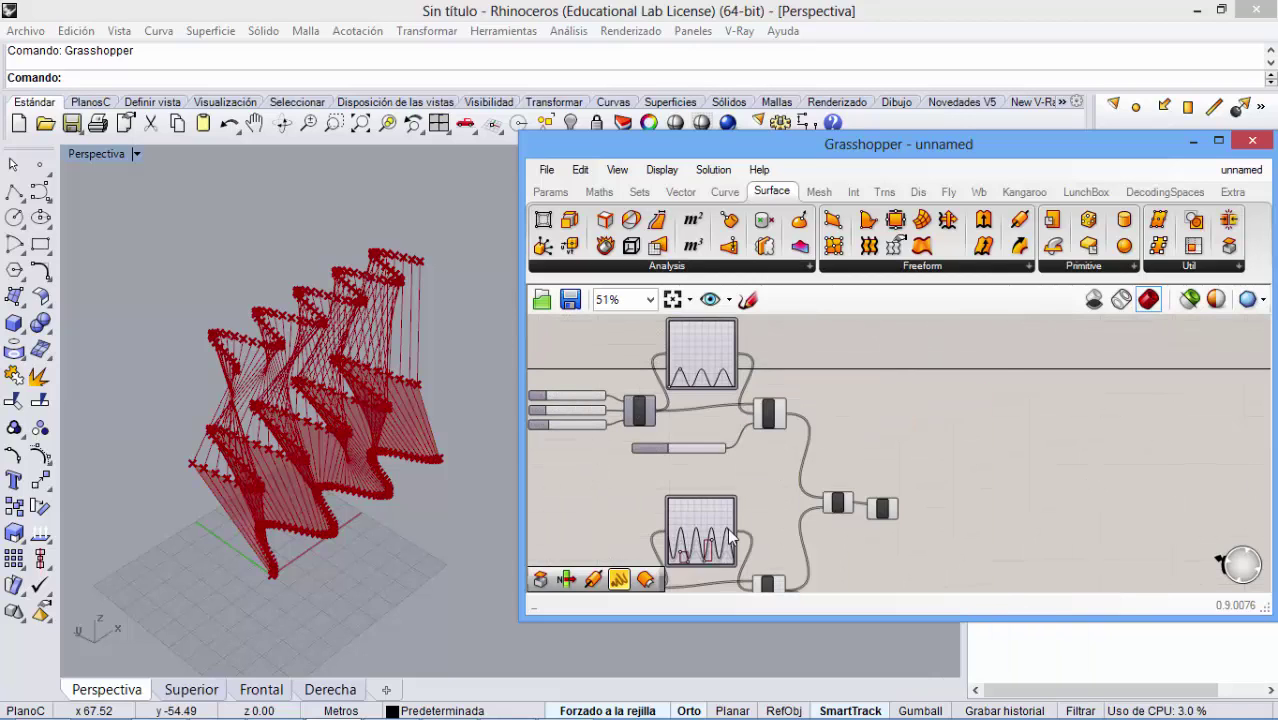
pyautogui.moveTo(728, 533)
pyautogui.scroll(5, 873, 514)
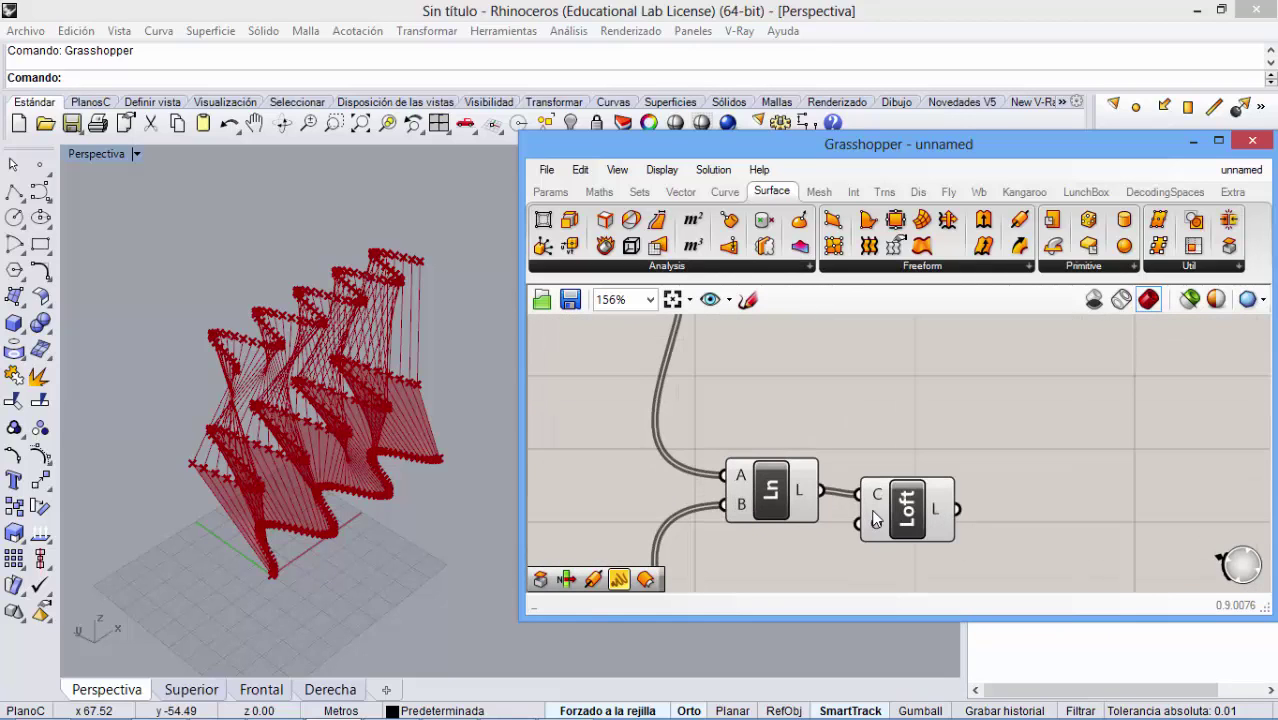
pyautogui.moveTo(903, 497); pyautogui.dragTo(910, 492)
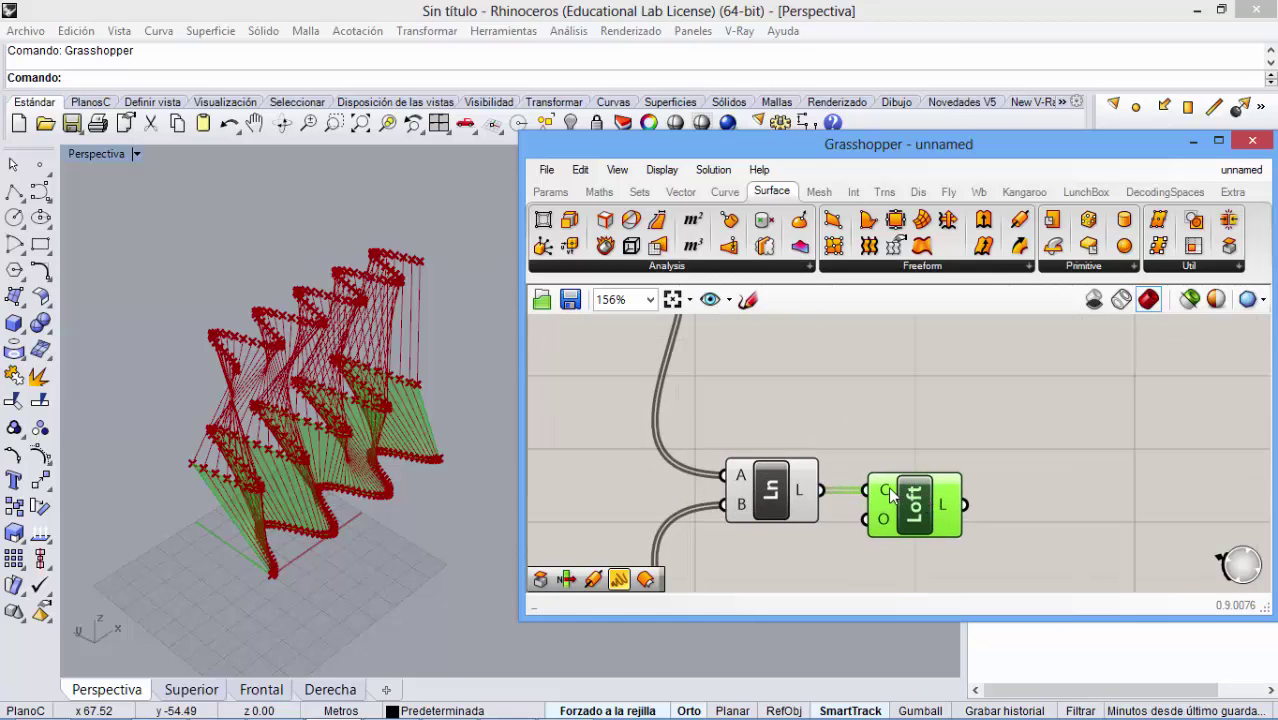
pyautogui.moveTo(888, 486)
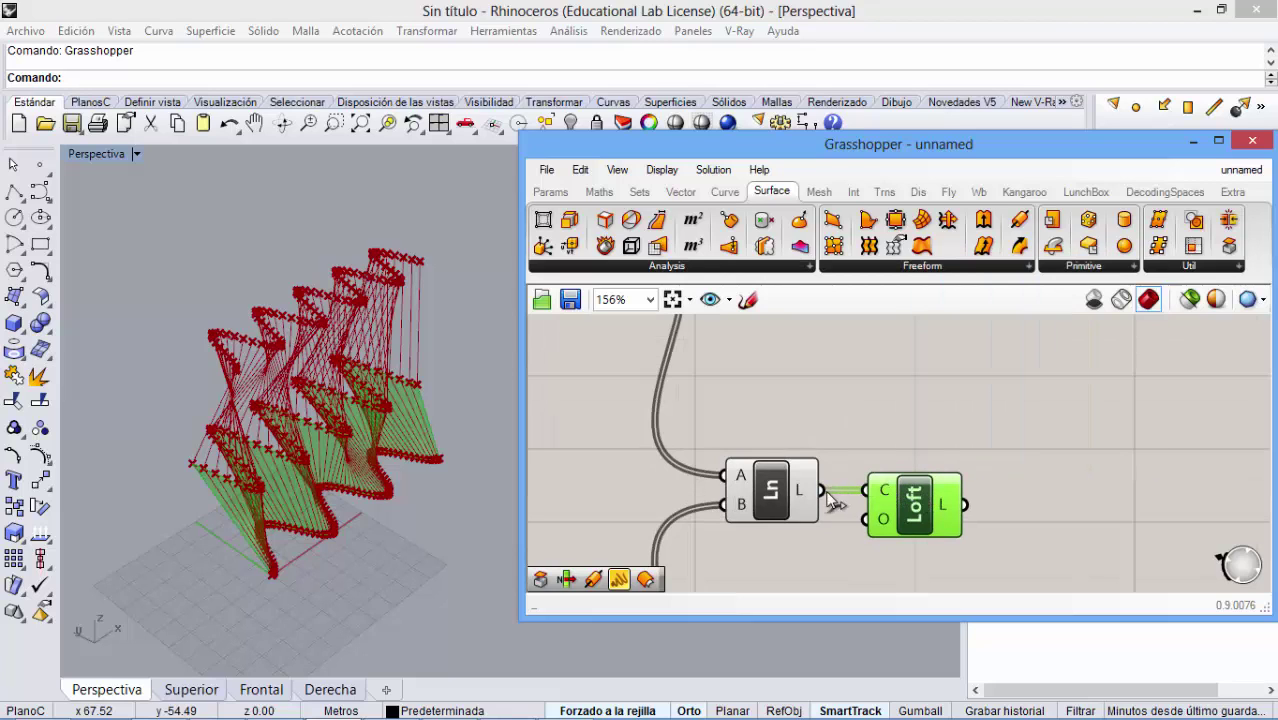
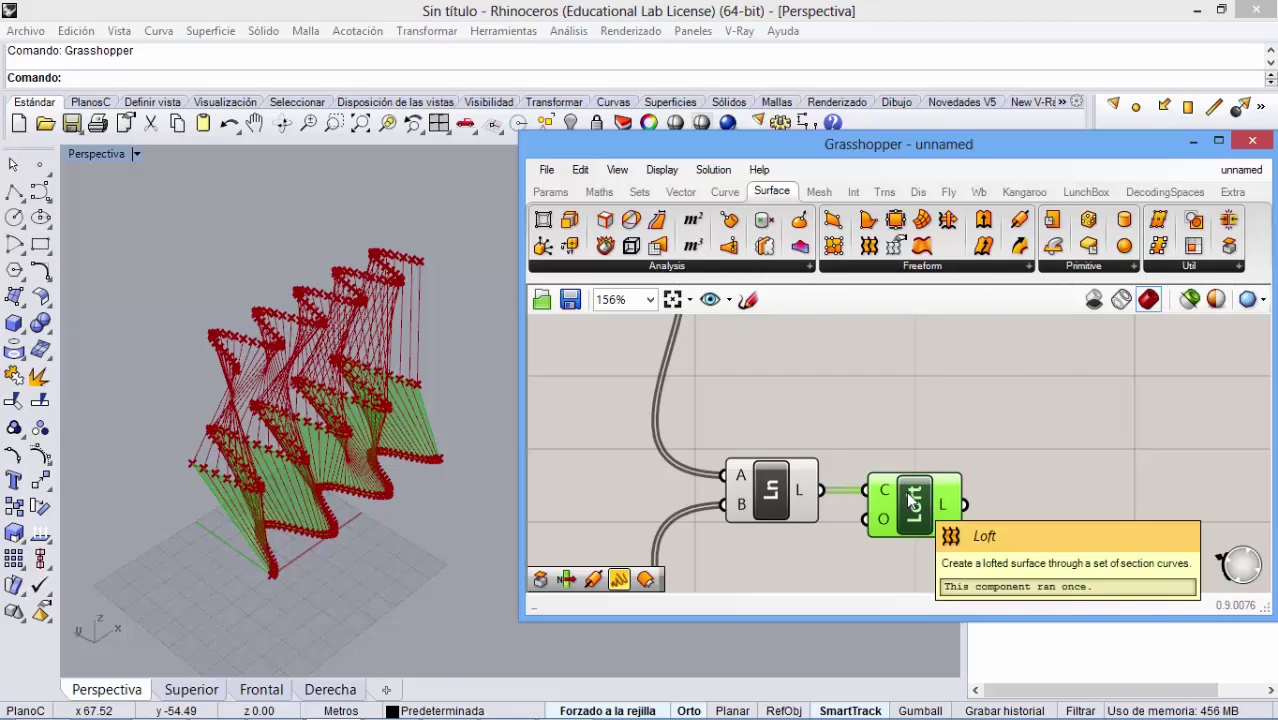
# - Duplicate the Loft component beside the second Line component, connect that line output to its curves input, and check both surfaces
pyautogui.scroll(-5, 897, 397)
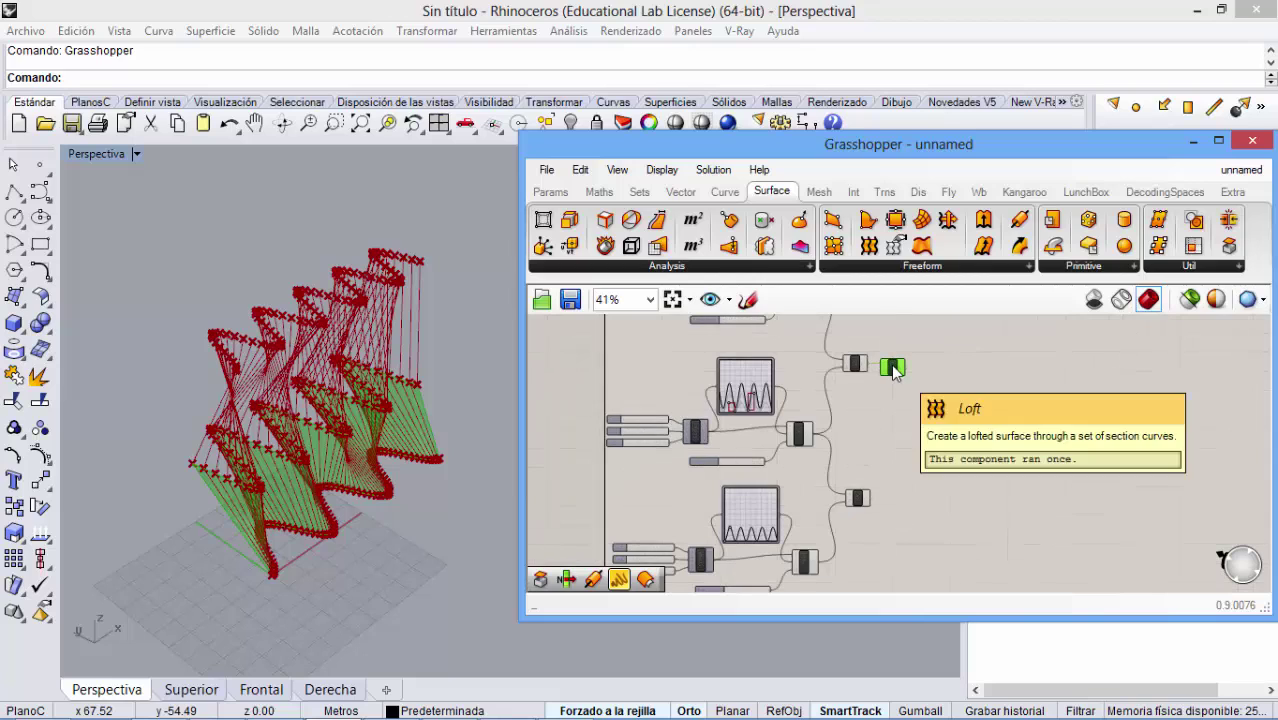
pyautogui.moveTo(893, 368); pyautogui.dragTo(894, 496)
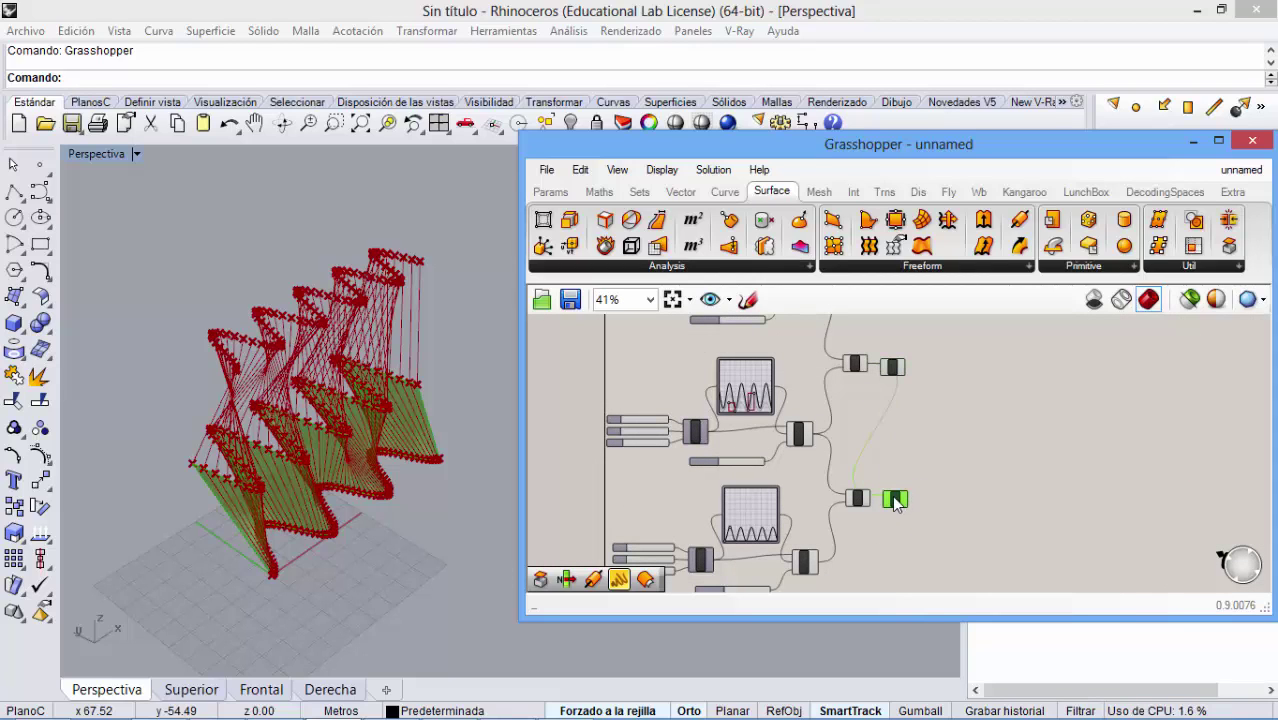
pyautogui.scroll(8, 894, 497)
pyautogui.moveTo(774, 507); pyautogui.dragTo(841, 491)
pyautogui.moveTo(330, 522)
pyautogui.mouseDown(button='right')
pyautogui.moveTo(300, 516)
pyautogui.moveTo(338, 513)
pyautogui.mouseUp(button='right')
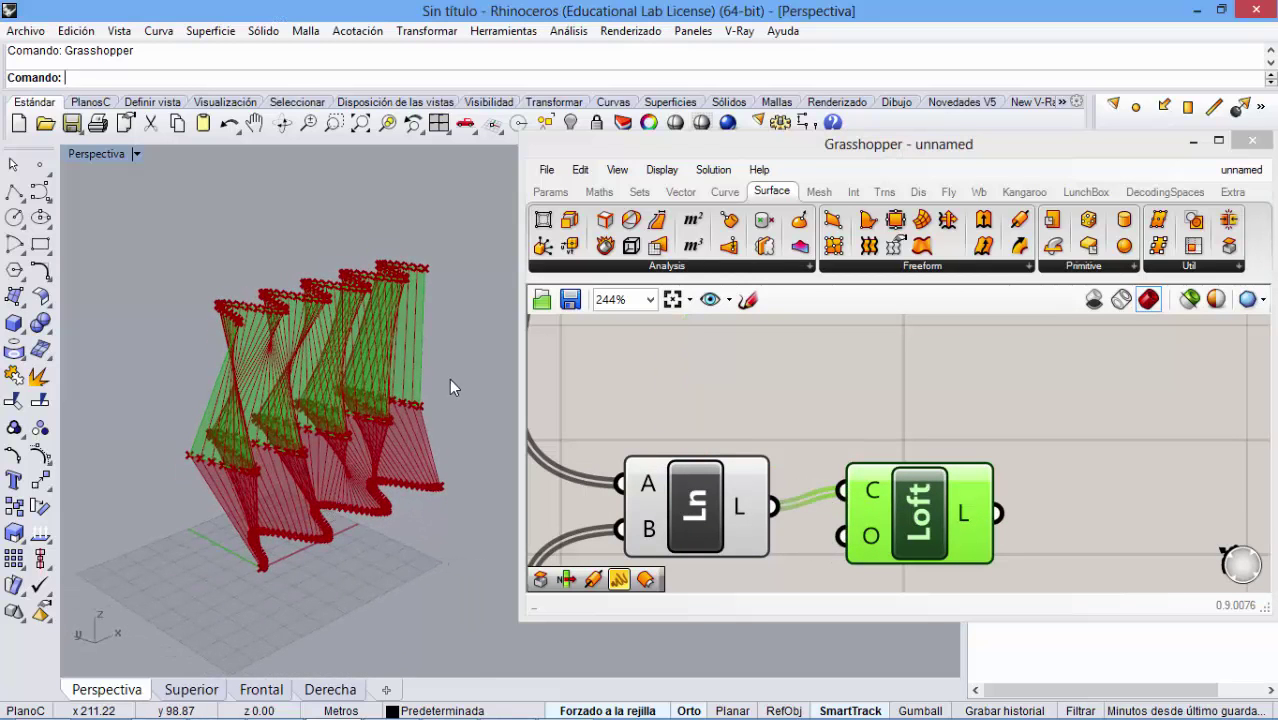
pyautogui.click(872, 393)
pyautogui.scroll(-1, 872, 393)
pyautogui.moveTo(351, 448); pyautogui.dragTo(285, 428, button='right')
pyautogui.scroll(1, 286, 398)
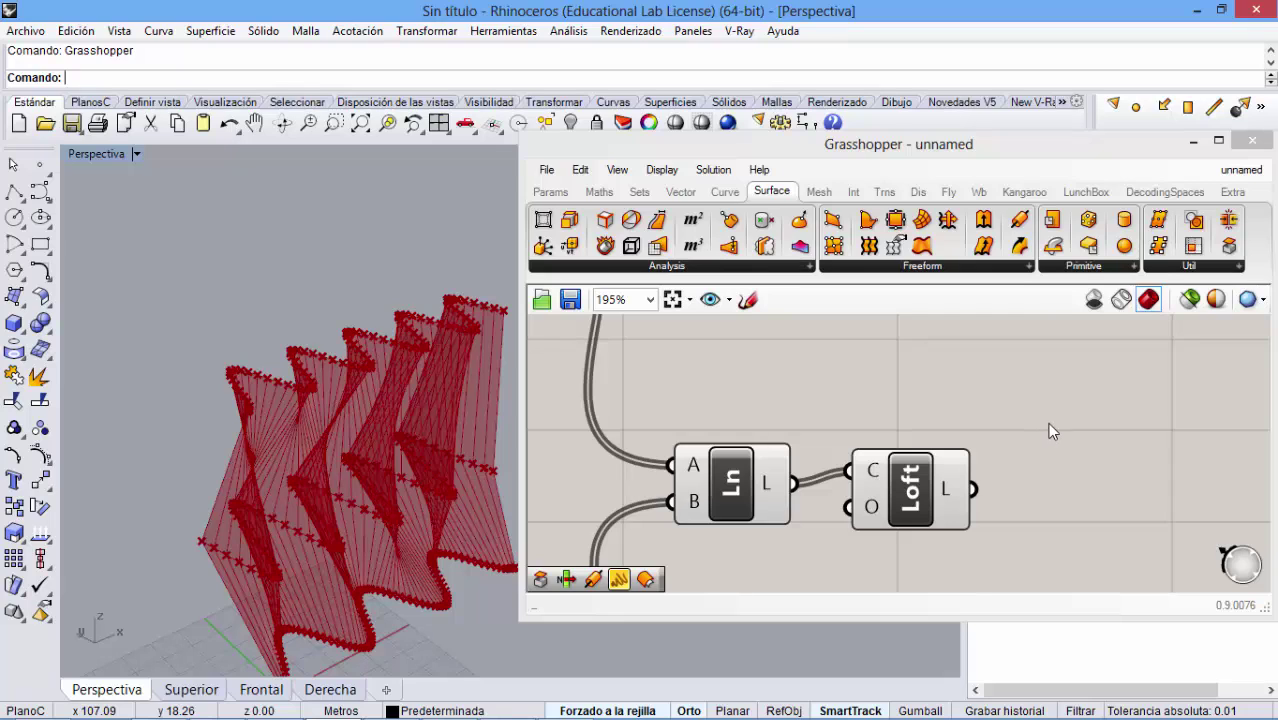
# - Add a surface Offset component to the canvas near the Loft components
pyautogui.moveTo(1047, 430); pyautogui.dragTo(963, 444, button='right')
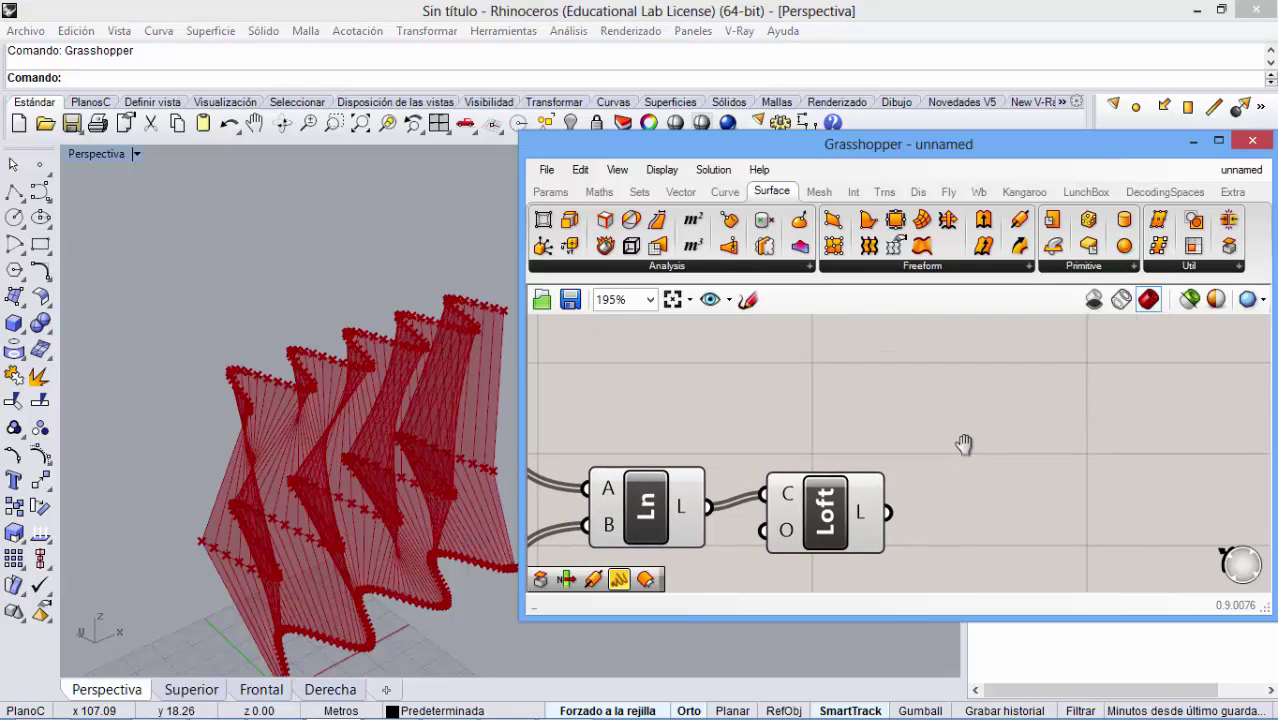
pyautogui.scroll(-3, 962, 445)
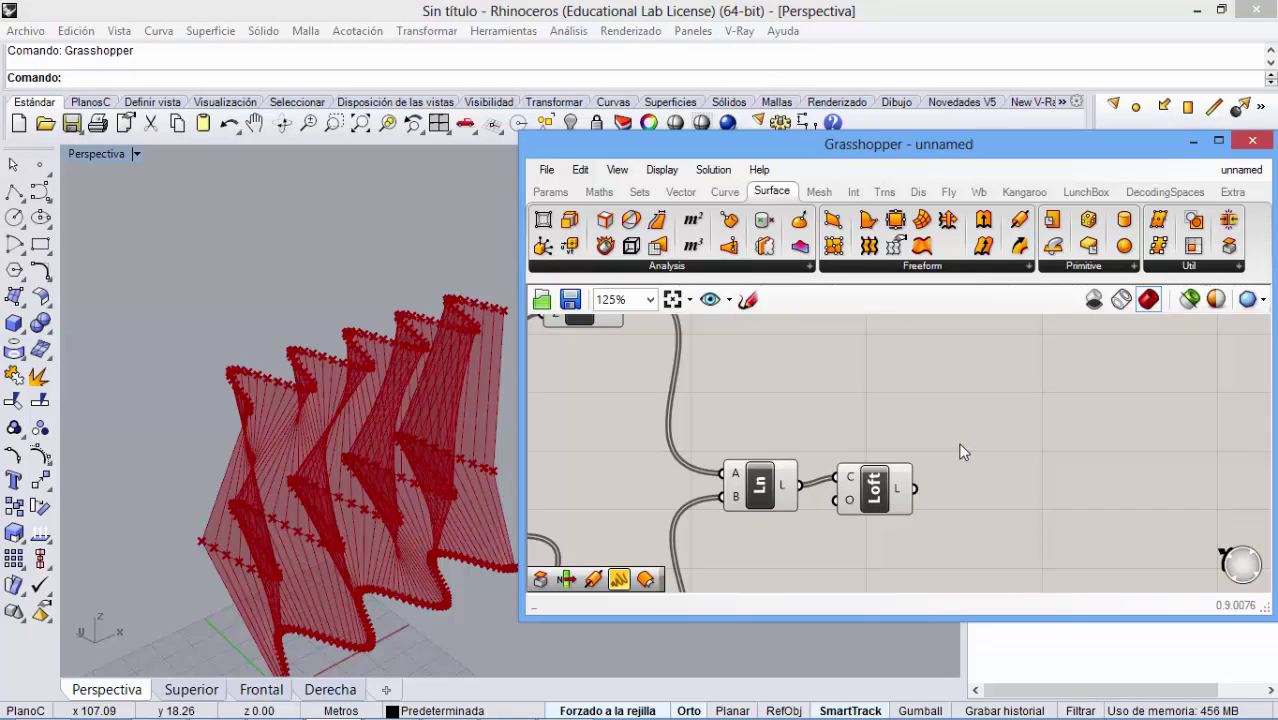
pyautogui.moveTo(979, 390); pyautogui.dragTo(946, 464, button='right')
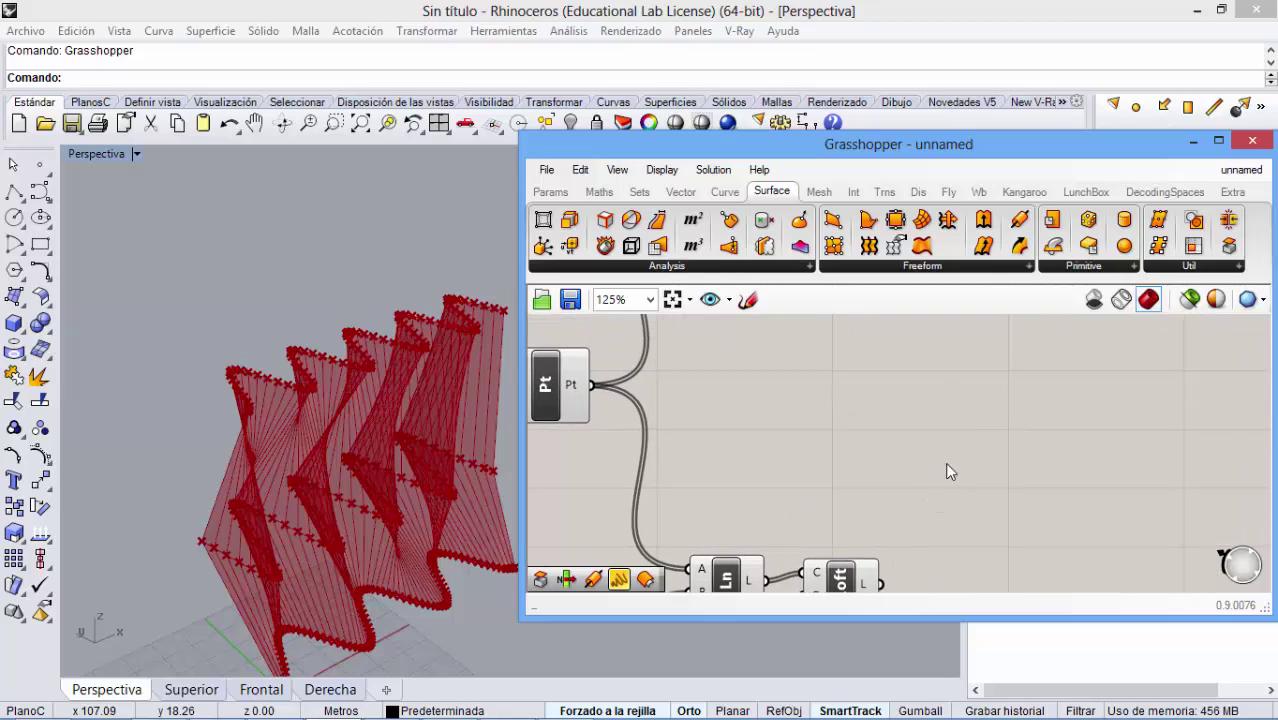
pyautogui.click(930, 267)
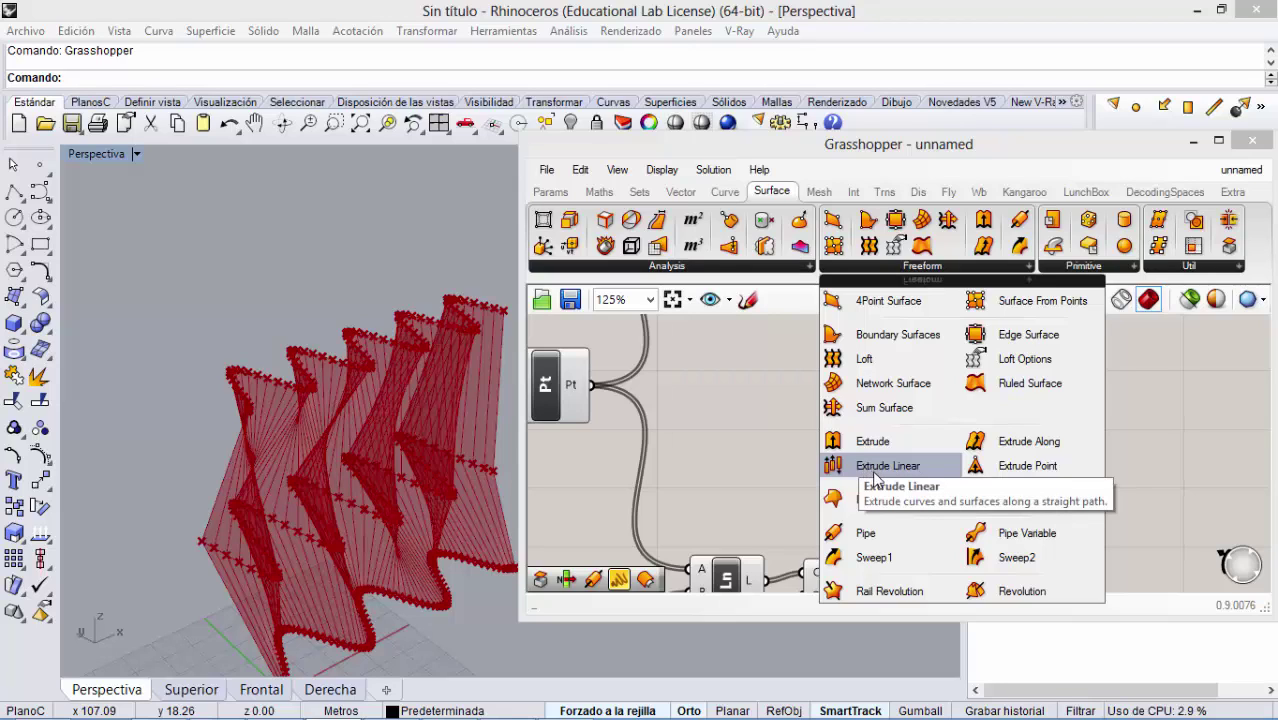
pyautogui.click(1185, 267)
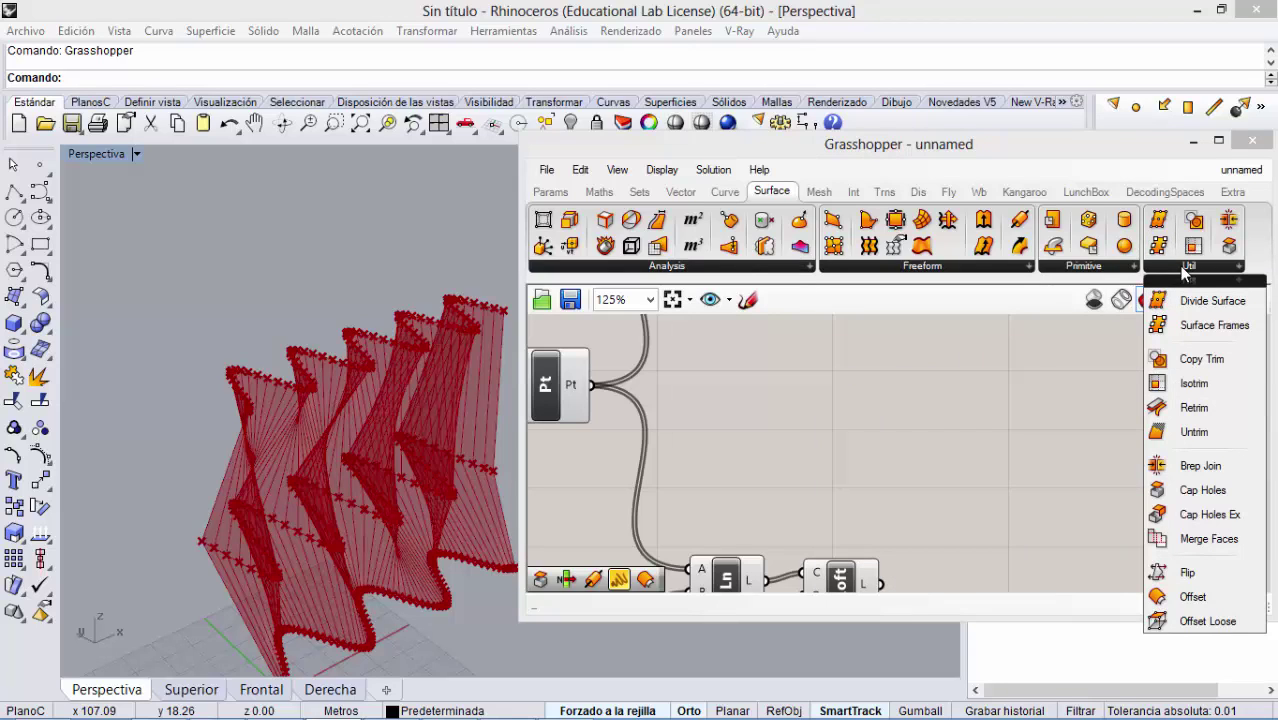
pyautogui.click(1187, 598)
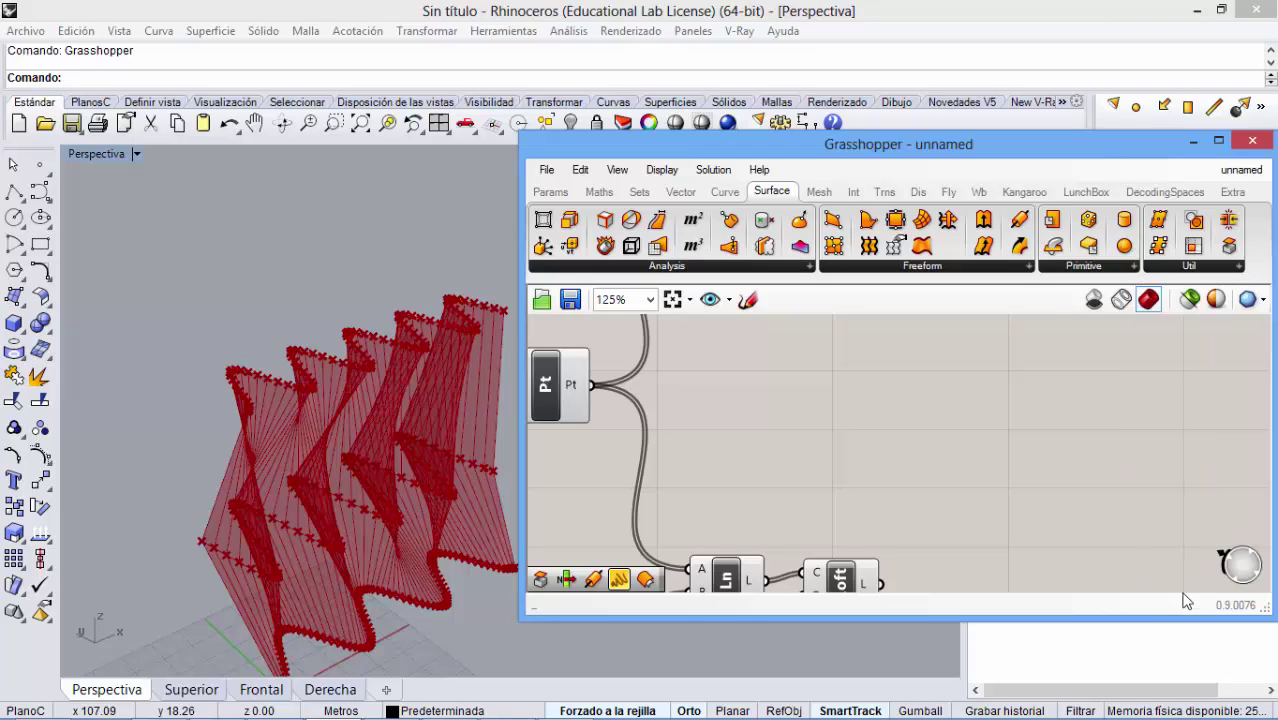
pyautogui.click(940, 550)
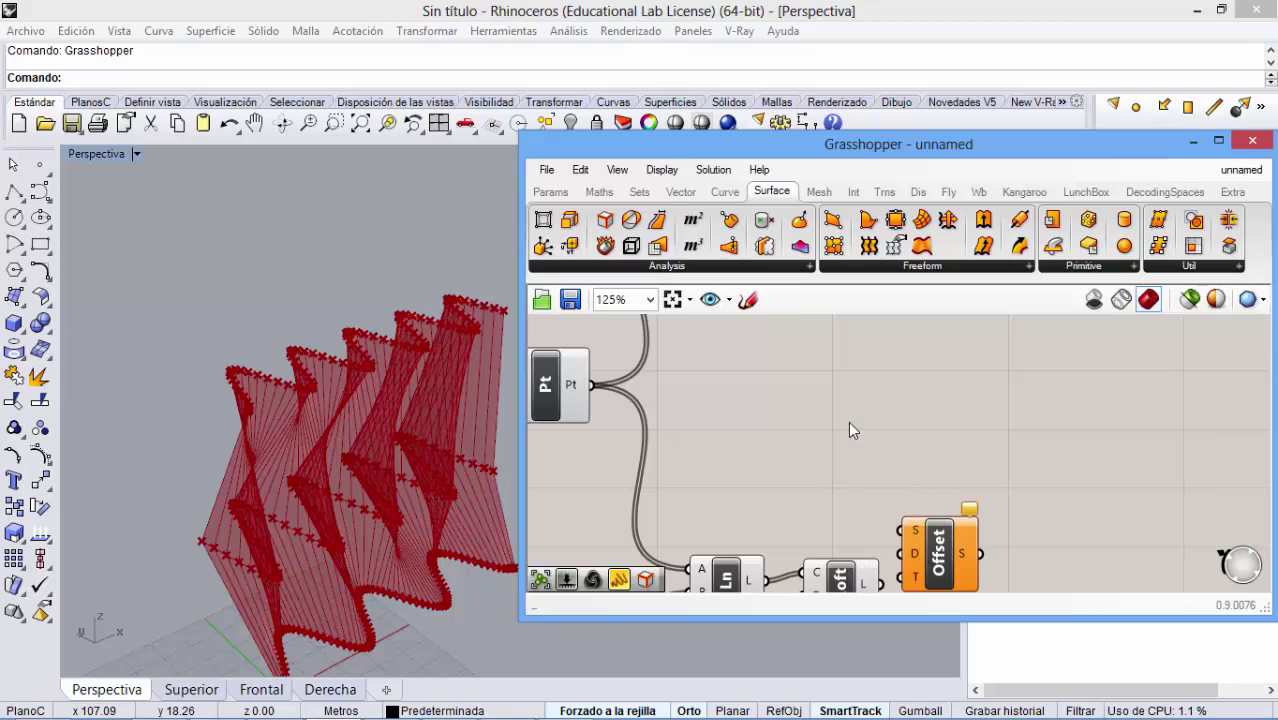
# - Stack the two Loft components one above the other and place the Offset component just after them
pyautogui.scroll(-1, 848, 430)
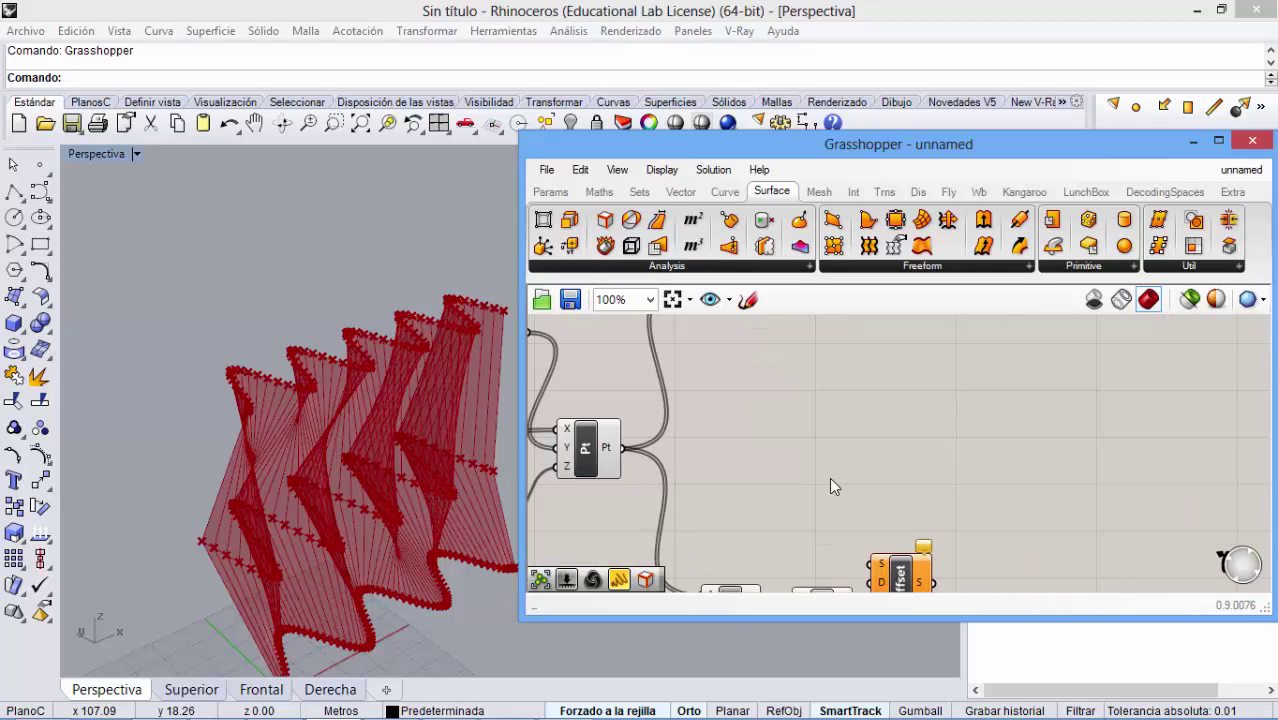
pyautogui.moveTo(912, 562); pyautogui.dragTo(949, 357)
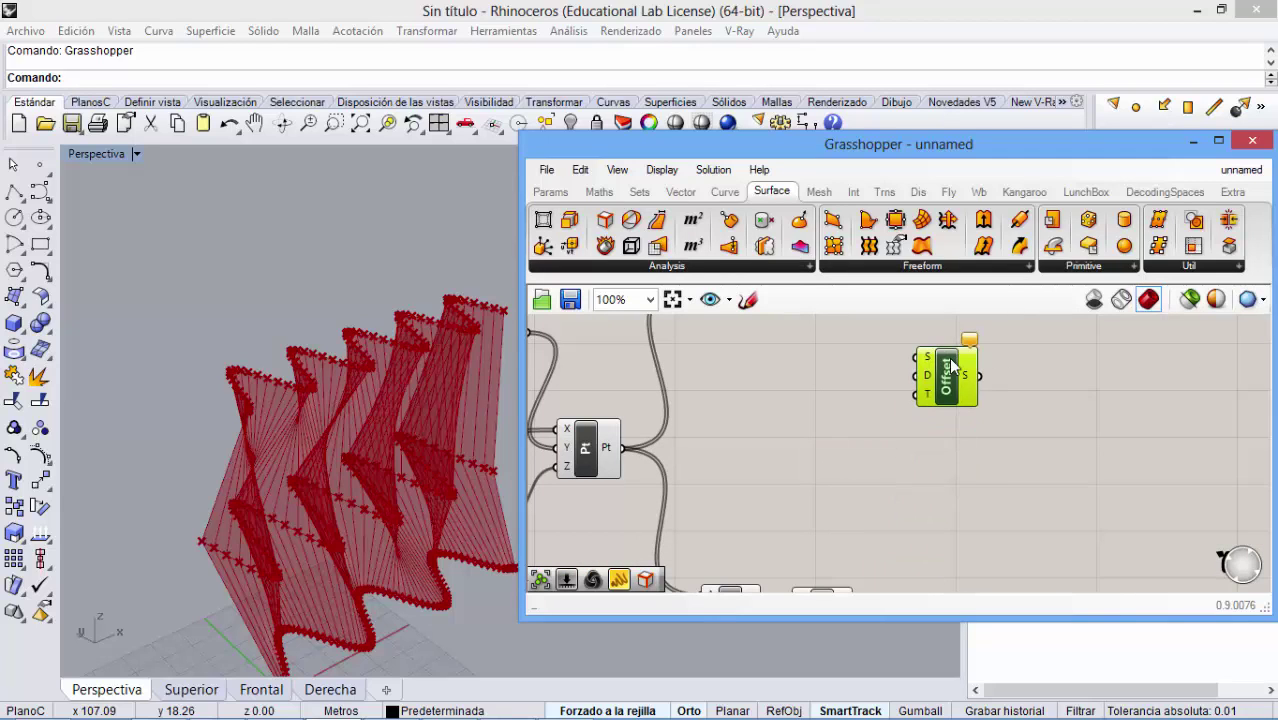
pyautogui.scroll(-2, 960, 450)
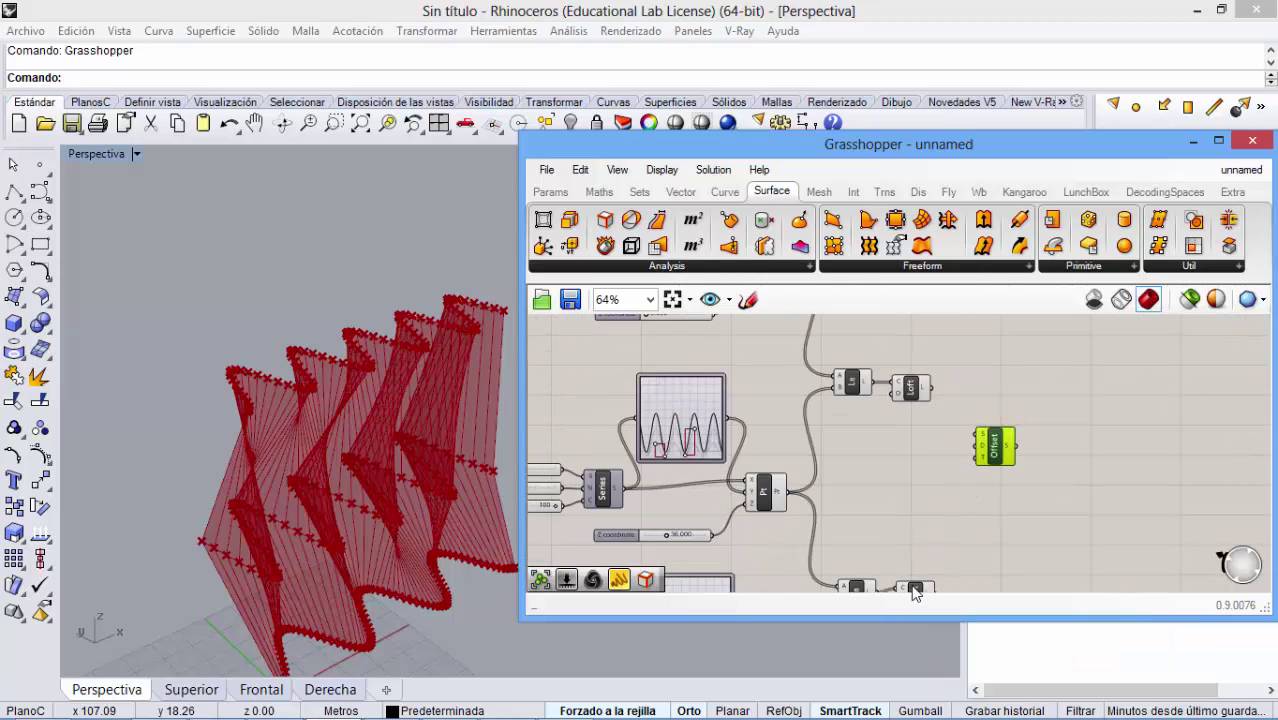
pyautogui.moveTo(913, 587); pyautogui.dragTo(914, 490)
pyautogui.moveTo(909, 392); pyautogui.dragTo(928, 512)
pyautogui.moveTo(914, 458); pyautogui.dragTo(919, 469)
pyautogui.moveTo(1011, 462); pyautogui.dragTo(1023, 507)
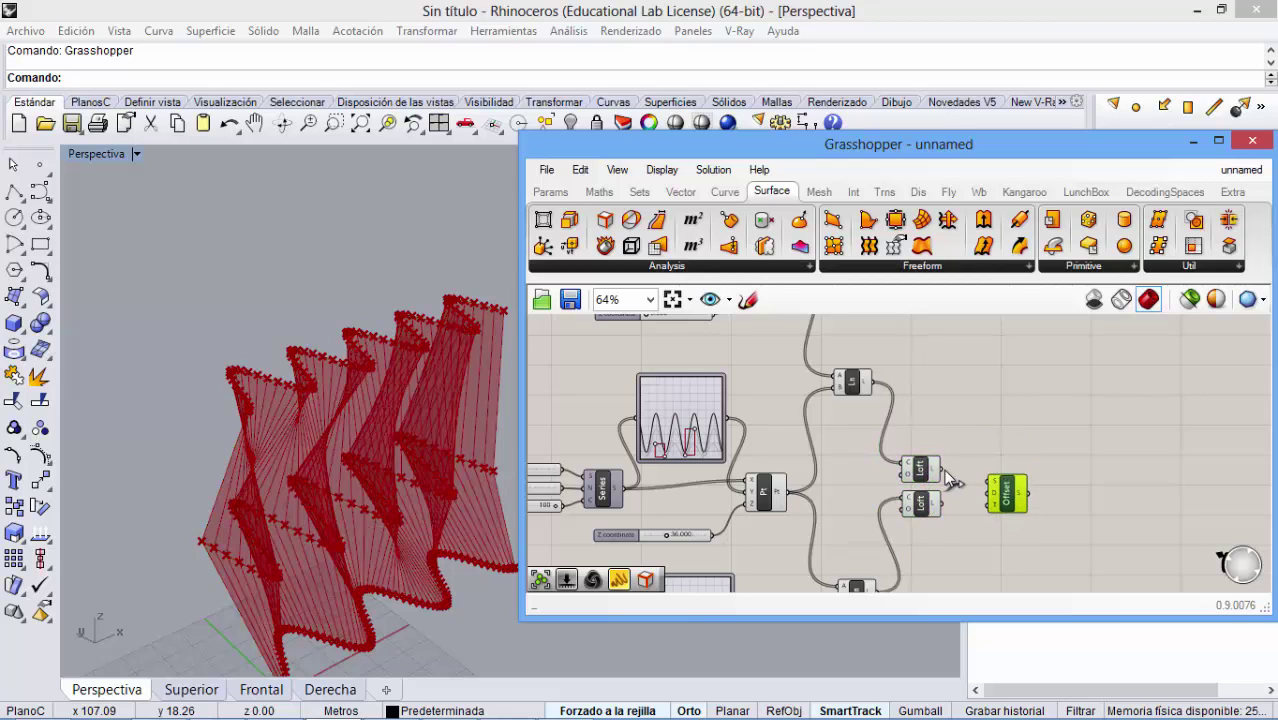
# - Connect both Loft outputs to the Offset component's surface input
pyautogui.moveTo(943, 468); pyautogui.dragTo(990, 488)
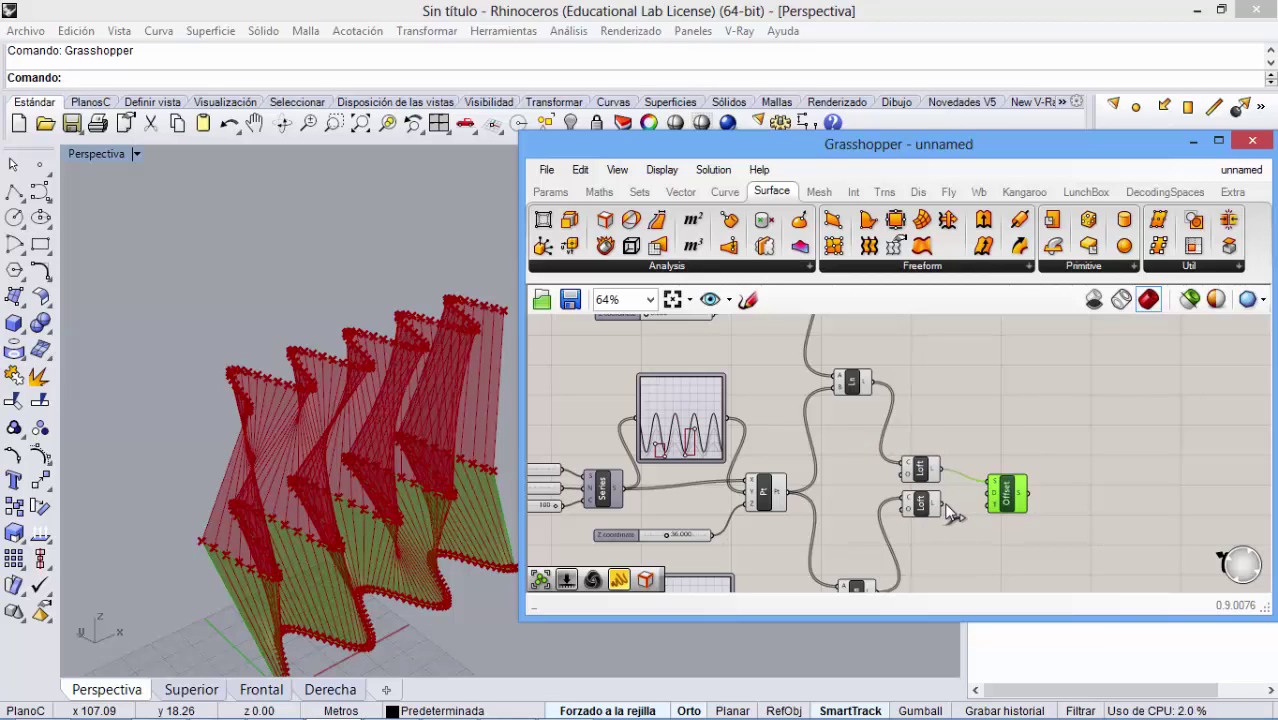
pyautogui.moveTo(962, 498); pyautogui.dragTo(985, 489)
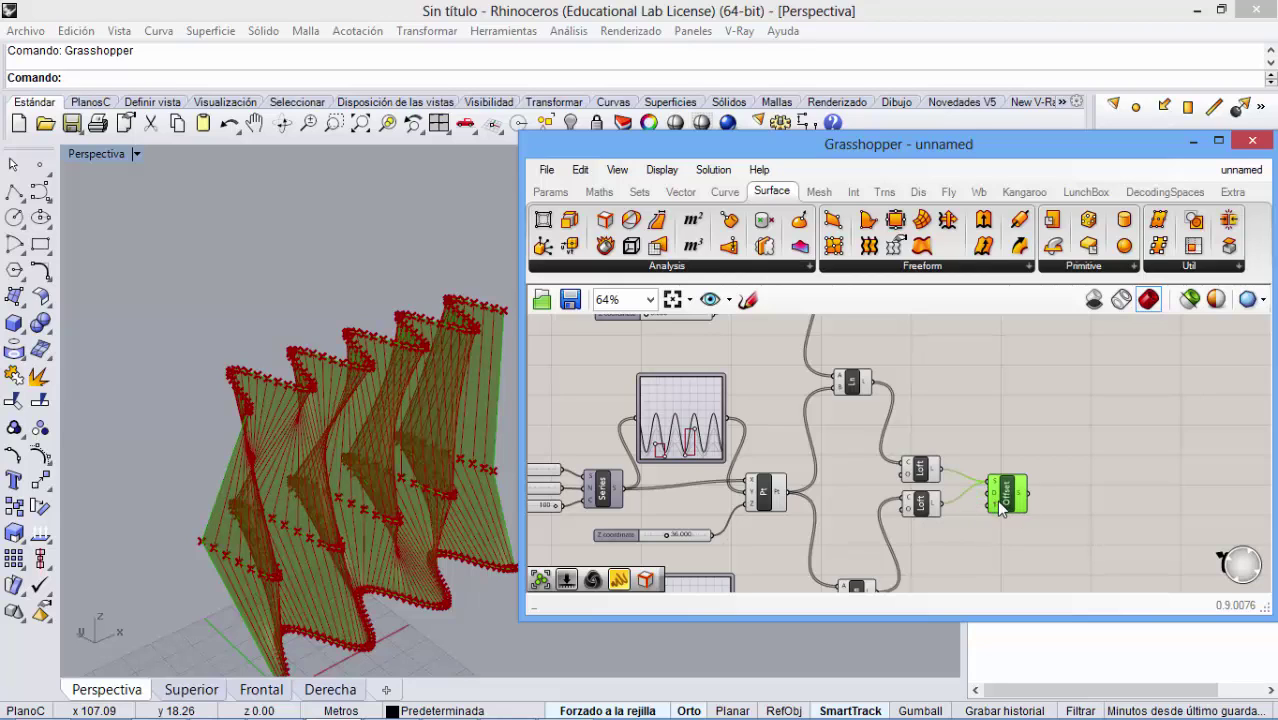
pyautogui.moveTo(1005, 496); pyautogui.dragTo(1022, 515)
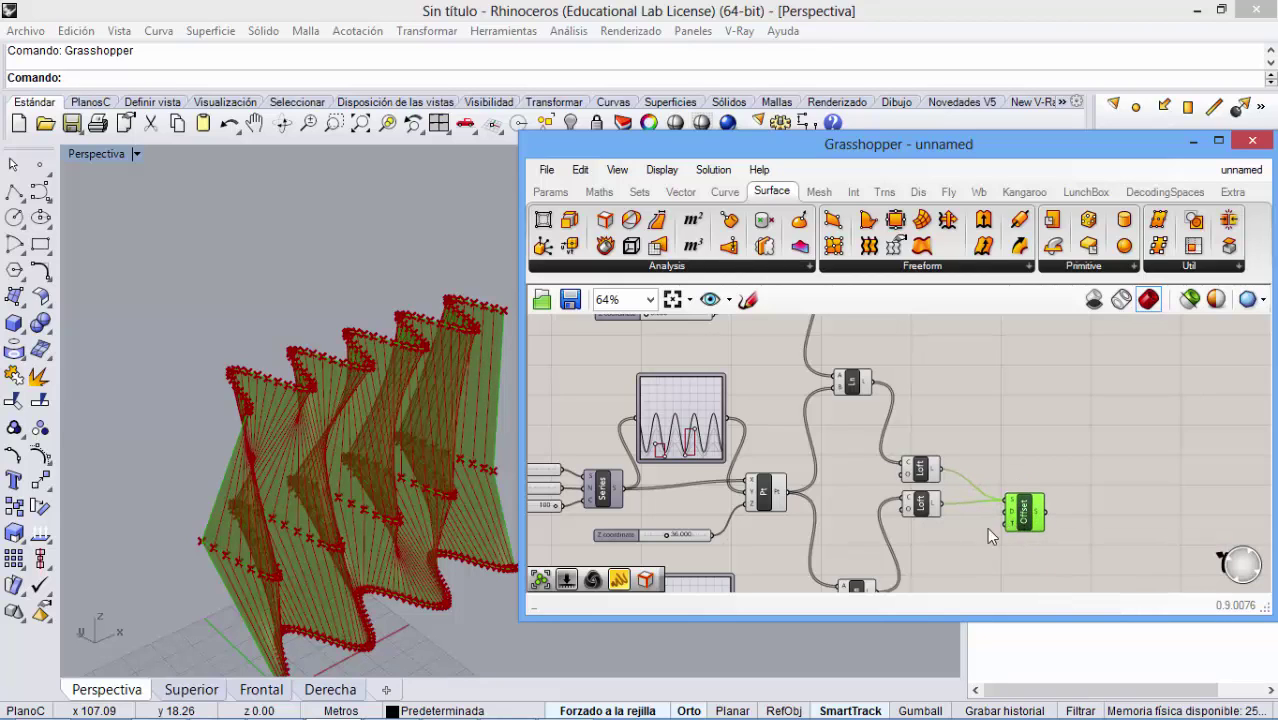
# - Copy the second group's Step slider, connect the copy to the Offset component's distance input, and set it to 2.700
pyautogui.moveTo(549, 491); pyautogui.dragTo(863, 524)
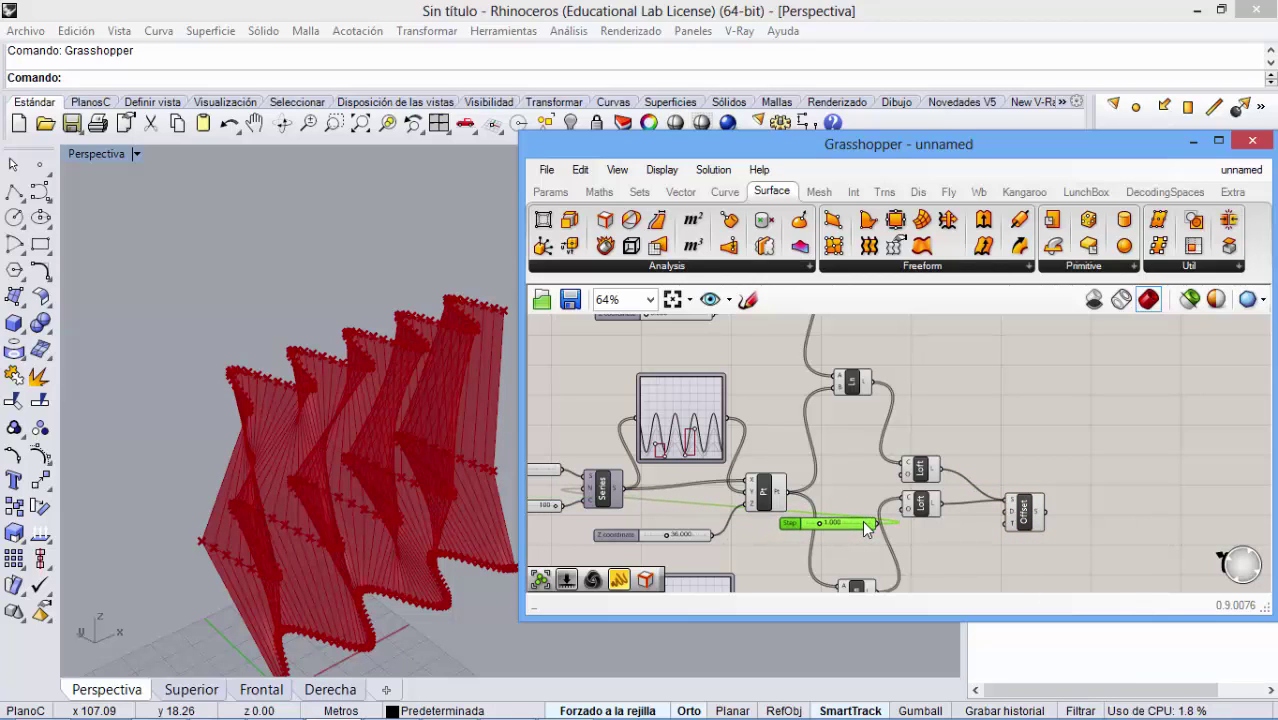
pyautogui.click(902, 524)
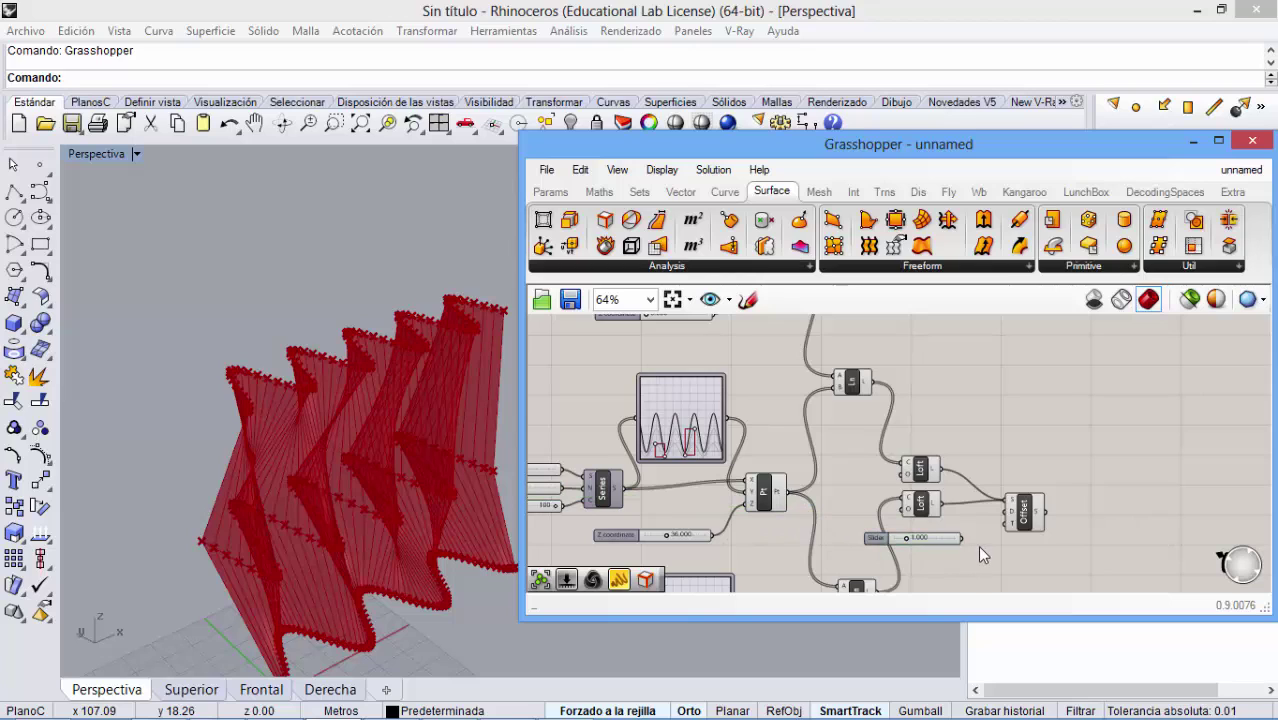
pyautogui.scroll(3, 977, 548)
pyautogui.moveTo(955, 534); pyautogui.dragTo(1023, 493)
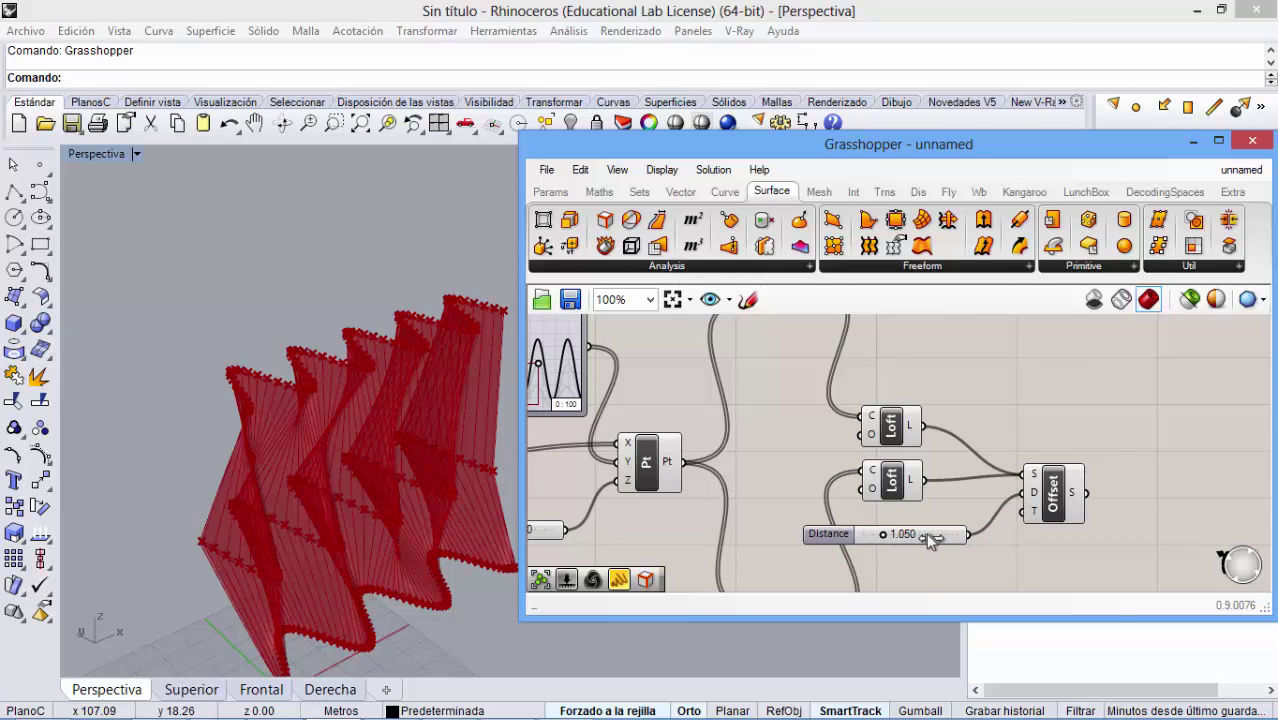
pyautogui.moveTo(929, 540); pyautogui.dragTo(883, 538)
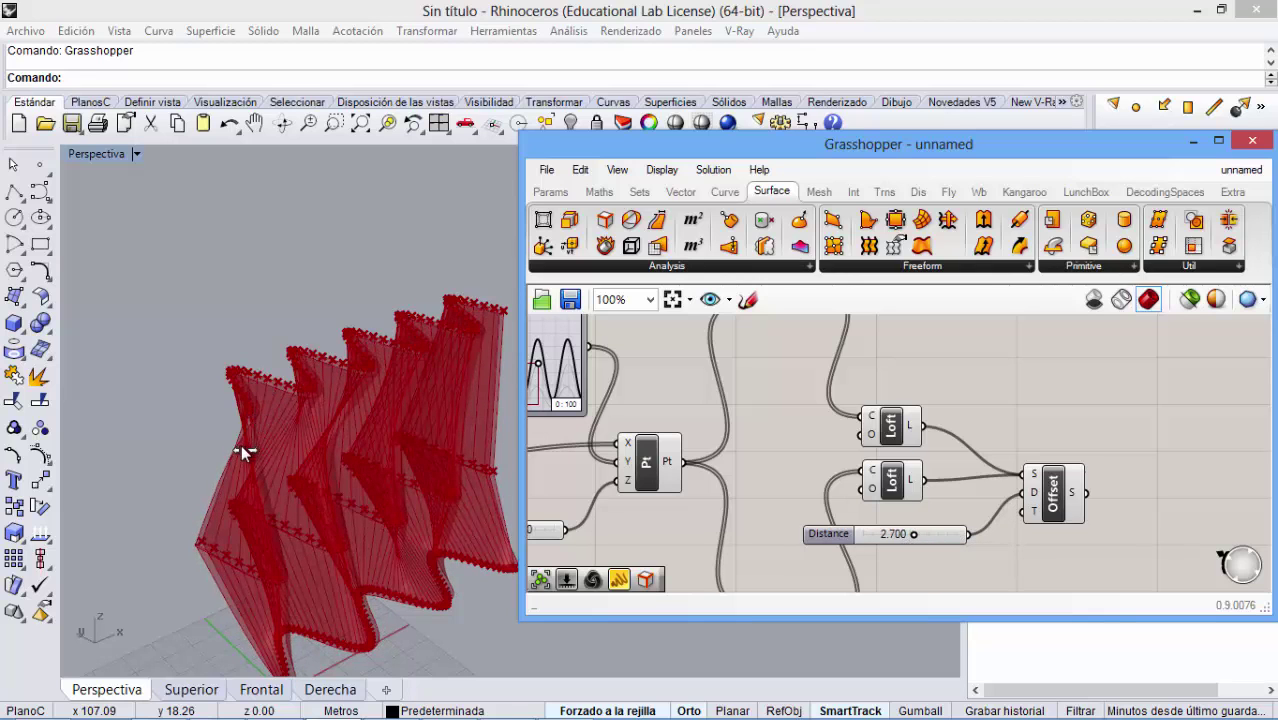
# - Set the Distance slider feeding the surface Offset component to 0.4
pyautogui.scroll(5, 243, 448)
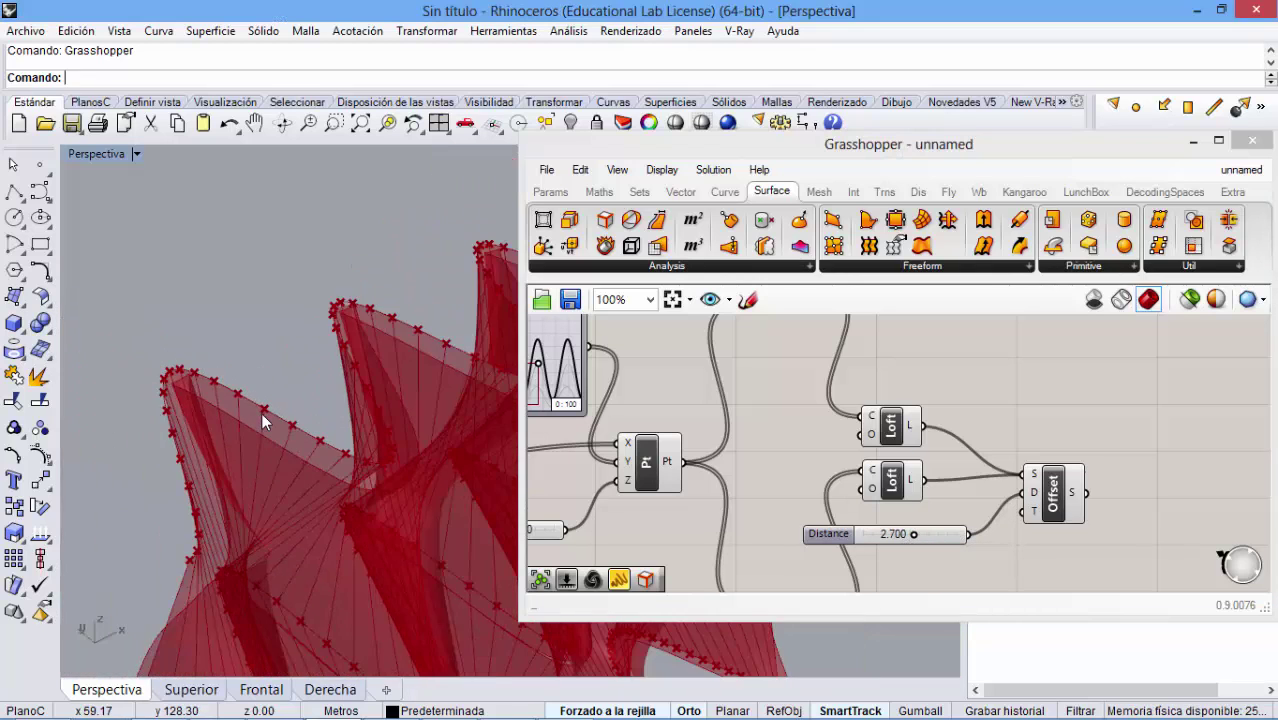
pyautogui.scroll(2, 232, 399)
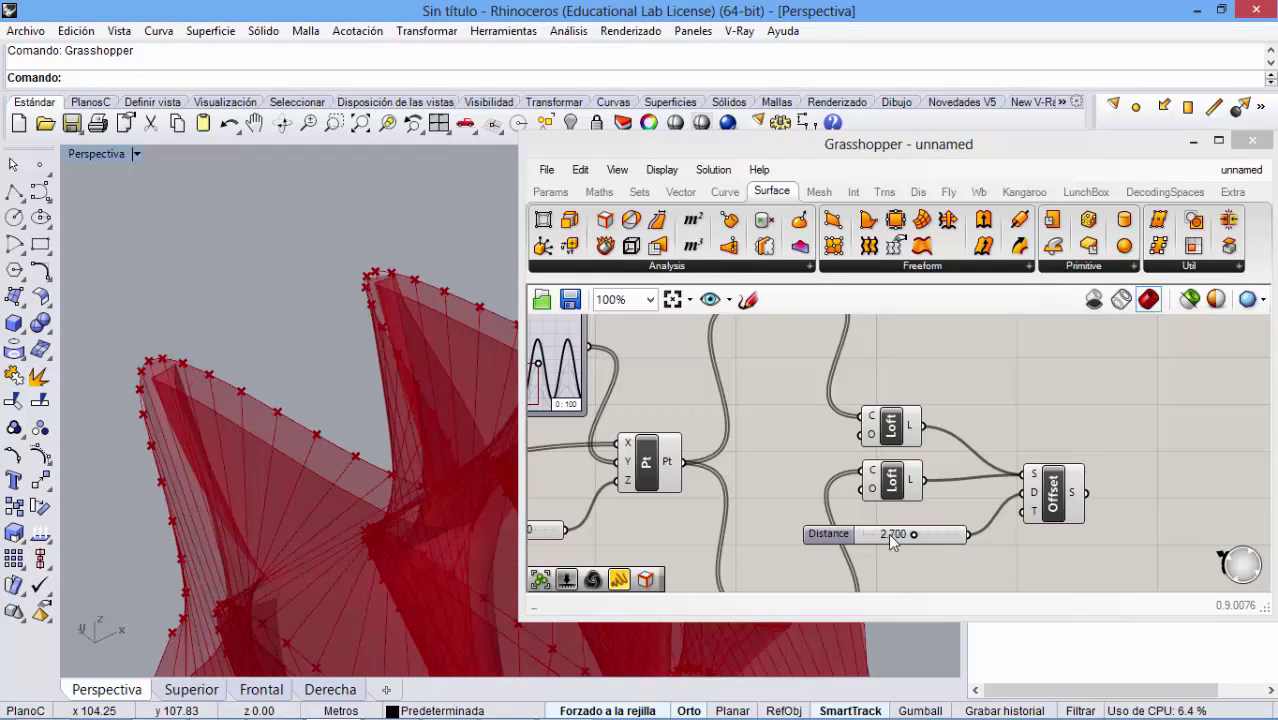
pyautogui.moveTo(913, 536); pyautogui.dragTo(866, 536)
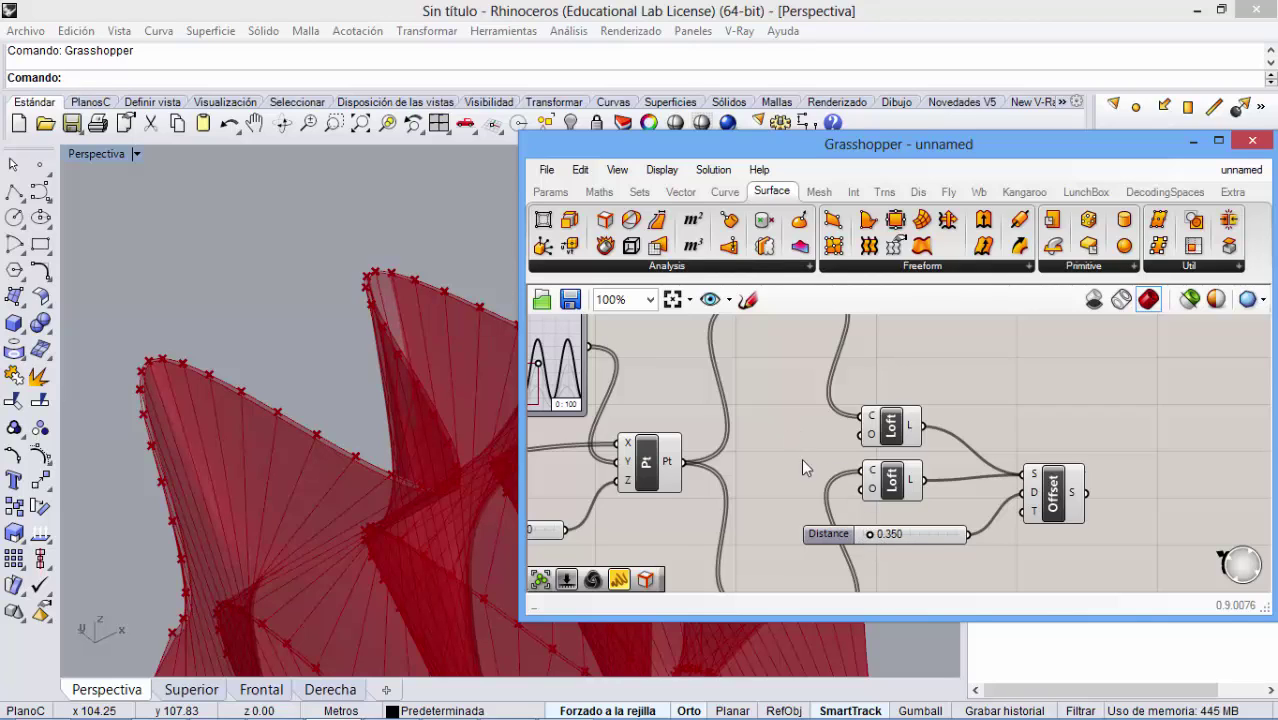
pyautogui.doubleClick(899, 534)
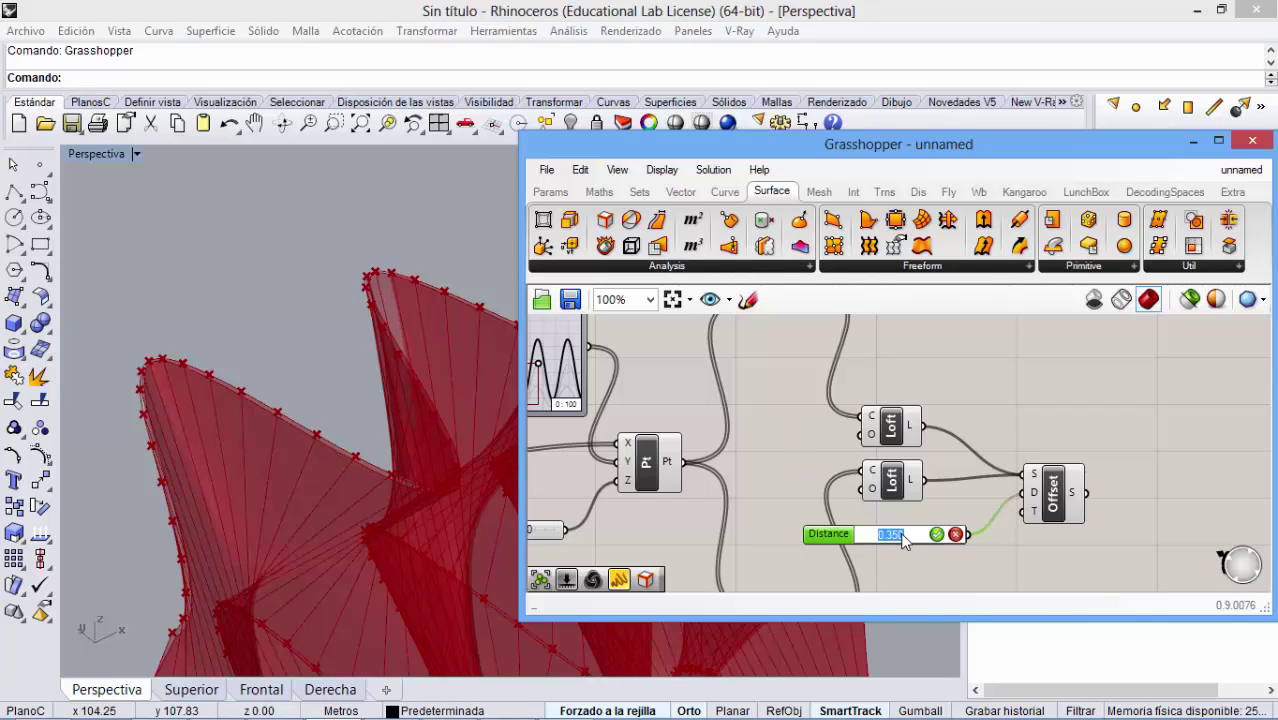
pyautogui.write('0.4')
pyautogui.click(937, 534)
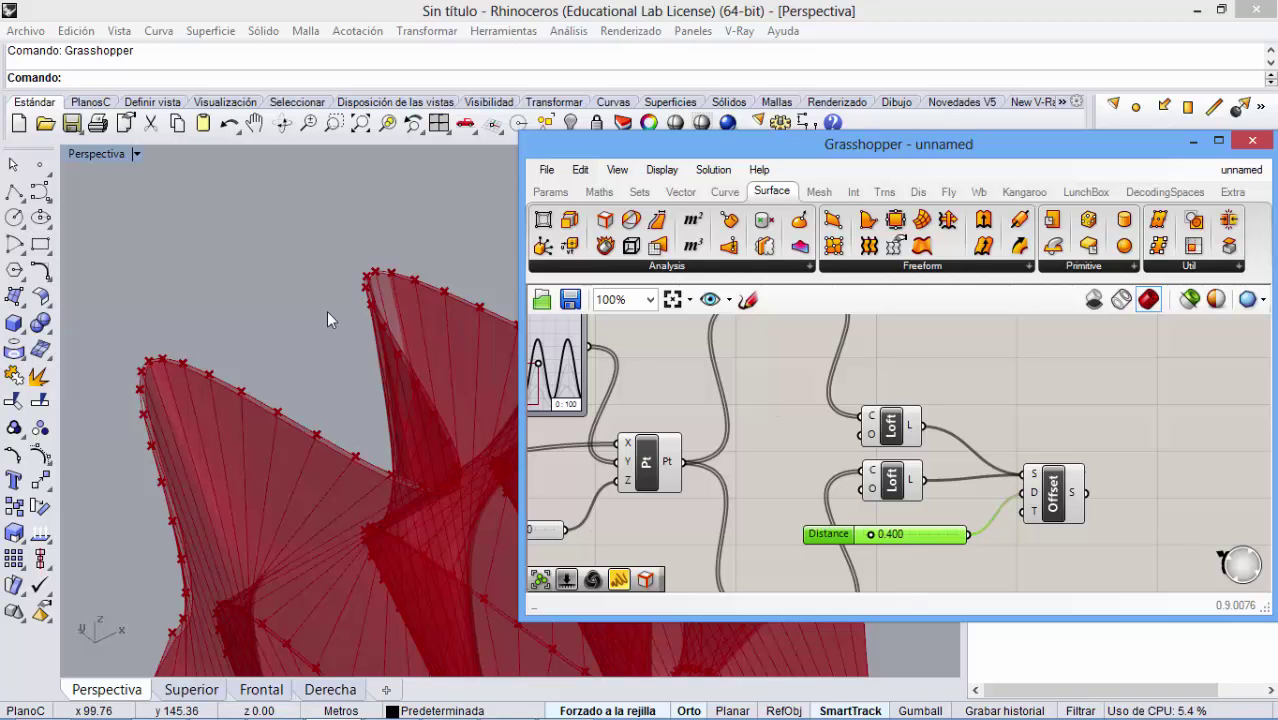
# - Examine the offset lofted surfaces from several angles, highlighting the Offset component's geometry in the perspective view
pyautogui.moveTo(274, 349); pyautogui.dragTo(269, 323, button='right')
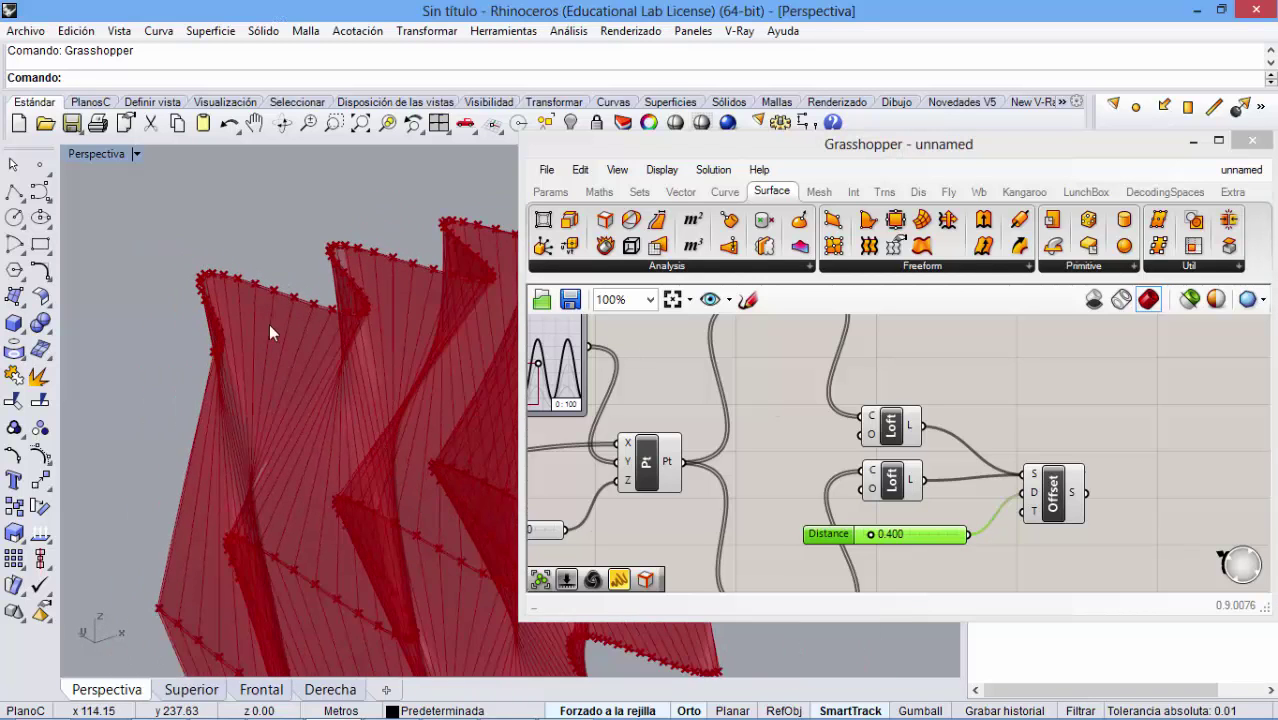
pyautogui.scroll(-3, 263, 421)
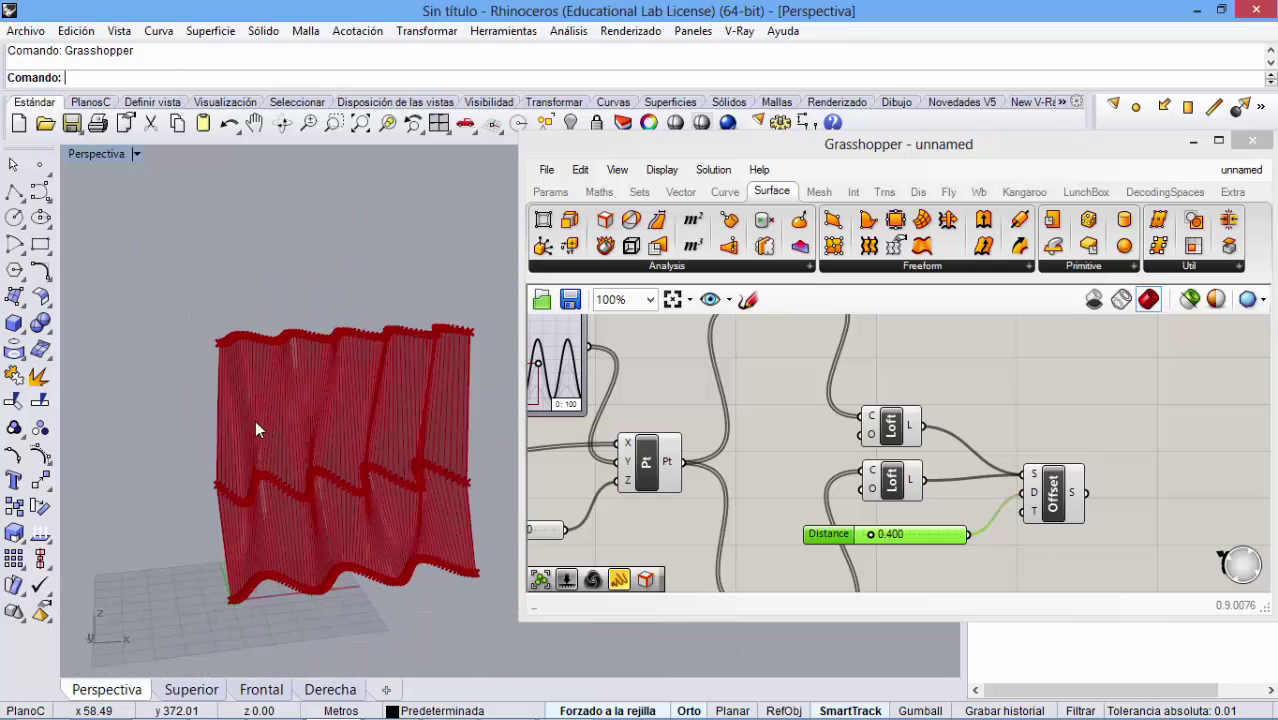
pyautogui.moveTo(256, 425); pyautogui.dragTo(353, 465, button='right')
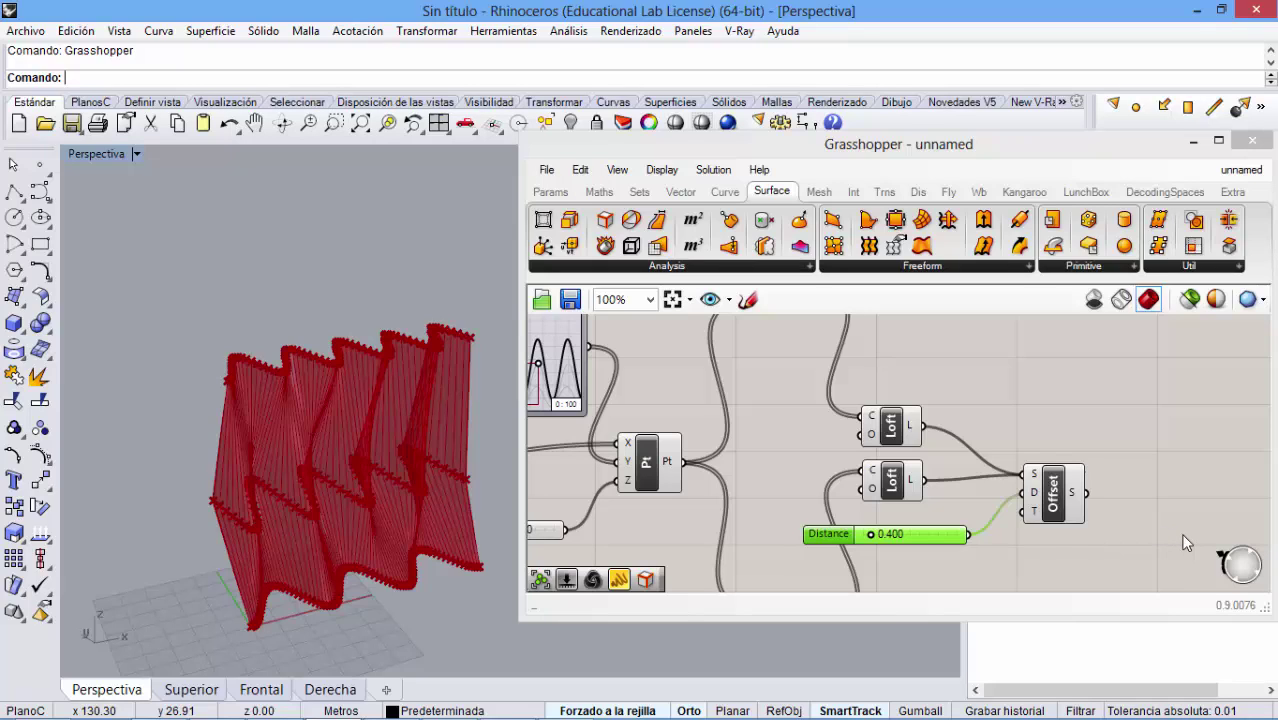
pyautogui.moveTo(1180, 437); pyautogui.dragTo(848, 413, button='right')
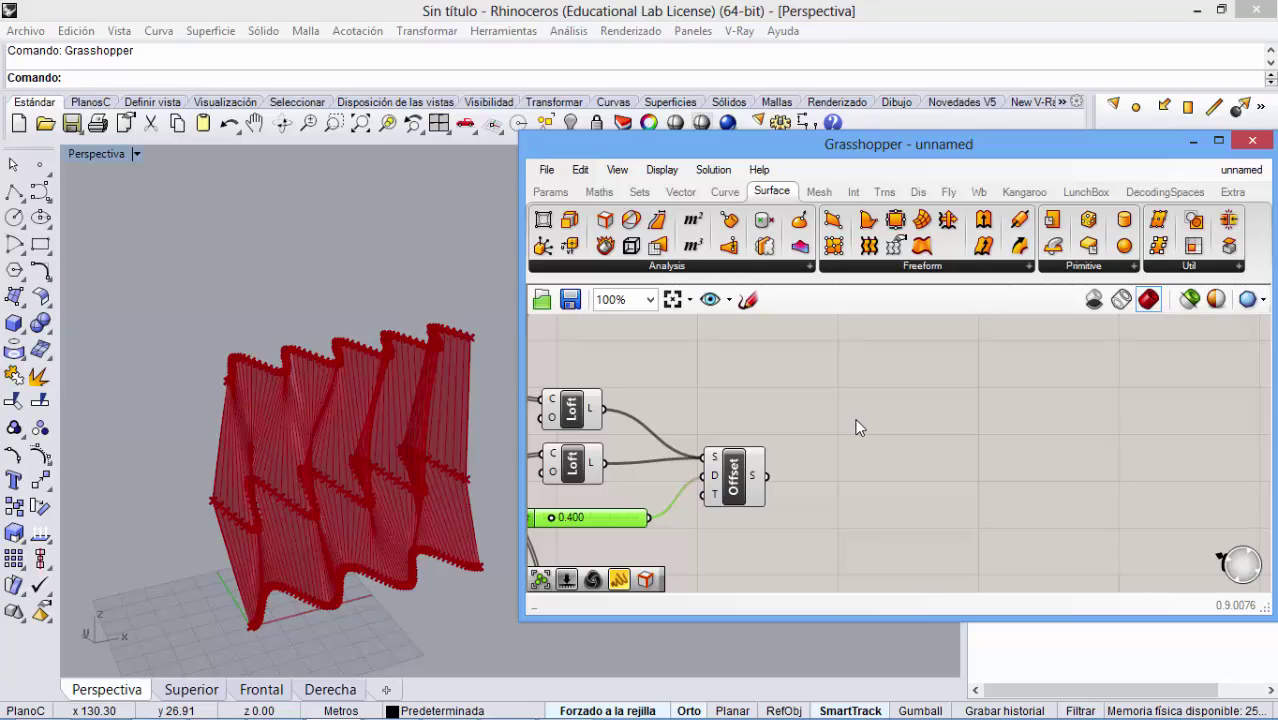
pyautogui.click(738, 487)
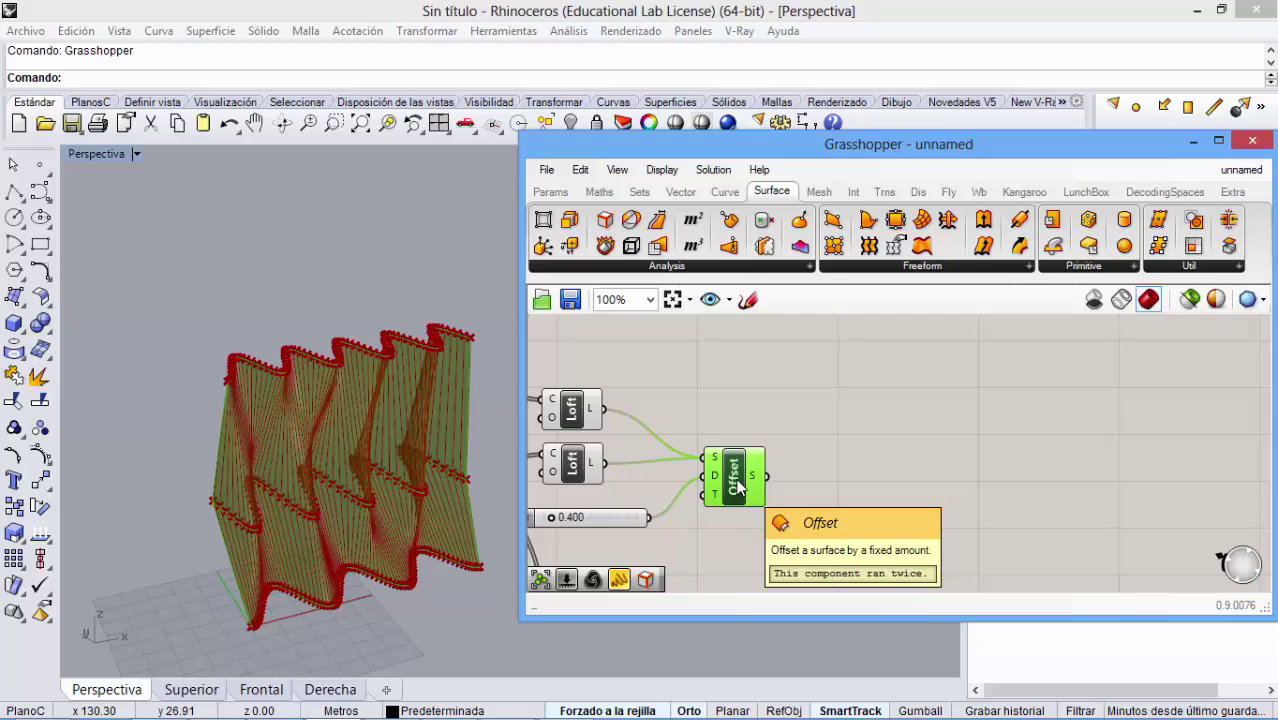
pyautogui.click(305, 522)
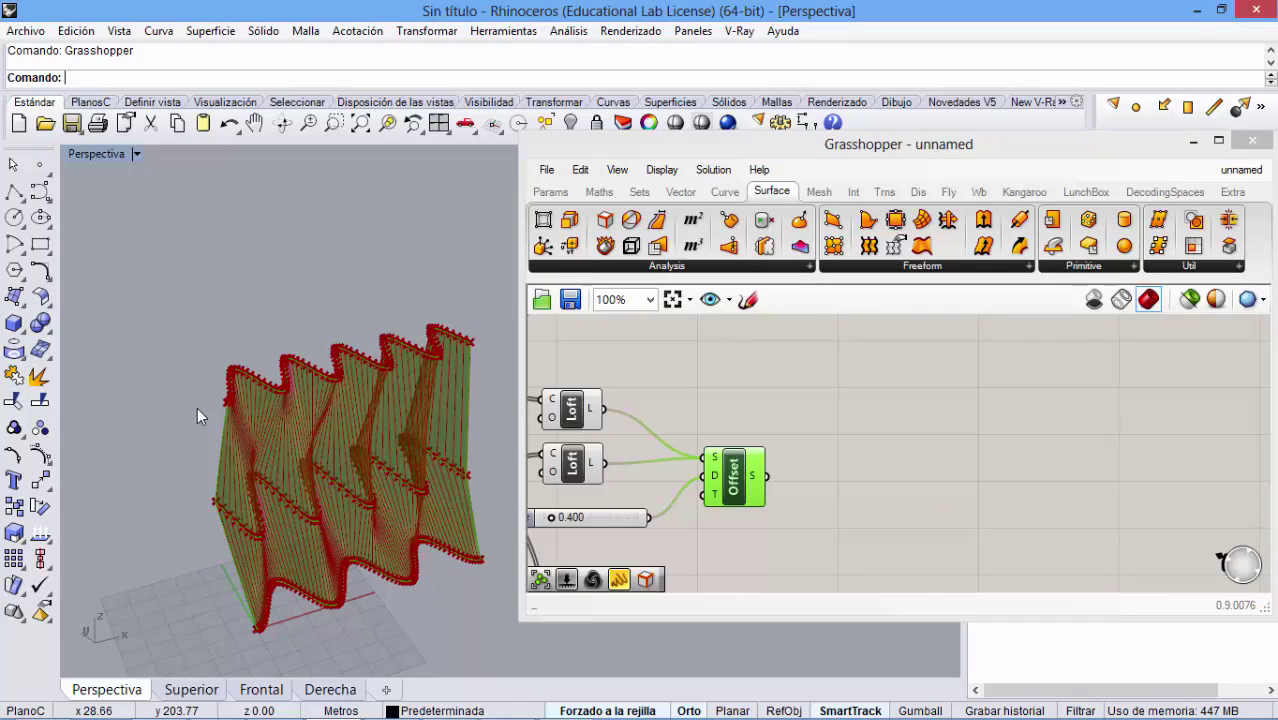
pyautogui.scroll(5, 203, 405)
pyautogui.click(788, 456)
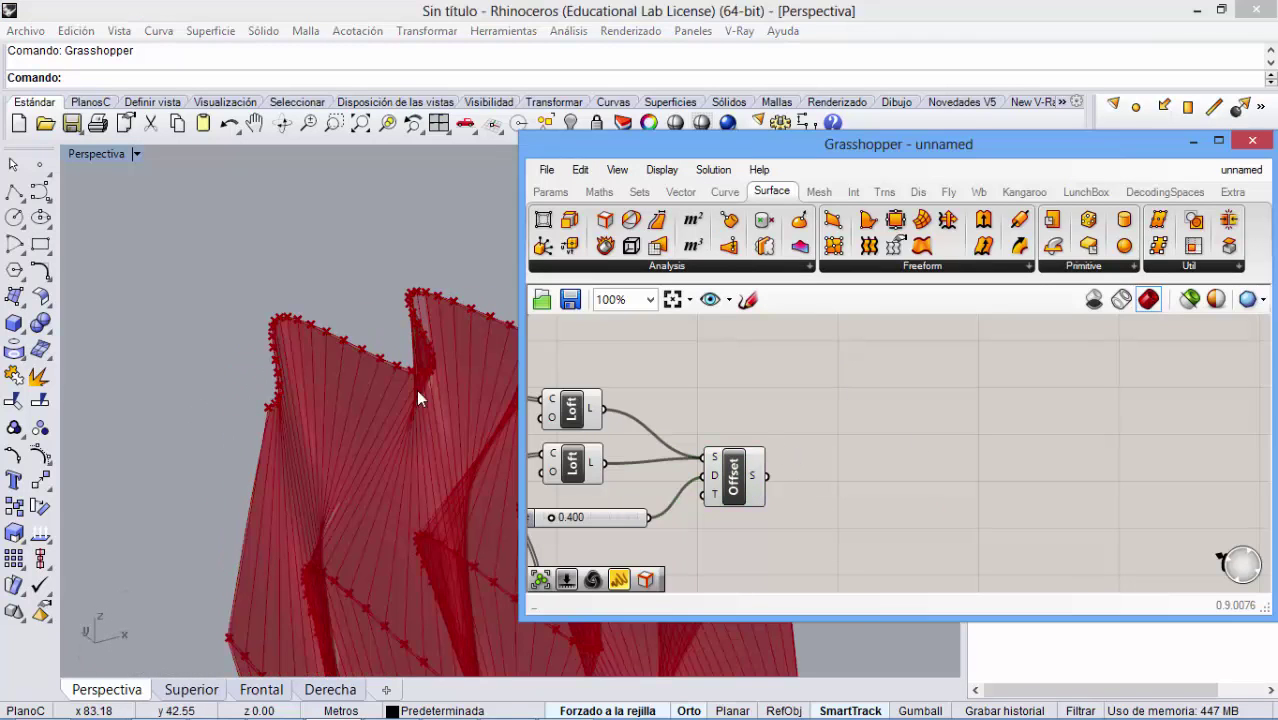
# - Try an offset Distance of 2.2 and inspect the spacing along the folded surface's upper edge
pyautogui.moveTo(625, 479); pyautogui.dragTo(766, 454, button='right')
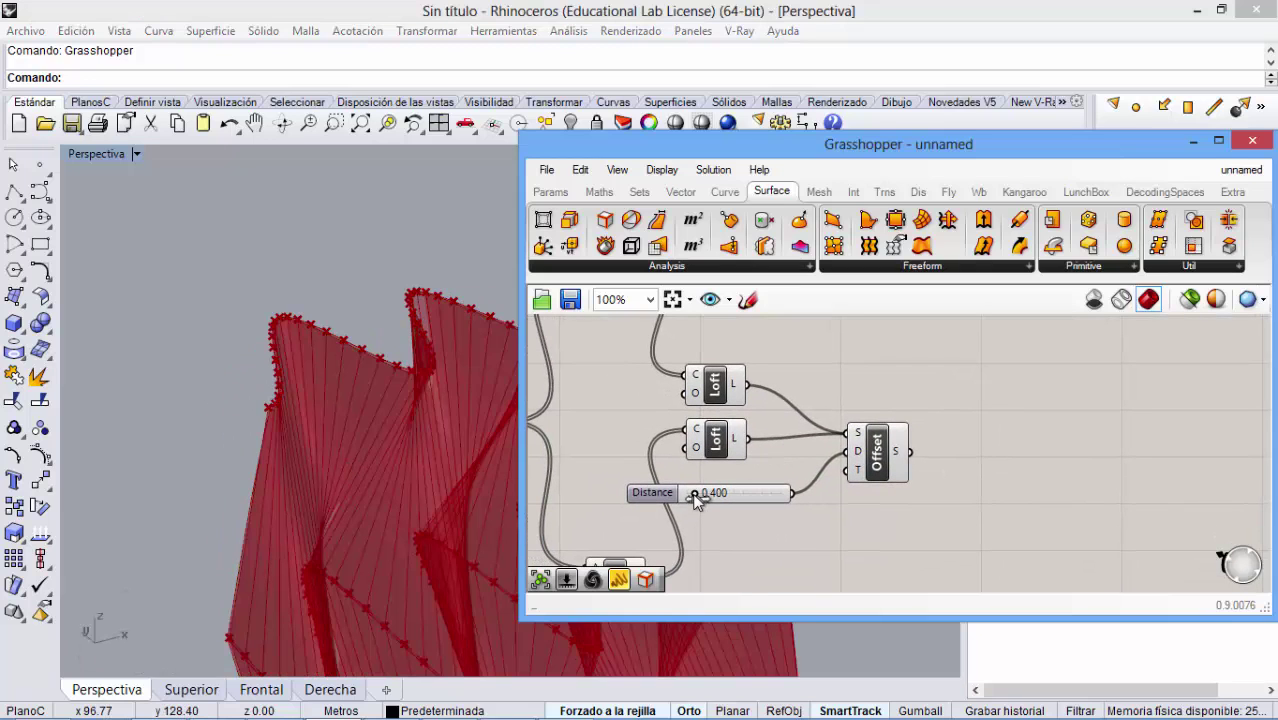
pyautogui.moveTo(724, 498); pyautogui.dragTo(727, 495)
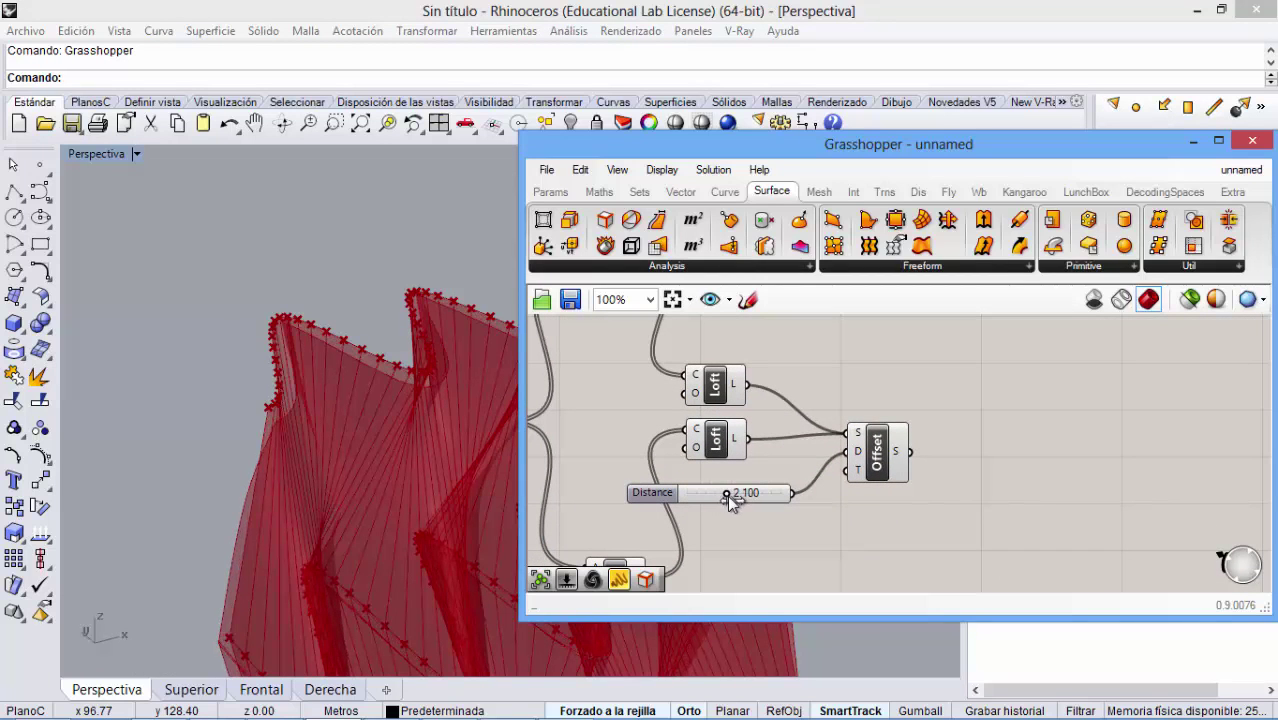
pyautogui.moveTo(355, 476); pyautogui.dragTo(298, 451, button='right')
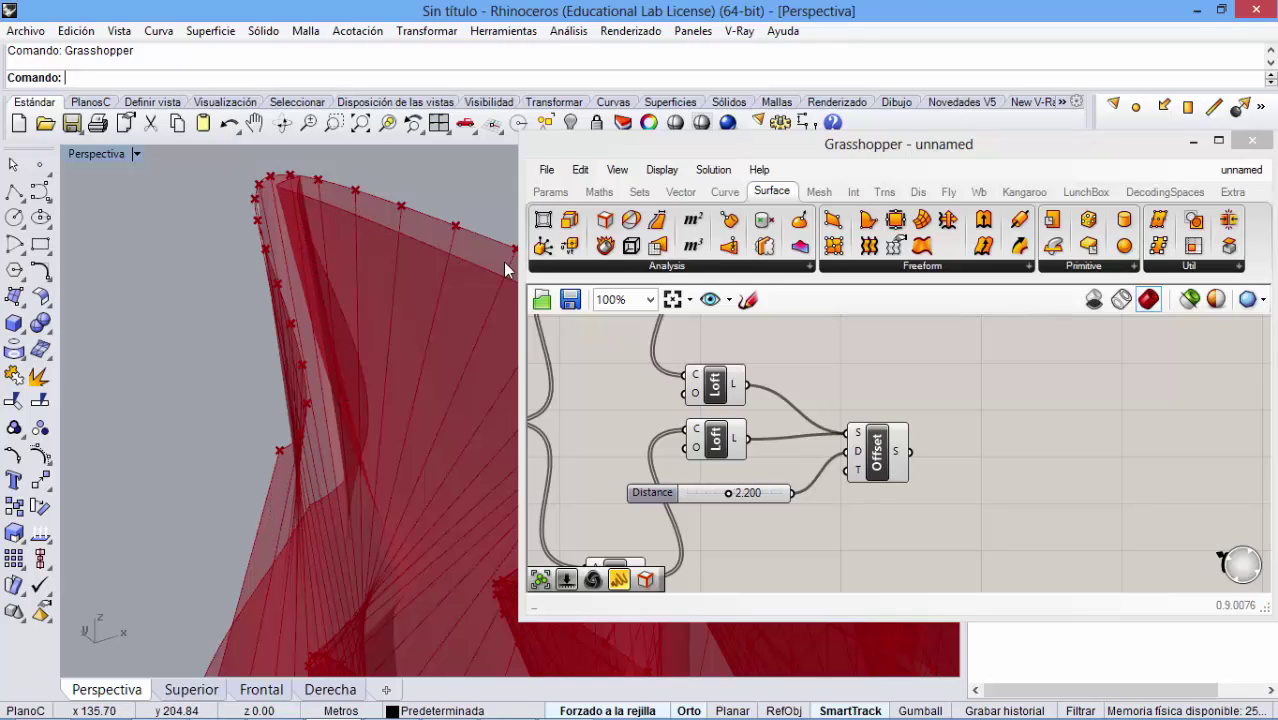
pyautogui.keyDown('shift'); pyautogui.moveTo(502, 262); pyautogui.dragTo(323, 199, button='right'); pyautogui.keyUp('shift')
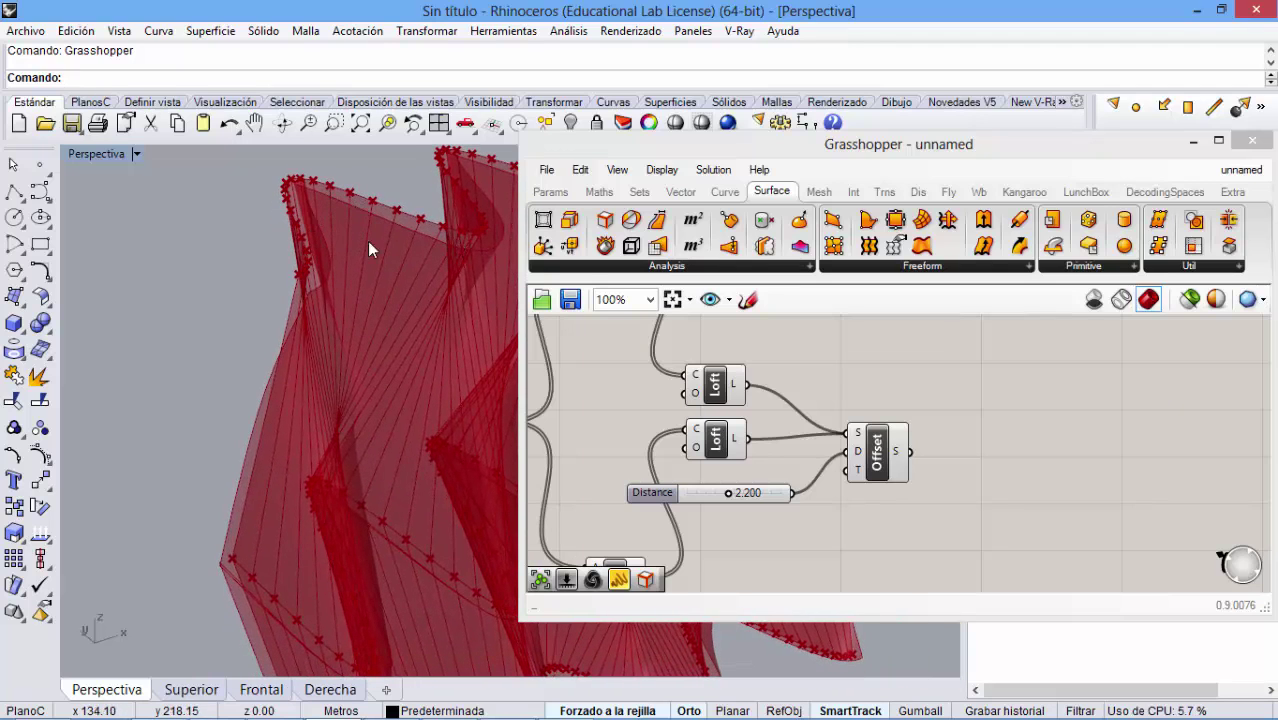
# - Set the offset Distance slider back to 0.4
pyautogui.click(711, 494)
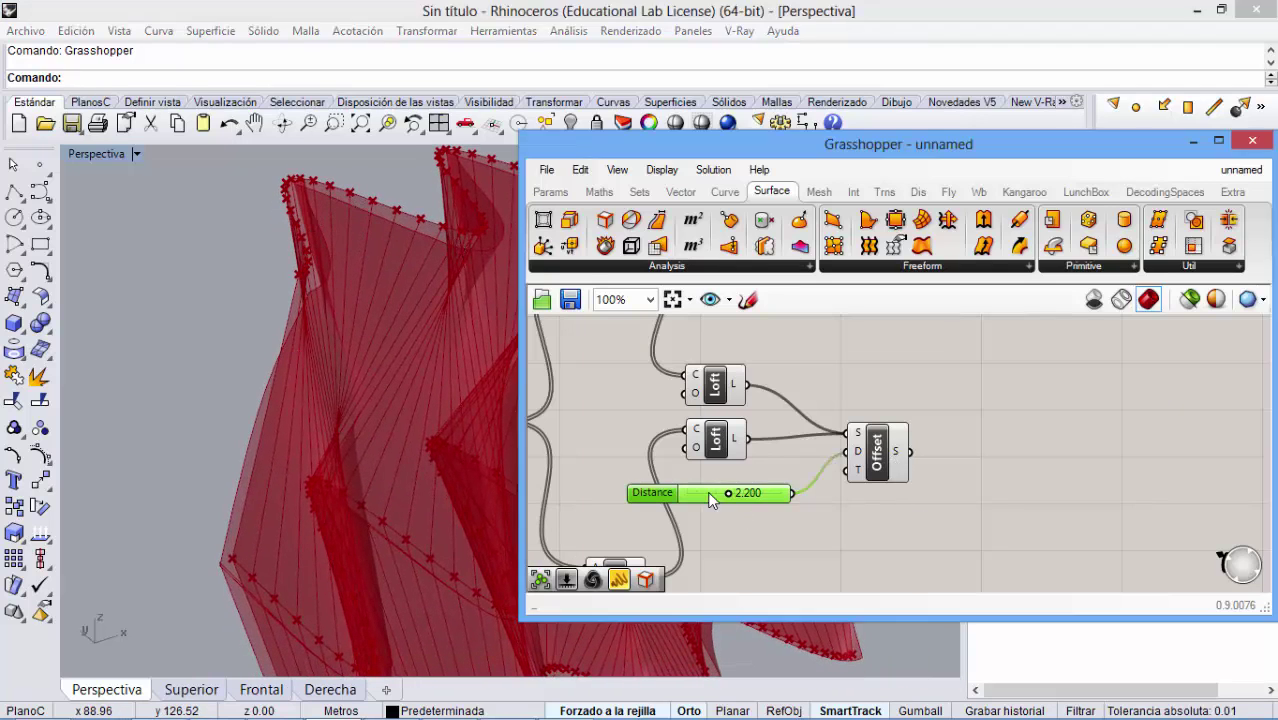
pyautogui.doubleClick(711, 494)
pyautogui.write('0.4')
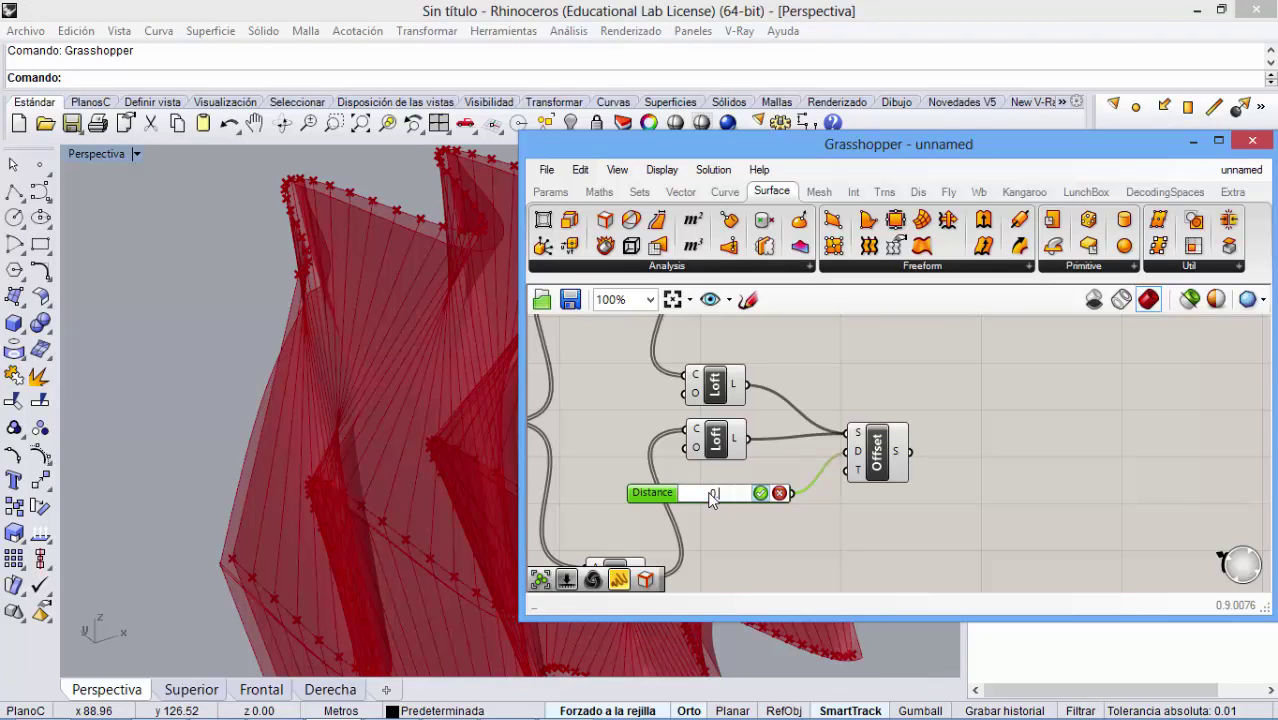
pyautogui.click(760, 493)
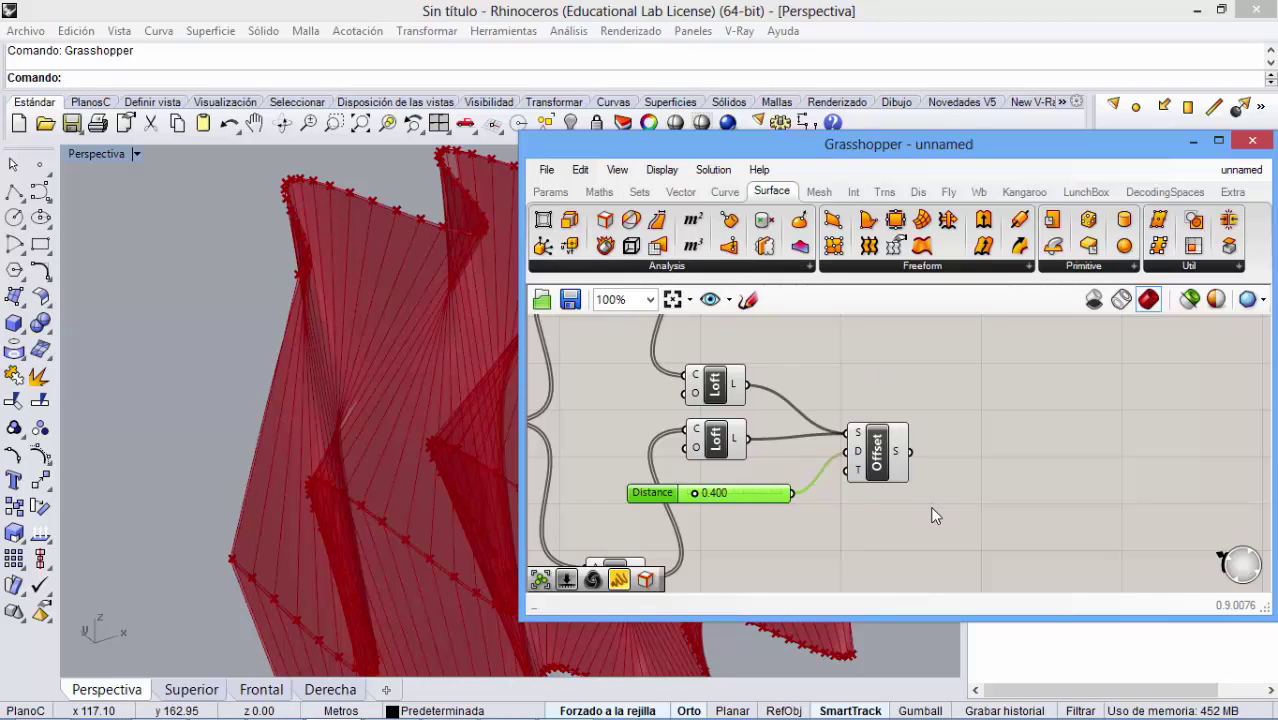
# - Add a Deconstruct Brep component beside Offset and connect Offset's S output to its B input
pyautogui.click(690, 267)
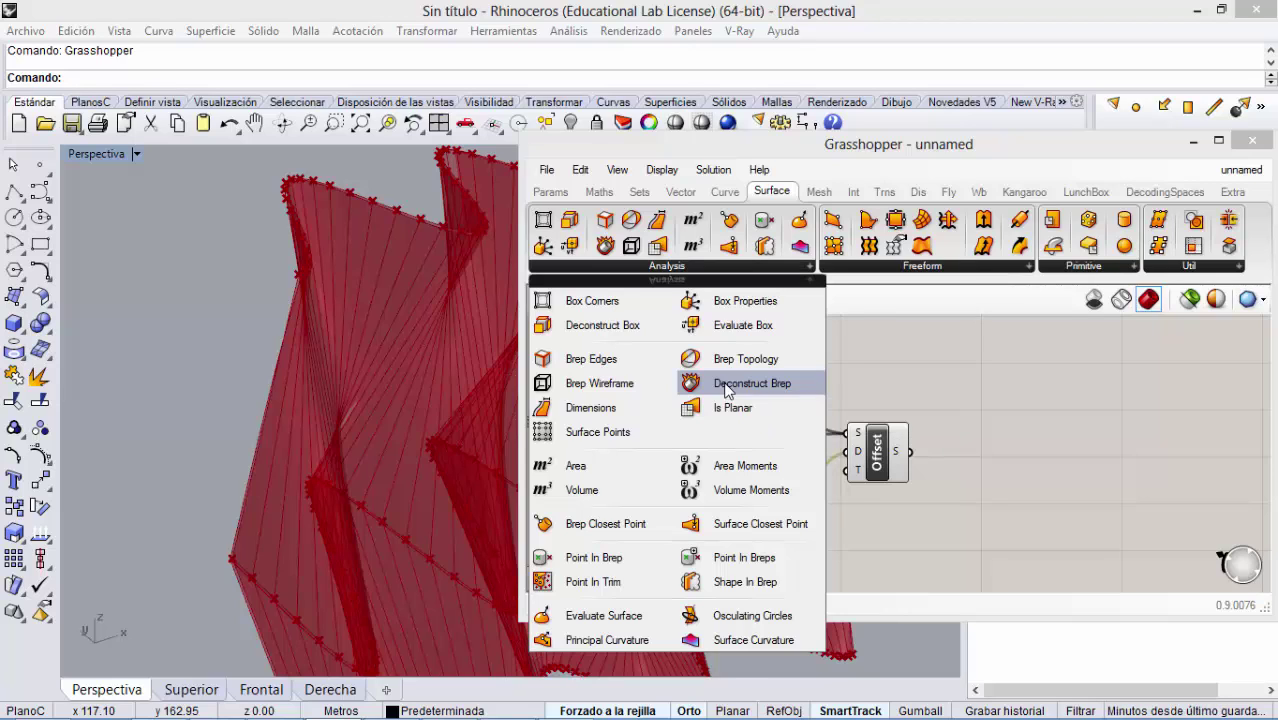
pyautogui.moveTo(726, 386); pyautogui.dragTo(975, 458)
pyautogui.moveTo(910, 455); pyautogui.dragTo(943, 452)
# - Highlight the Deconstruct Brep geometry and examine its faces and edges across the folded surfaces from different angles
pyautogui.click(975, 470)
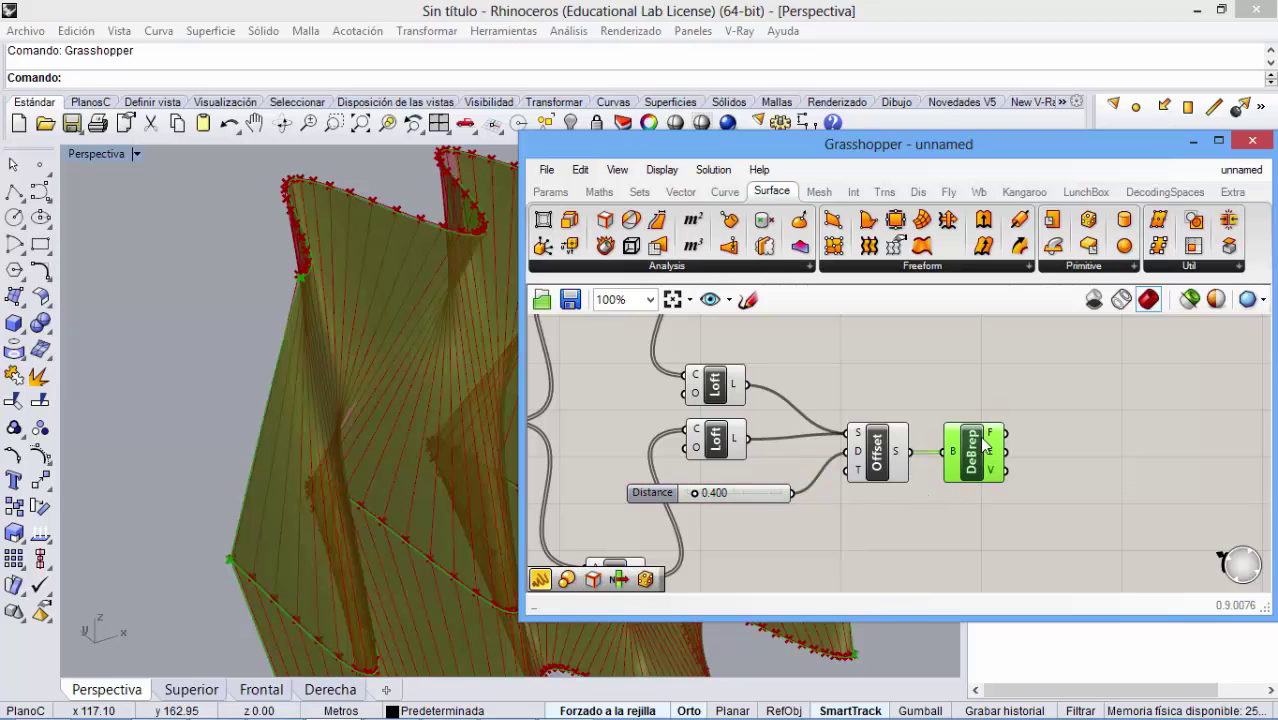
pyautogui.scroll(-8, 265, 347)
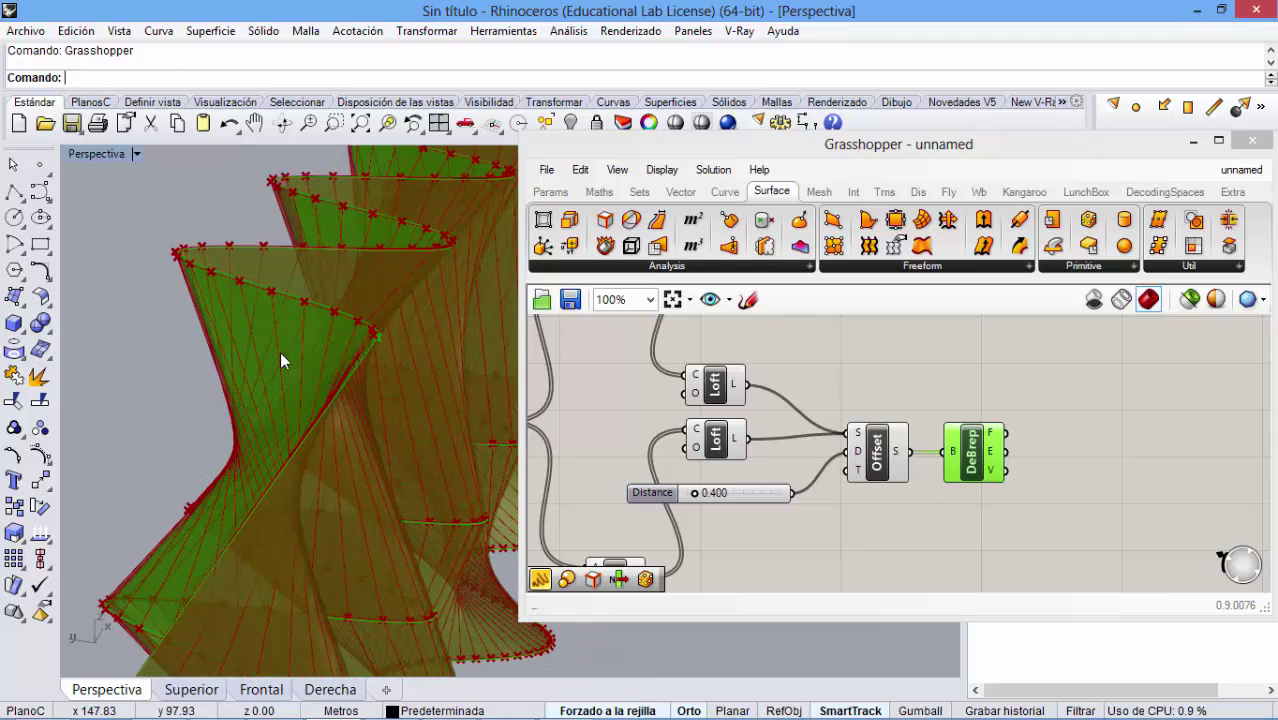
pyautogui.scroll(5, 314, 357)
pyautogui.moveTo(283, 370); pyautogui.dragTo(232, 428, button='right')
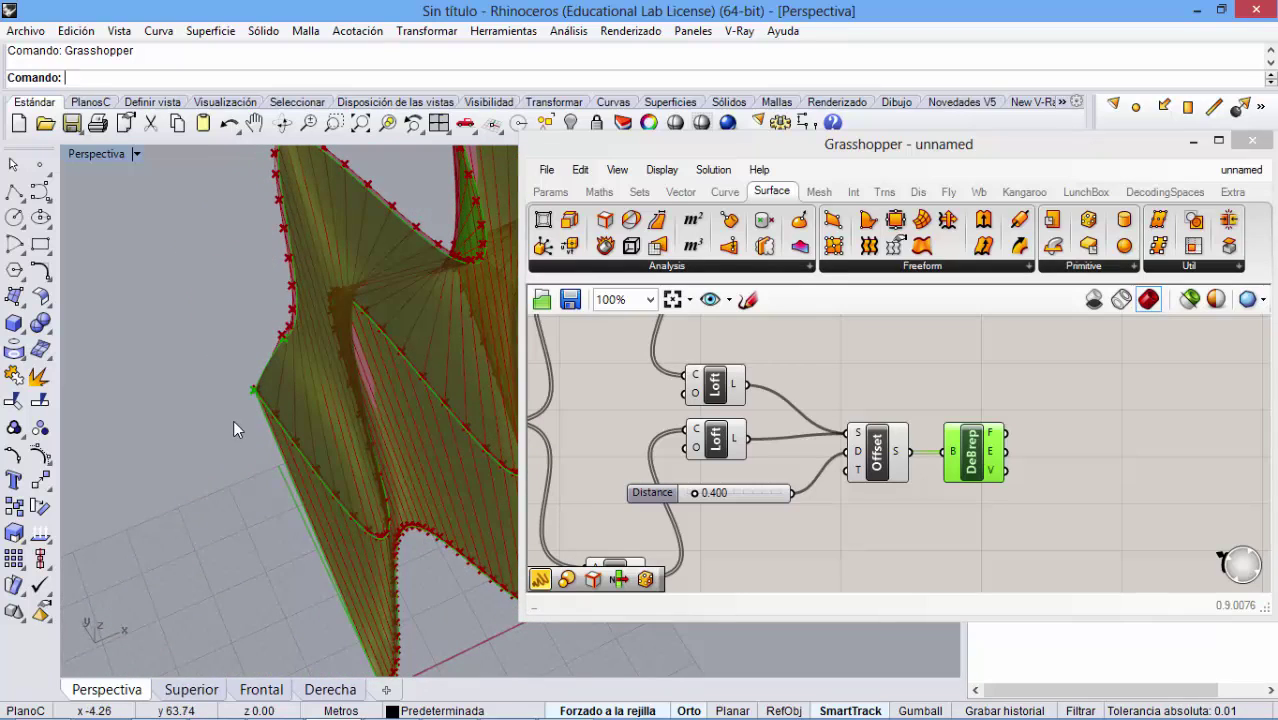
pyautogui.moveTo(370, 292); pyautogui.dragTo(488, 252, button='right')
pyautogui.moveTo(802, 390); pyautogui.dragTo(862, 417, button='right')
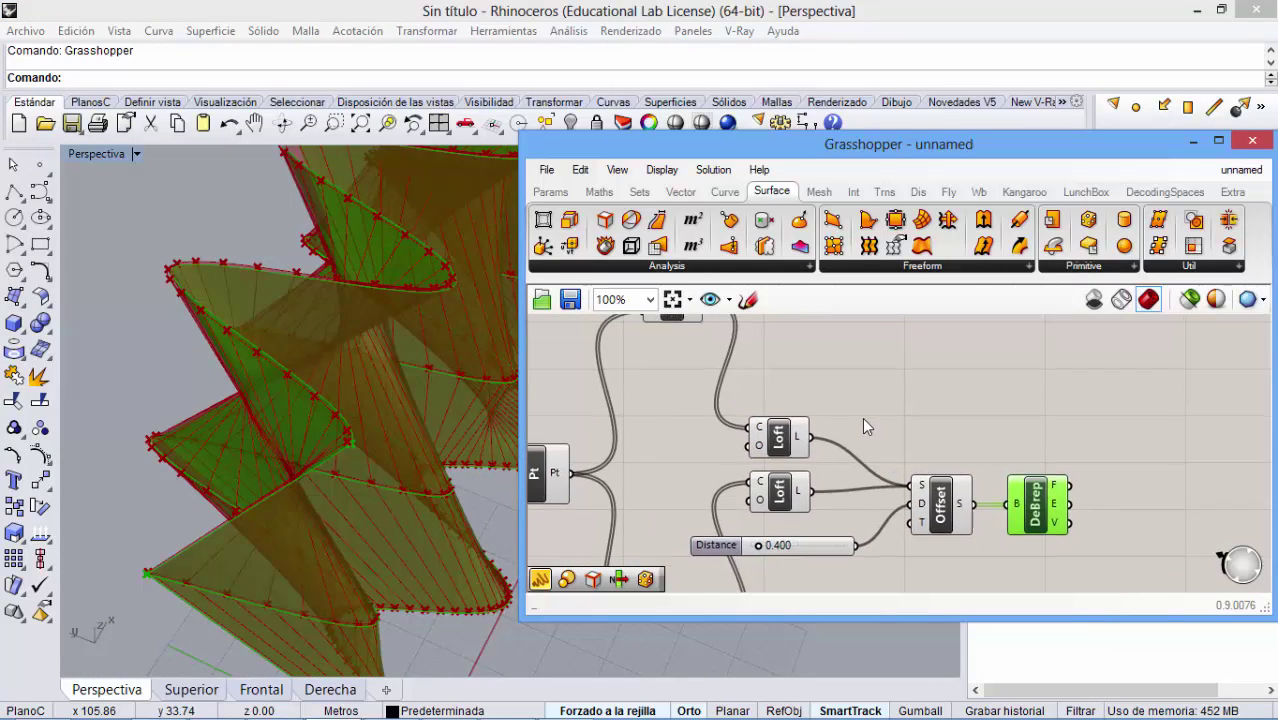
pyautogui.scroll(-5, 862, 417)
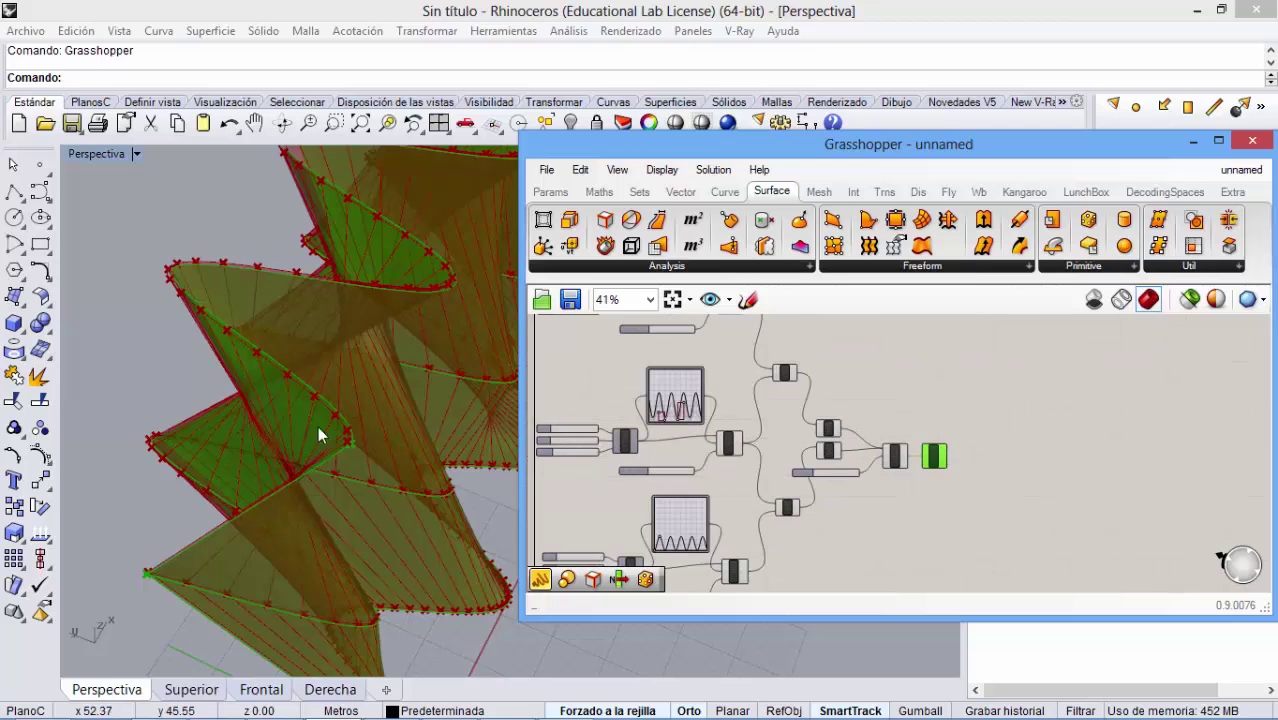
pyautogui.click(902, 482)
pyautogui.scroll(3, 902, 482)
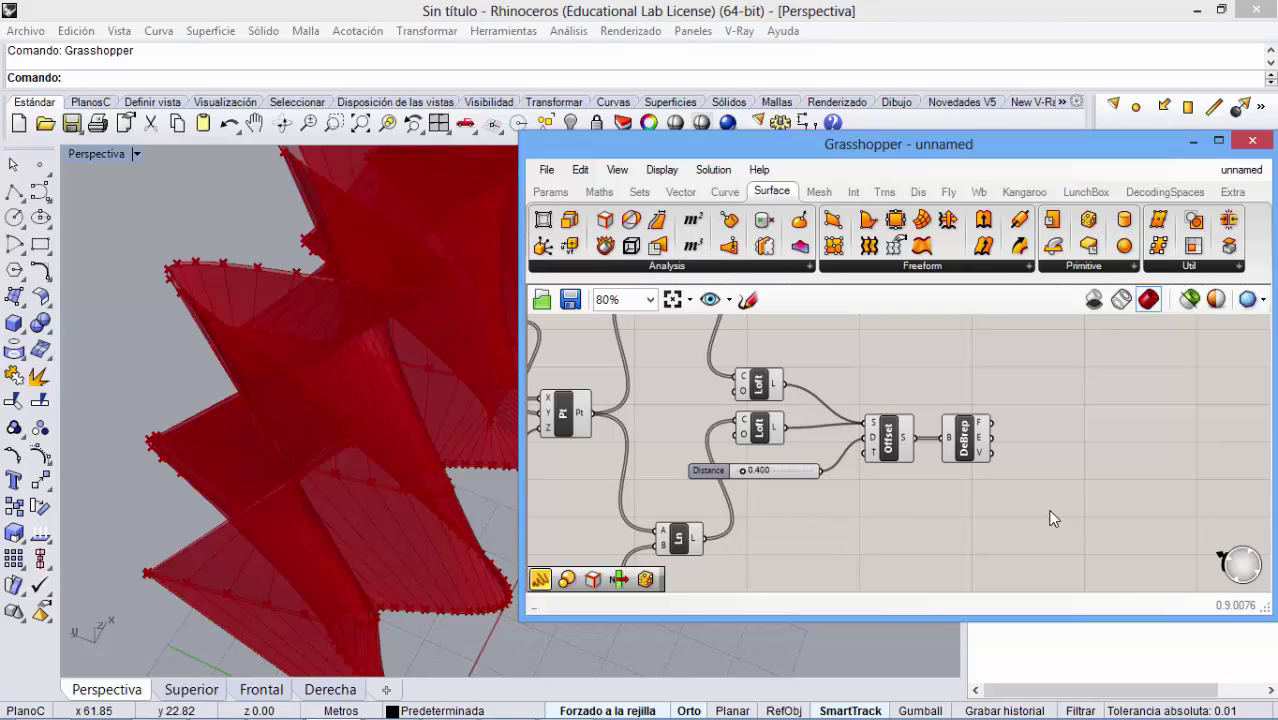
# - Move the Offset, Deconstruct Brep and Distance slider components below the Lofts, and align the slider with Offset's D input
pyautogui.moveTo(1018, 495); pyautogui.dragTo(730, 416)
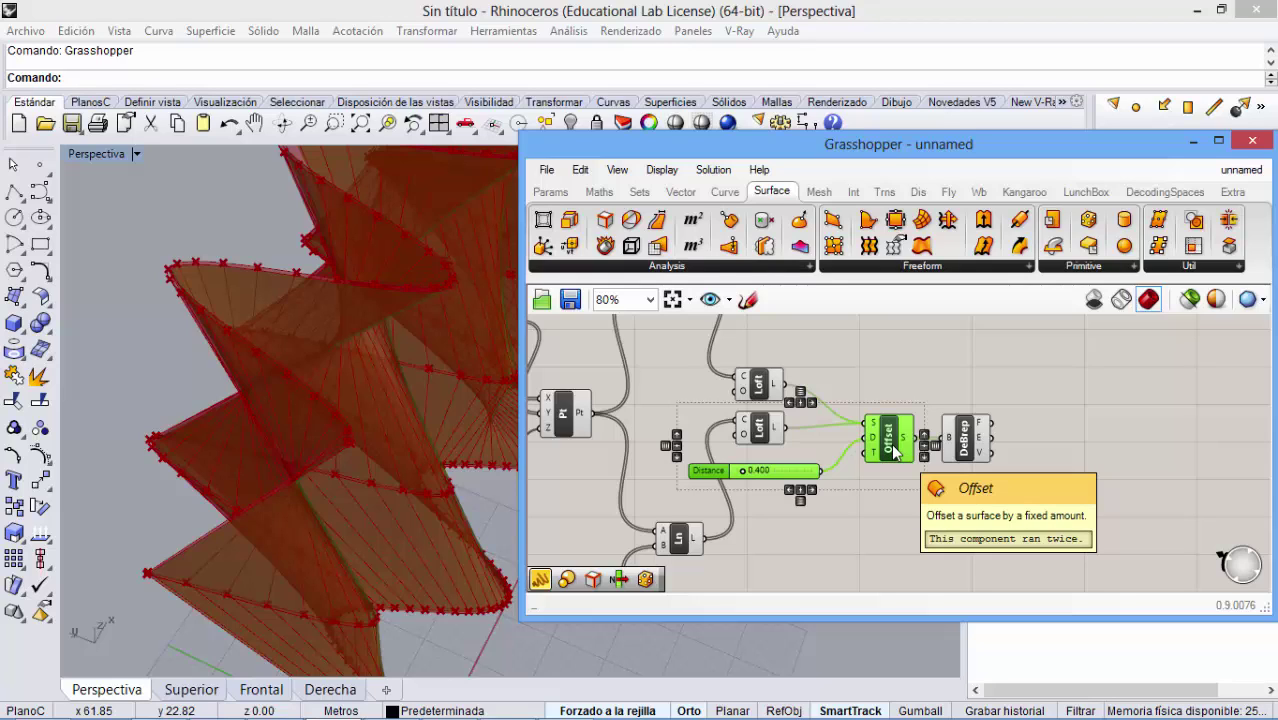
pyautogui.click(913, 495)
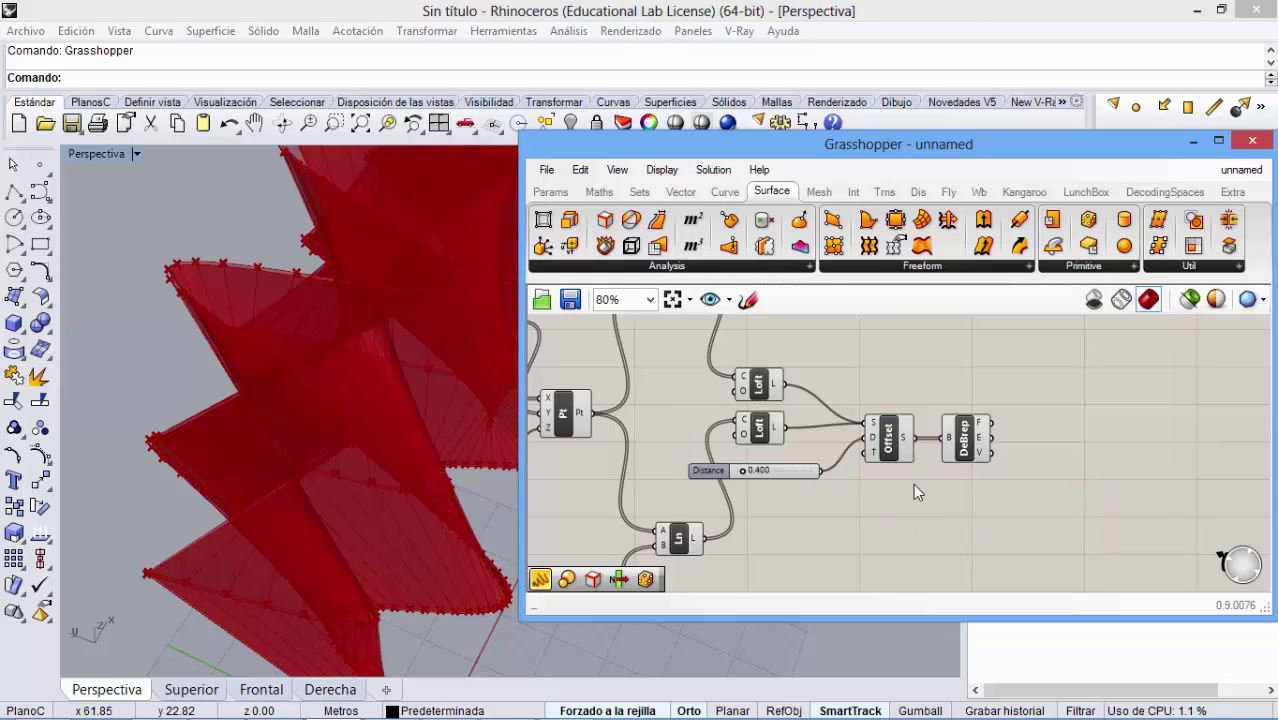
pyautogui.moveTo(914, 483); pyautogui.dragTo(905, 490, button='right')
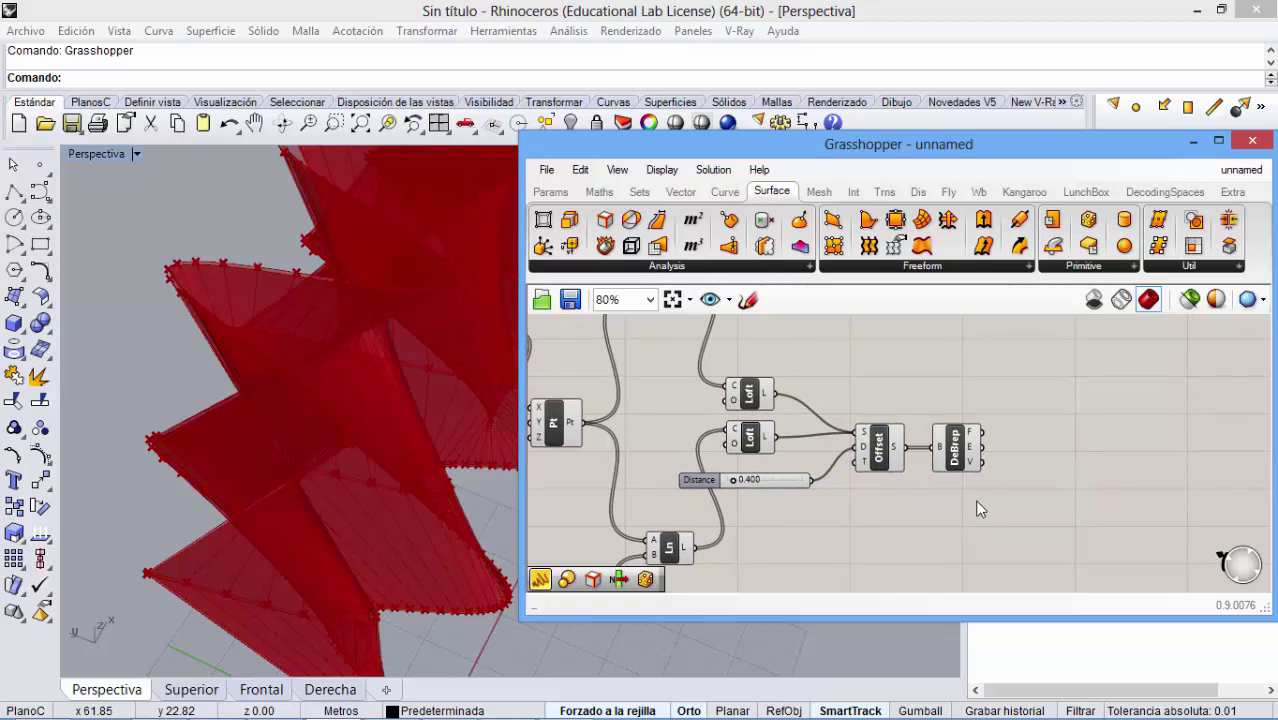
pyautogui.moveTo(977, 502); pyautogui.dragTo(796, 430)
pyautogui.moveTo(876, 460); pyautogui.dragTo(866, 504)
pyautogui.click(897, 420)
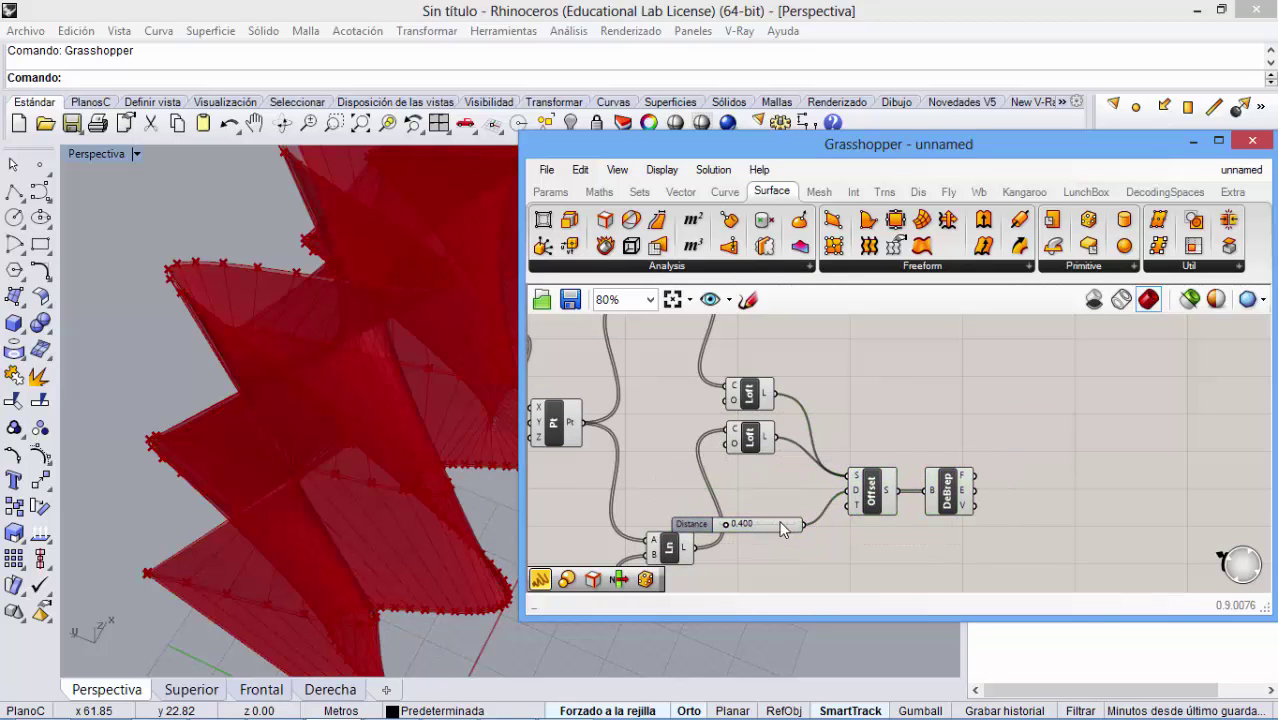
pyautogui.moveTo(782, 529); pyautogui.dragTo(800, 490)
pyautogui.click(840, 534)
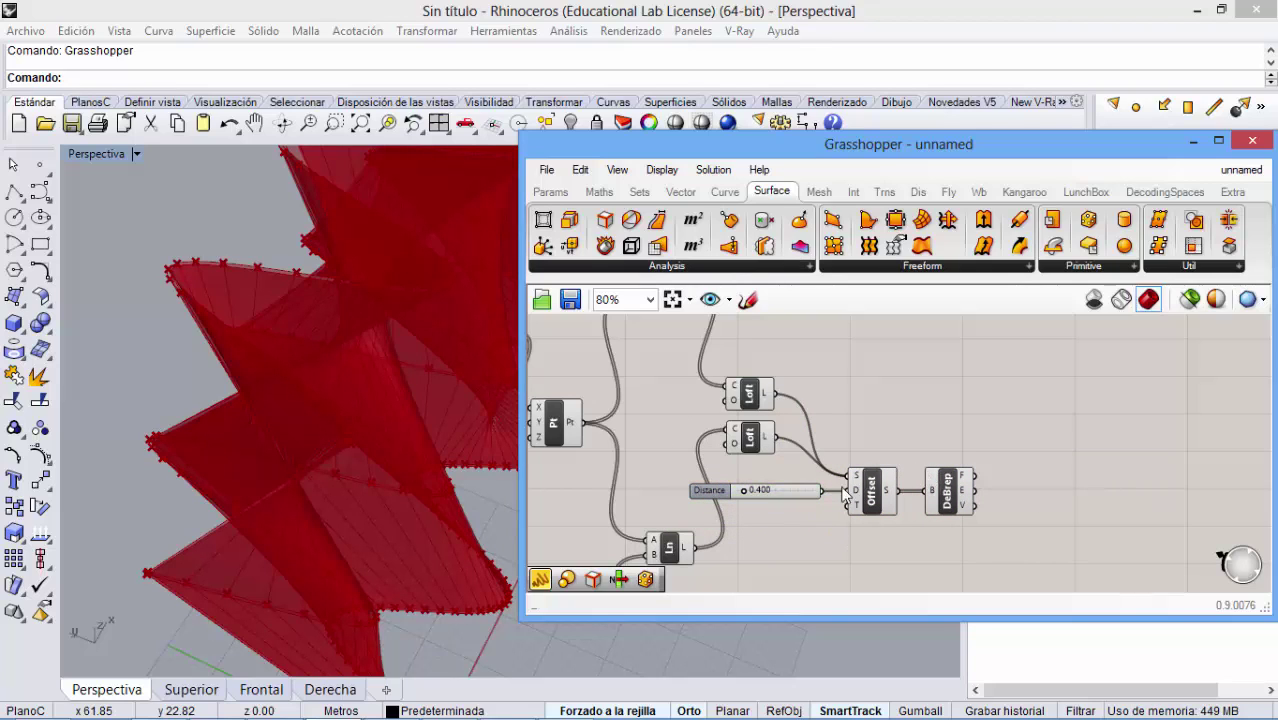
# - Compare the geometry highlighted by the Deconstruct Brep and Offset components, and look closely at Deconstruct Brep's outputs
pyautogui.moveTo(932, 500)
pyautogui.click(964, 494)
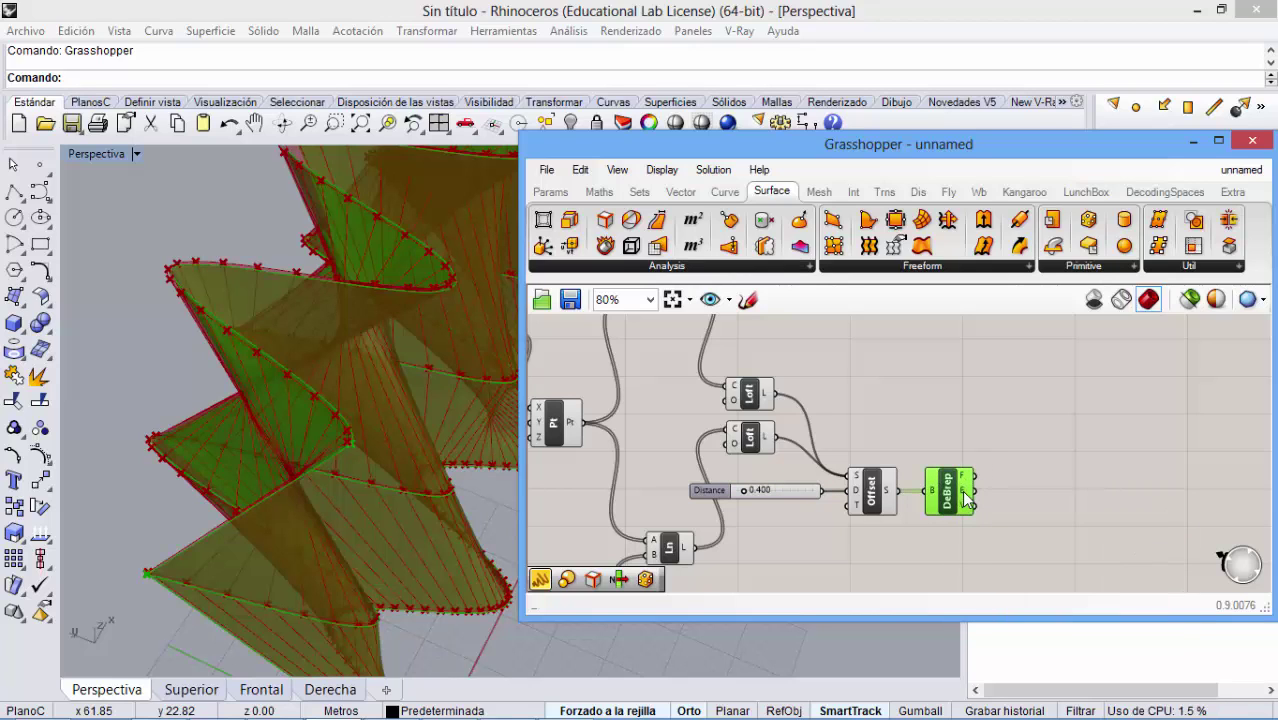
pyautogui.moveTo(265, 522); pyautogui.dragTo(232, 450, button='right')
pyautogui.scroll(-3, 232, 442)
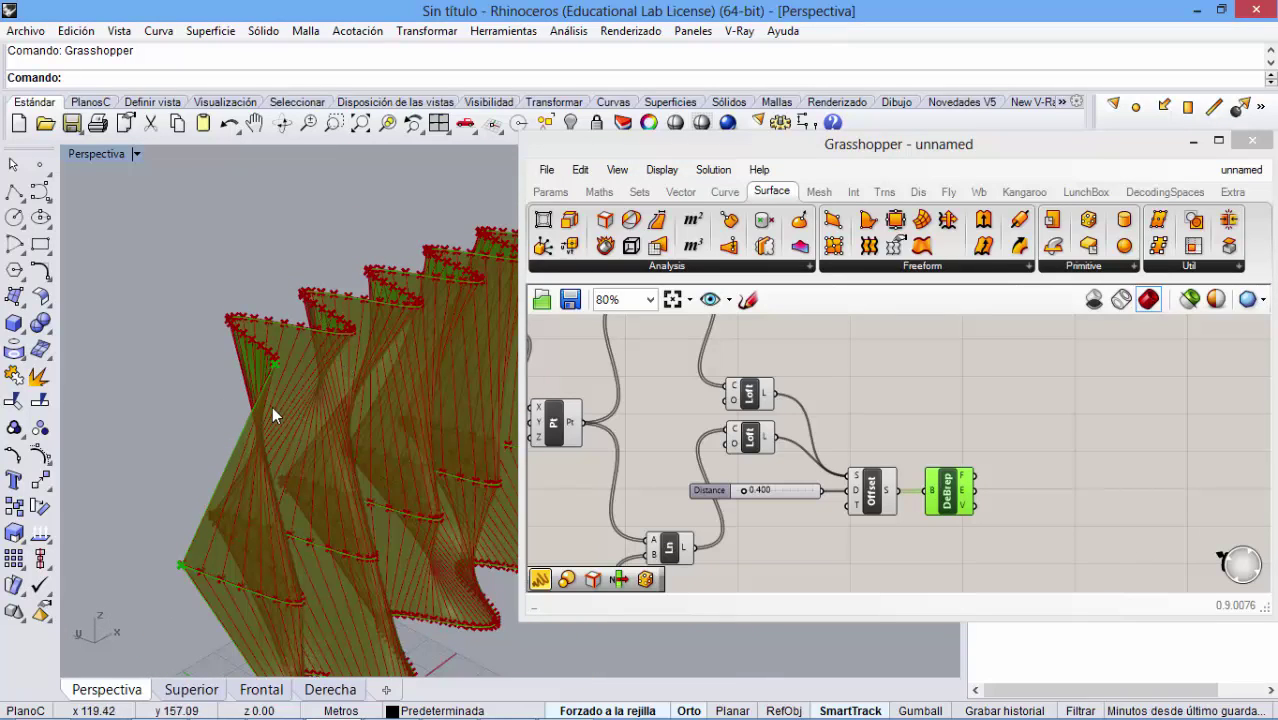
pyautogui.click(880, 503)
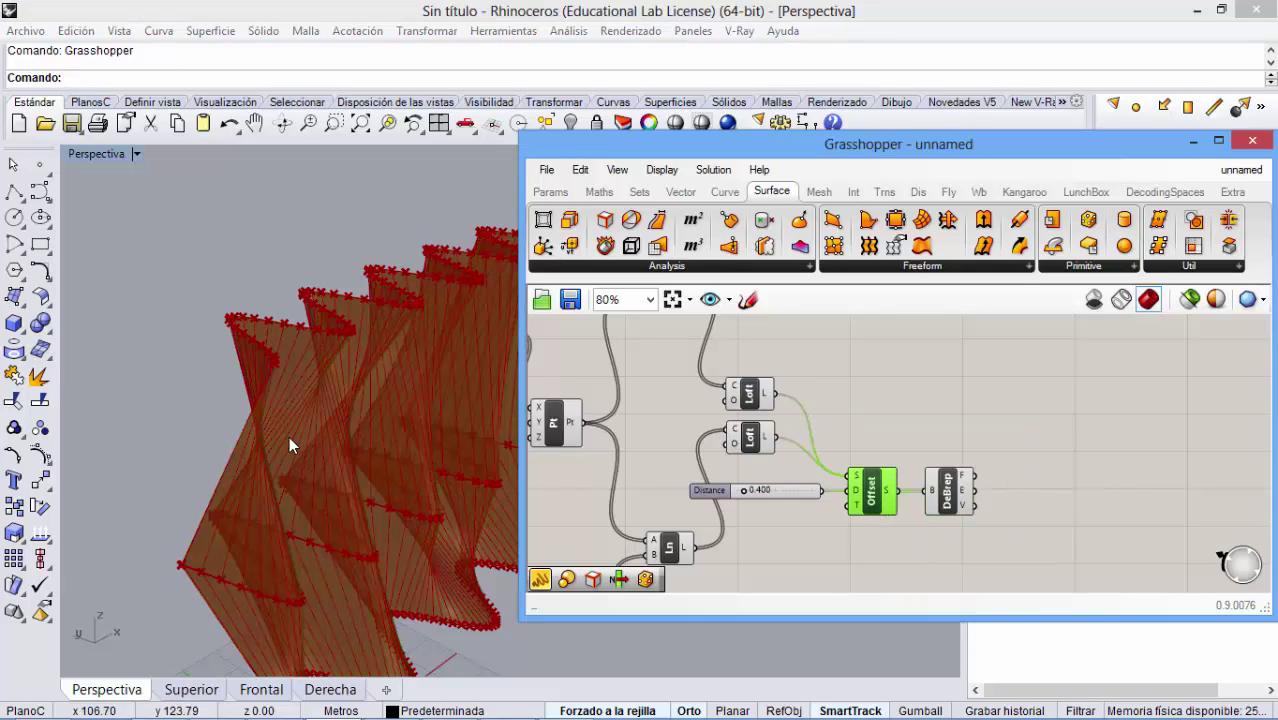
pyautogui.click(955, 492)
pyautogui.scroll(3, 958, 494)
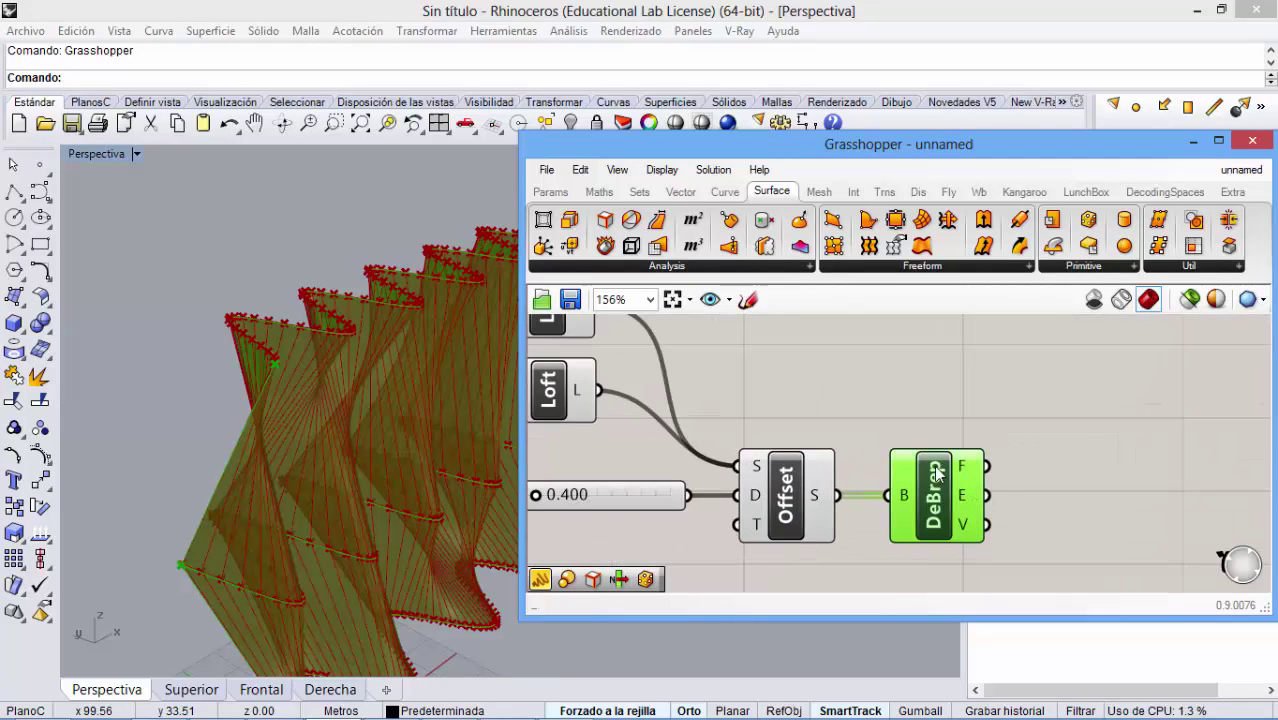
# - Add a Surface parameter beside Deconstruct Brep, connect the F output to it, and inspect the data it receives
pyautogui.moveTo(971, 470)
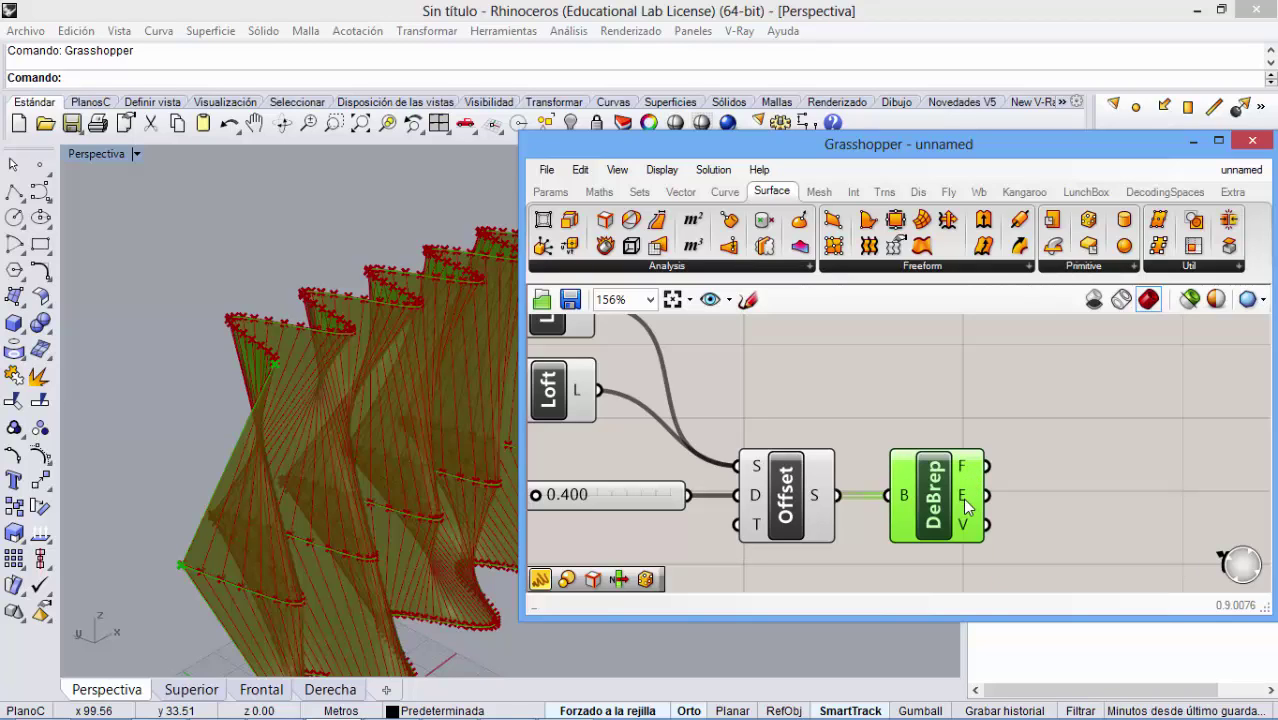
pyautogui.doubleClick(990, 390)
pyautogui.write('sur')
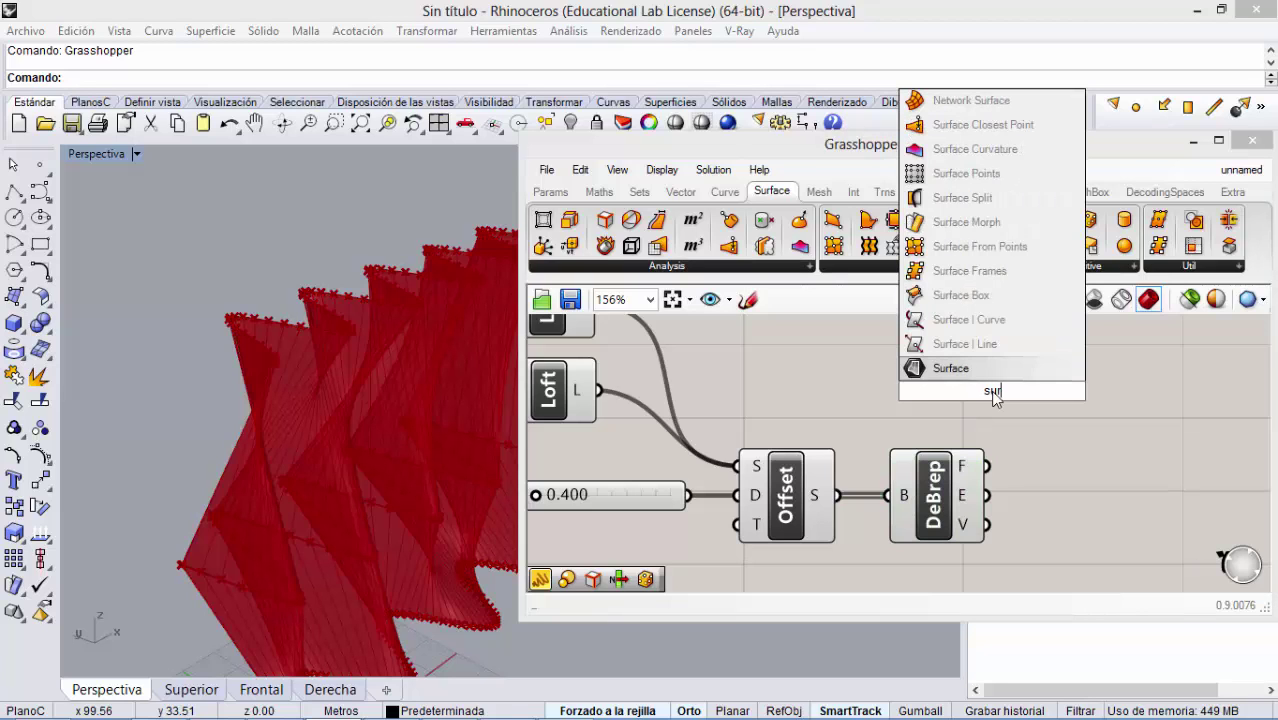
pyautogui.click(952, 369)
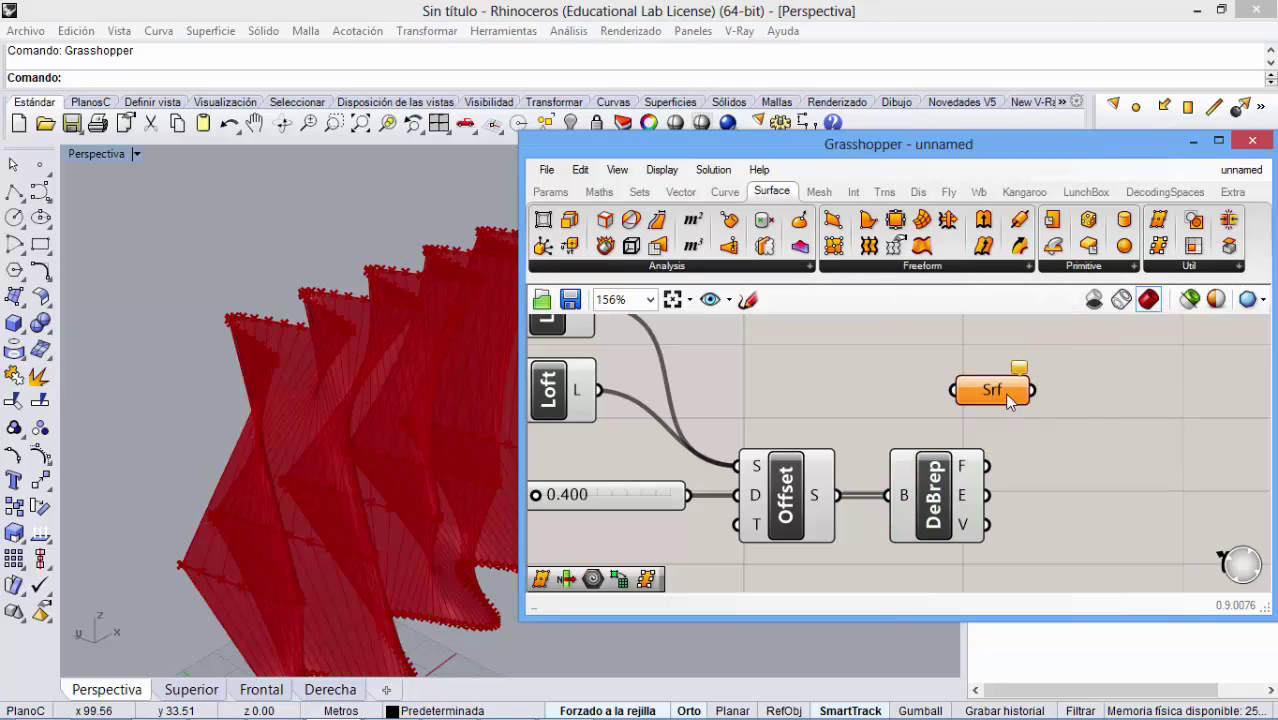
pyautogui.moveTo(1010, 400); pyautogui.dragTo(1080, 439)
pyautogui.moveTo(988, 465)
pyautogui.mouseDown()
pyautogui.moveTo(1026, 438)
pyautogui.moveTo(1035, 475)
pyautogui.mouseUp()
pyautogui.click(1060, 440)
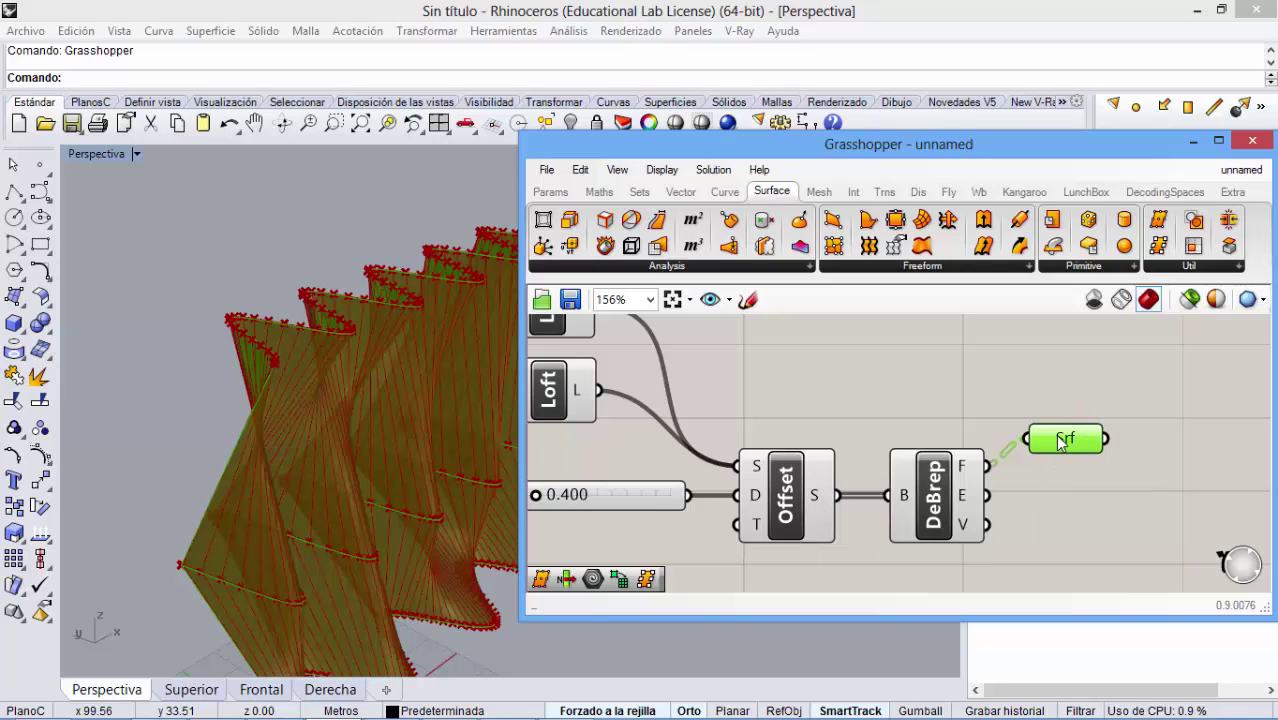
pyautogui.moveTo(1077, 446)
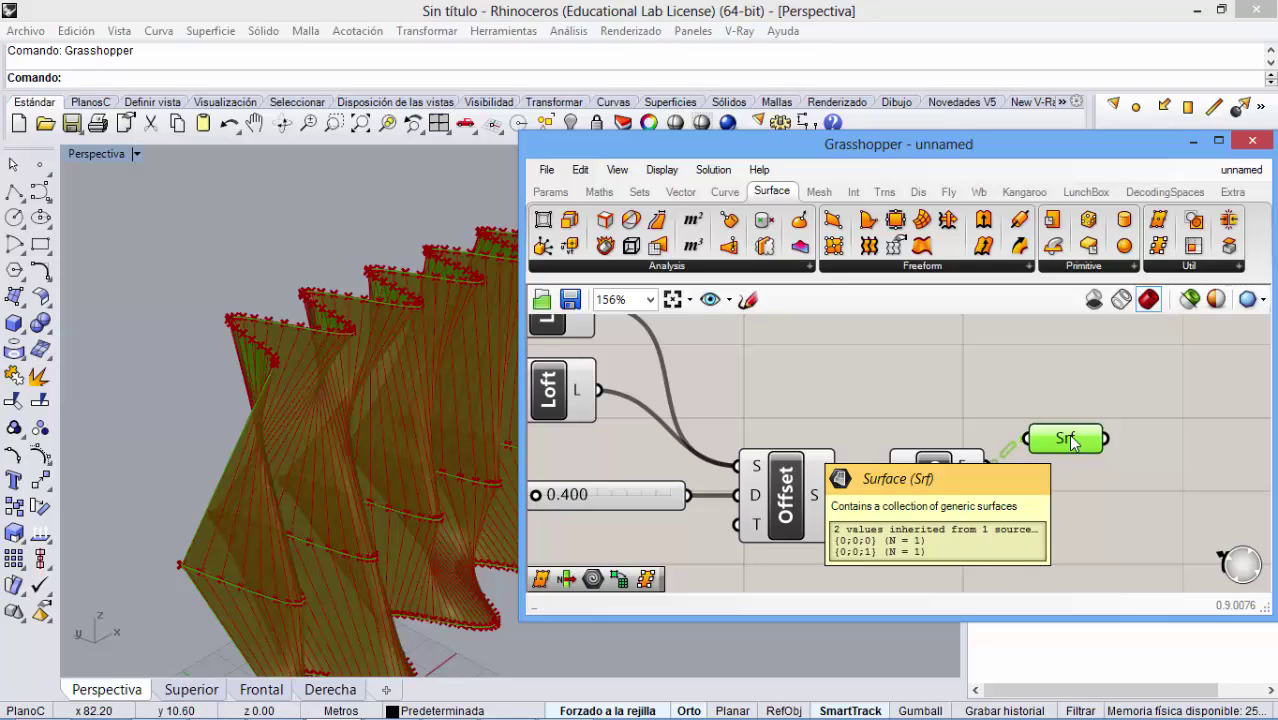
# - Move the Surface parameter above Deconstruct Brep and delete it
pyautogui.moveTo(1070, 442); pyautogui.dragTo(1051, 383)
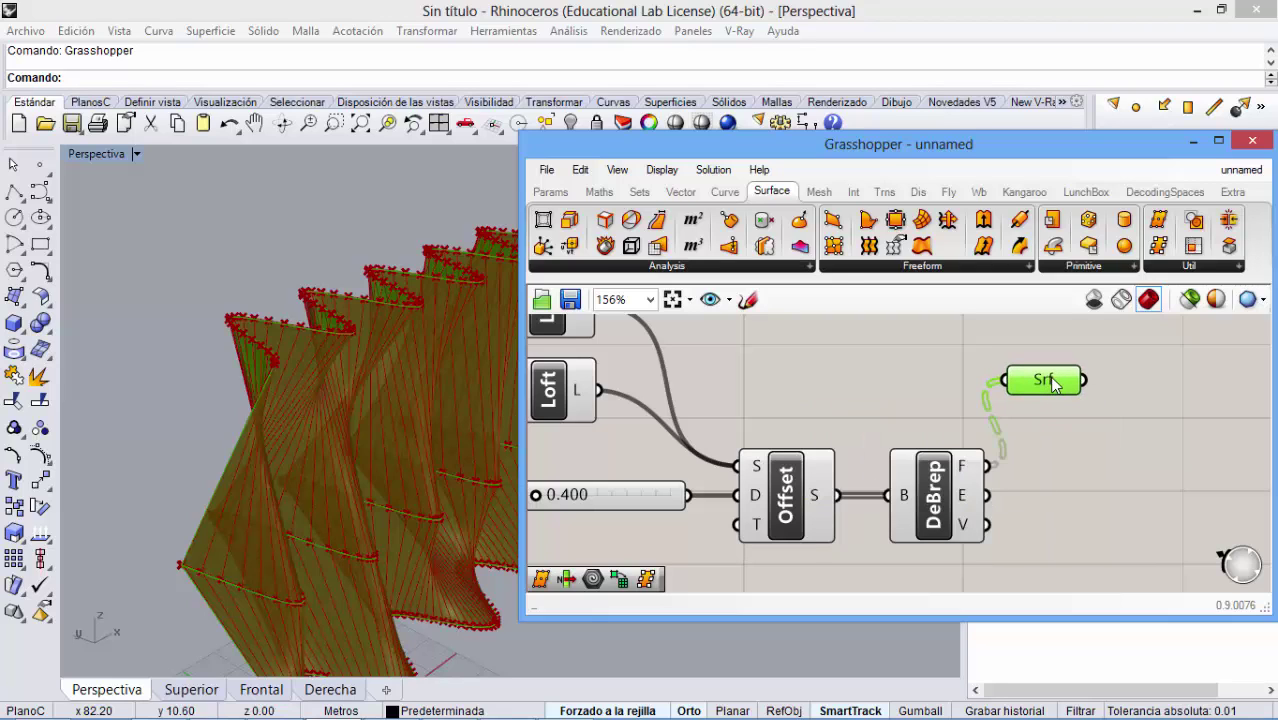
pyautogui.press('Delete')
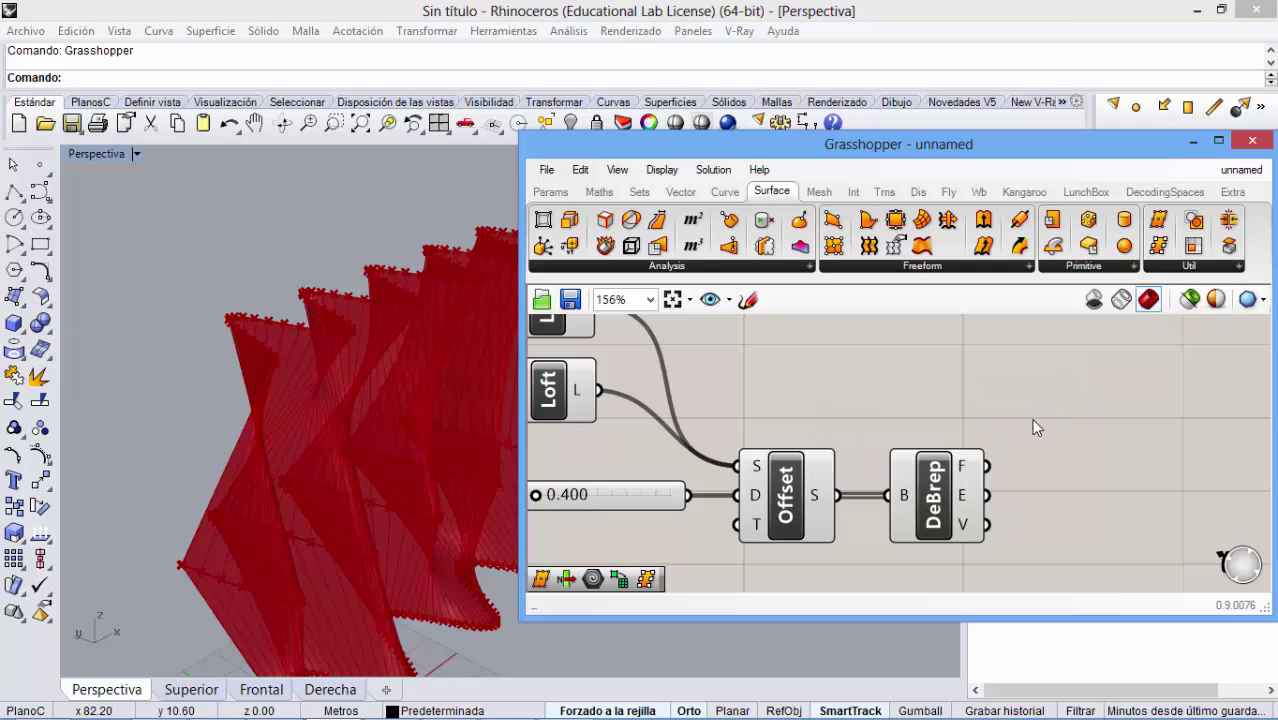
pyautogui.scroll(-3, 1033, 420)
pyautogui.scroll(4, 1033, 420)
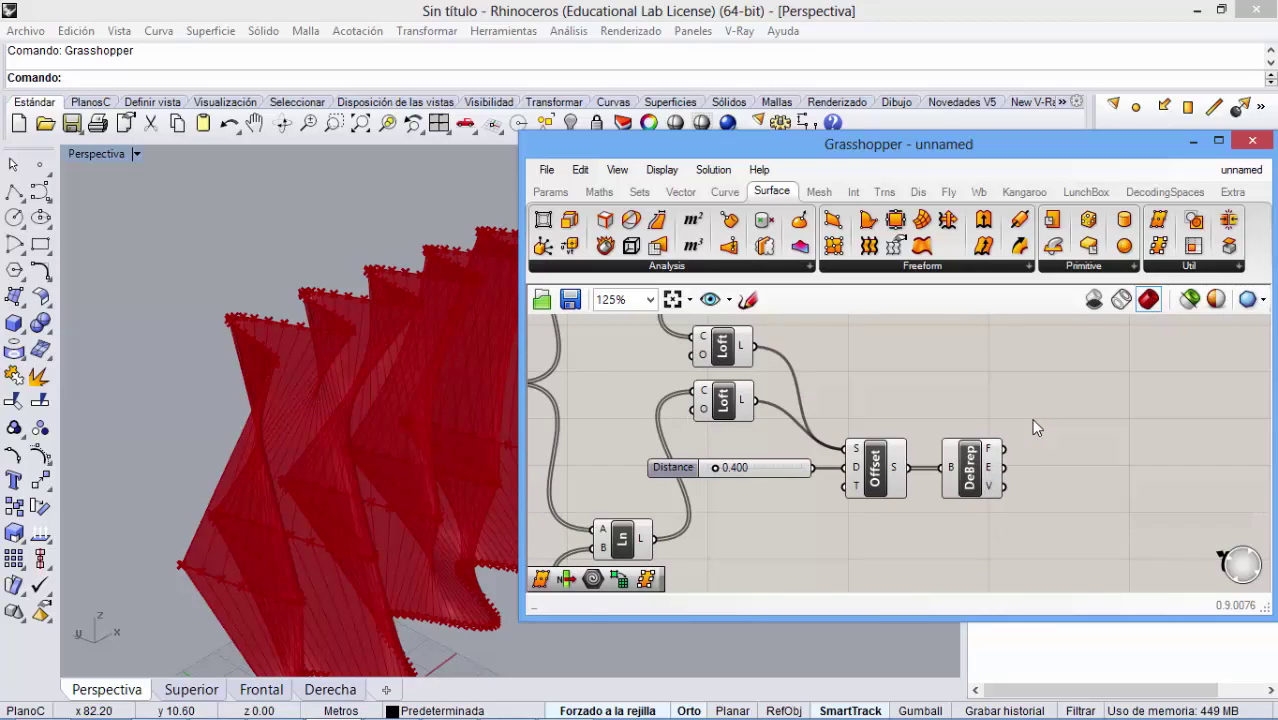
# - Add a Curve parameter beside Deconstruct Brep and connect the E output to it
pyautogui.moveTo(967, 498)
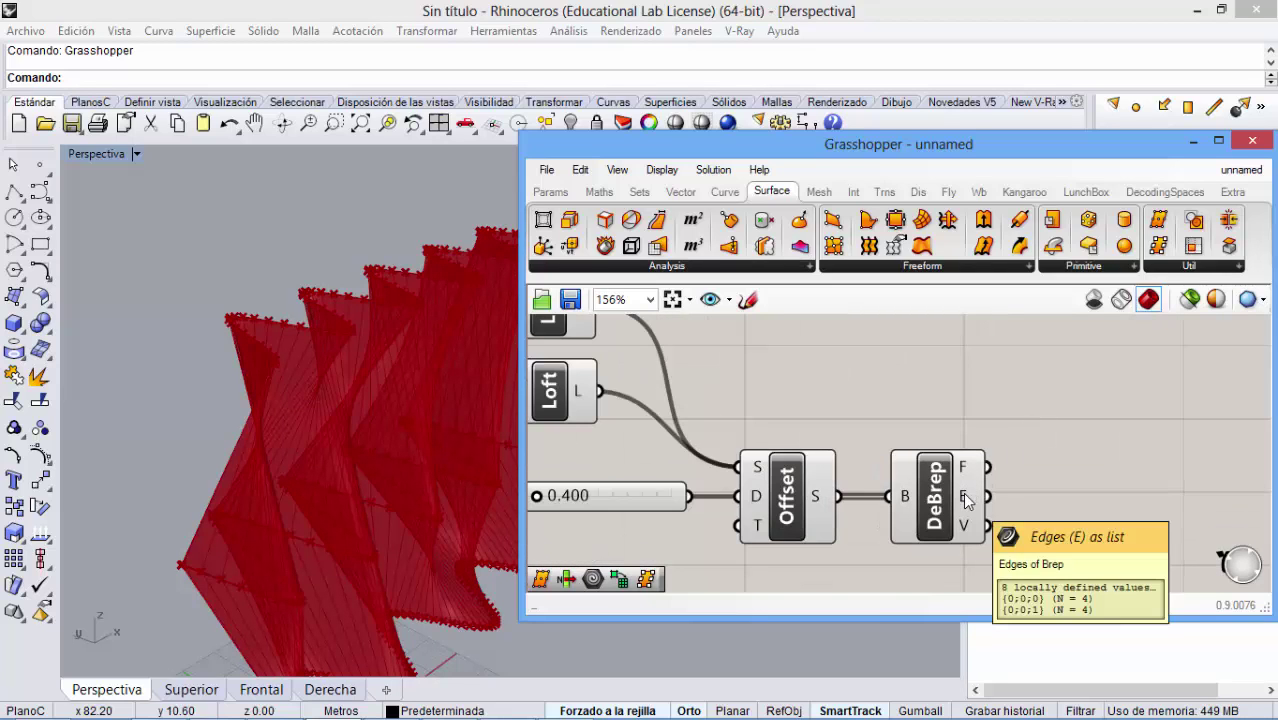
pyautogui.doubleClick(1006, 403)
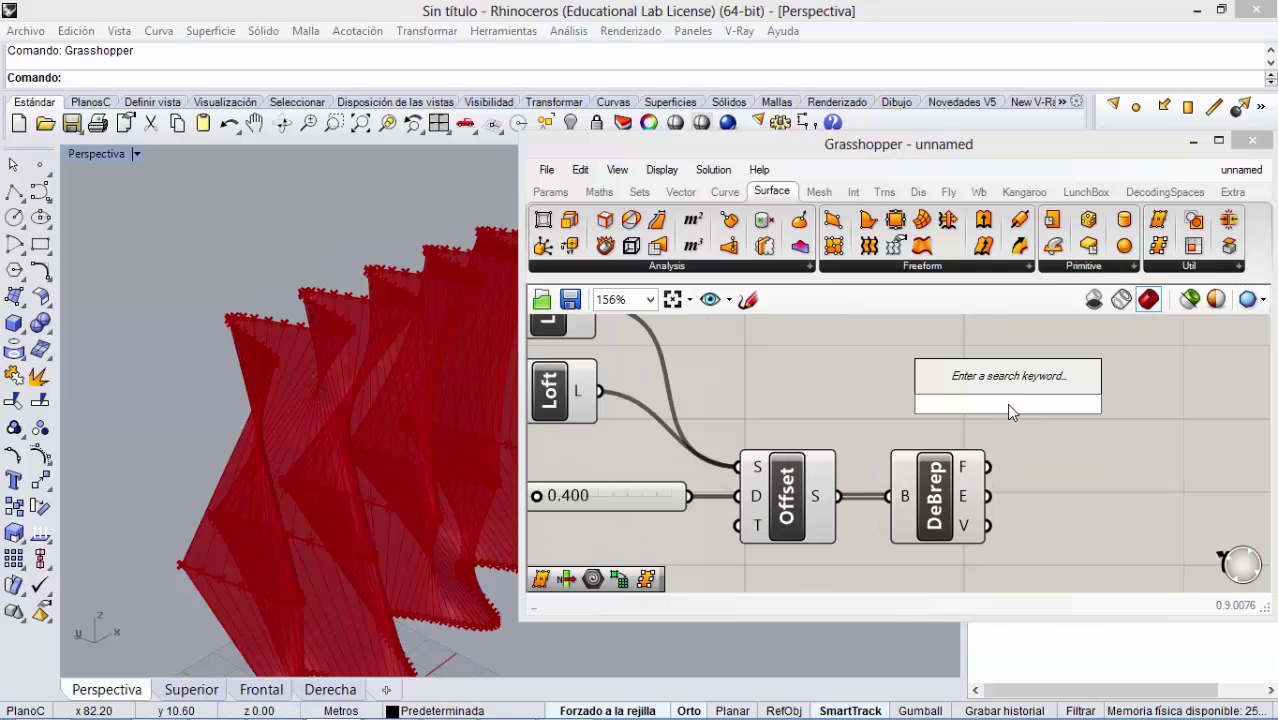
pyautogui.write('cur')
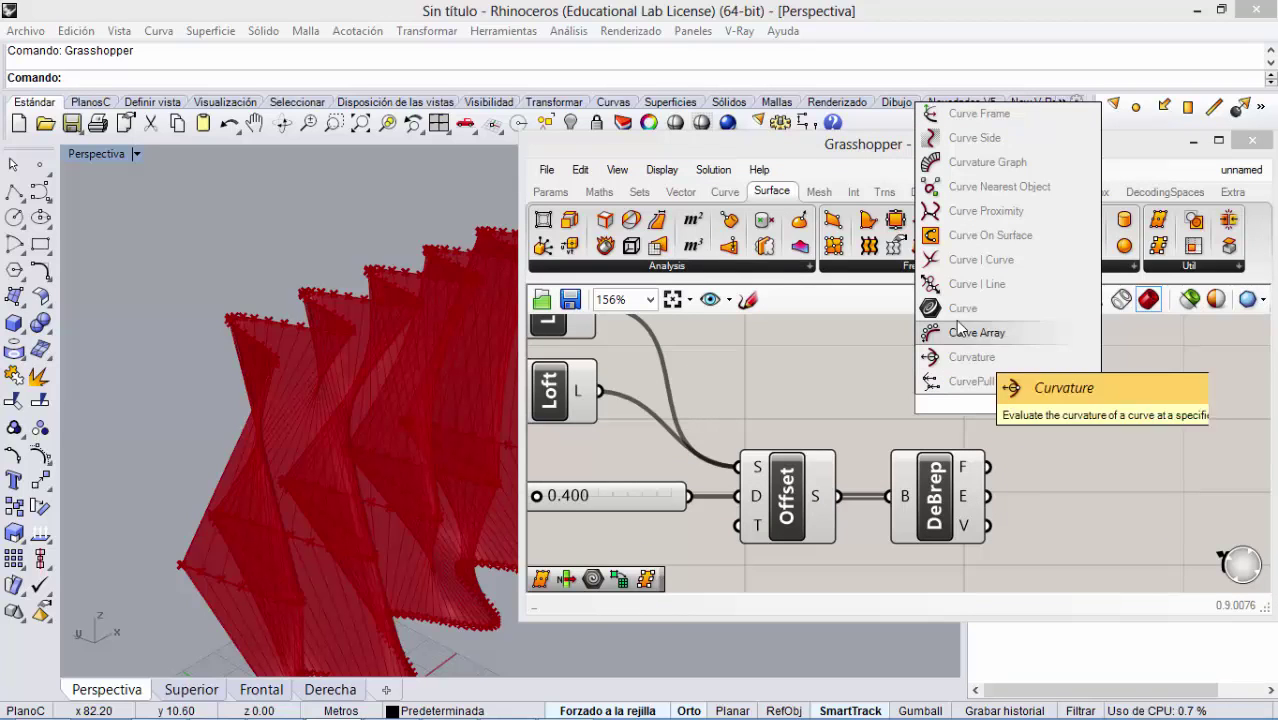
pyautogui.click(960, 318)
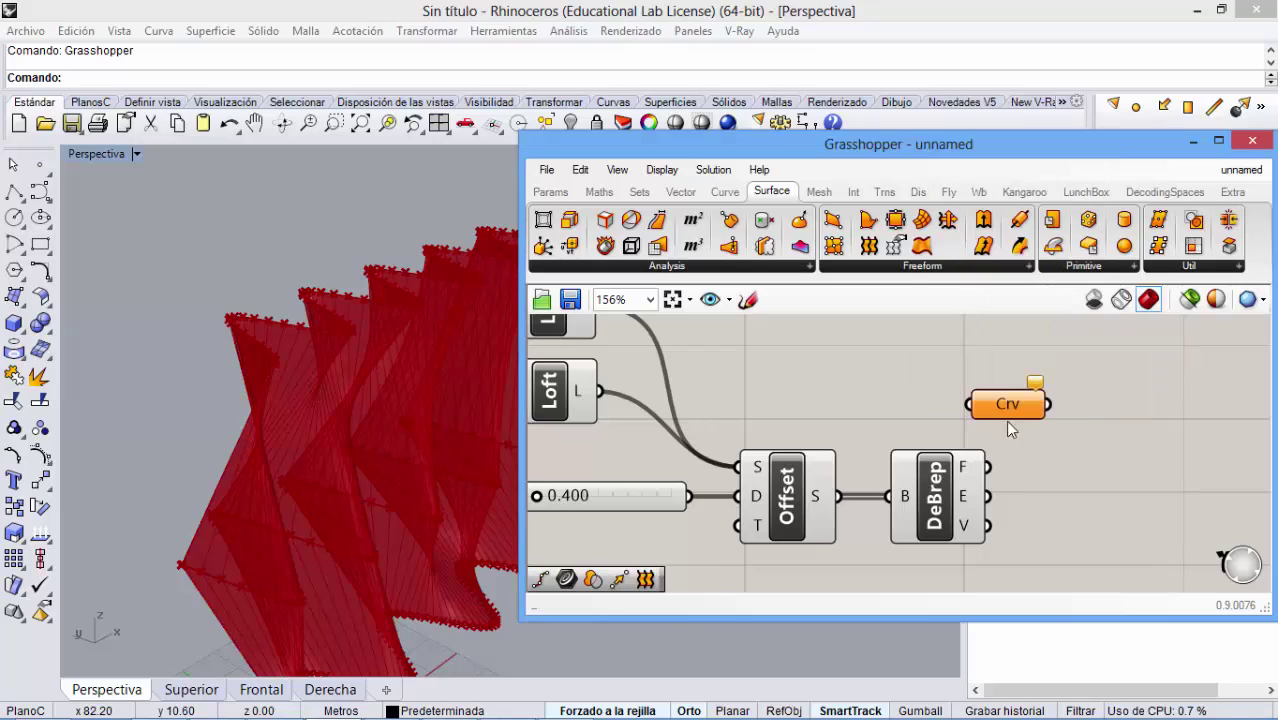
pyautogui.moveTo(1005, 410); pyautogui.dragTo(1062, 495)
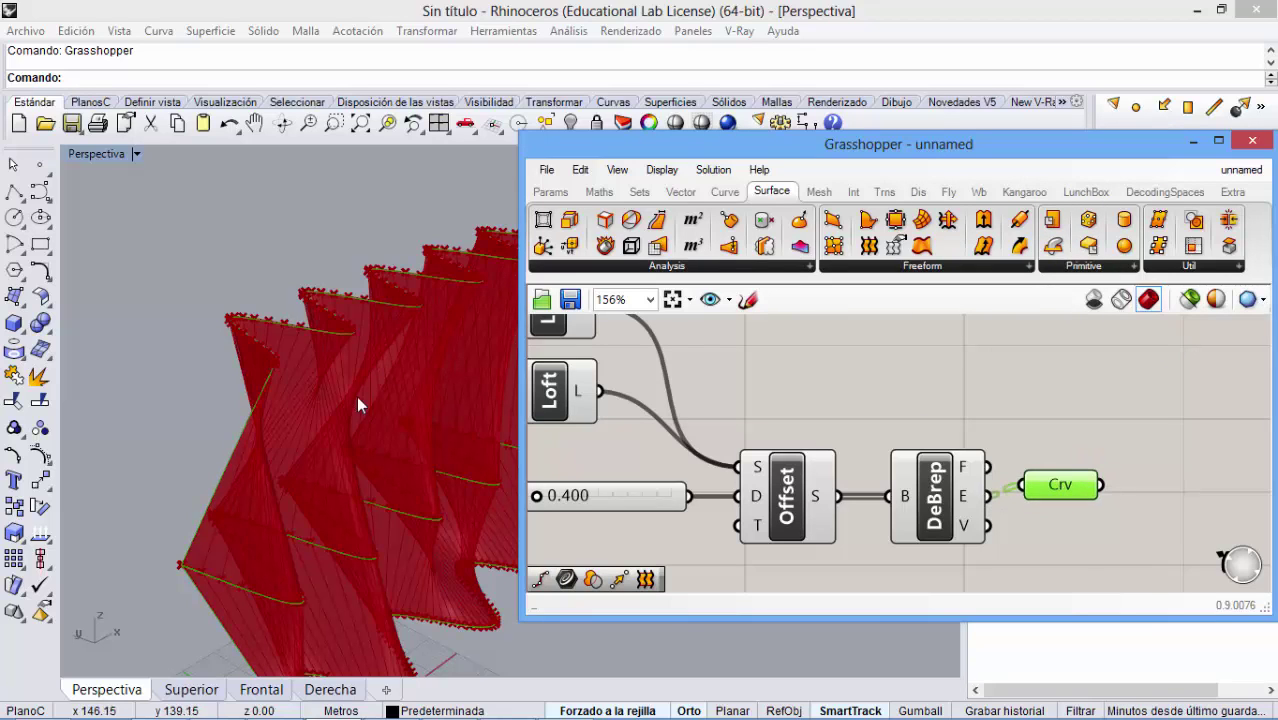
# - Examine the highlighted edge curves along the folded surfaces from different angles
pyautogui.moveTo(356, 400); pyautogui.dragTo(338, 326, button='right')
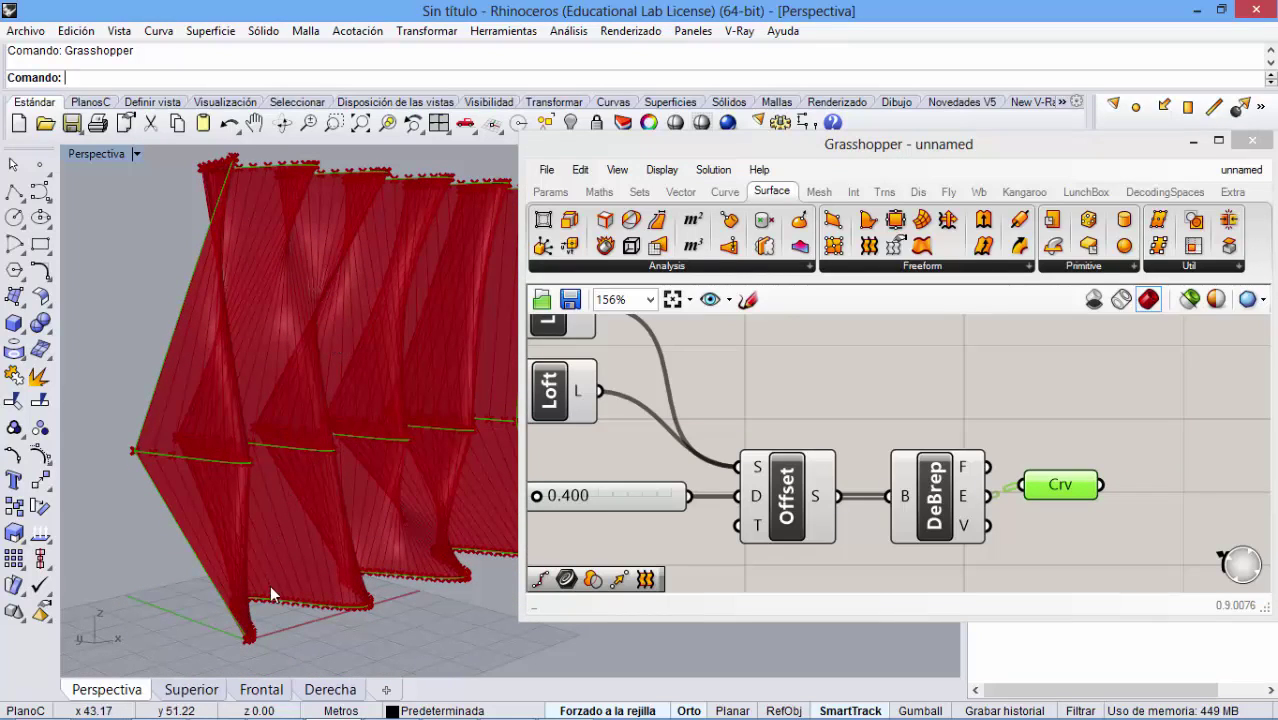
pyautogui.moveTo(384, 321); pyautogui.dragTo(362, 423, button='right')
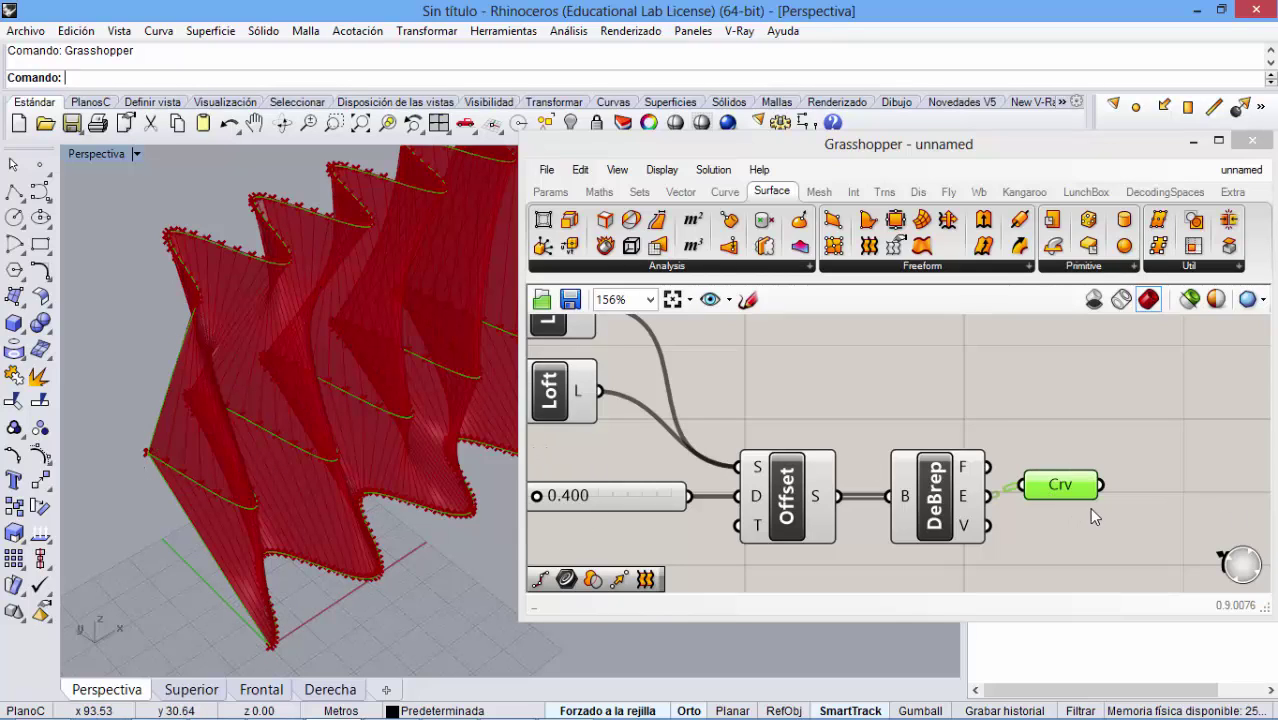
pyautogui.moveTo(1068, 487)
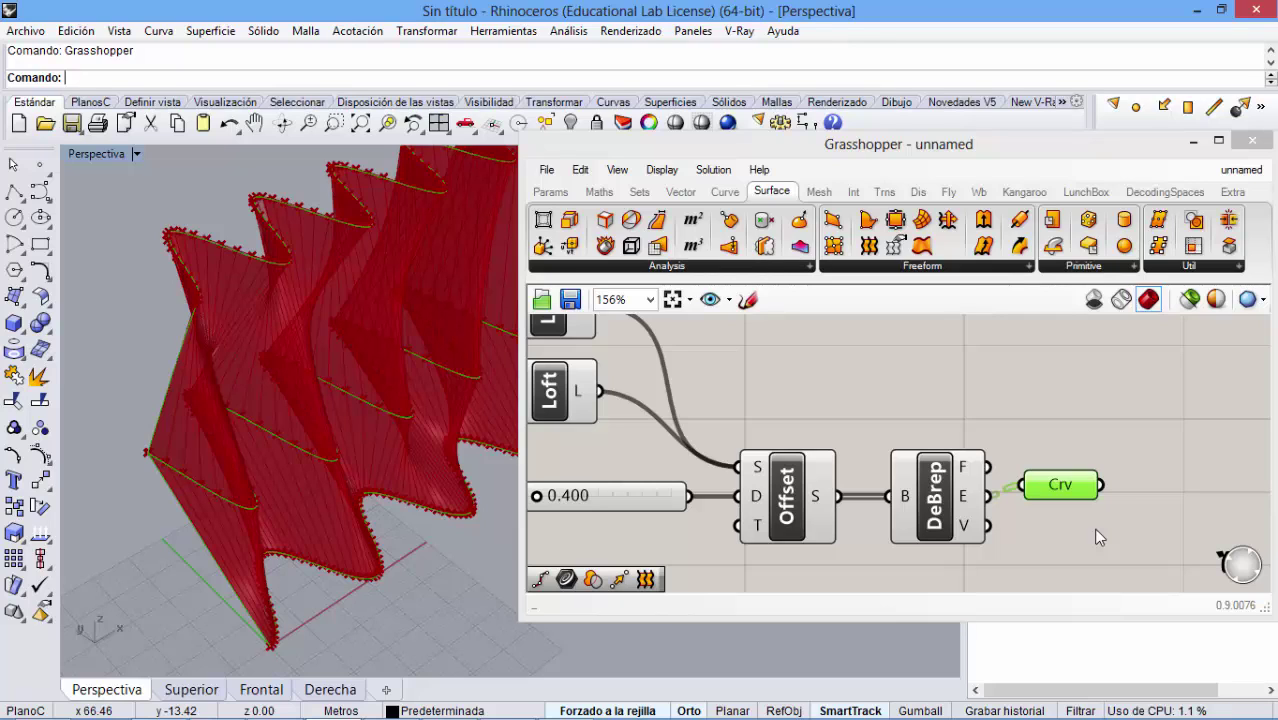
pyautogui.moveTo(1101, 530); pyautogui.dragTo(1100, 469, button='right')
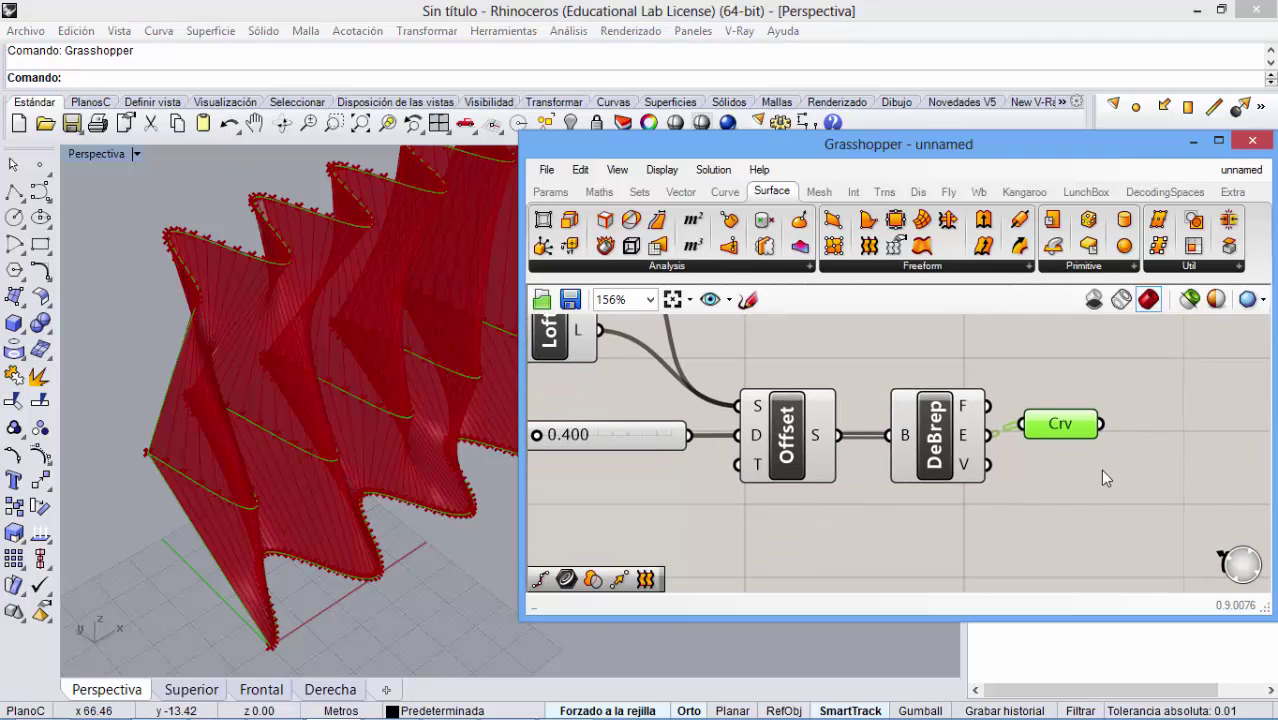
pyautogui.moveTo(966, 472)
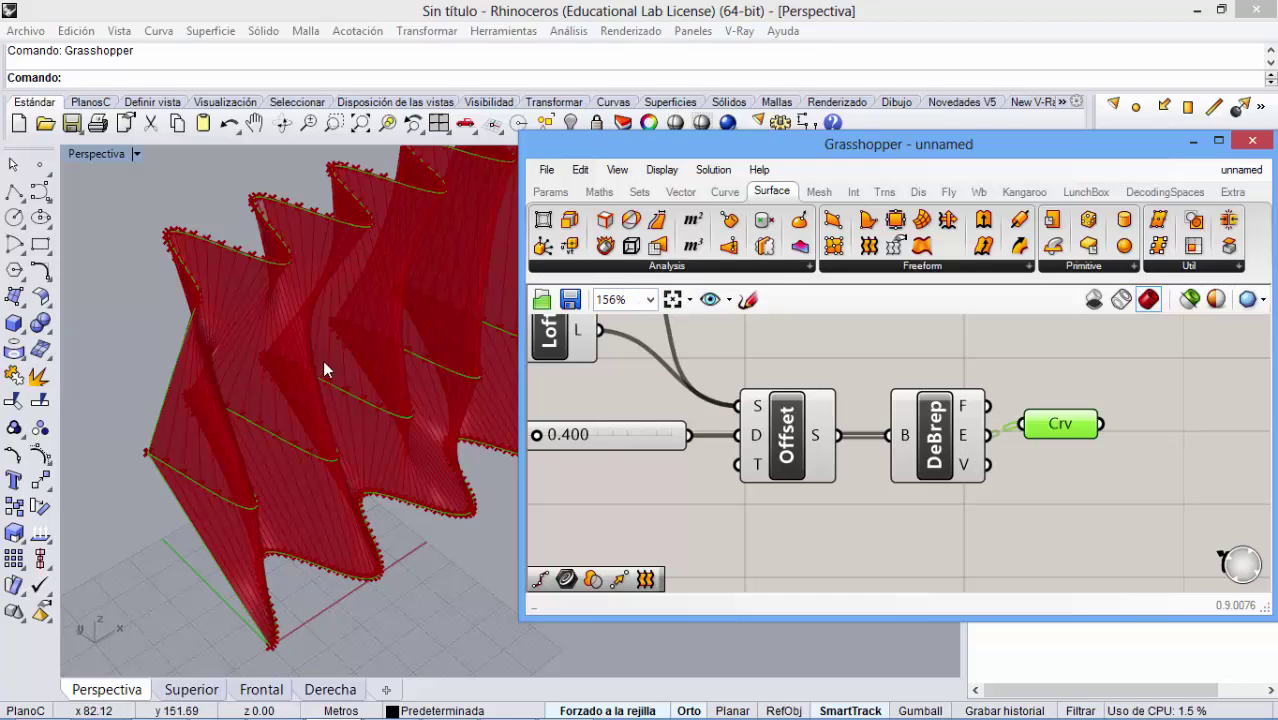
pyautogui.keyDown('shift'); pyautogui.moveTo(365, 374); pyautogui.dragTo(331, 382, button='right'); pyautogui.keyUp('shift')
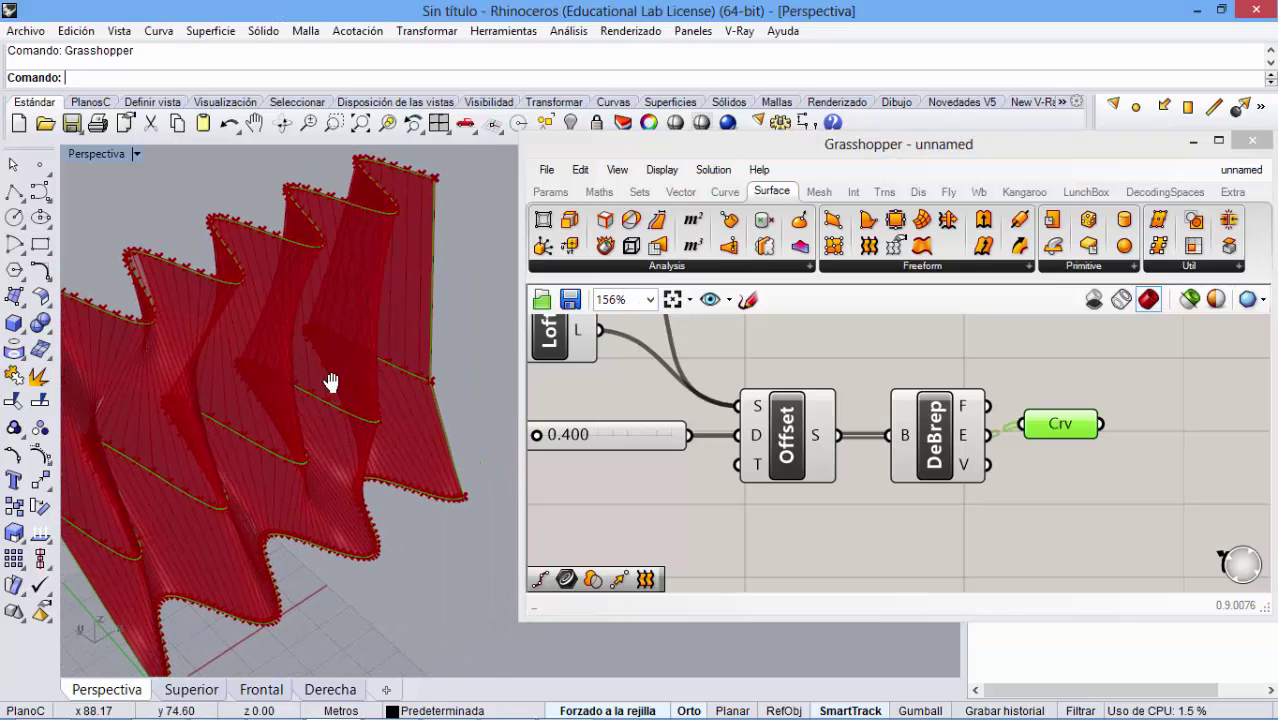
pyautogui.scroll(-3, 337, 382)
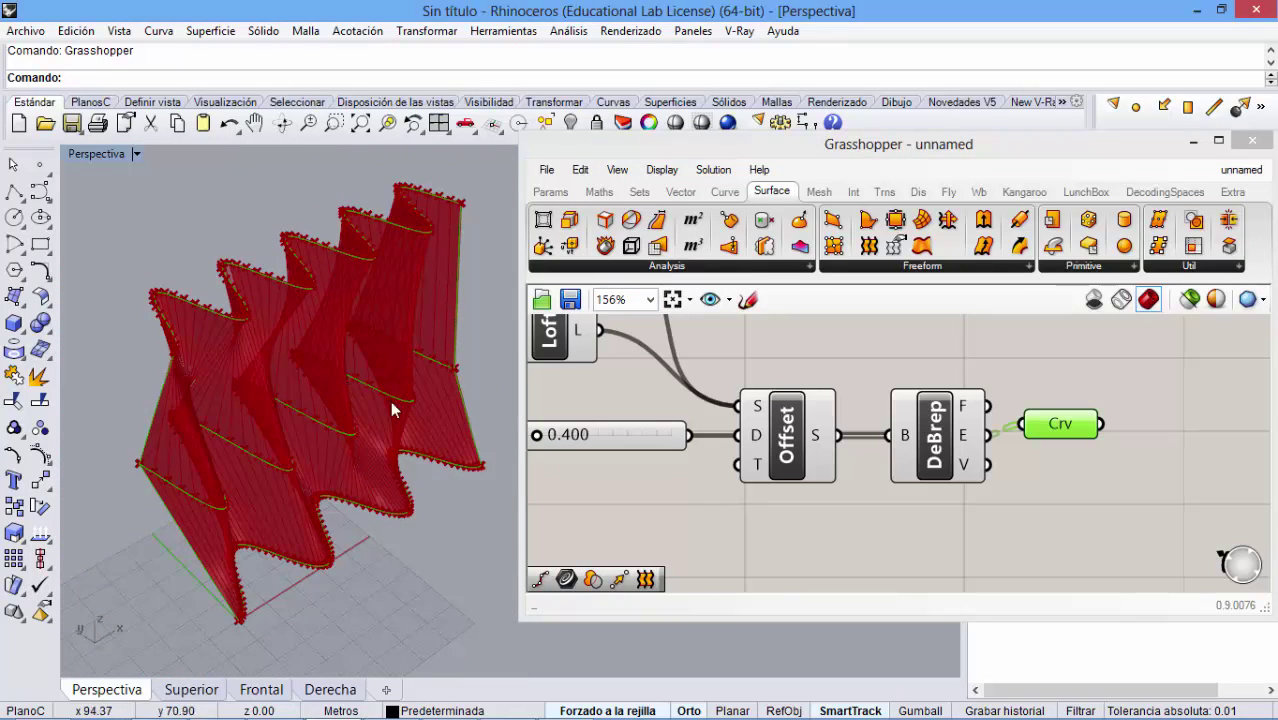
# - Add a Point parameter below the Curve parameter and connect Deconstruct Brep's V output to it
pyautogui.click(909, 552)
pyautogui.doubleClick(909, 552)
pyautogui.write('Pol')
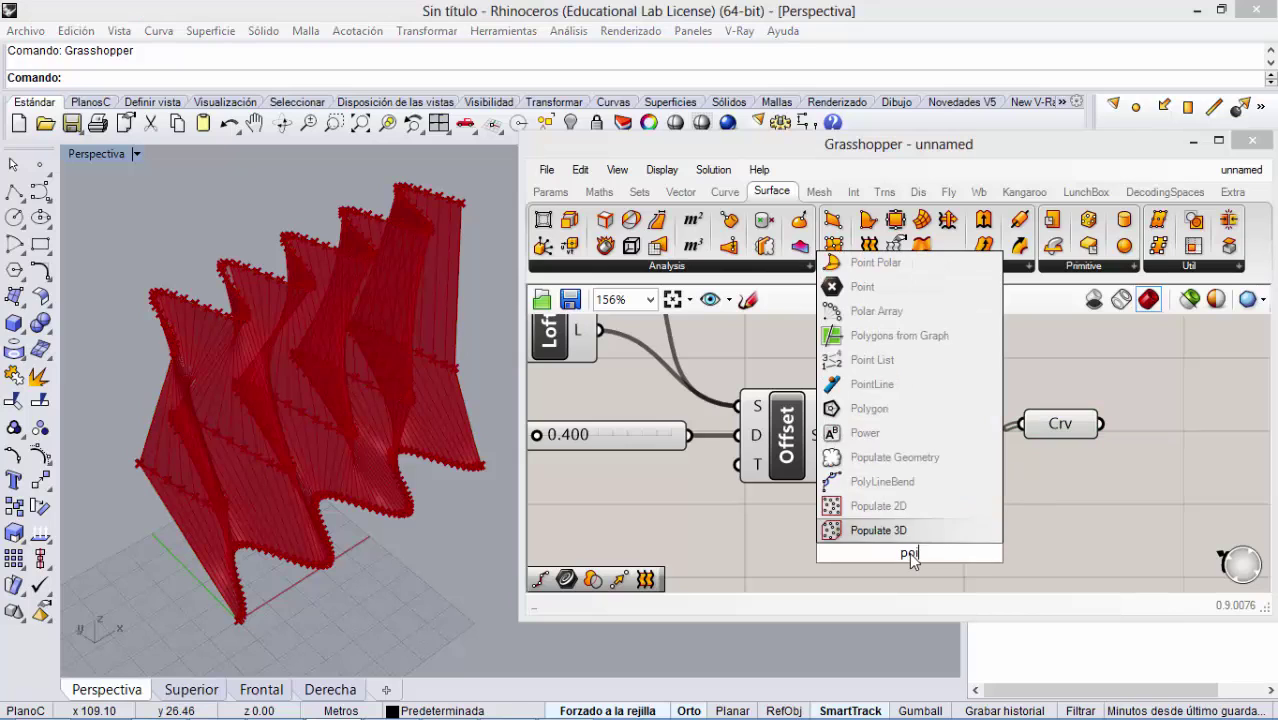
pyautogui.write('nt')
pyautogui.click(866, 481)
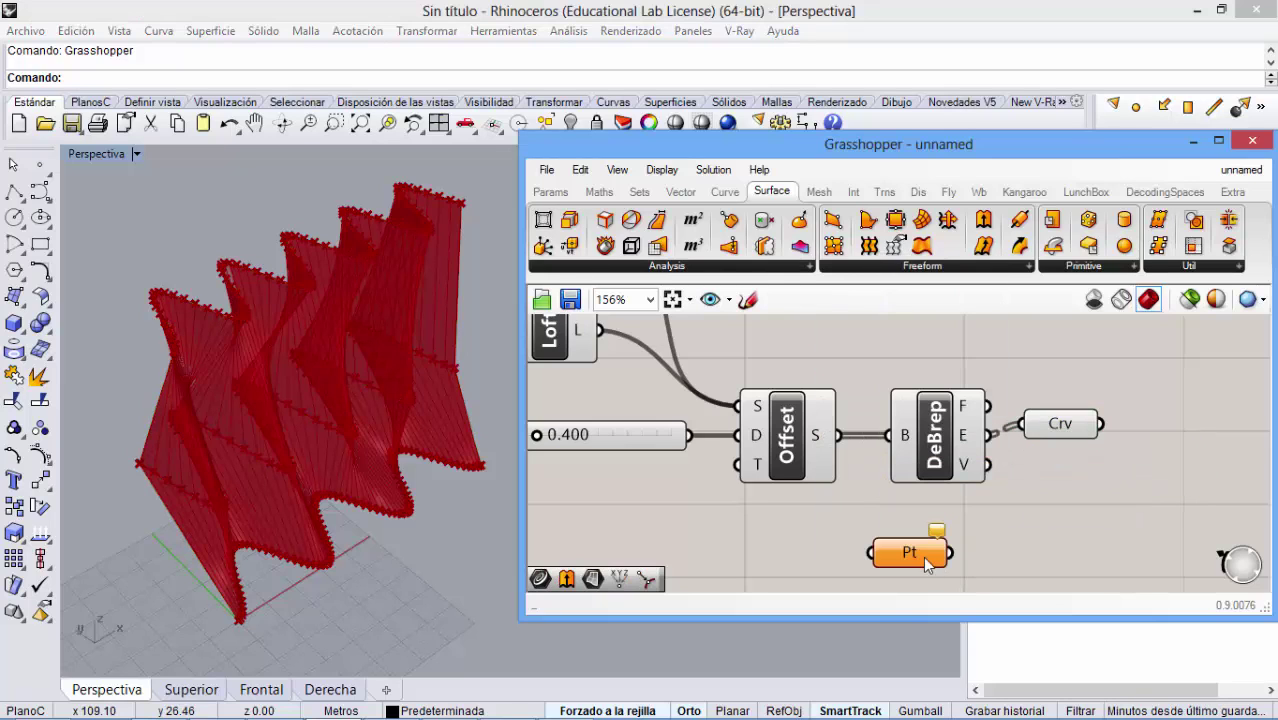
pyautogui.moveTo(923, 556); pyautogui.dragTo(1081, 531)
pyautogui.moveTo(988, 464); pyautogui.dragTo(1029, 528)
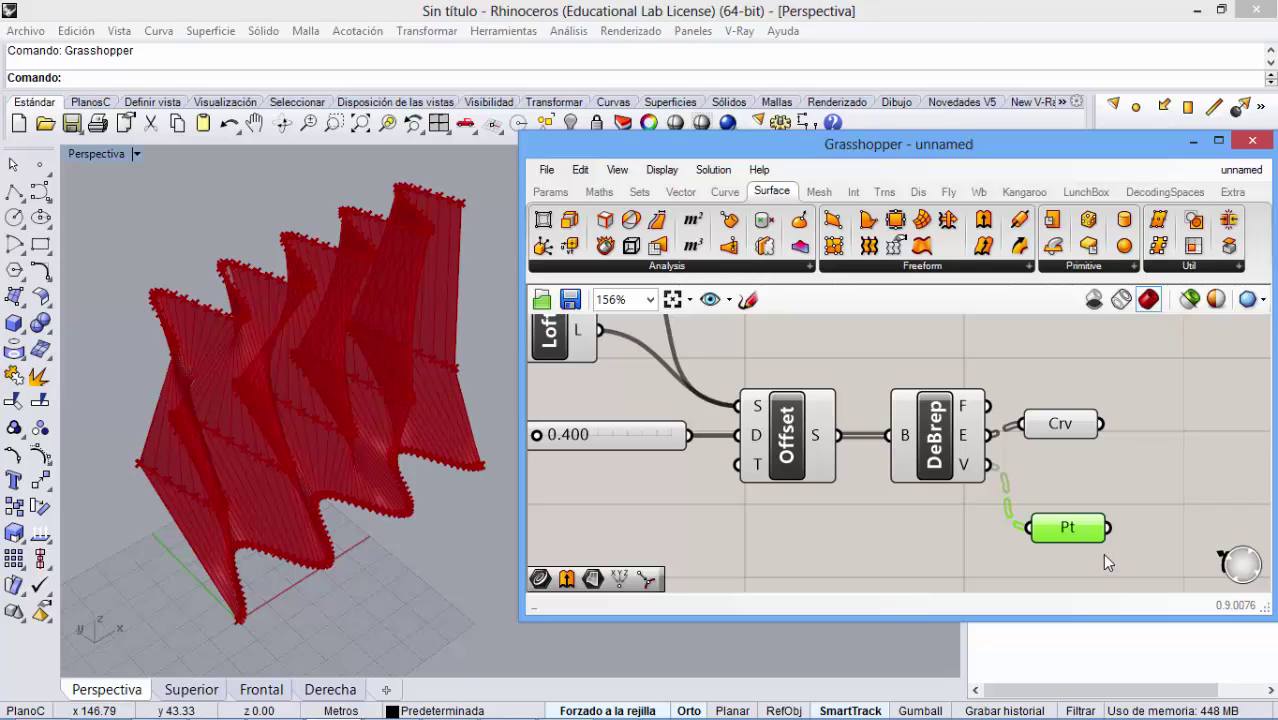
pyautogui.click(1105, 562)
# - Delete the Curve and Point parameters connected to Deconstruct Brep
pyautogui.moveTo(1082, 533)
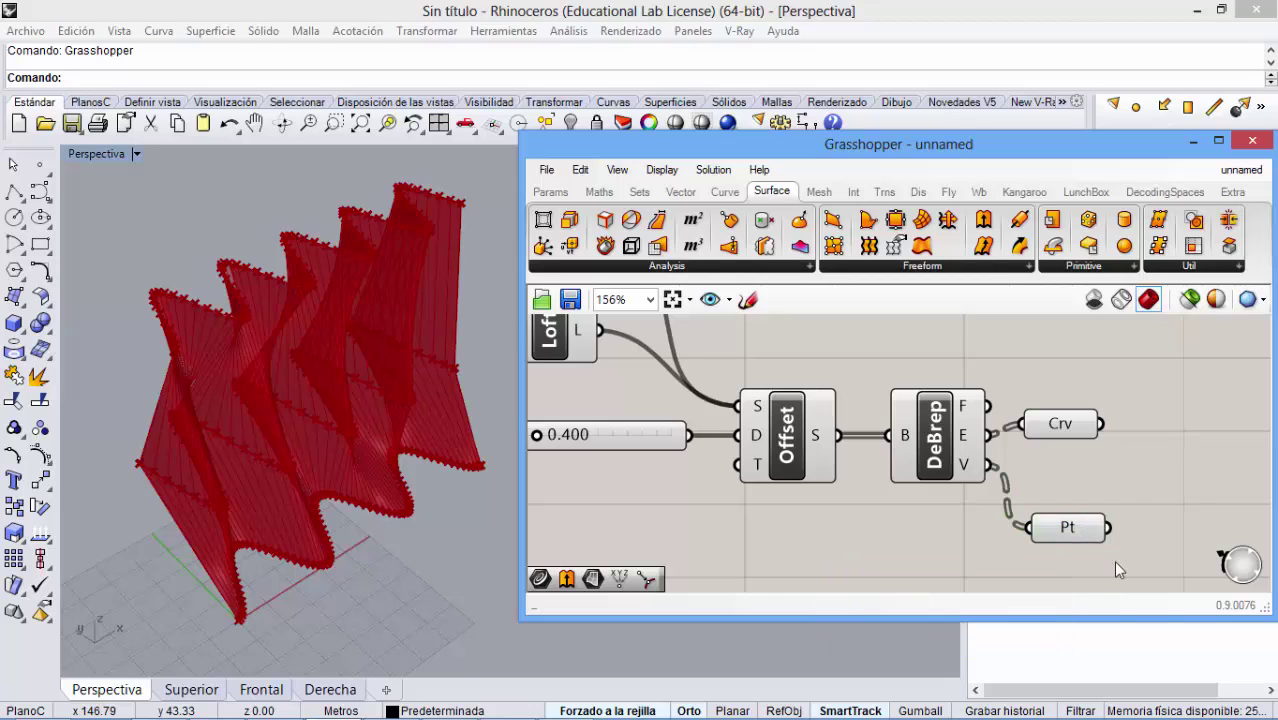
pyautogui.moveTo(1115, 561); pyautogui.dragTo(1063, 400)
pyautogui.press('Delete')
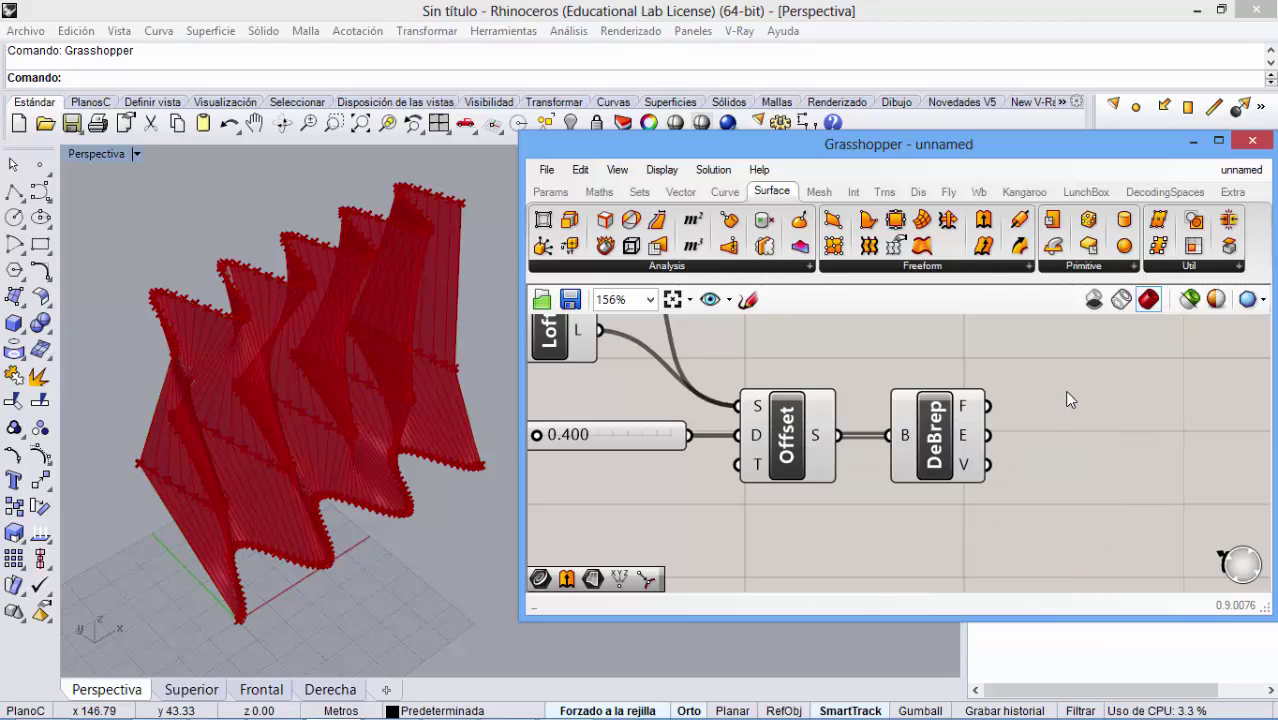
# - Graft Deconstruct Brep's E output and inspect its data structure
pyautogui.moveTo(1064, 390); pyautogui.dragTo(1027, 437, button='right')
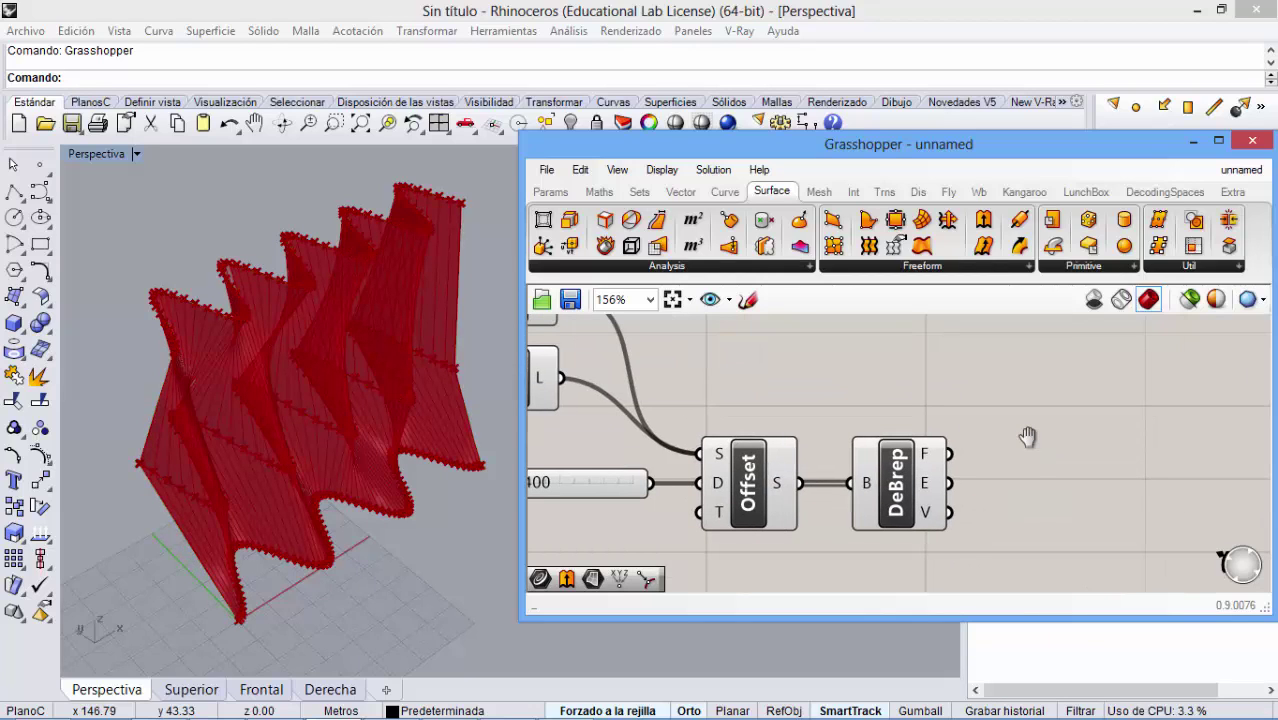
pyautogui.moveTo(928, 487)
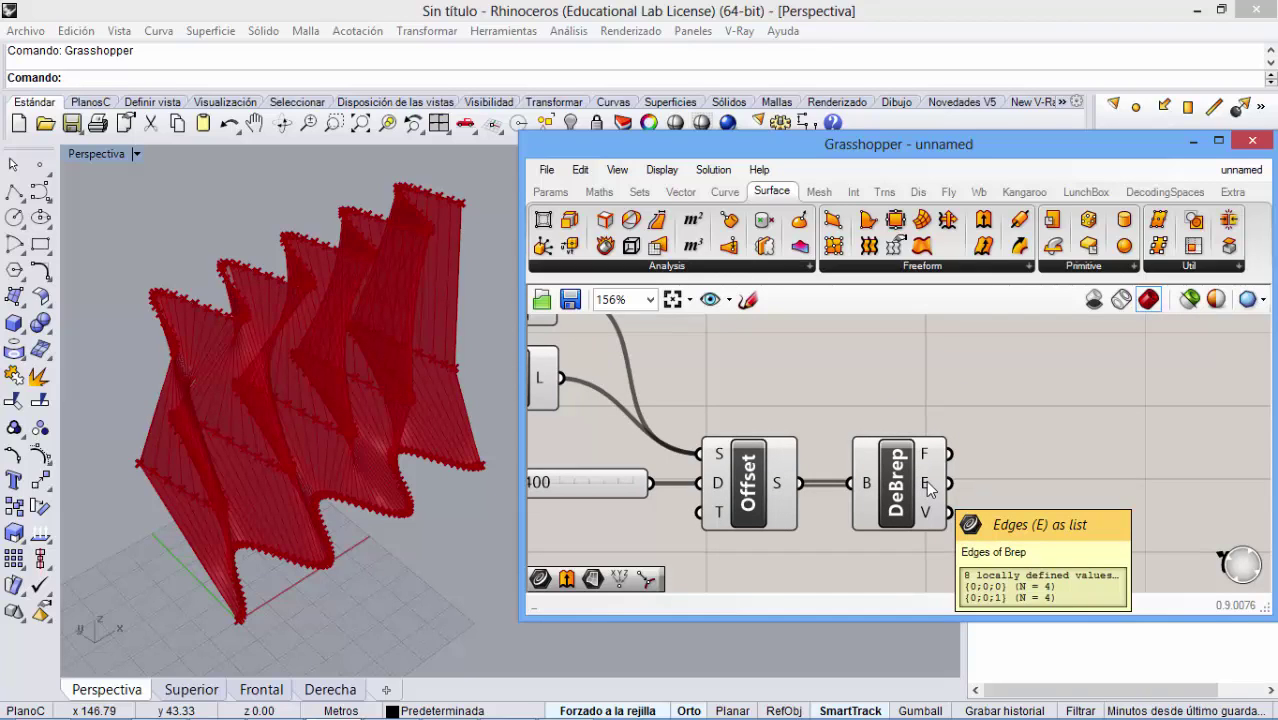
pyautogui.rightClick(928, 487)
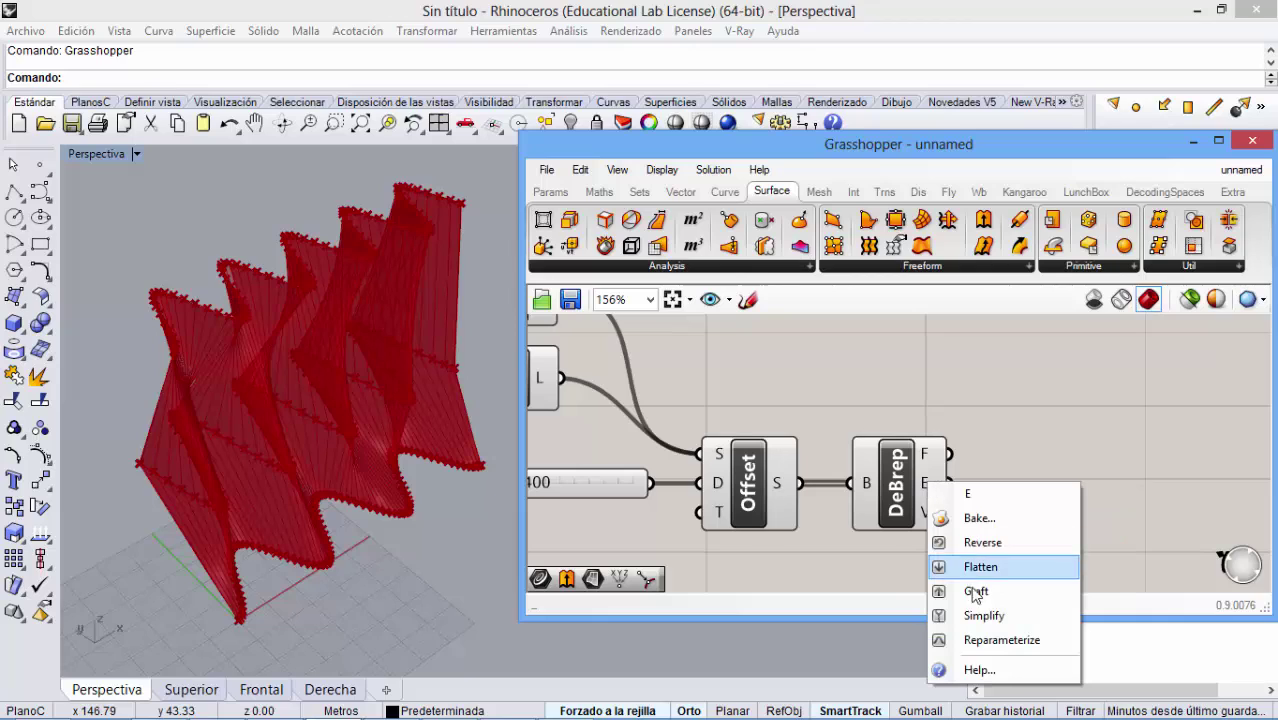
pyautogui.click(975, 592)
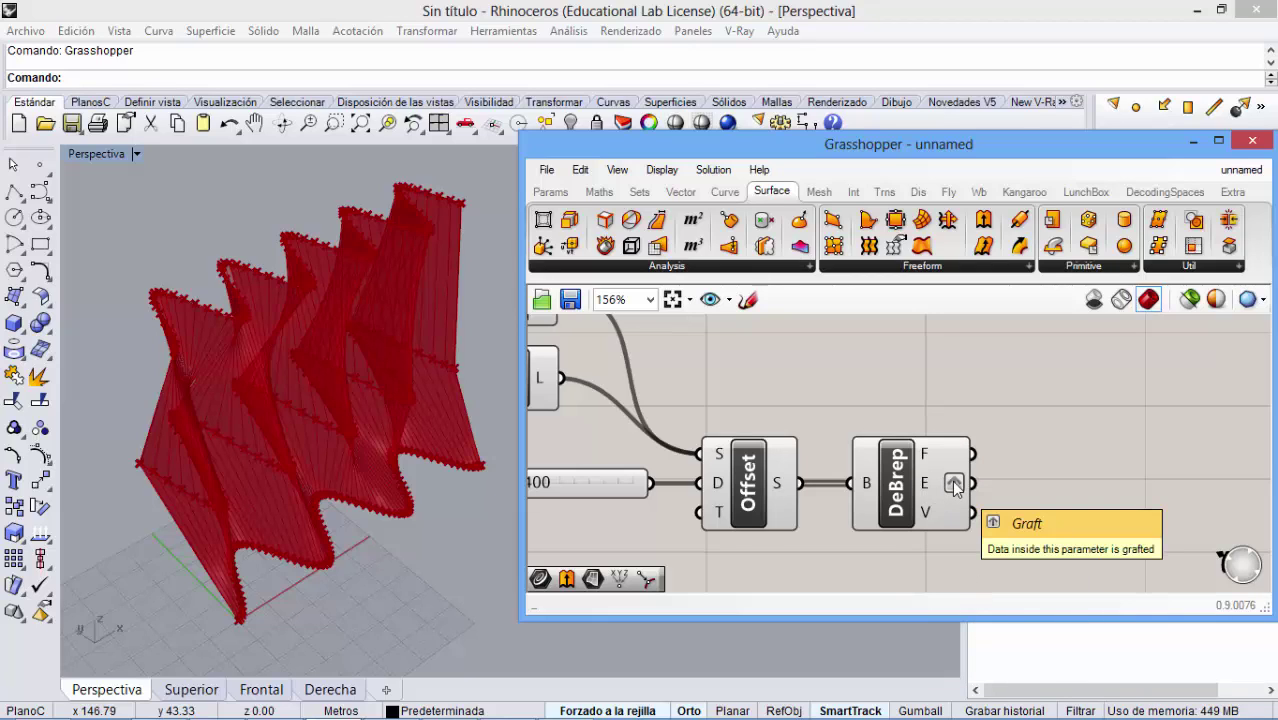
pyautogui.moveTo(926, 491)
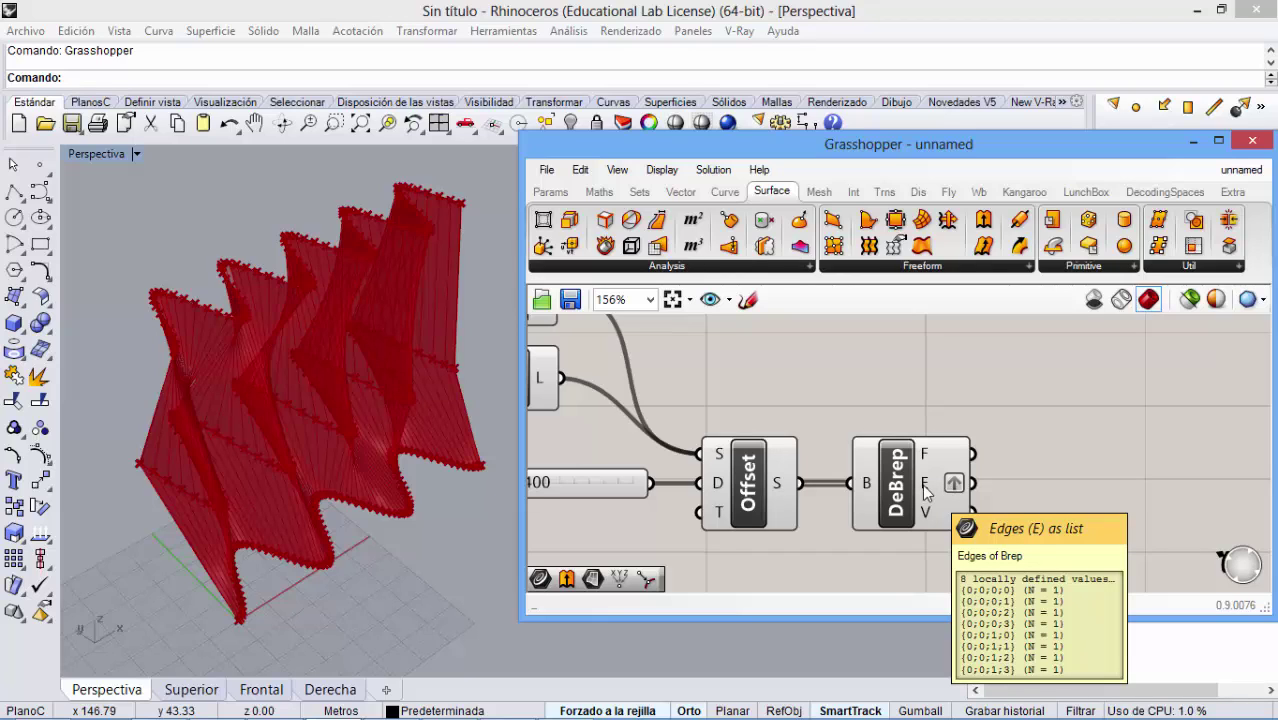
# - Remove the graft from Deconstruct Brep's E output and check its data structure again
pyautogui.rightClick(926, 491)
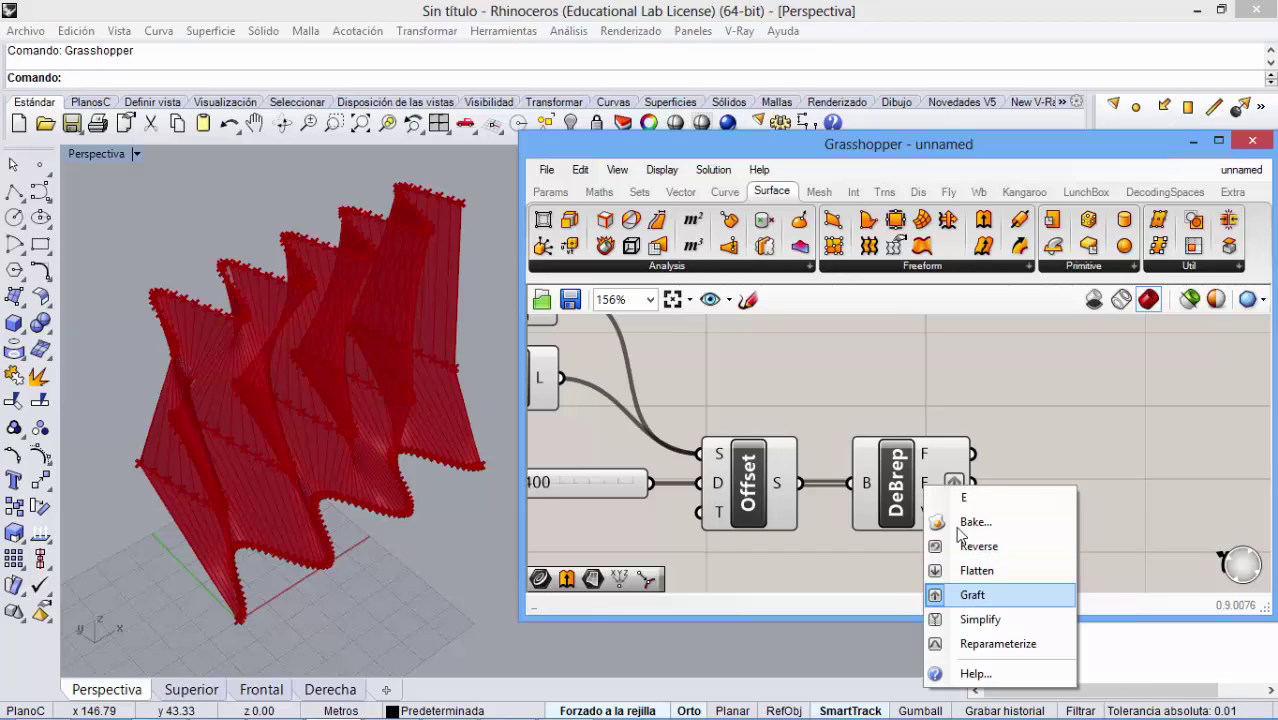
pyautogui.click(965, 594)
pyautogui.moveTo(926, 491)
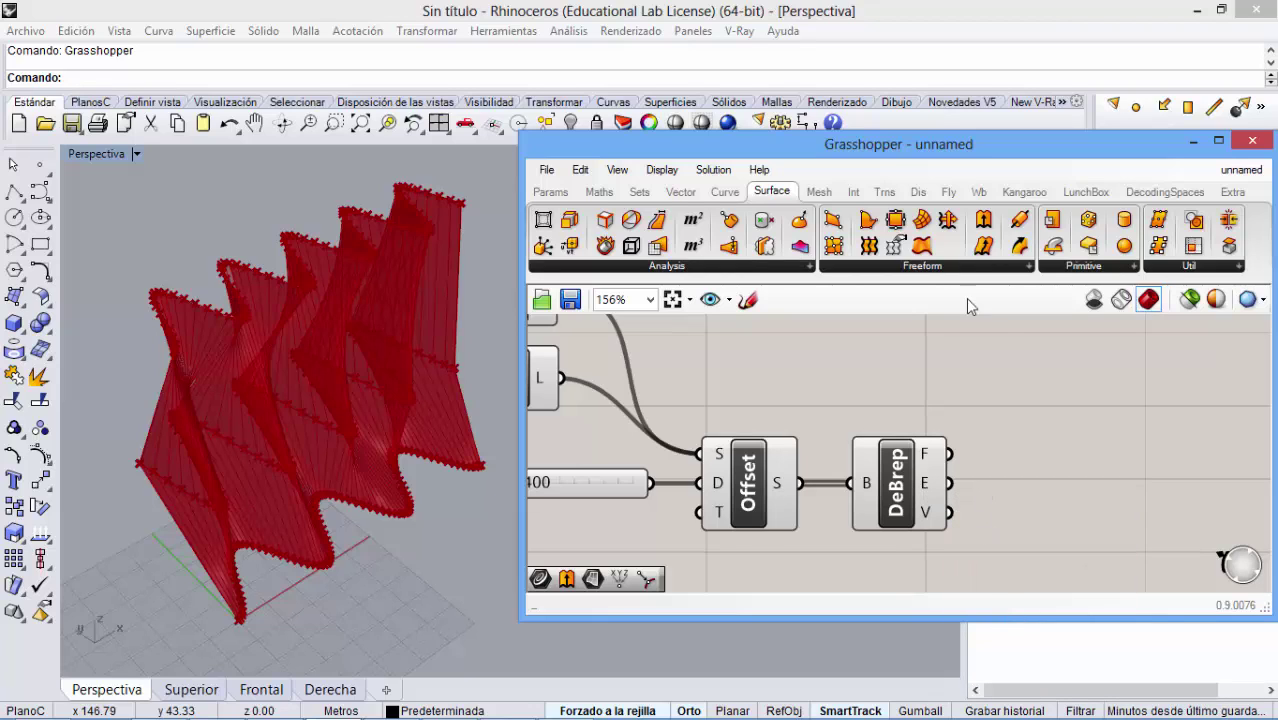
# - Add a Panel beside Deconstruct Brep and connect the E output to it to list the edge curves
pyautogui.click(550, 191)
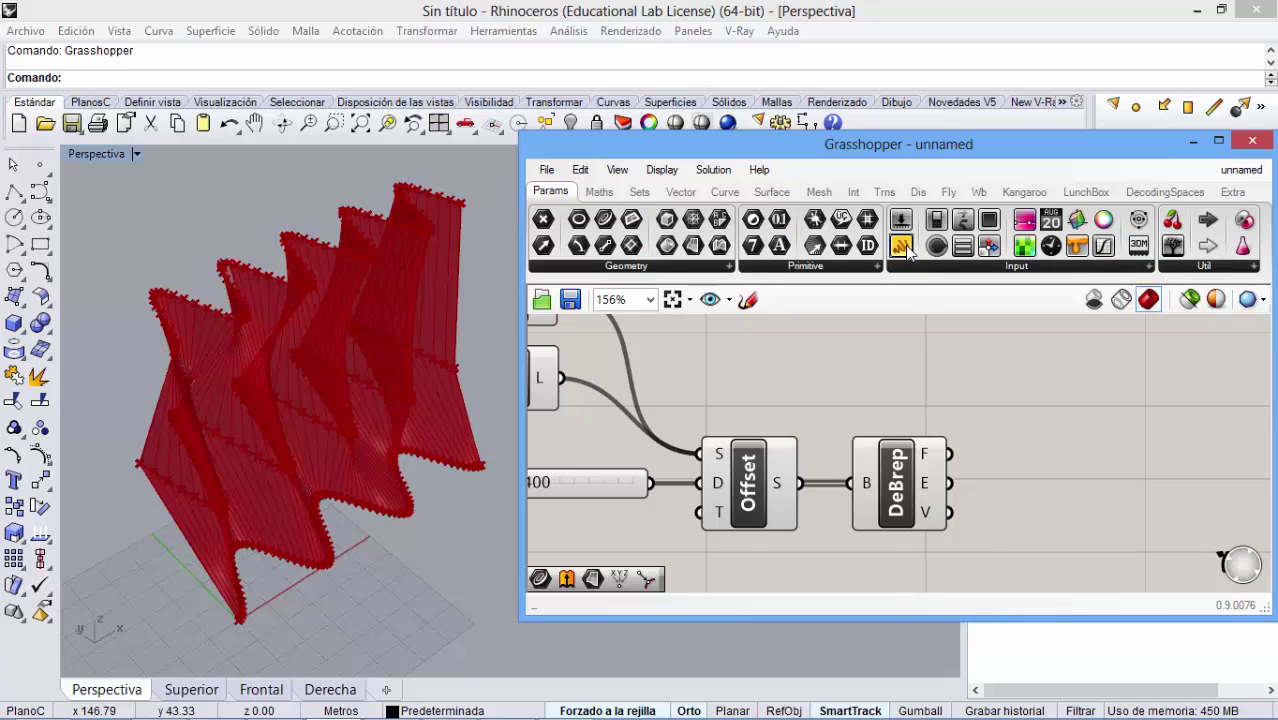
pyautogui.moveTo(905, 250); pyautogui.dragTo(1056, 504)
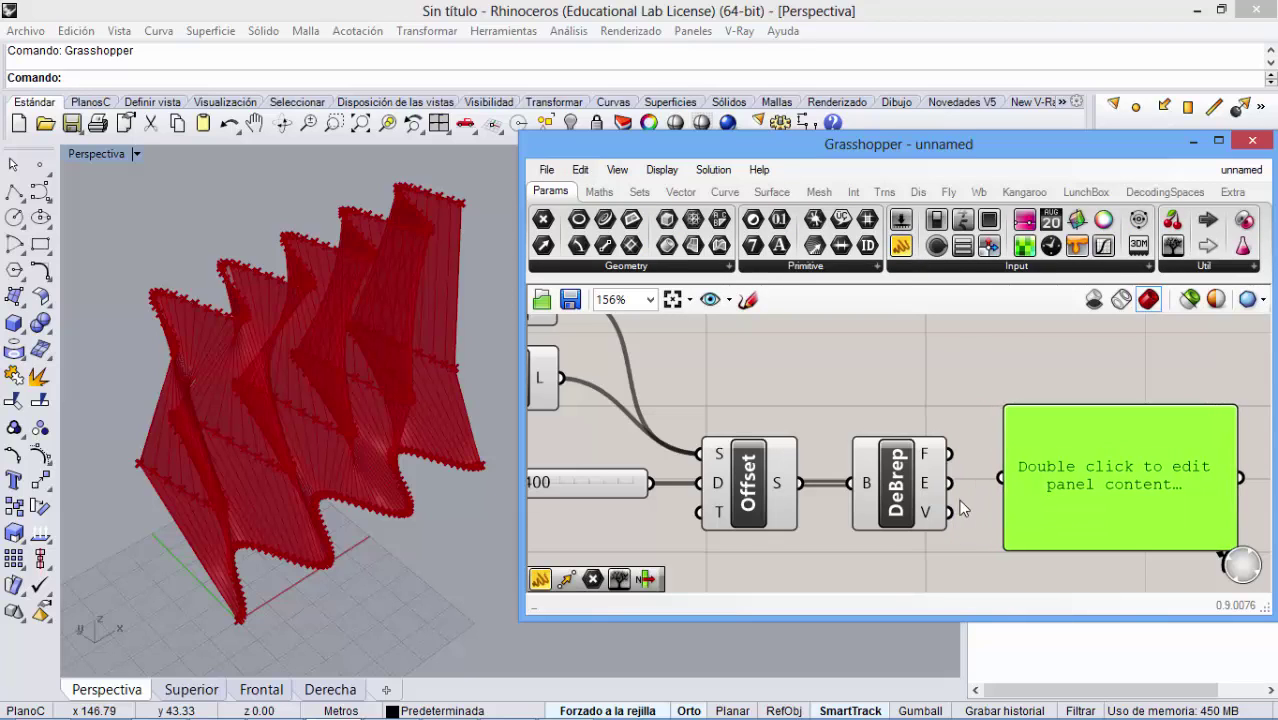
pyautogui.moveTo(950, 483); pyautogui.dragTo(1001, 478)
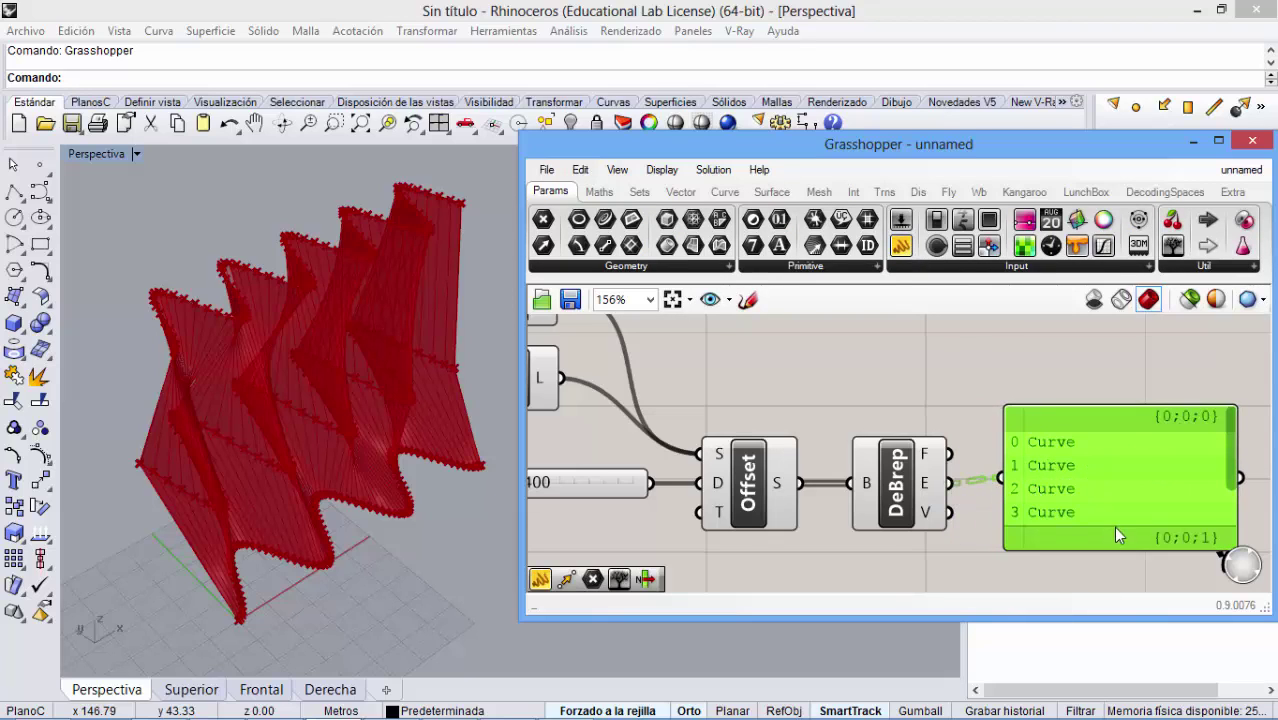
# - Enlarge the edge-list Panel to show more branches and reposition it beside Deconstruct Brep
pyautogui.moveTo(1129, 552); pyautogui.dragTo(1129, 592)
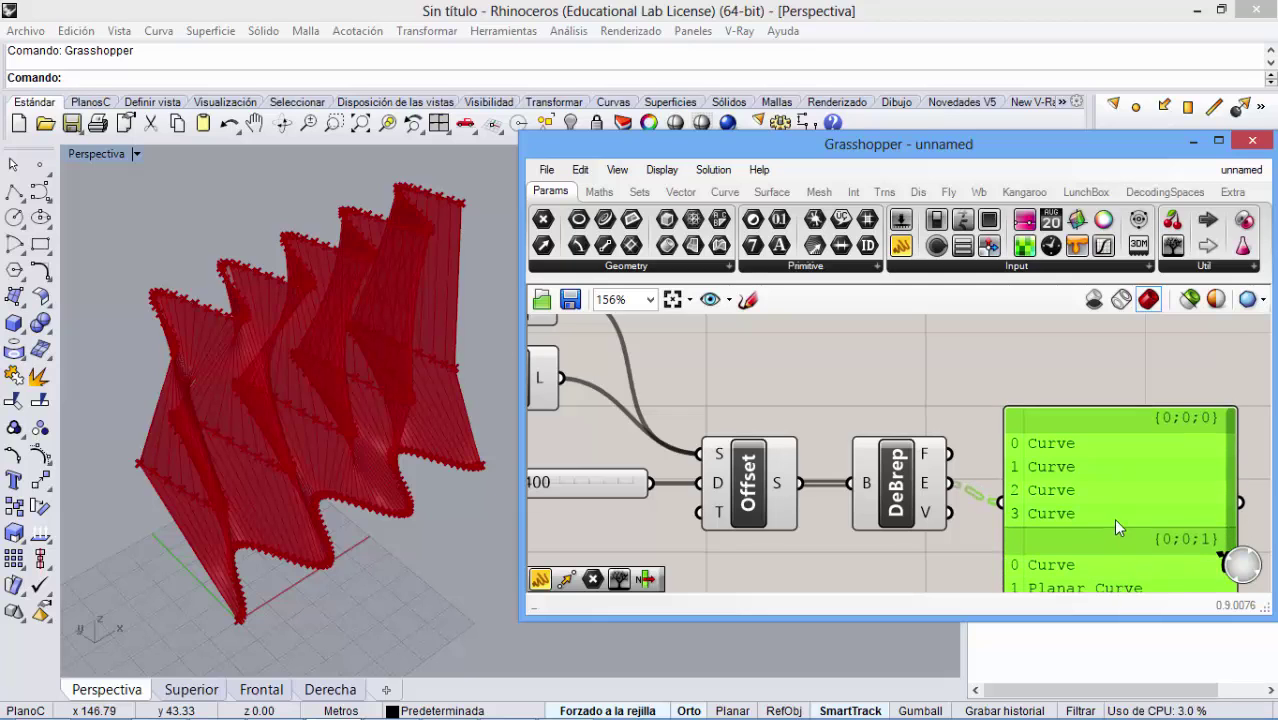
pyautogui.moveTo(1113, 518); pyautogui.dragTo(1110, 412)
pyautogui.scroll(-4, 1073, 470)
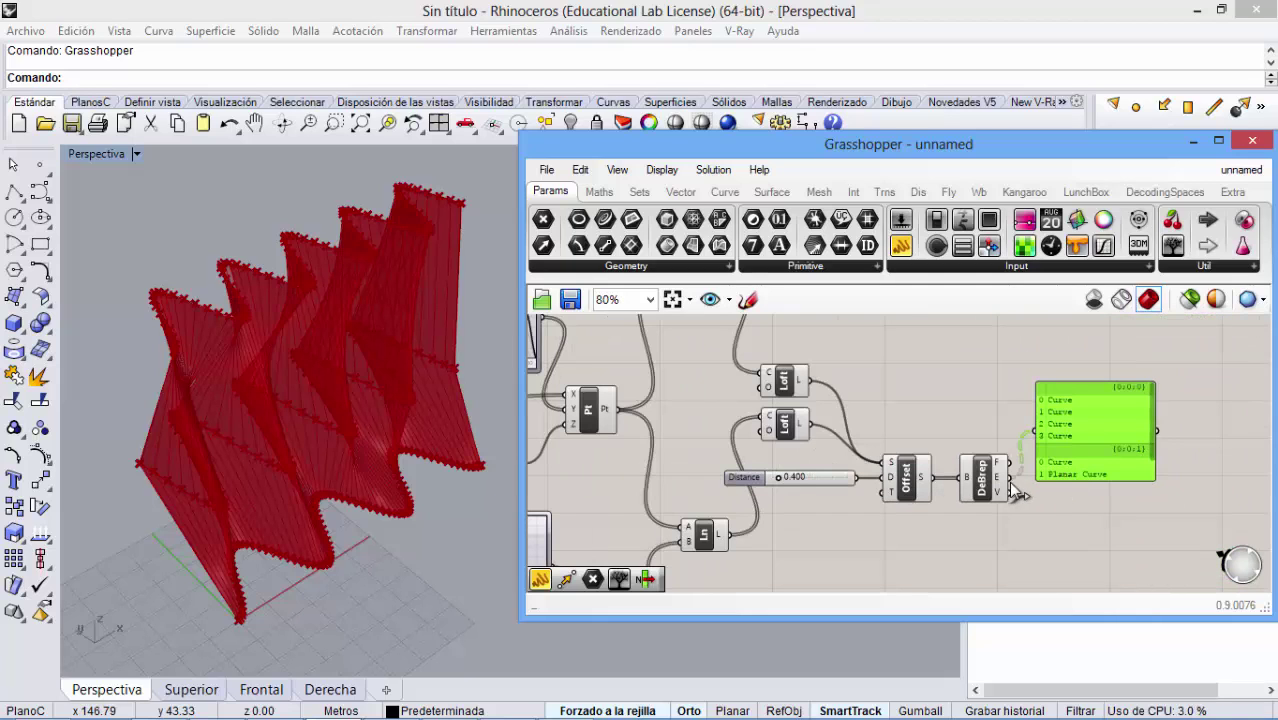
pyautogui.moveTo(1075, 480); pyautogui.dragTo(1074, 549)
pyautogui.scroll(1, 1099, 465)
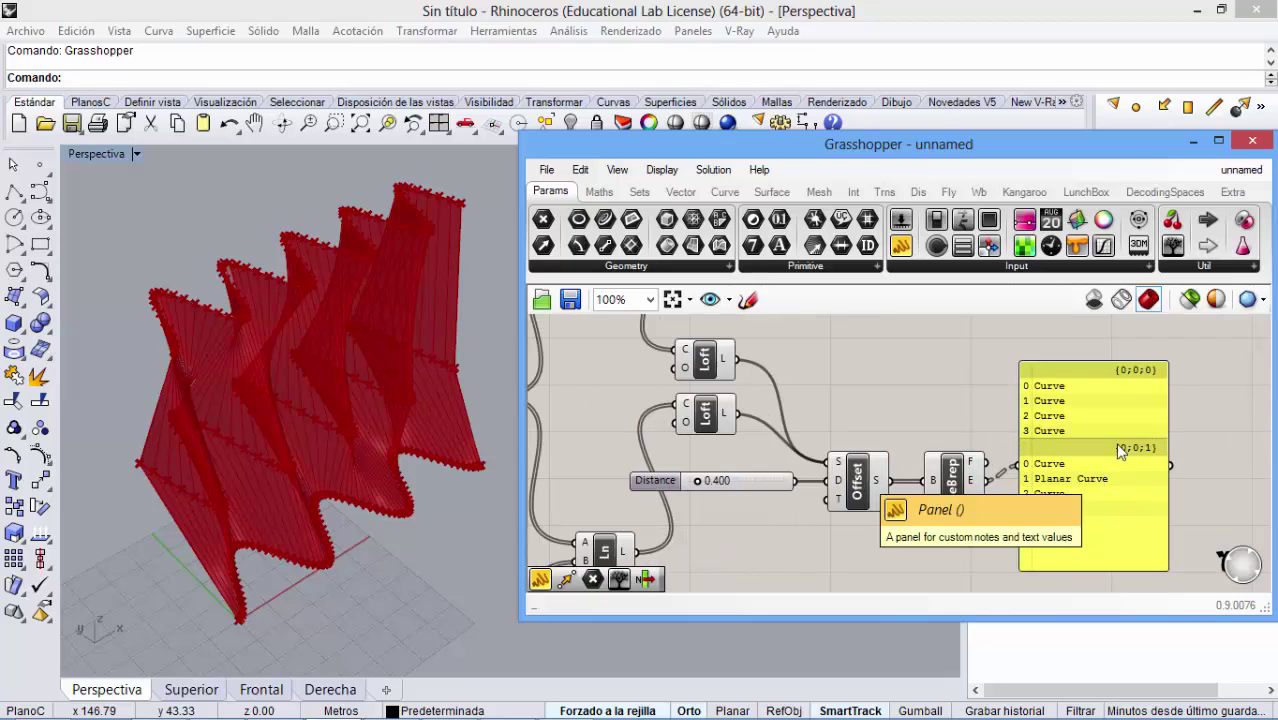
pyautogui.moveTo(1099, 465); pyautogui.dragTo(1025, 455, button='right')
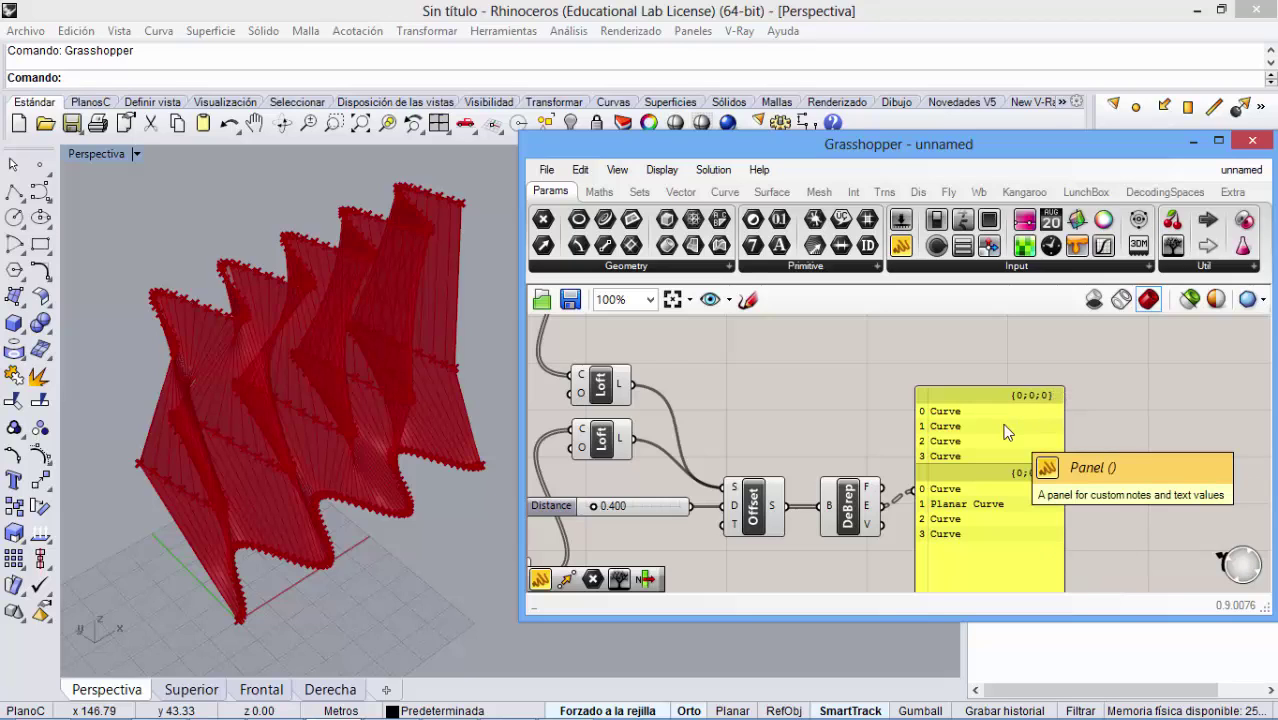
pyautogui.click(990, 455)
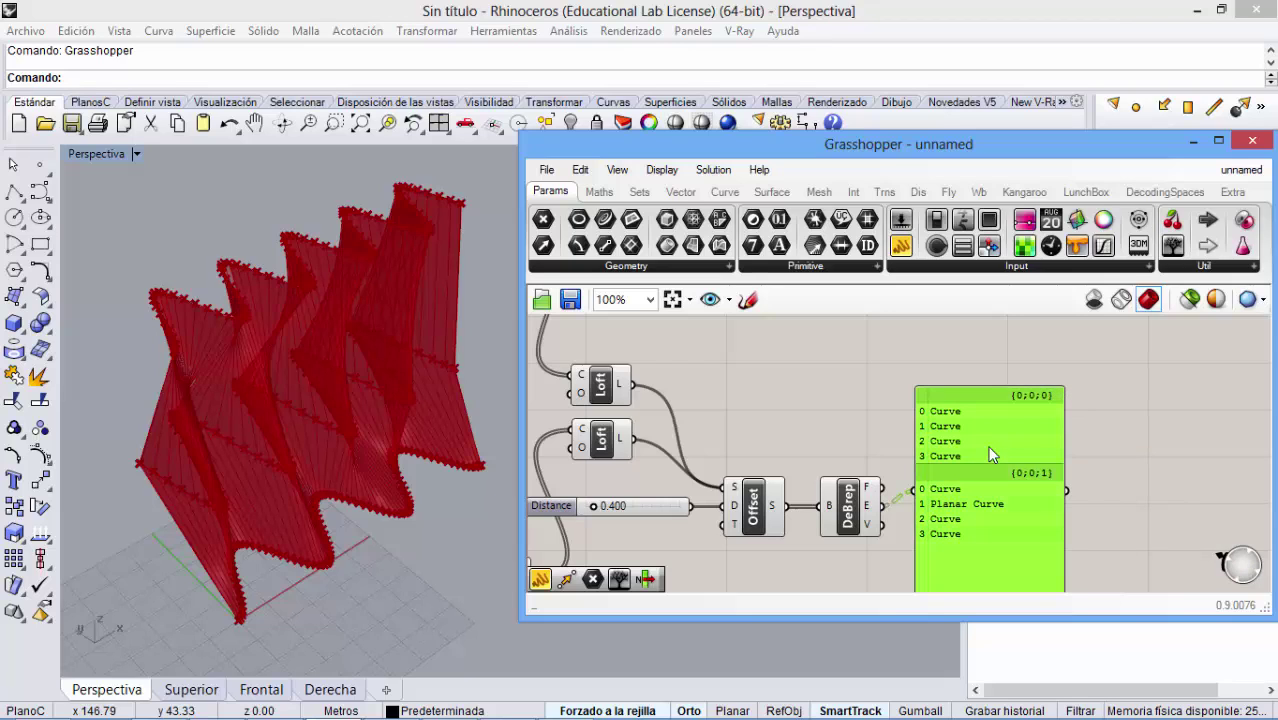
pyautogui.moveTo(990, 455); pyautogui.dragTo(1011, 419)
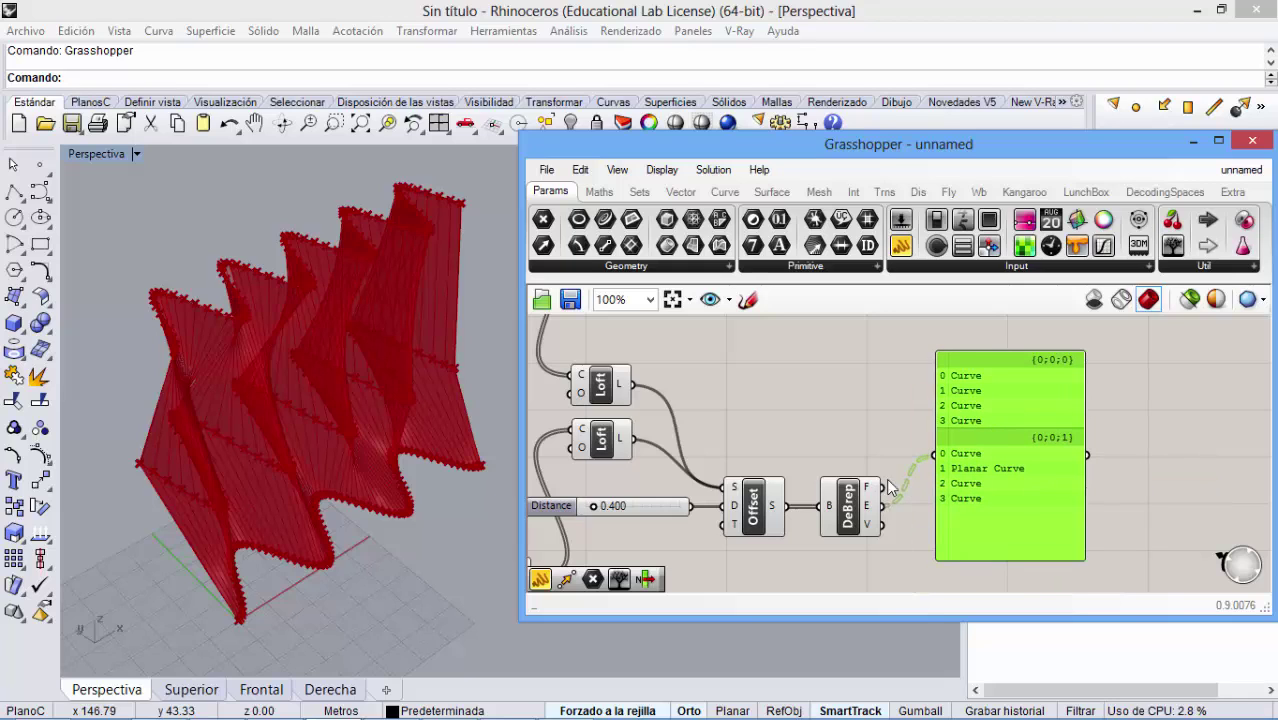
# - Graft Deconstruct Brep's E output, check the branches in the Panel, and delete the Panel
pyautogui.rightClick(870, 506)
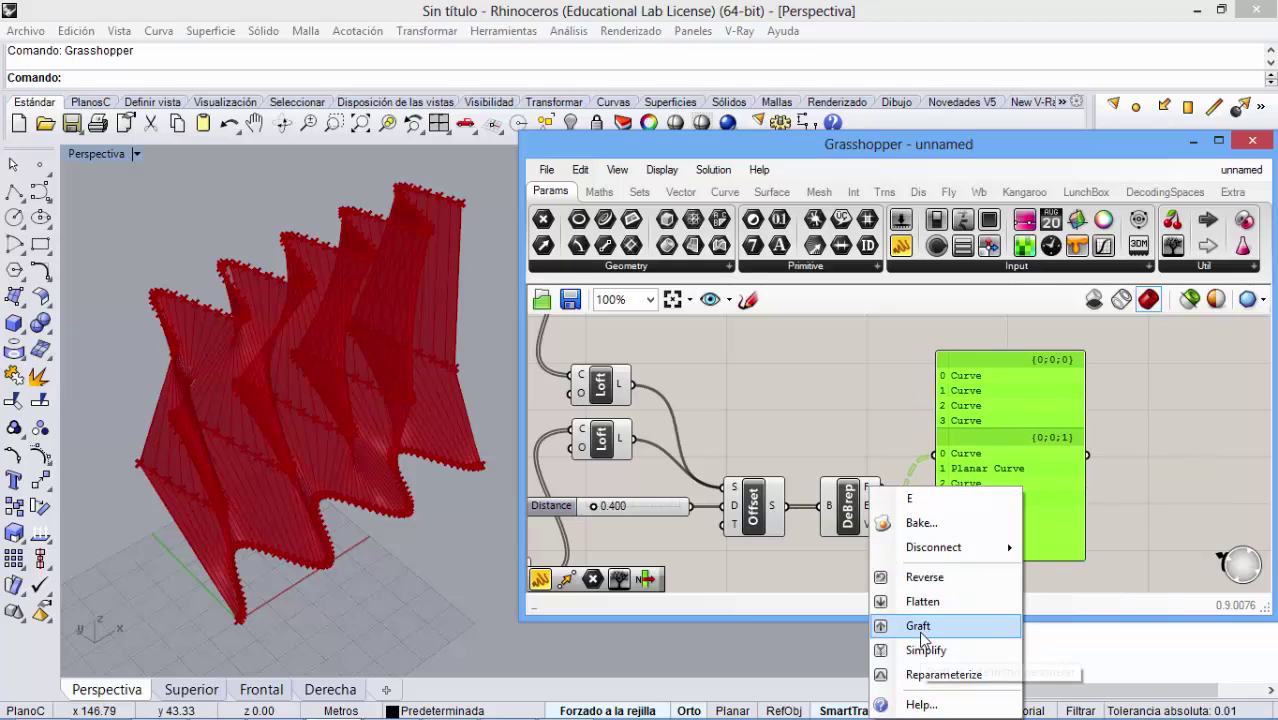
pyautogui.click(919, 630)
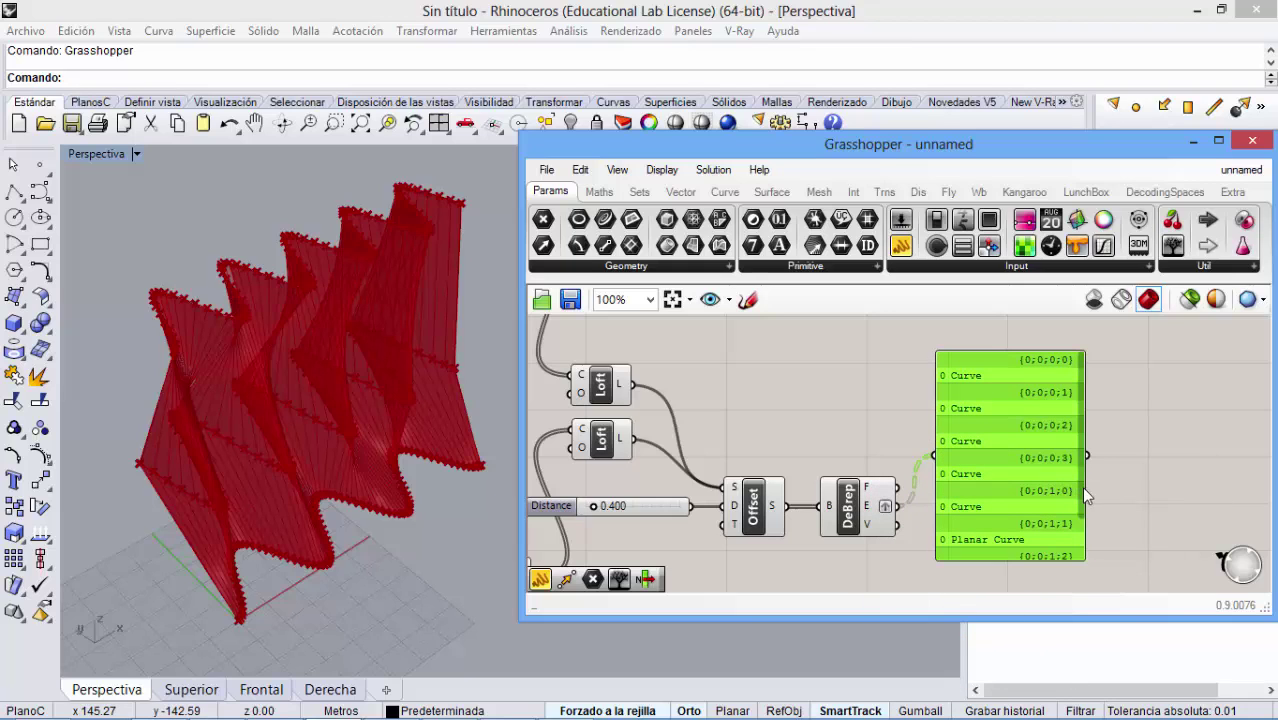
pyautogui.moveTo(1083, 505); pyautogui.dragTo(1082, 414)
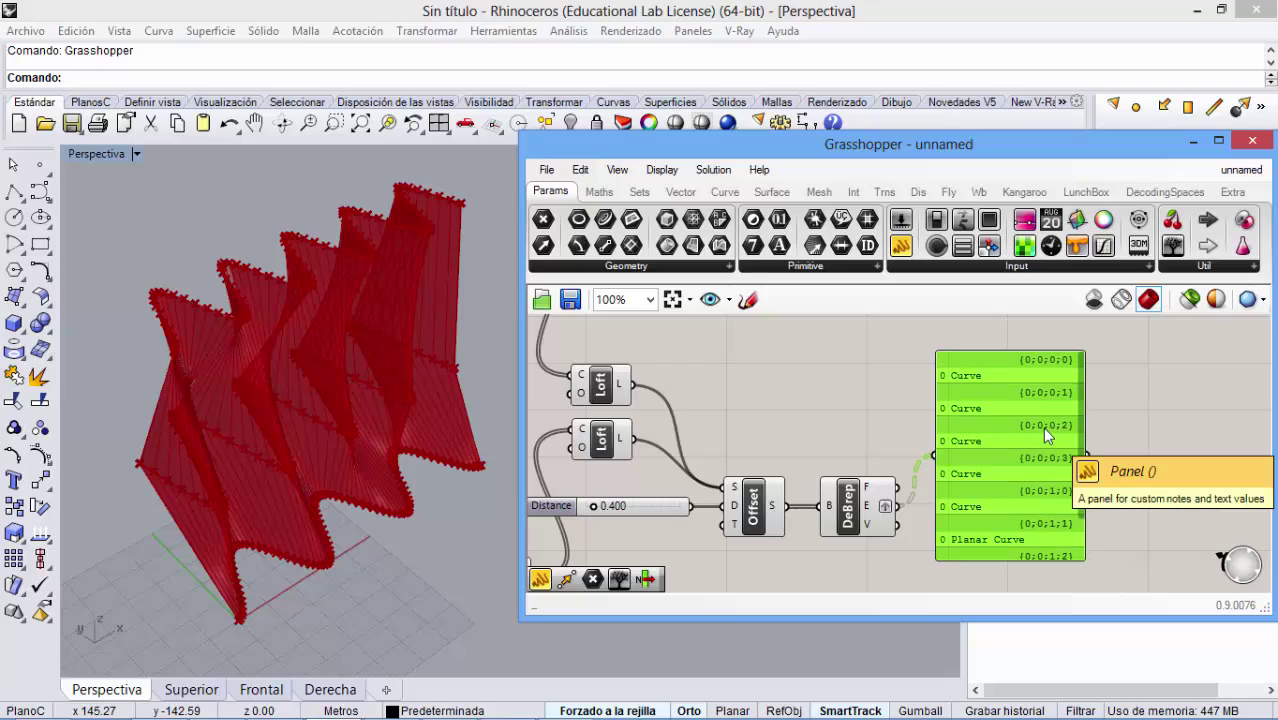
pyautogui.press('Delete')
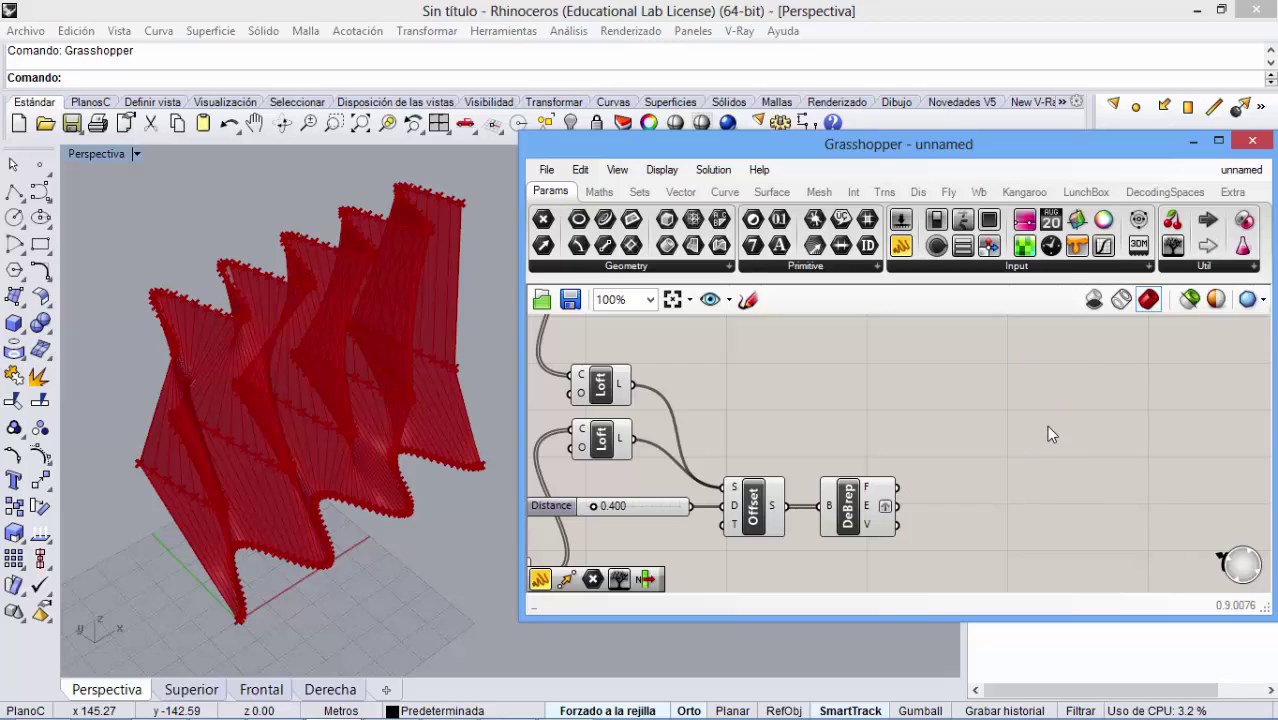
# - Add a Loft component beside Deconstruct Brep and connect the grafted E output to its C input
pyautogui.doubleClick(1023, 452)
pyautogui.write('lo')
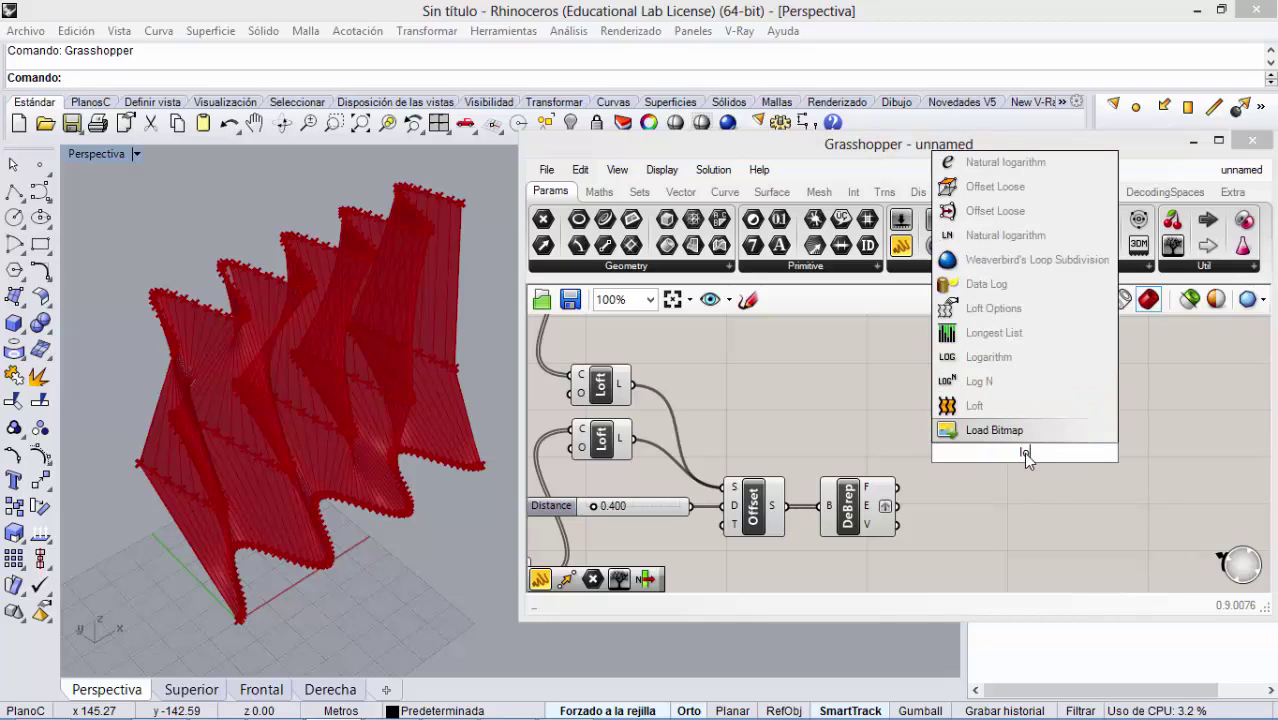
pyautogui.write('ft')
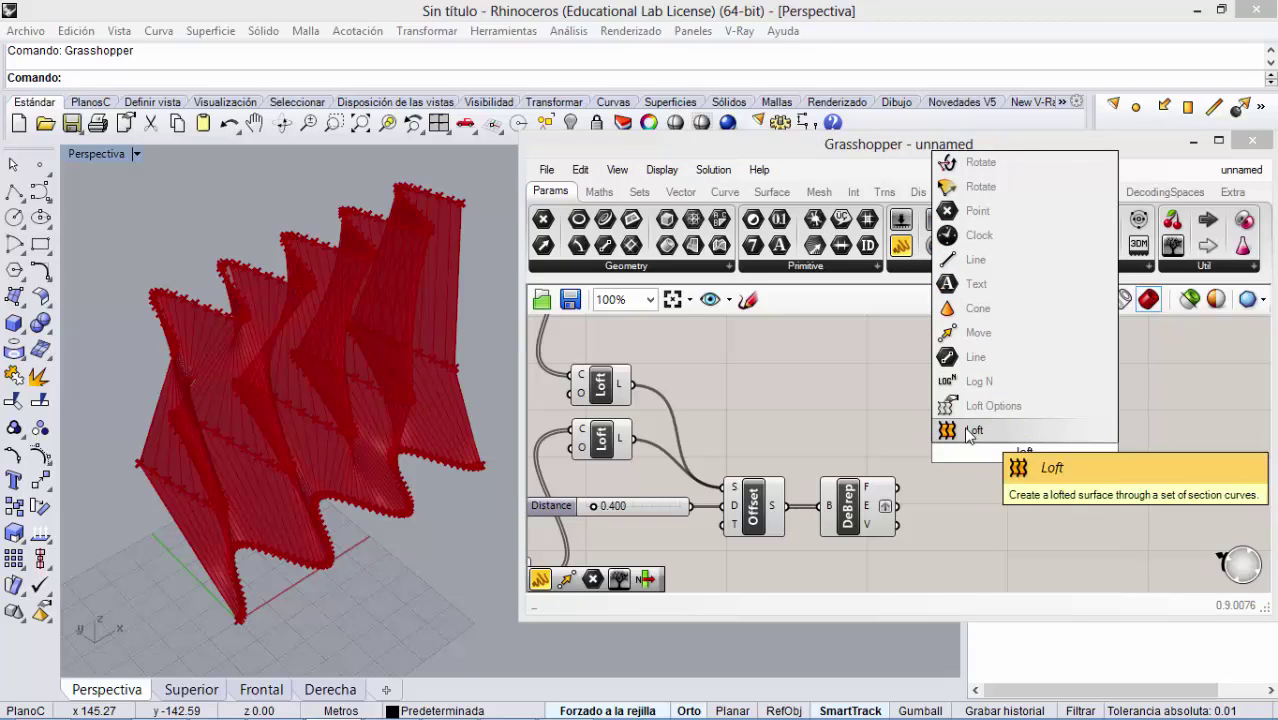
pyautogui.press('Return')
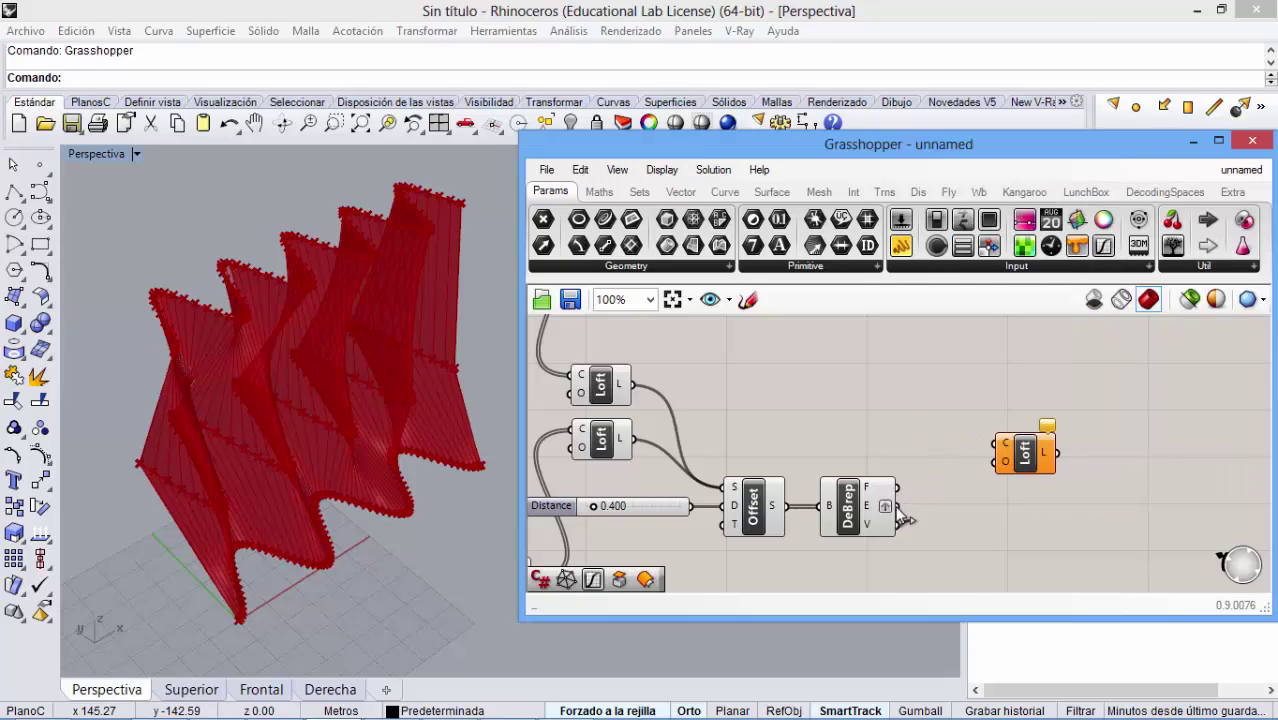
pyautogui.moveTo(897, 505); pyautogui.dragTo(966, 518)
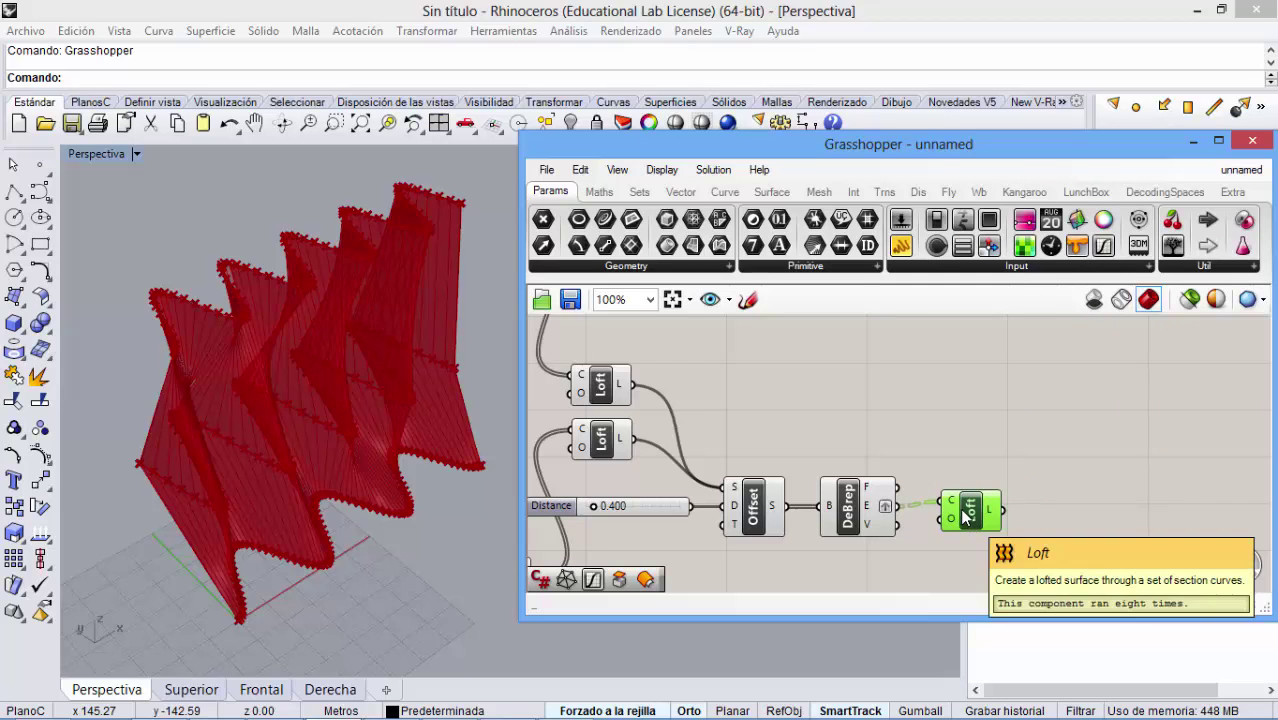
# - Inspect the folded surfaces up close in the perspective view to check whether the new loft closes their edges
pyautogui.moveTo(280, 334); pyautogui.dragTo(305, 422, button='right')
pyautogui.scroll(3, 244, 464)
pyautogui.scroll(3, 244, 455)
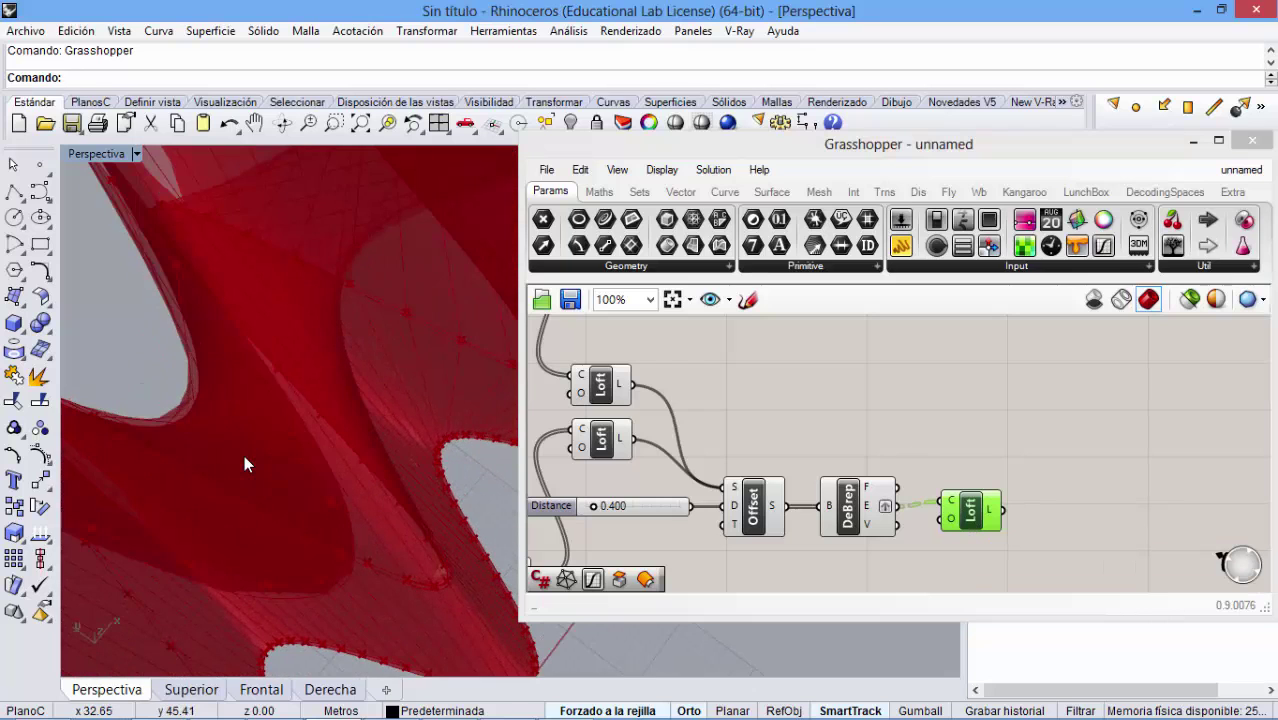
pyautogui.moveTo(244, 455); pyautogui.dragTo(337, 428, button='right')
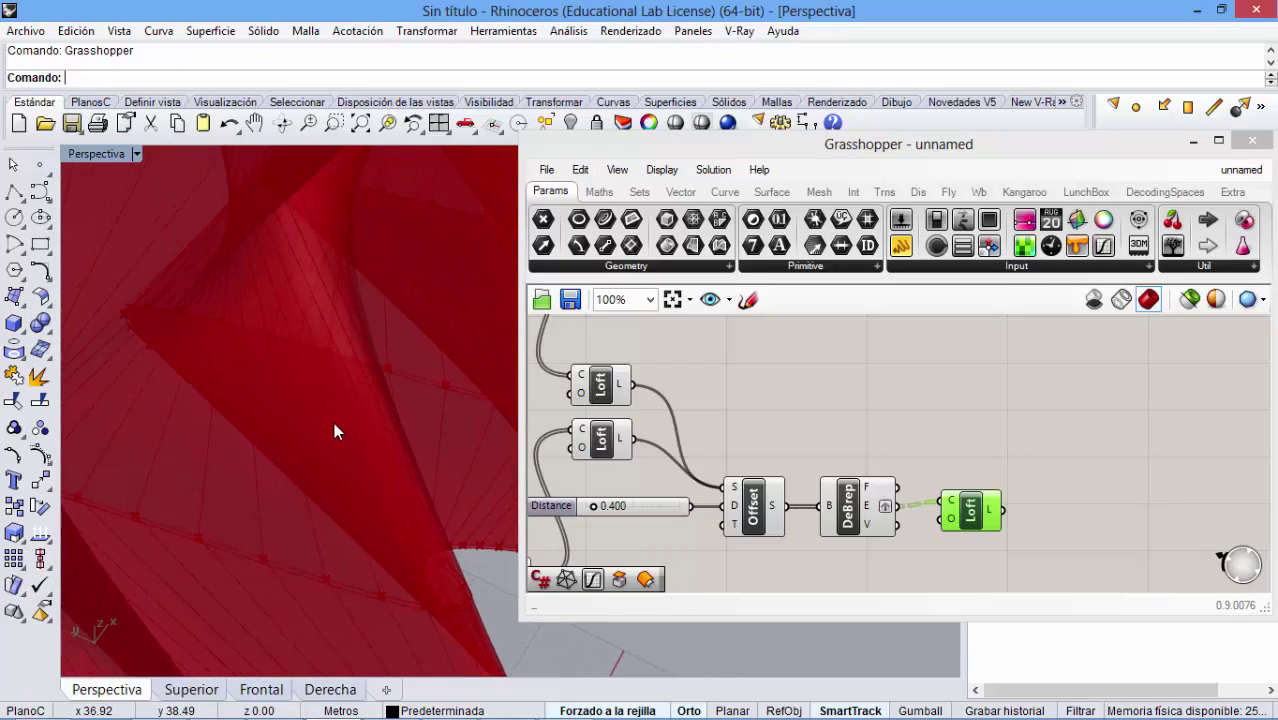
pyautogui.scroll(-3, 337, 428)
pyautogui.scroll(3, 238, 469)
pyautogui.scroll(2, 240, 465)
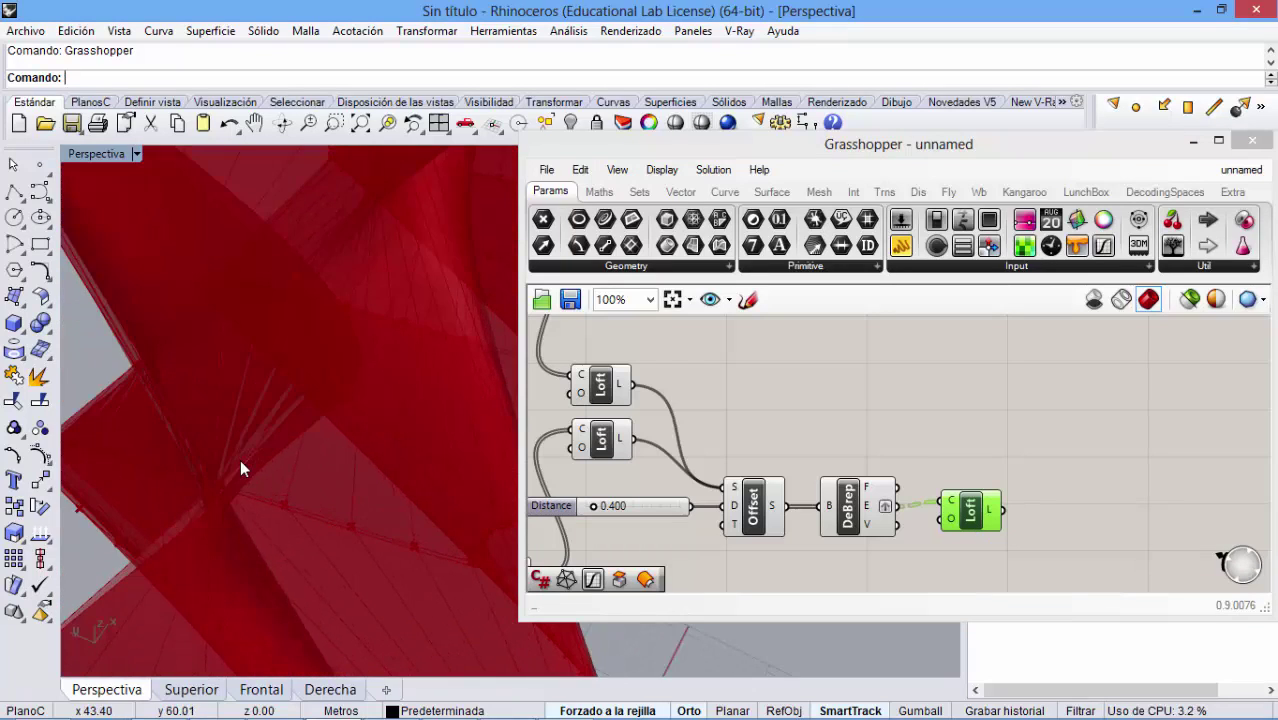
pyautogui.moveTo(331, 405); pyautogui.dragTo(294, 413, button='right')
pyautogui.keyDown('shift'); pyautogui.moveTo(228, 449); pyautogui.dragTo(263, 411, button='right'); pyautogui.keyUp('shift')
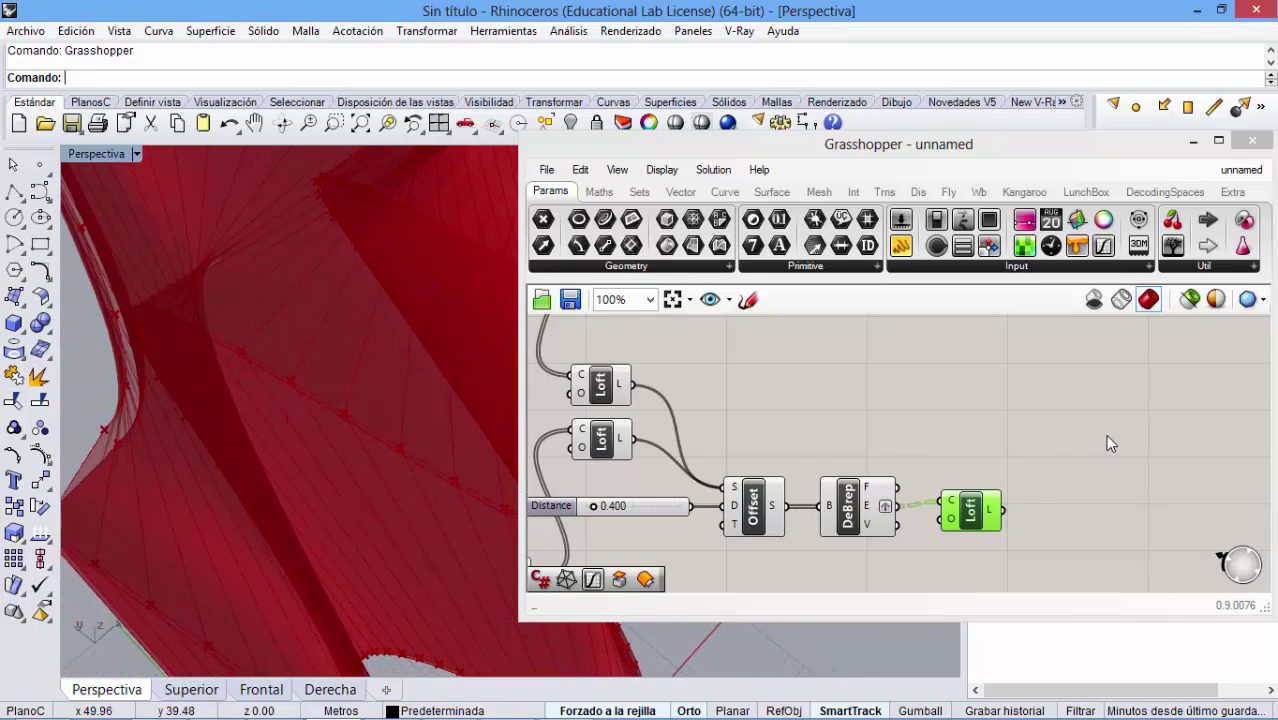
# - Highlight Deconstruct Brep and the new Loft in turn to compare their geometry in the model
pyautogui.click(1042, 462)
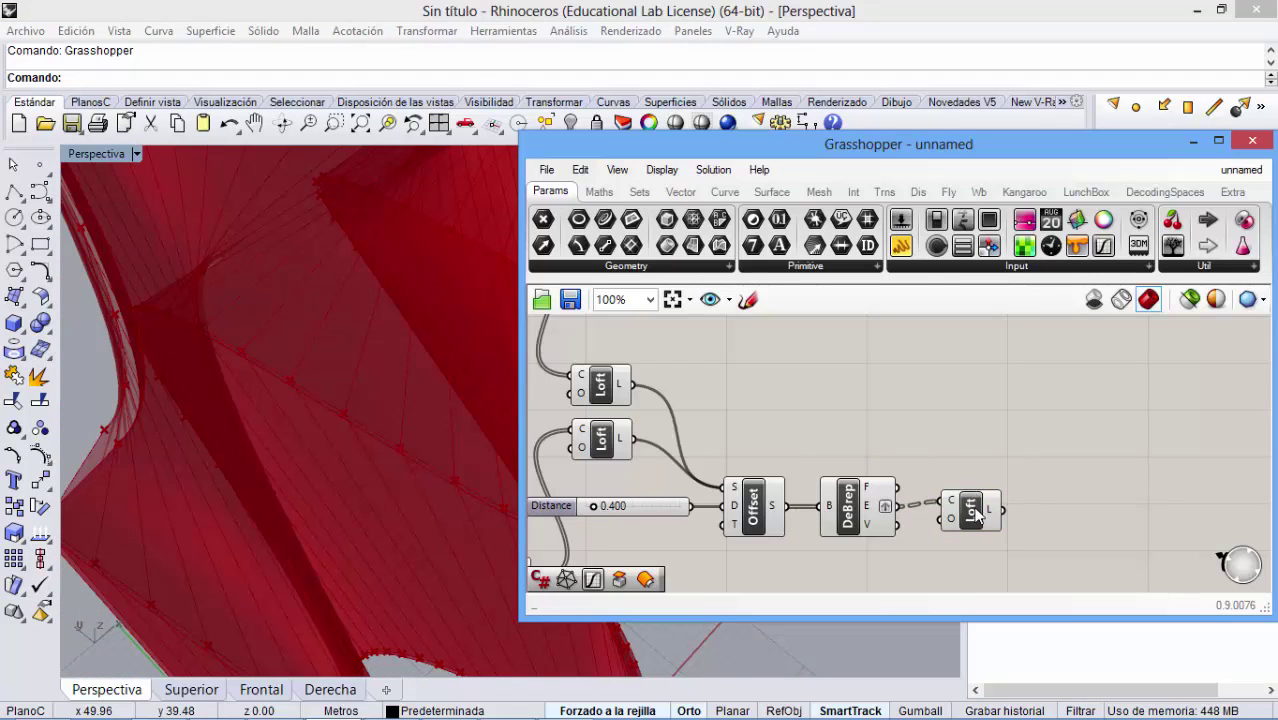
pyautogui.click(978, 513)
pyautogui.scroll(-3, 978, 513)
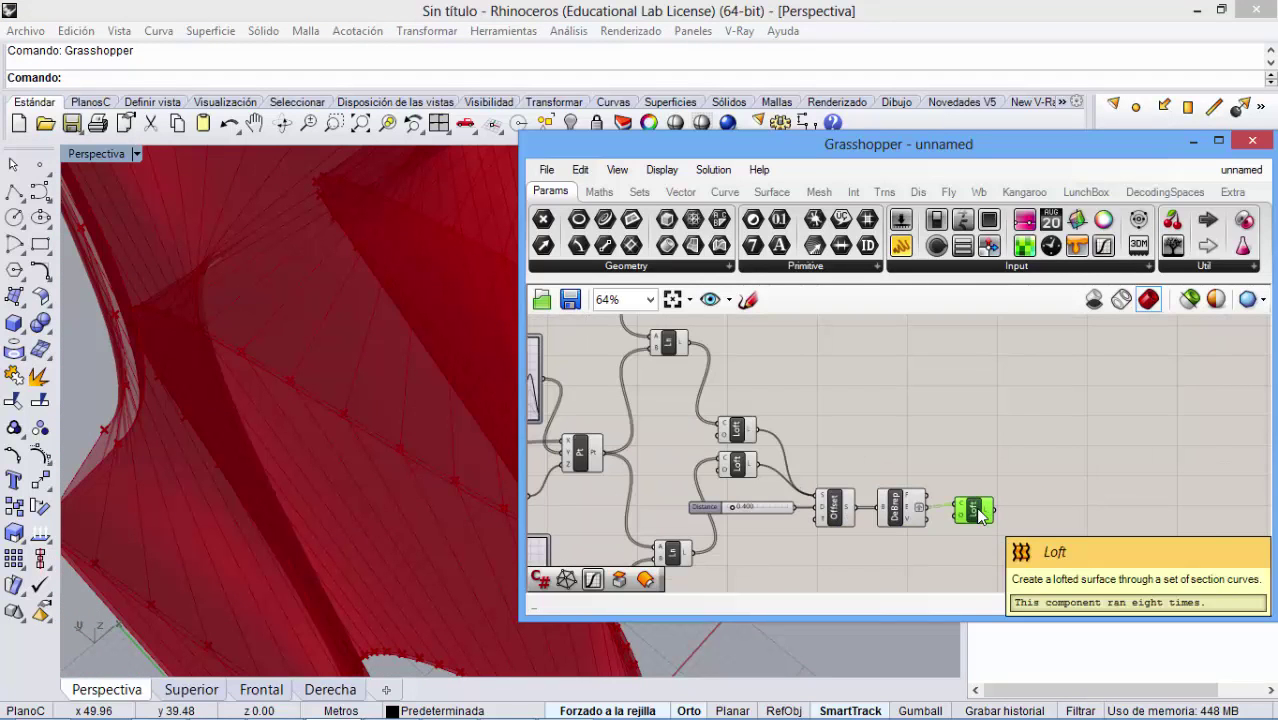
pyautogui.scroll(-2, 978, 511)
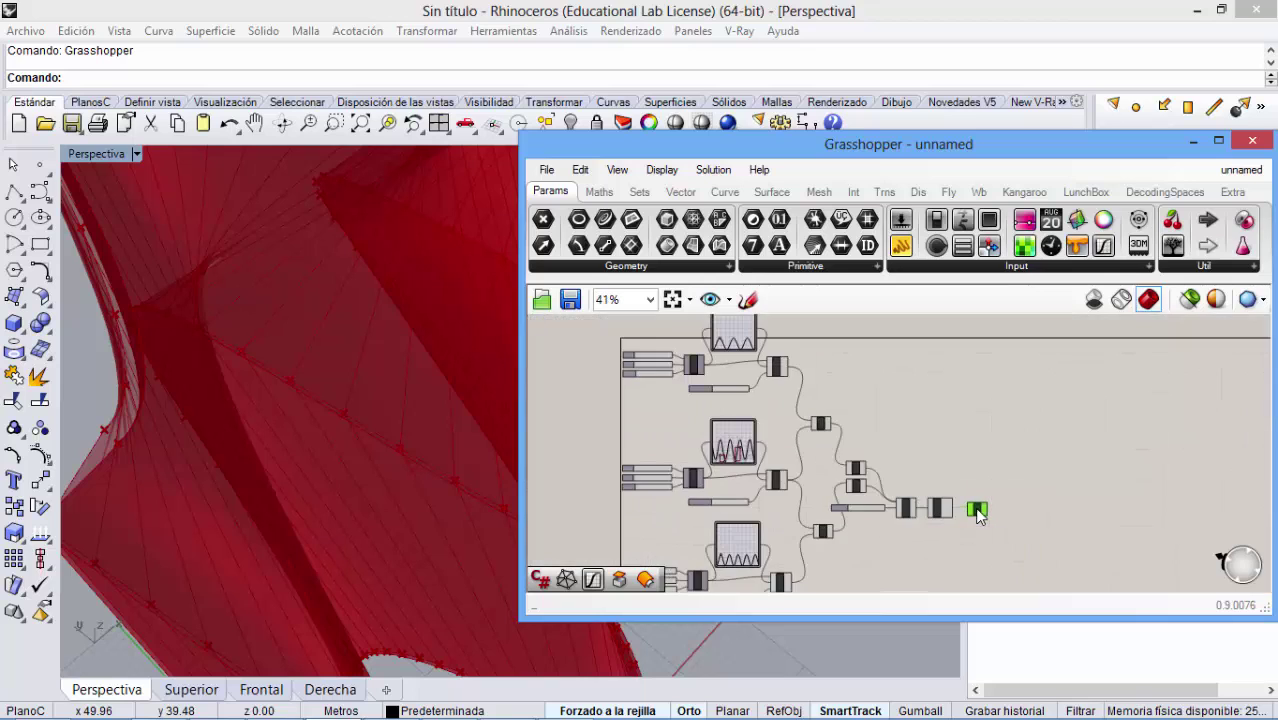
pyautogui.scroll(4, 978, 511)
pyautogui.click(864, 512)
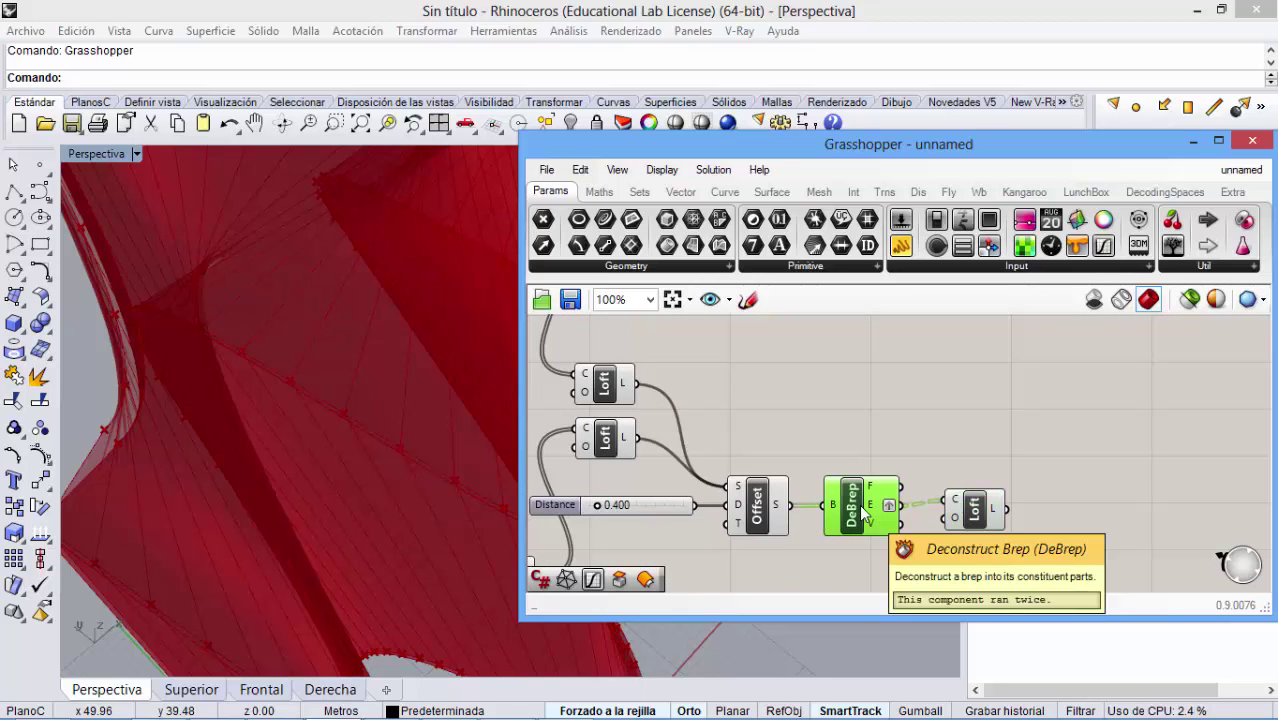
pyautogui.click(972, 512)
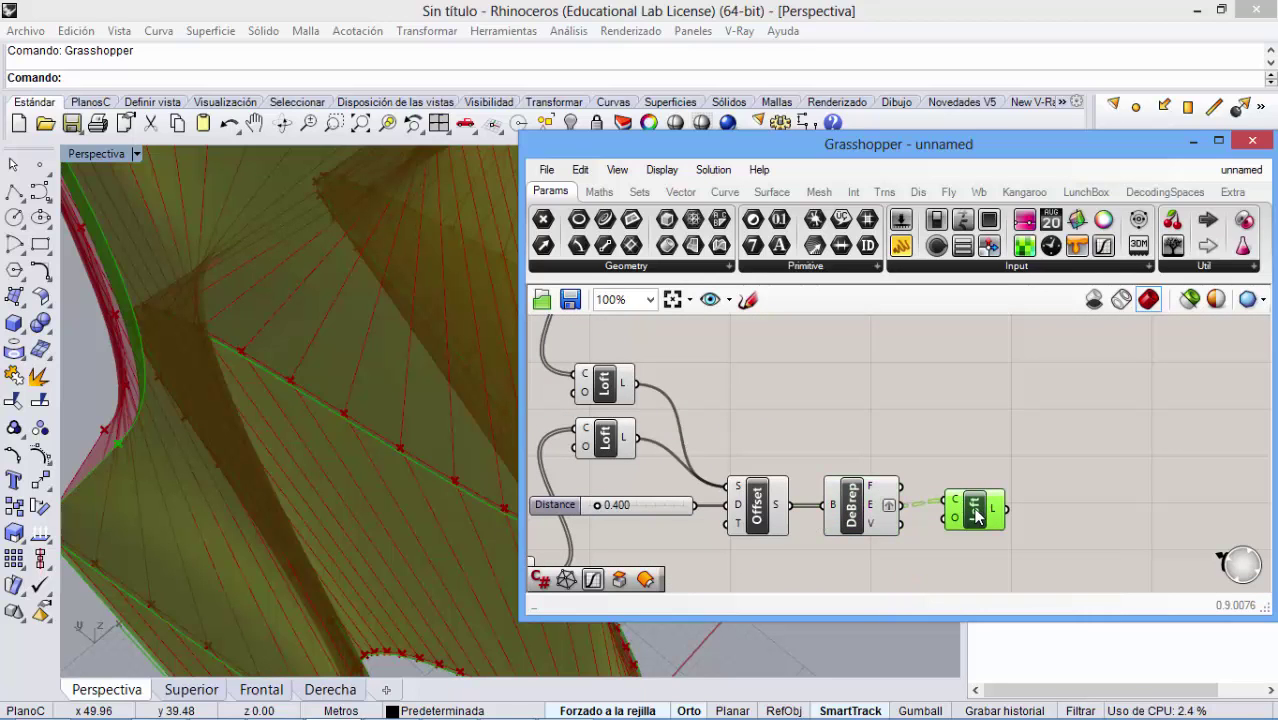
# - Move the new Loft above Deconstruct Brep and add both original Loft outputs to its C input
pyautogui.moveTo(972, 512); pyautogui.dragTo(975, 436)
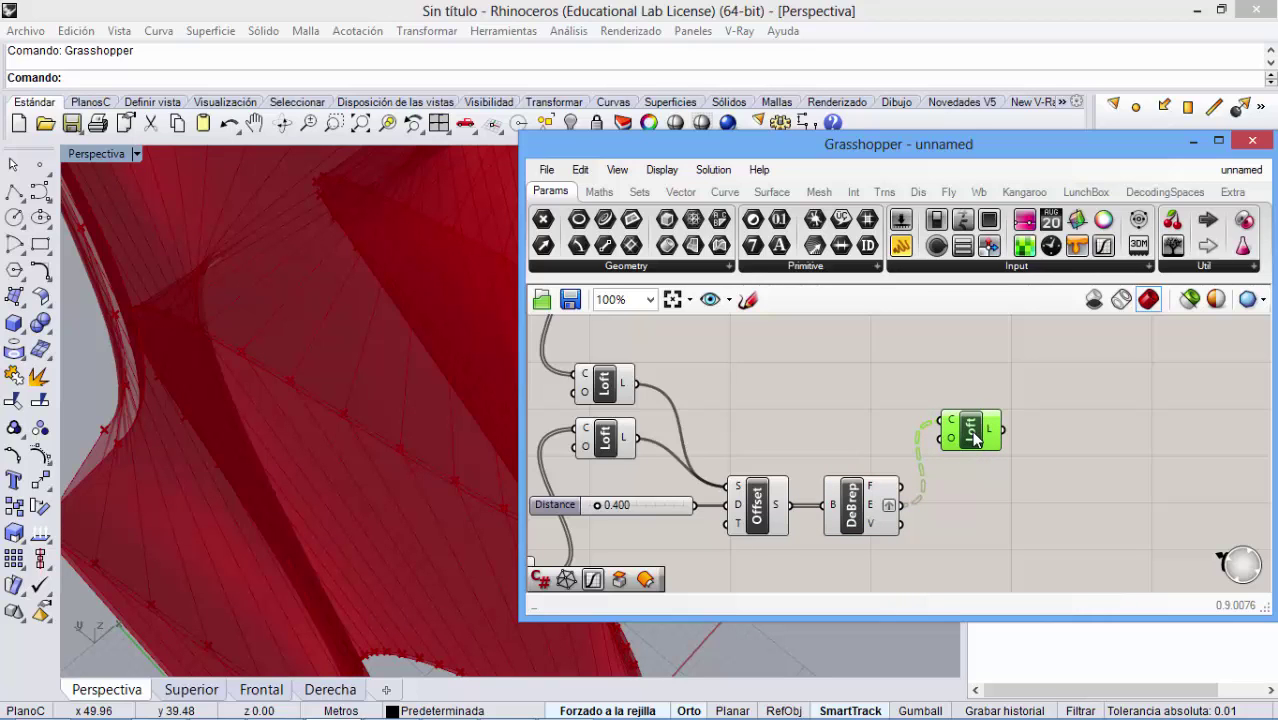
pyautogui.click(622, 390)
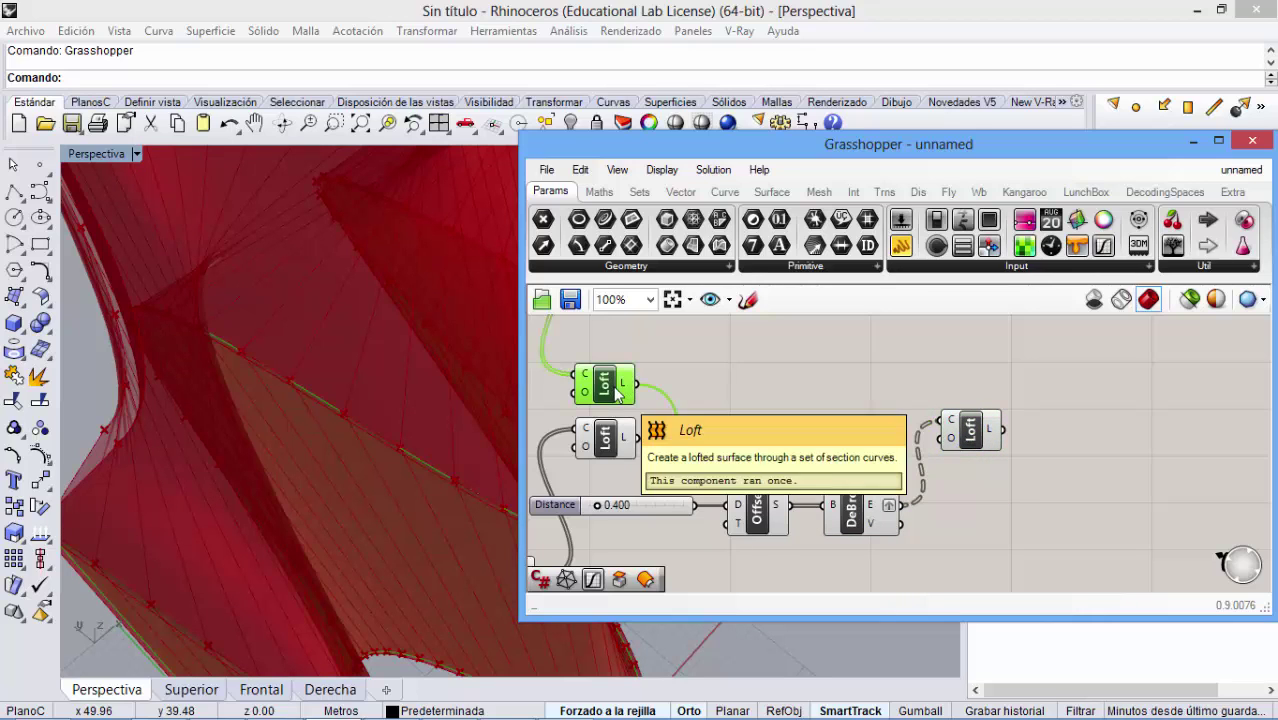
pyautogui.click(620, 440)
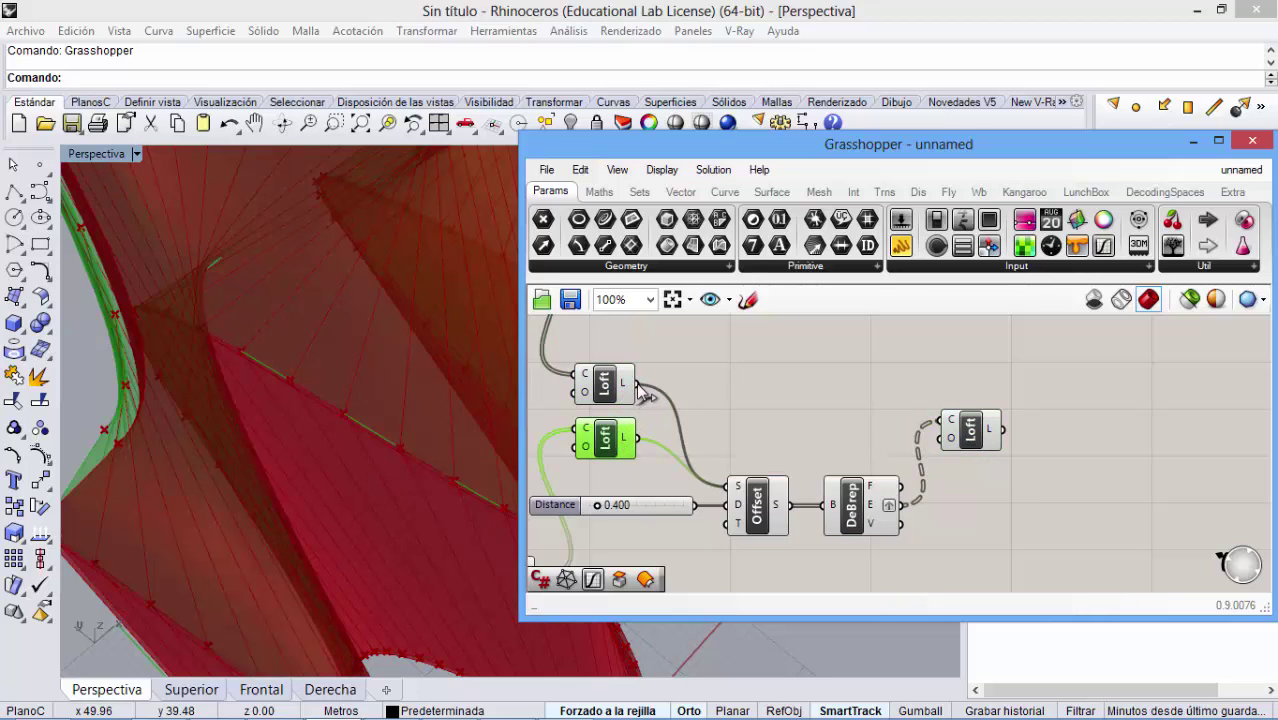
pyautogui.moveTo(636, 383); pyautogui.dragTo(944, 421)
pyautogui.keyDown('shift'); pyautogui.moveTo(636, 437); pyautogui.dragTo(937, 418); pyautogui.keyUp('shift')
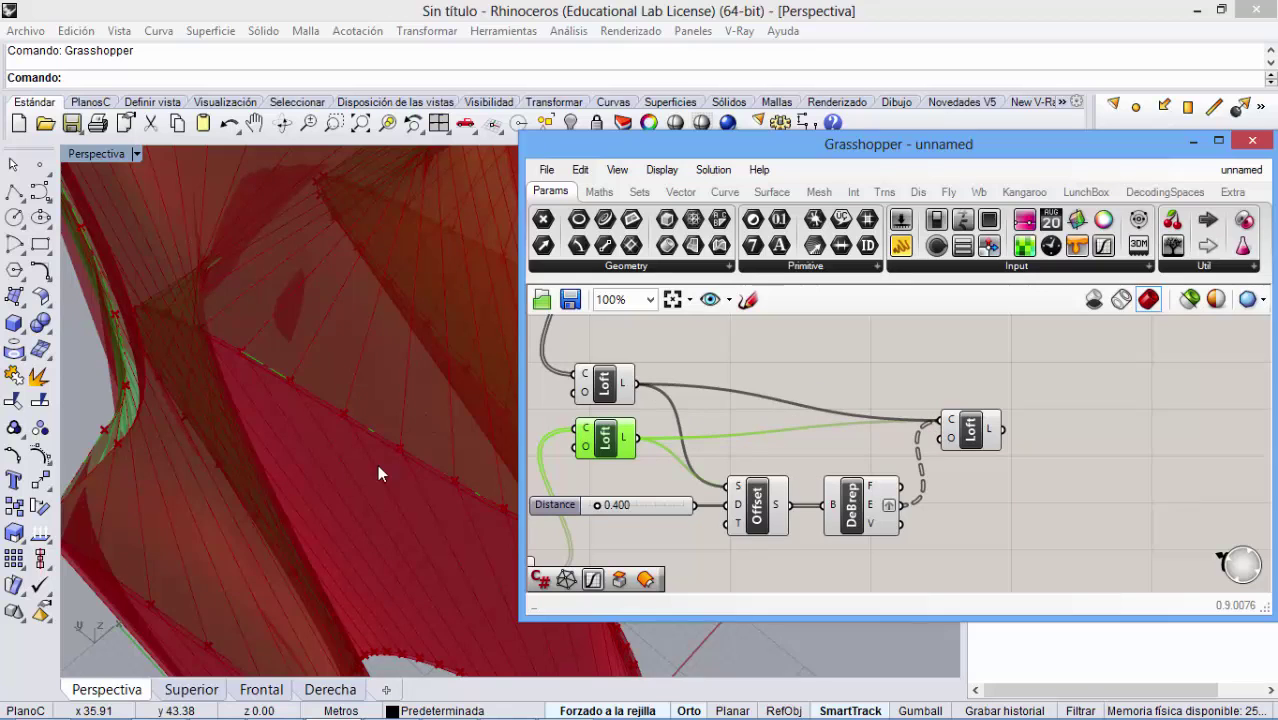
# - Highlight the new Loft and examine its geometry along the folded surfaces' edges from several angles
pyautogui.moveTo(377, 464); pyautogui.dragTo(363, 433, button='right')
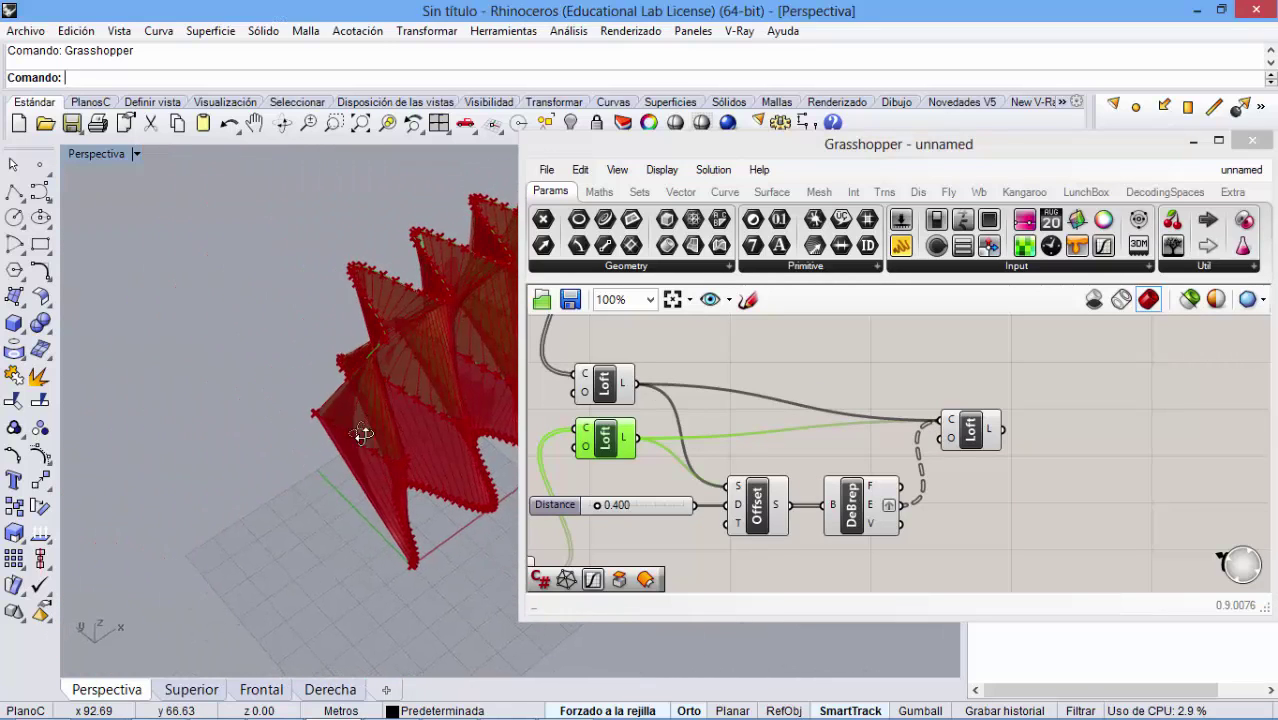
pyautogui.click(970, 428)
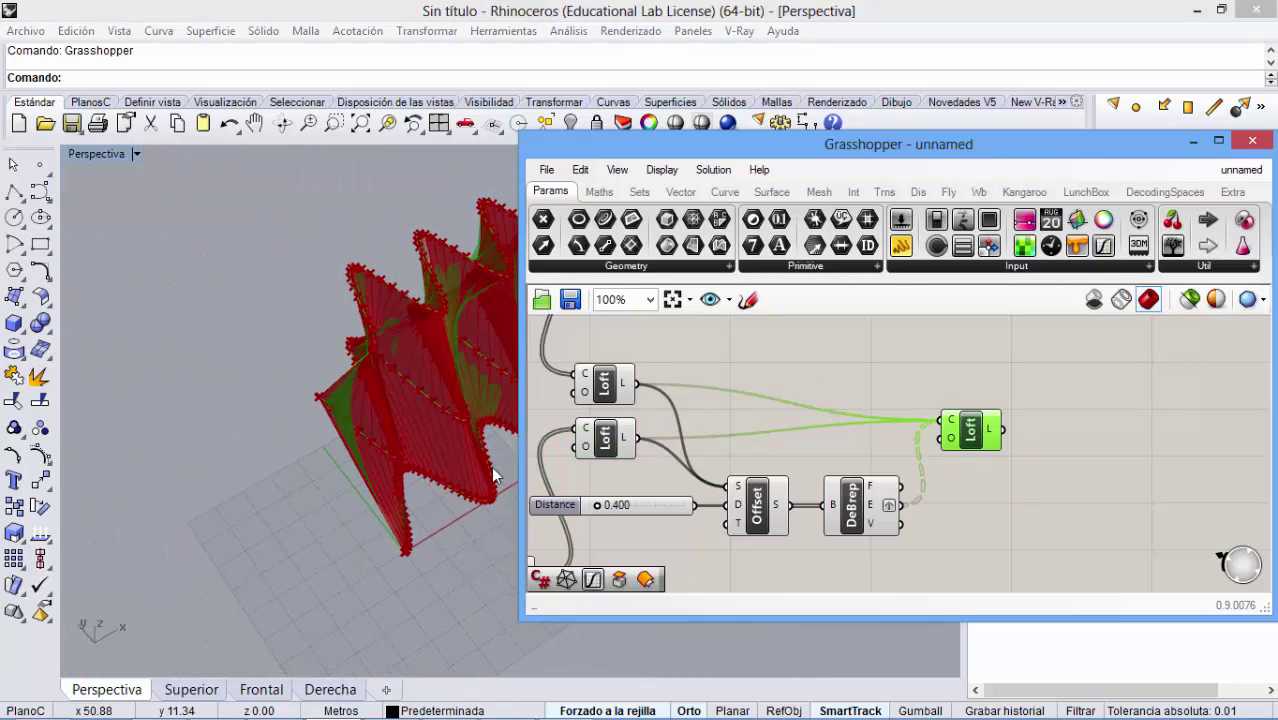
pyautogui.scroll(5, 379, 463)
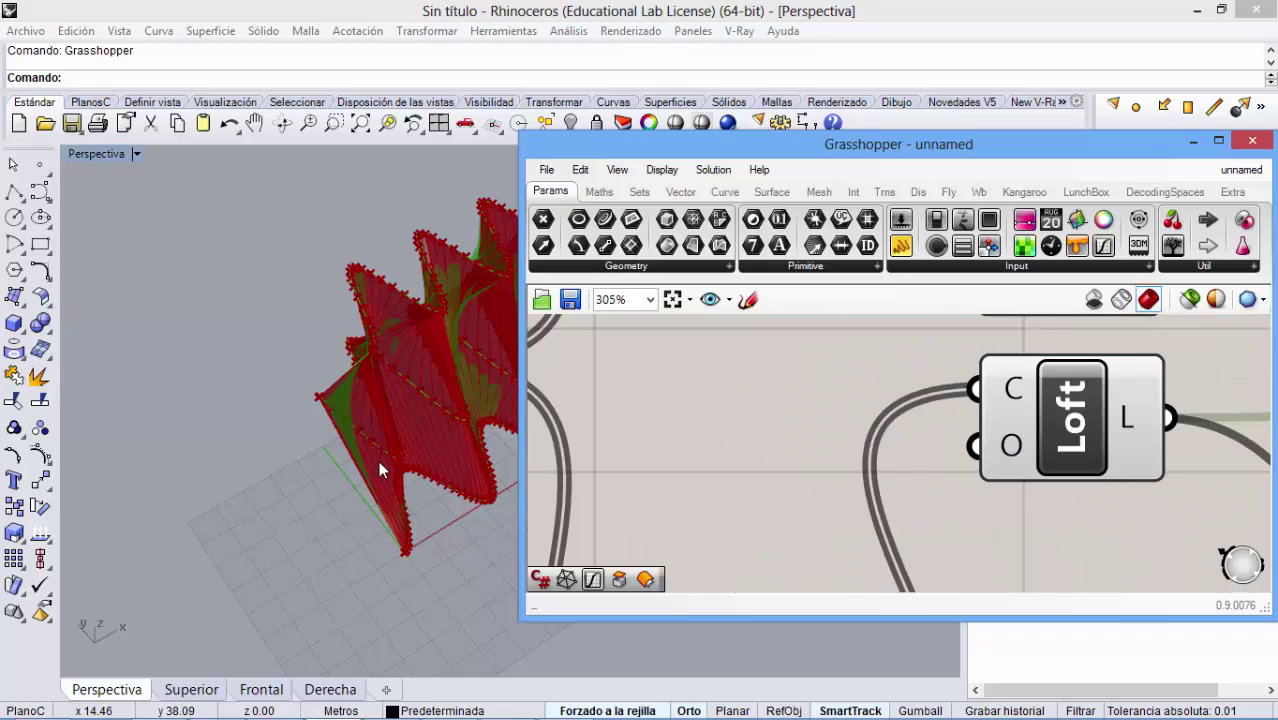
pyautogui.click(380, 470)
pyautogui.scroll(4, 382, 485)
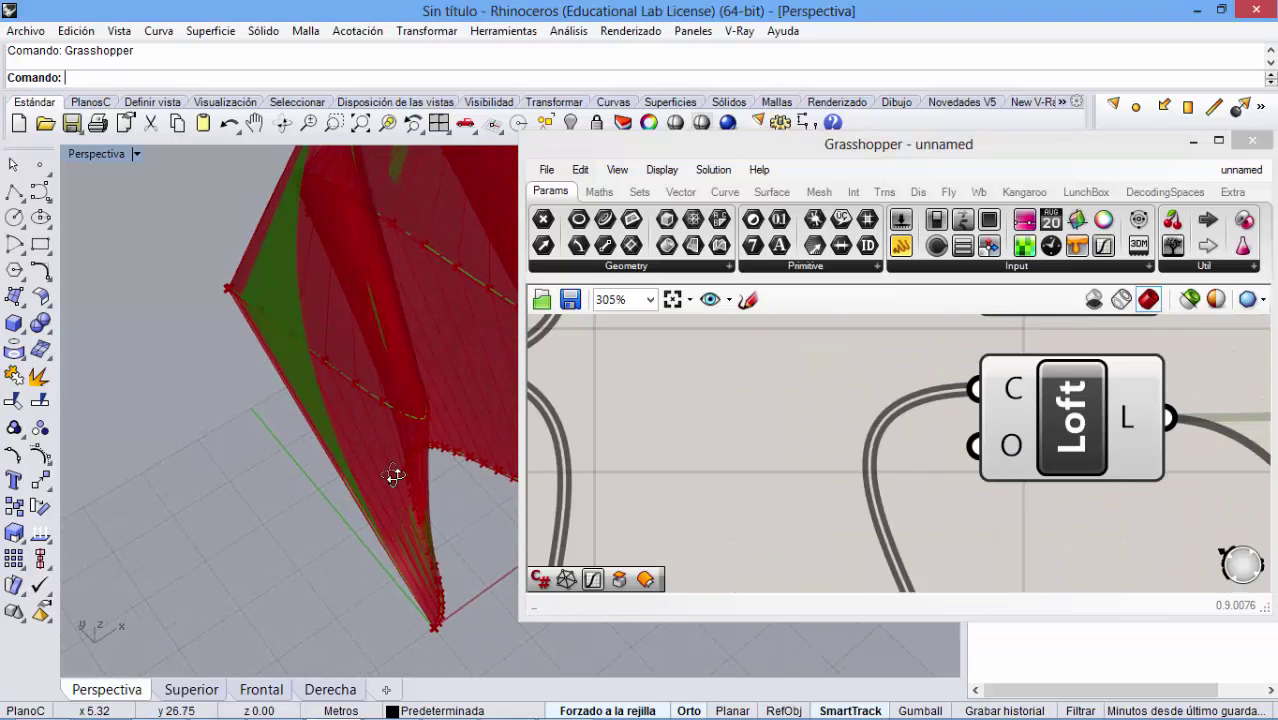
pyautogui.moveTo(395, 475); pyautogui.dragTo(422, 463, button='right')
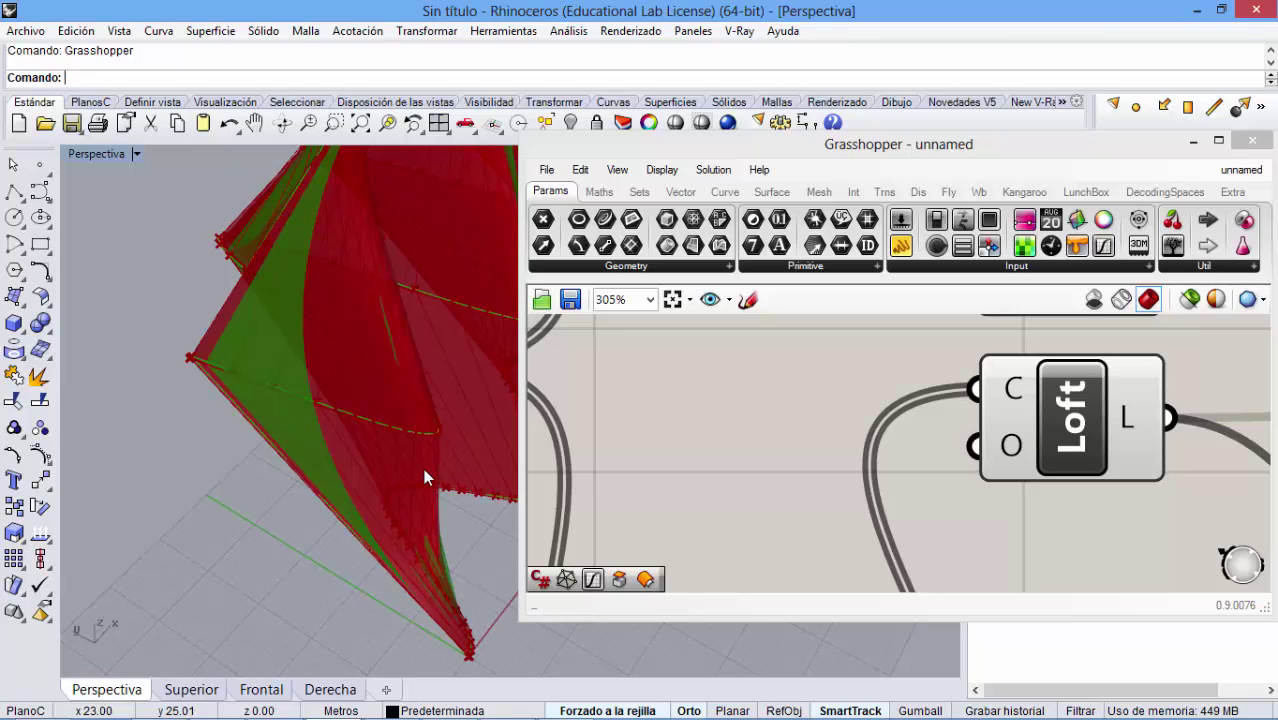
pyautogui.moveTo(421, 466); pyautogui.dragTo(320, 436, button='right')
# - Try the new Loft without Graft on Deconstruct Brep's E output, and graft the output again
pyautogui.moveTo(947, 453); pyautogui.dragTo(848, 456, button='right')
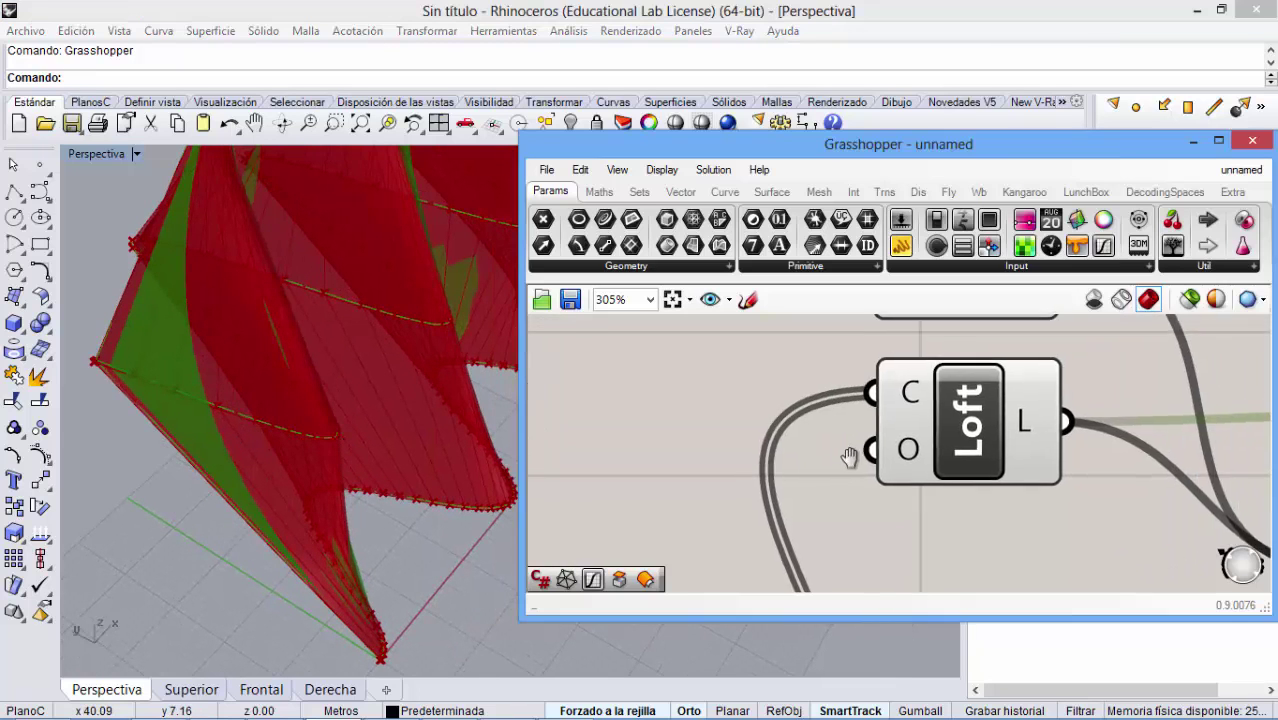
pyautogui.scroll(-5, 848, 456)
pyautogui.moveTo(1147, 428); pyautogui.dragTo(1003, 511)
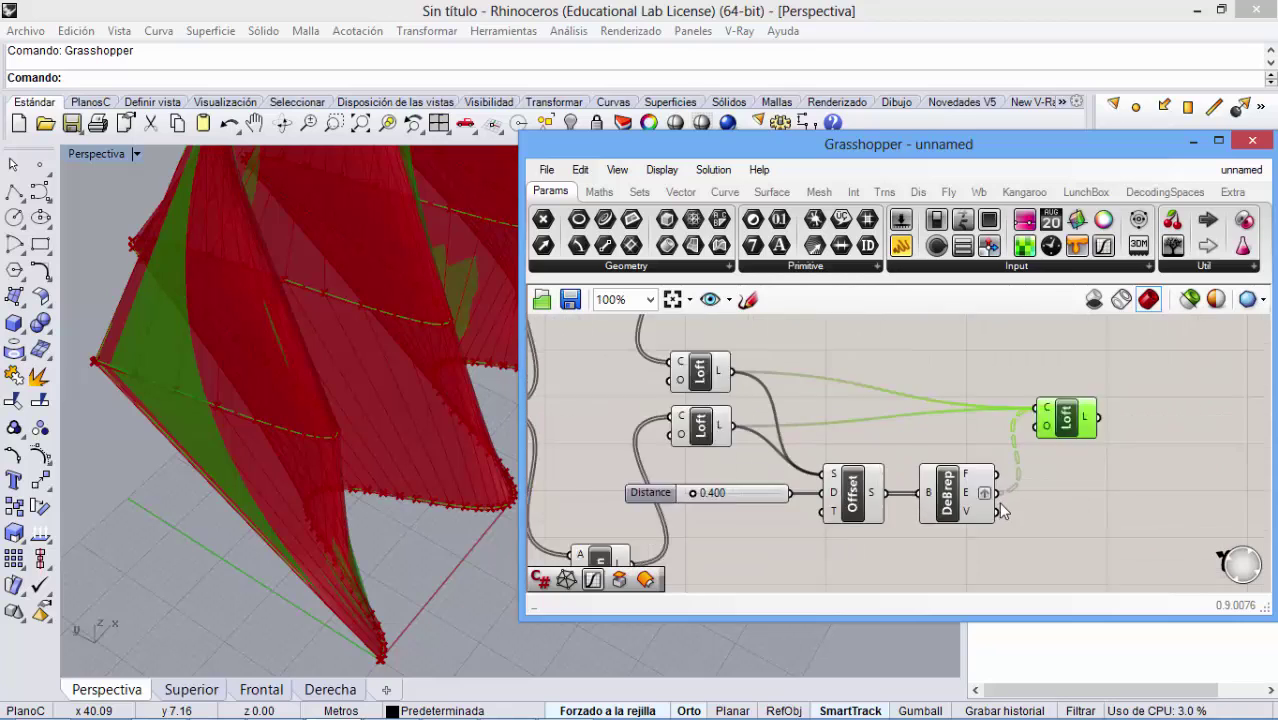
pyautogui.scroll(3, 1003, 511)
pyautogui.rightClick(982, 488)
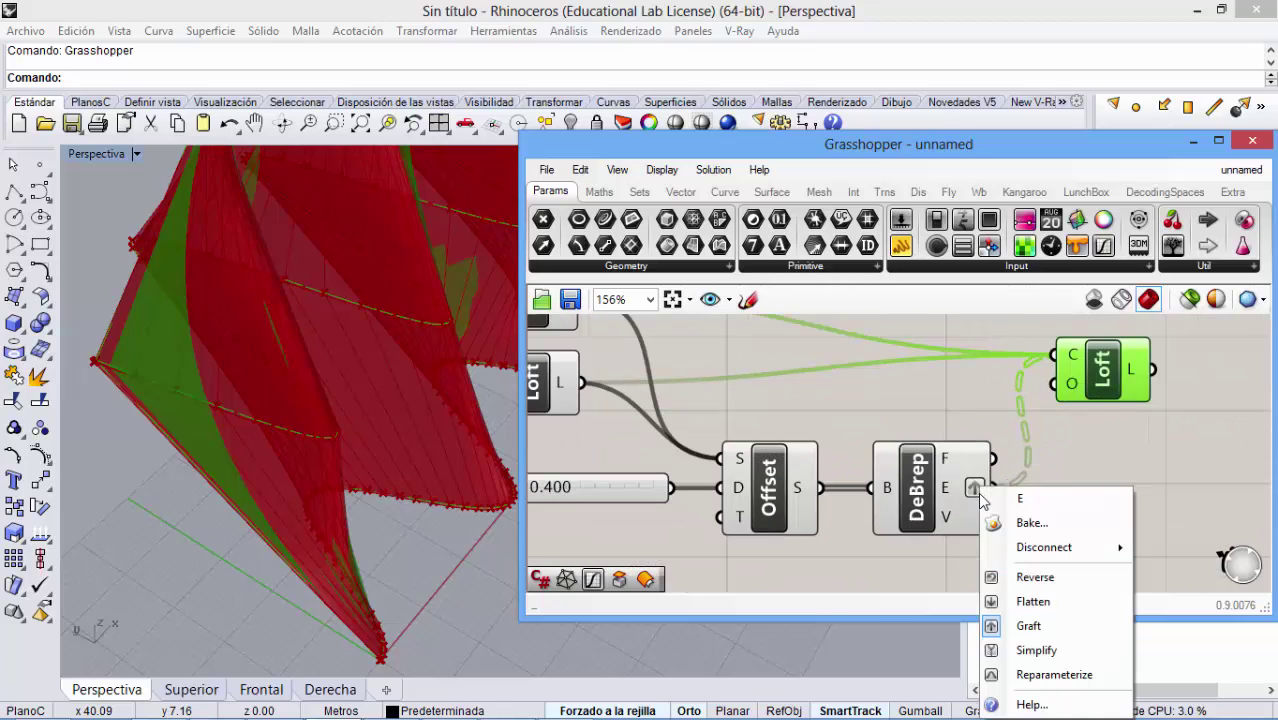
pyautogui.click(1016, 626)
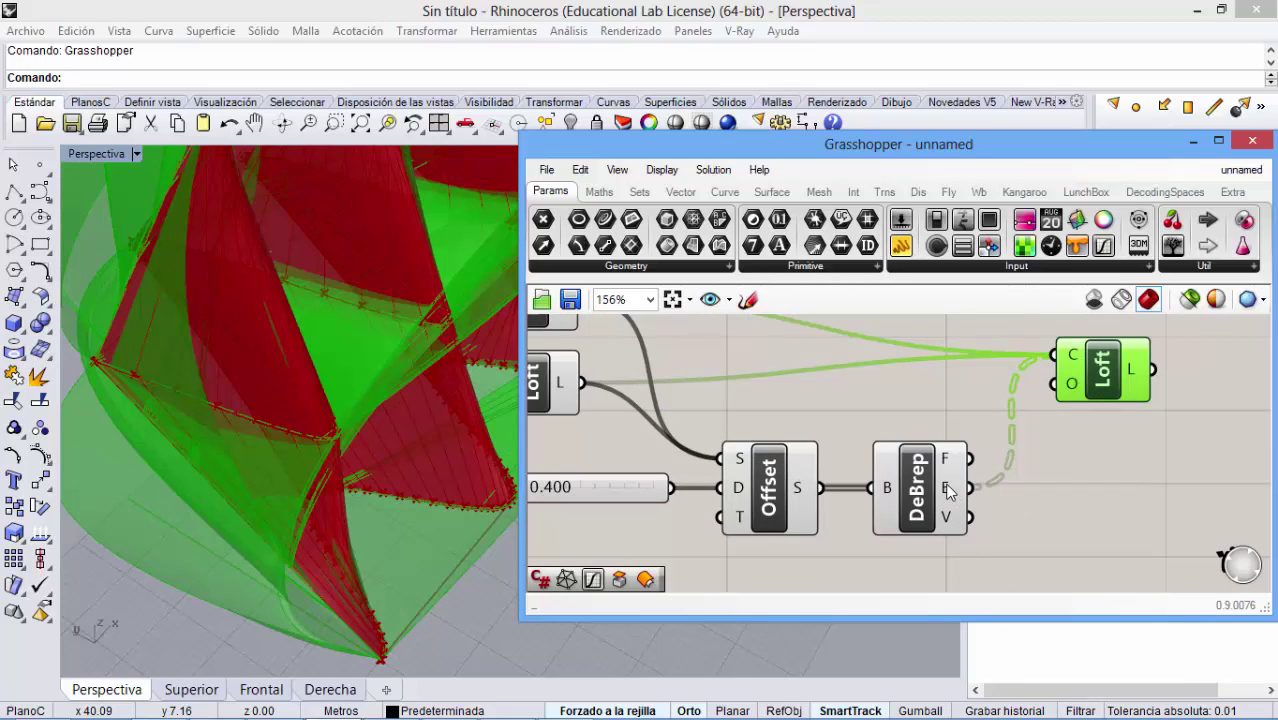
pyautogui.rightClick(948, 488)
pyautogui.click(1008, 620)
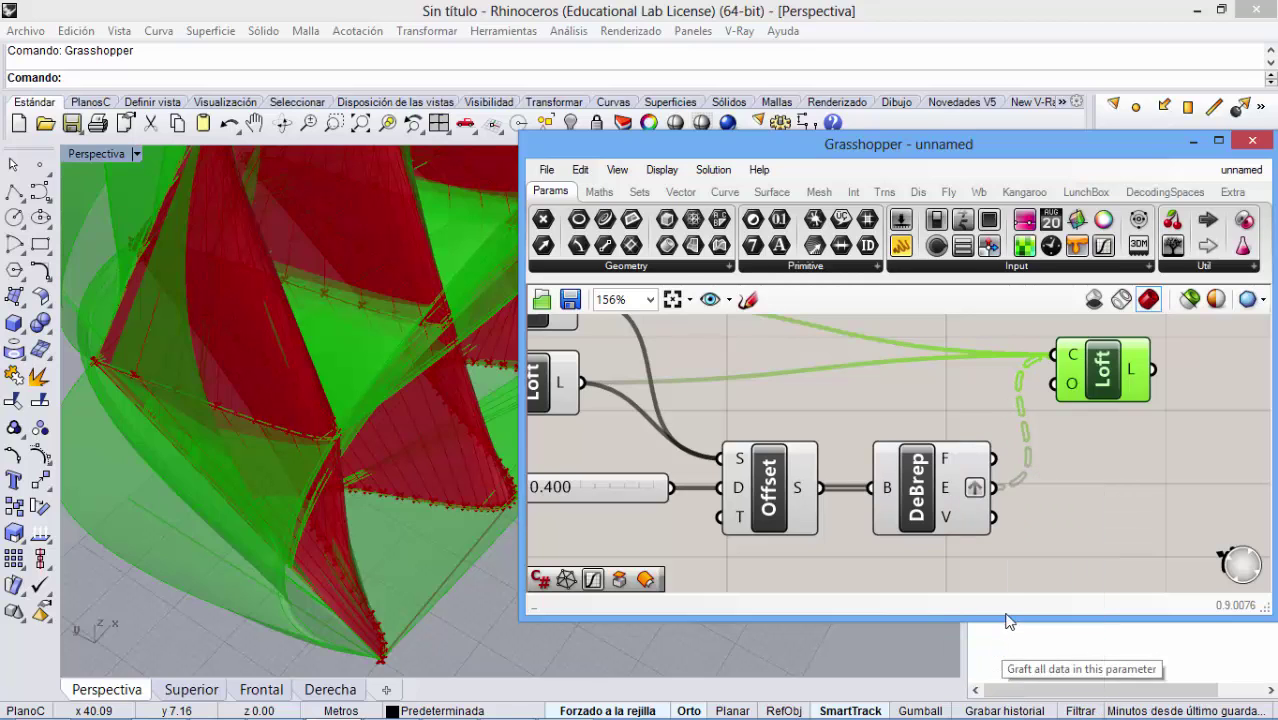
pyautogui.scroll(-2, 940, 482)
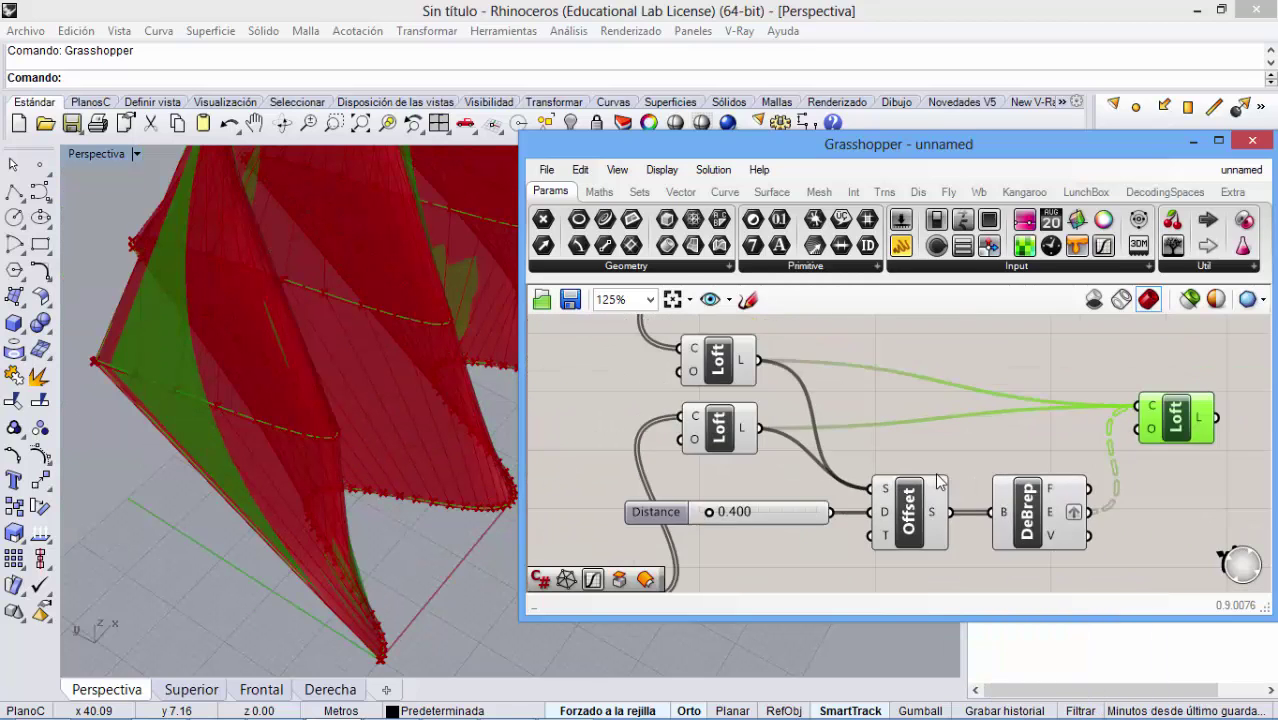
# - Duplicate Deconstruct Brep twice above the original and feed each copy's B input from one of the two original Lofts
pyautogui.scroll(-2, 940, 482)
pyautogui.moveTo(920, 535); pyautogui.dragTo(826, 487)
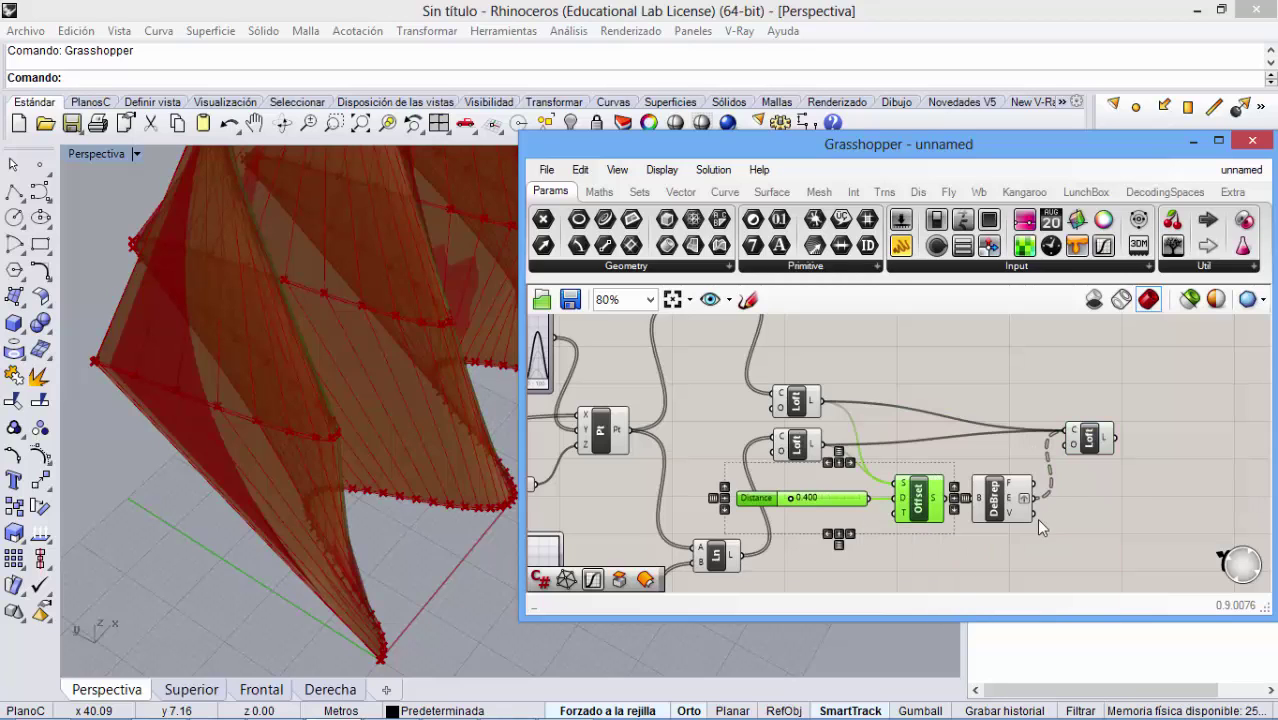
pyautogui.moveTo(1016, 542); pyautogui.dragTo(896, 540)
pyautogui.click(1000, 500)
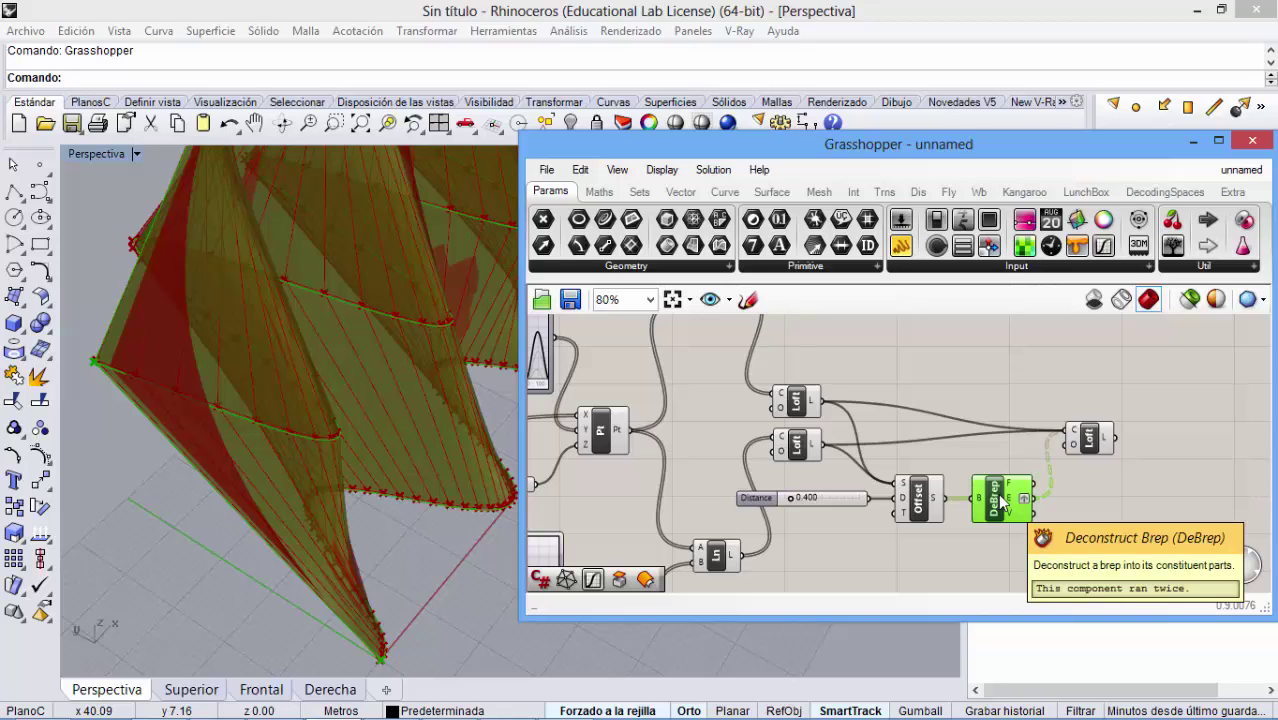
pyautogui.keyDown('alt'); pyautogui.moveTo(1000, 500); pyautogui.dragTo(994, 396); pyautogui.keyUp('alt')
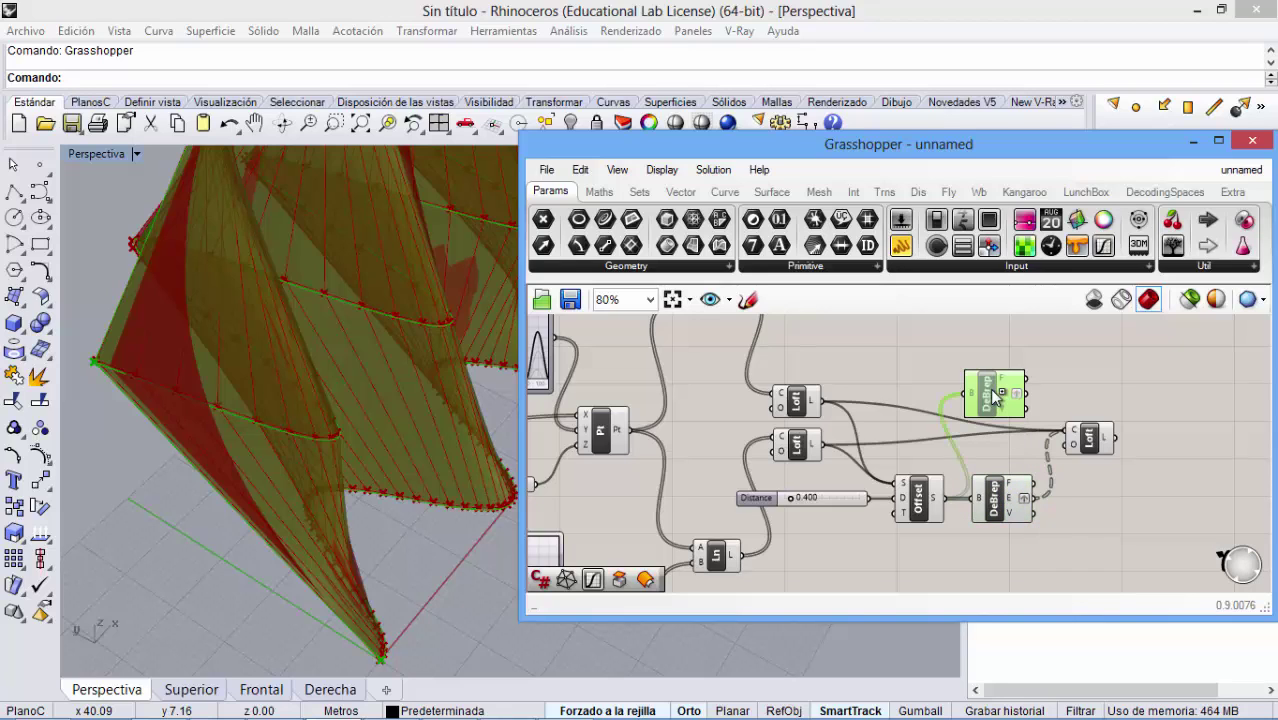
pyautogui.moveTo(823, 401); pyautogui.dragTo(969, 393)
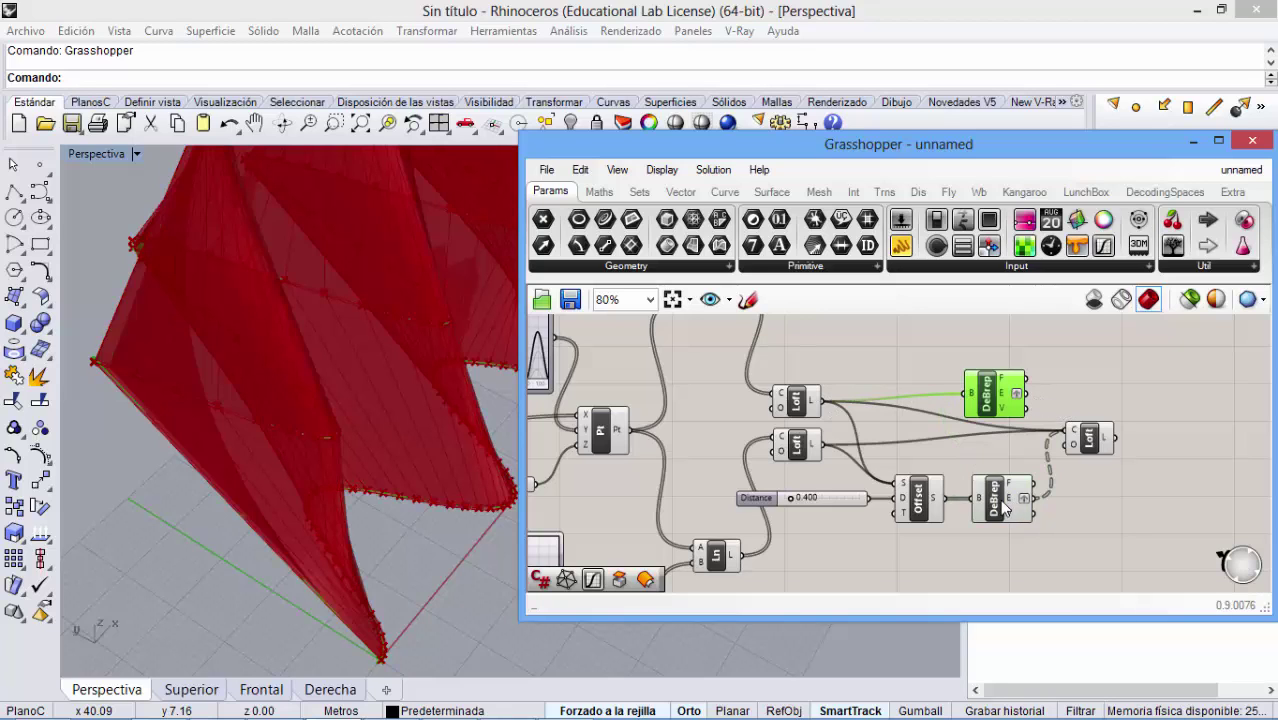
pyautogui.keyDown('alt'); pyautogui.moveTo(1004, 508); pyautogui.dragTo(991, 349); pyautogui.keyUp('alt')
pyautogui.moveTo(830, 452); pyautogui.dragTo(946, 403)
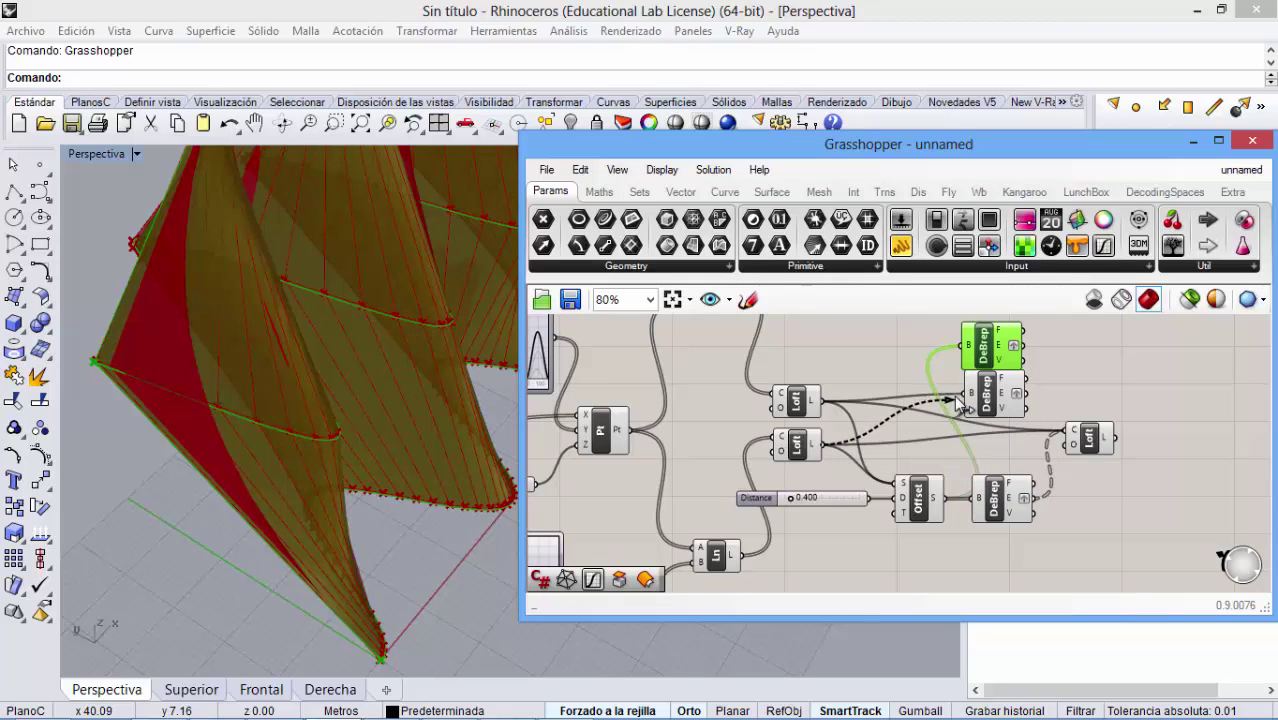
pyautogui.moveTo(821, 401); pyautogui.dragTo(975, 420)
# - Replace the final Loft's direct surface connections with the E outputs of both Deconstruct Brep copies, and wire the original's F output into C
pyautogui.moveTo(1016, 441); pyautogui.dragTo(919, 453, button='right')
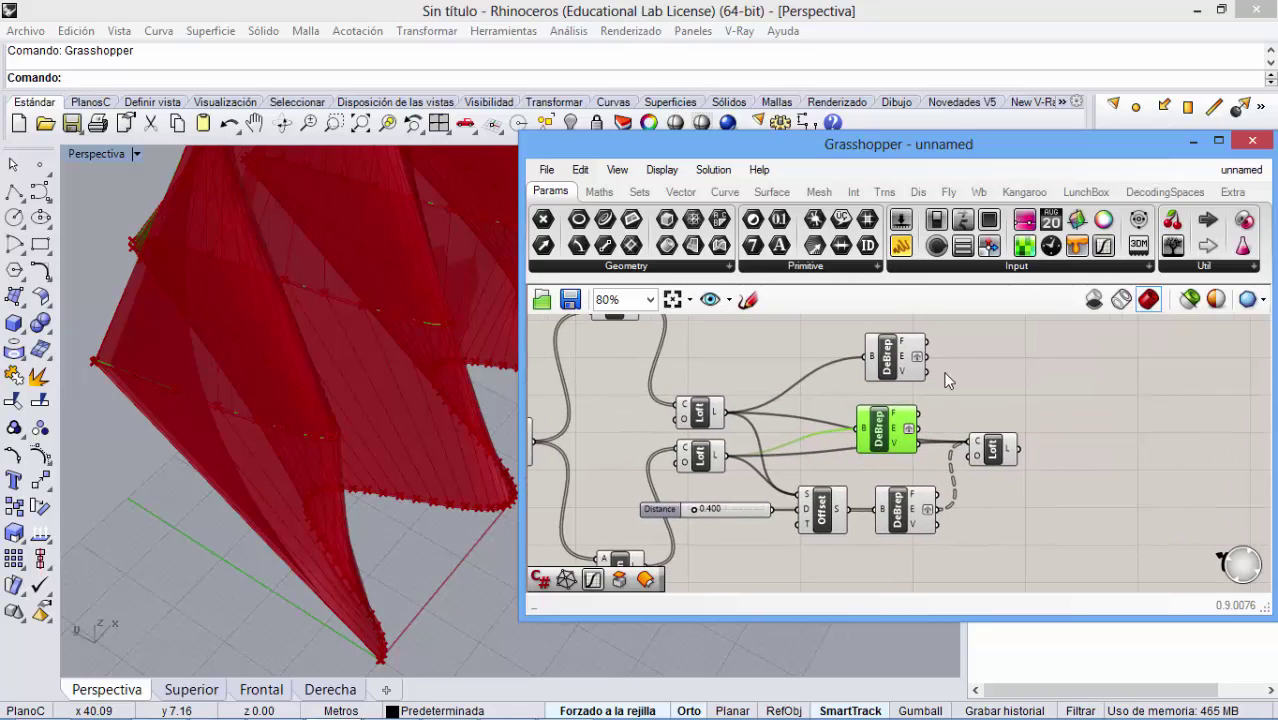
pyautogui.moveTo(927, 356); pyautogui.dragTo(968, 442)
pyautogui.moveTo(937, 493); pyautogui.dragTo(970, 444)
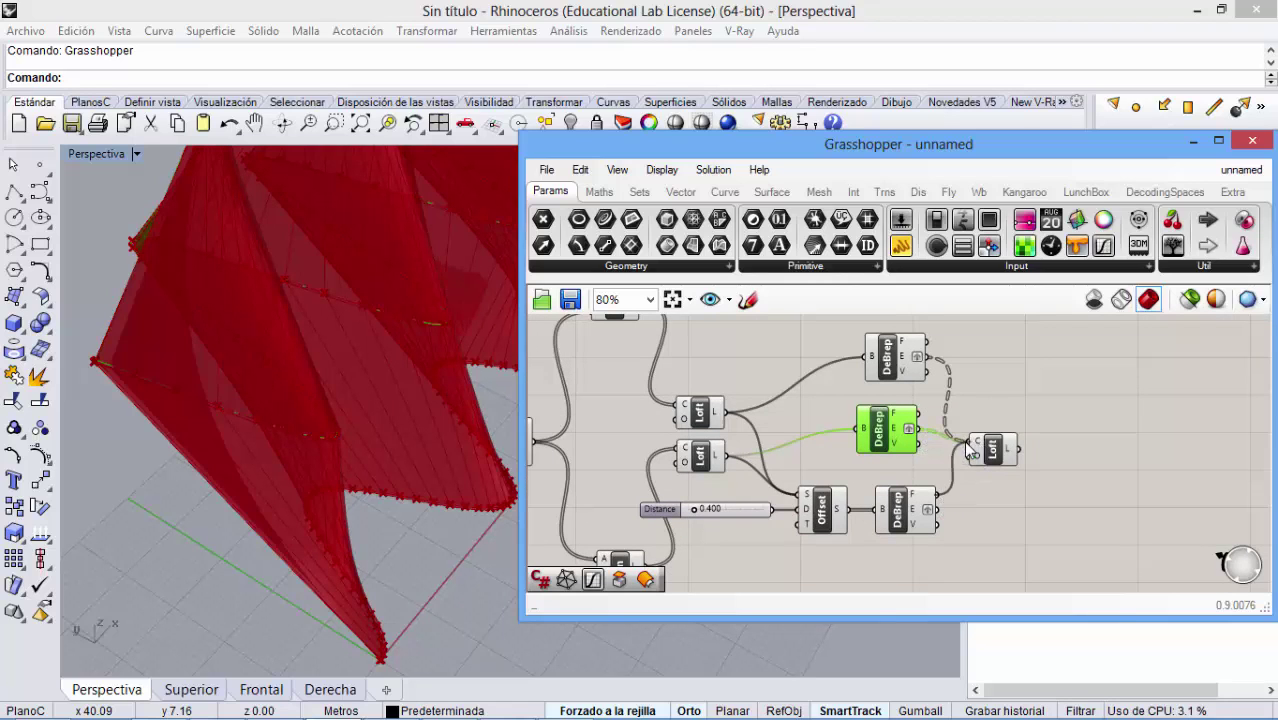
pyautogui.click(998, 458)
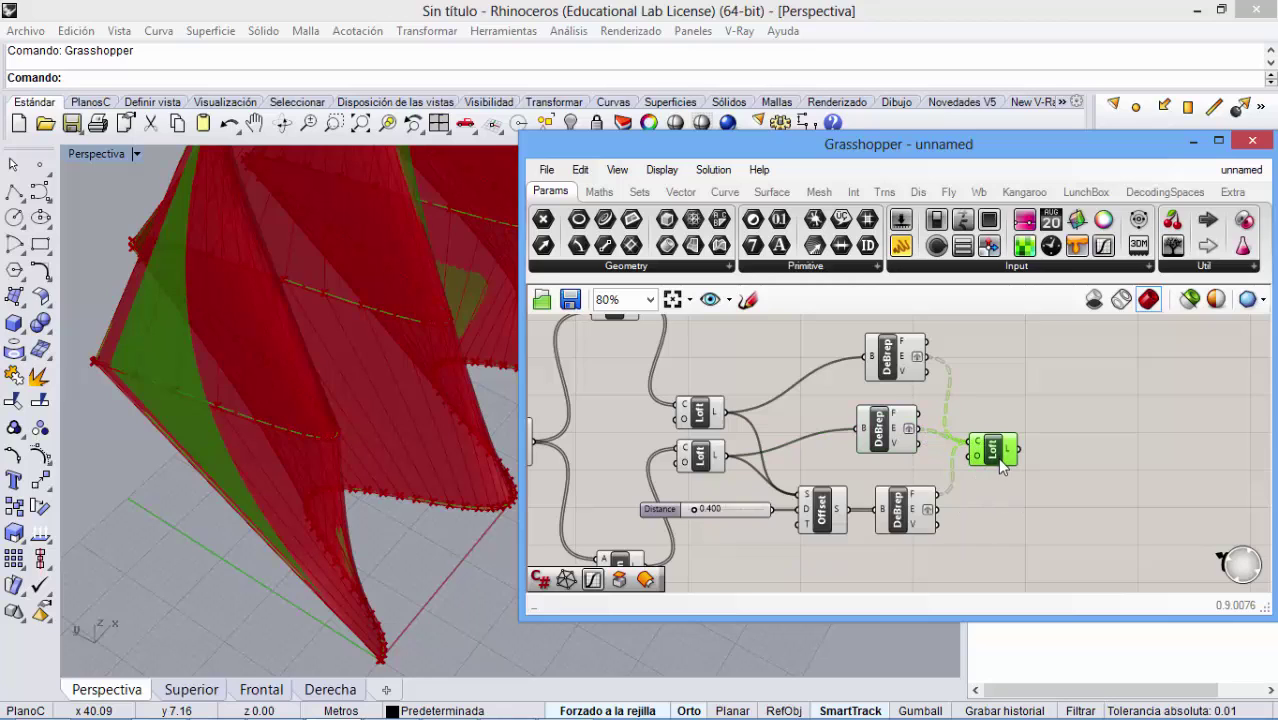
# - Align the three Deconstruct Brep components in a column and highlight the final Loft to check its geometry in the model
pyautogui.moveTo(993, 490); pyautogui.dragTo(976, 511, button='right')
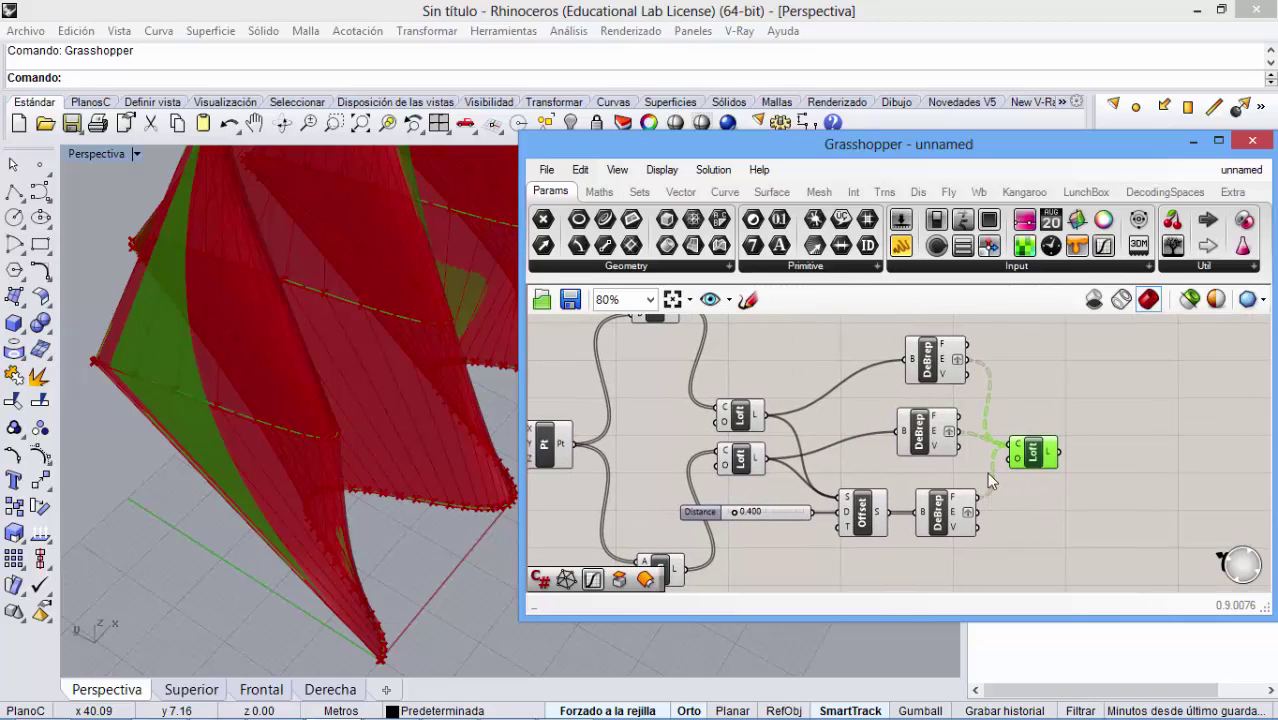
pyautogui.moveTo(940, 490); pyautogui.dragTo(930, 492)
pyautogui.moveTo(928, 432); pyautogui.dragTo(935, 452)
pyautogui.moveTo(935, 370); pyautogui.dragTo(937, 390)
pyautogui.moveTo(414, 508); pyautogui.dragTo(820, 457, button='right')
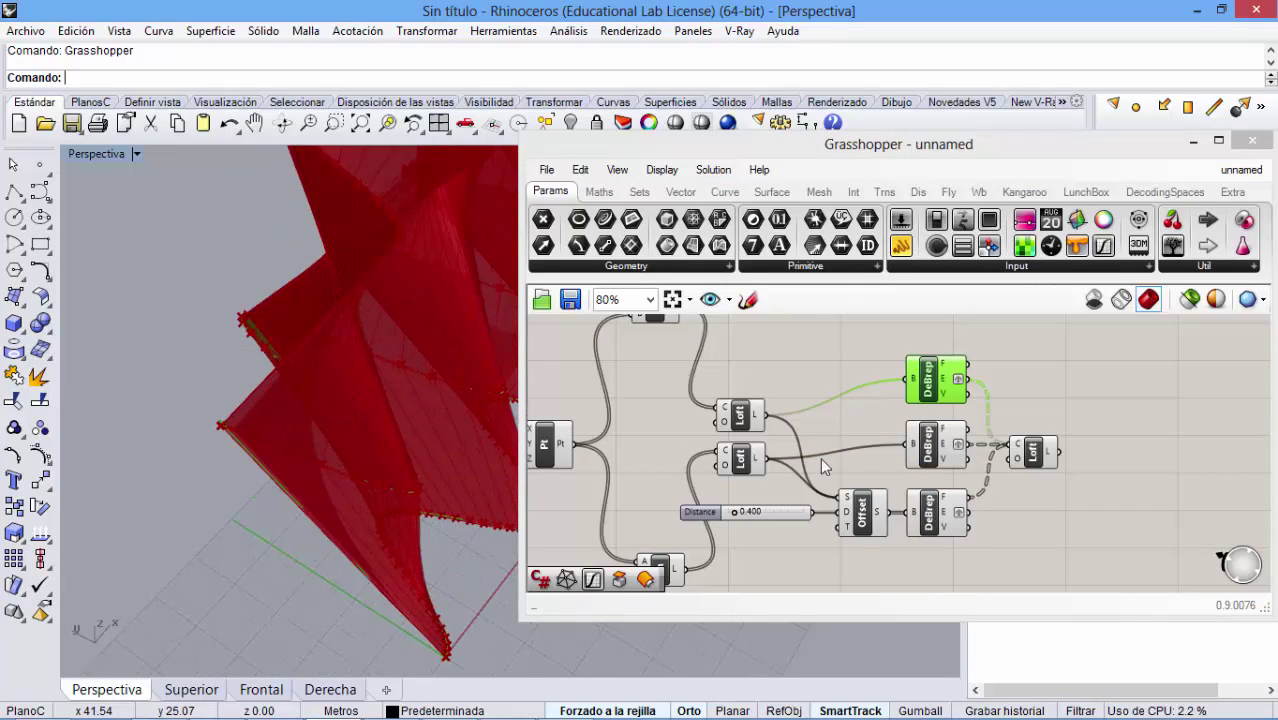
pyautogui.click(1040, 453)
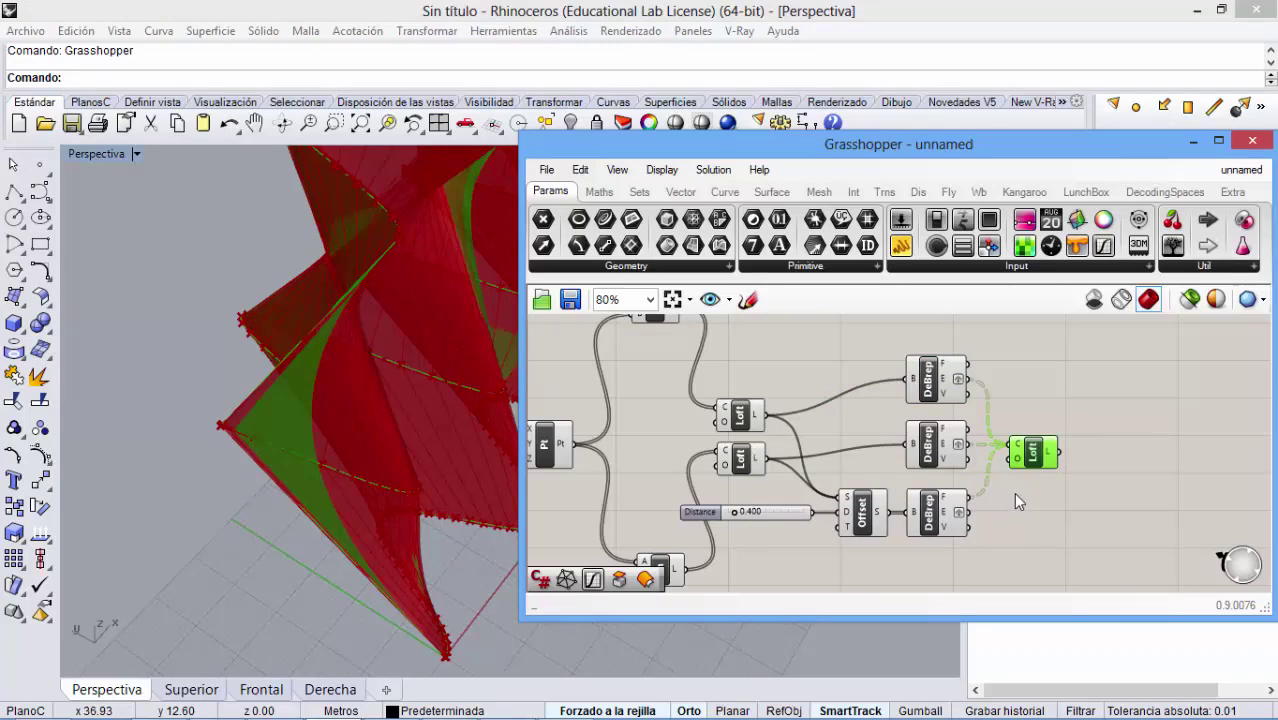
pyautogui.click(1024, 536)
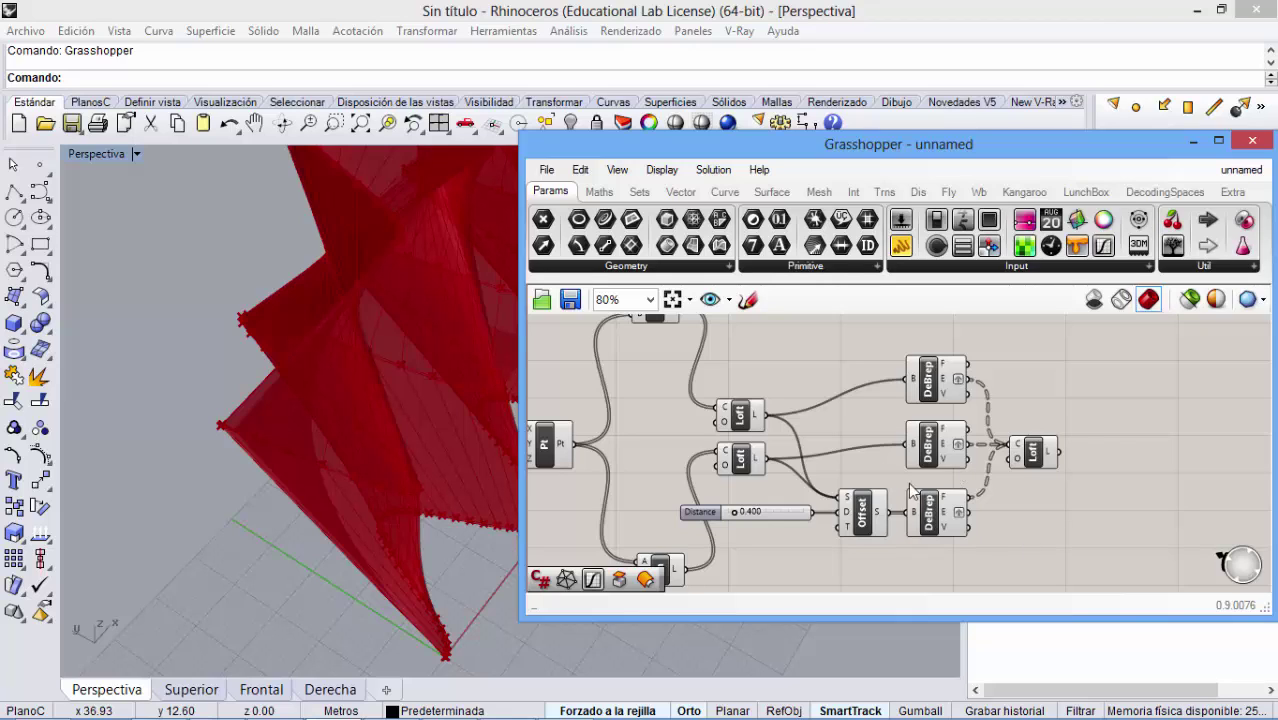
# - Duplicate the Offset component together with its 0.400 Distance slider above the existing pair
pyautogui.moveTo(871, 553); pyautogui.dragTo(766, 497)
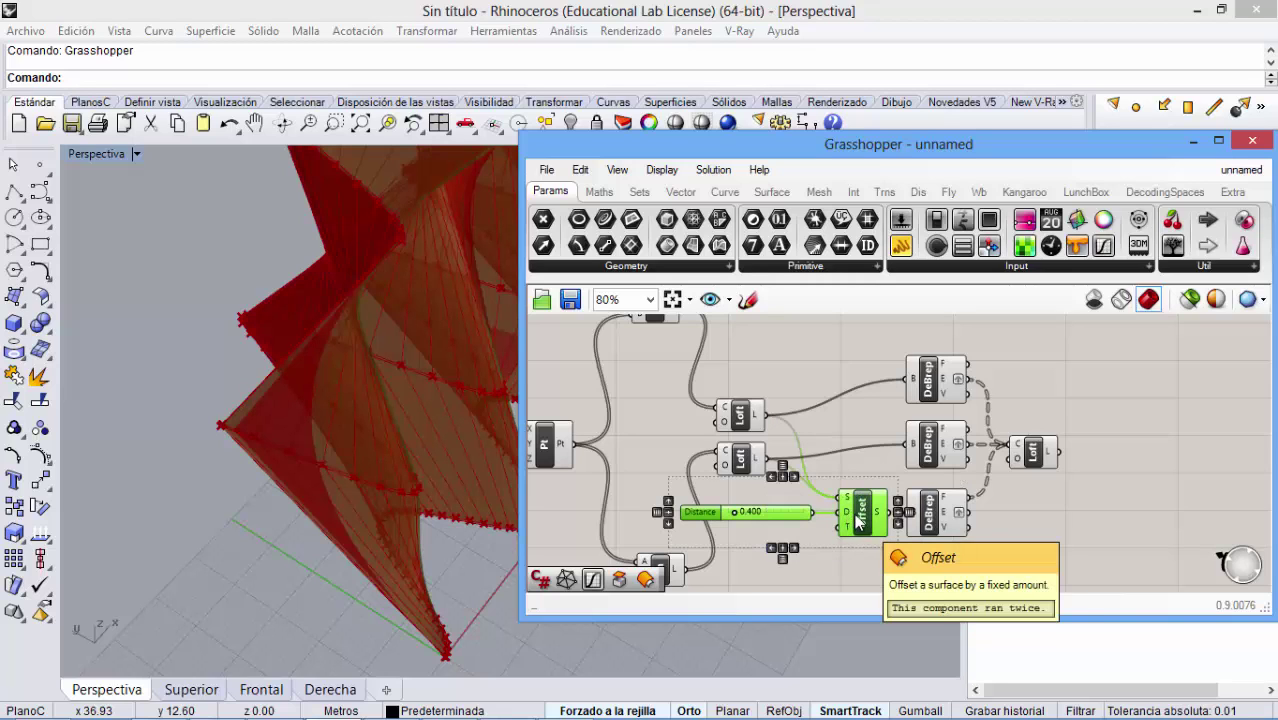
pyautogui.moveTo(858, 520); pyautogui.dragTo(848, 402)
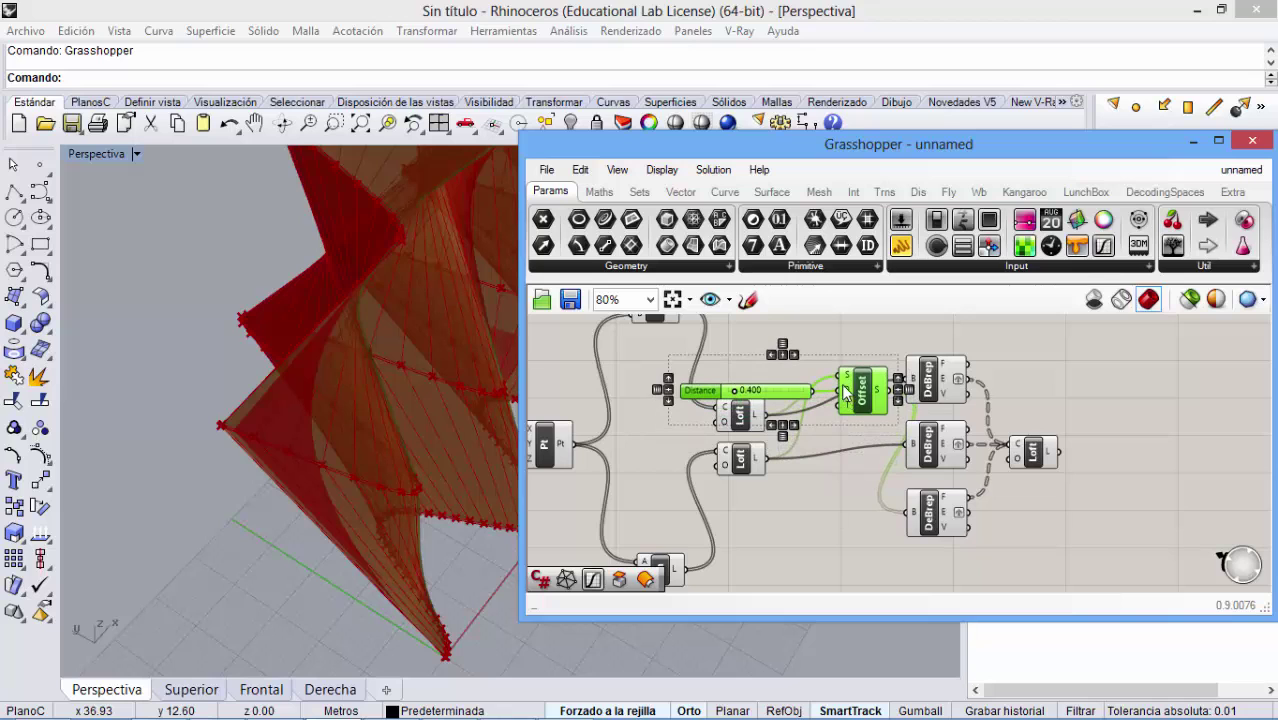
pyautogui.keyDown('alt'); pyautogui.moveTo(845, 393); pyautogui.dragTo(845, 513); pyautogui.keyUp('alt')
pyautogui.click(858, 398)
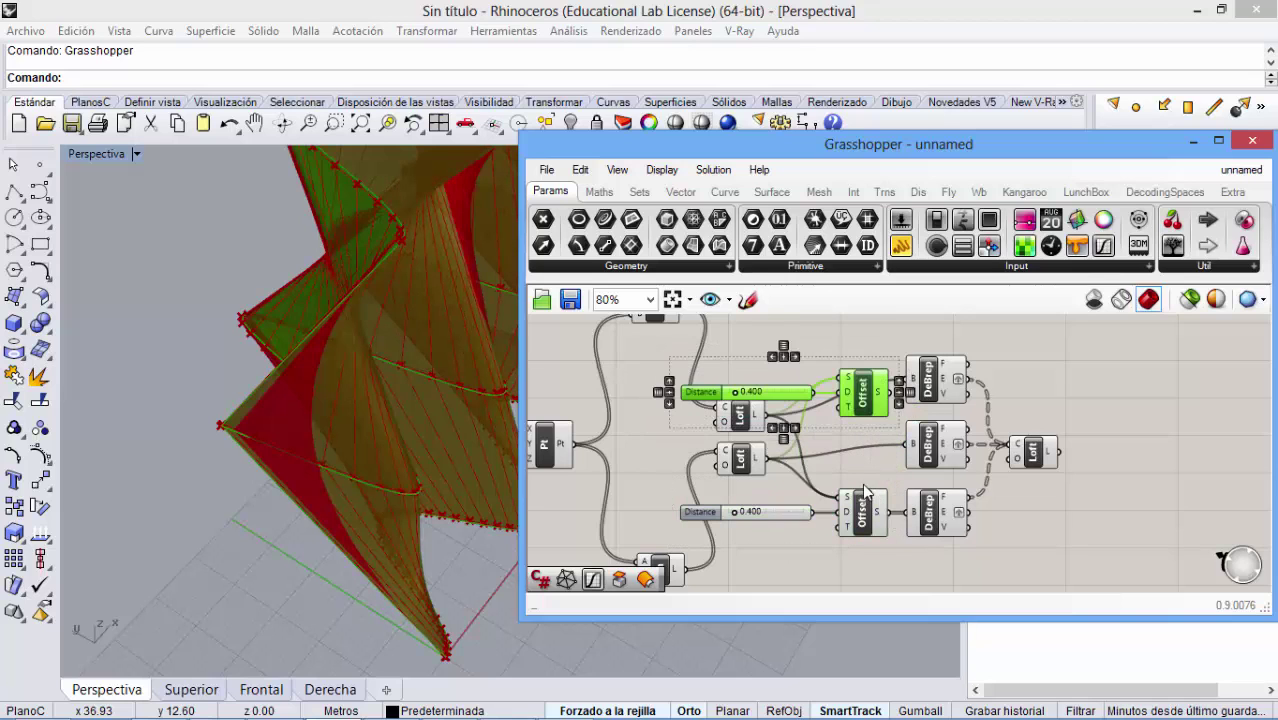
# - Move the Deconstruct Breps and final Loft farther from the offsets, and shift the copied Offset and its slider clear of the original Lofts
pyautogui.moveTo(865, 490); pyautogui.dragTo(834, 510, button='right')
pyautogui.moveTo(1042, 566); pyautogui.dragTo(905, 372)
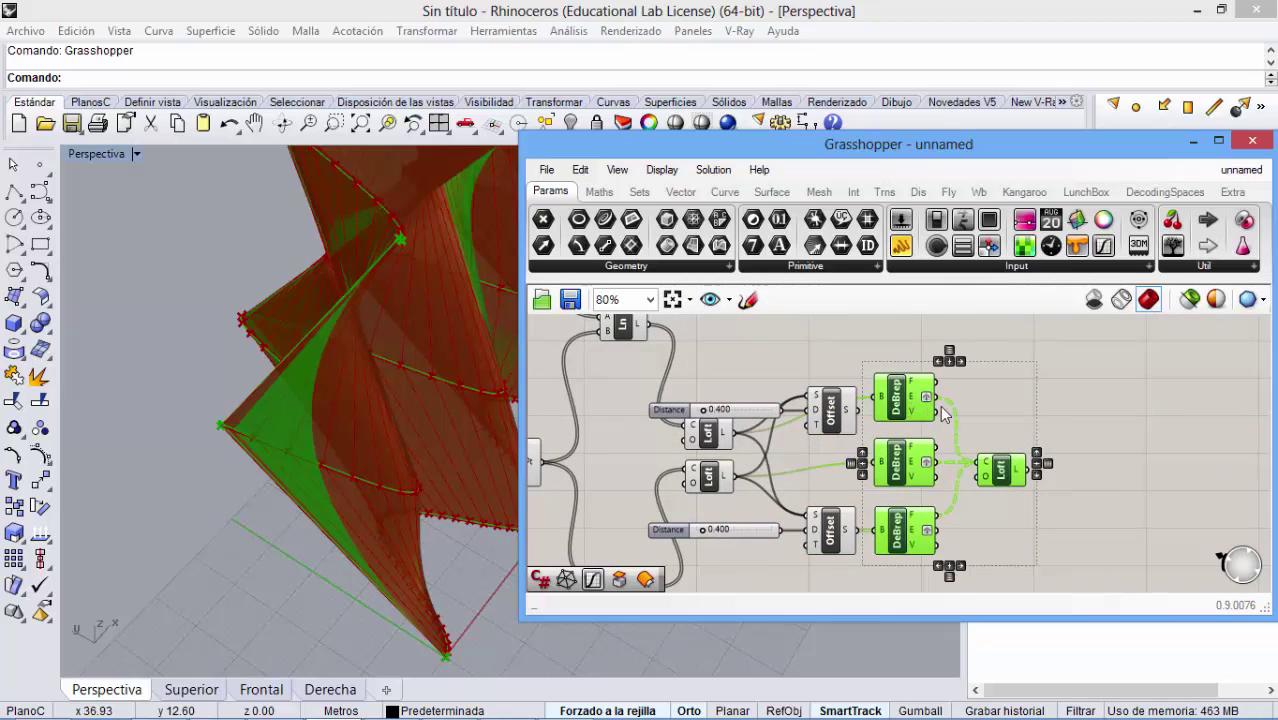
pyautogui.moveTo(943, 415); pyautogui.dragTo(1086, 415)
pyautogui.click(830, 410)
pyautogui.moveTo(830, 410); pyautogui.dragTo(912, 407)
pyautogui.moveTo(754, 413); pyautogui.dragTo(845, 418)
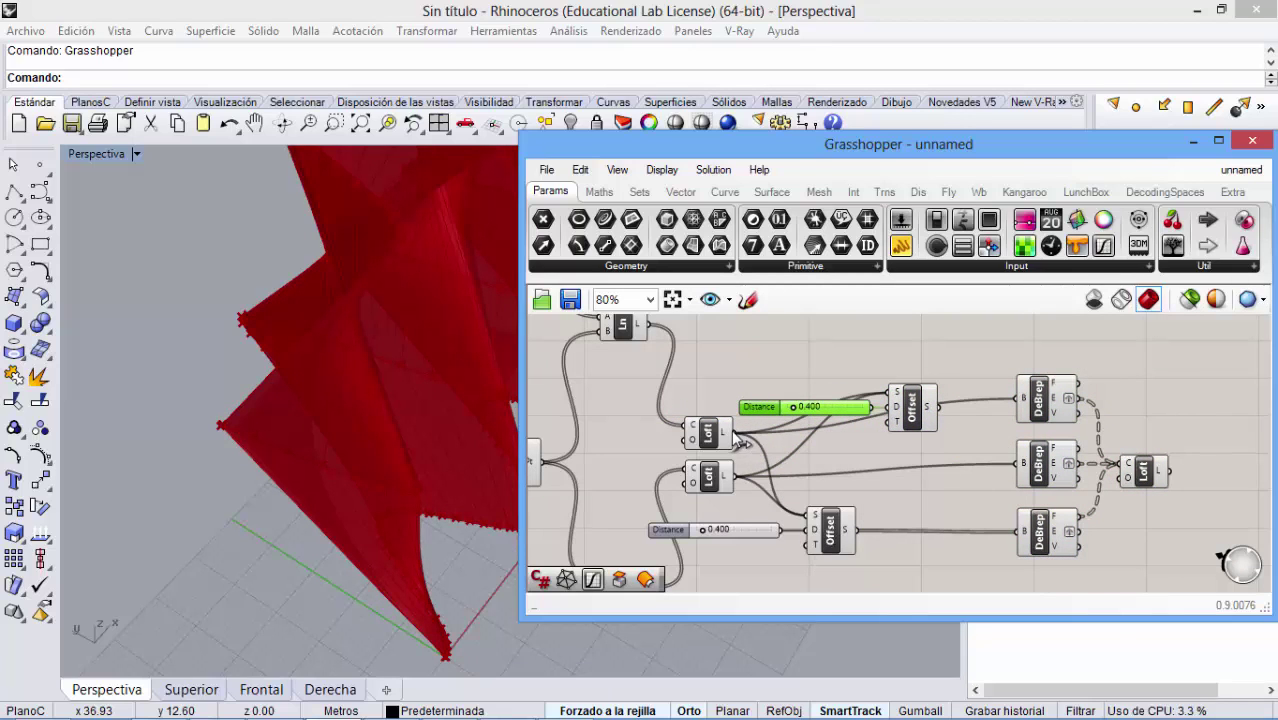
# - Feed the copied Offset from the upper Loft alone and connect its output to the uppermost Deconstruct Brep
pyautogui.moveTo(735, 433); pyautogui.dragTo(894, 362)
pyautogui.moveTo(826, 414); pyautogui.dragTo(806, 376)
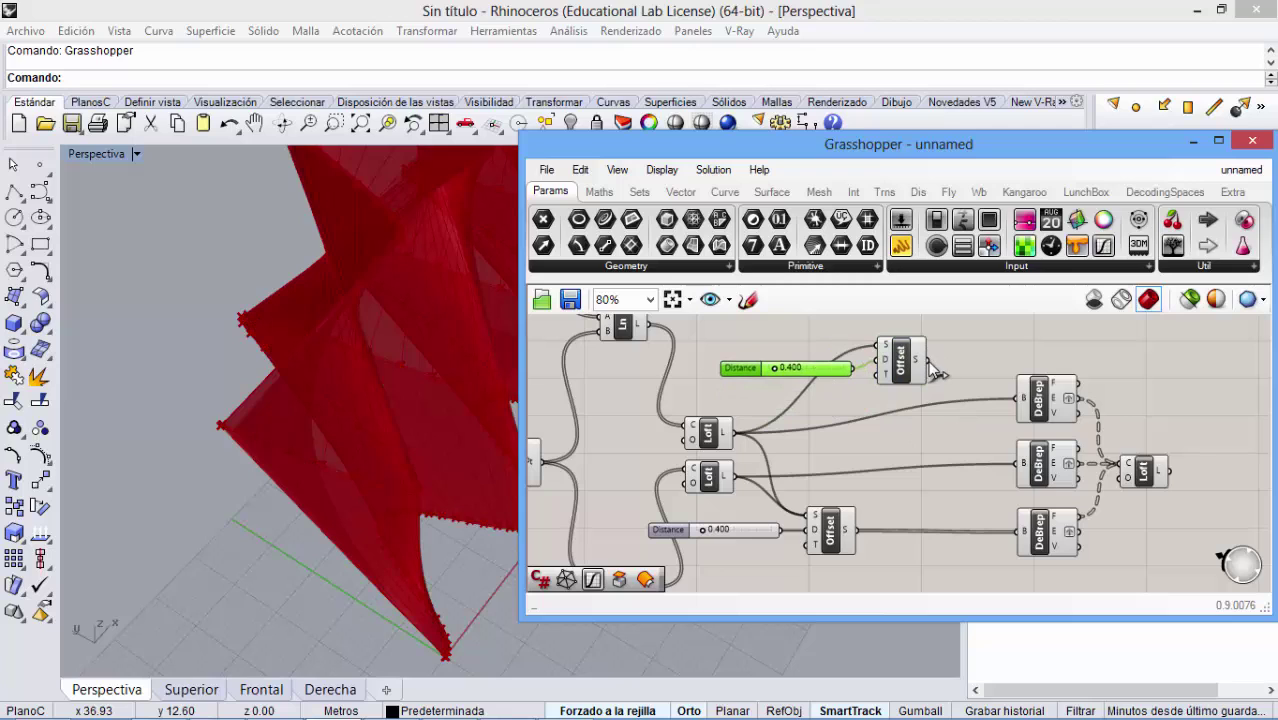
pyautogui.moveTo(1014, 402); pyautogui.dragTo(1018, 398)
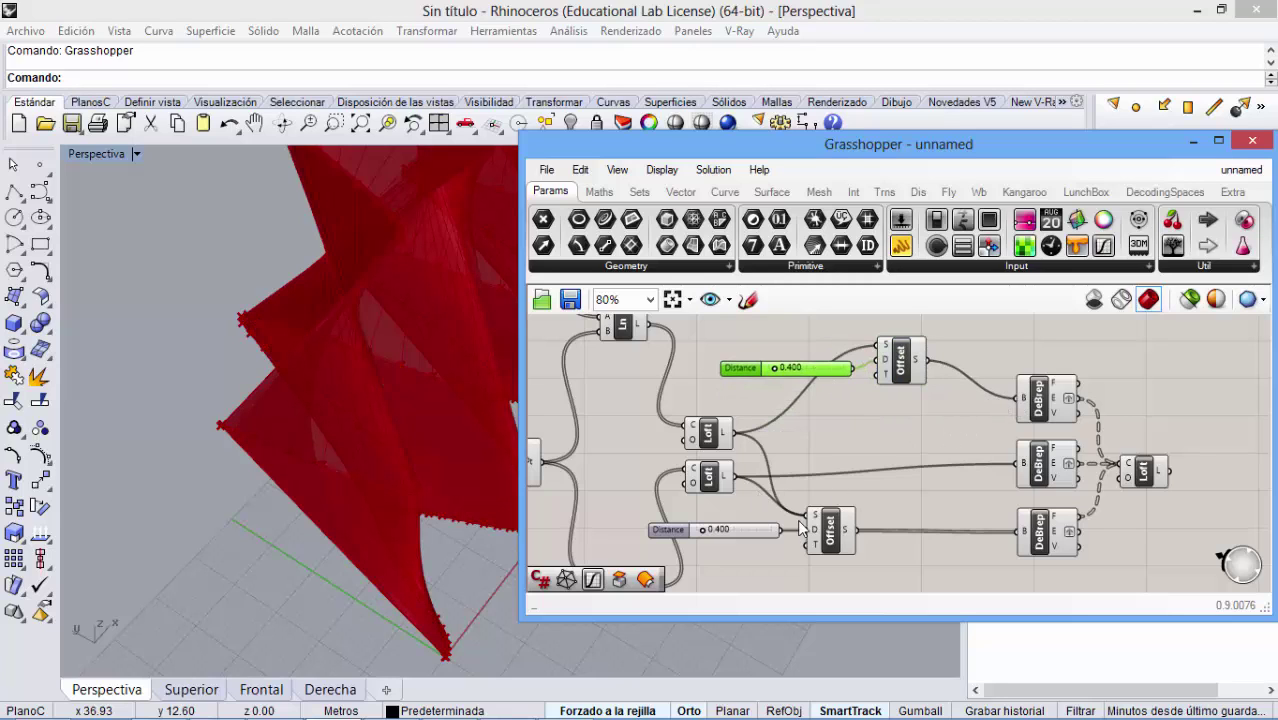
# - Feed the lower Offset from the lower Loft alone and arrange both components beside their Distance slider
pyautogui.moveTo(828, 530); pyautogui.dragTo(903, 485)
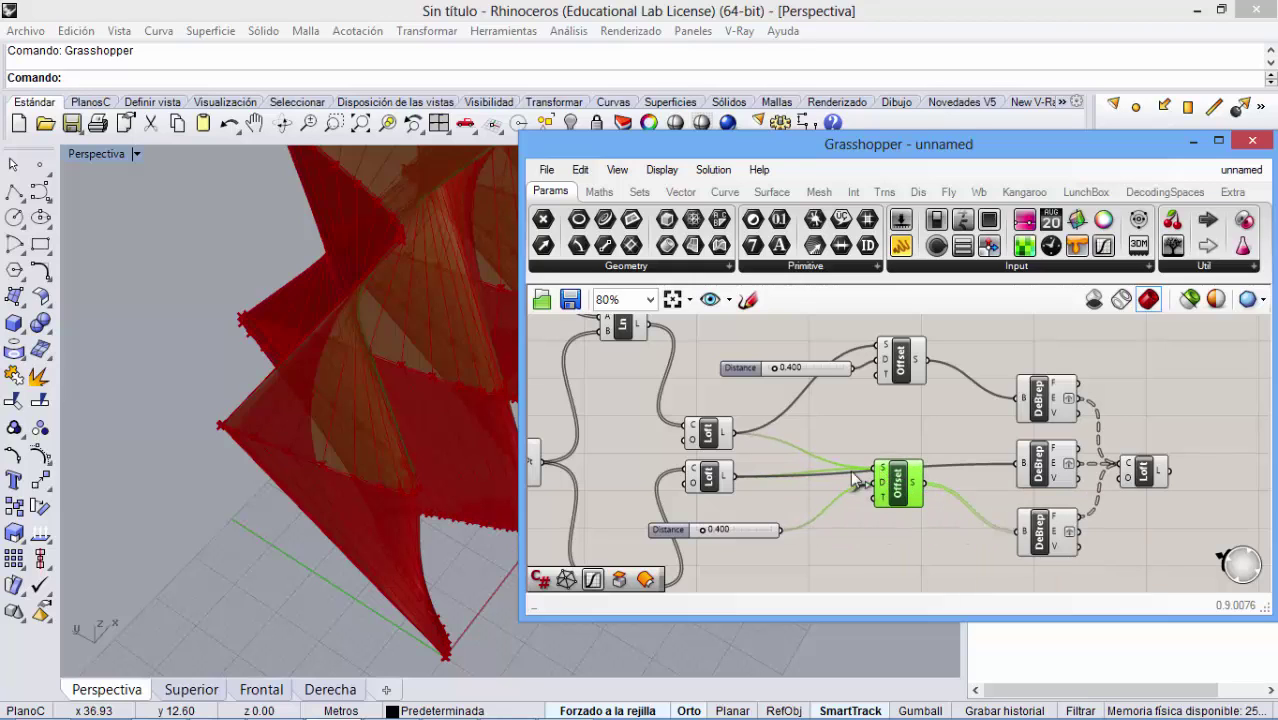
pyautogui.moveTo(906, 492); pyautogui.dragTo(899, 503)
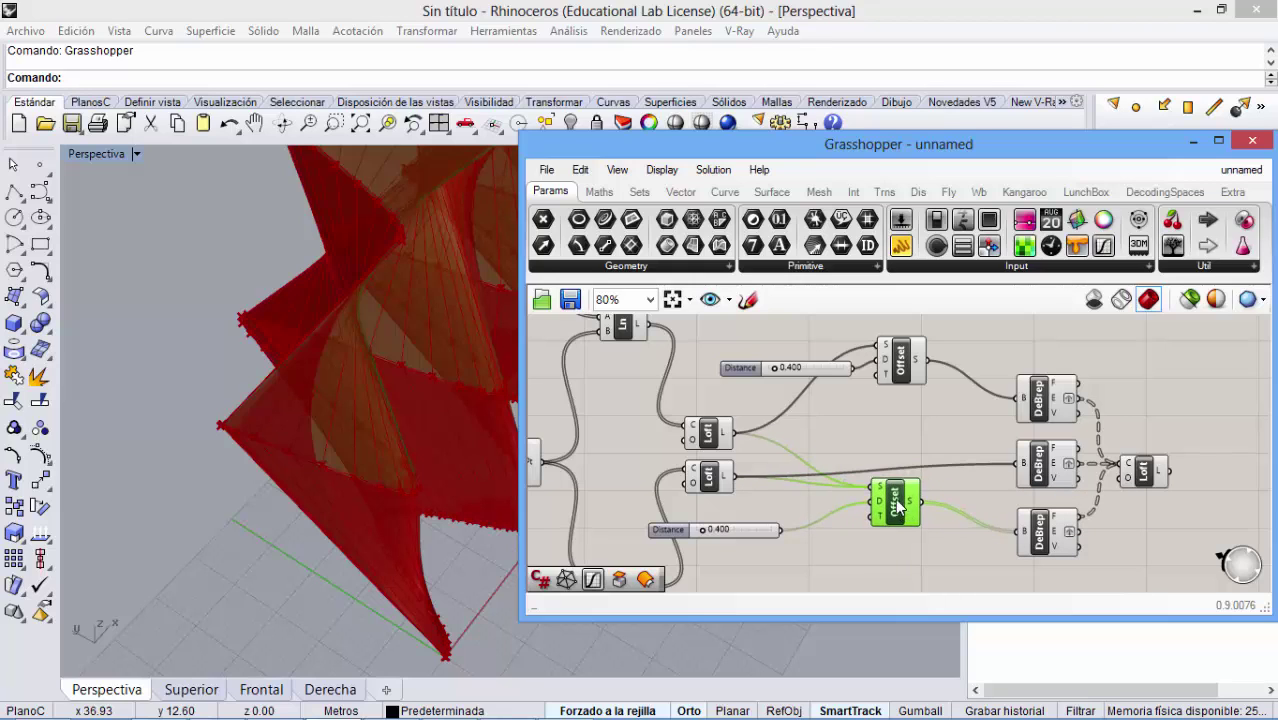
pyautogui.click(747, 483)
pyautogui.moveTo(738, 479); pyautogui.dragTo(891, 512)
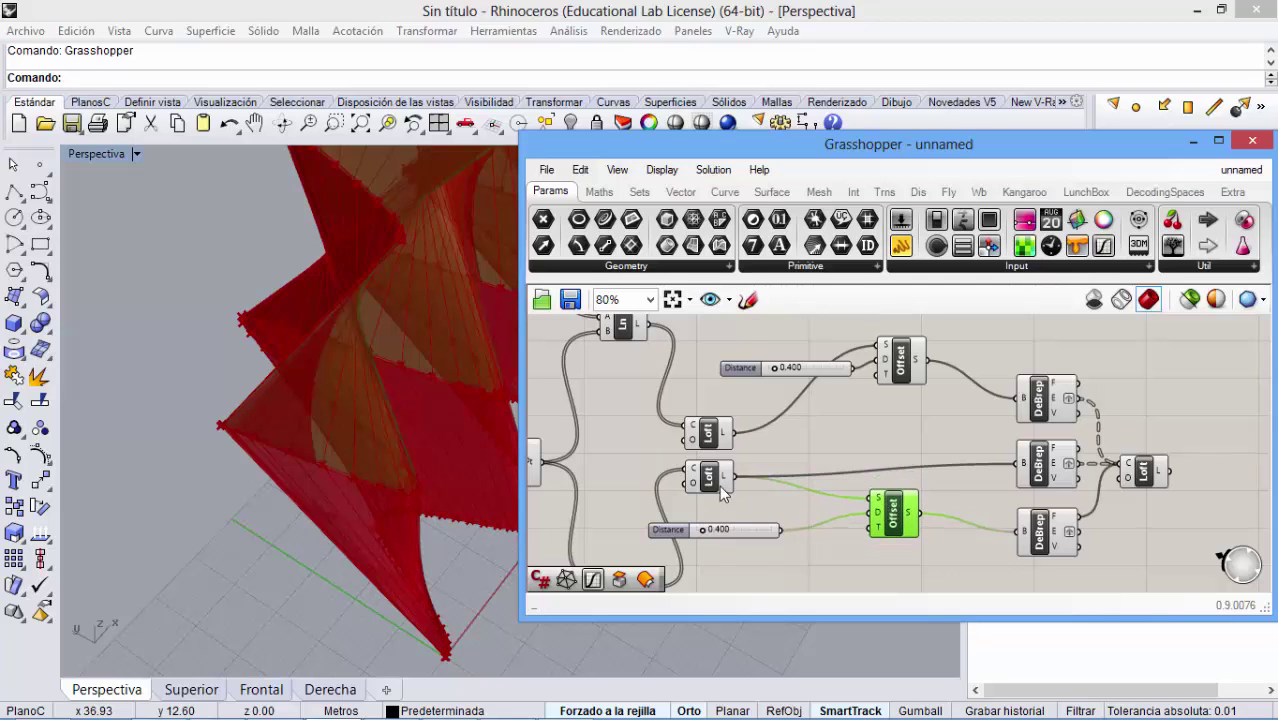
pyautogui.moveTo(718, 480); pyautogui.dragTo(718, 503)
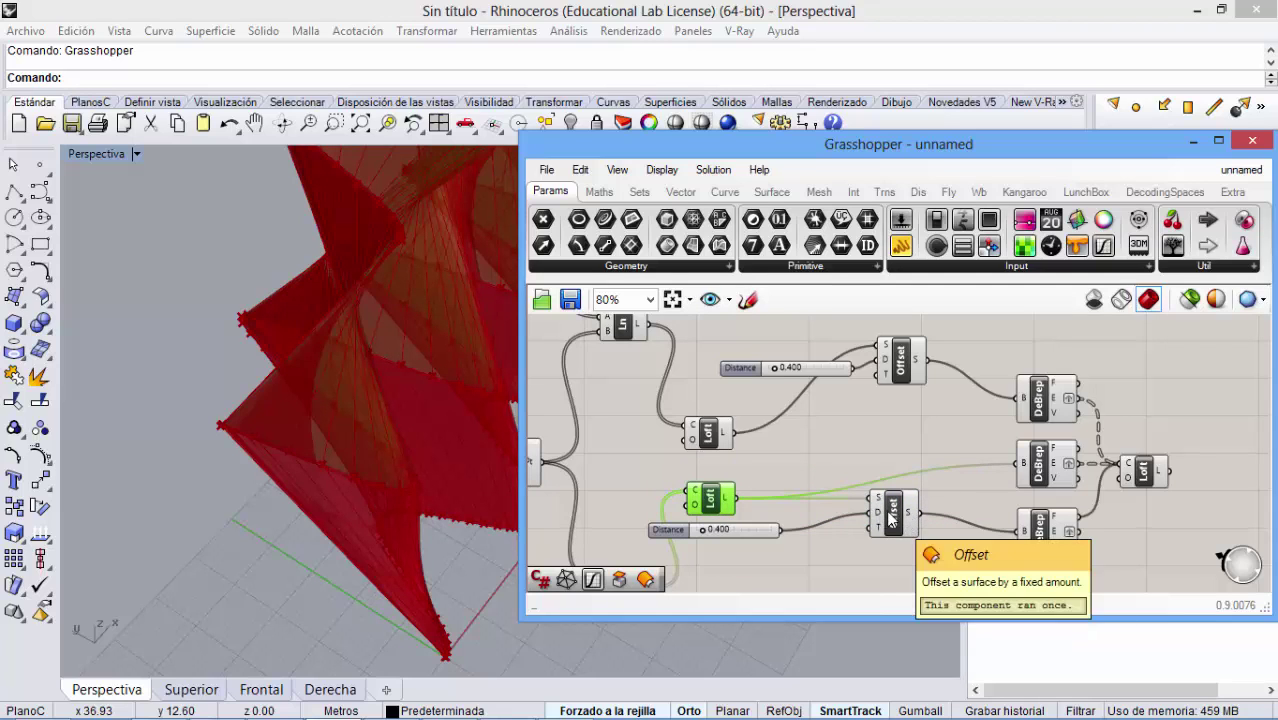
pyautogui.moveTo(889, 515); pyautogui.dragTo(822, 524)
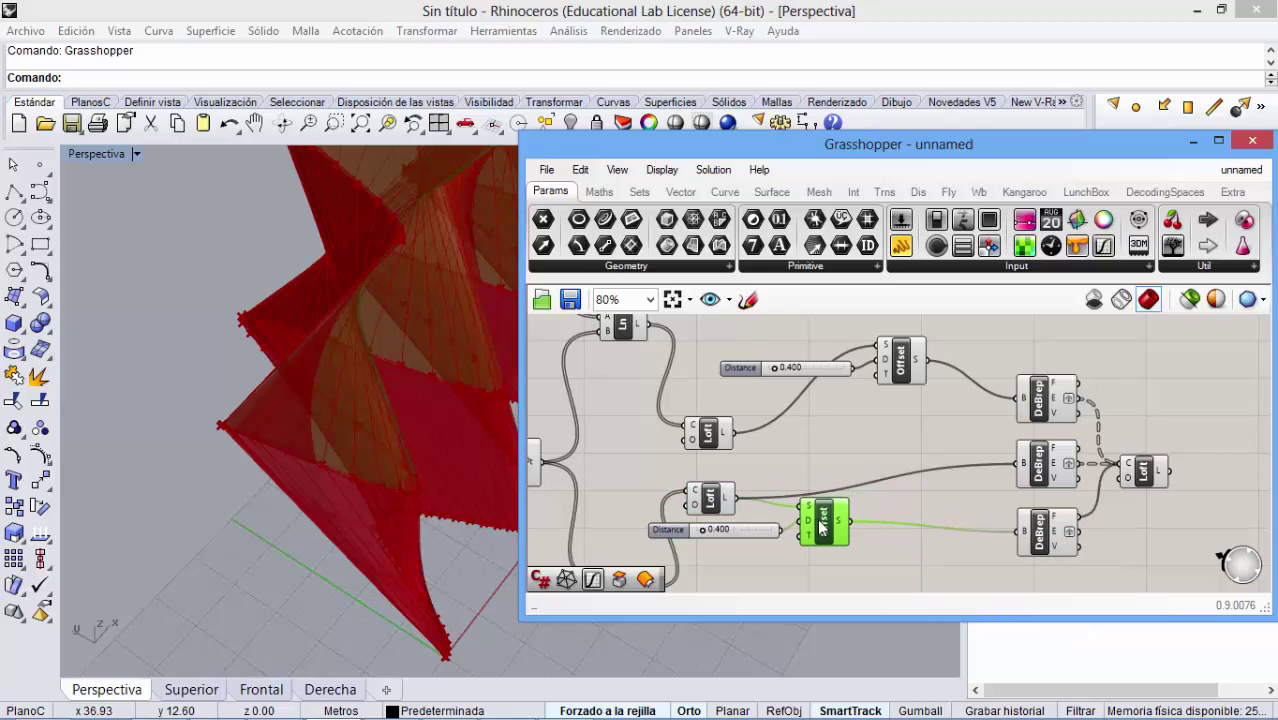
# - Highlight the two original Lofts and the upper Offset in turn, examining from several angles which part of the model each one covers
pyautogui.click(718, 510)
pyautogui.moveTo(512, 497); pyautogui.dragTo(442, 402, button='right')
pyautogui.click(708, 432)
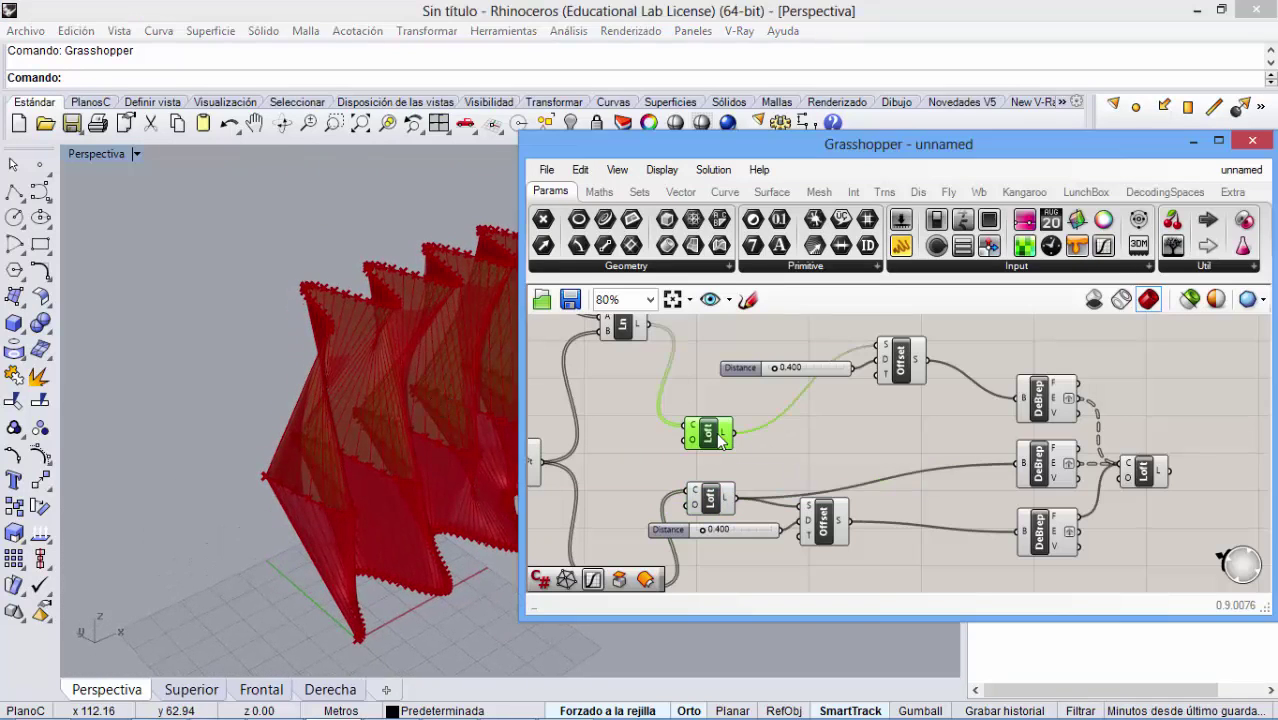
pyautogui.moveTo(410, 556); pyautogui.dragTo(489, 478, button='right')
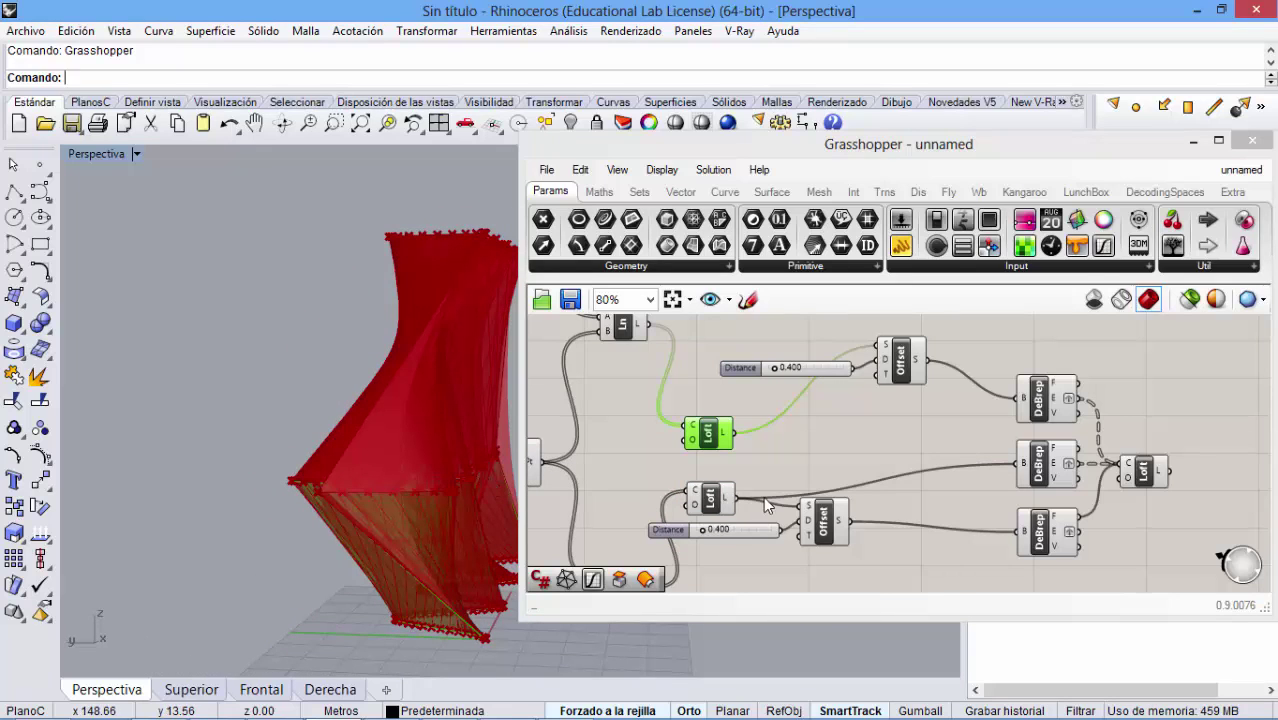
pyautogui.click(732, 505)
pyautogui.click(722, 503)
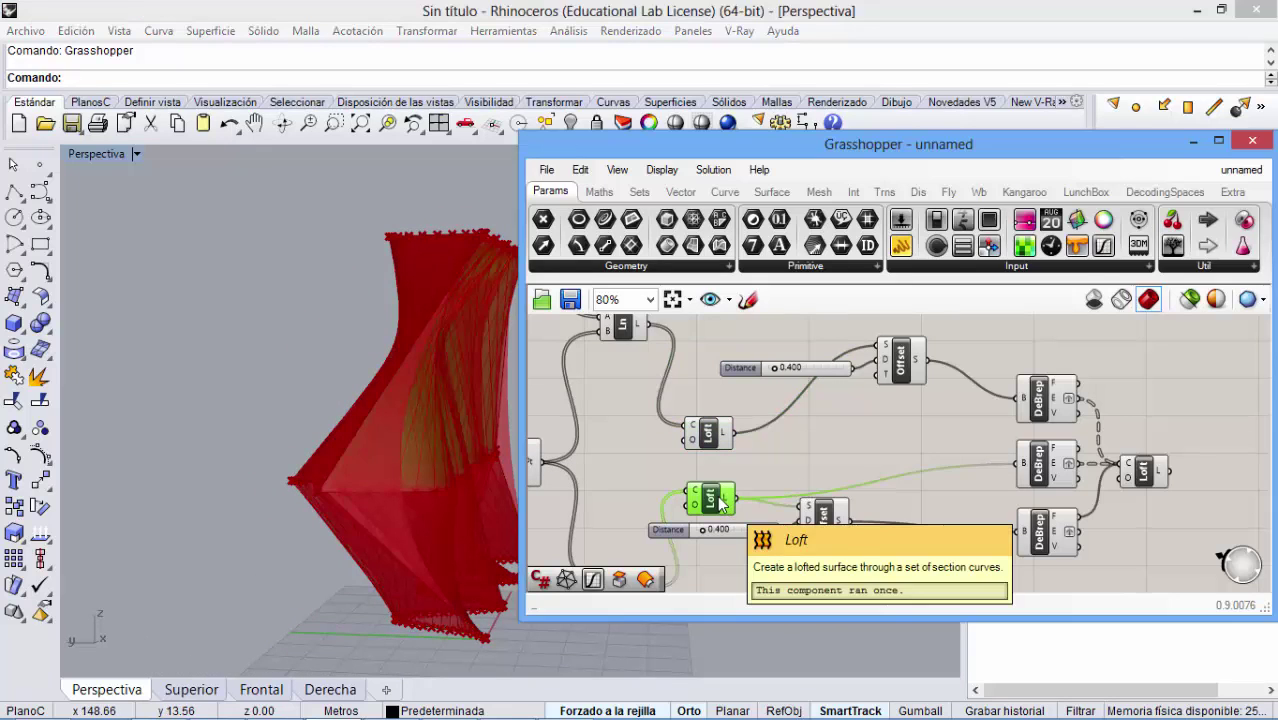
pyautogui.click(714, 440)
pyautogui.click(893, 376)
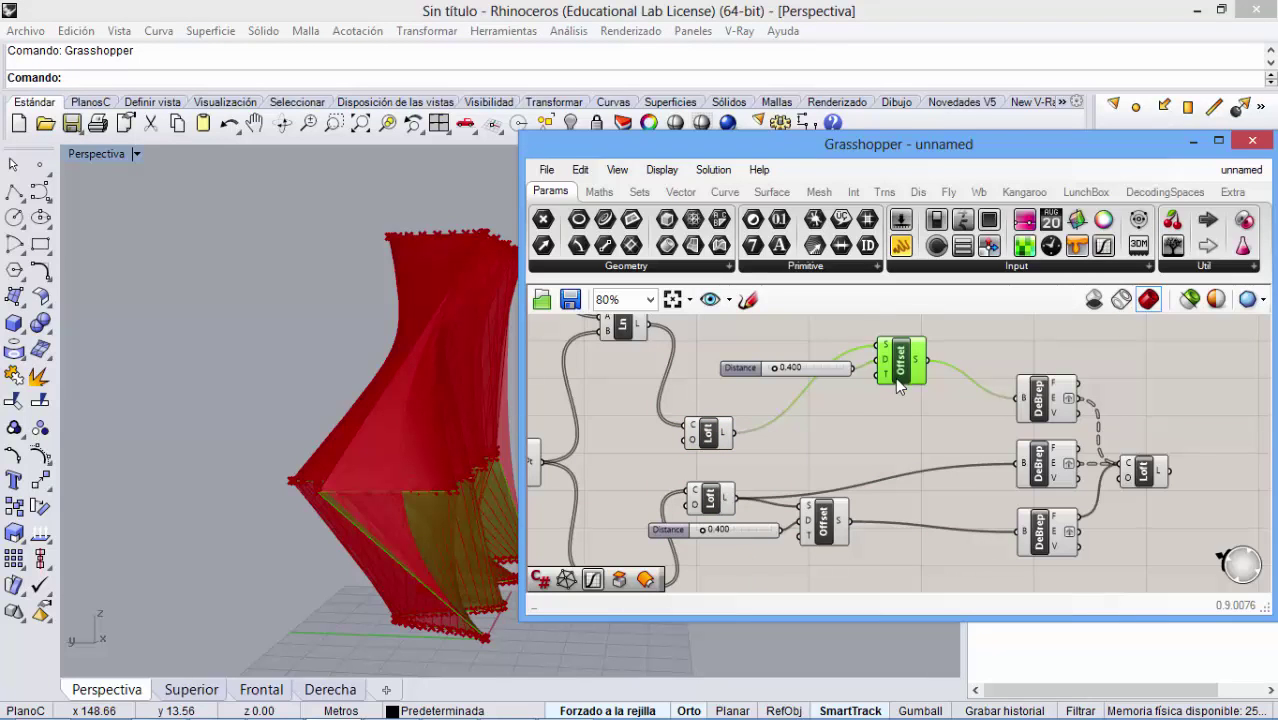
pyautogui.moveTo(897, 381); pyautogui.dragTo(907, 380)
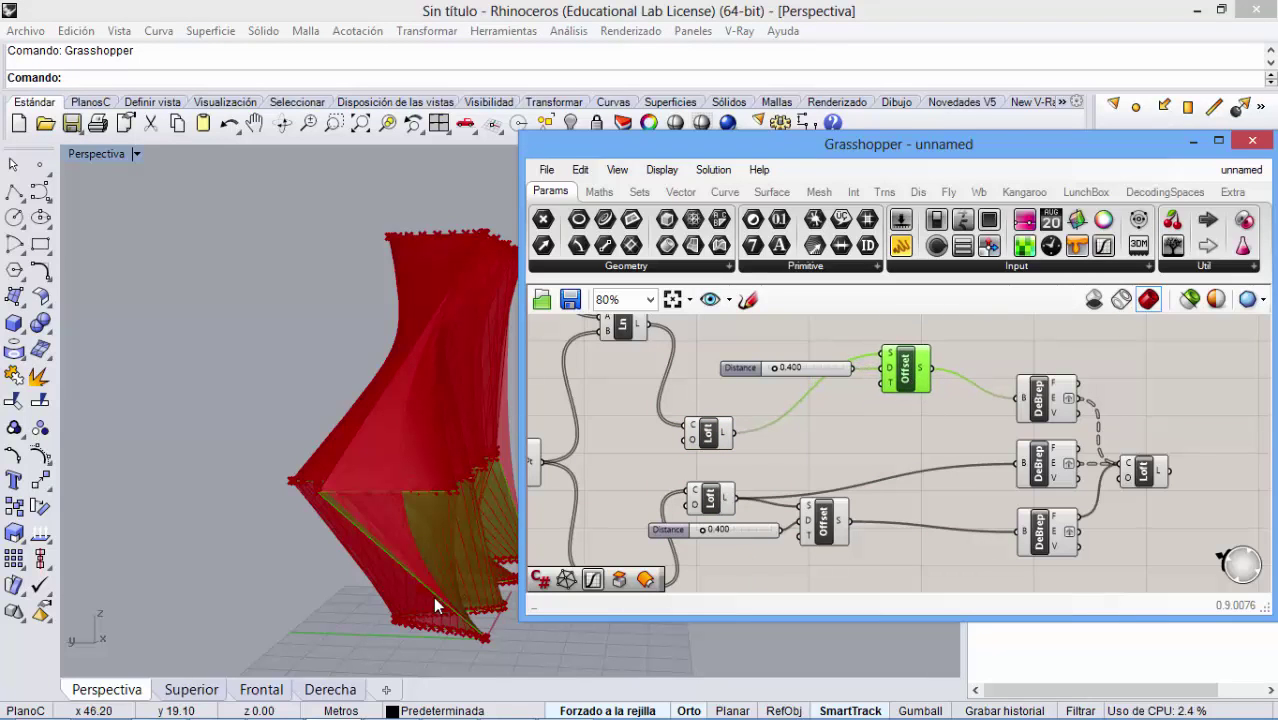
# - Reposition the lower Offset between the lower Loft and its Deconstruct Brep, with its Distance slider set close beside it
pyautogui.moveTo(823, 521); pyautogui.dragTo(915, 515)
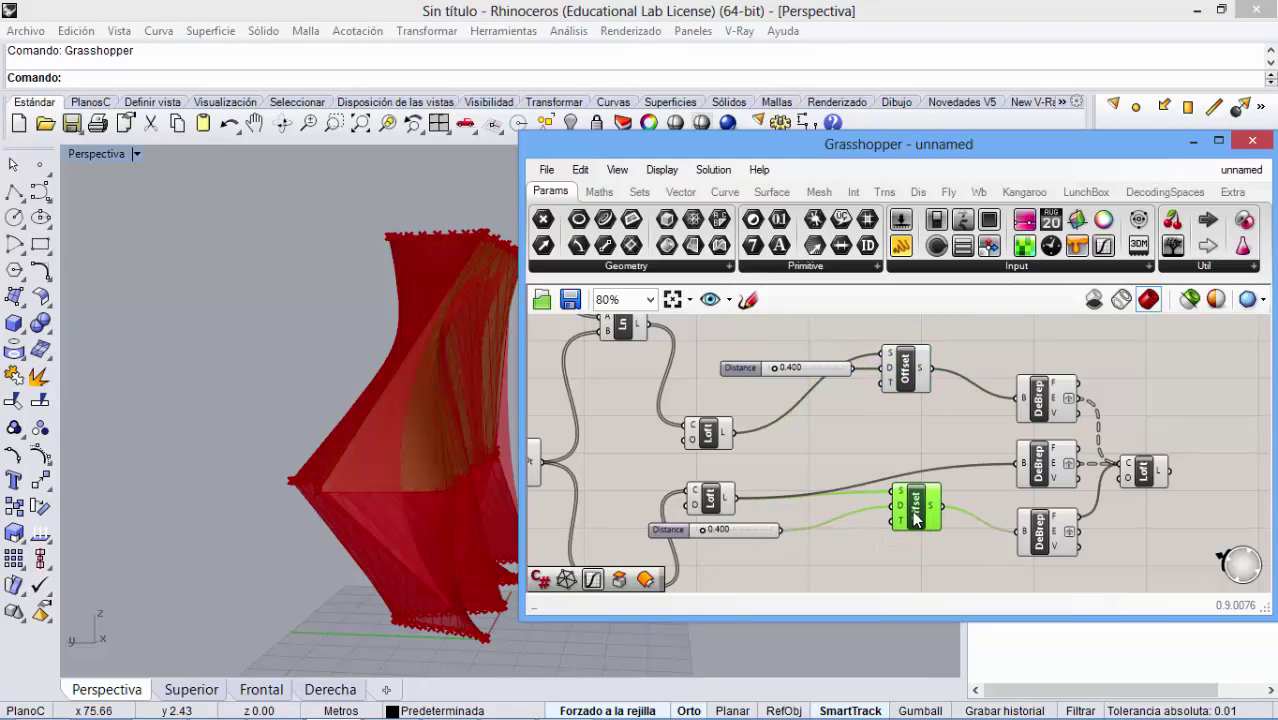
pyautogui.moveTo(755, 535); pyautogui.dragTo(853, 509)
pyautogui.moveTo(815, 374)
pyautogui.mouseDown()
pyautogui.moveTo(836, 363)
pyautogui.moveTo(823, 367)
pyautogui.mouseUp()
pyautogui.moveTo(917, 512); pyautogui.dragTo(851, 519)
pyautogui.moveTo(917, 510); pyautogui.dragTo(875, 492, button='right')
pyautogui.moveTo(957, 403); pyautogui.dragTo(907, 435, button='right')
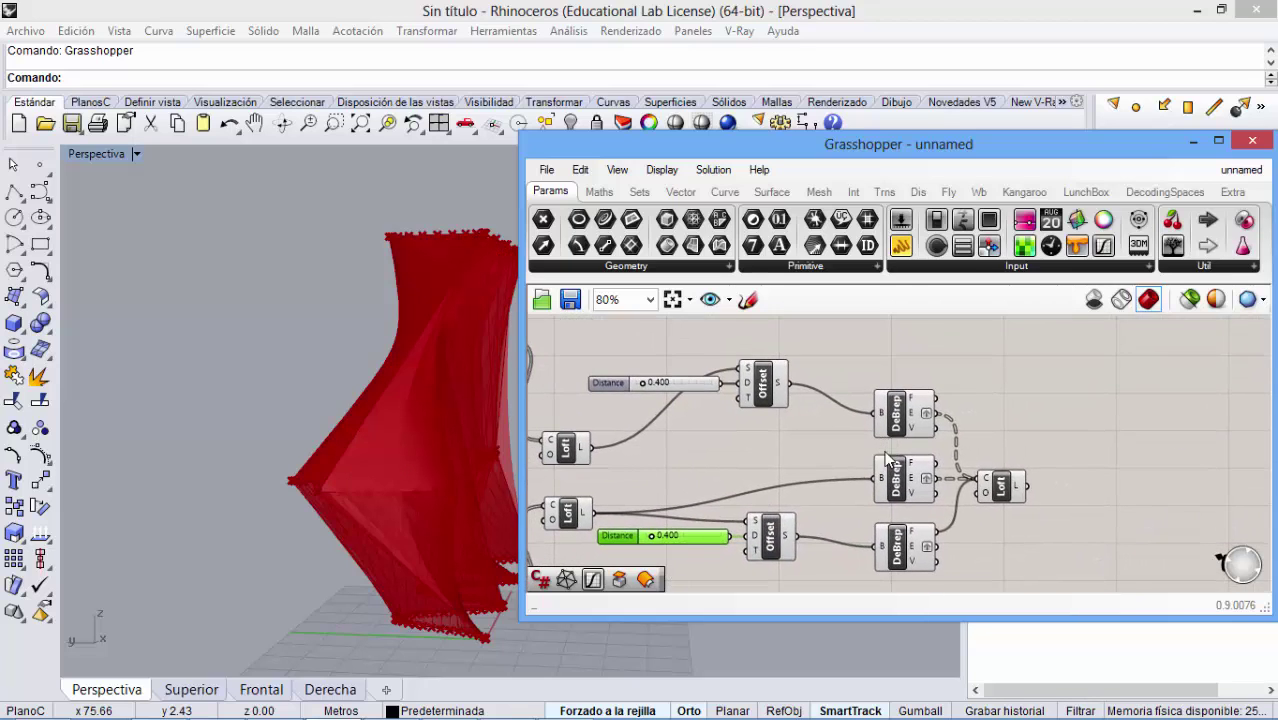
pyautogui.scroll(-2, 884, 450)
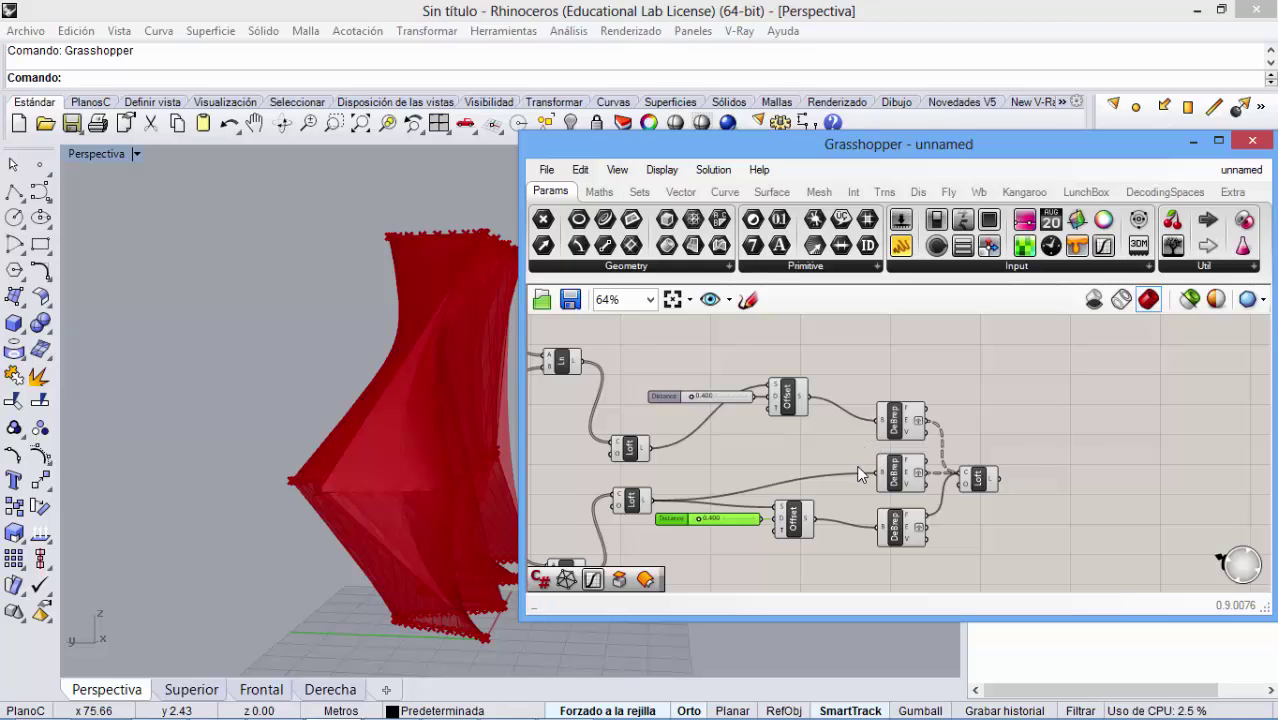
pyautogui.moveTo(858, 466); pyautogui.dragTo(874, 444, button='right')
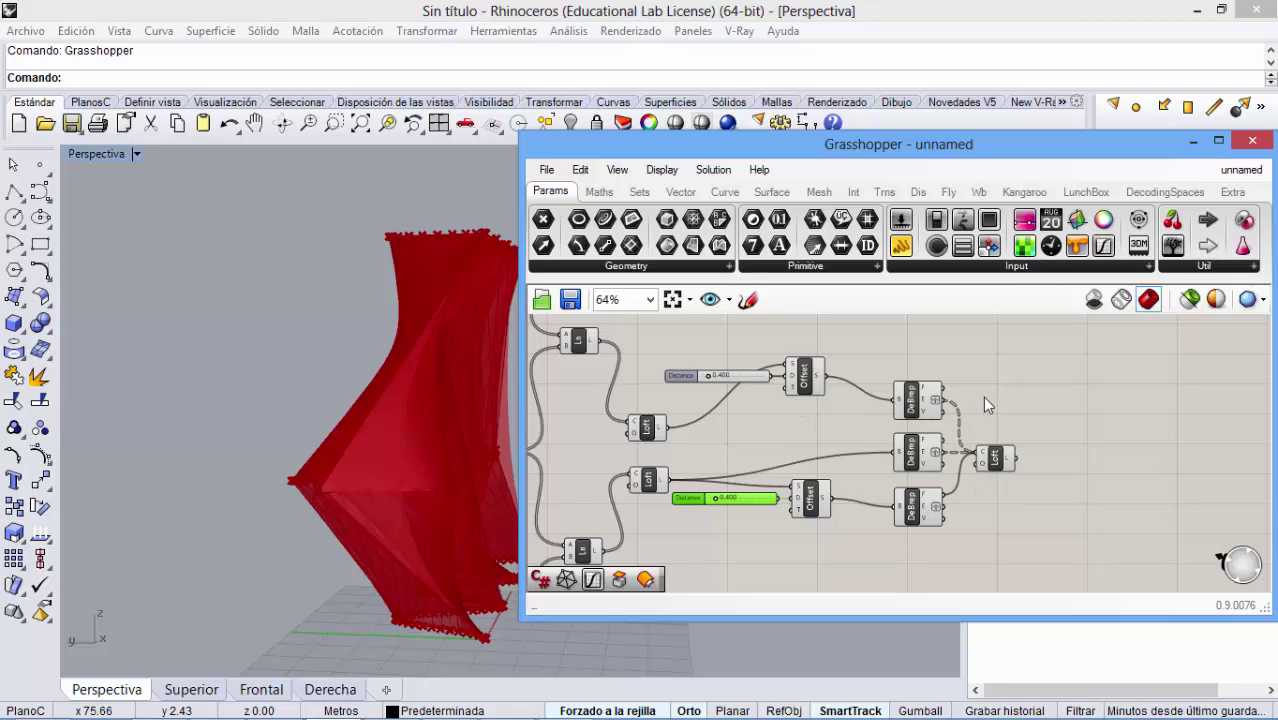
# - Bring the upper Offset, its Distance slider and the uppermost Deconstruct Brep down closer to the other components
pyautogui.moveTo(982, 396); pyautogui.dragTo(760, 367)
pyautogui.moveTo(806, 408); pyautogui.dragTo(809, 448)
pyautogui.click(945, 358)
pyautogui.moveTo(930, 435); pyautogui.dragTo(926, 408)
pyautogui.click(920, 452)
pyautogui.click(921, 418)
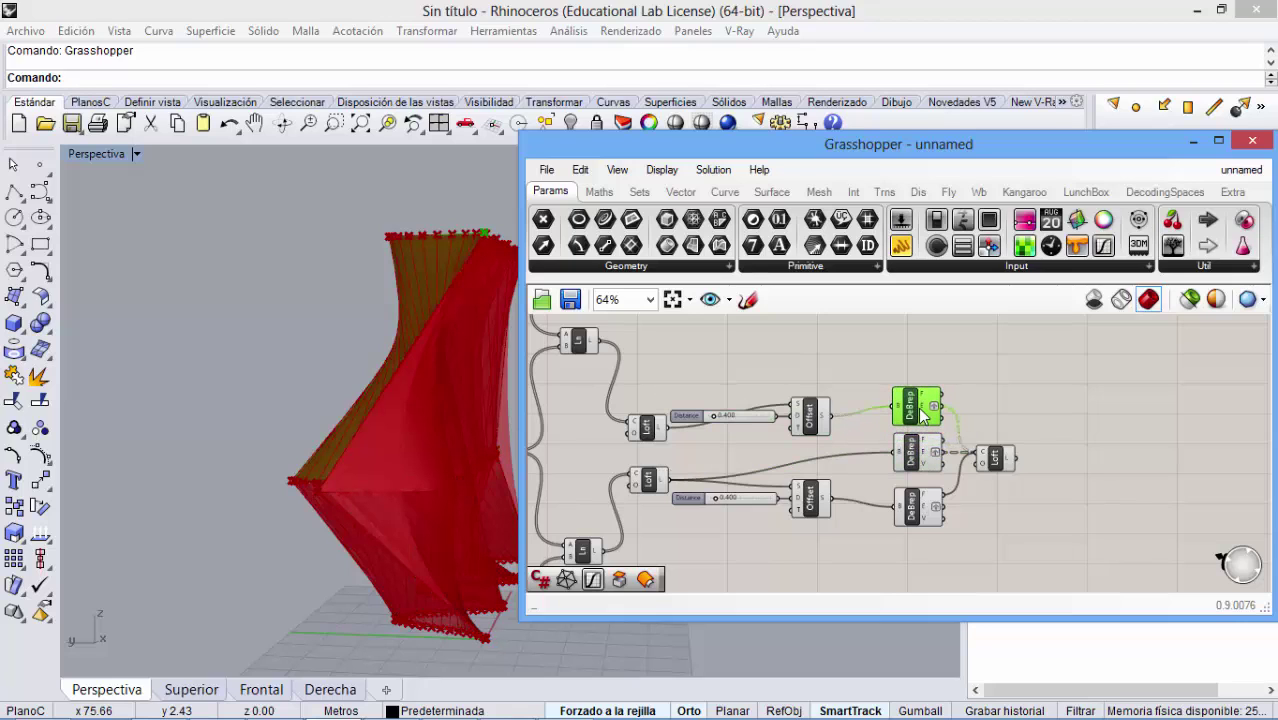
# - Duplicate the uppermost Deconstruct Brep above the others and feed the copy from the upper Loft instead of the Offset
pyautogui.moveTo(924, 390); pyautogui.dragTo(916, 356)
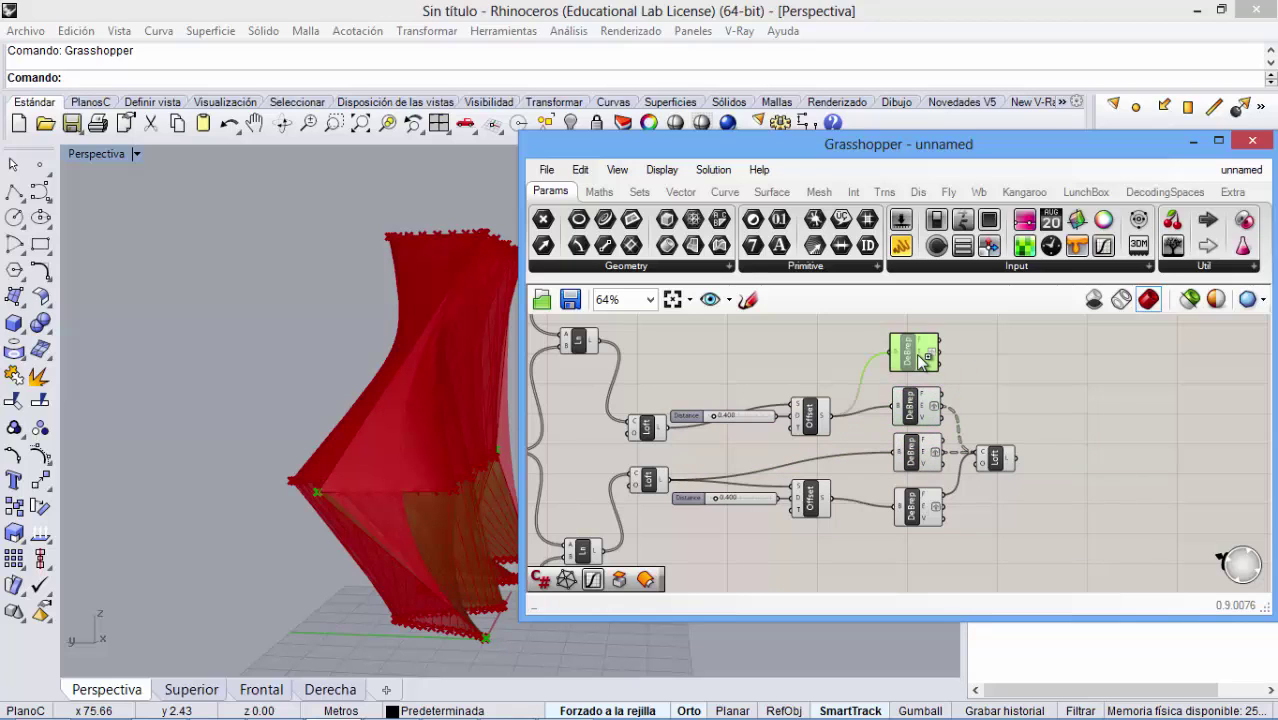
pyautogui.moveTo(812, 428); pyautogui.dragTo(757, 453)
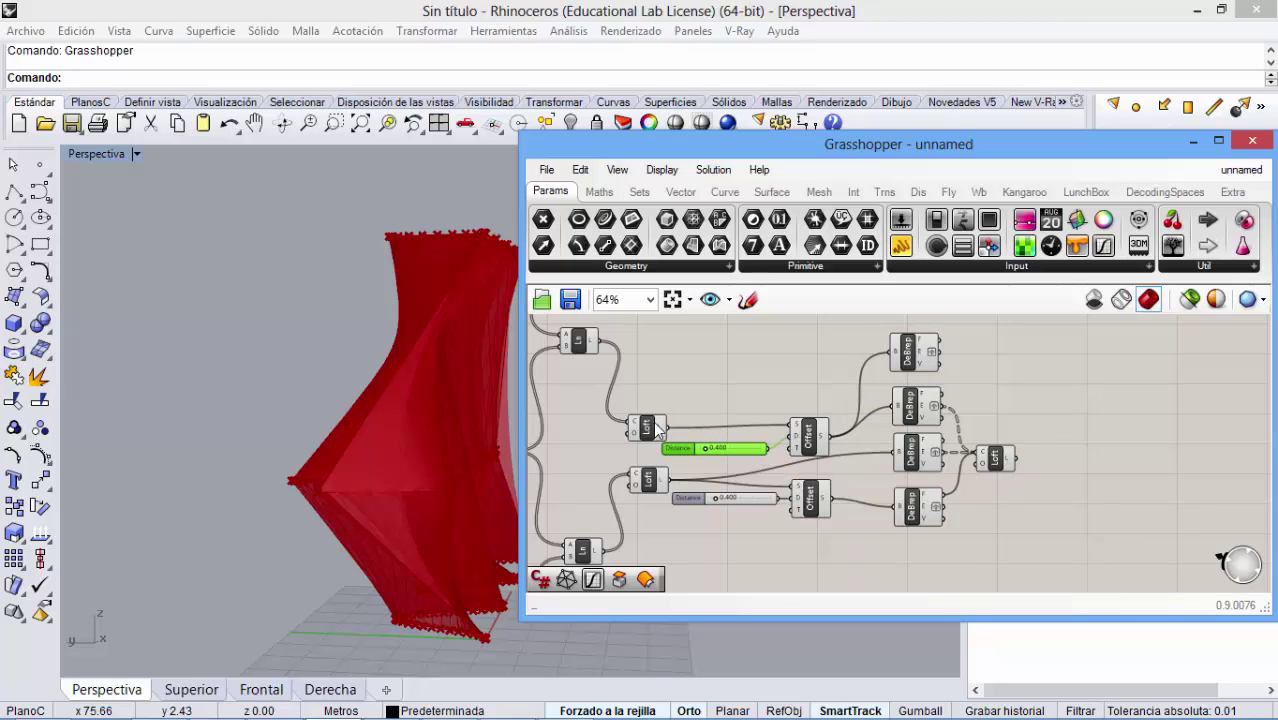
pyautogui.moveTo(740, 378); pyautogui.dragTo(897, 357)
pyautogui.click(925, 360)
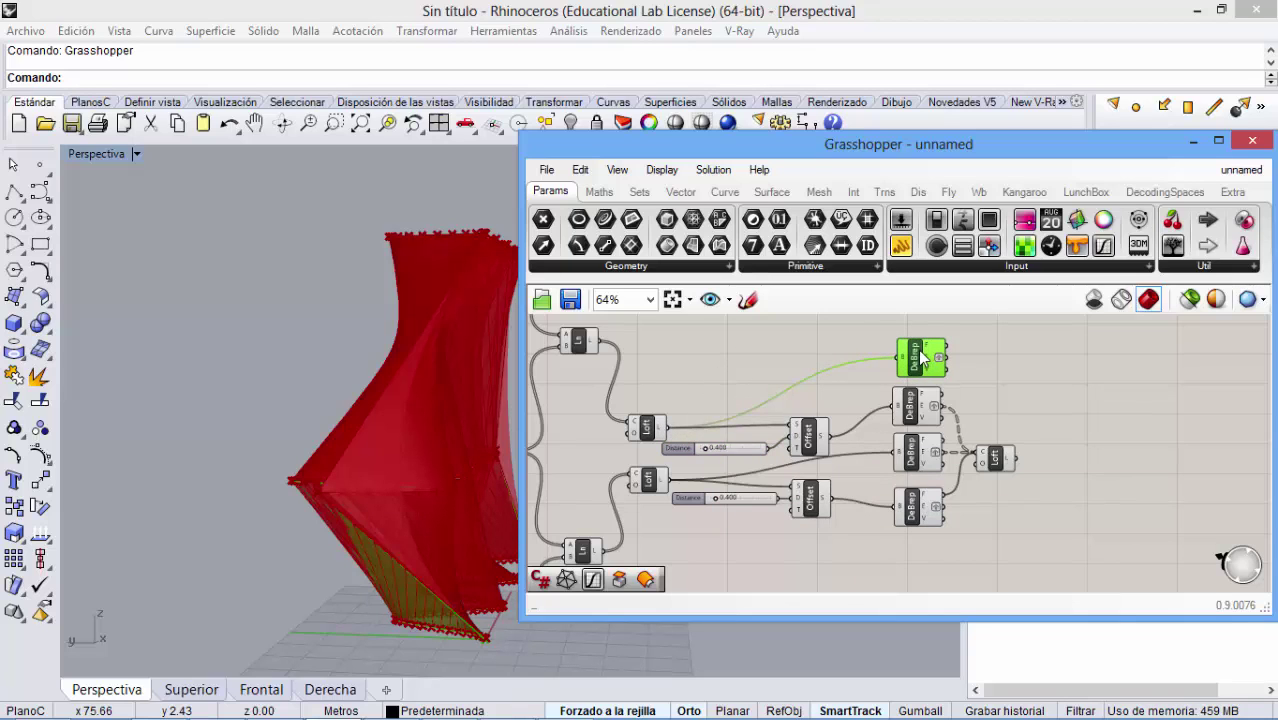
# - Add the new Deconstruct Brep's edges to the final Loft's curves and shift the Loft clear of the Deconstruct Breps
pyautogui.moveTo(980, 395); pyautogui.dragTo(910, 398, button='right')
pyautogui.click(897, 396)
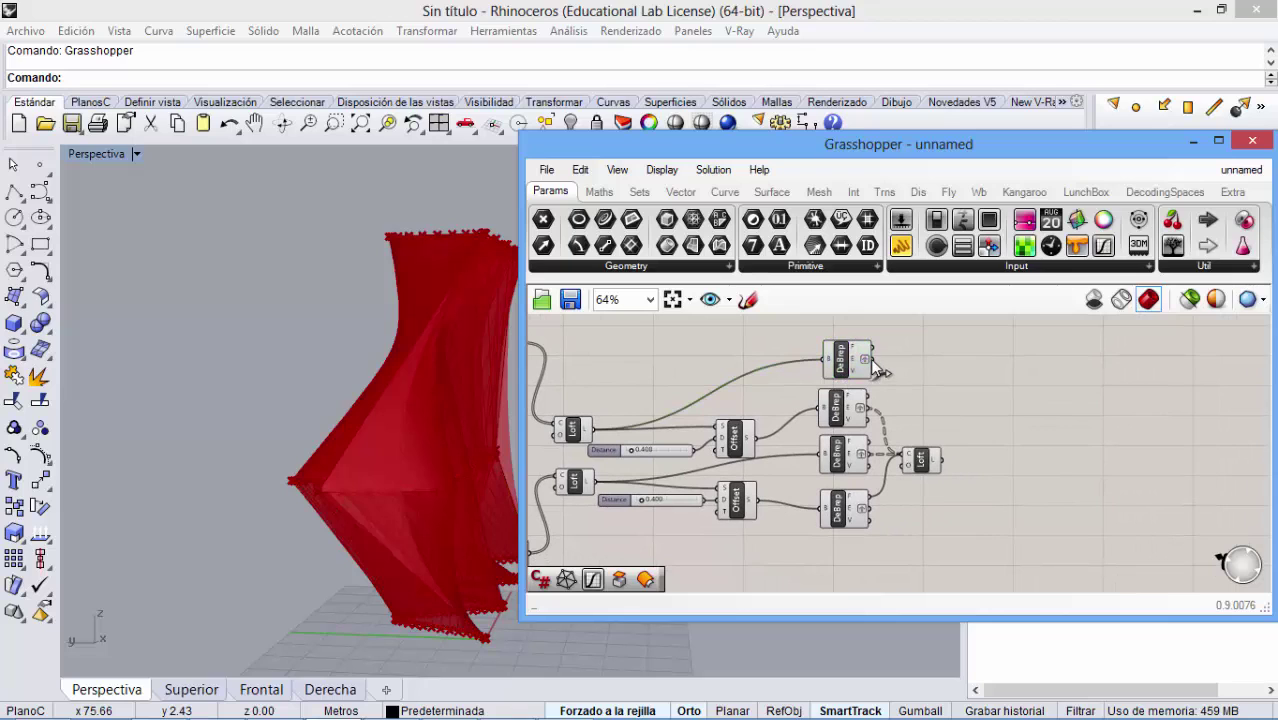
pyautogui.moveTo(873, 360); pyautogui.dragTo(905, 456)
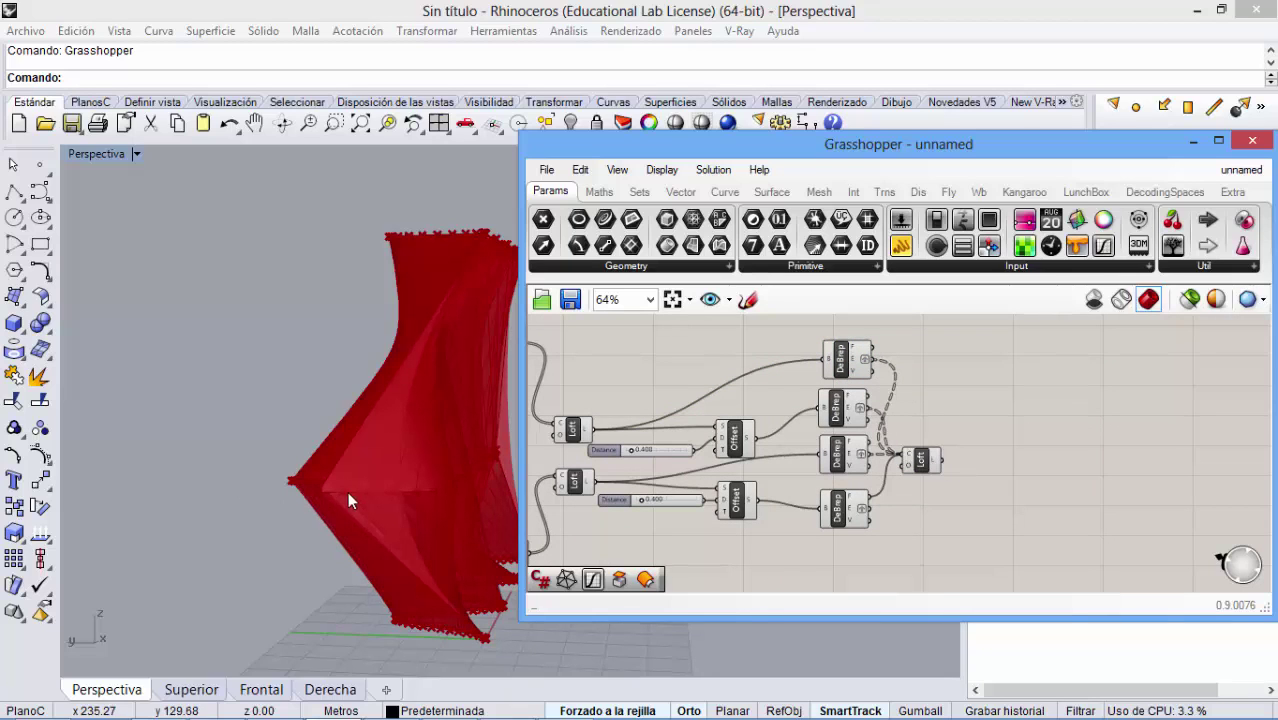
pyautogui.moveTo(348, 500); pyautogui.dragTo(225, 522, button='right')
pyautogui.click(920, 465)
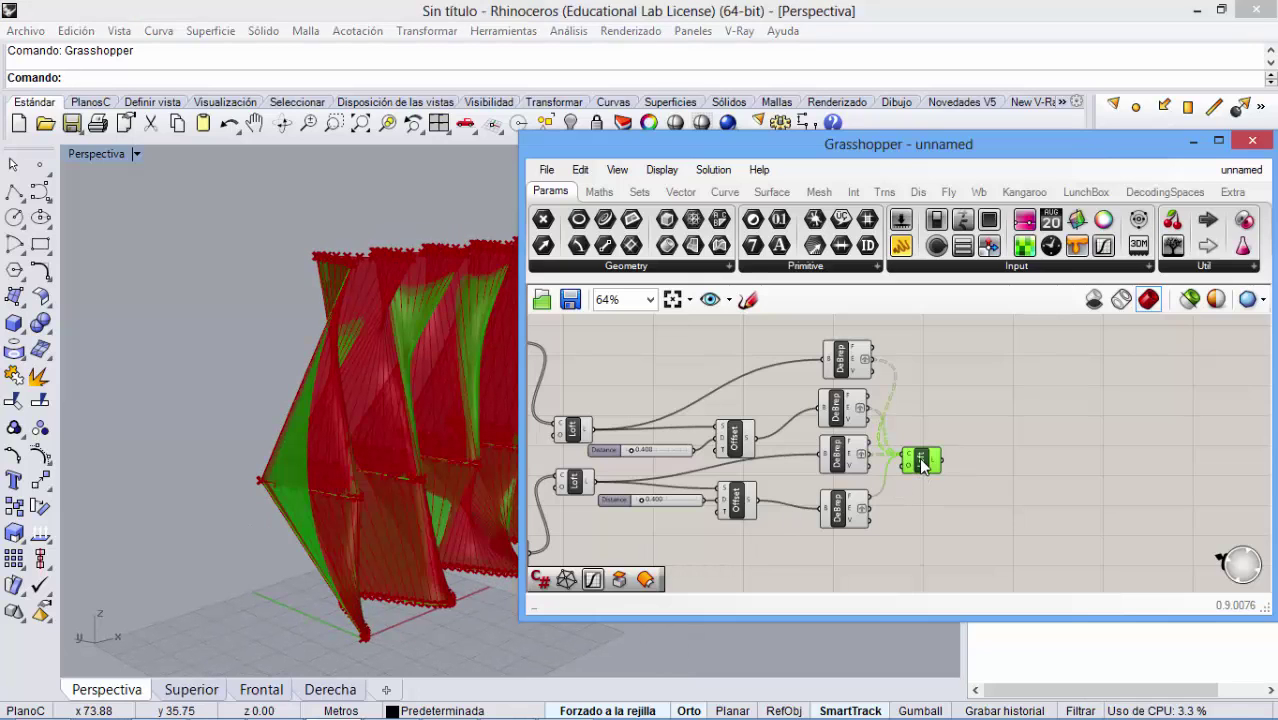
pyautogui.moveTo(917, 465); pyautogui.dragTo(945, 422)
pyautogui.click(937, 477)
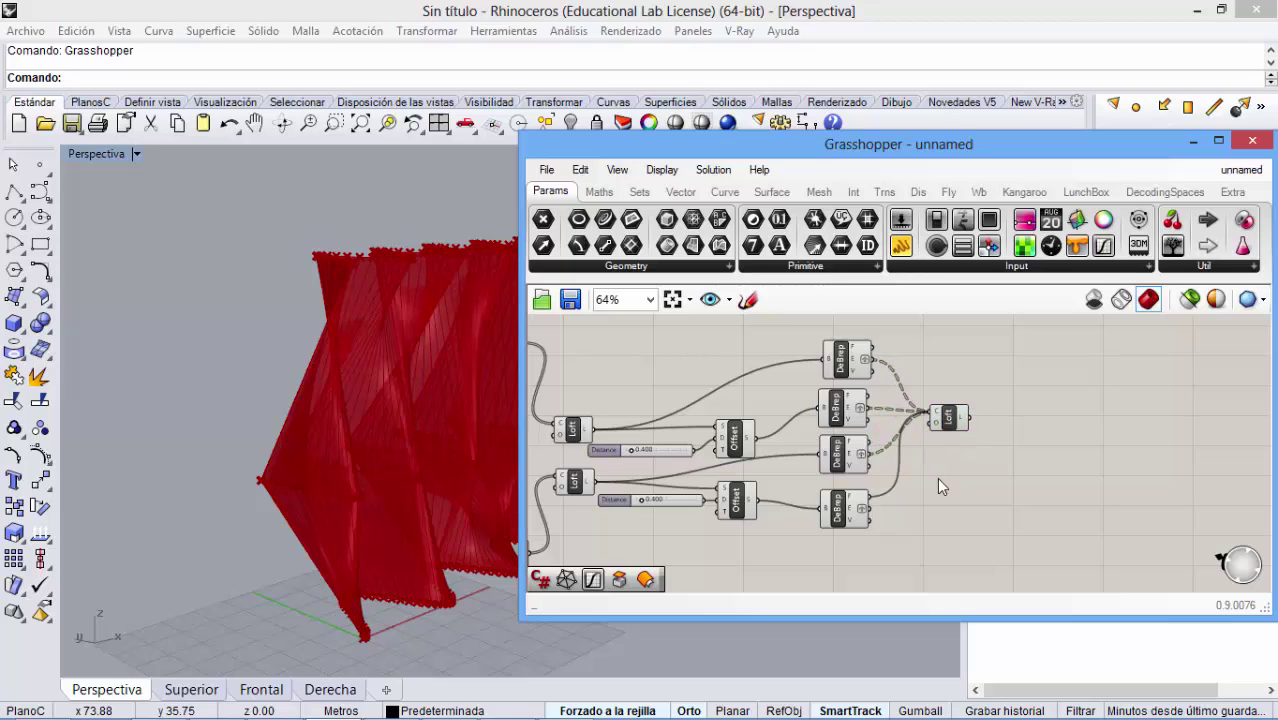
pyautogui.scroll(1, 938, 480)
pyautogui.moveTo(937, 477); pyautogui.dragTo(988, 506, button='right')
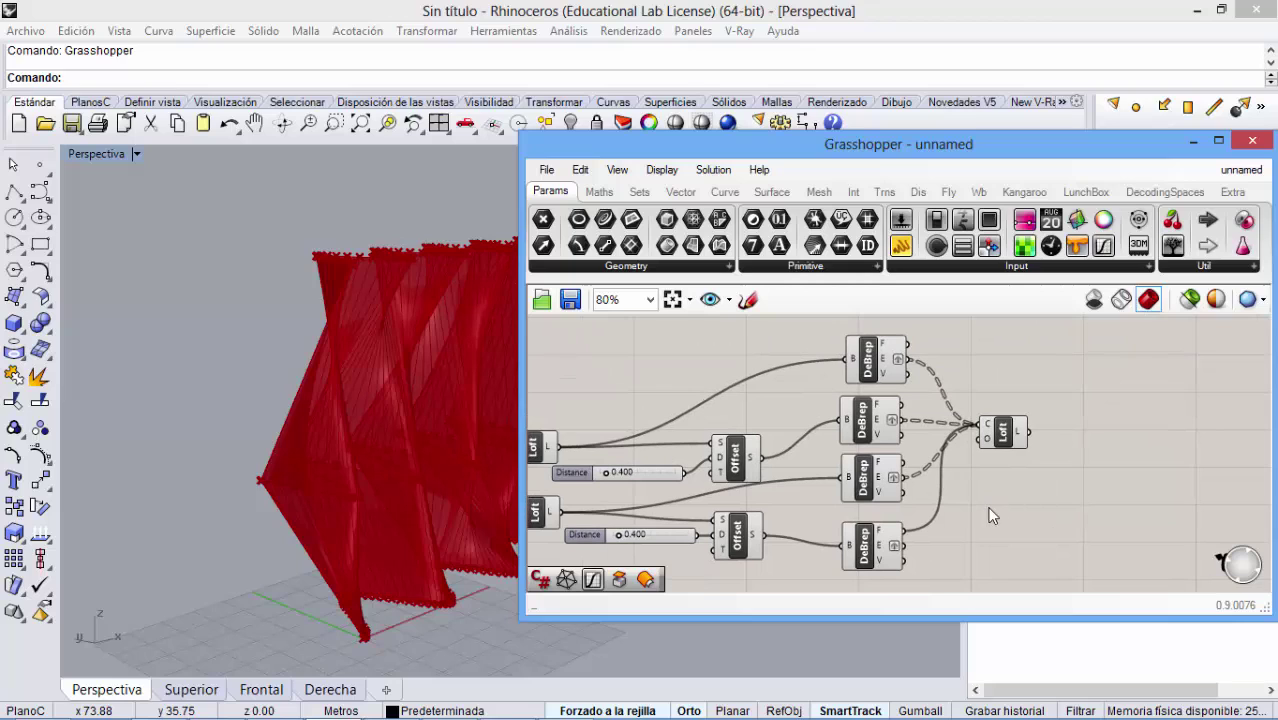
# - Tidy the positions of the lower Offset, its Distance slider and the uppermost Deconstruct Brep
pyautogui.click(748, 547)
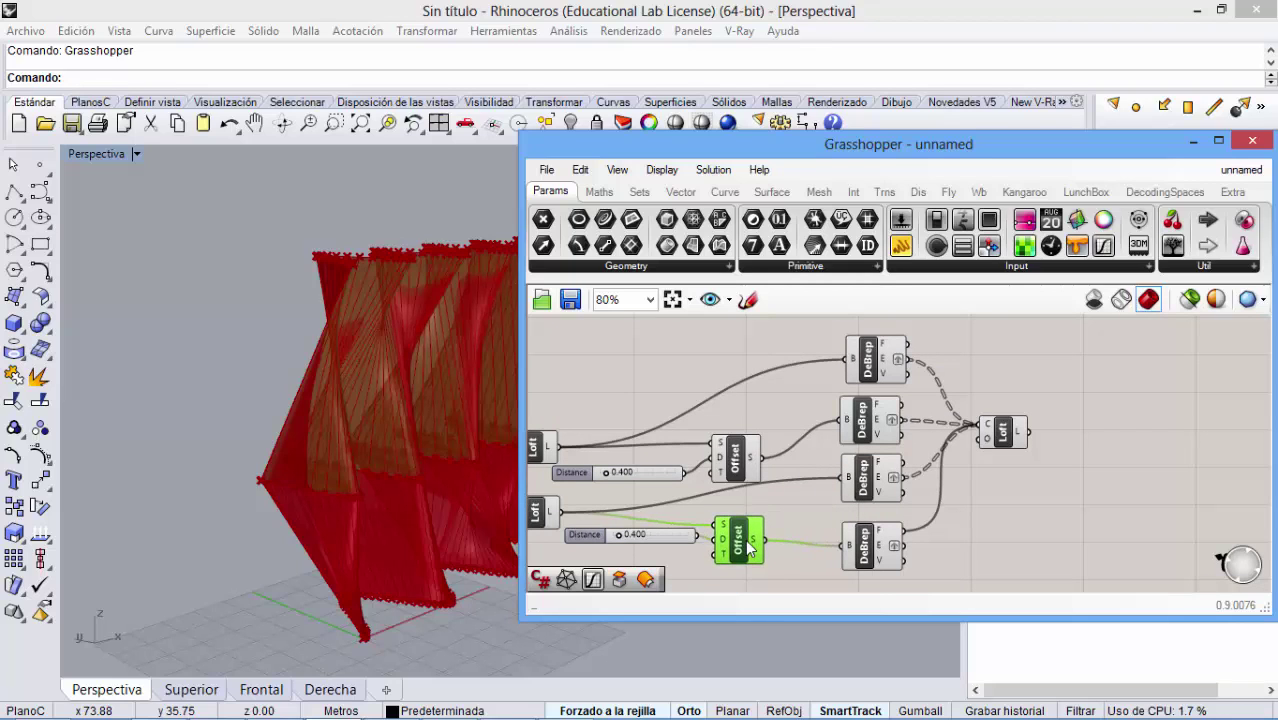
pyautogui.moveTo(652, 534); pyautogui.dragTo(650, 542)
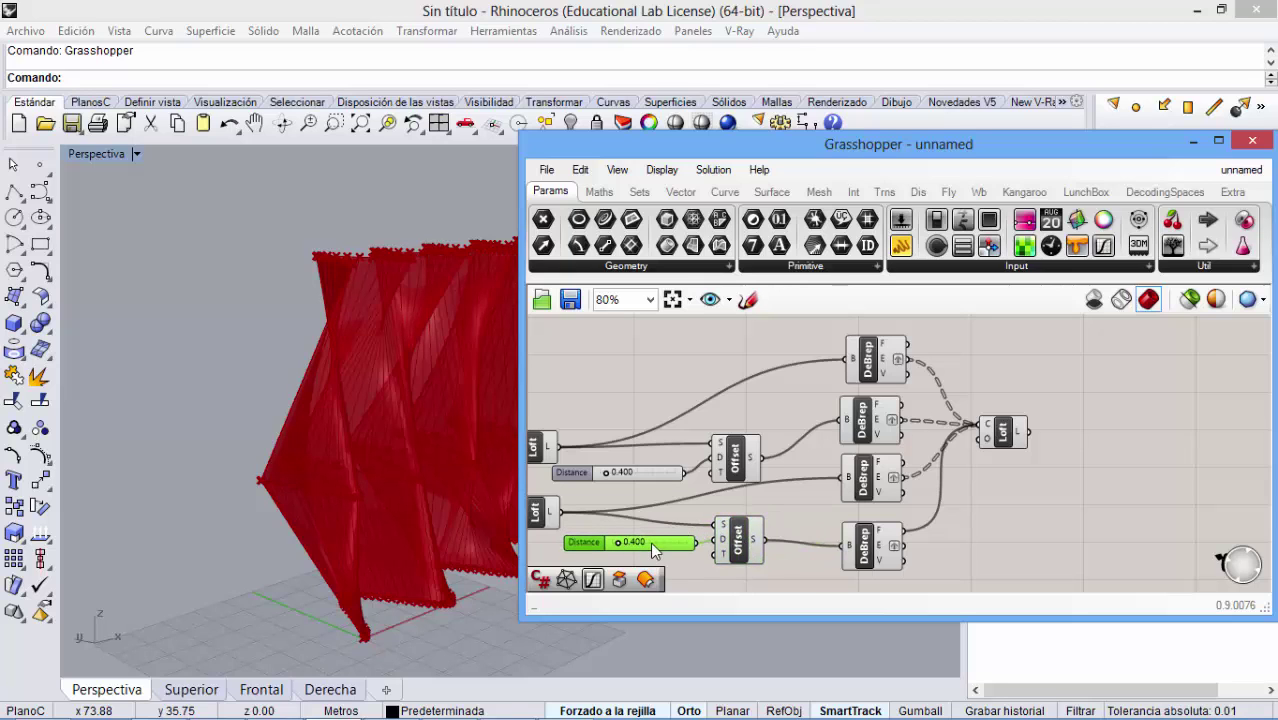
pyautogui.moveTo(884, 444); pyautogui.dragTo(837, 447, button='right')
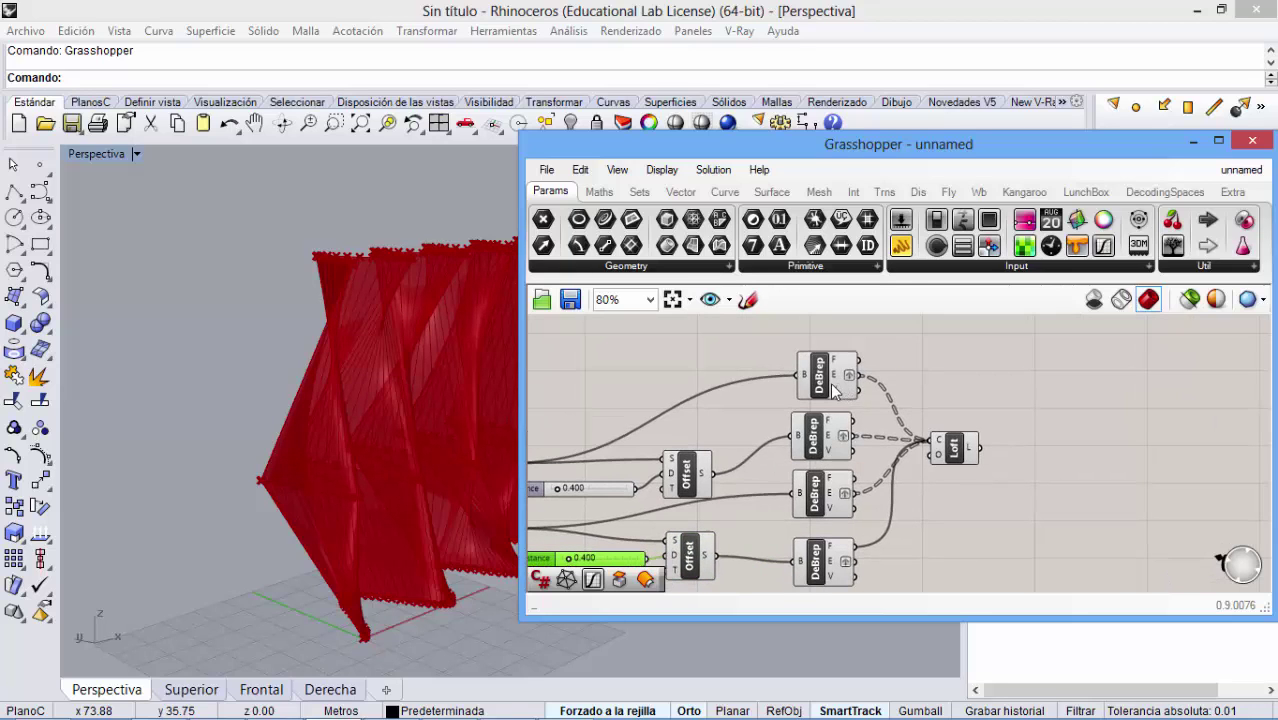
pyautogui.moveTo(833, 390); pyautogui.dragTo(817, 390)
pyautogui.moveTo(710, 487); pyautogui.dragTo(863, 432, button='right')
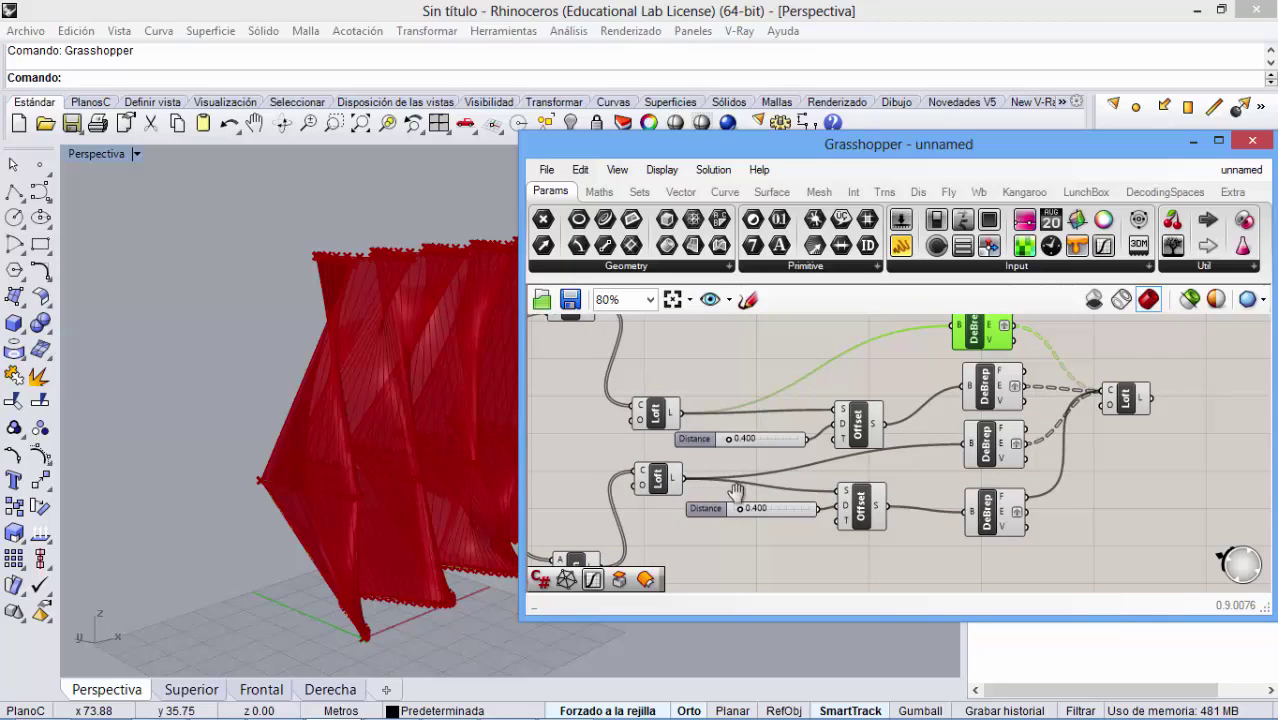
pyautogui.moveTo(807, 454); pyautogui.dragTo(797, 482, button='right')
pyautogui.moveTo(964, 370); pyautogui.dragTo(970, 370)
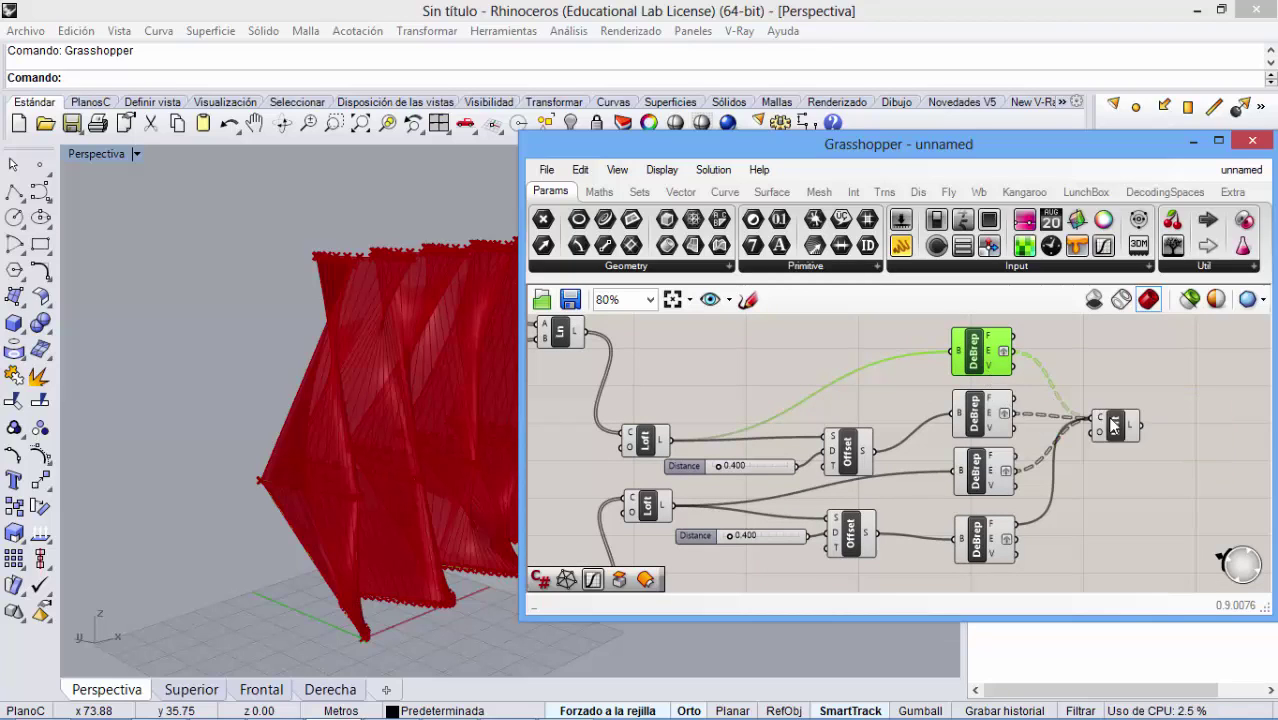
# - Feed the final Loft with only the edges of the two upper Deconstruct Breps, and place a copy of it below
pyautogui.moveTo(1135, 445)
pyautogui.moveTo(1114, 433); pyautogui.dragTo(1015, 351)
pyautogui.click(1025, 362)
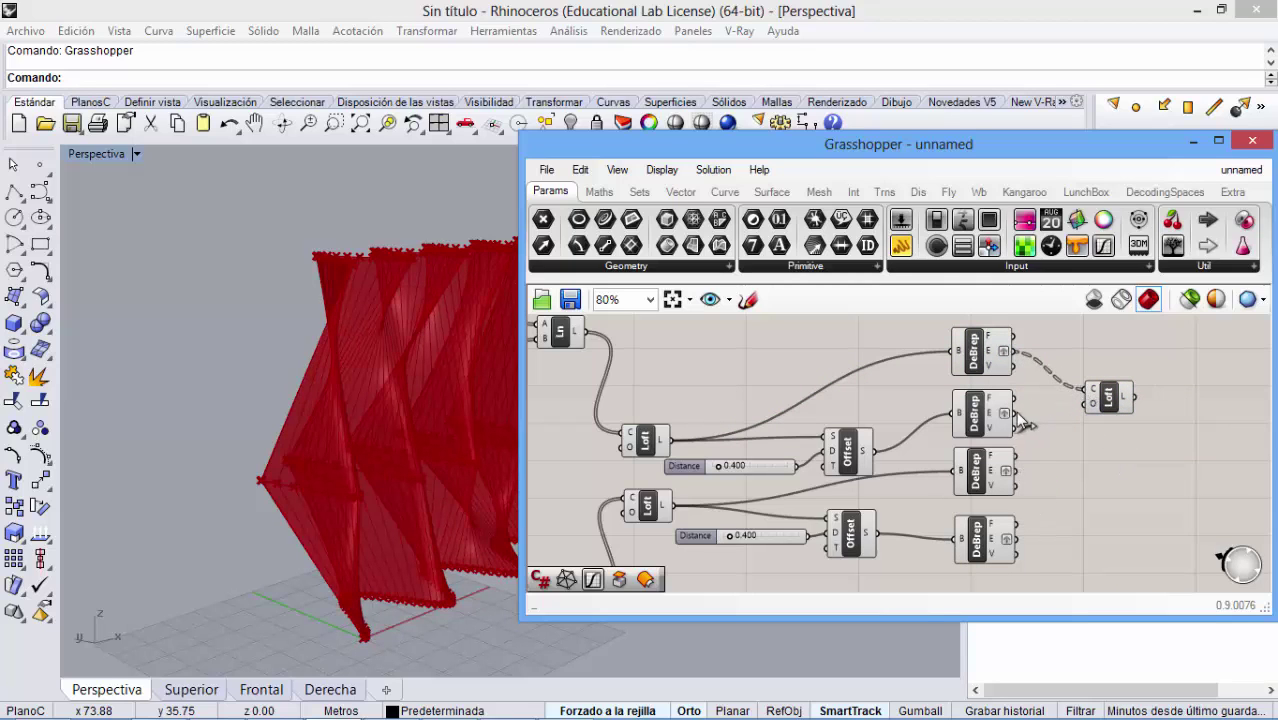
pyautogui.moveTo(1018, 416); pyautogui.dragTo(1088, 393)
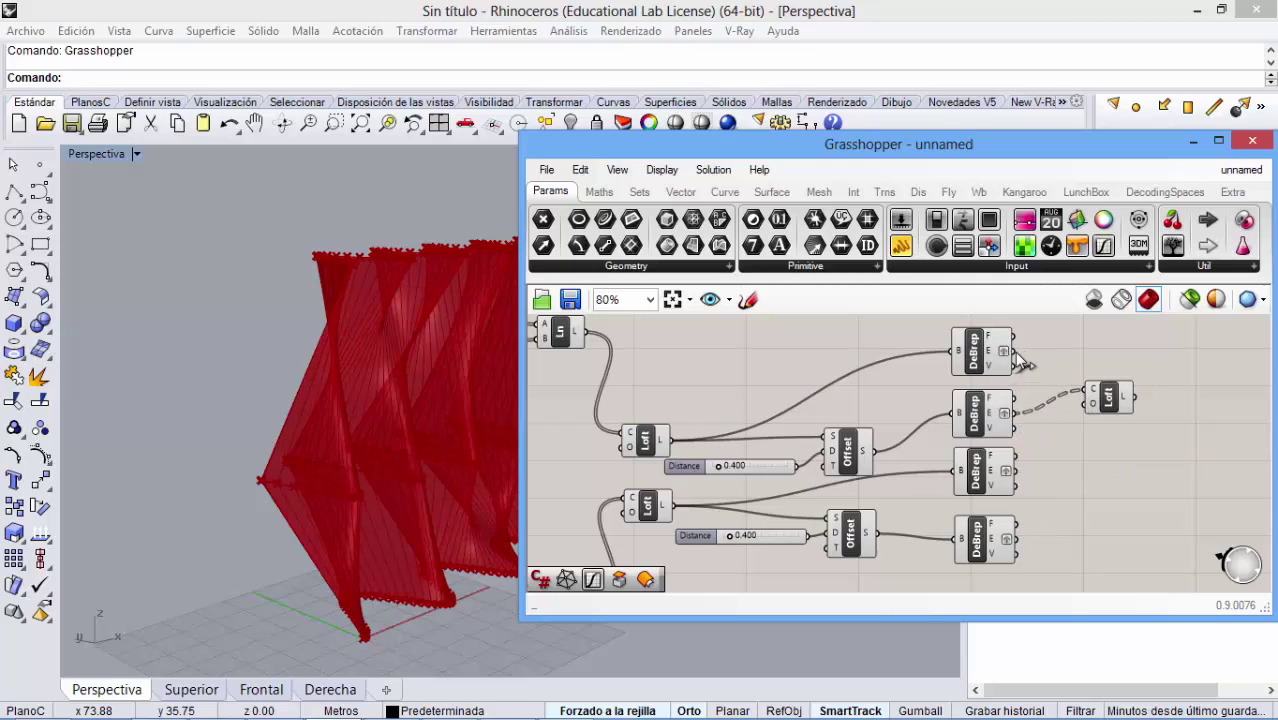
pyautogui.keyDown('shift'); pyautogui.moveTo(1015, 351); pyautogui.dragTo(1091, 490); pyautogui.keyUp('shift')
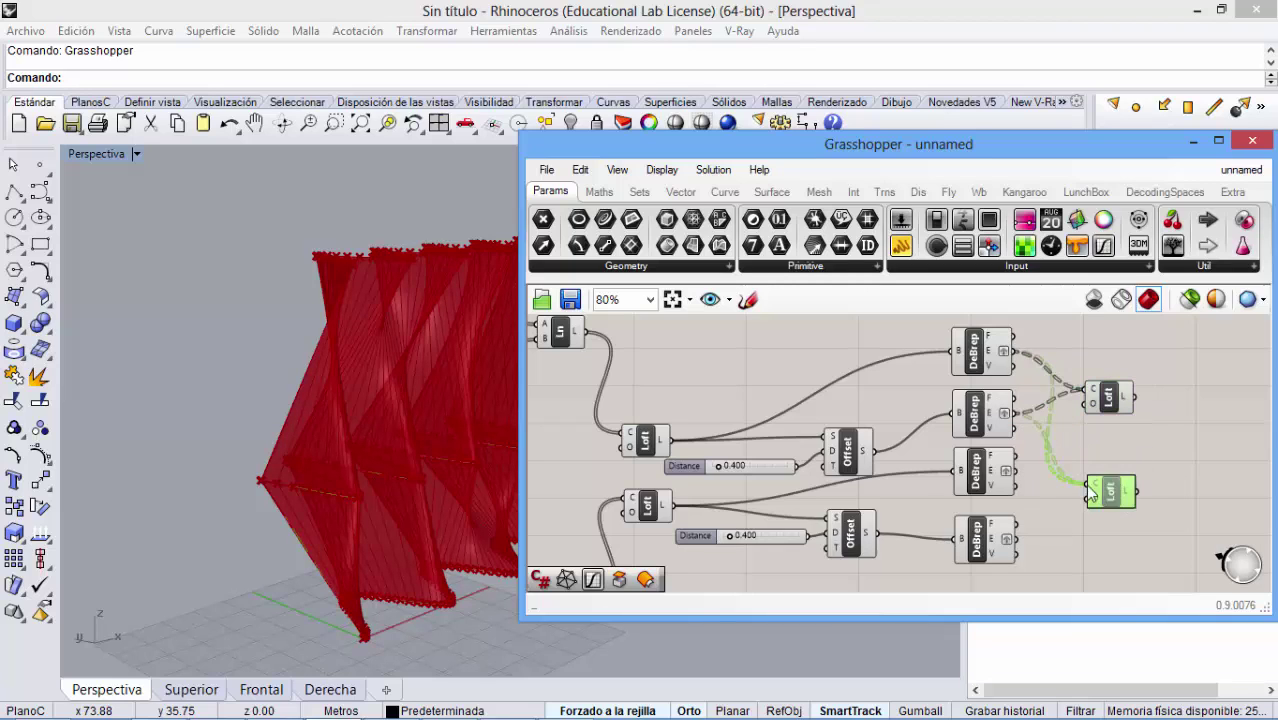
# - Feed the copied Loft with only the edges of the two lower Deconstruct Breps
pyautogui.click(1030, 469)
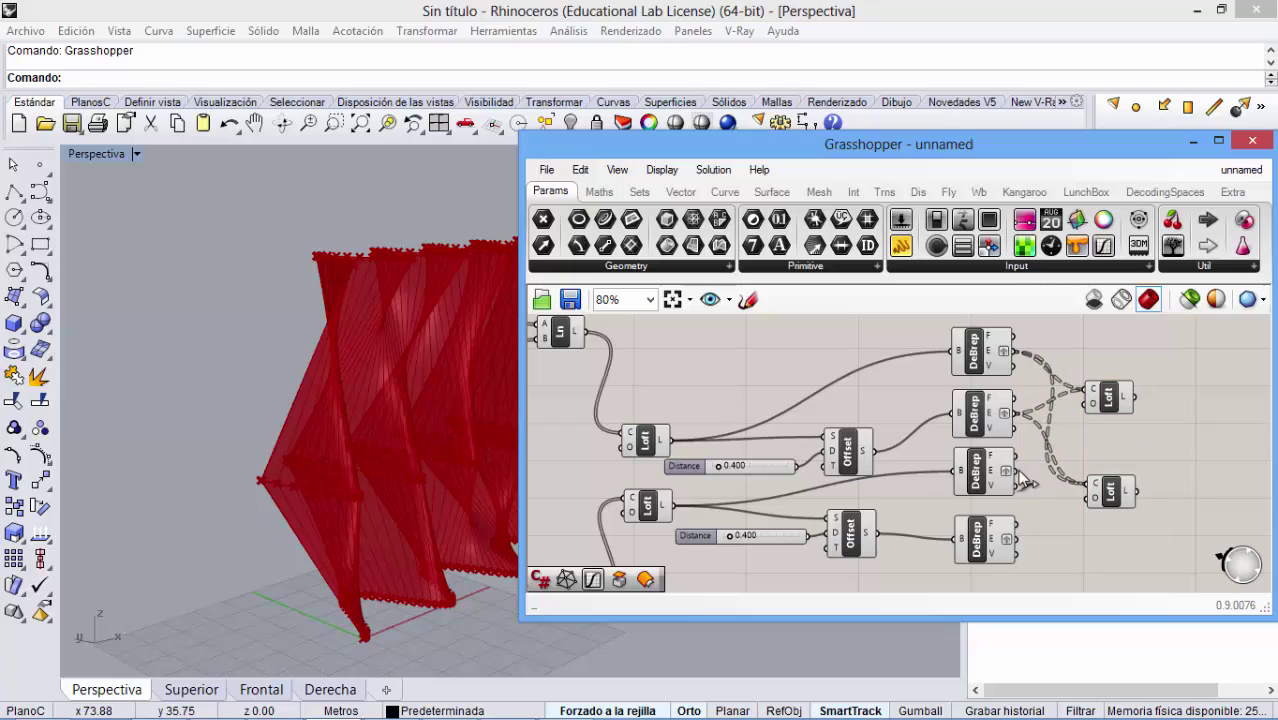
pyautogui.moveTo(1018, 474); pyautogui.dragTo(1091, 485)
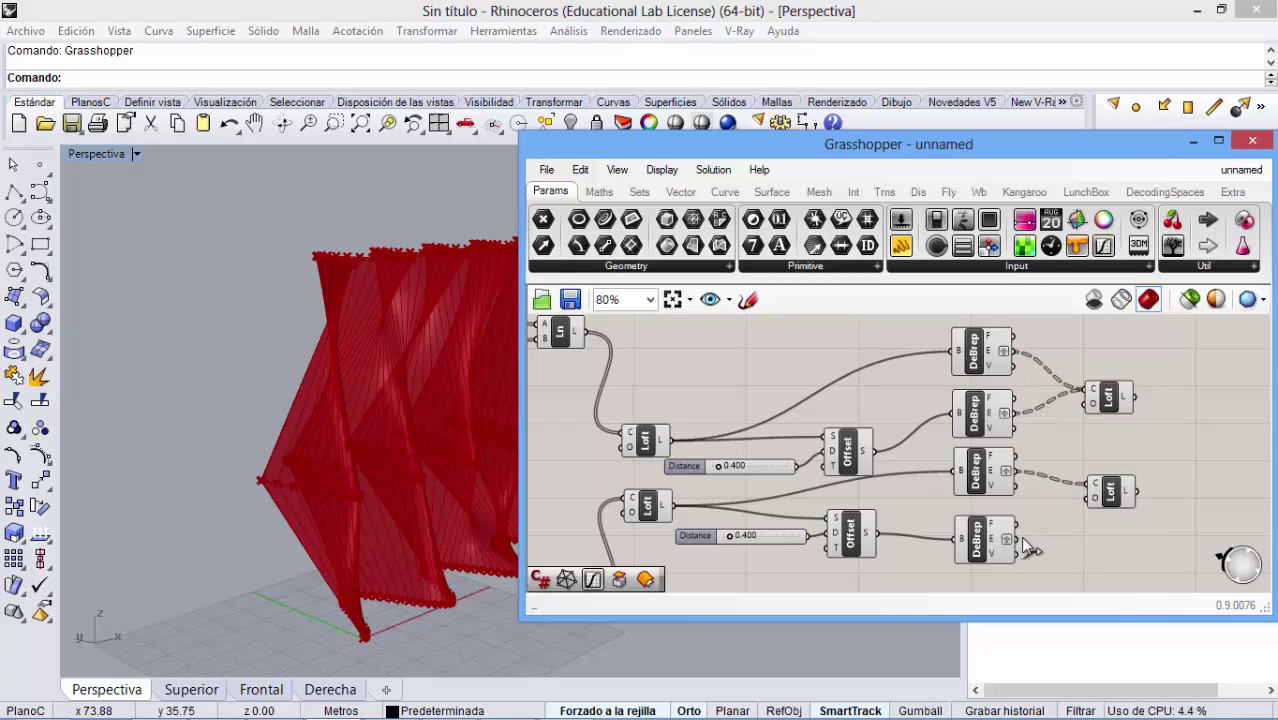
pyautogui.keyDown('shift'); pyautogui.moveTo(1028, 547); pyautogui.dragTo(1089, 511); pyautogui.keyUp('shift')
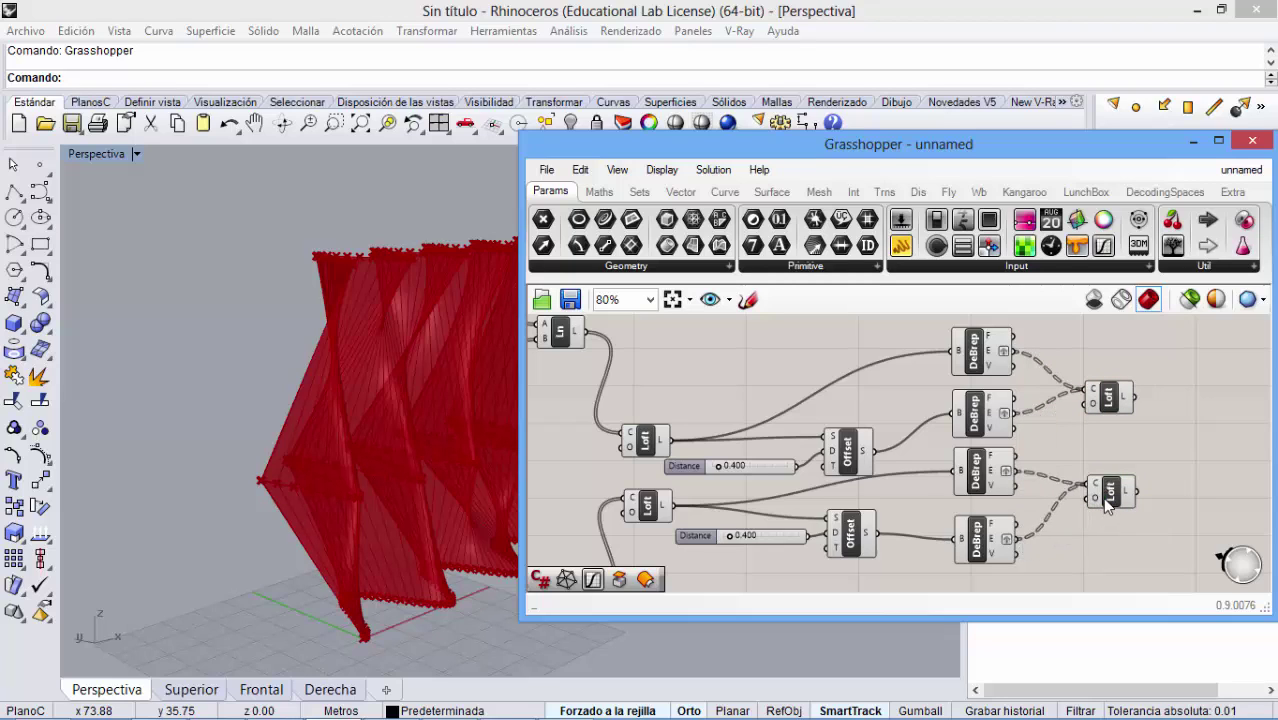
# - Highlight the two edge Lofts in turn and examine up close how they close the sides between surfaces and offsets
pyautogui.click(1108, 500)
pyautogui.moveTo(300, 400); pyautogui.dragTo(330, 425, button='right')
pyautogui.scroll(5, 351, 345)
pyautogui.scroll(-5, 319, 422)
pyautogui.click(1110, 397)
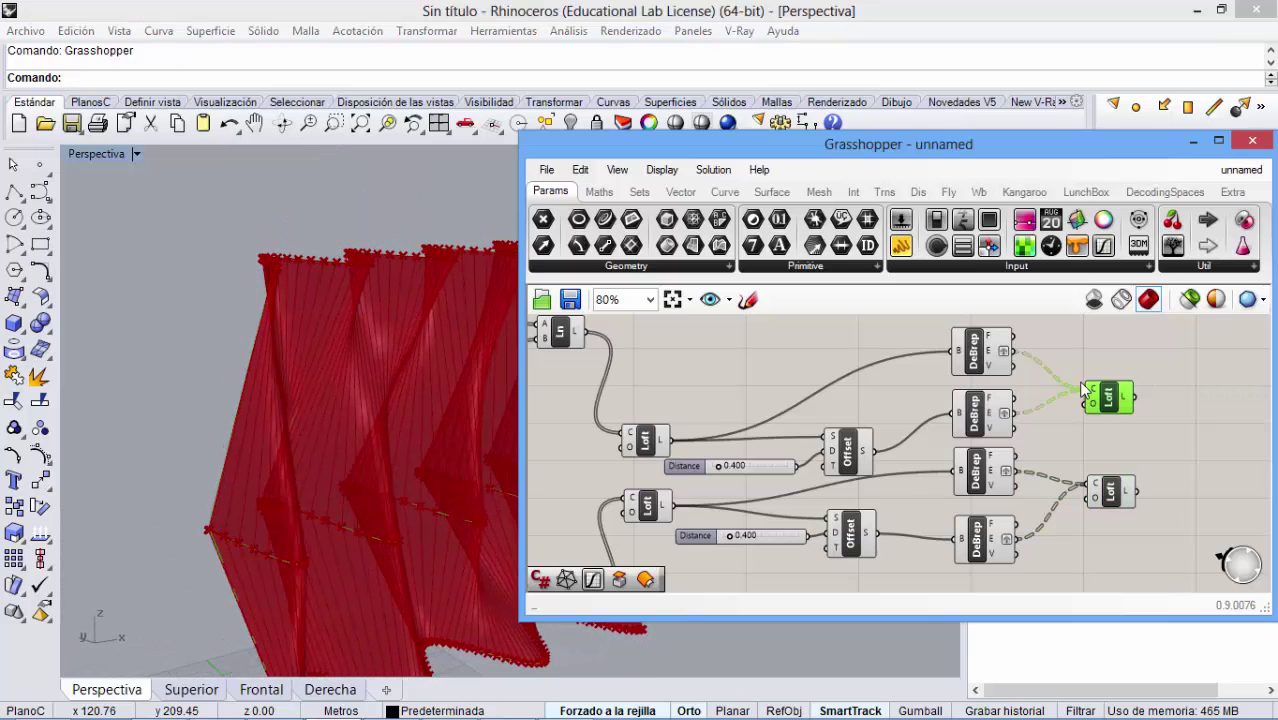
pyautogui.moveTo(365, 551)
pyautogui.mouseDown(button='right')
pyautogui.moveTo(385, 420)
pyautogui.moveTo(360, 528)
pyautogui.mouseUp(button='right')
pyautogui.scroll(5, 361, 505)
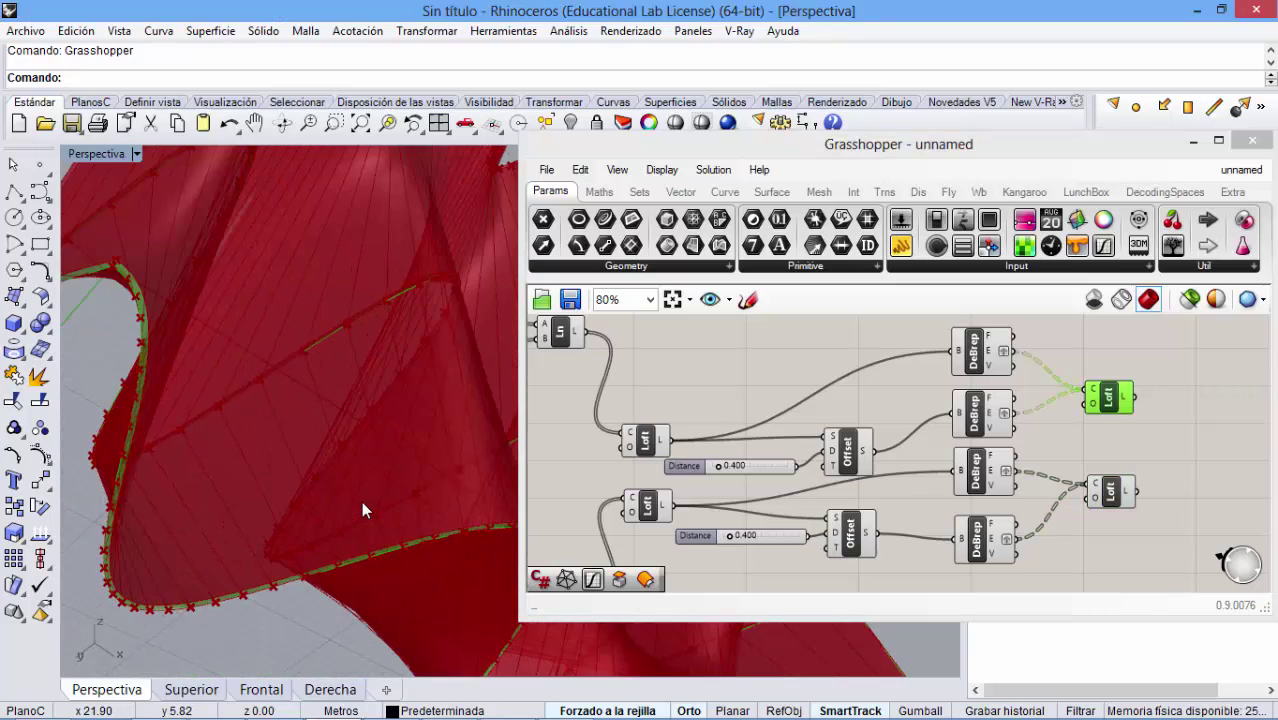
pyautogui.scroll(-2, 188, 455)
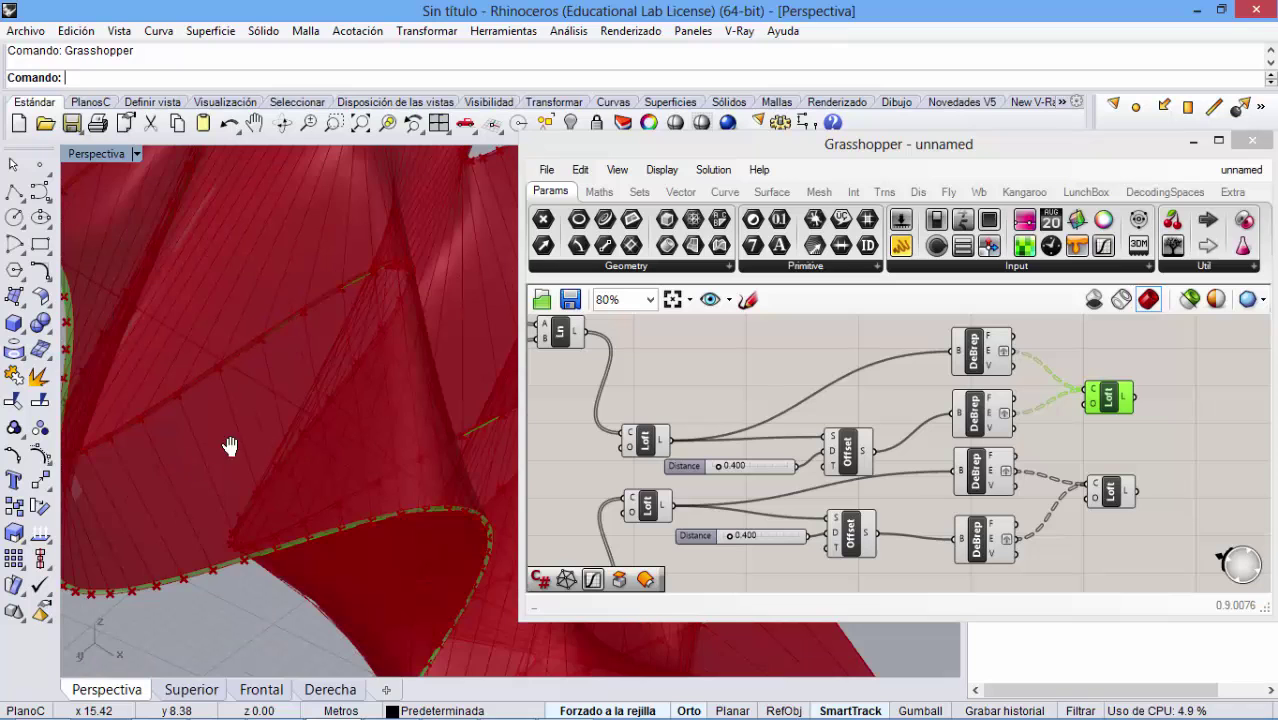
pyautogui.moveTo(228, 442); pyautogui.dragTo(251, 384, button='right')
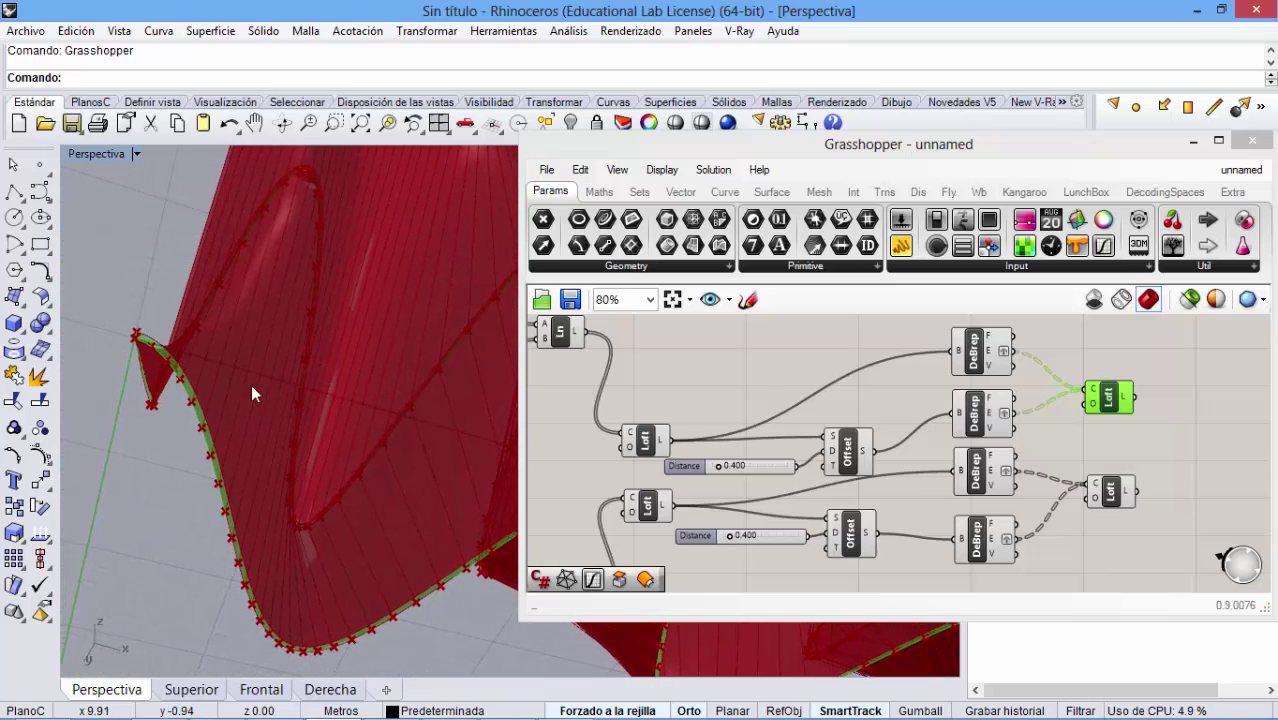
pyautogui.scroll(3, 199, 387)
pyautogui.scroll(-2, 185, 412)
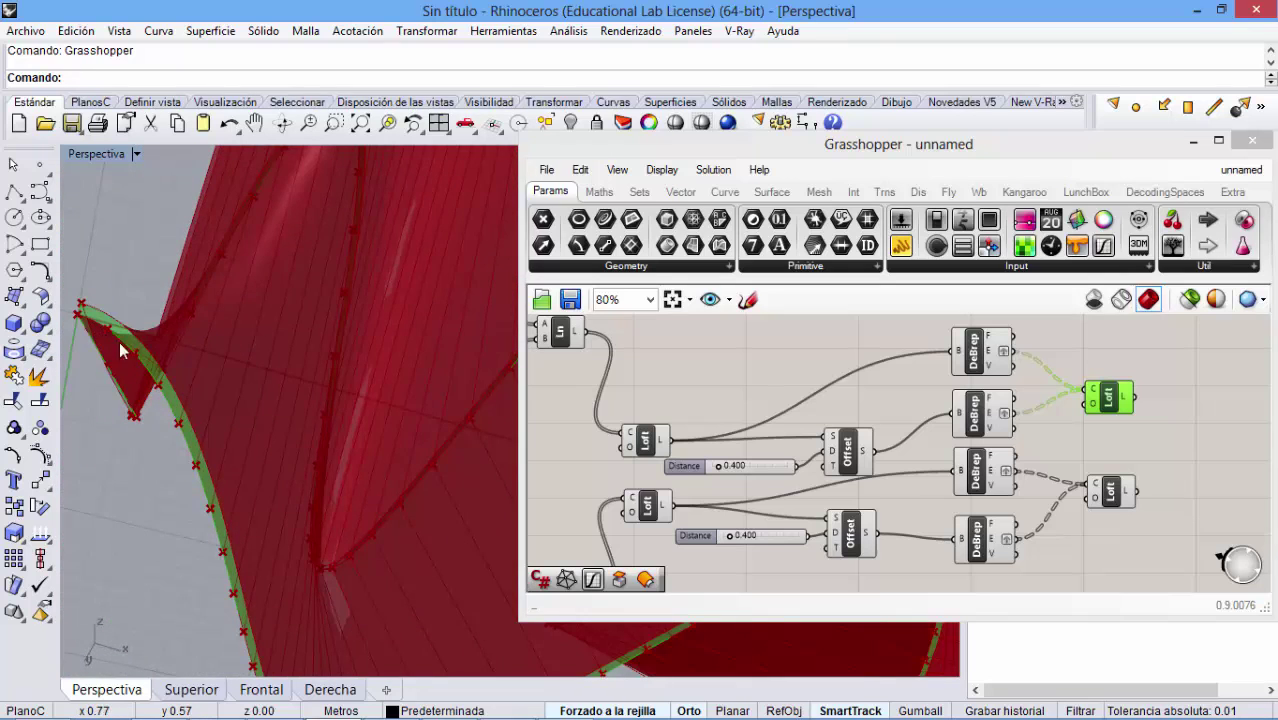
pyautogui.scroll(-2, 120, 348)
pyautogui.moveTo(214, 370); pyautogui.dragTo(370, 477, button='right')
pyautogui.click(950, 380)
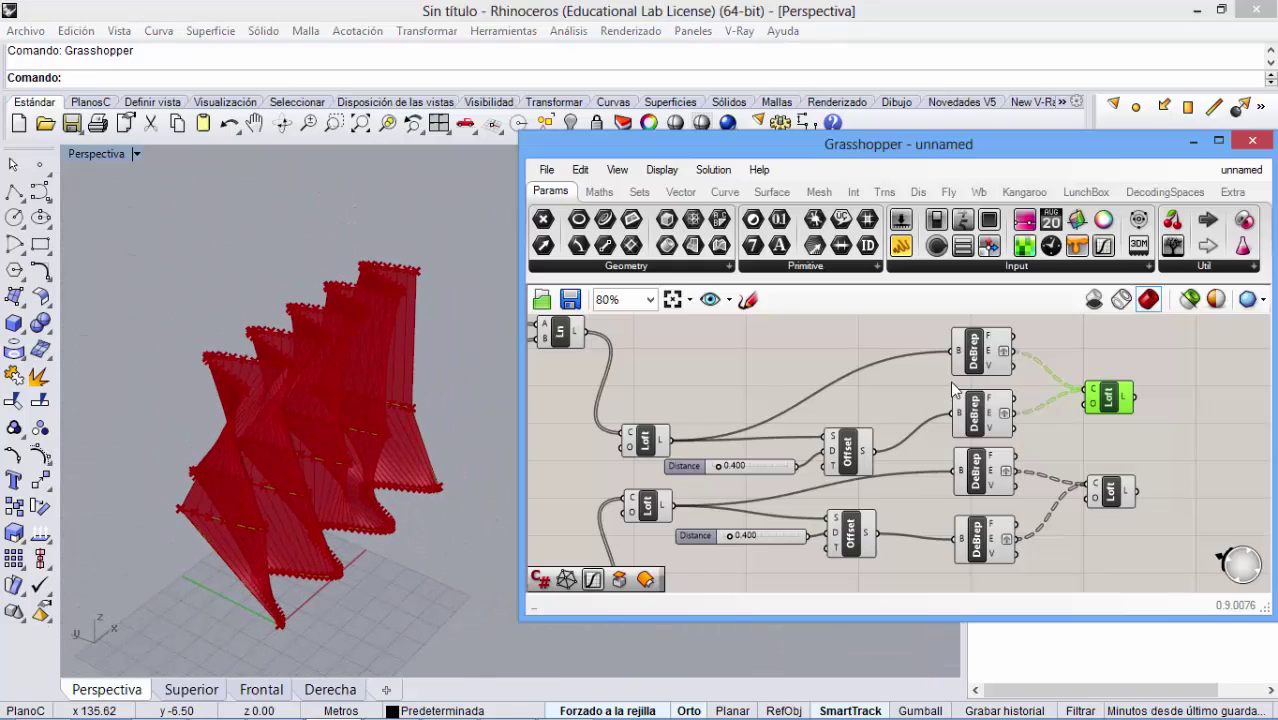
# - Shift the four Deconstruct Breps and both edge Lofts together toward the Offsets, and lower the second Offset and its slider
pyautogui.moveTo(905, 431); pyautogui.dragTo(850, 395, button='right')
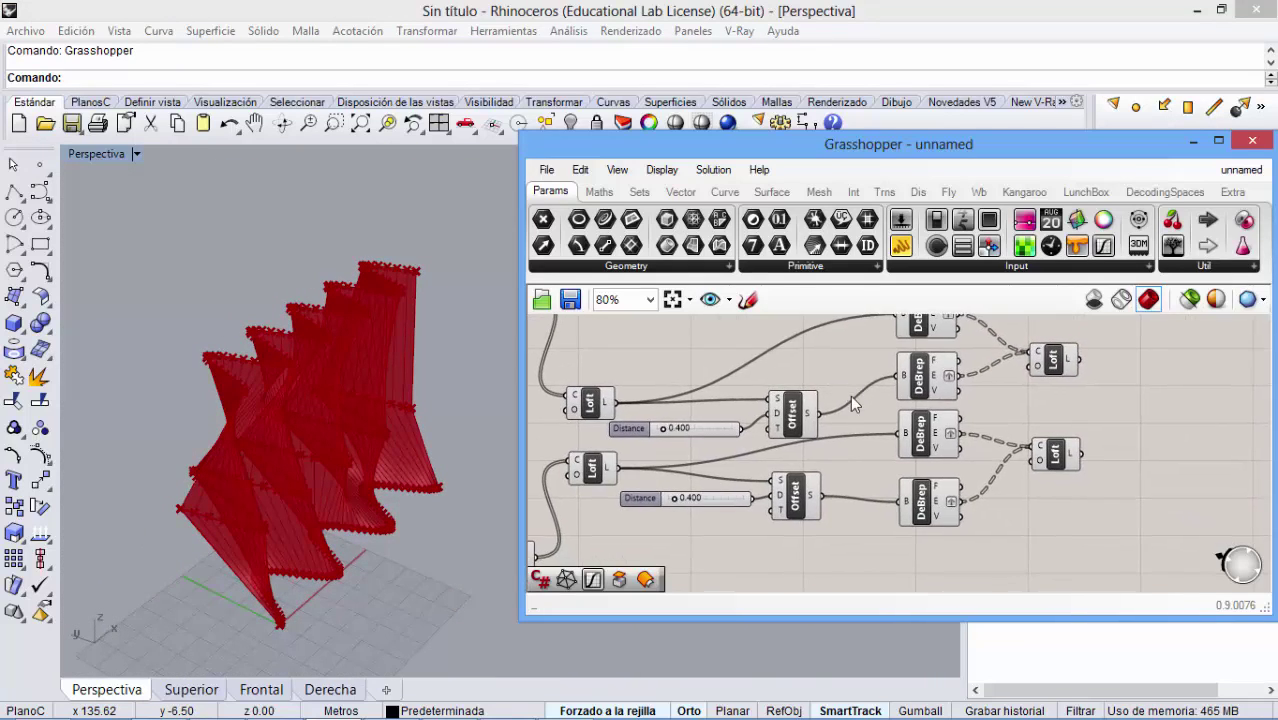
pyautogui.scroll(-1, 847, 420)
pyautogui.rightClick(881, 509)
pyautogui.click(1080, 535)
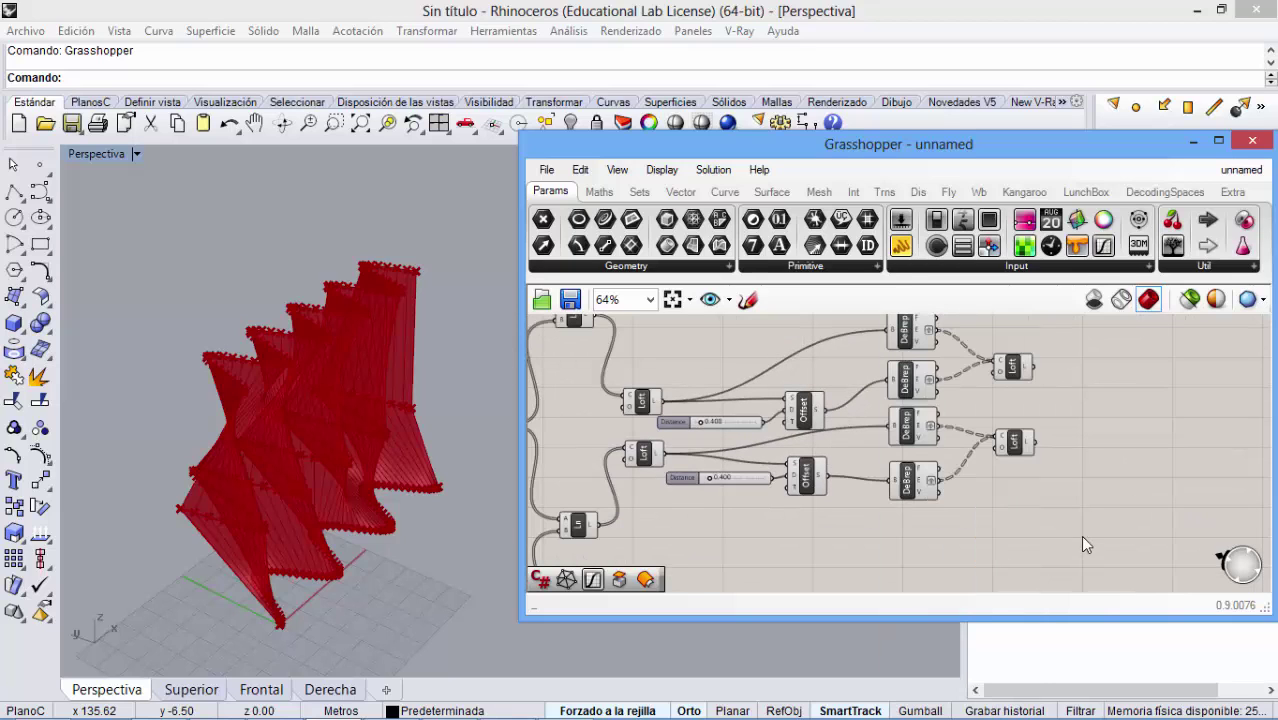
pyautogui.moveTo(1072, 553); pyautogui.dragTo(916, 340)
pyautogui.moveTo(885, 393); pyautogui.dragTo(894, 380)
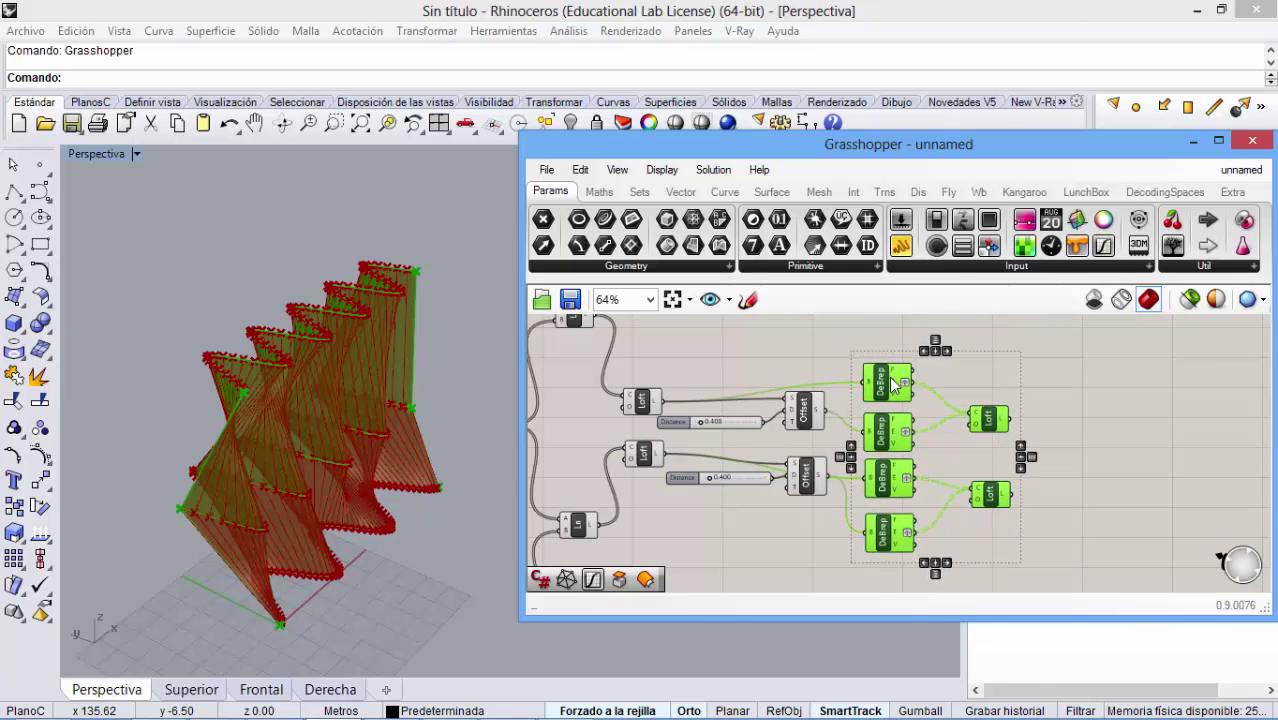
pyautogui.moveTo(810, 485); pyautogui.dragTo(810, 530)
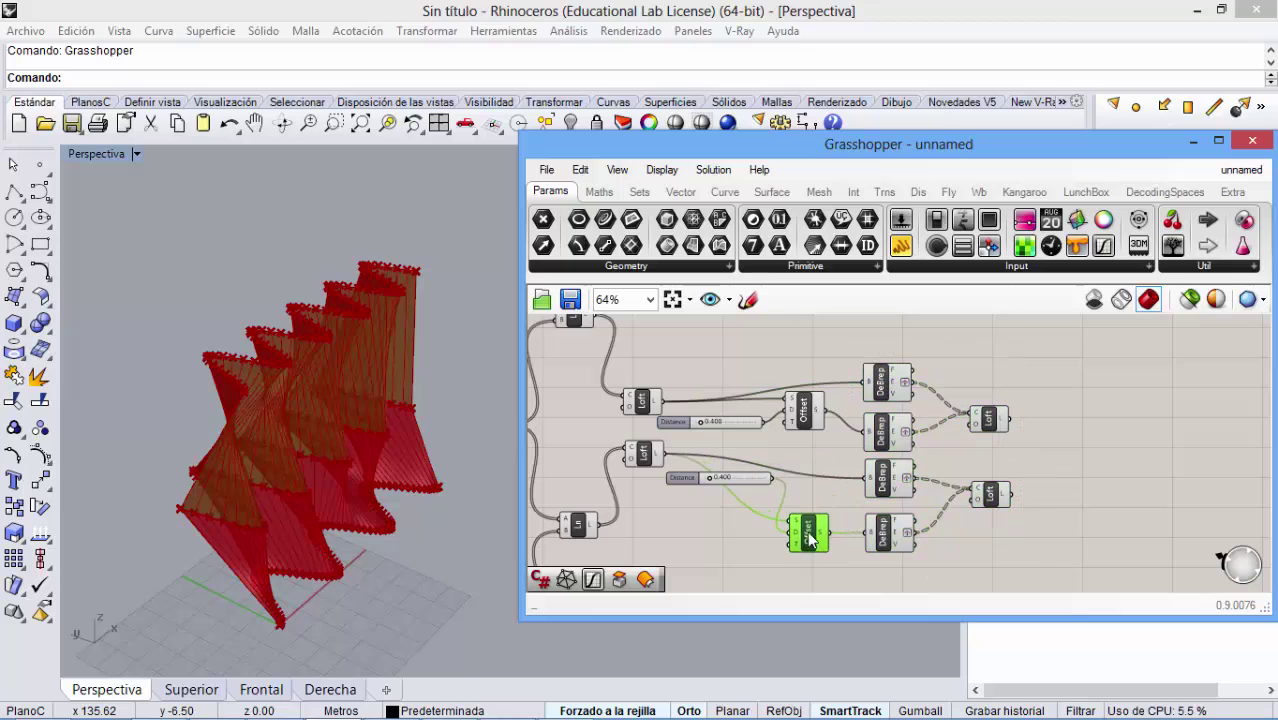
pyautogui.moveTo(741, 480); pyautogui.dragTo(739, 528)
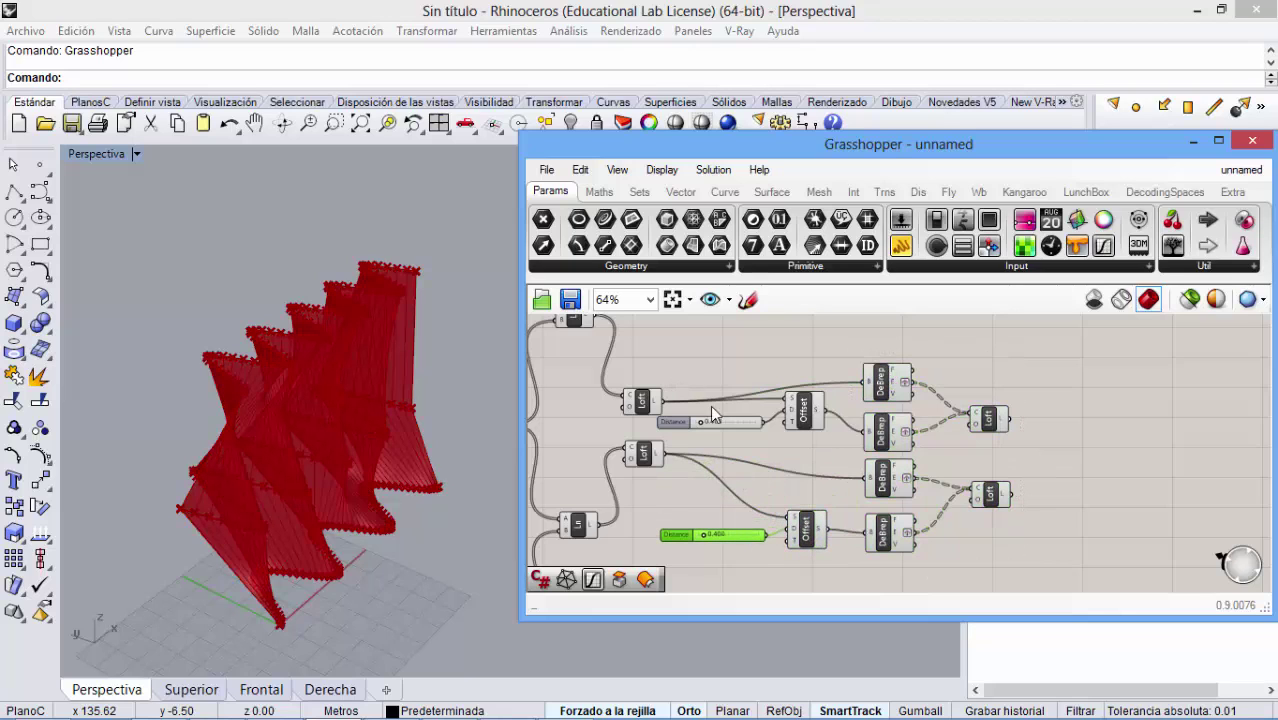
# - Lower the second Loft in the definition so it sits closer to its own Offset and distance slider
pyautogui.click(642, 400)
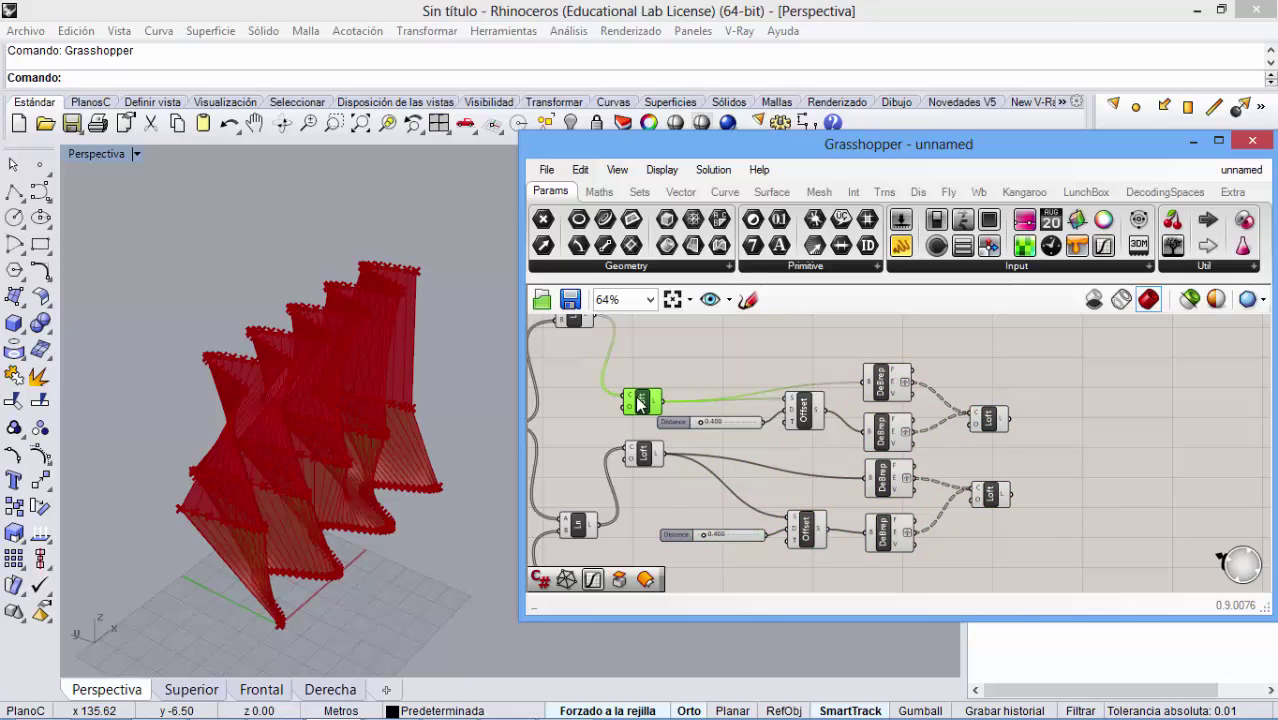
pyautogui.click(804, 412)
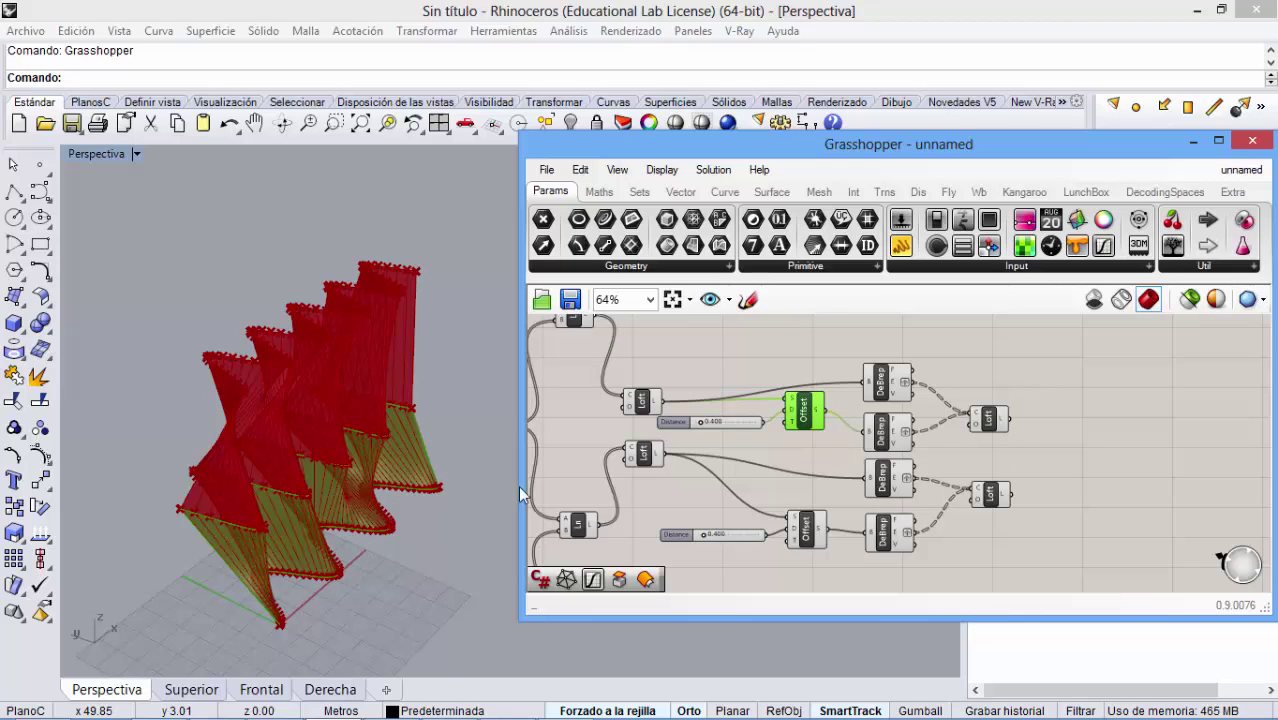
pyautogui.click(650, 404)
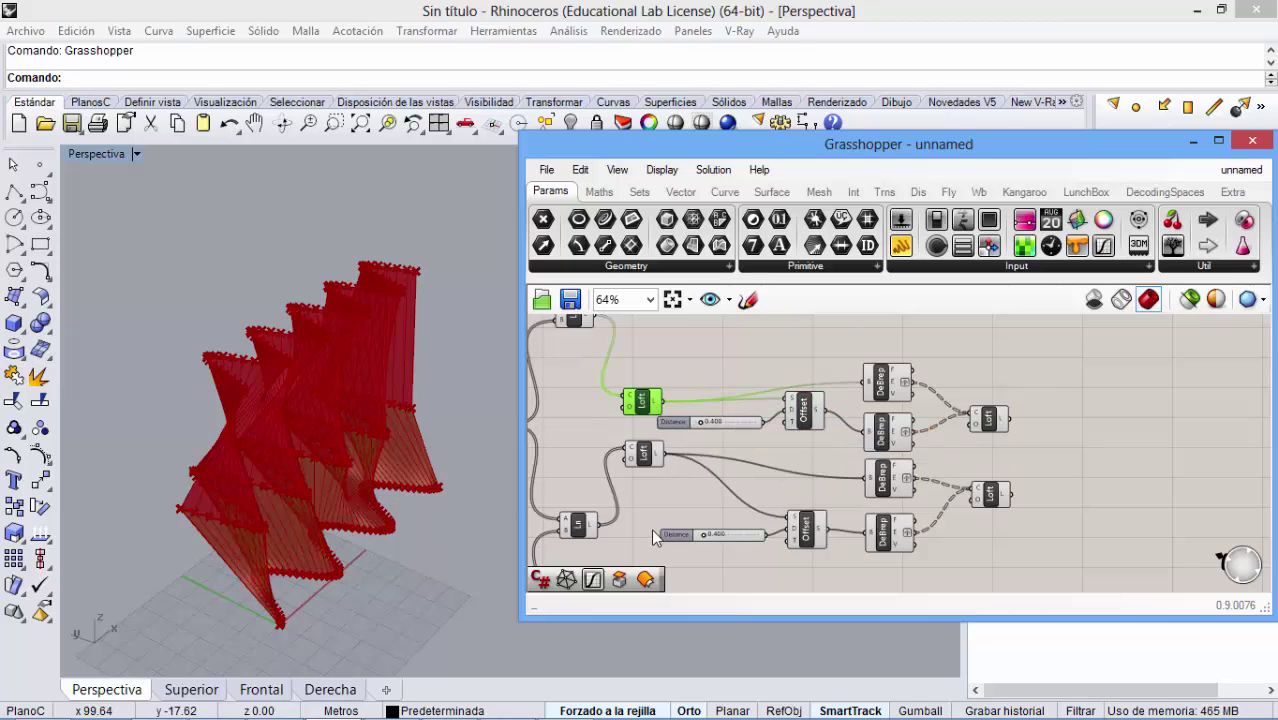
pyautogui.click(806, 530)
pyautogui.moveTo(648, 458); pyautogui.dragTo(656, 501)
# - Lower the upper Offset and its distance slider so they line up with the second Deconstruct Brep
pyautogui.click(806, 530)
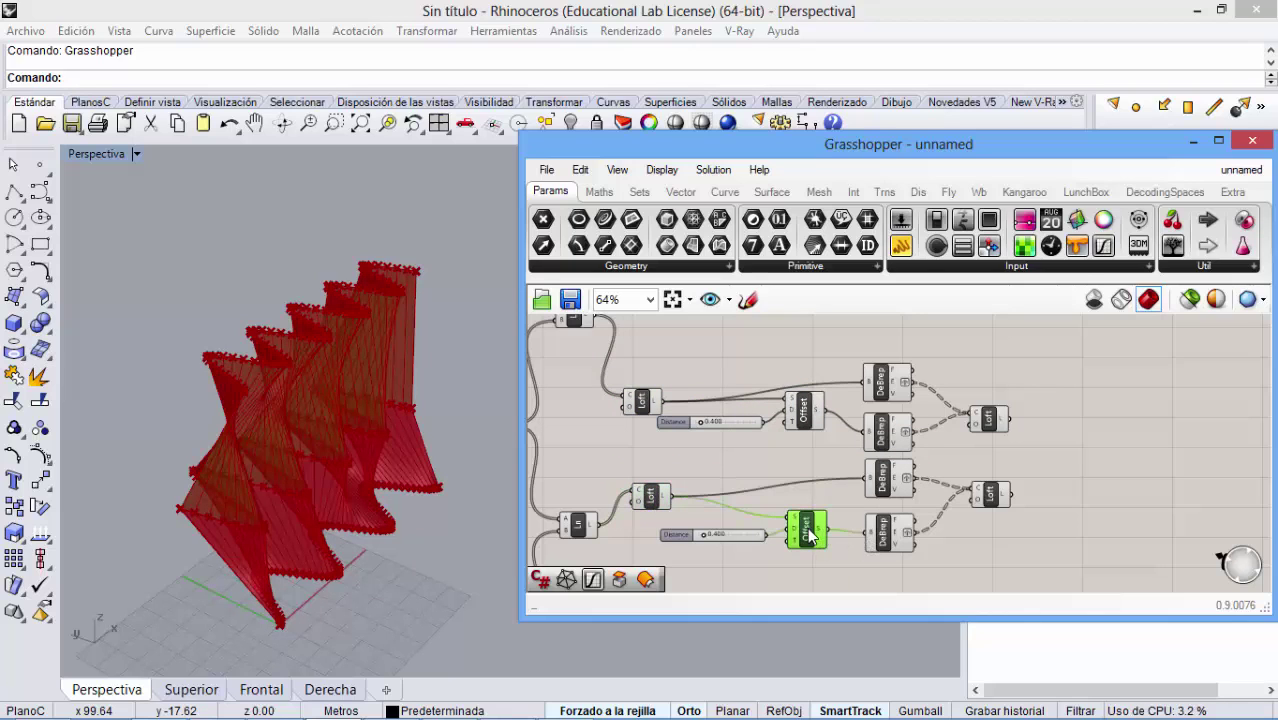
pyautogui.click(810, 415)
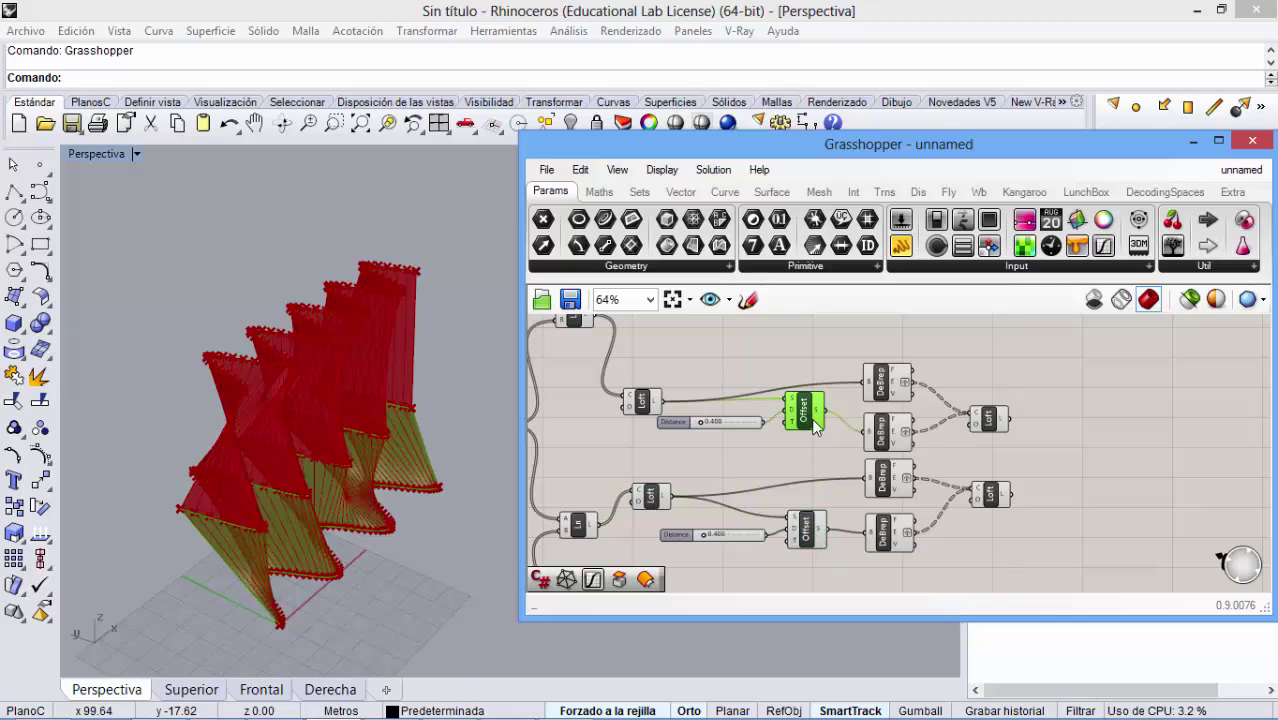
pyautogui.click(807, 532)
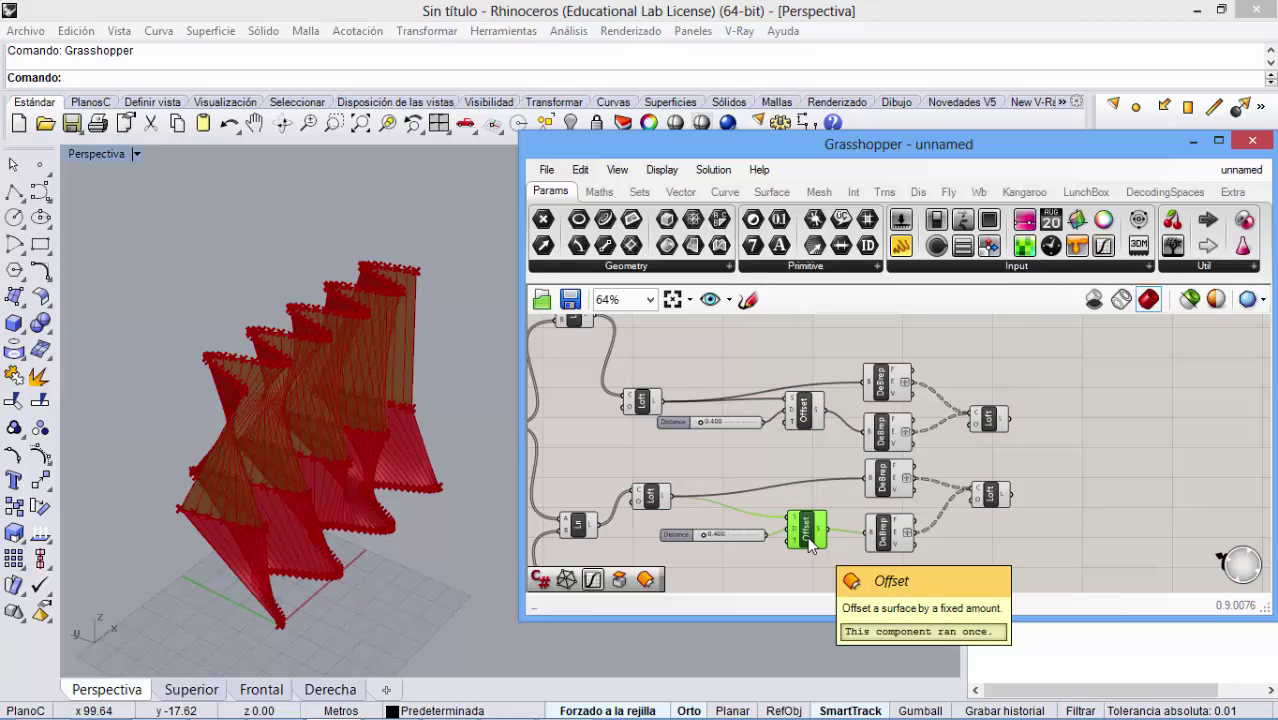
pyautogui.moveTo(815, 420); pyautogui.dragTo(820, 439)
pyautogui.moveTo(745, 428); pyautogui.dragTo(746, 432)
pyautogui.click(818, 435)
# - Examine how each Loft and its Offset feed the four Deconstruct Breps, and check the Graft setting on the upper two edge outputs
pyautogui.click(900, 430)
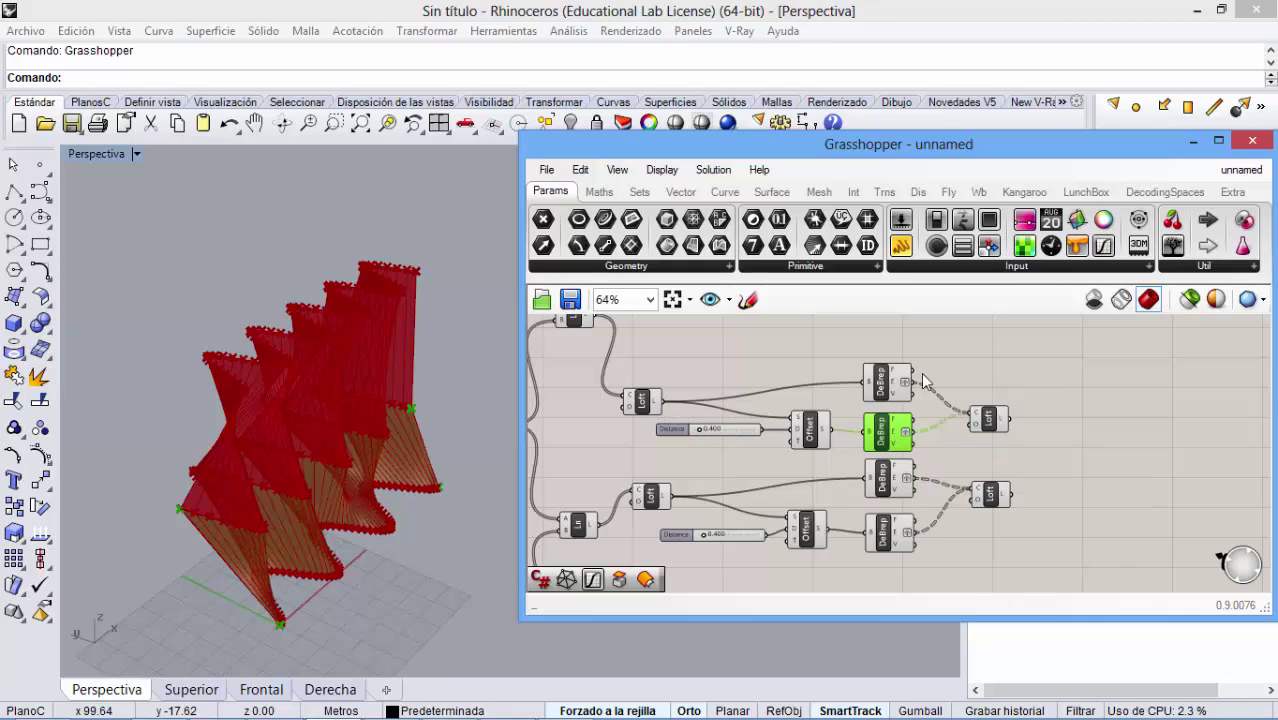
pyautogui.click(889, 381)
pyautogui.click(652, 496)
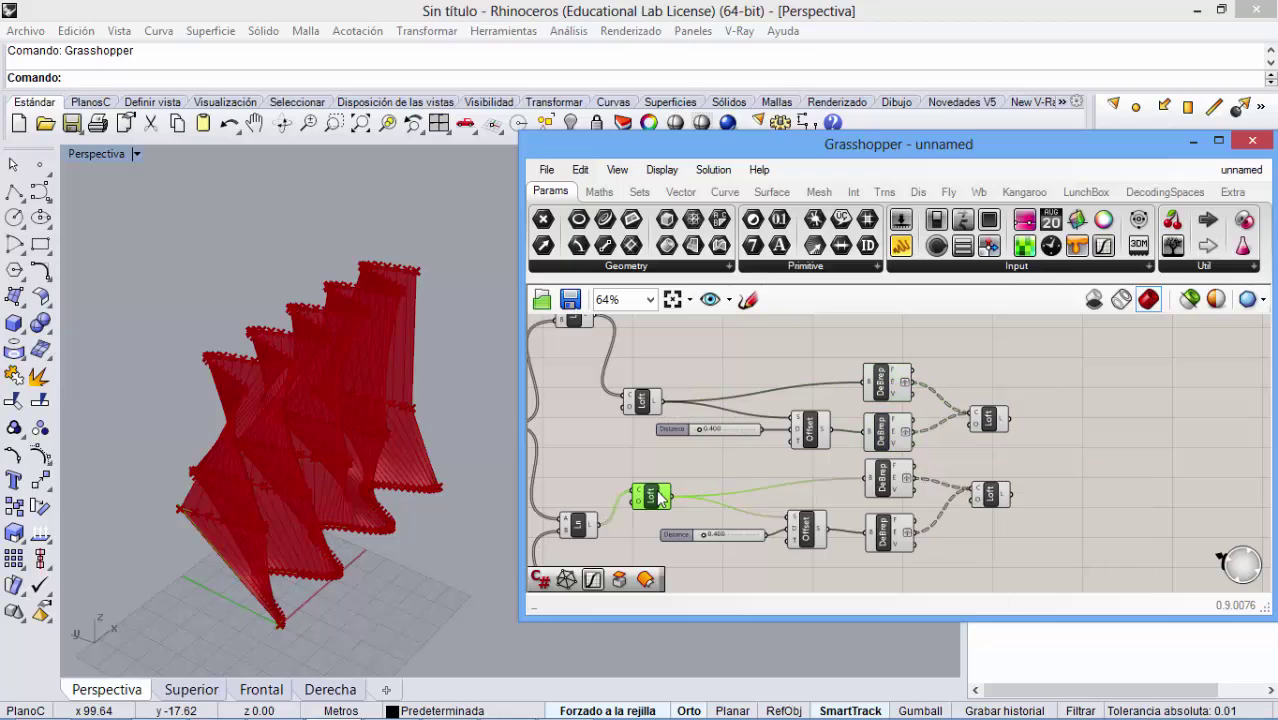
pyautogui.click(898, 480)
pyautogui.click(880, 540)
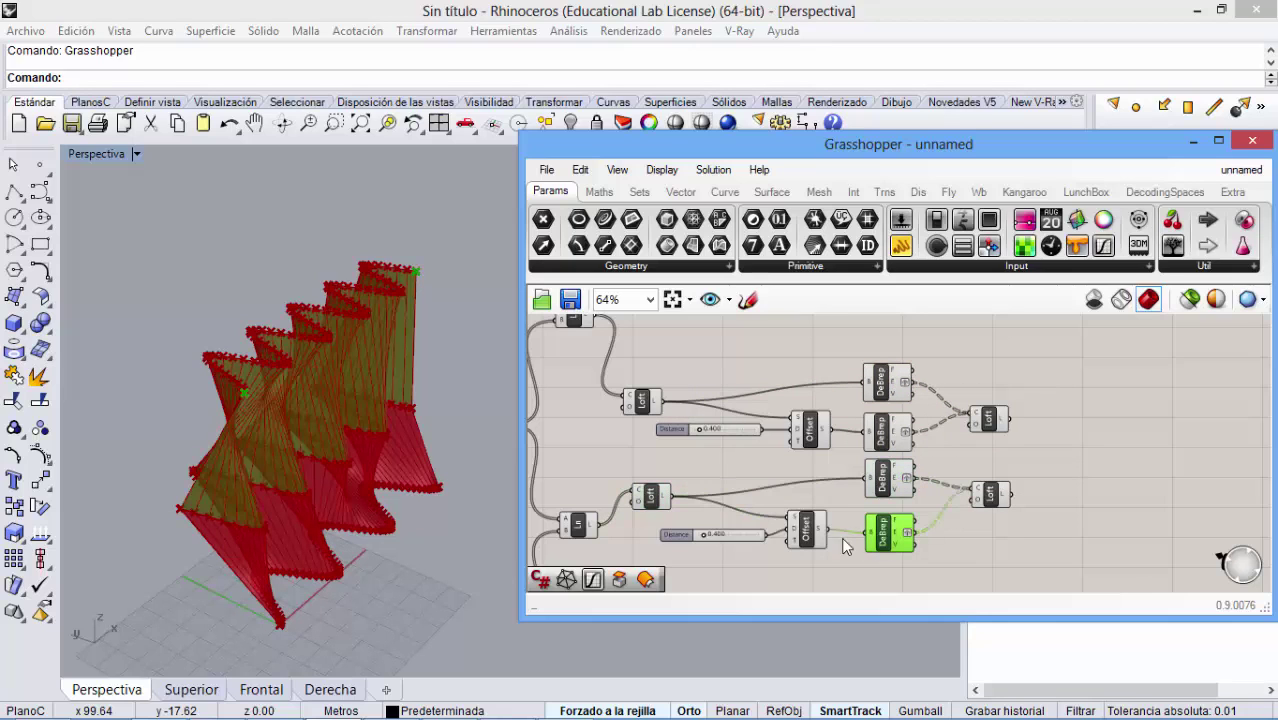
pyautogui.click(806, 535)
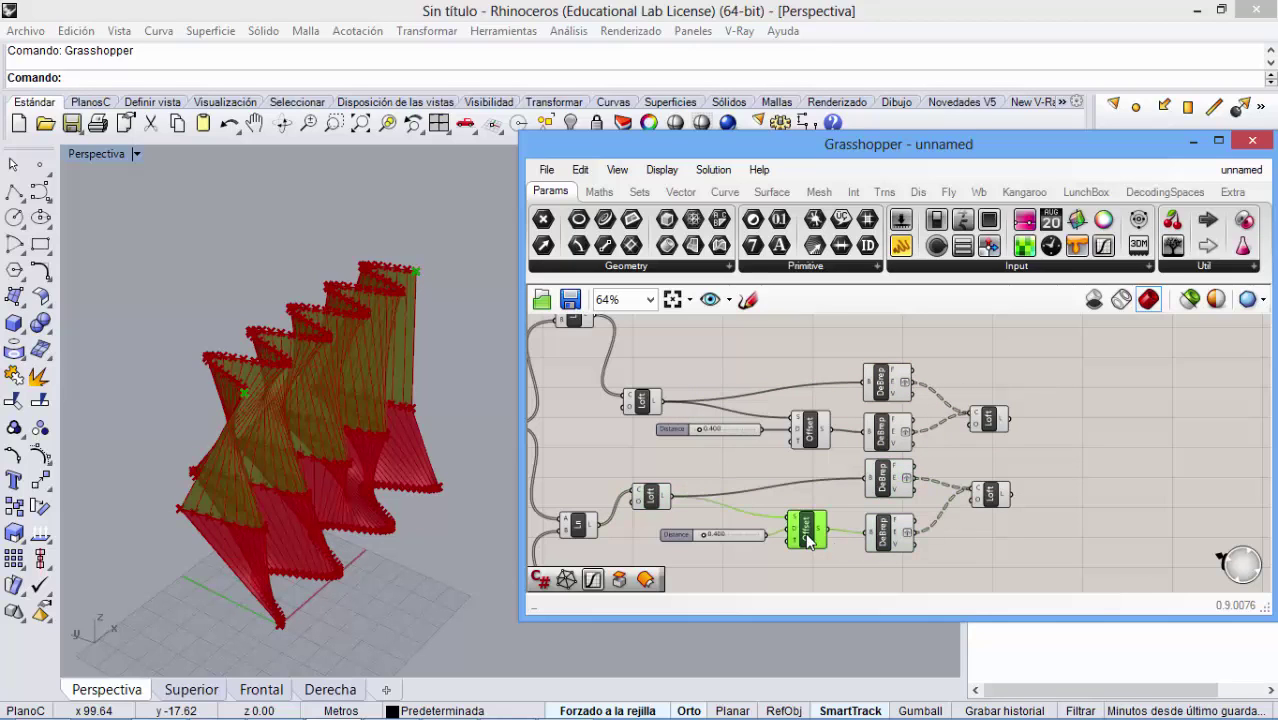
pyautogui.click(920, 393)
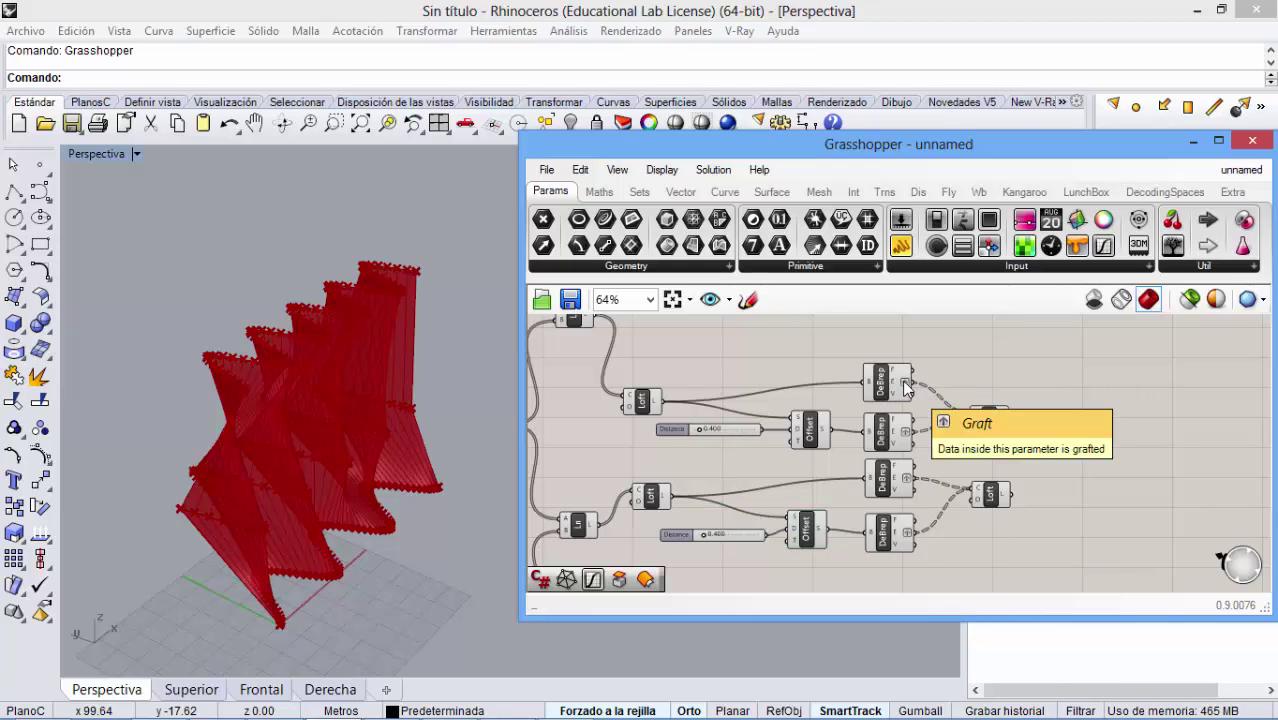
pyautogui.moveTo(906, 437)
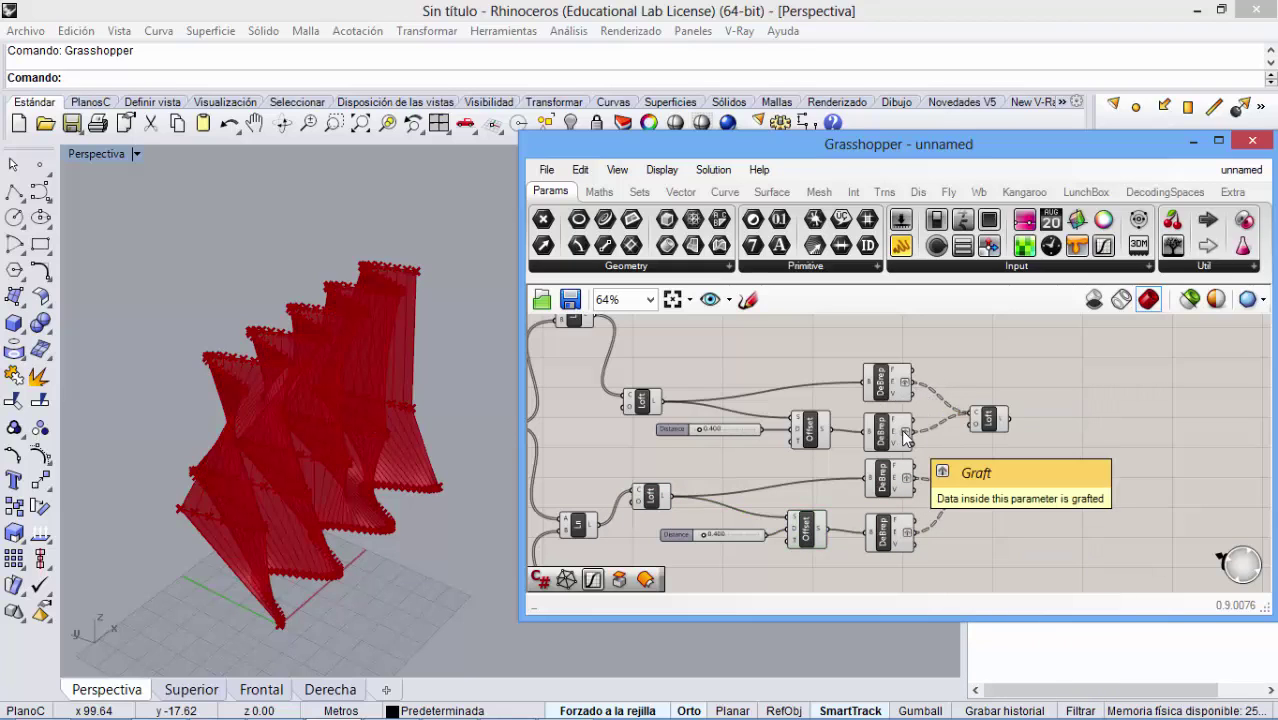
pyautogui.click(806, 430)
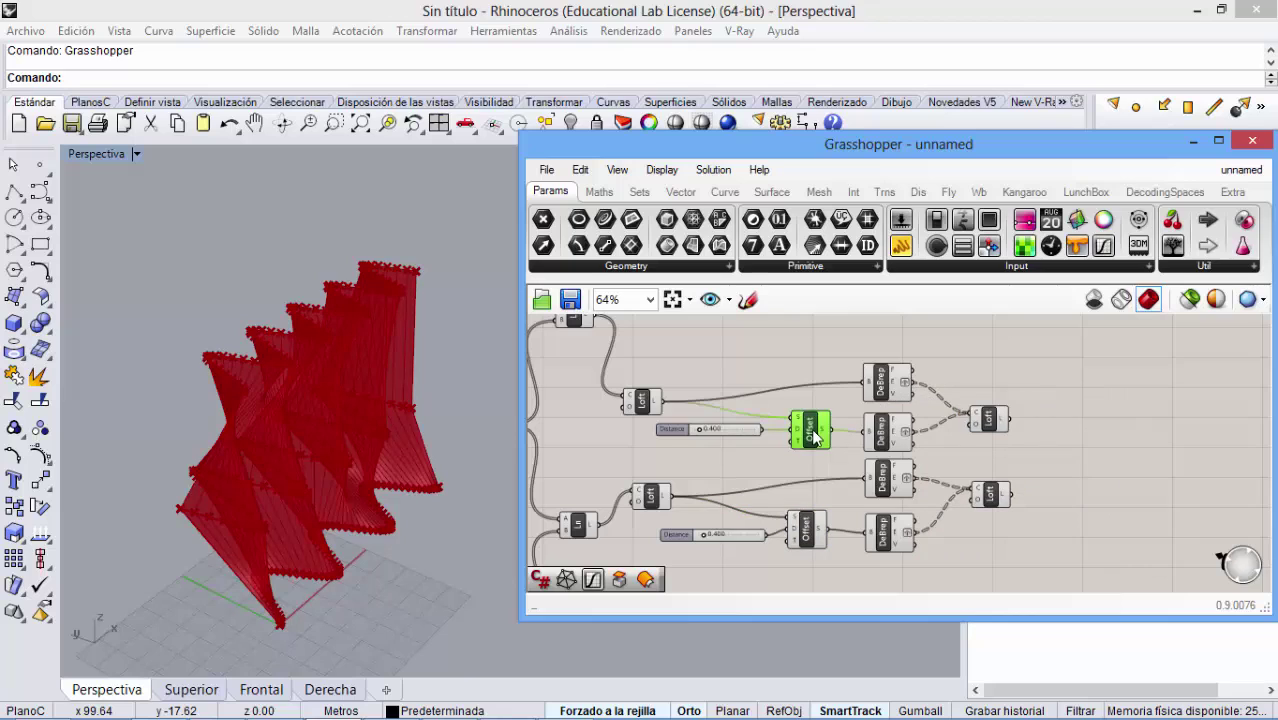
pyautogui.click(926, 439)
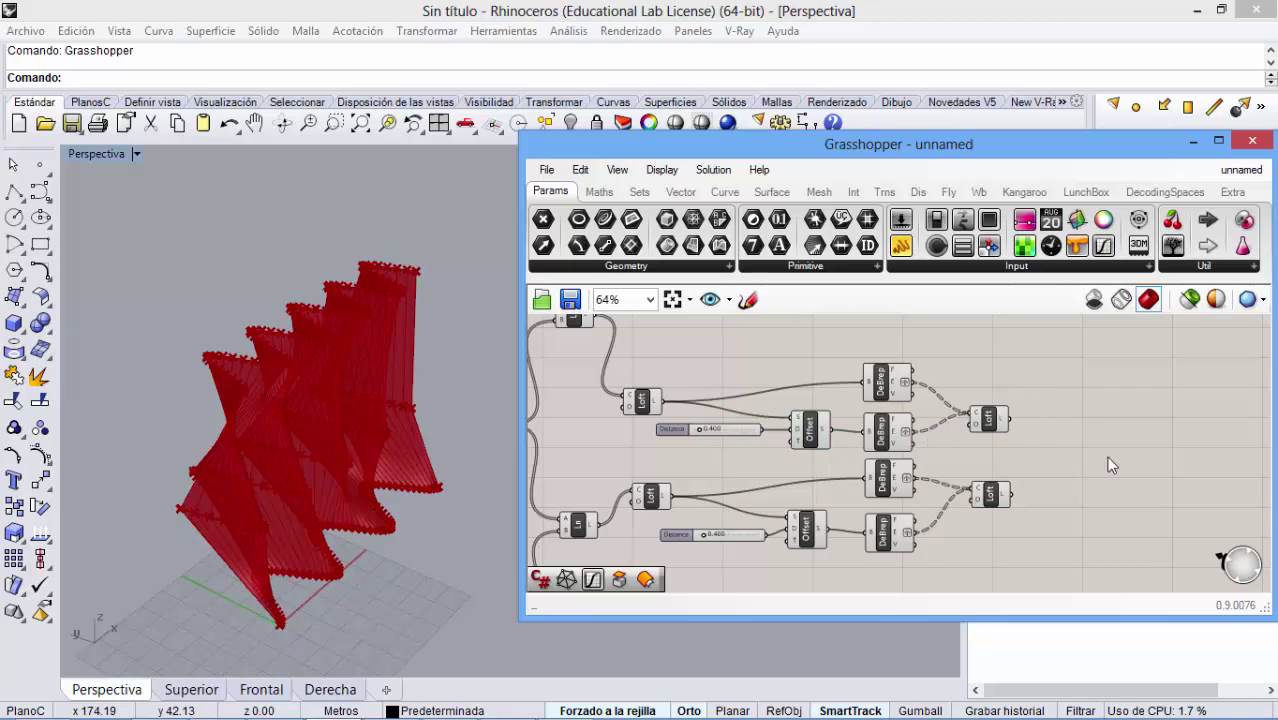
# - Highlight both edge Lofts, the two original Lofts and the lower Offset in turn, and examine each one in the model
pyautogui.click(990, 420)
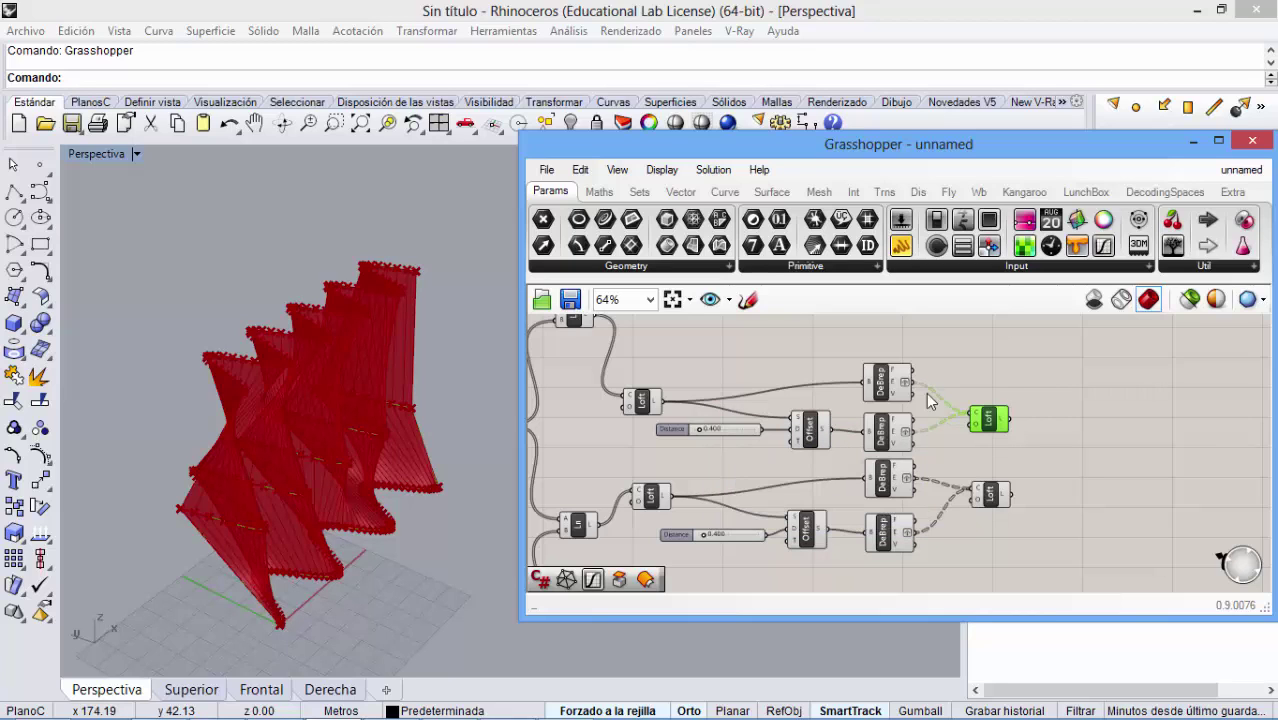
pyautogui.click(243, 440)
pyautogui.scroll(3, 282, 434)
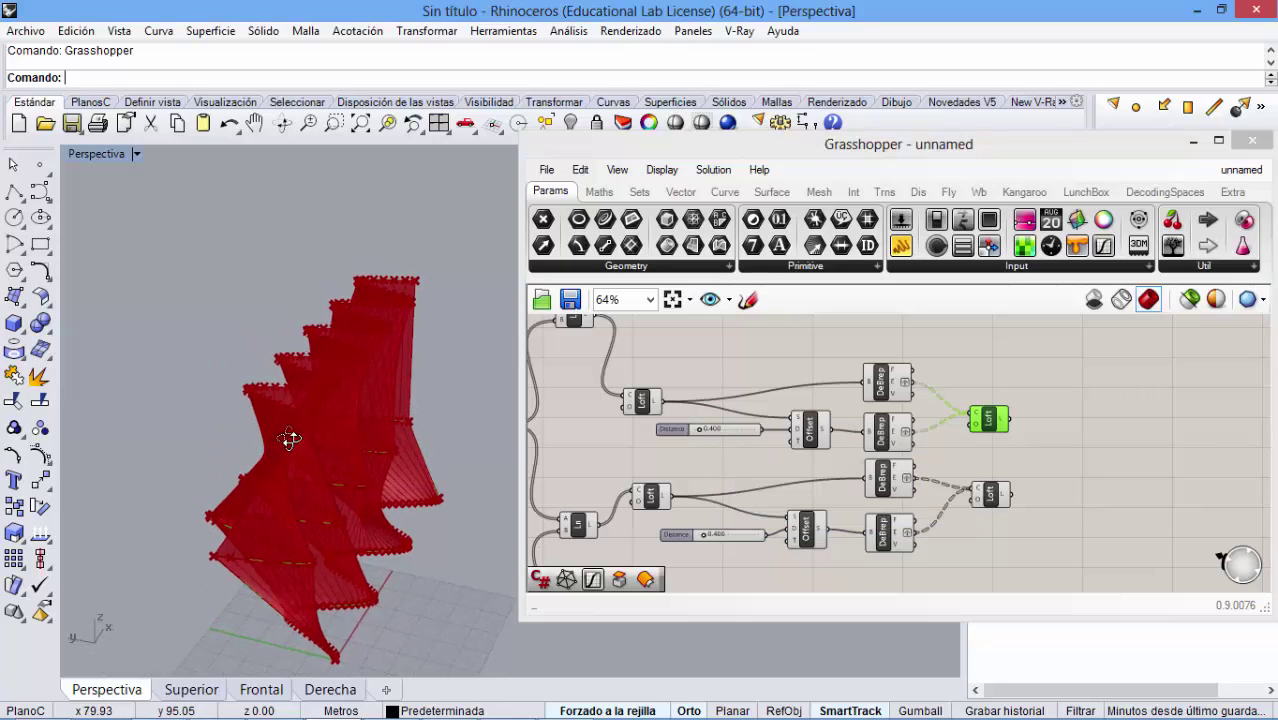
pyautogui.scroll(2, 282, 434)
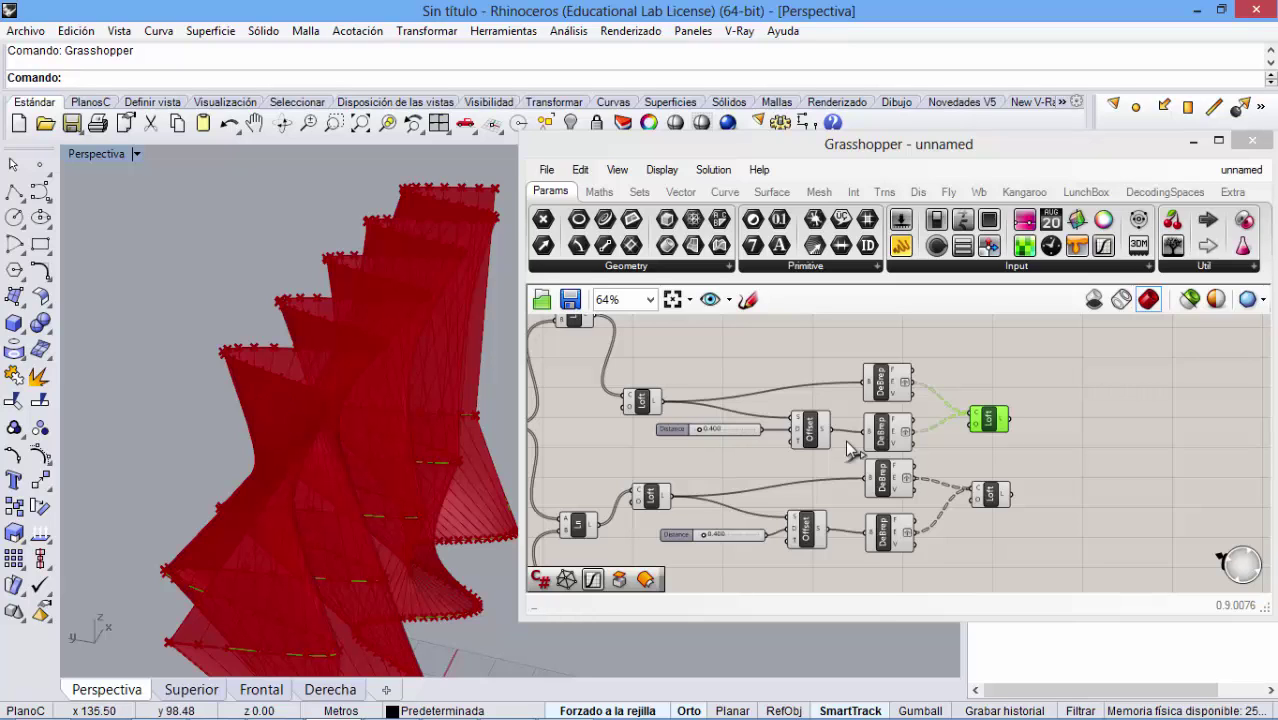
pyautogui.click(642, 399)
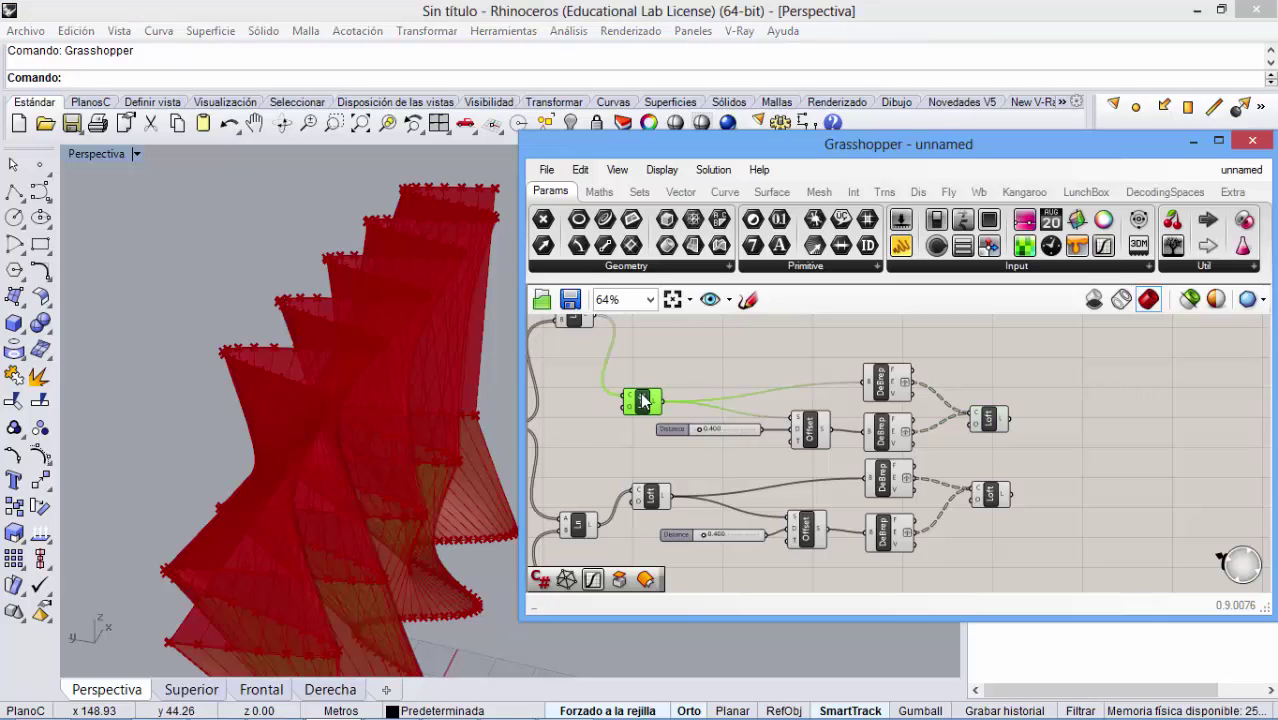
pyautogui.click(656, 498)
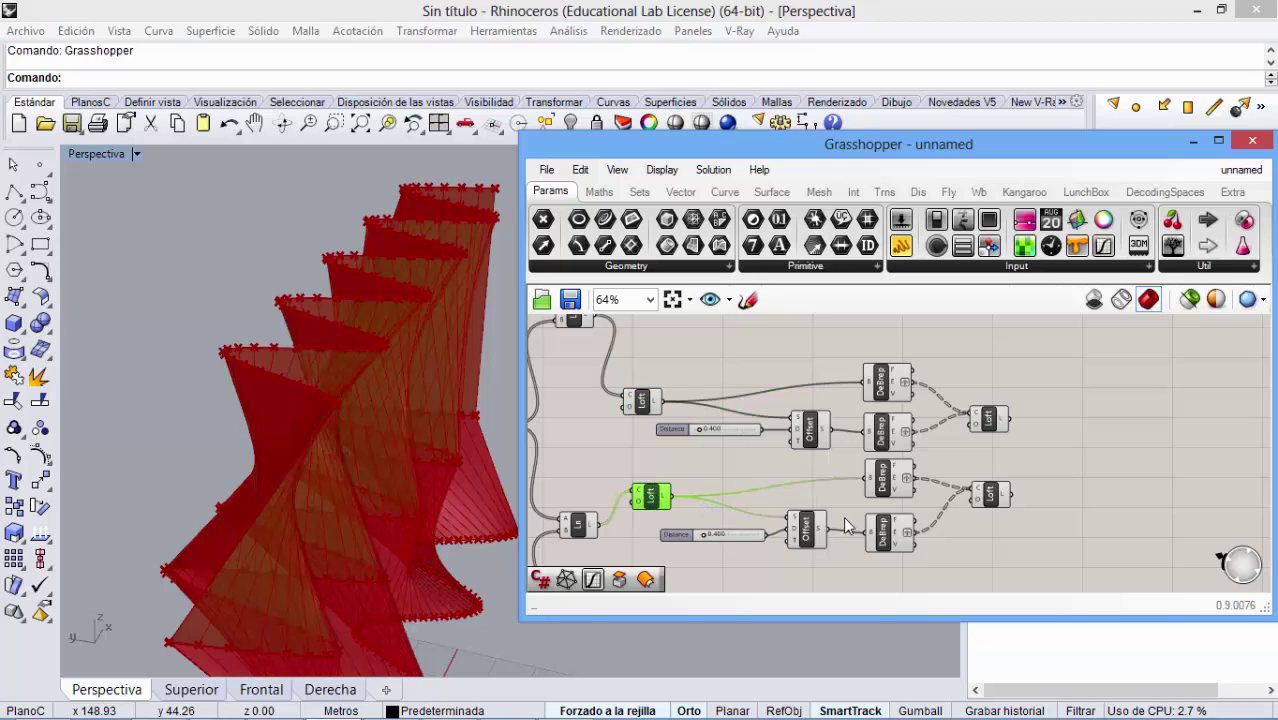
pyautogui.click(815, 535)
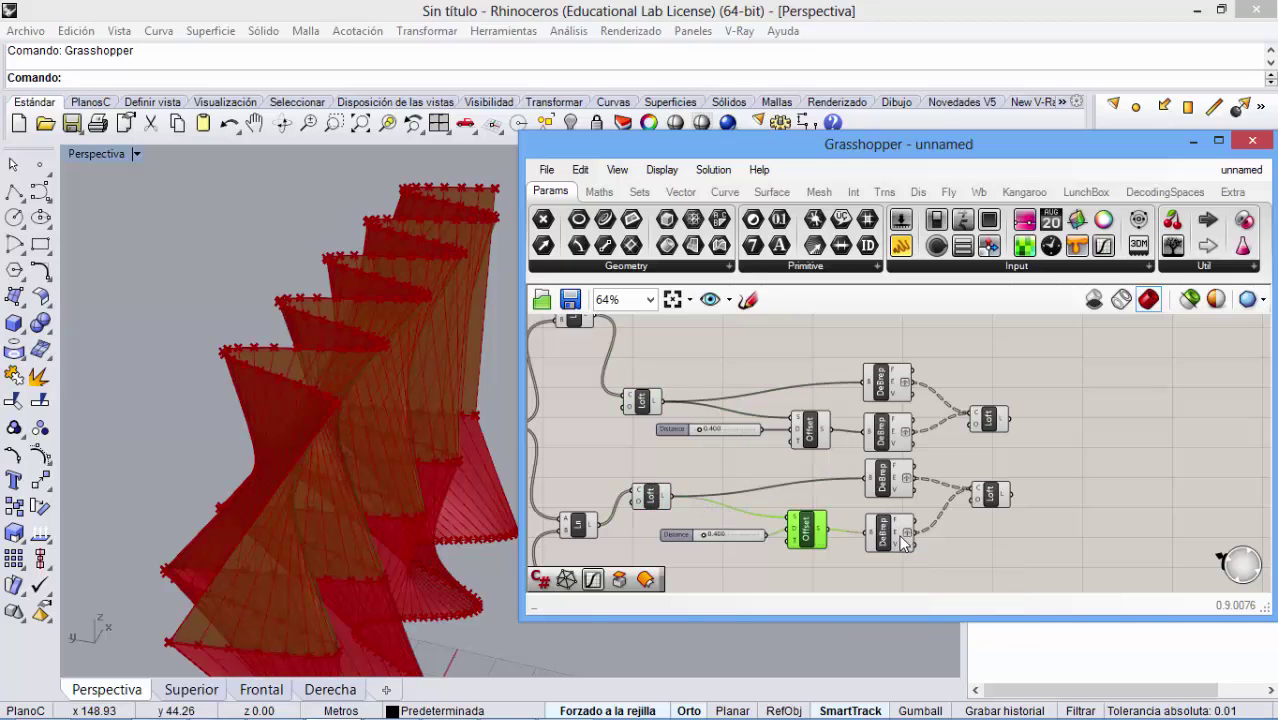
pyautogui.click(990, 497)
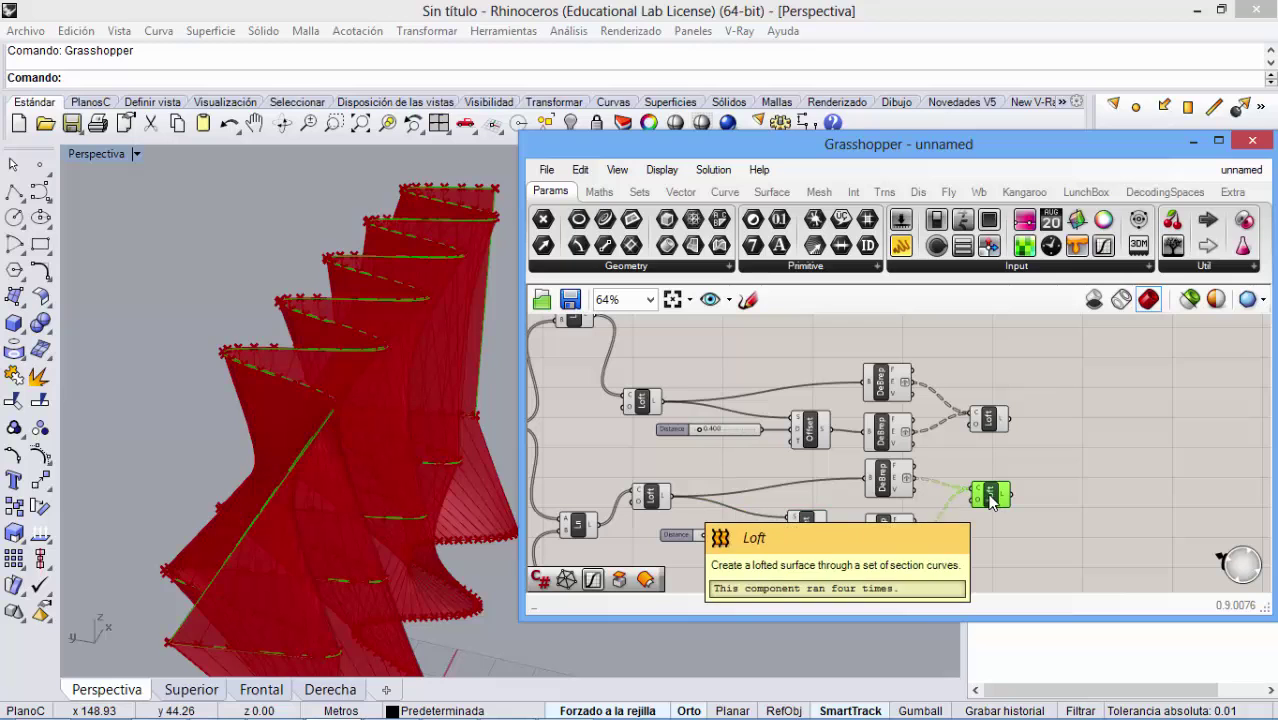
pyautogui.scroll(5, 406, 532)
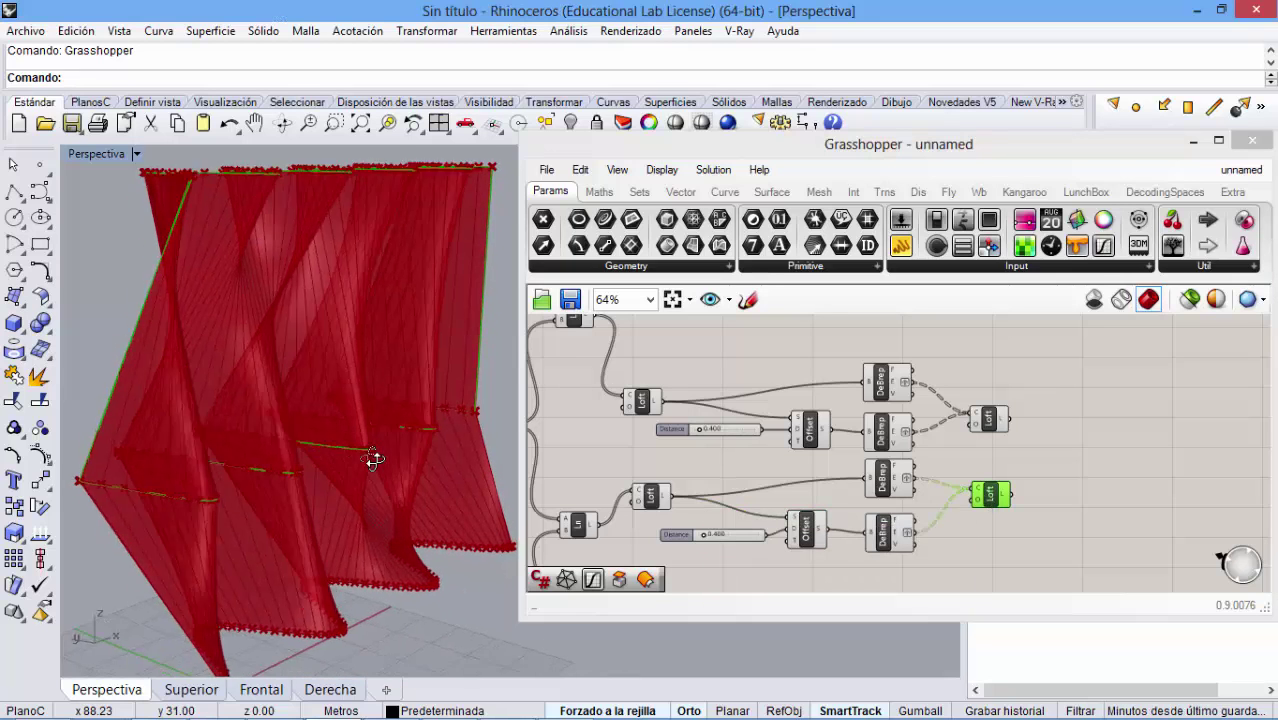
# - Highlight the upper original Loft, its Offset and its edge Loft, and inspect up close the sides between surface and offset
pyautogui.click(643, 401)
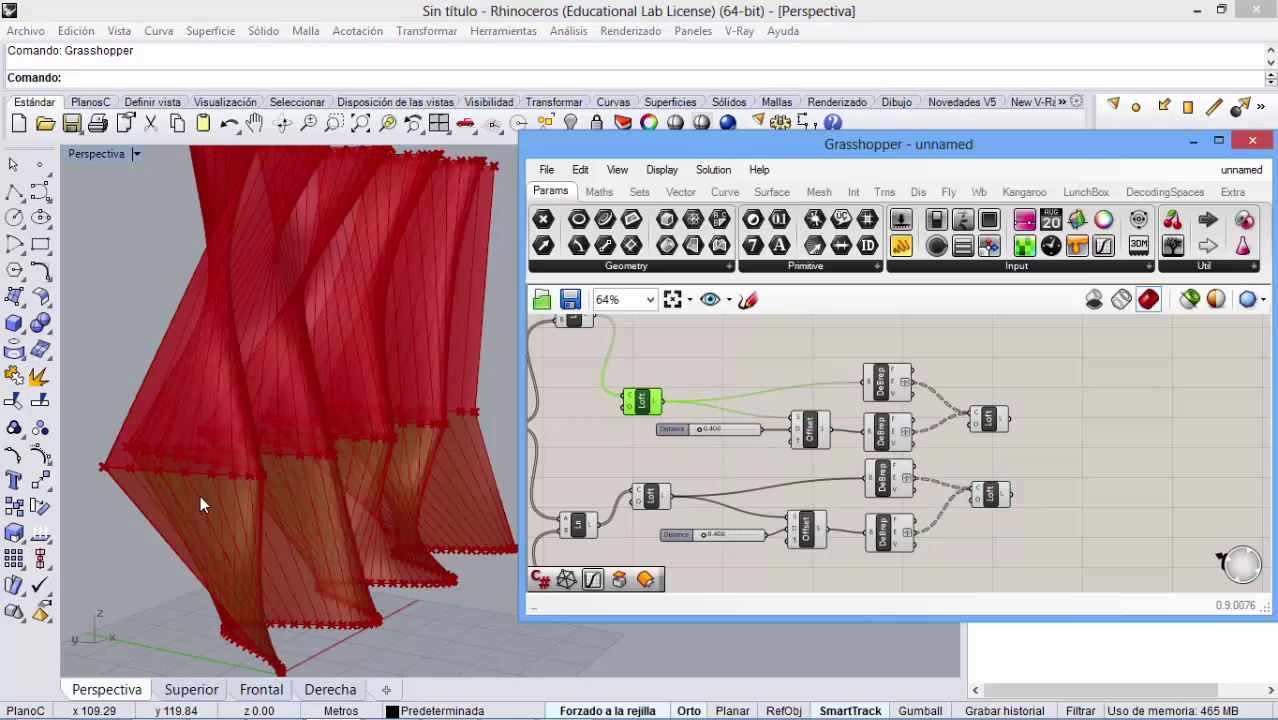
pyautogui.click(810, 430)
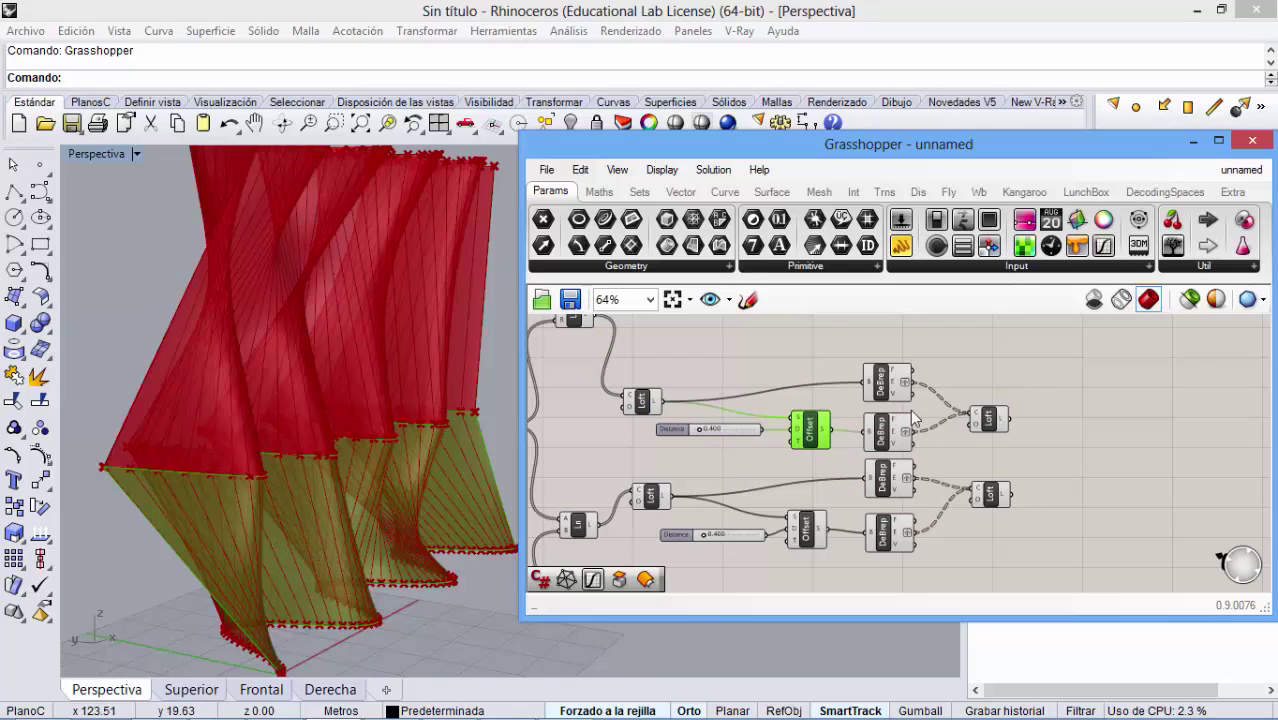
pyautogui.click(990, 420)
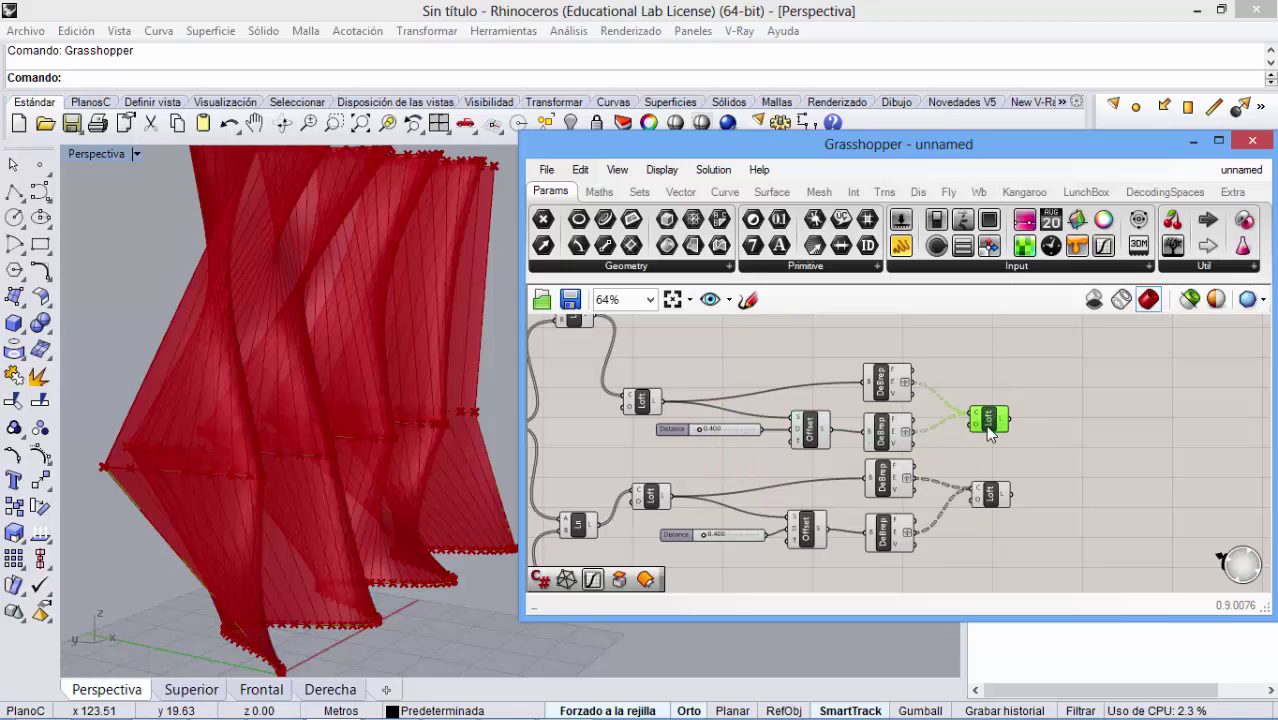
pyautogui.scroll(6, 274, 511)
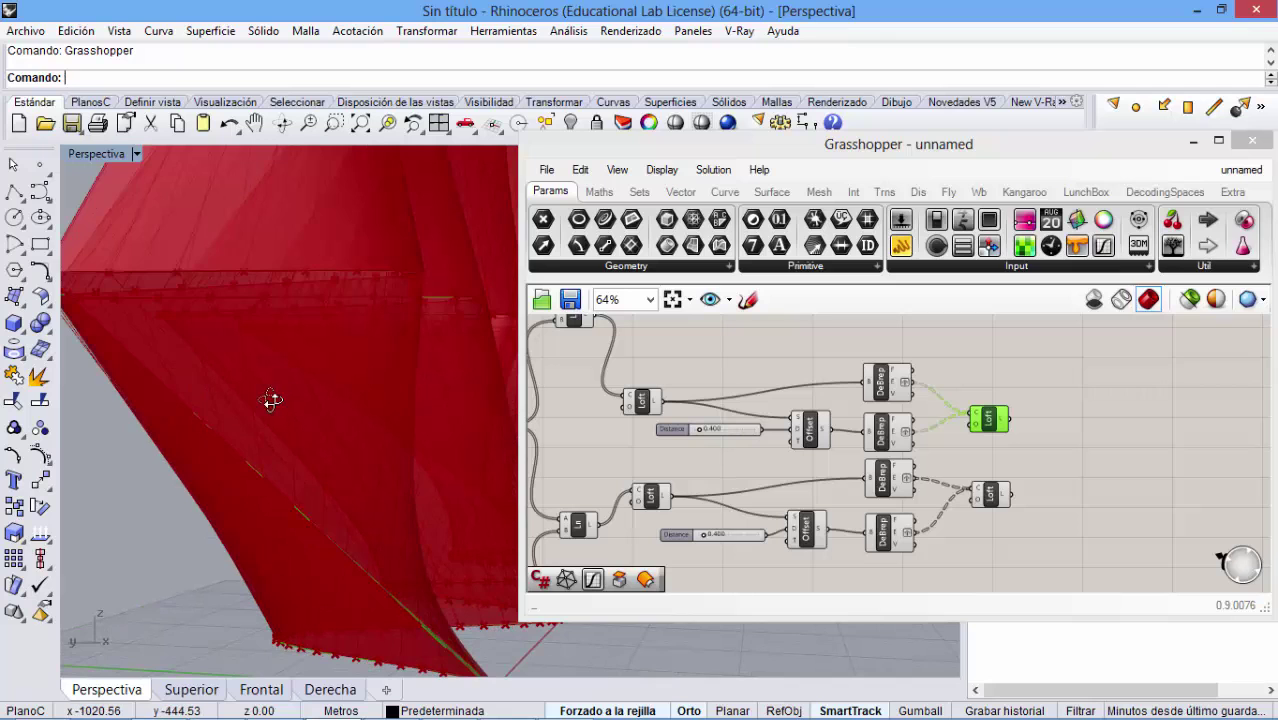
pyautogui.scroll(-7, 239, 432)
pyautogui.moveTo(238, 427); pyautogui.dragTo(325, 422, button='right')
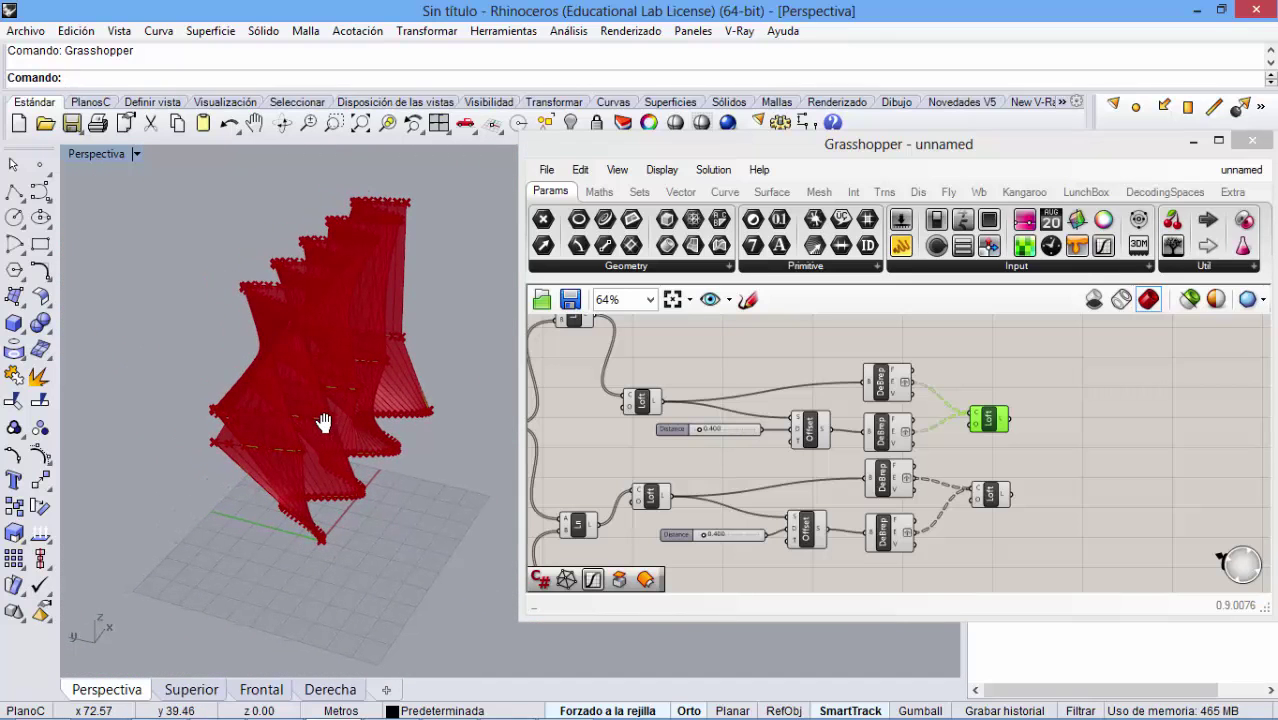
pyautogui.click(1075, 472)
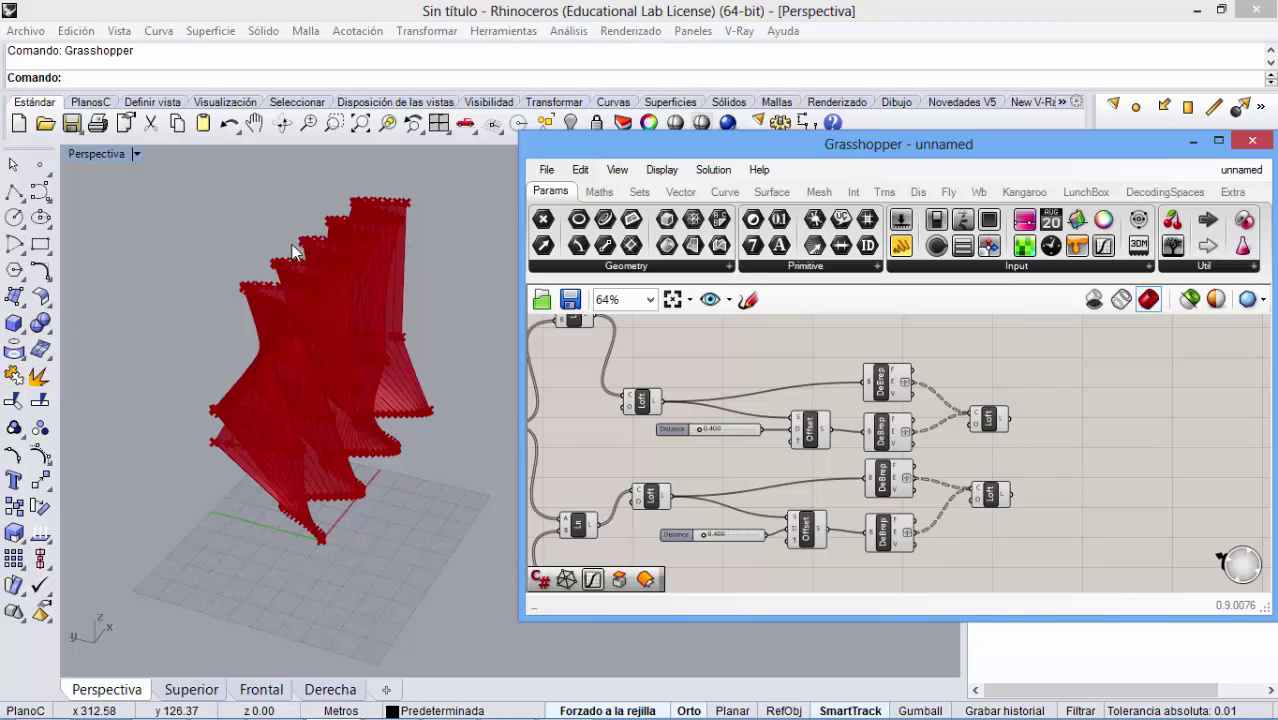
# - Add a Group component beside the two edge Lofts and feed both of their outputs into it
pyautogui.doubleClick(1094, 460)
pyautogui.write('gro')
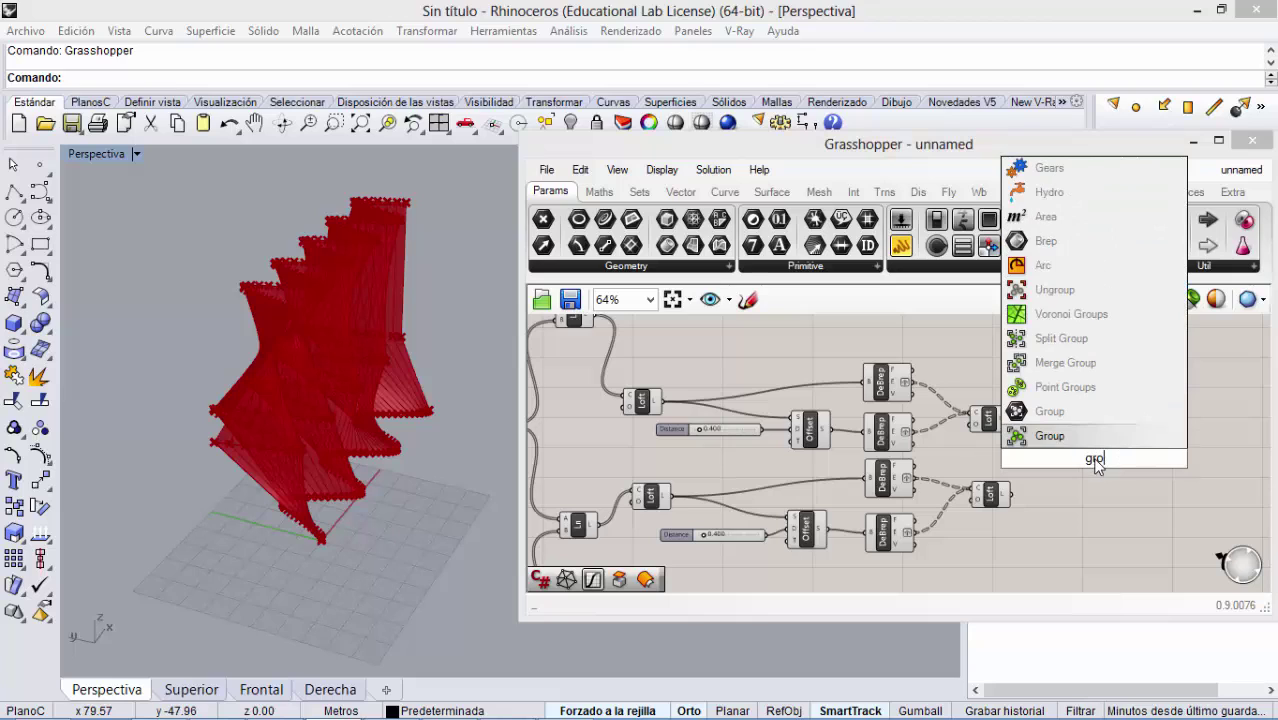
pyautogui.click(1046, 437)
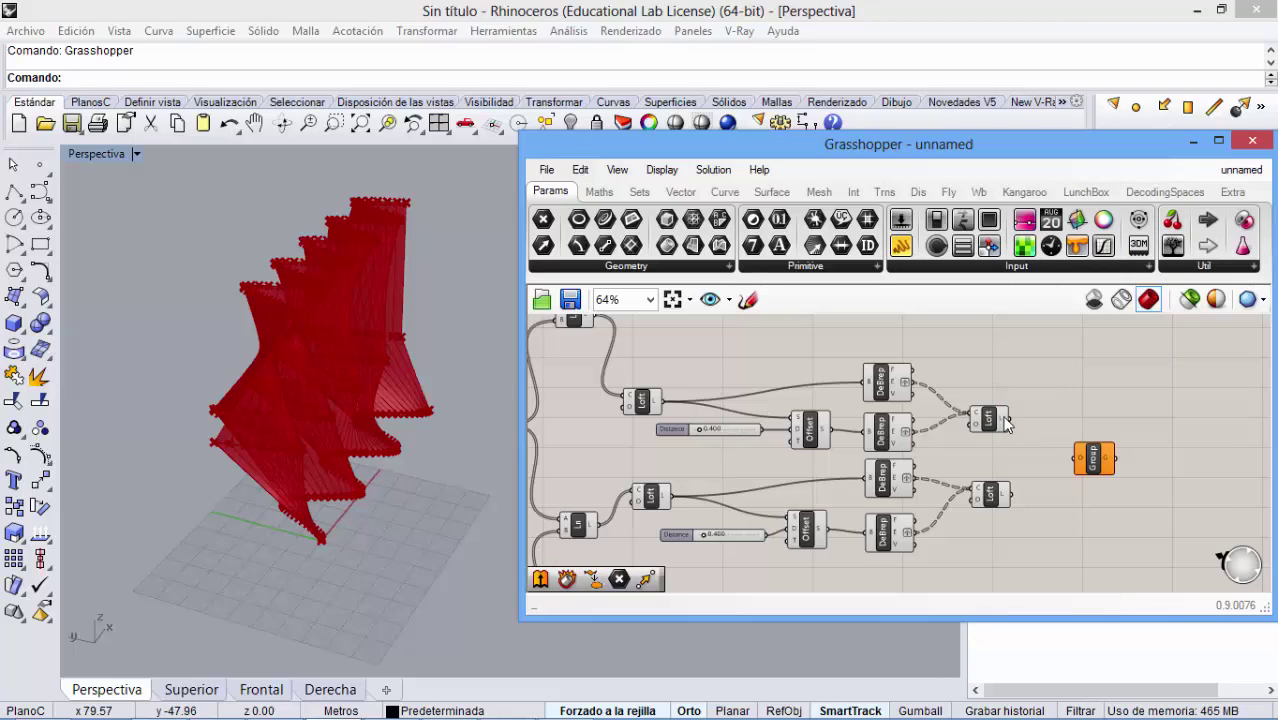
pyautogui.moveTo(1010, 419); pyautogui.dragTo(1076, 458)
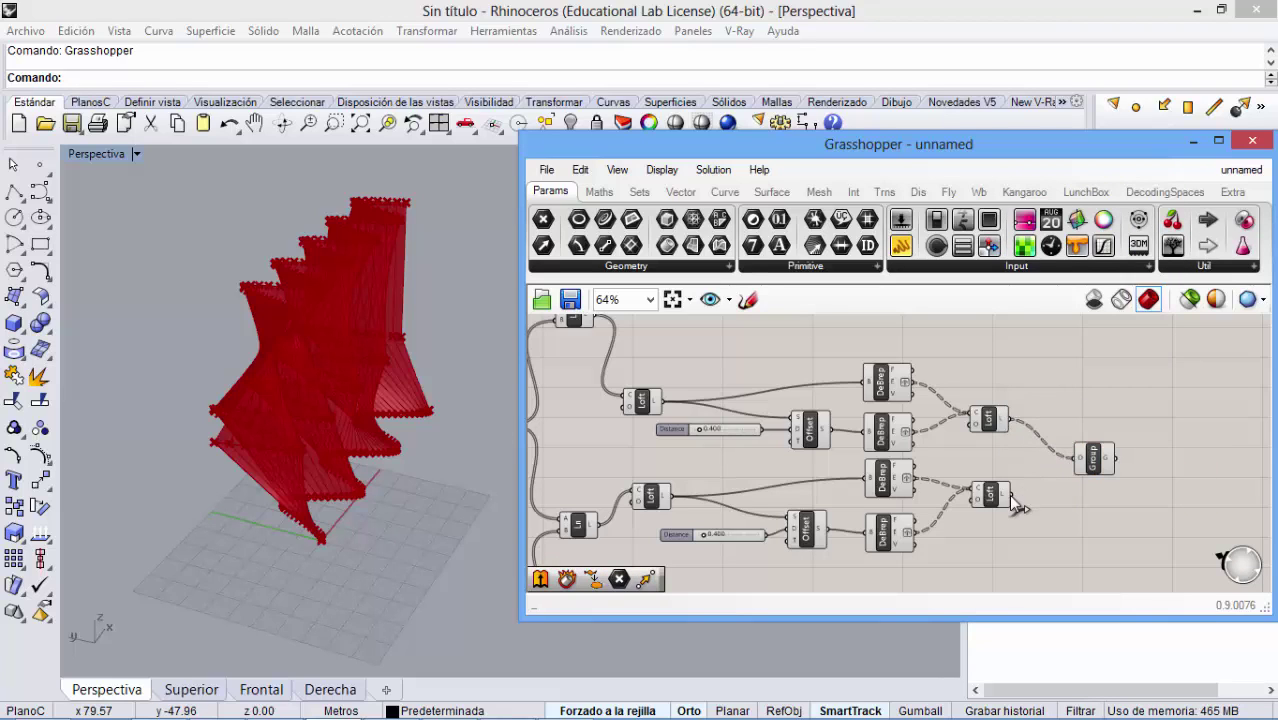
pyautogui.moveTo(1016, 503); pyautogui.dragTo(1077, 458)
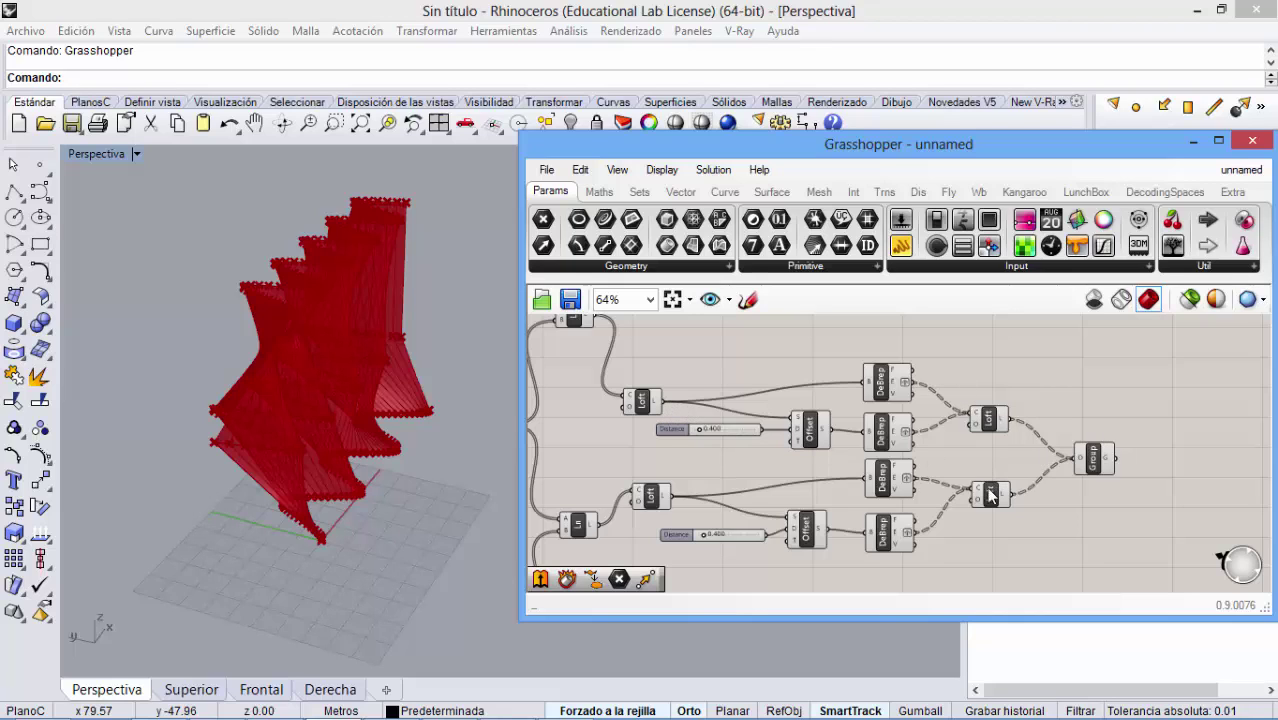
# - Add both original Lofts and both Offsets to the Group input, and highlight the complete group in the model
pyautogui.moveTo(662, 402); pyautogui.dragTo(1075, 460)
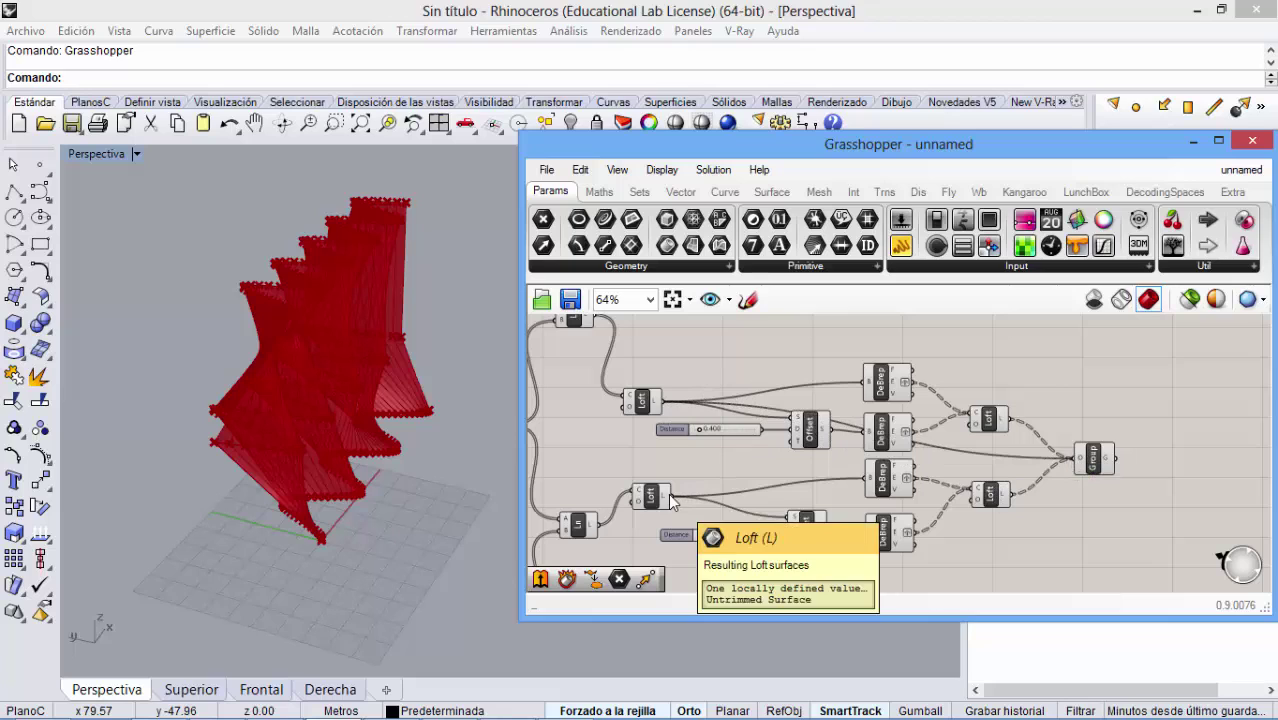
pyautogui.moveTo(668, 495); pyautogui.dragTo(1064, 457)
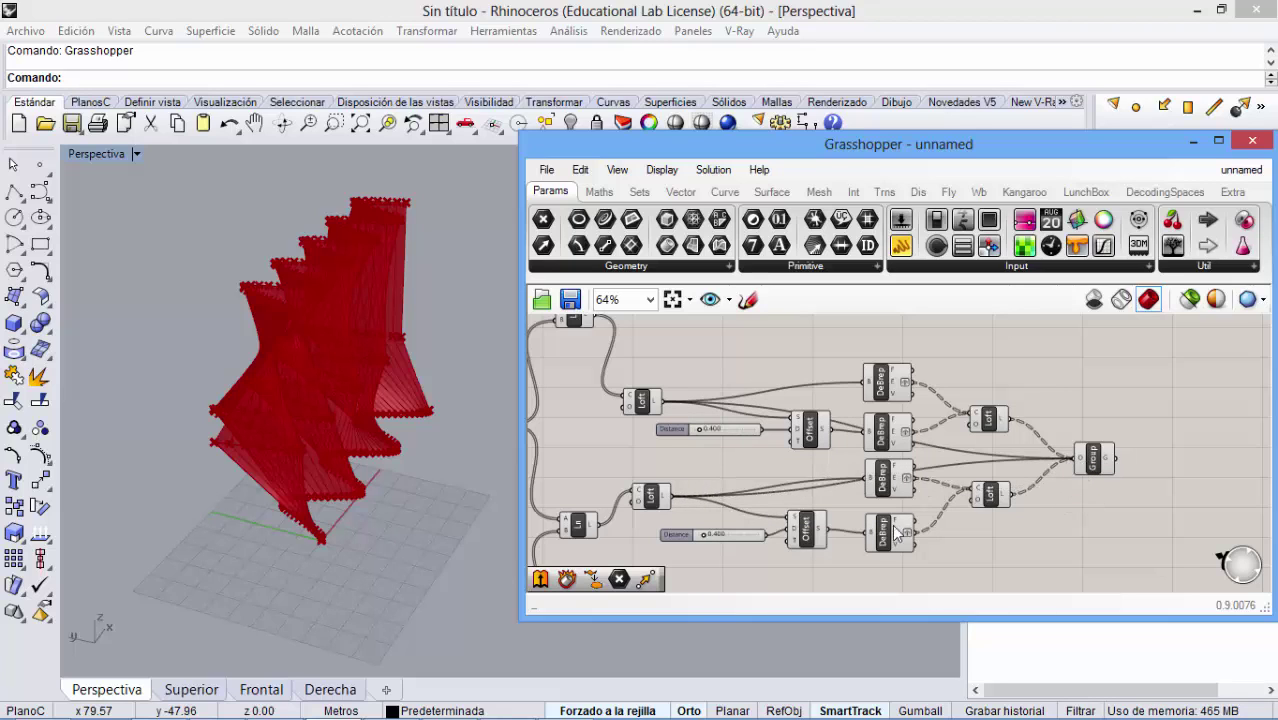
pyautogui.moveTo(836, 527); pyautogui.dragTo(1075, 460)
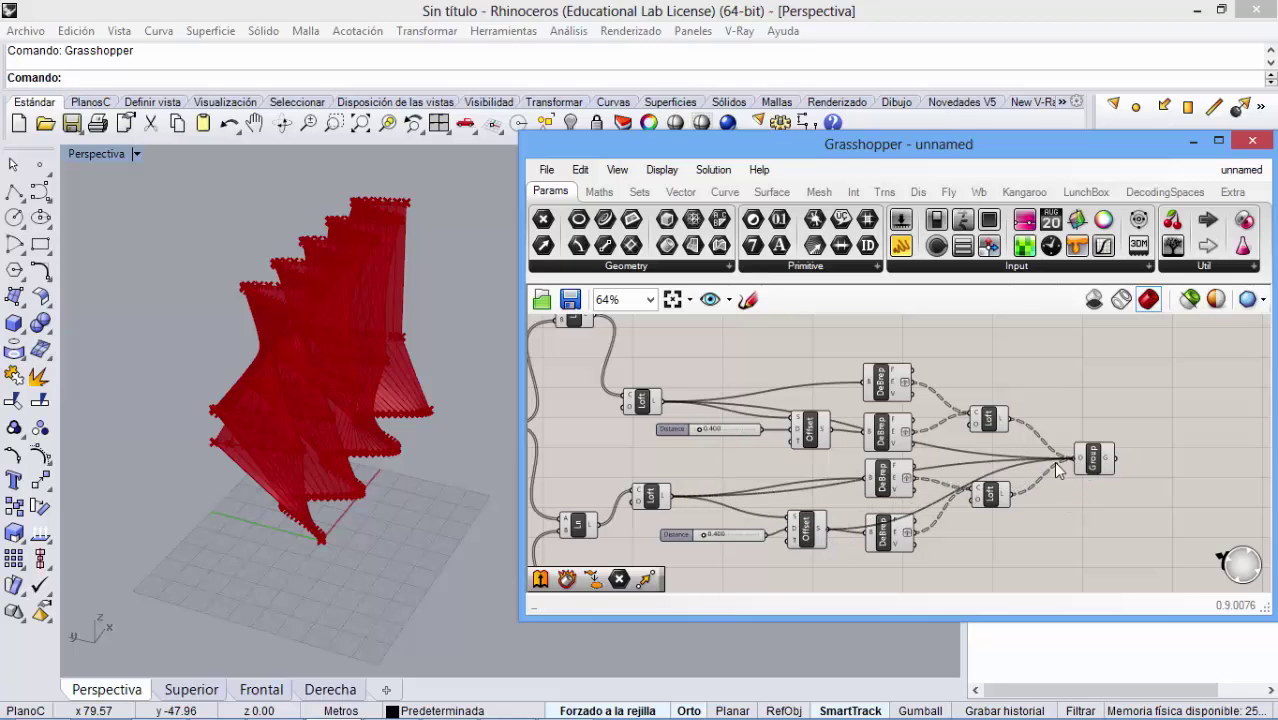
pyautogui.moveTo(830, 432); pyautogui.dragTo(1078, 459)
pyautogui.click(1095, 477)
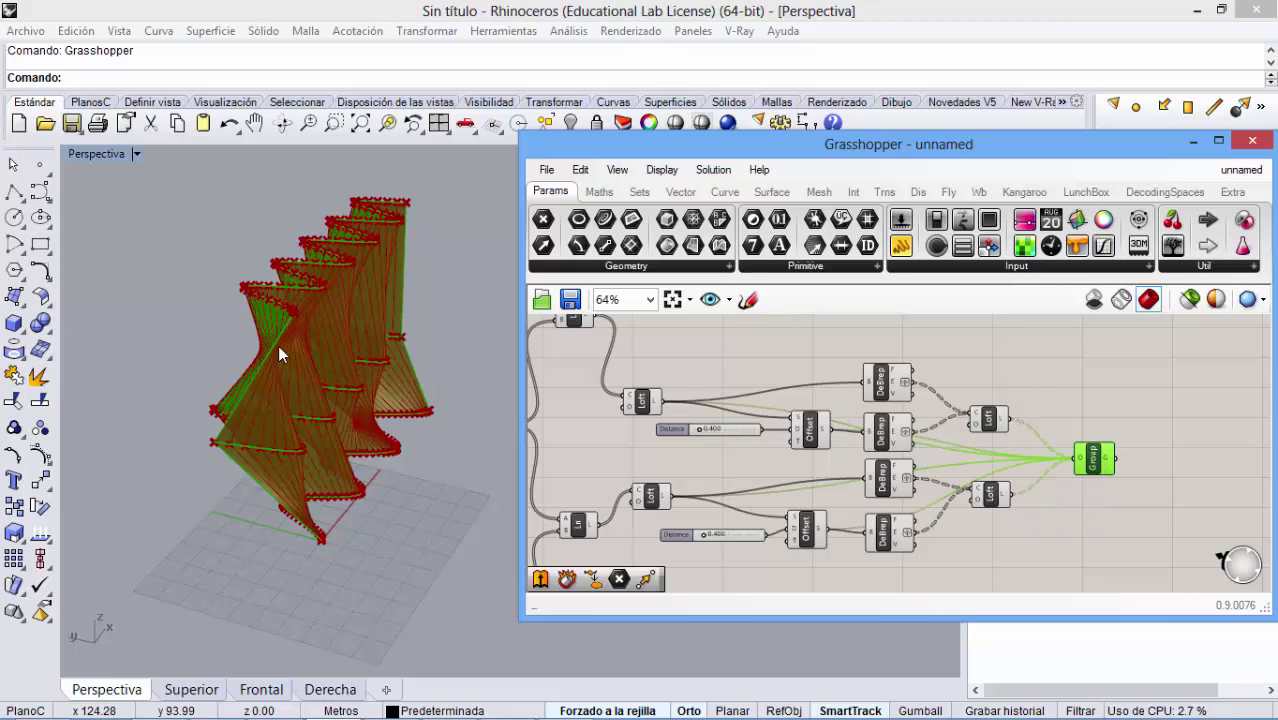
# - Bake the Group output onto layer Capa 01
pyautogui.rightClick(1087, 461)
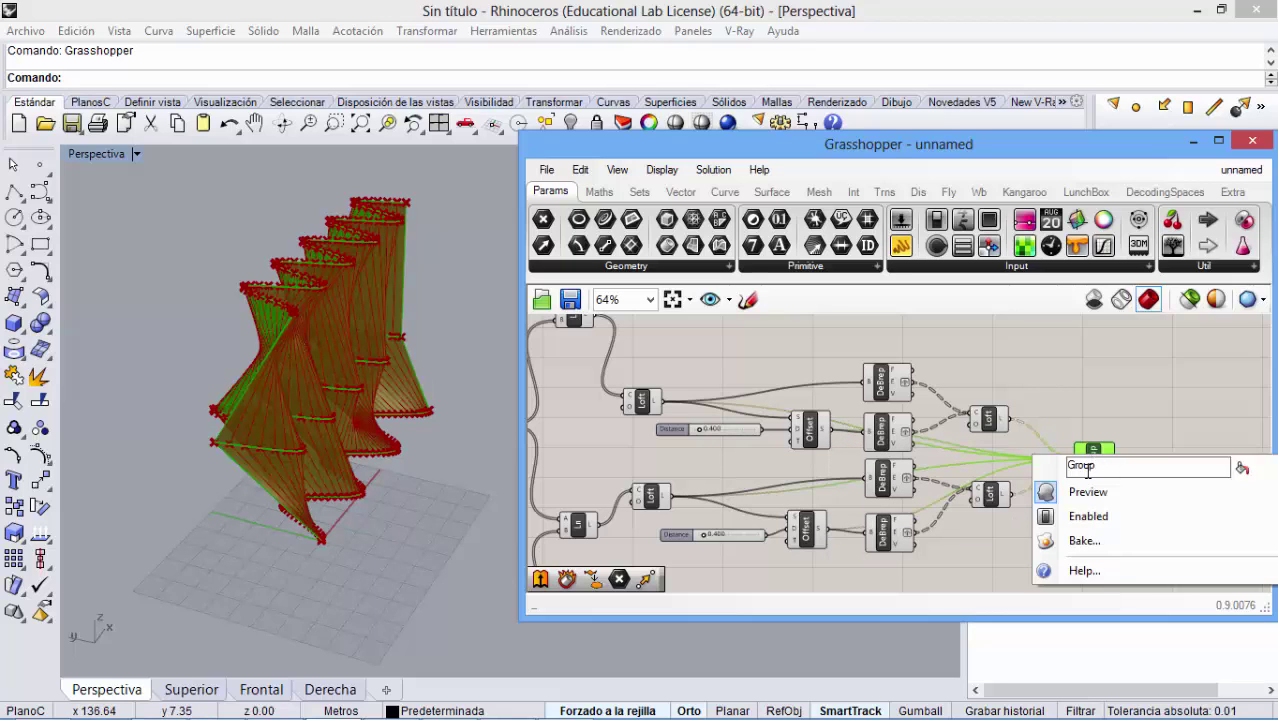
pyautogui.click(1090, 545)
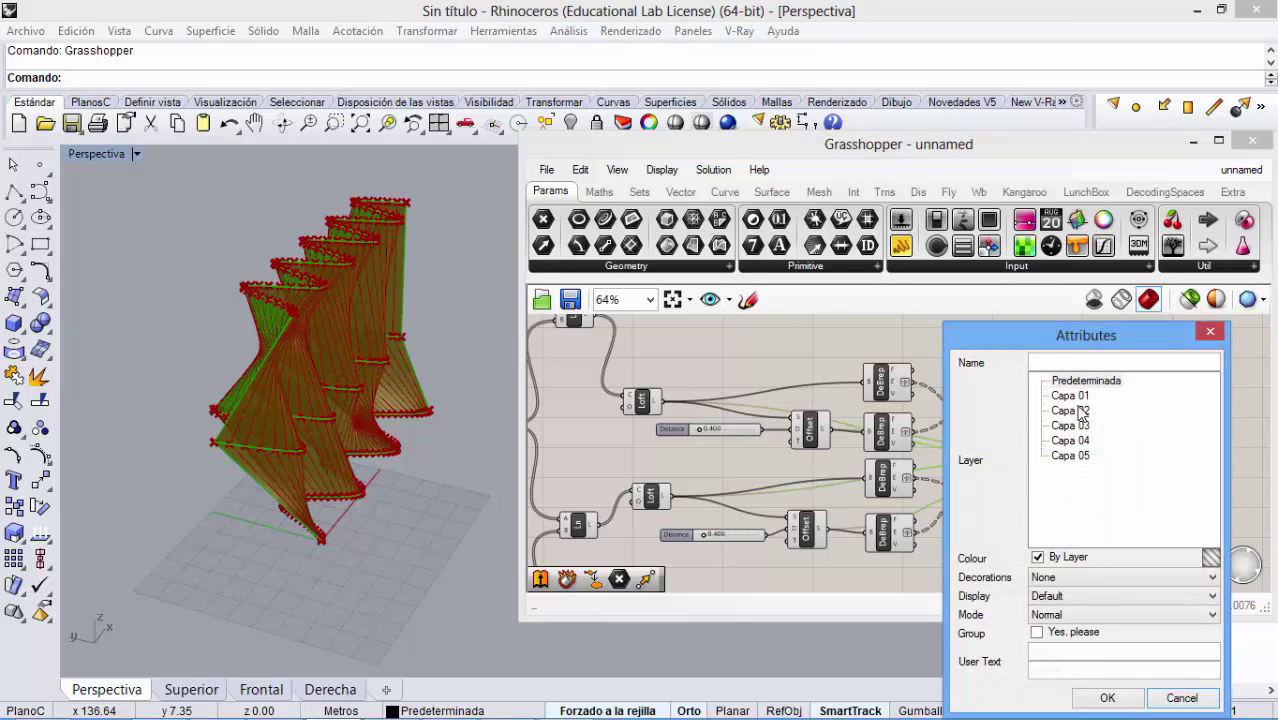
pyautogui.click(1072, 396)
pyautogui.click(1108, 698)
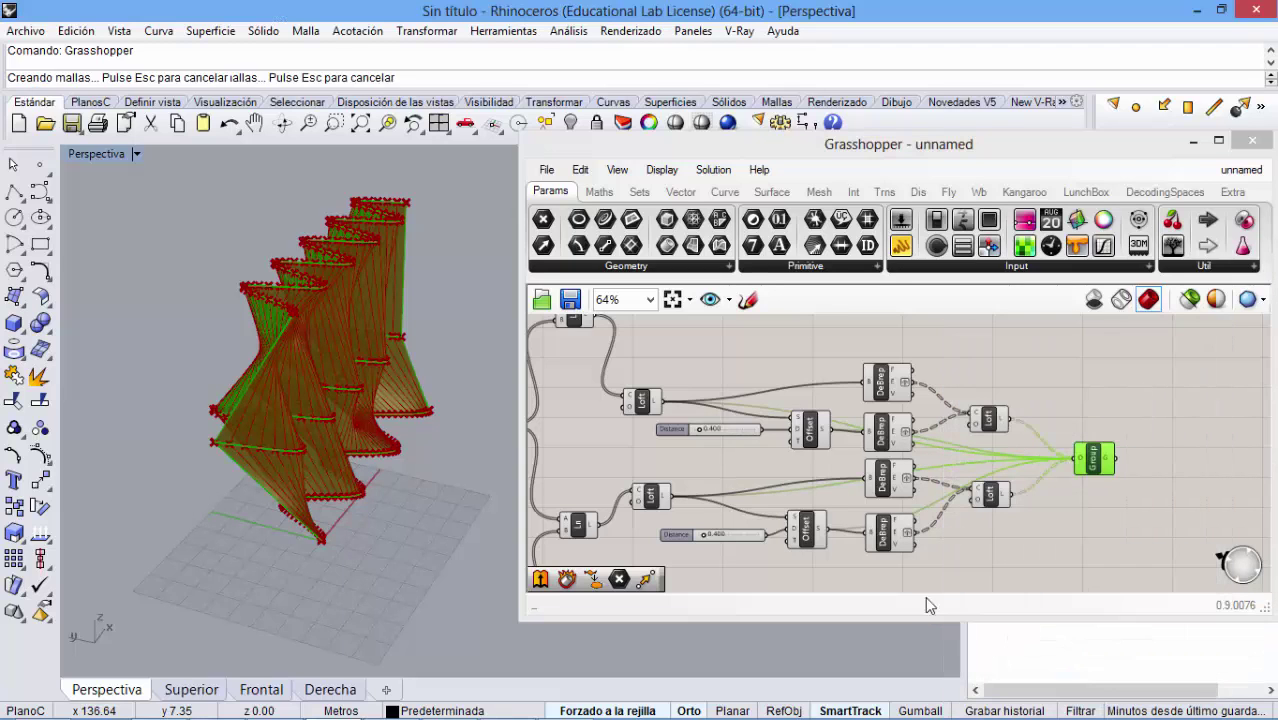
# - Move the baked Capa 01 model aside so that it stands clear of the Grasshopper preview
pyautogui.moveTo(150, 184); pyautogui.dragTo(480, 556)
pyautogui.moveTo(340, 476); pyautogui.dragTo(130, 440)
pyautogui.moveTo(246, 515); pyautogui.dragTo(331, 369, button='right')
pyautogui.press('Escape')
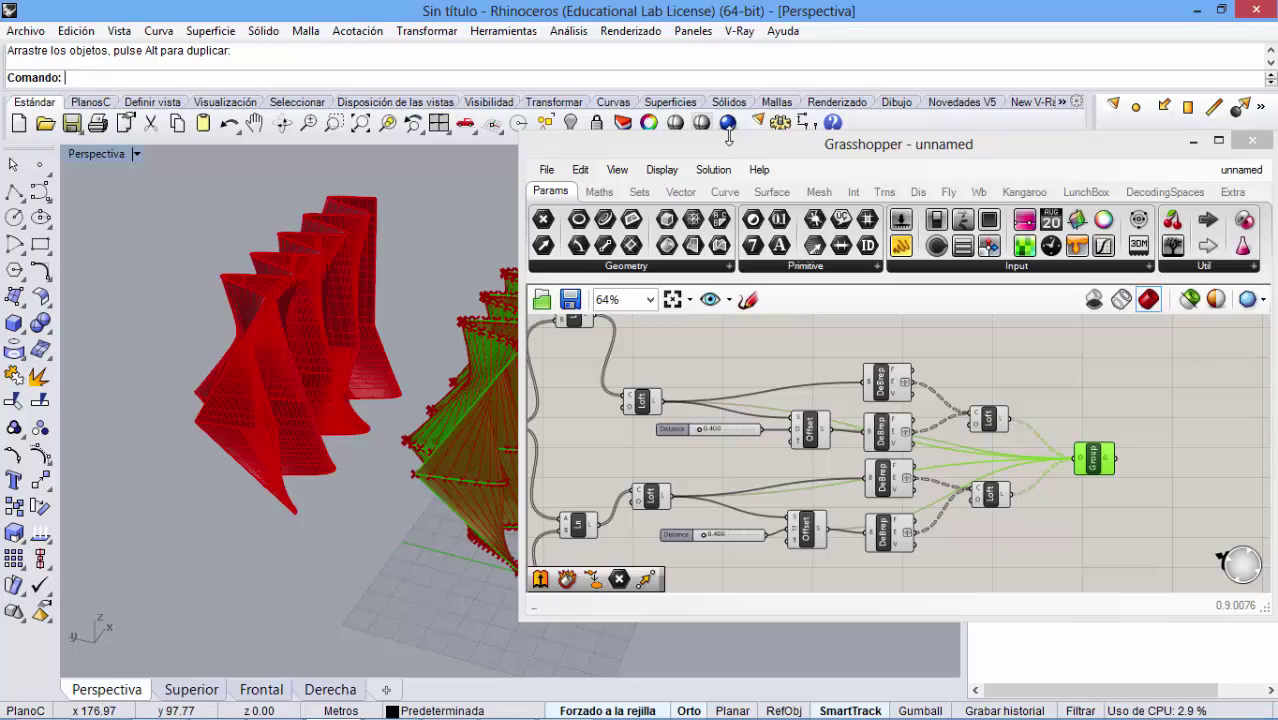
# - Frame the baked Capa 01 model in the perspective view, render it with V-Ray and close the render windows
pyautogui.moveTo(719, 152); pyautogui.dragTo(920, 359)
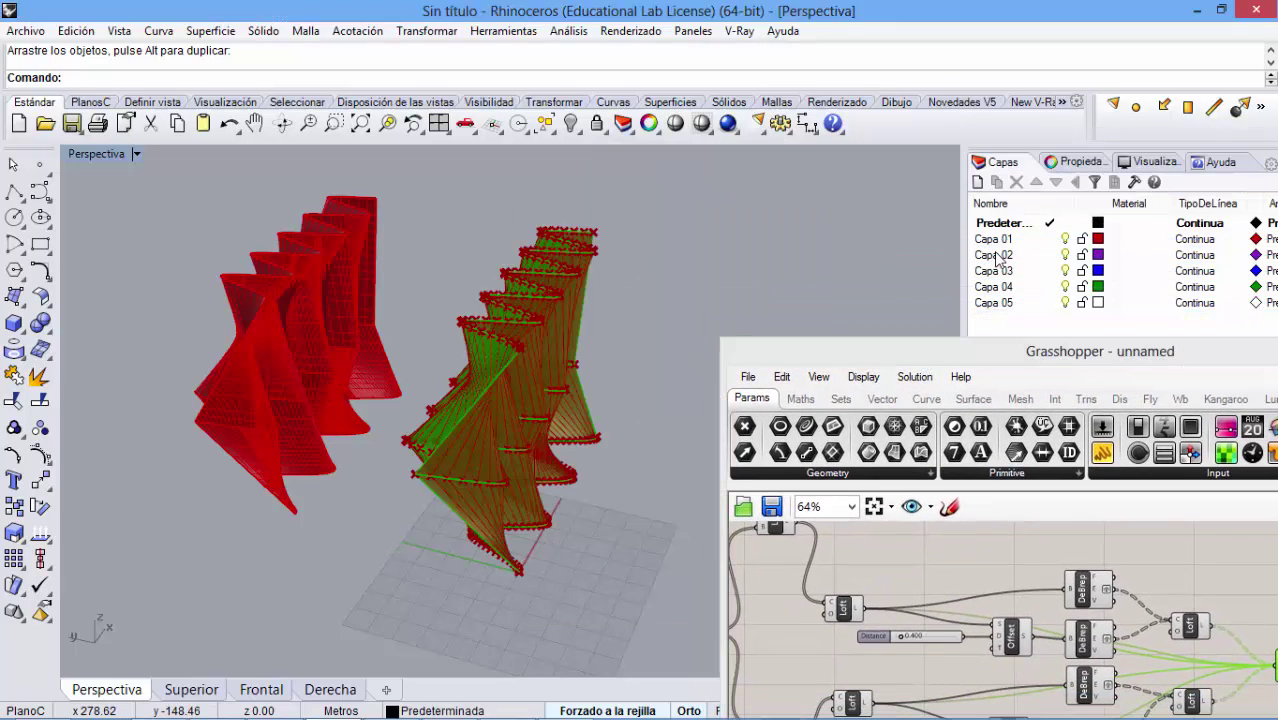
pyautogui.moveTo(379, 365); pyautogui.dragTo(371, 293, button='right')
pyautogui.scroll(5, 371, 295)
pyautogui.keyDown('shift'); pyautogui.moveTo(345, 391); pyautogui.dragTo(585, 371, button='right'); pyautogui.keyUp('shift')
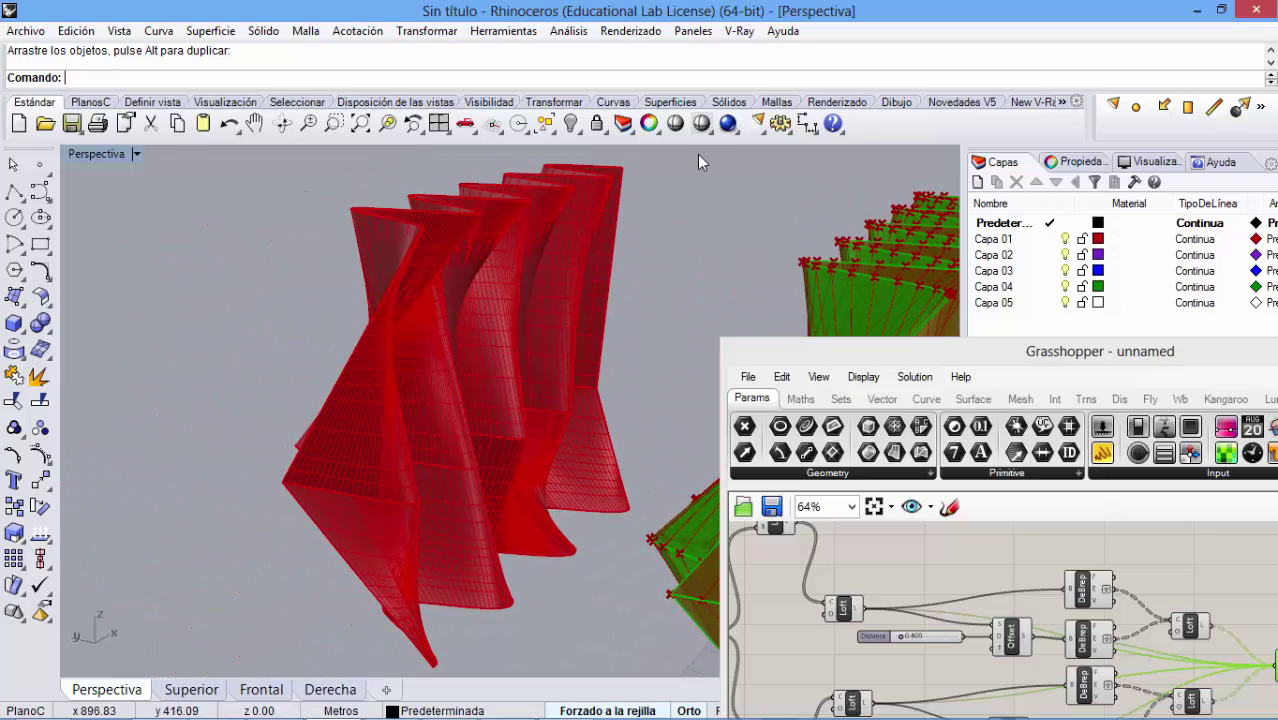
pyautogui.click(727, 122)
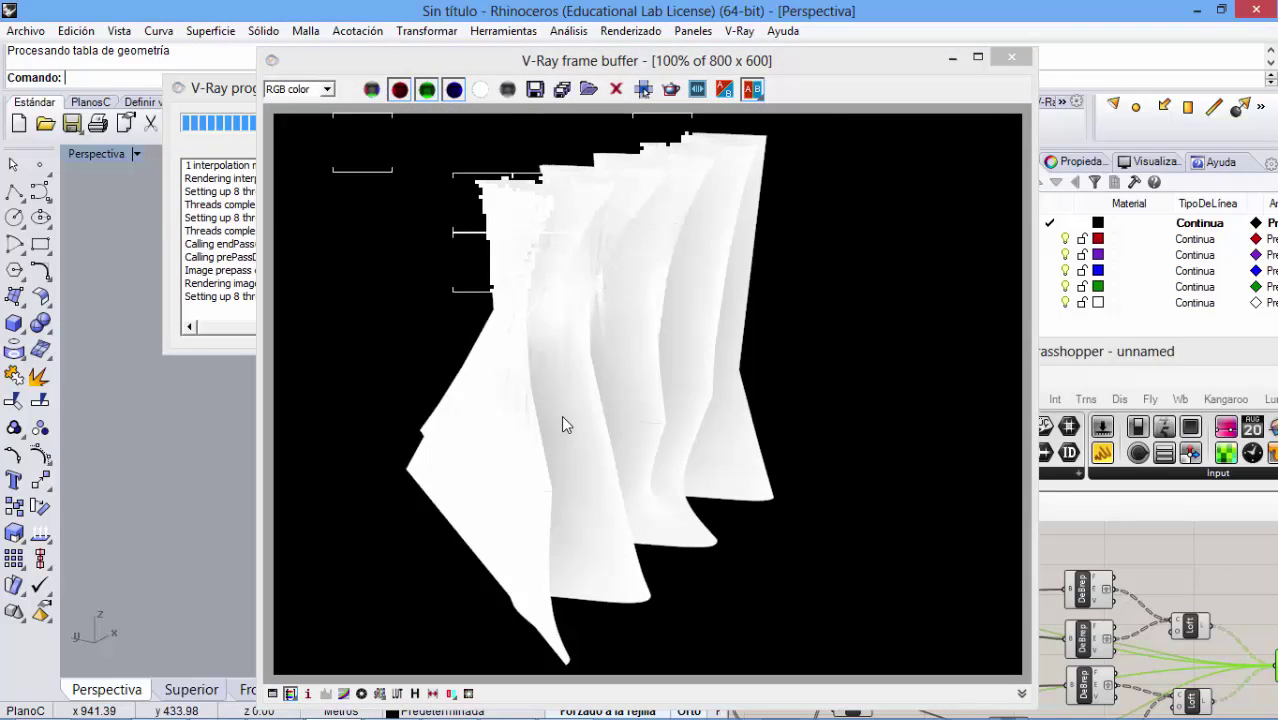
pyautogui.click(1012, 57)
pyautogui.click(414, 80)
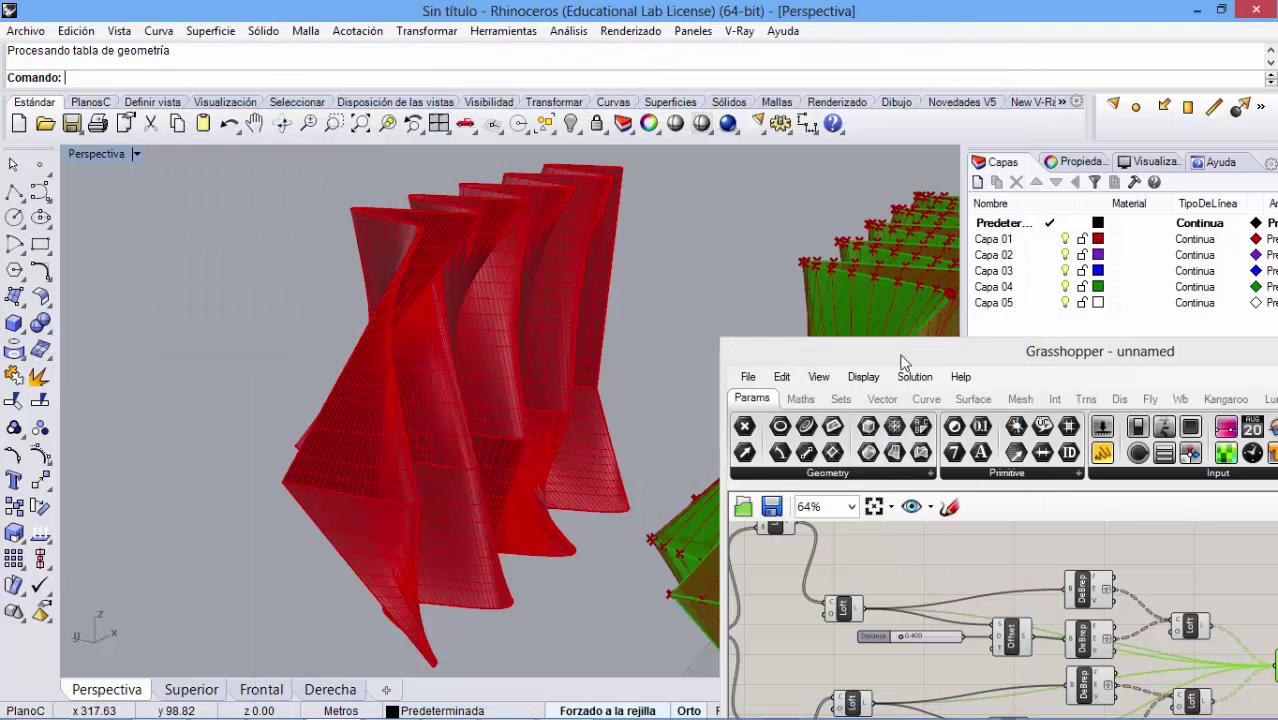
# - Uncover the layer list and hide layer Capa 01
pyautogui.moveTo(900, 358); pyautogui.dragTo(755, 391)
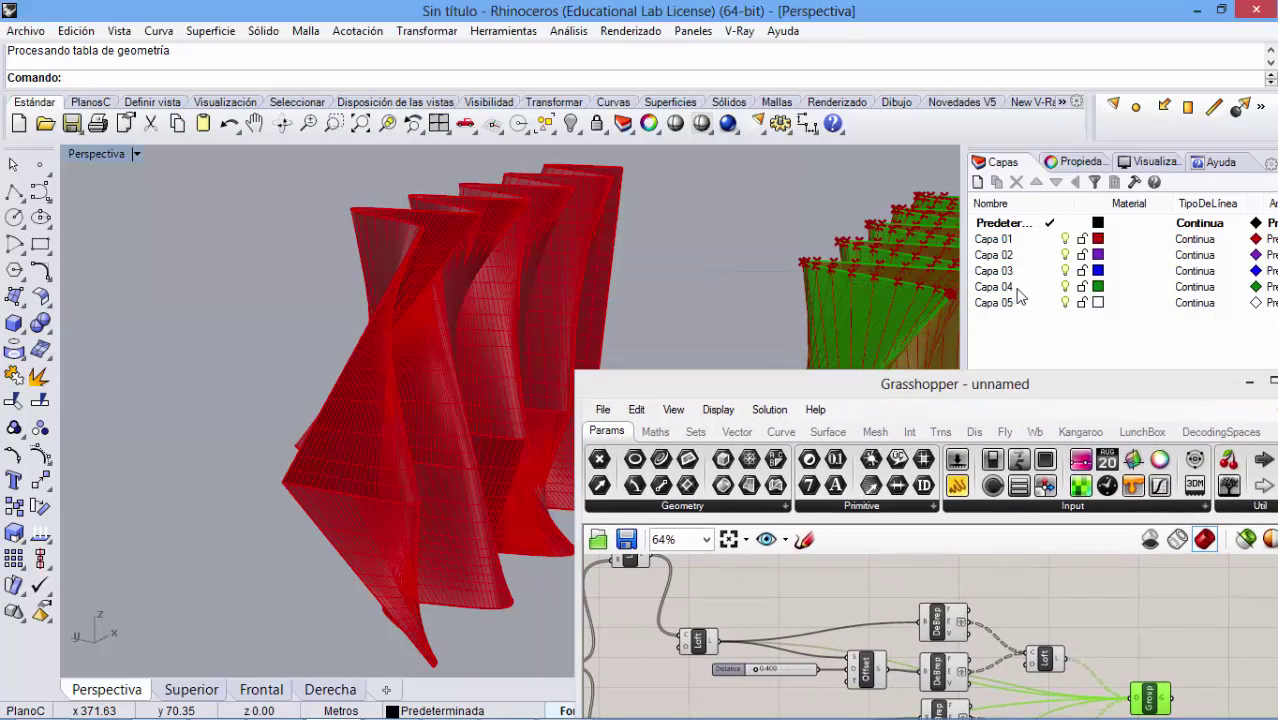
pyautogui.moveTo(930, 390); pyautogui.dragTo(915, 420)
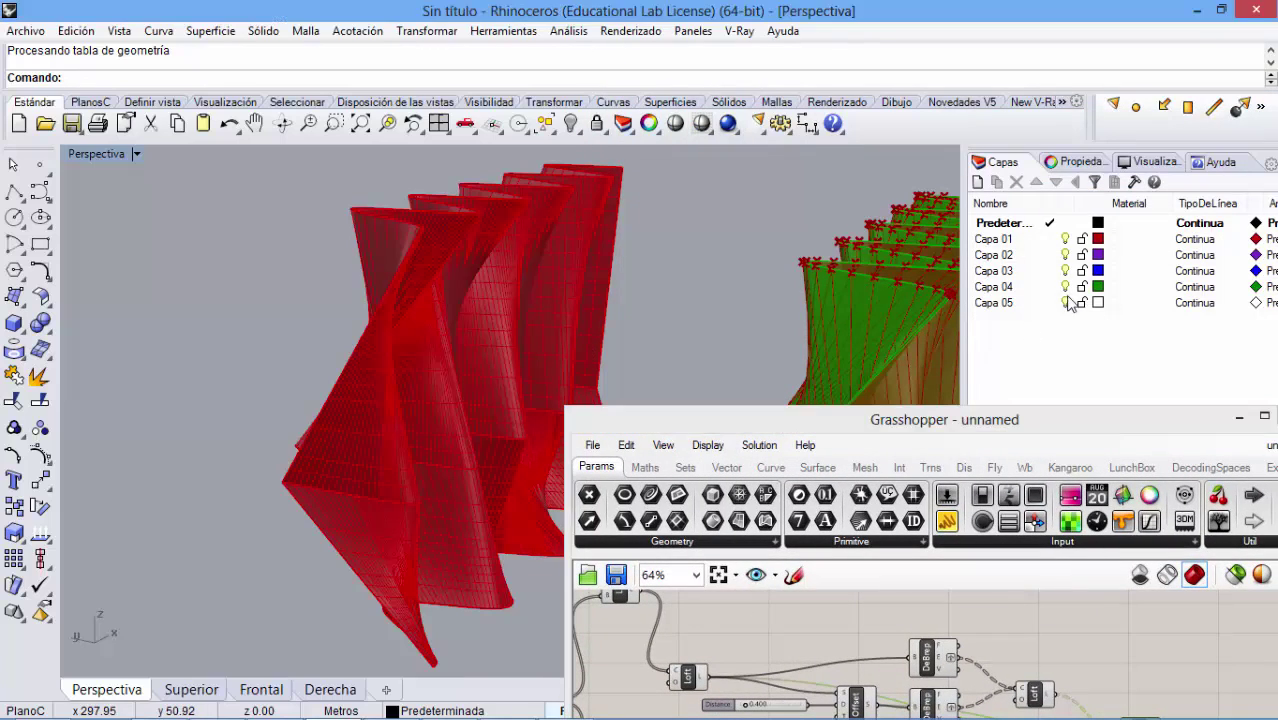
pyautogui.click(1065, 240)
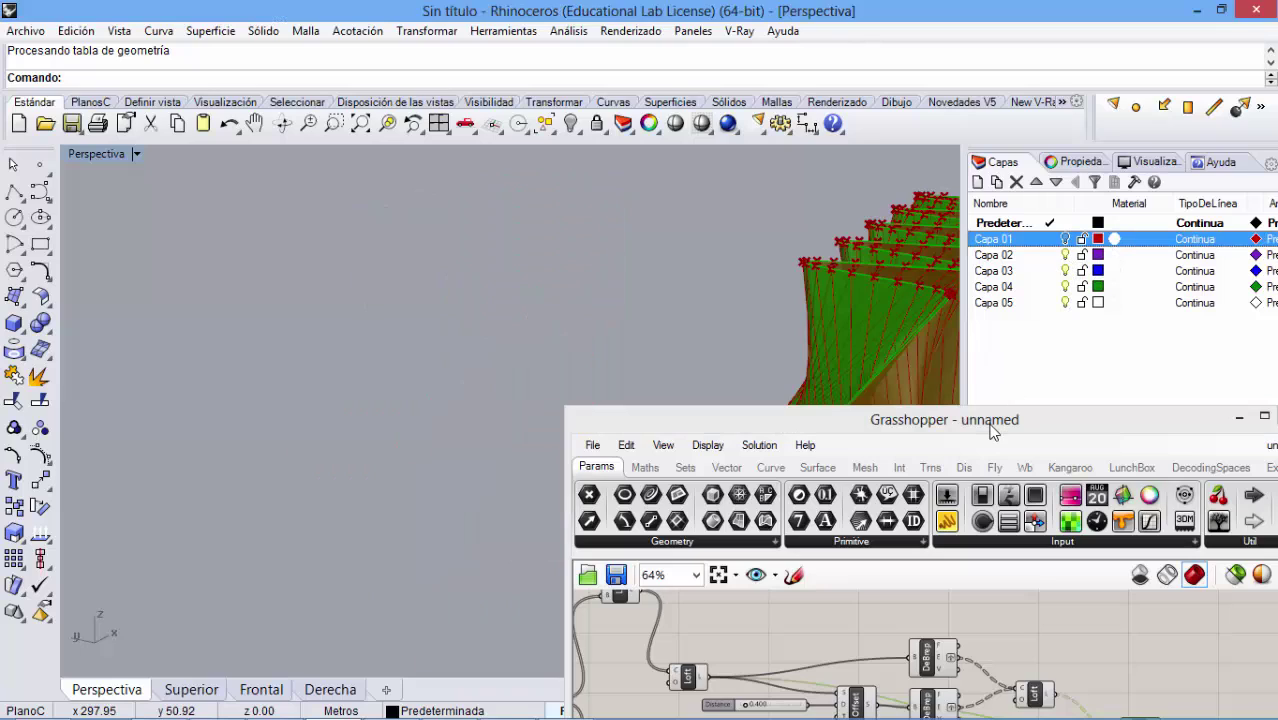
# - Set the Z coordinate slider of the middle point row, below the upper Graph Mapper, to 70.375
pyautogui.moveTo(993, 428); pyautogui.dragTo(977, 121)
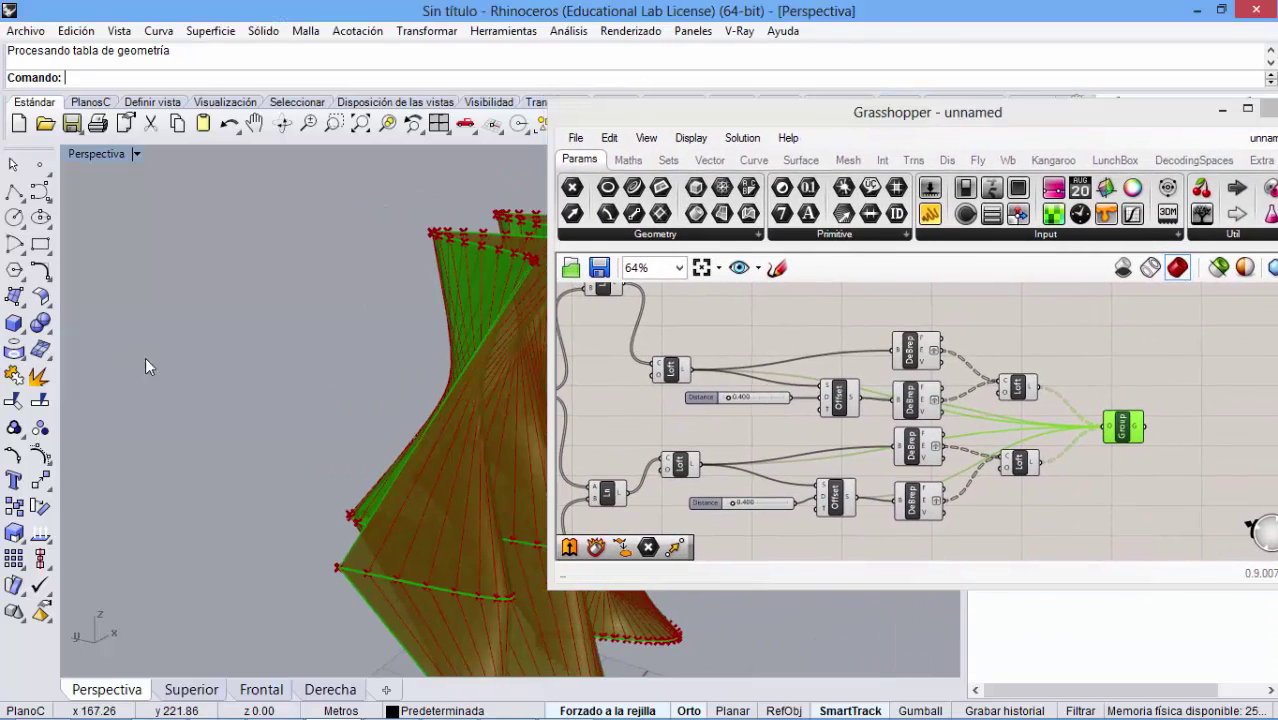
pyautogui.scroll(-6, 230, 355)
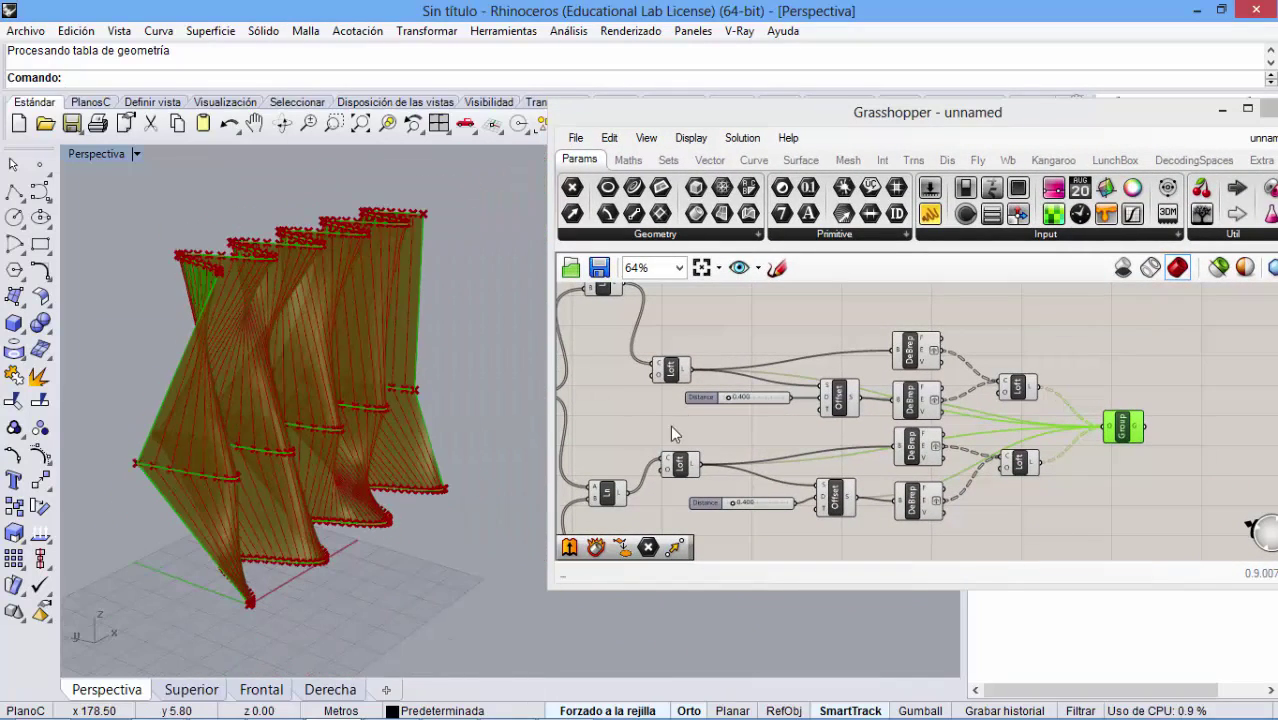
pyautogui.moveTo(672, 433); pyautogui.dragTo(935, 440, button='right')
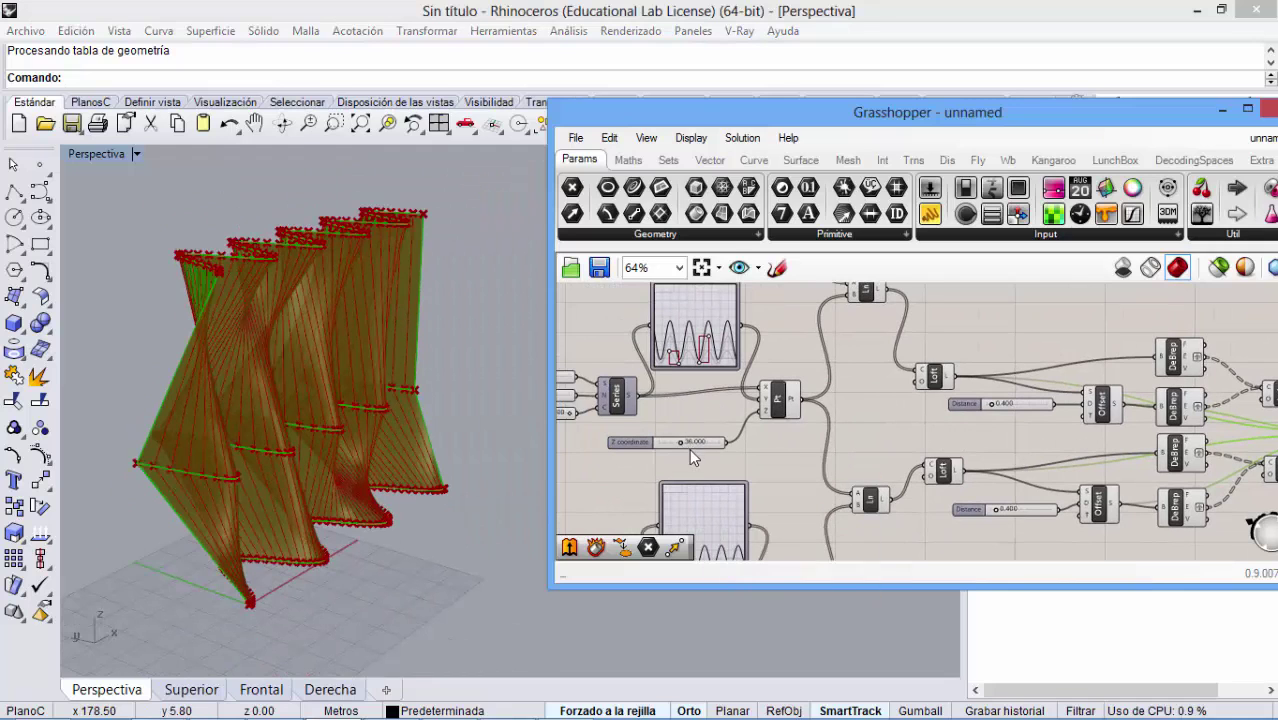
pyautogui.moveTo(689, 448); pyautogui.dragTo(698, 411, button='right')
pyautogui.moveTo(713, 401)
pyautogui.mouseDown()
pyautogui.moveTo(727, 401)
pyautogui.moveTo(699, 403)
pyautogui.moveTo(714, 401)
pyautogui.mouseUp()
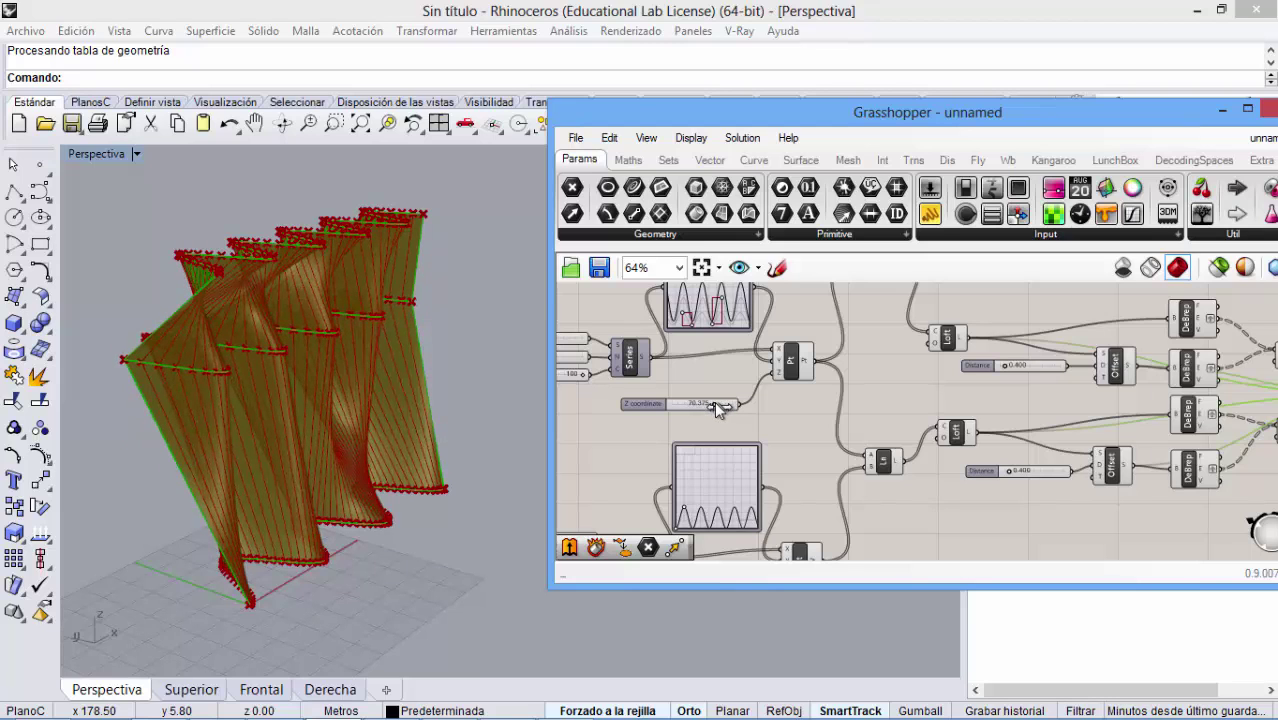
# - Widen the sine waves in the lower Graph Mapper so that only about two peaks span the graph
pyautogui.moveTo(891, 417); pyautogui.dragTo(926, 448, button='right')
pyautogui.moveTo(760, 525); pyautogui.dragTo(754, 448, button='right')
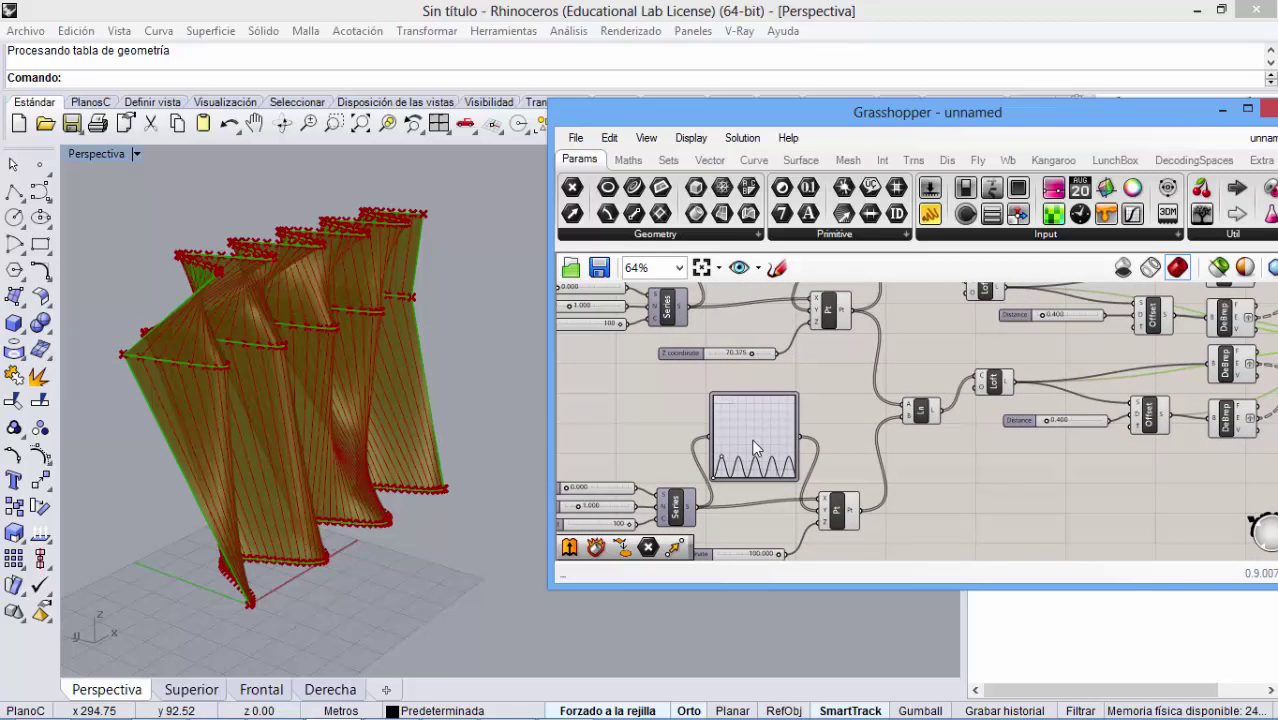
pyautogui.rightClick(755, 448)
pyautogui.click(727, 480)
pyautogui.scroll(3, 727, 462)
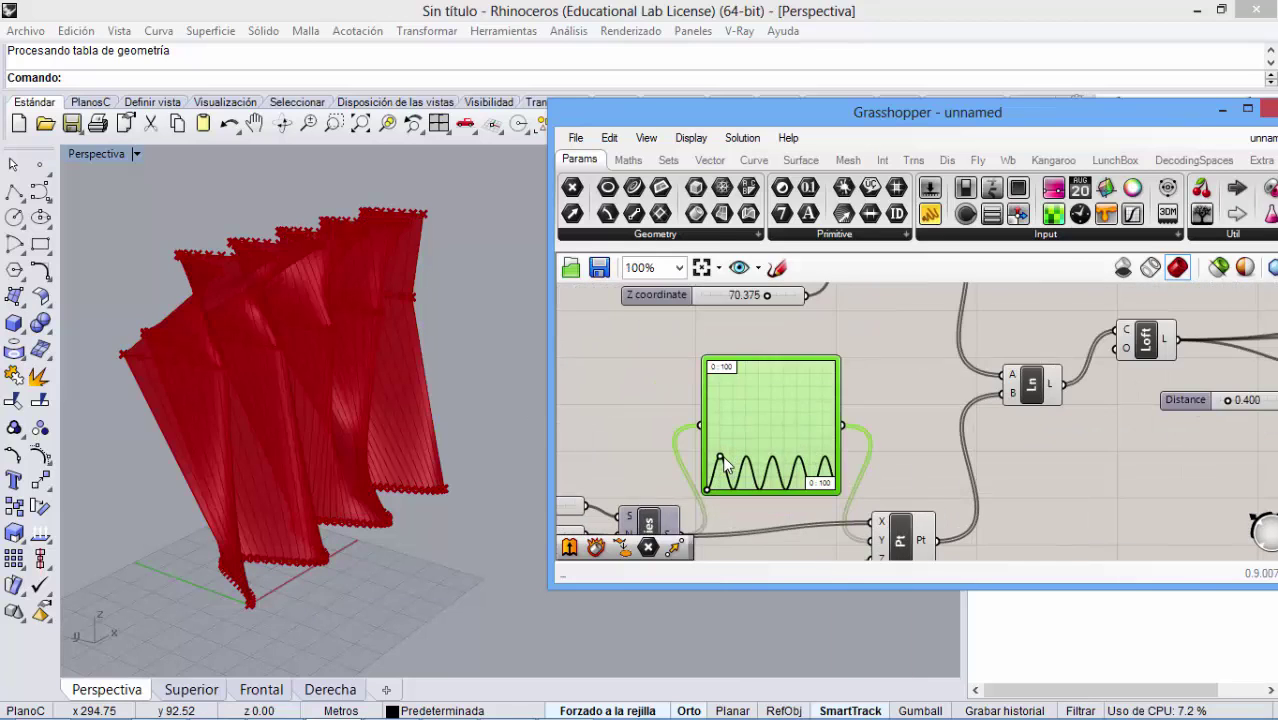
pyautogui.moveTo(737, 460); pyautogui.dragTo(743, 460)
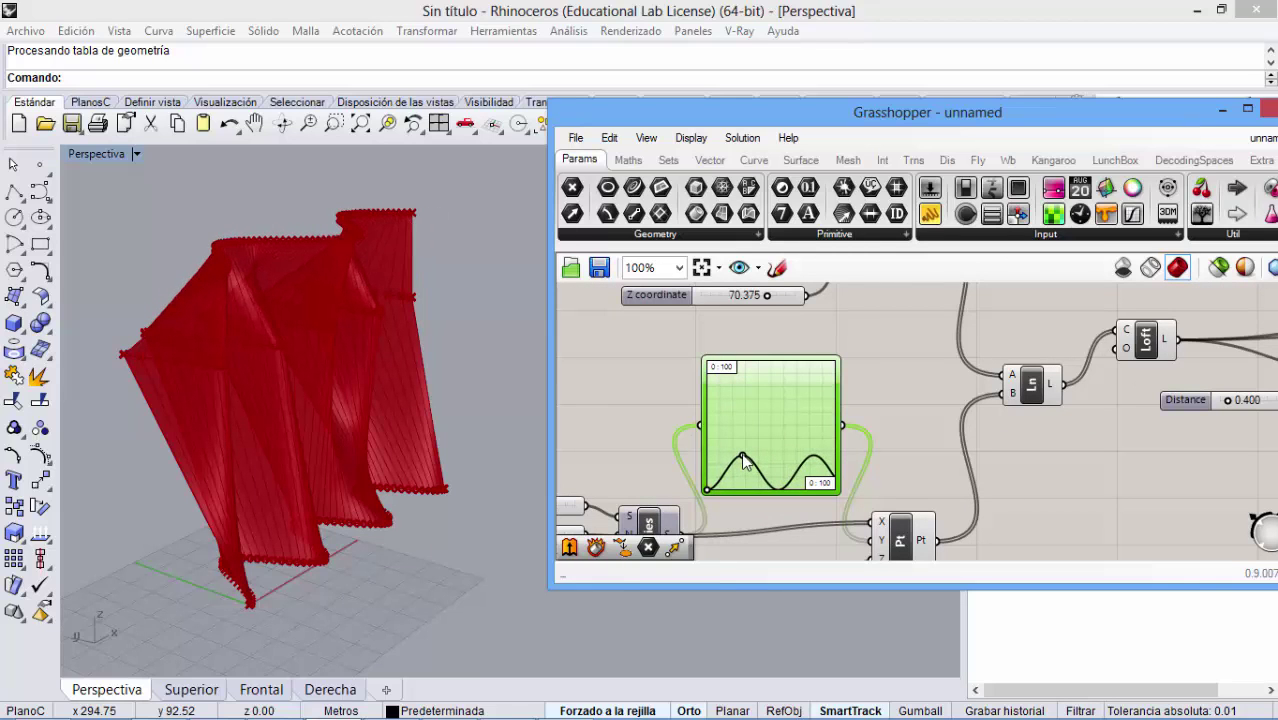
pyautogui.scroll(-5, 743, 460)
pyautogui.scroll(1, 745, 455)
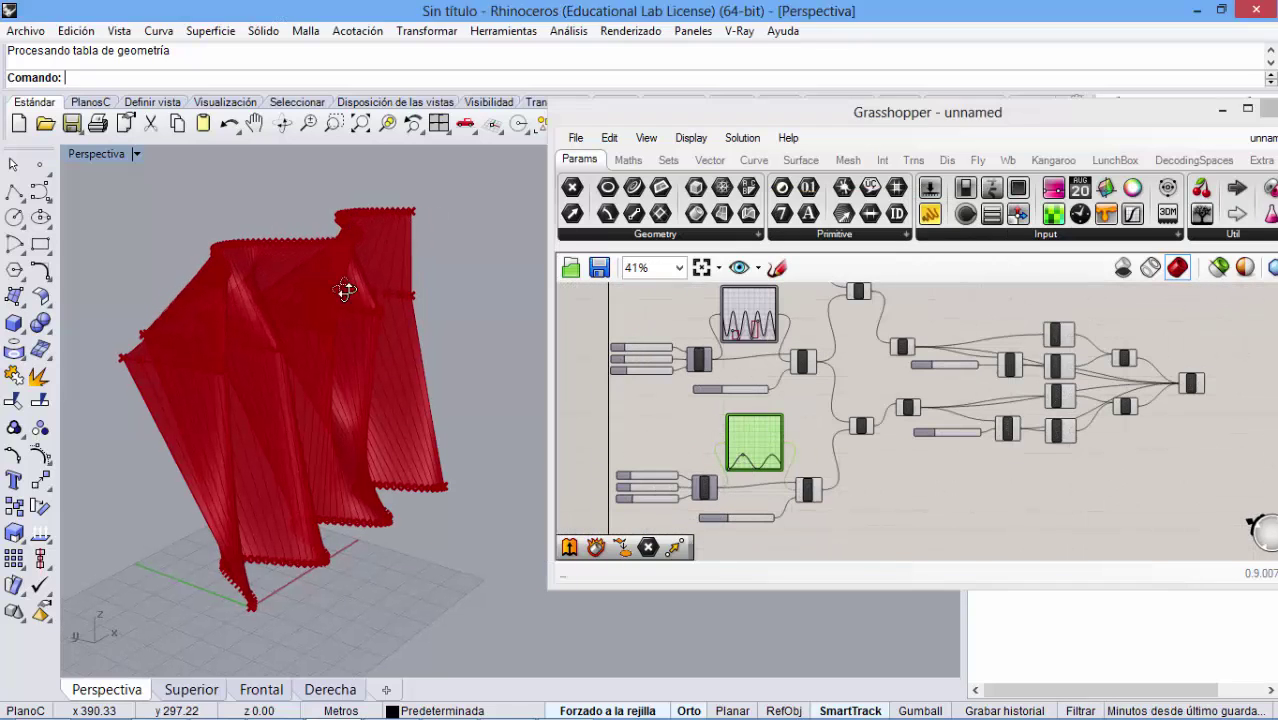
# - Bake the modified Group output onto layer Capa 02
pyautogui.moveTo(344, 290); pyautogui.dragTo(240, 330, button='right')
pyautogui.moveTo(981, 365); pyautogui.dragTo(850, 397, button='right')
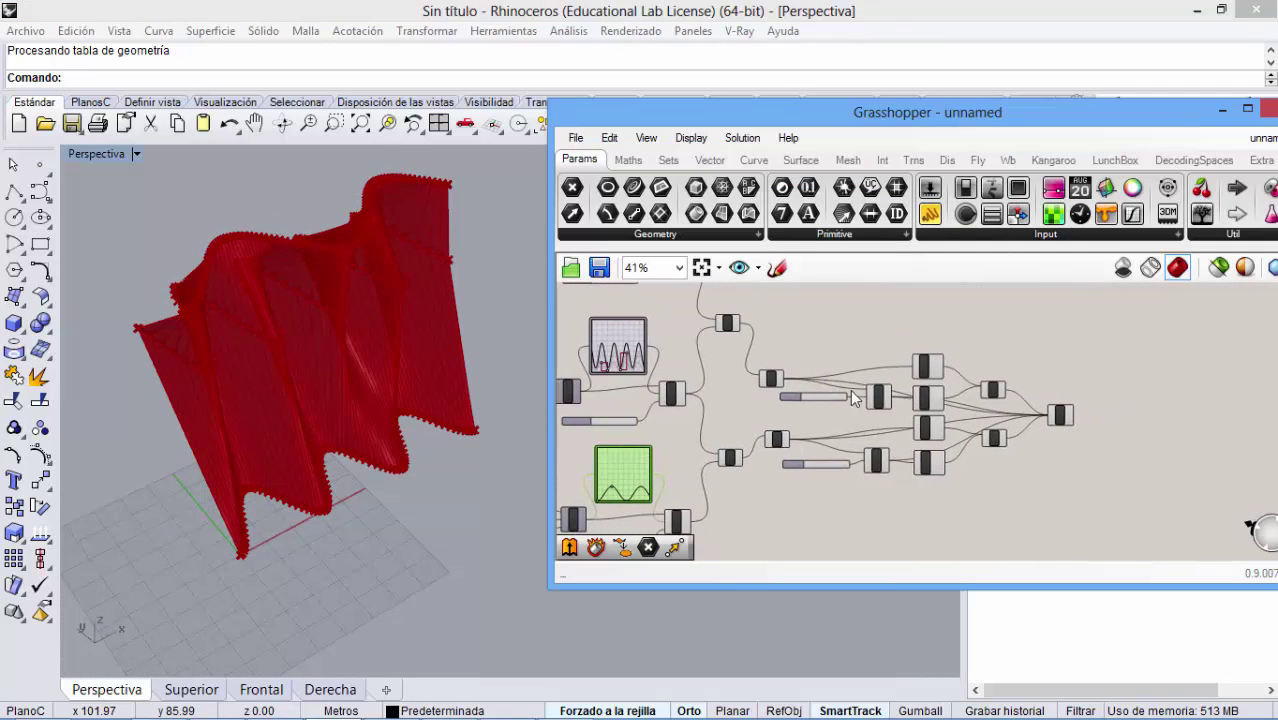
pyautogui.click(1061, 415)
pyautogui.rightClick(1066, 421)
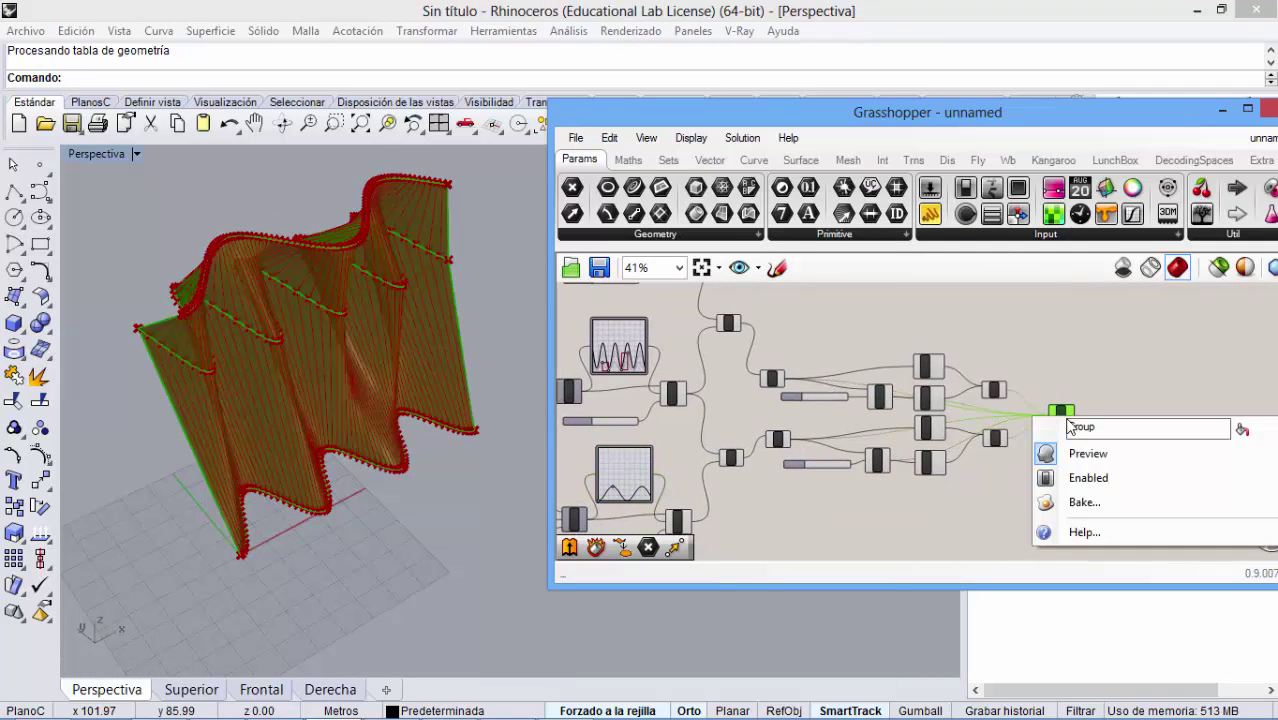
pyautogui.click(1078, 504)
pyautogui.click(1060, 398)
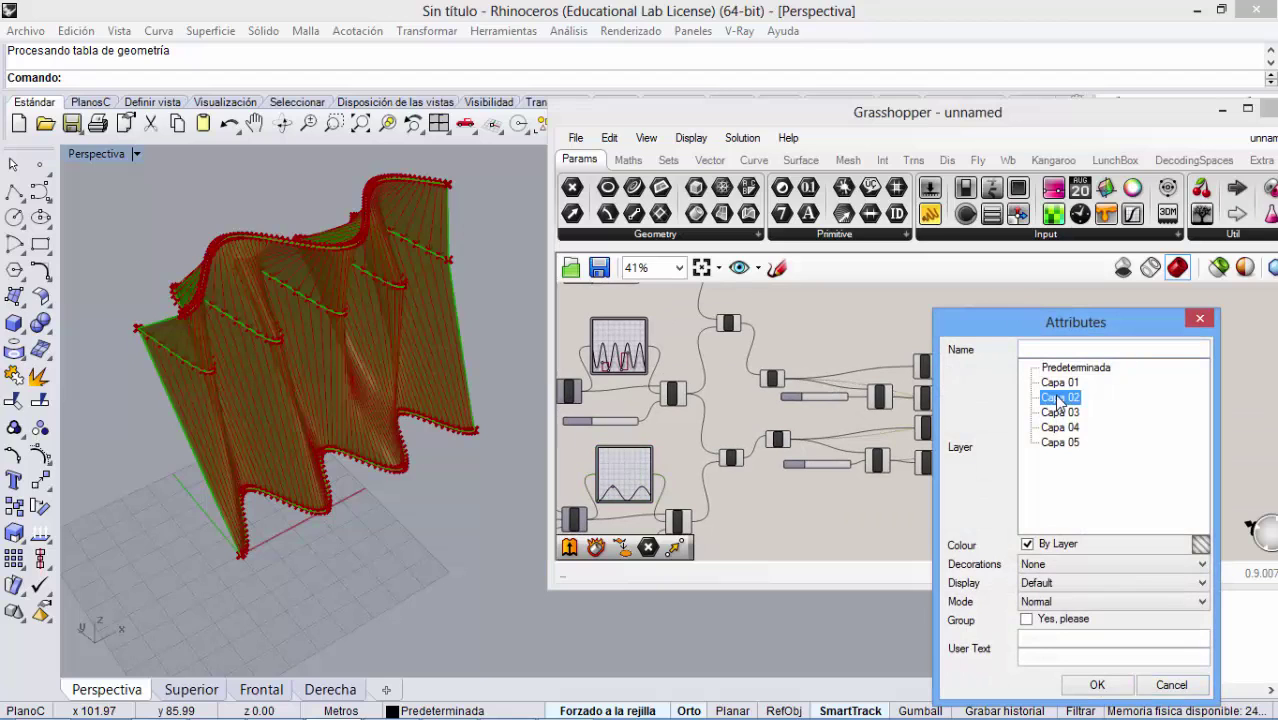
pyautogui.click(1097, 686)
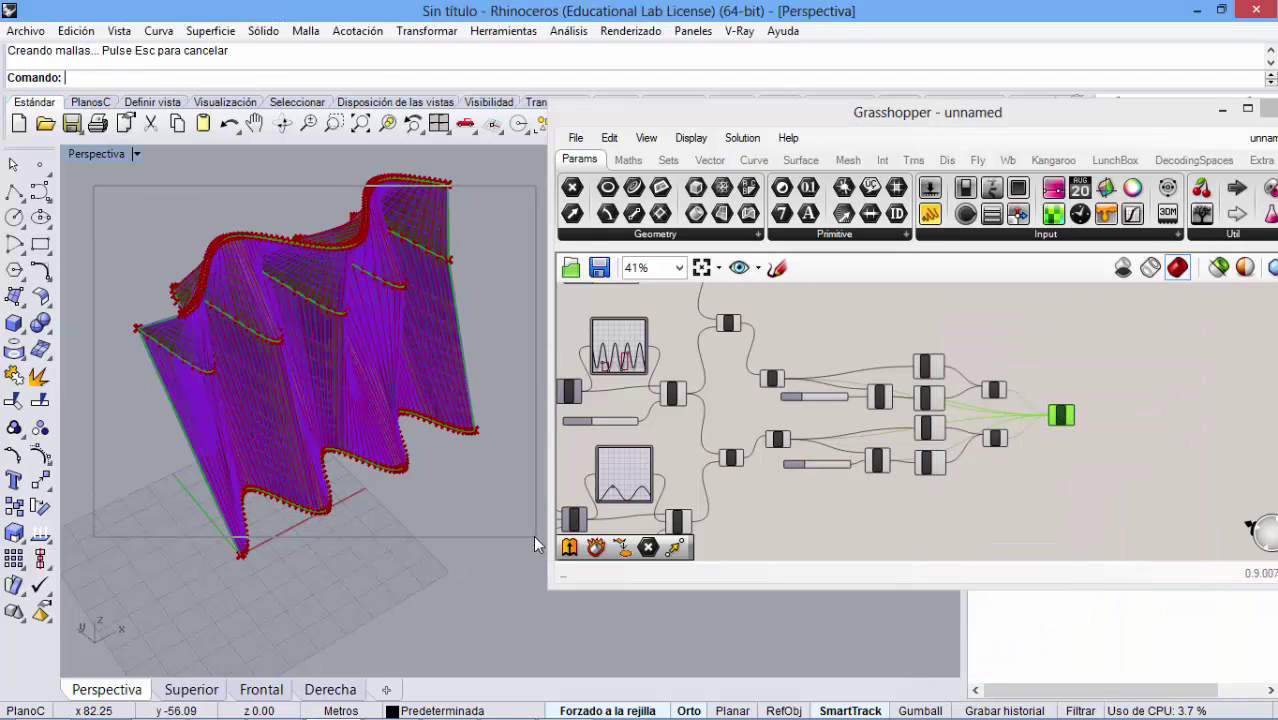
# - Select the baked Capa 02 model and move it away from the Grasshopper preview
pyautogui.moveTo(442, 471); pyautogui.dragTo(430, 446, button='right')
pyautogui.moveTo(89, 183); pyautogui.dragTo(520, 640)
pyautogui.moveTo(352, 560); pyautogui.dragTo(355, 470)
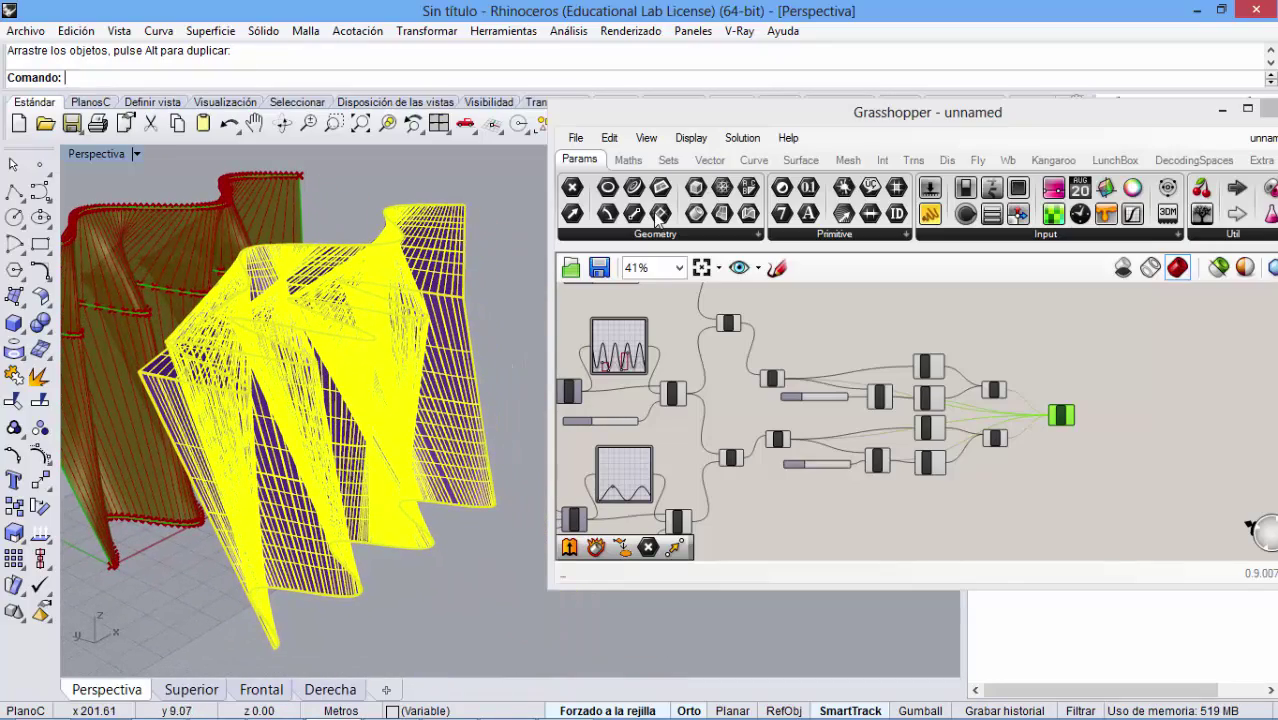
# - Clear the view around the Capa 02 model, render it with V-Ray and close the render windows
pyautogui.moveTo(690, 114); pyautogui.dragTo(980, 597)
pyautogui.moveTo(415, 472); pyautogui.dragTo(522, 446, button='right')
pyautogui.click(702, 320)
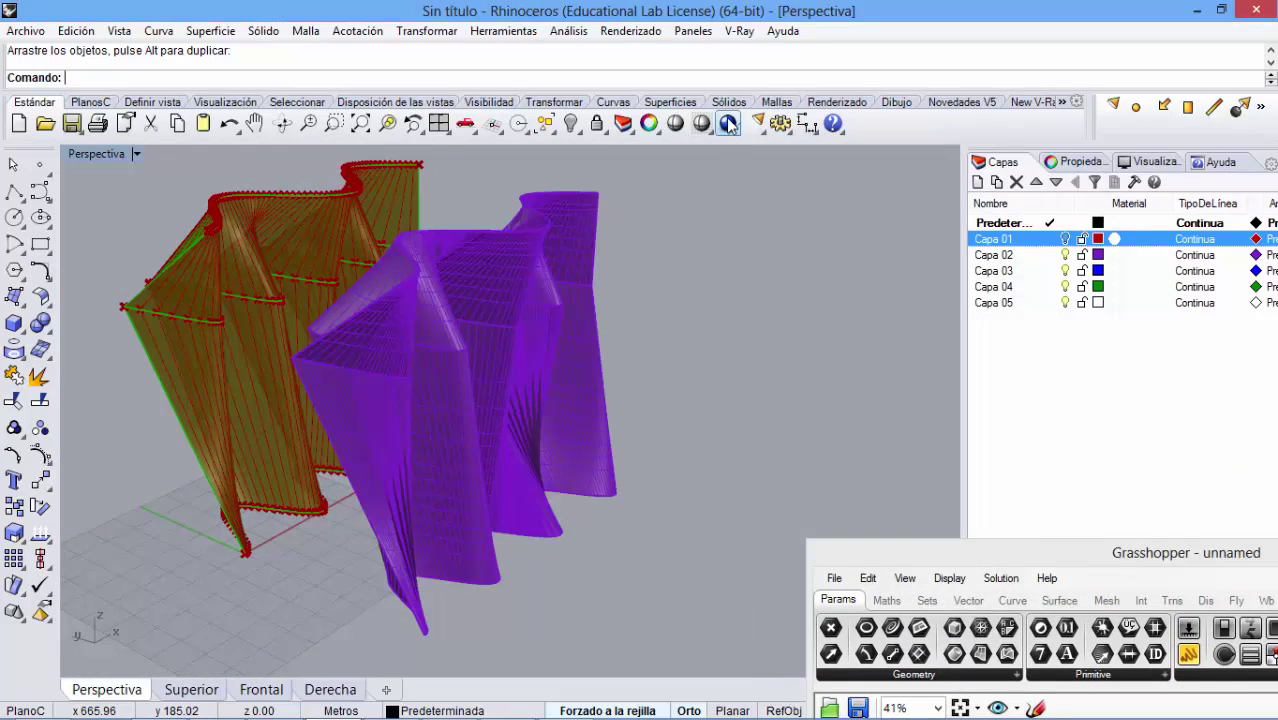
pyautogui.click(727, 123)
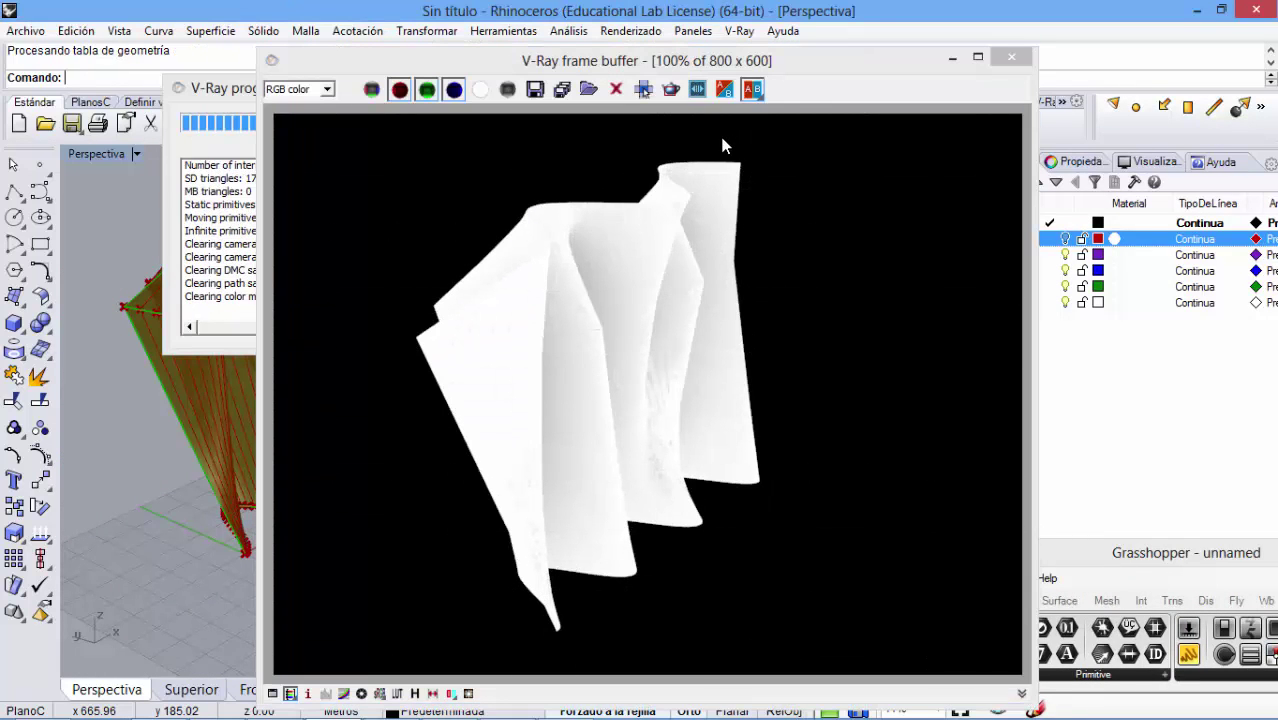
pyautogui.click(1011, 57)
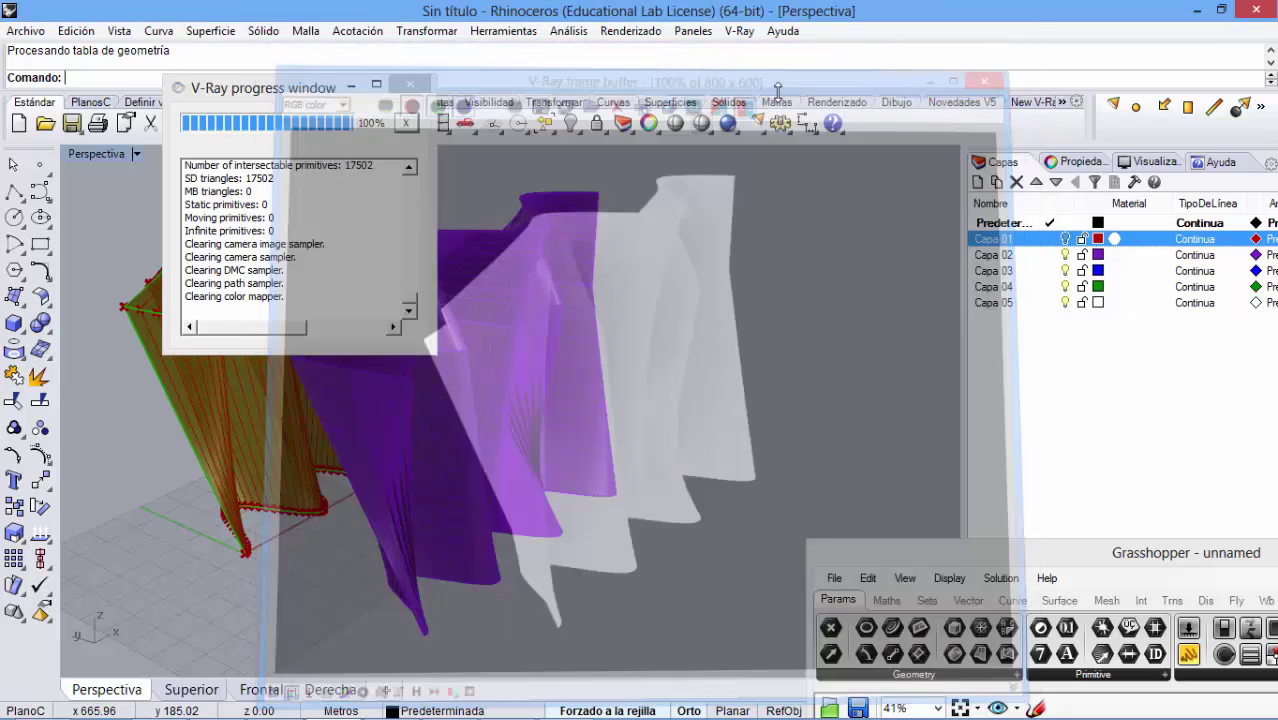
pyautogui.click(409, 87)
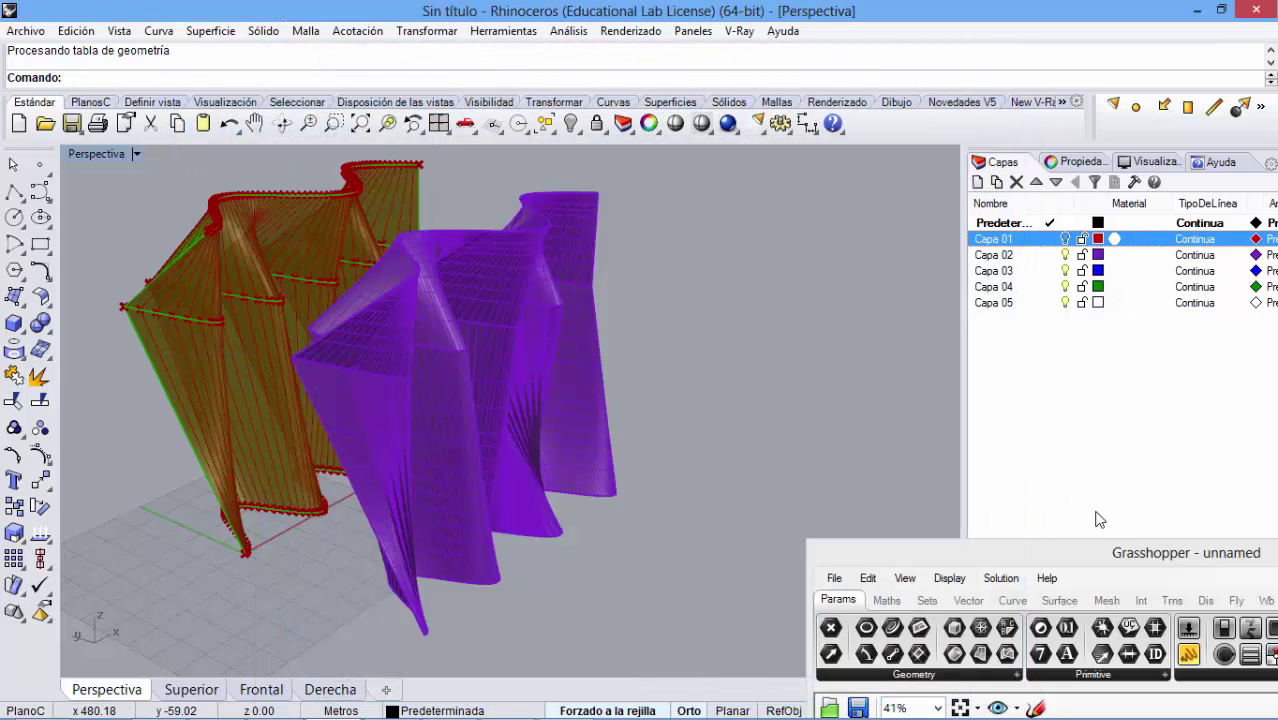
# - Make the Capa 01 layer visible again in Rhino and narrow the material column of the layer list
pyautogui.click(850, 460)
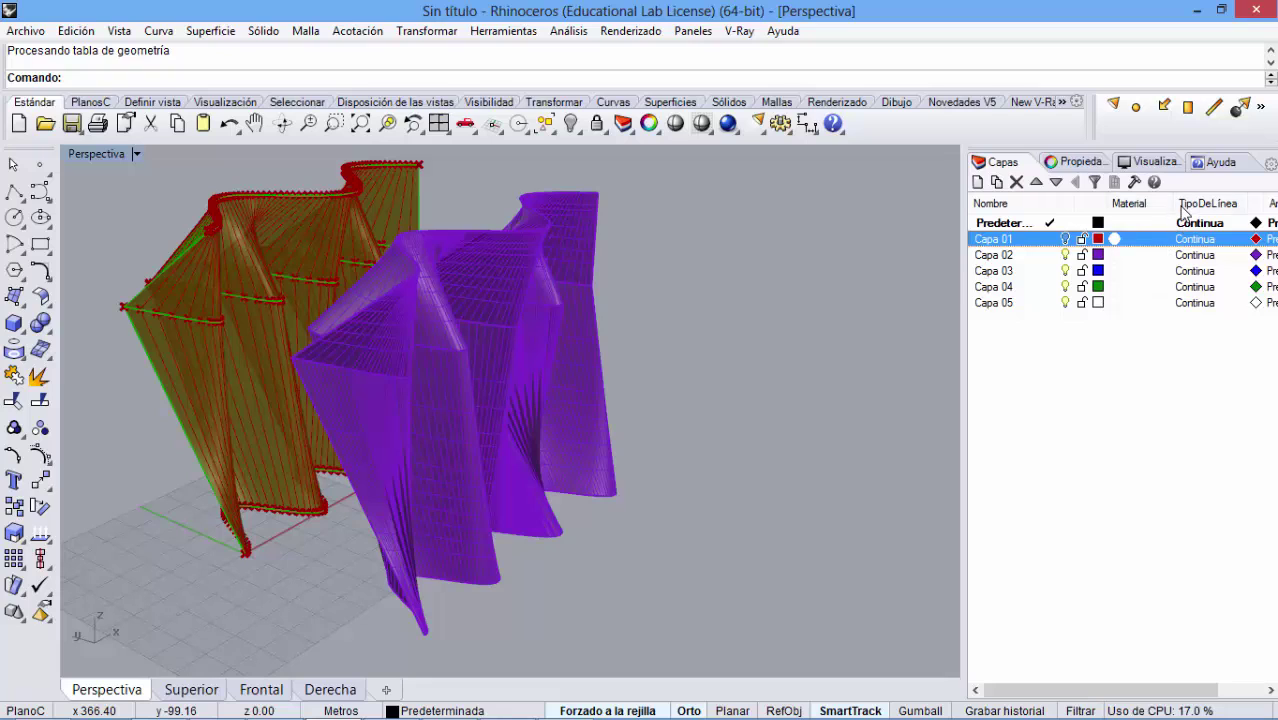
pyautogui.moveTo(1176, 203); pyautogui.dragTo(1139, 205)
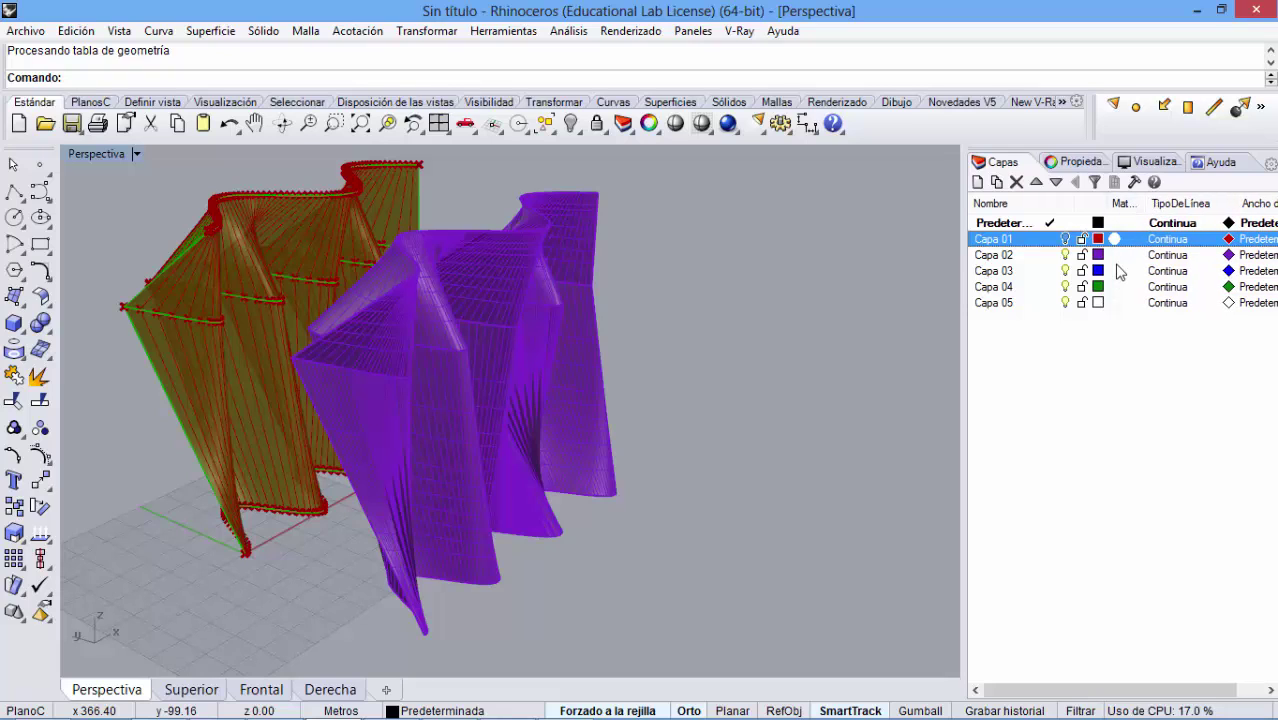
pyautogui.click(1065, 239)
# - Give layer Capa 01 a bright green material (RGB 0, 255, 28) with slight gloss and reflectivity
pyautogui.click(1114, 239)
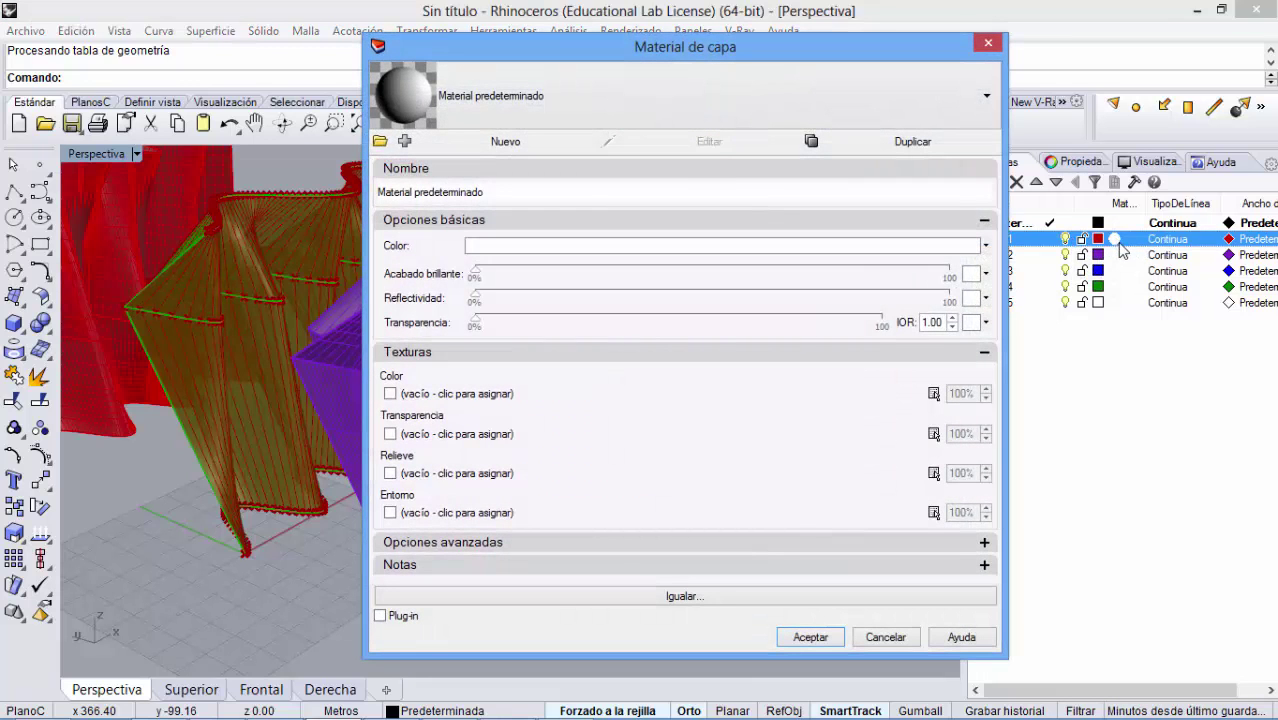
pyautogui.click(533, 246)
pyautogui.click(682, 218)
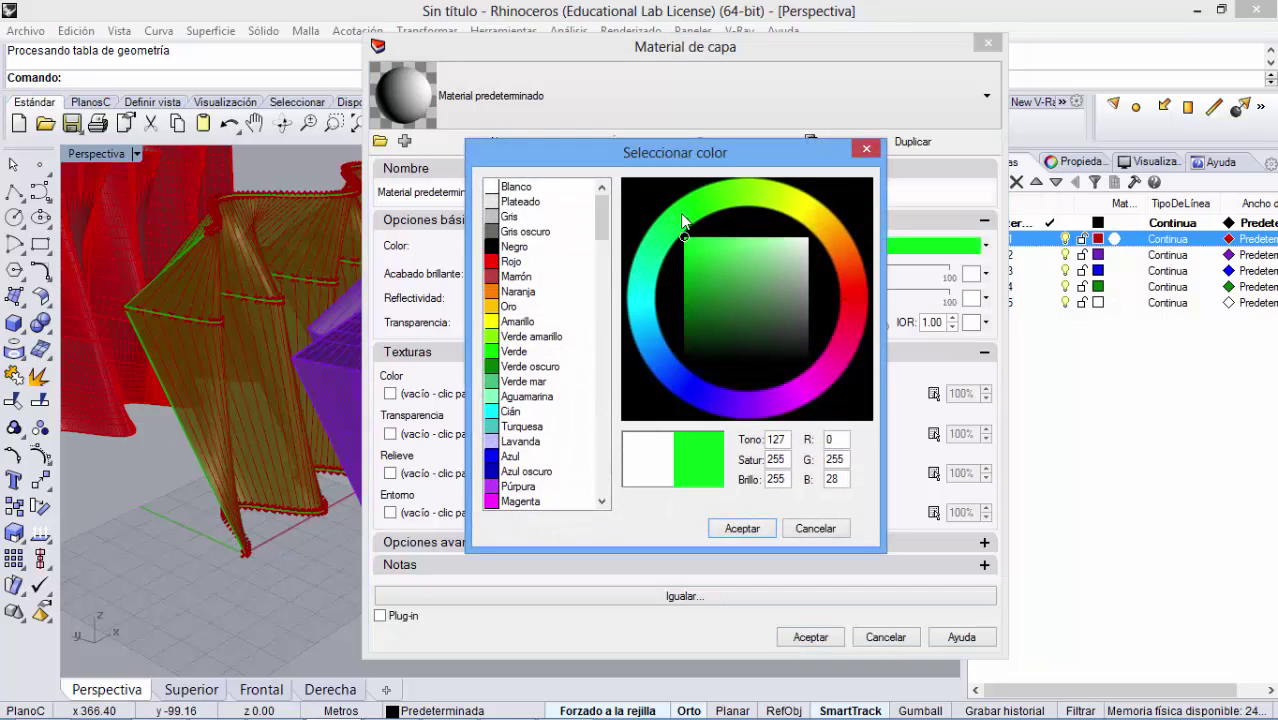
pyautogui.click(741, 528)
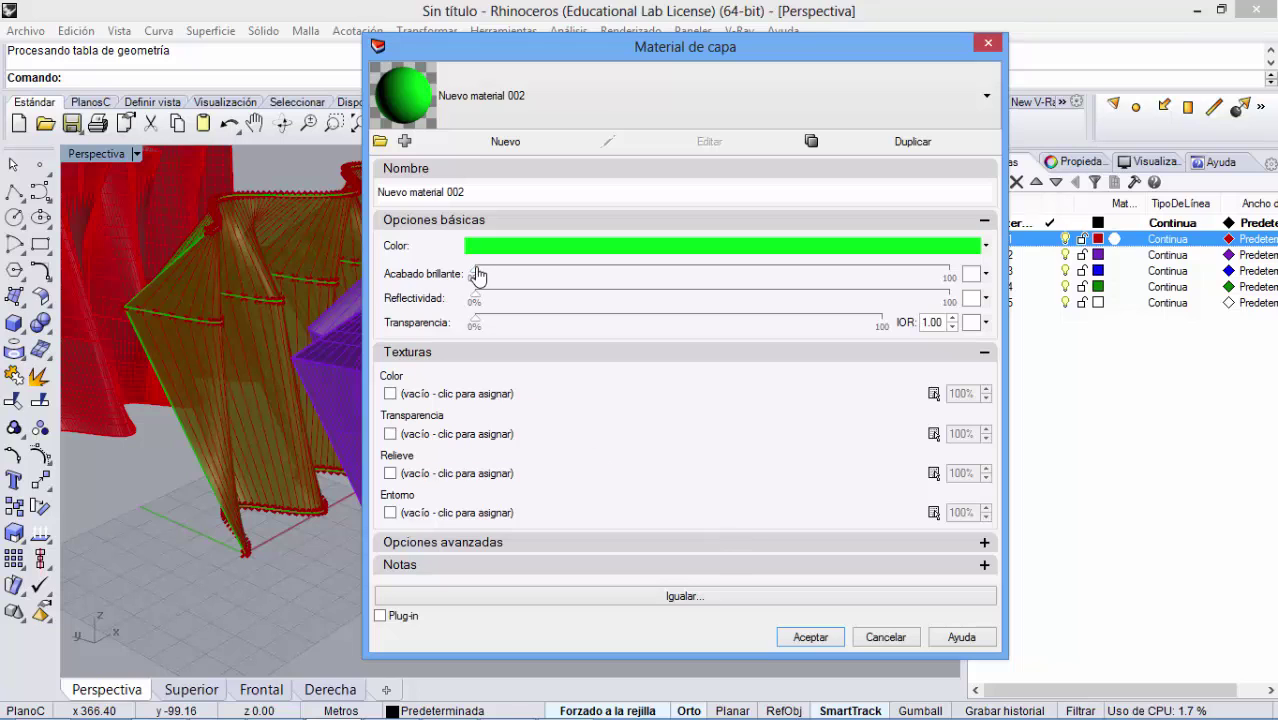
pyautogui.moveTo(476, 274); pyautogui.dragTo(489, 300)
pyautogui.click(808, 638)
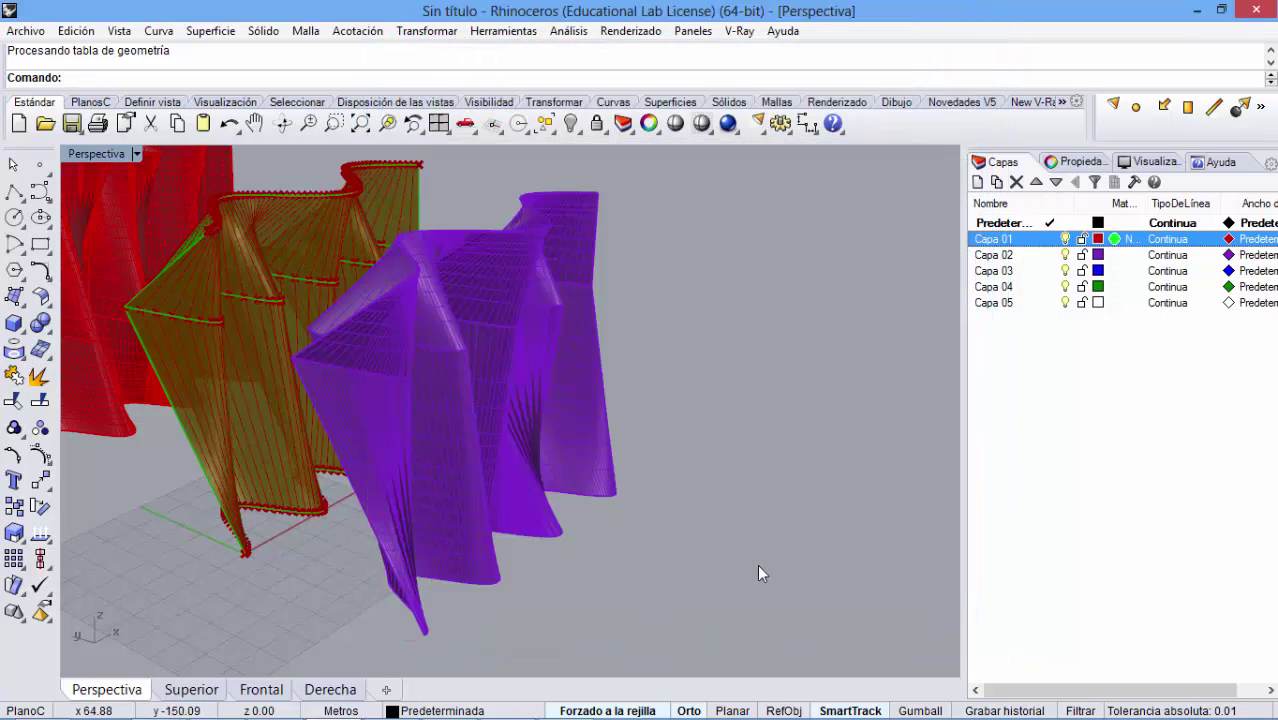
# - Give layer Capa 02 an orange material (RGB 255, 169, 0) with 4% gloss and about 2% reflectivity
pyautogui.click(1114, 255)
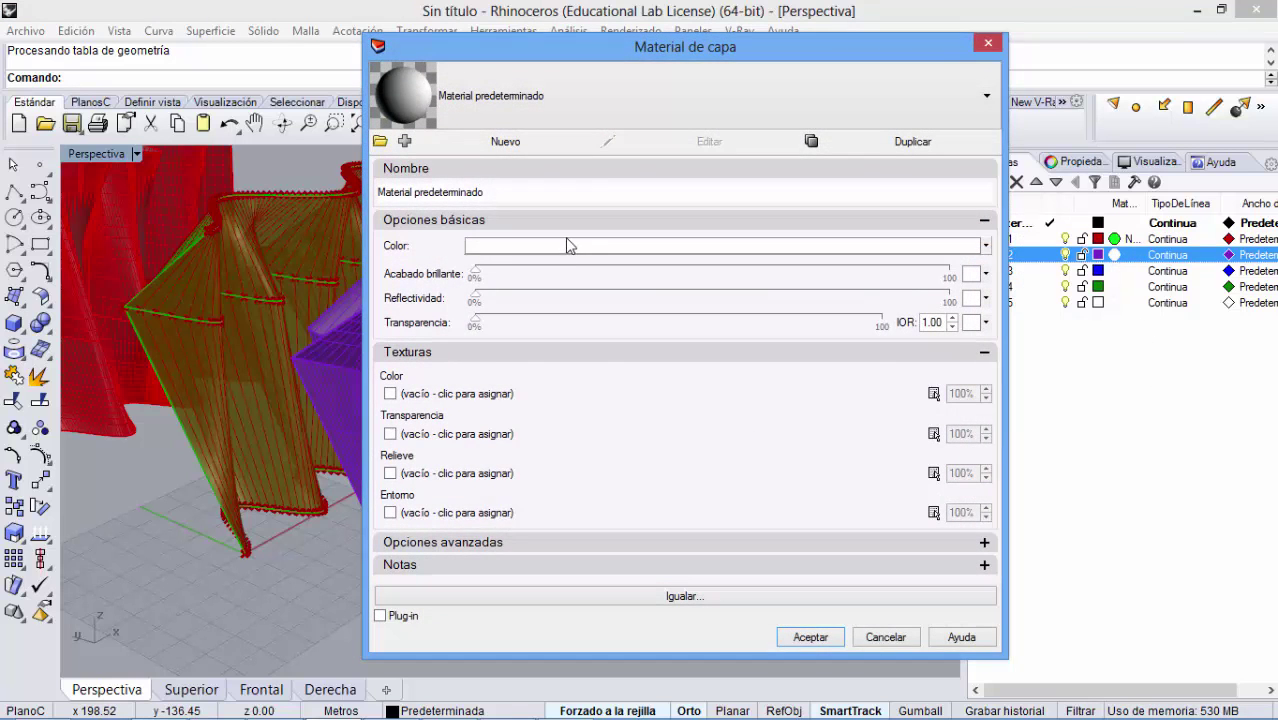
pyautogui.click(565, 245)
pyautogui.click(679, 400)
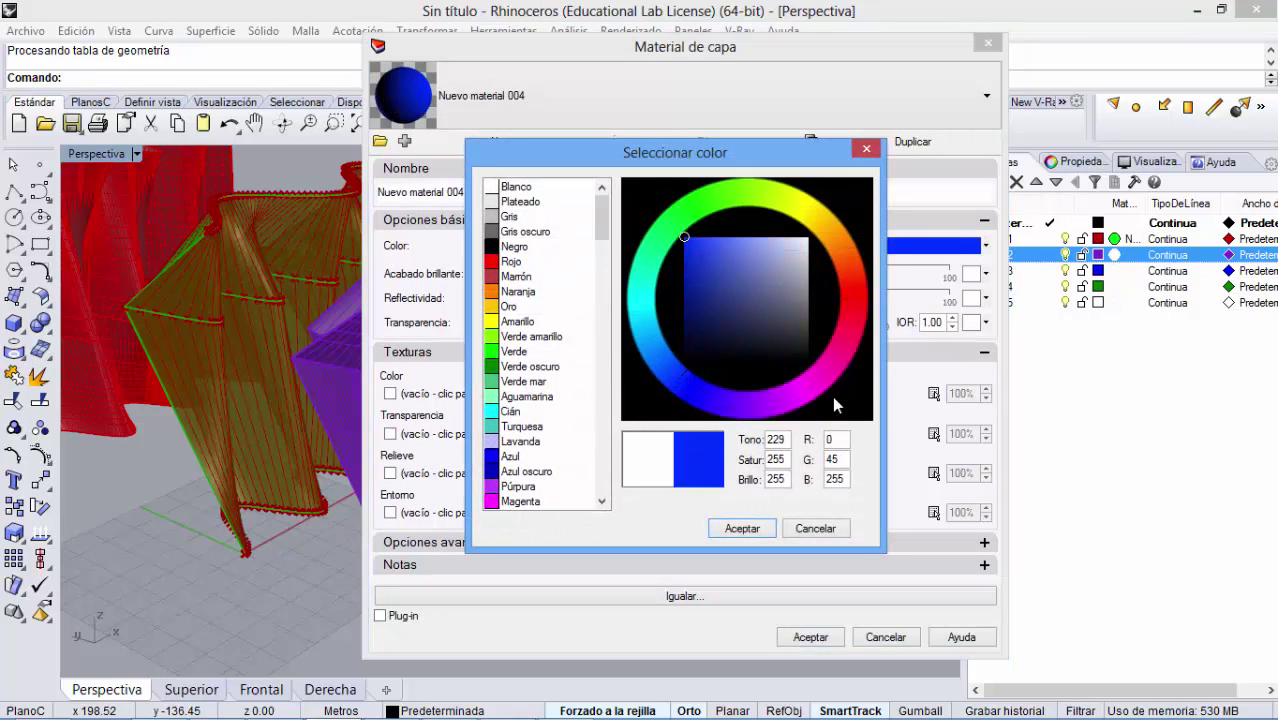
pyautogui.click(862, 297)
pyautogui.click(835, 231)
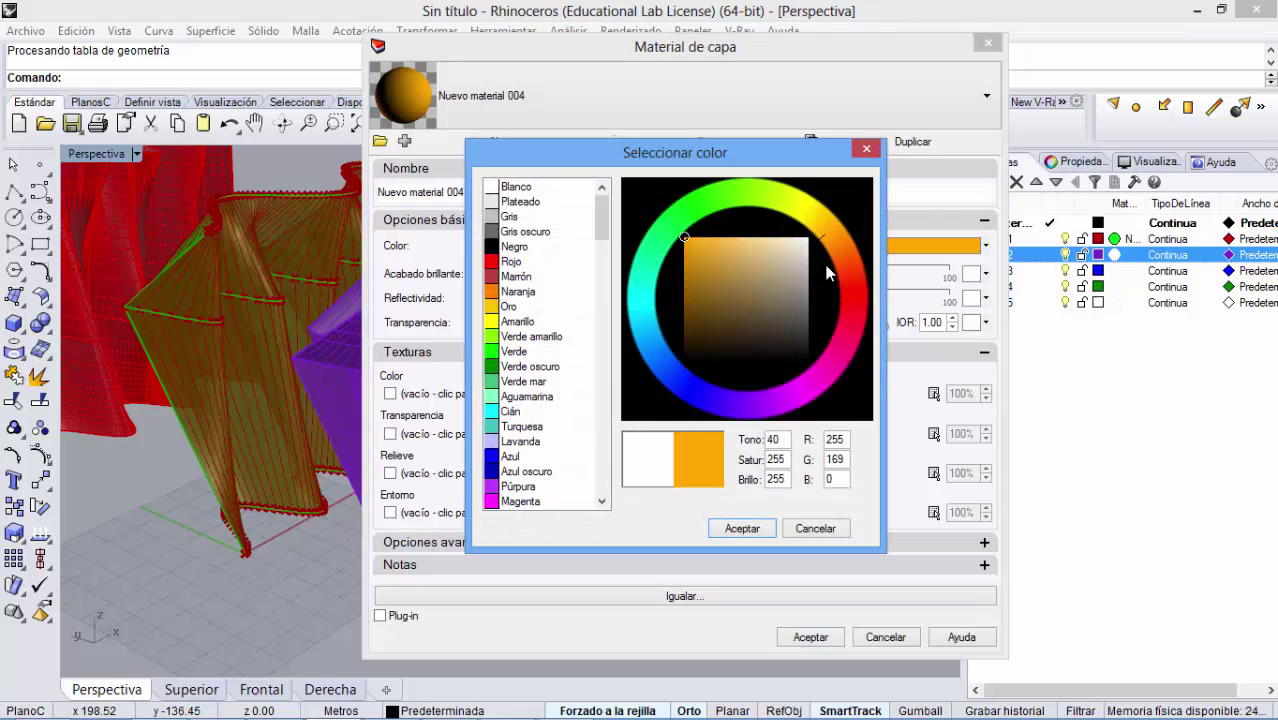
pyautogui.click(740, 527)
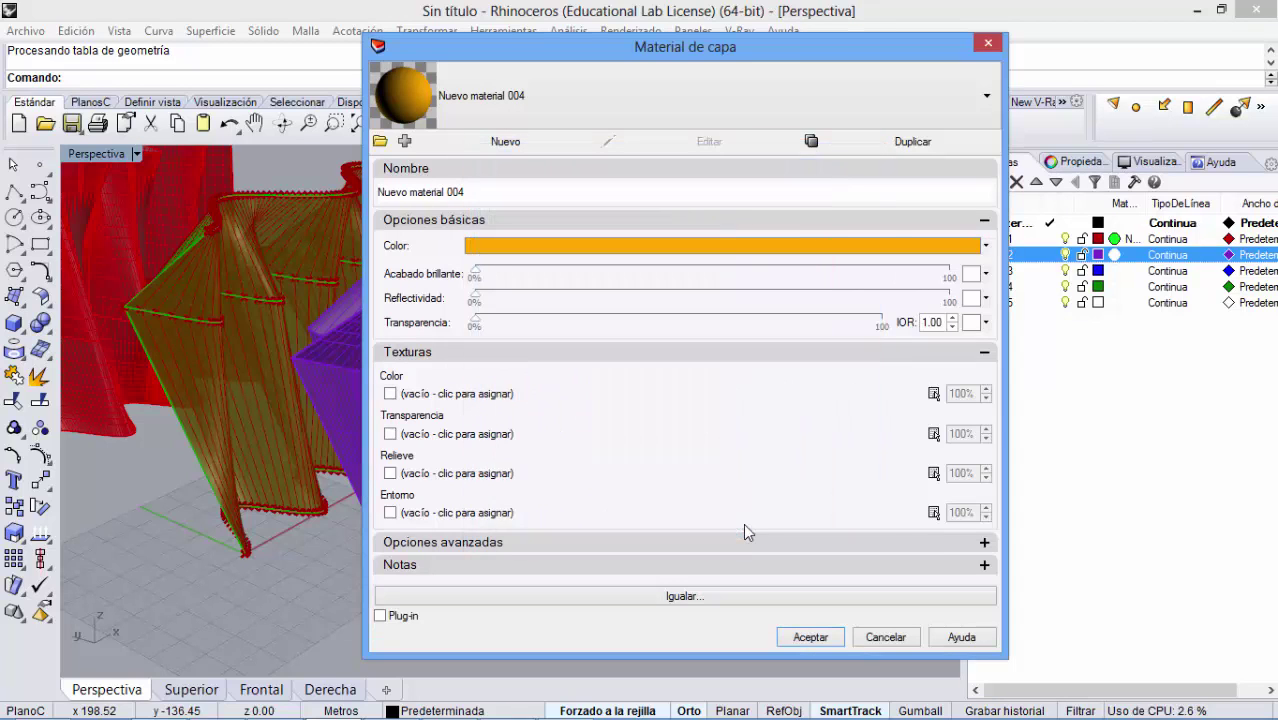
pyautogui.moveTo(476, 276); pyautogui.dragTo(486, 302)
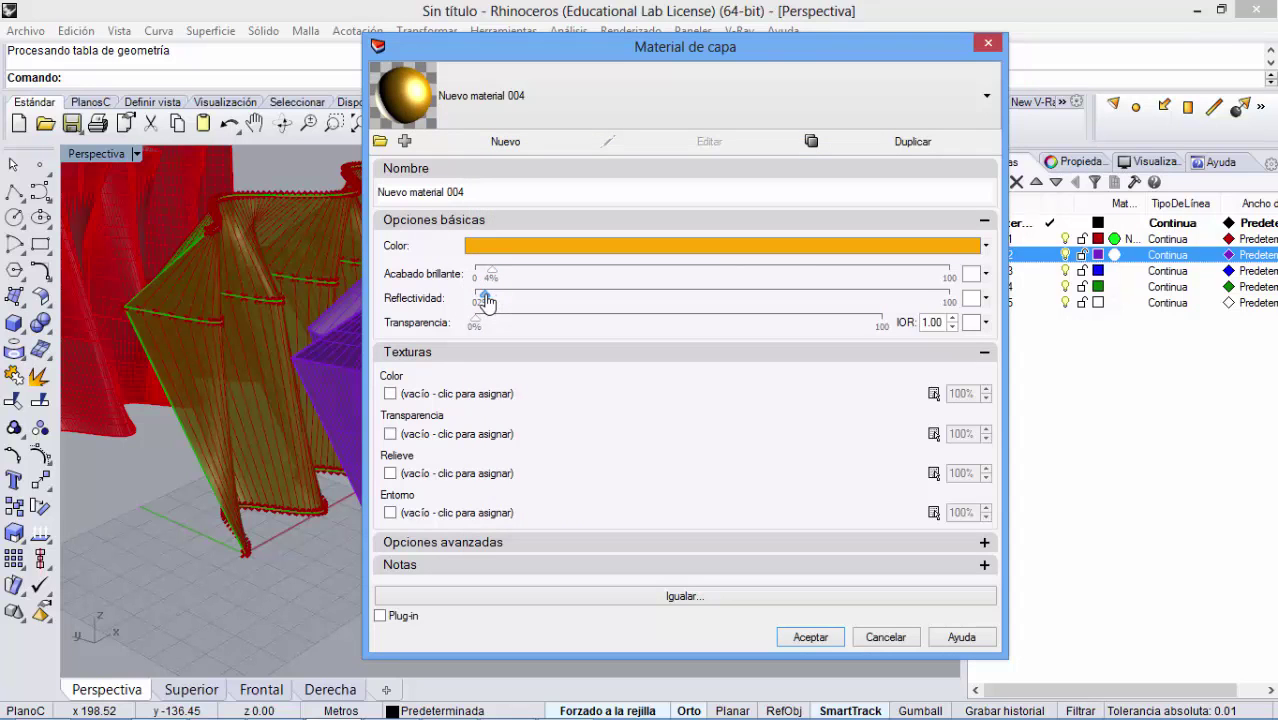
pyautogui.click(812, 637)
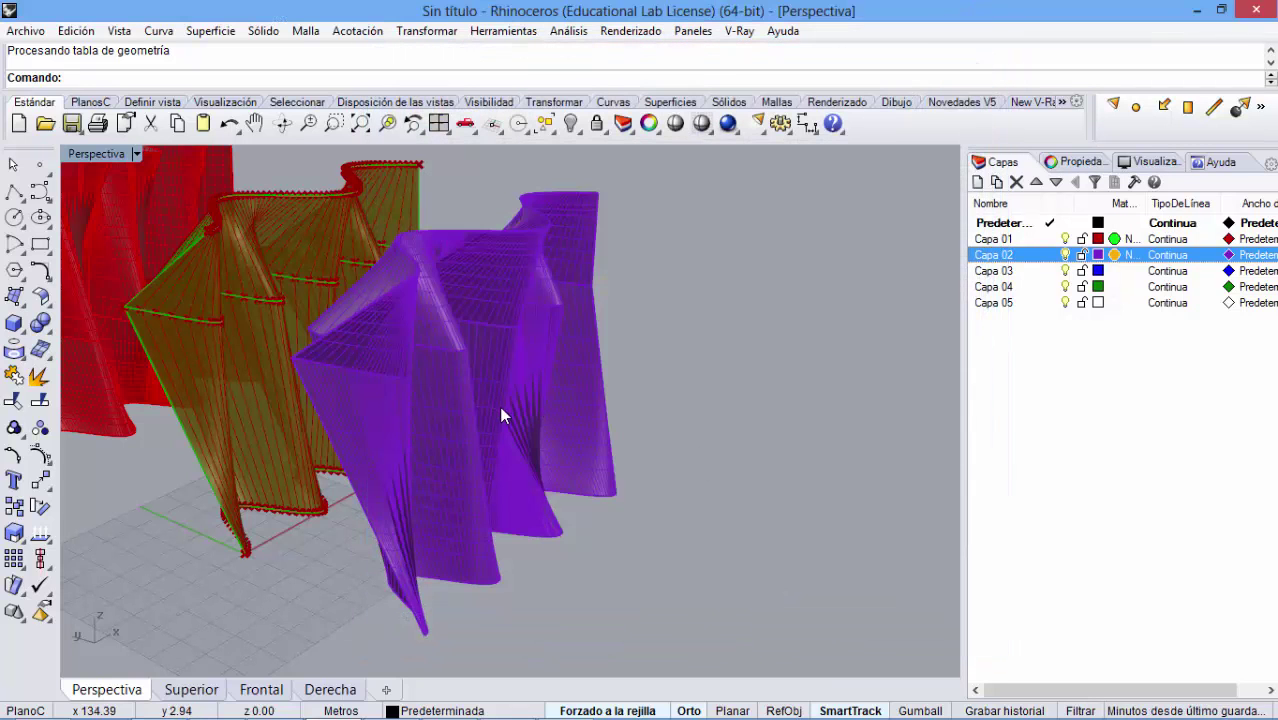
pyautogui.keyDown('shift'); pyautogui.moveTo(525, 419); pyautogui.dragTo(690, 454, button='right'); pyautogui.keyUp('shift')
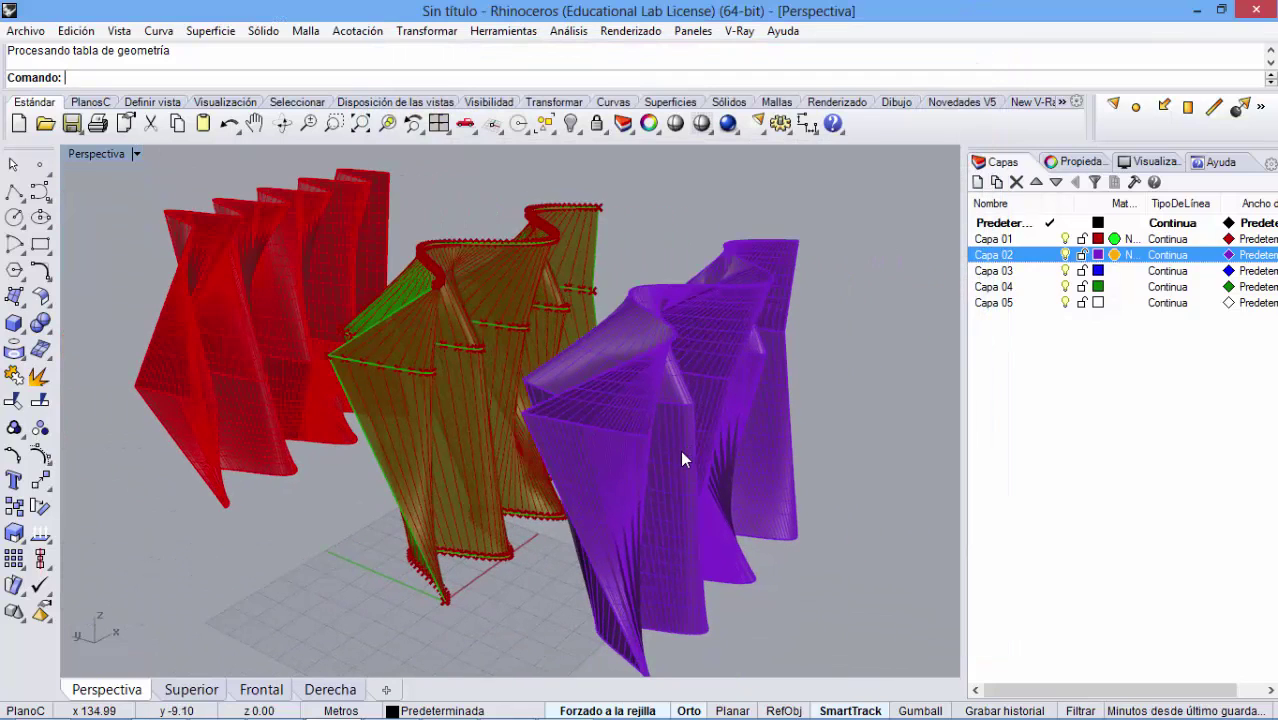